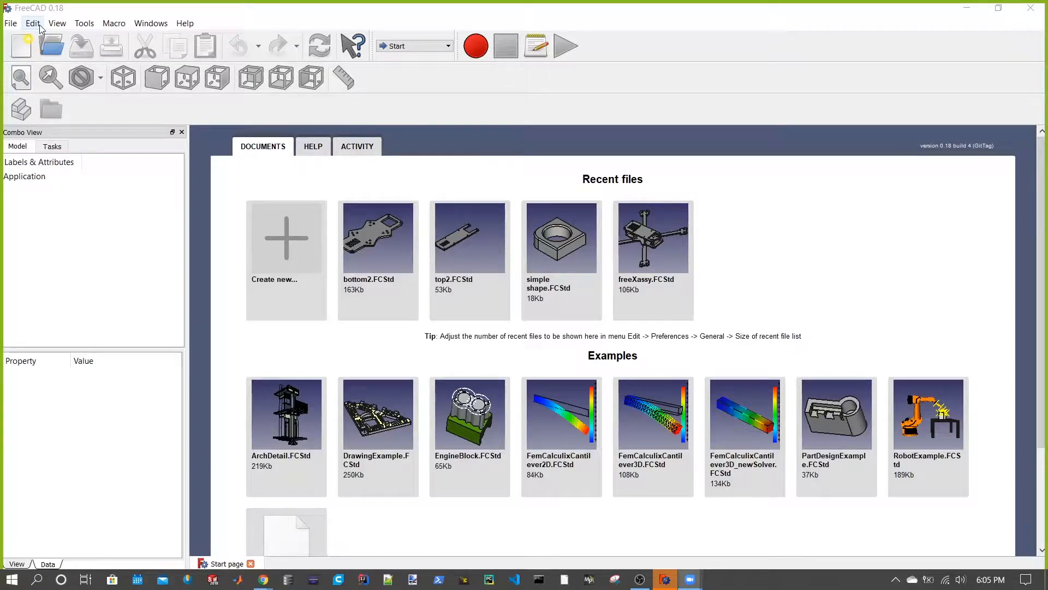
- Open the preferences and apply the Small (16px) toolbar icon size
{"action": "left_click", "coordinate": [77, 239]}
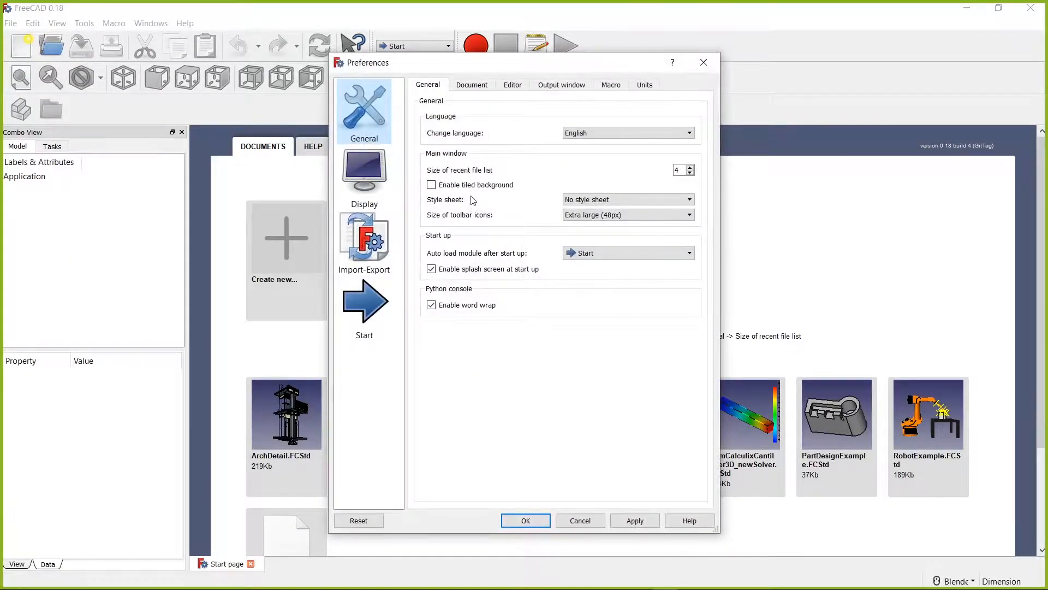
{"action": "left_click", "coordinate": [589, 219]}
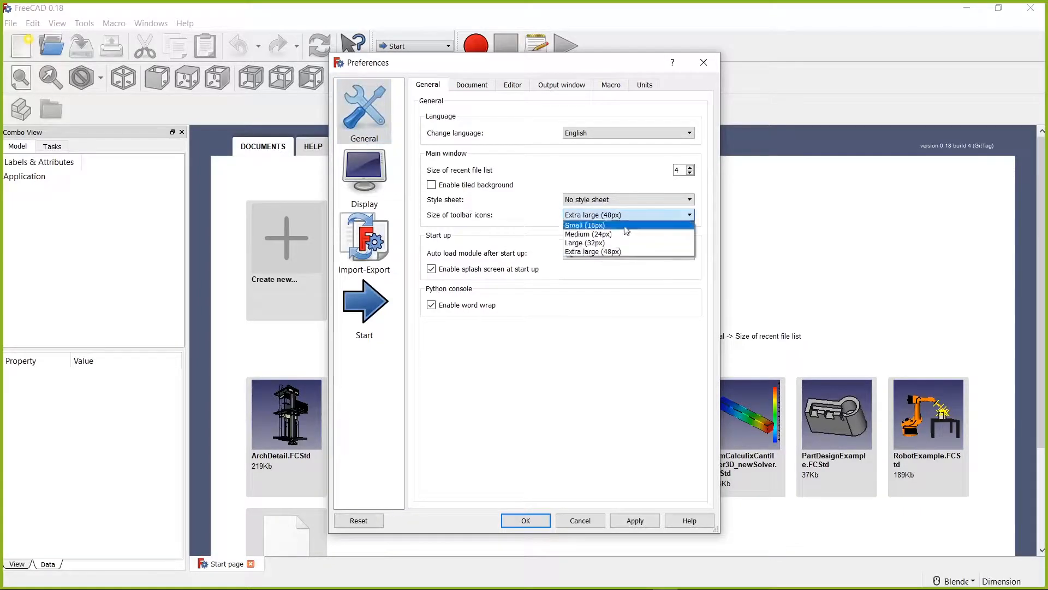
{"action": "left_click", "coordinate": [614, 226]}
{"action": "left_click", "coordinate": [635, 520]}
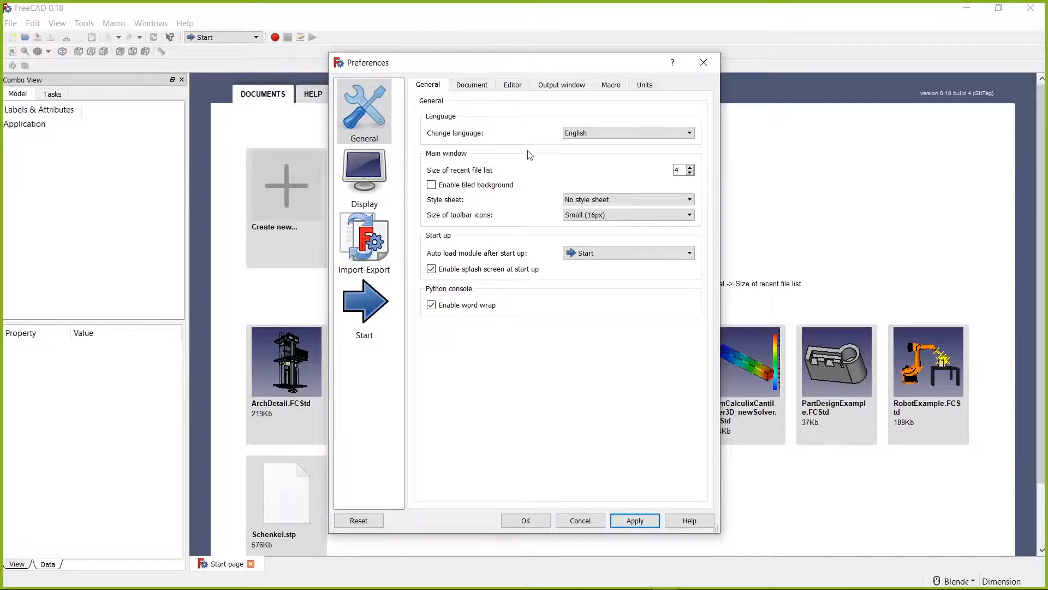
- Set the toolbar icon size back to Extra large (48px) and apply it
{"action": "left_click", "coordinate": [685, 215]}
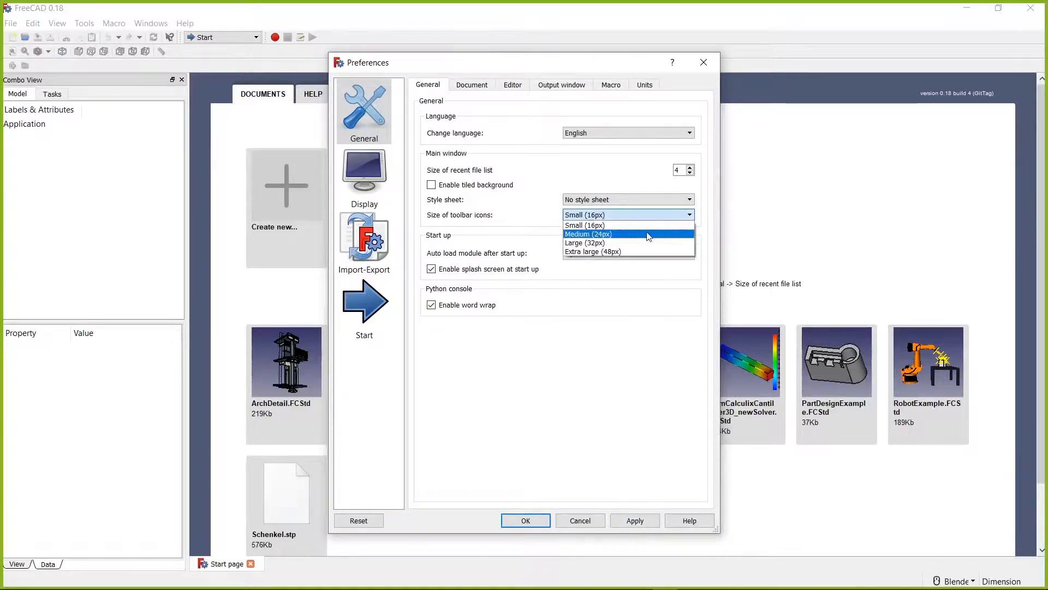
{"action": "left_click", "coordinate": [610, 251]}
{"action": "left_click", "coordinate": [634, 521]}
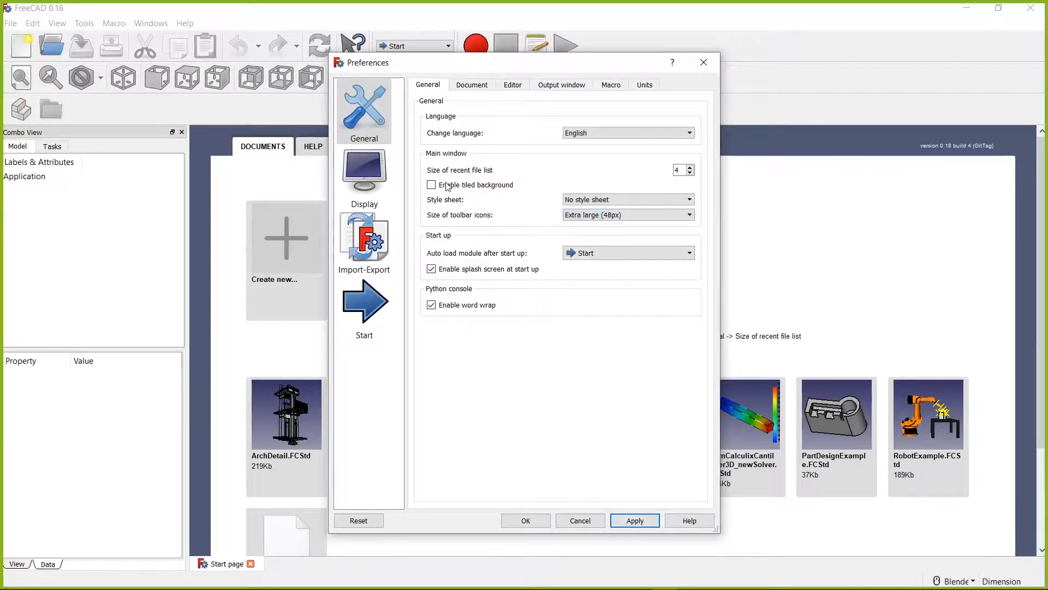
- Change the interface style sheet to Dark-orange and apply it
{"action": "left_click", "coordinate": [677, 199]}
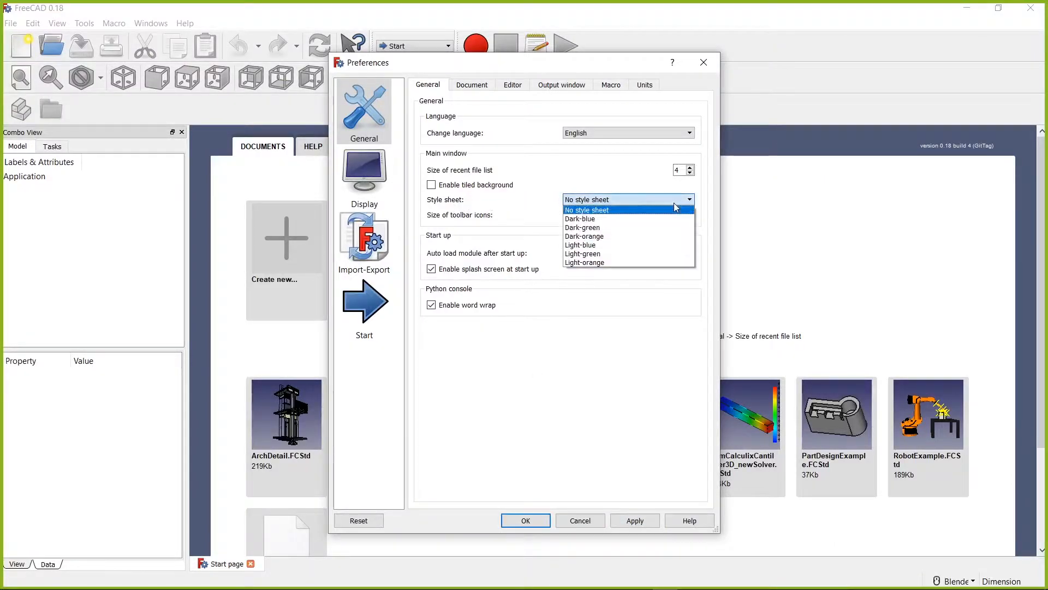
{"action": "left_click", "coordinate": [589, 236]}
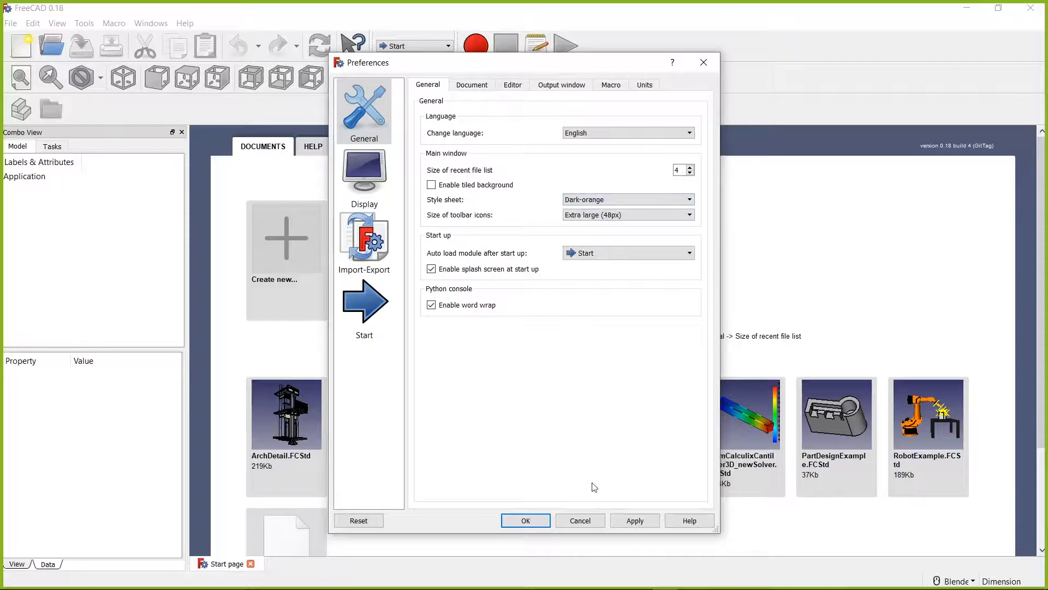
{"action": "left_click", "coordinate": [628, 521]}
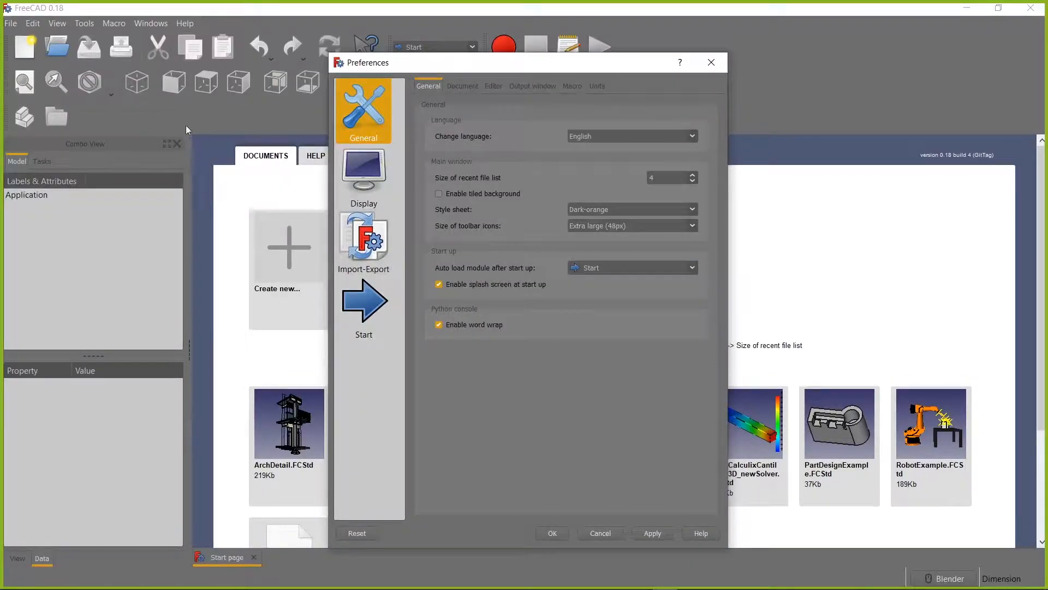
- Return the interface to No style sheet and apply the change
{"action": "left_click_drag", "start_coordinate": [471, 64], "coordinate": [487, 45]}
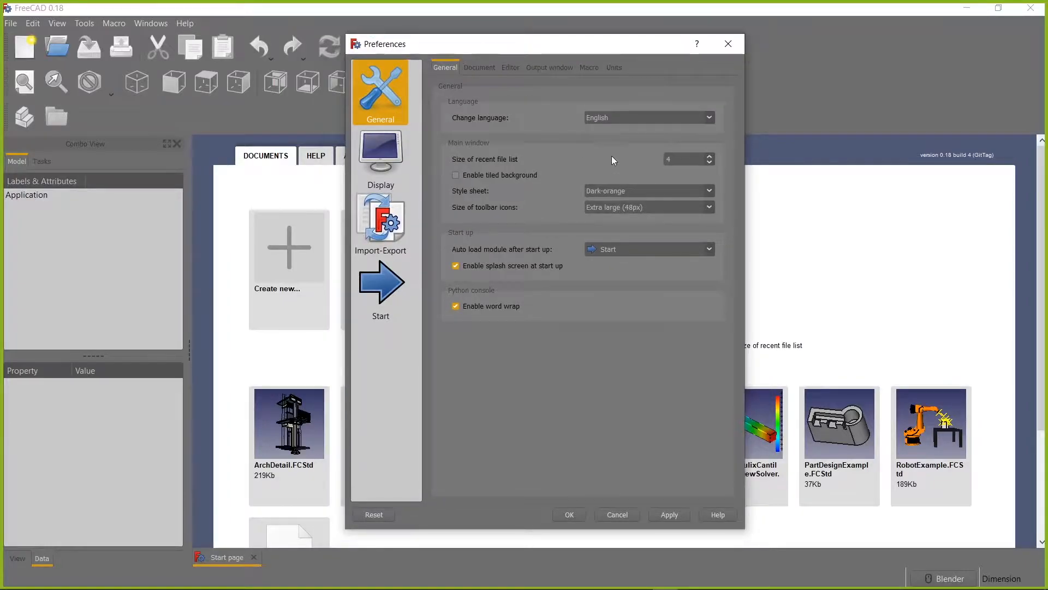
{"action": "left_click", "coordinate": [709, 193]}
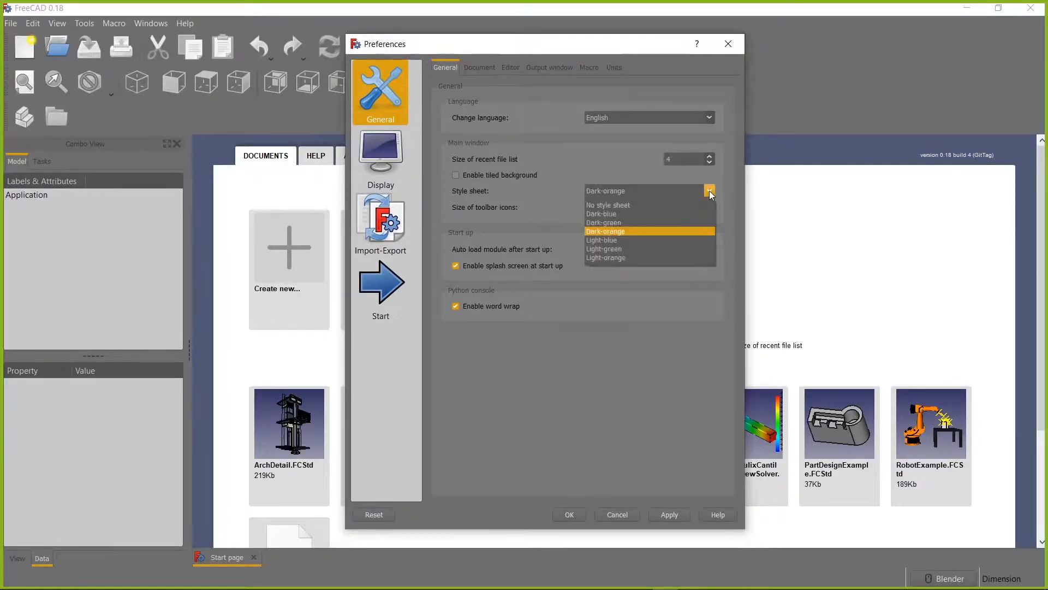
{"action": "left_click", "coordinate": [625, 204]}
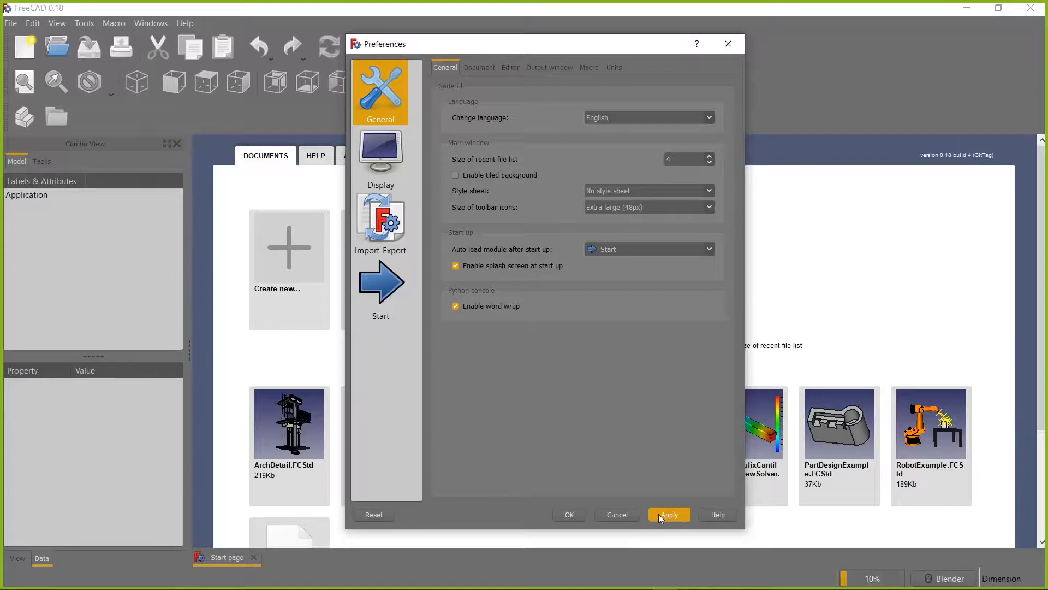
{"action": "left_click", "coordinate": [658, 515]}
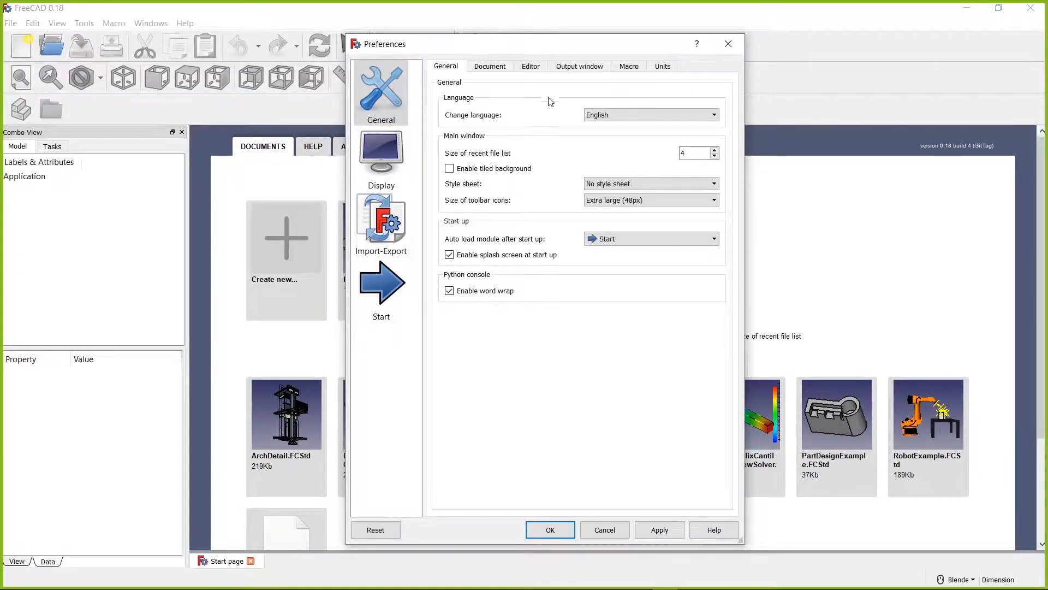
- Try the document storage options for adding the program logo to thumbnails and saving thumbnails into project files, leaving thumbnail saving enabled
{"action": "left_click", "coordinate": [489, 66]}
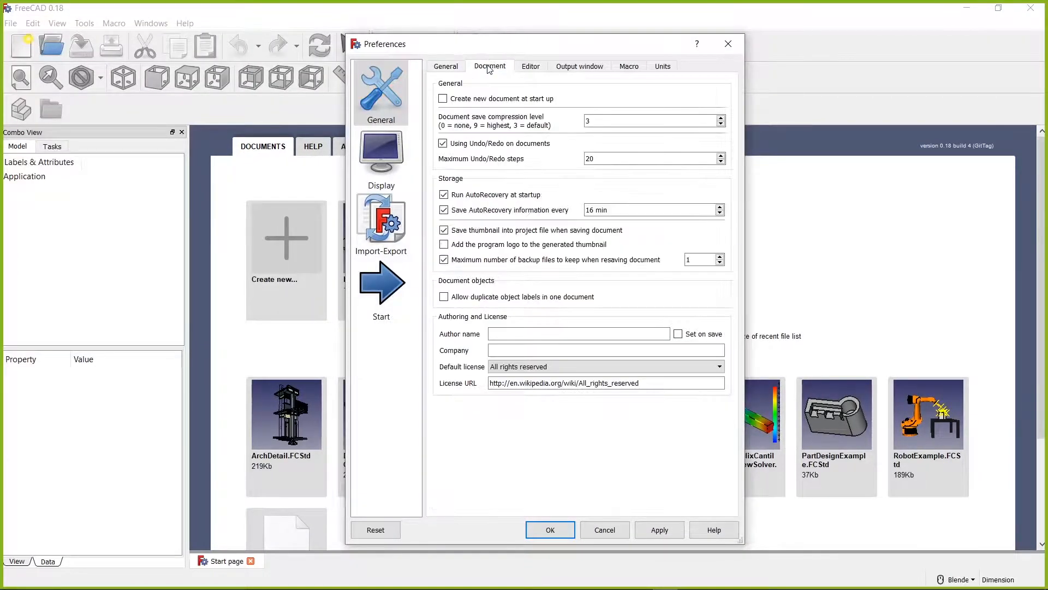
{"action": "left_click", "coordinate": [444, 244]}
{"action": "left_click", "coordinate": [443, 229]}
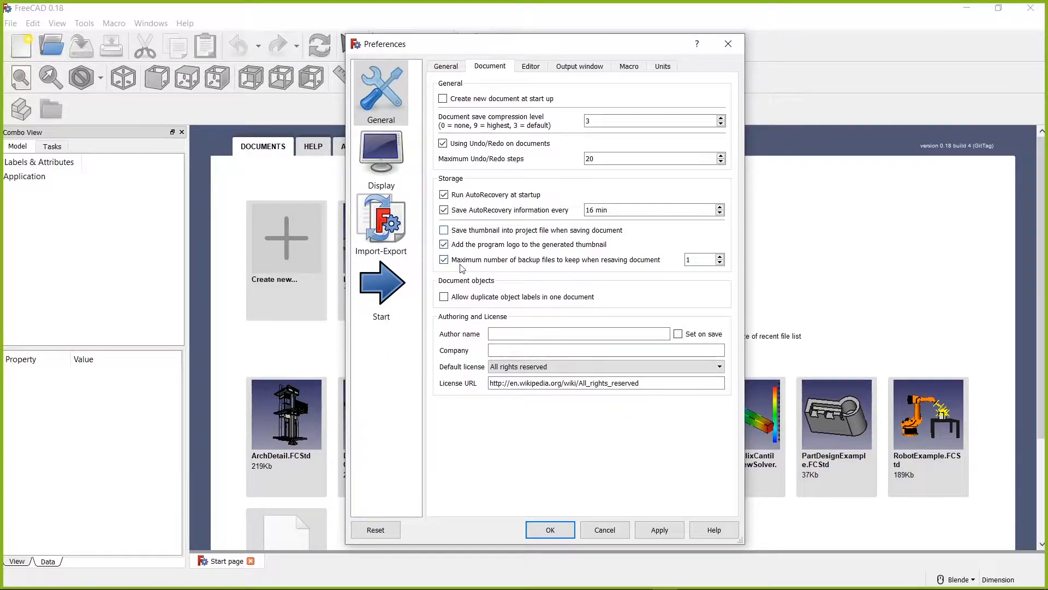
{"action": "left_click", "coordinate": [443, 229]}
{"action": "left_click_drag", "start_coordinate": [510, 47], "coordinate": [437, 37]}
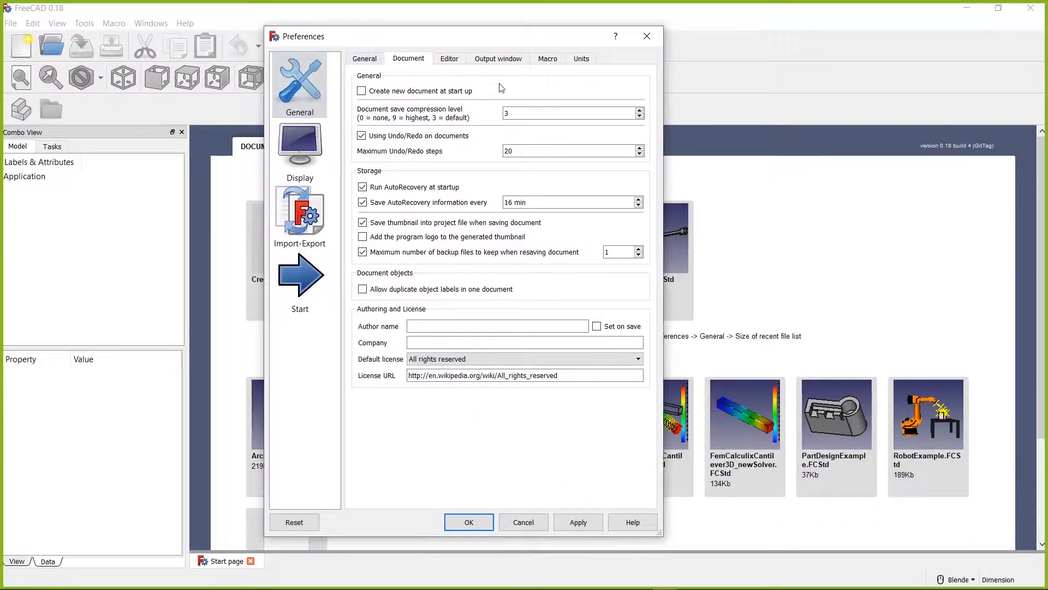
- Choose Standard (mm/kg/s/degree) as the user unit system, apply it, and close the preferences
{"action": "left_click", "coordinate": [582, 58]}
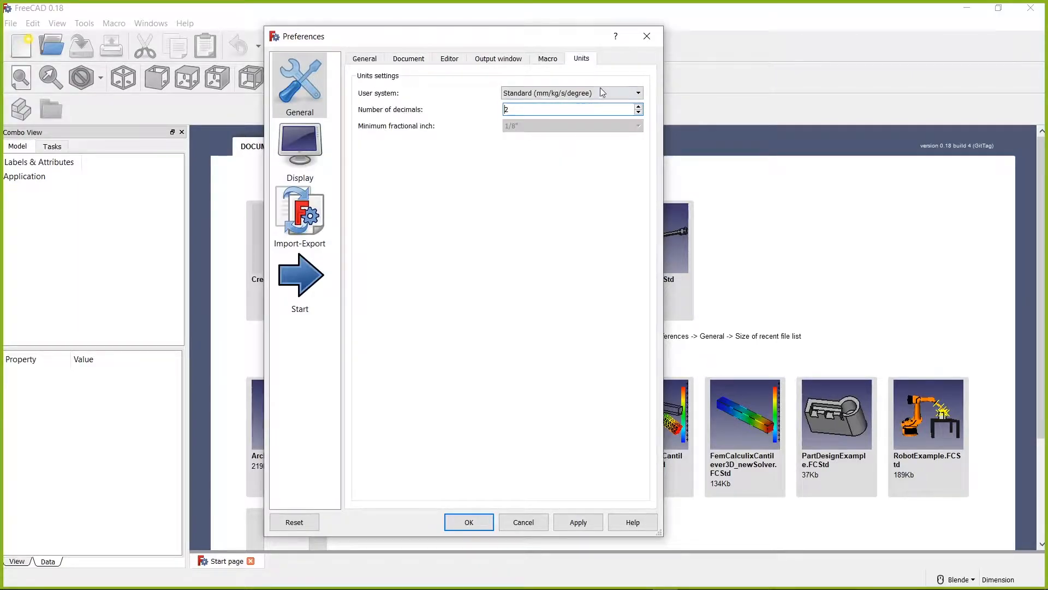
{"action": "left_click", "coordinate": [639, 94]}
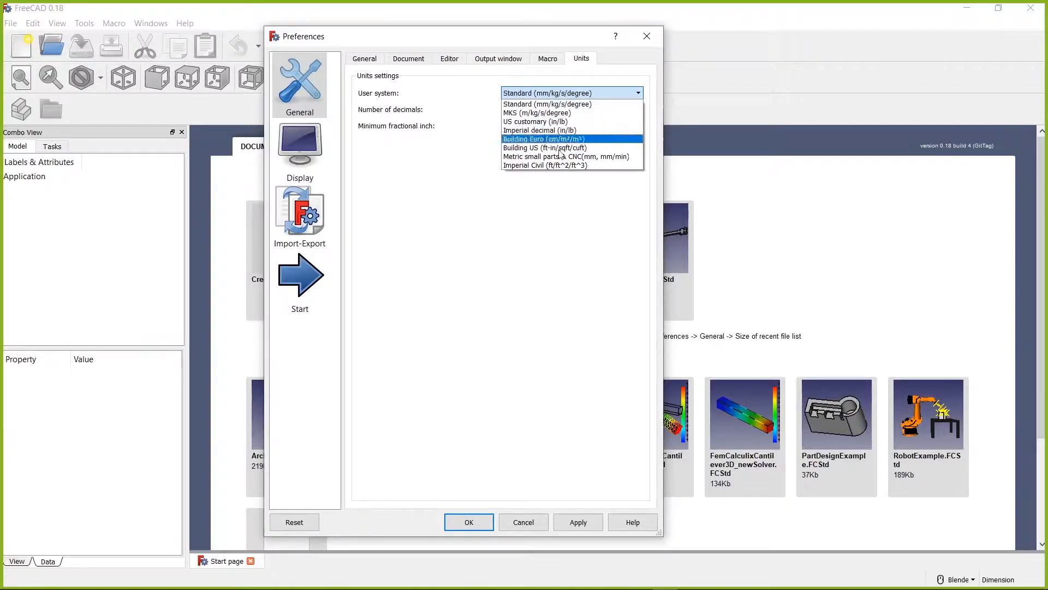
{"action": "left_click", "coordinate": [566, 105]}
{"action": "left_click", "coordinate": [579, 523]}
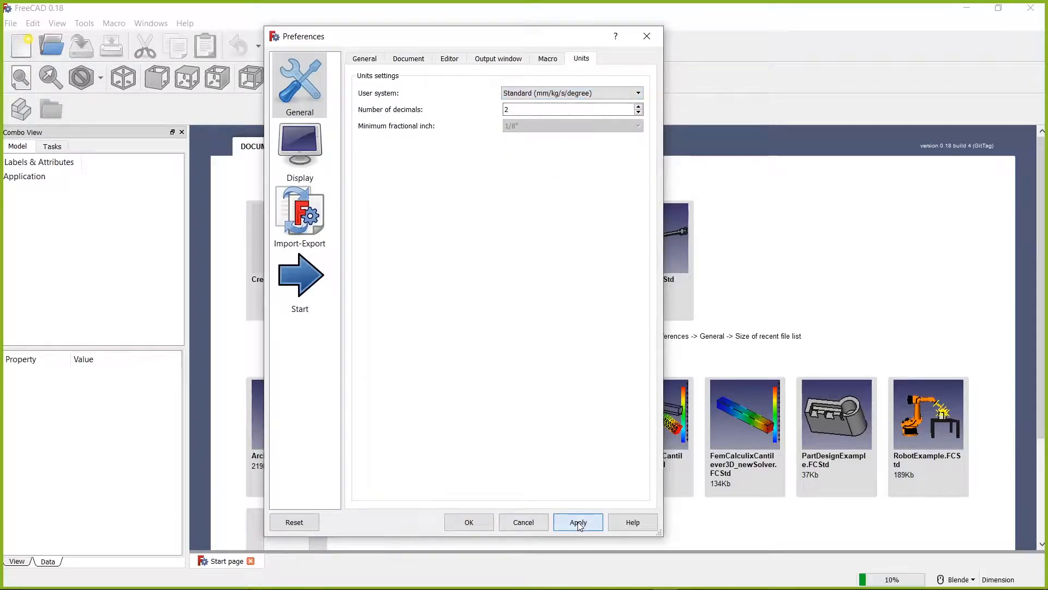
{"action": "left_click", "coordinate": [649, 42]}
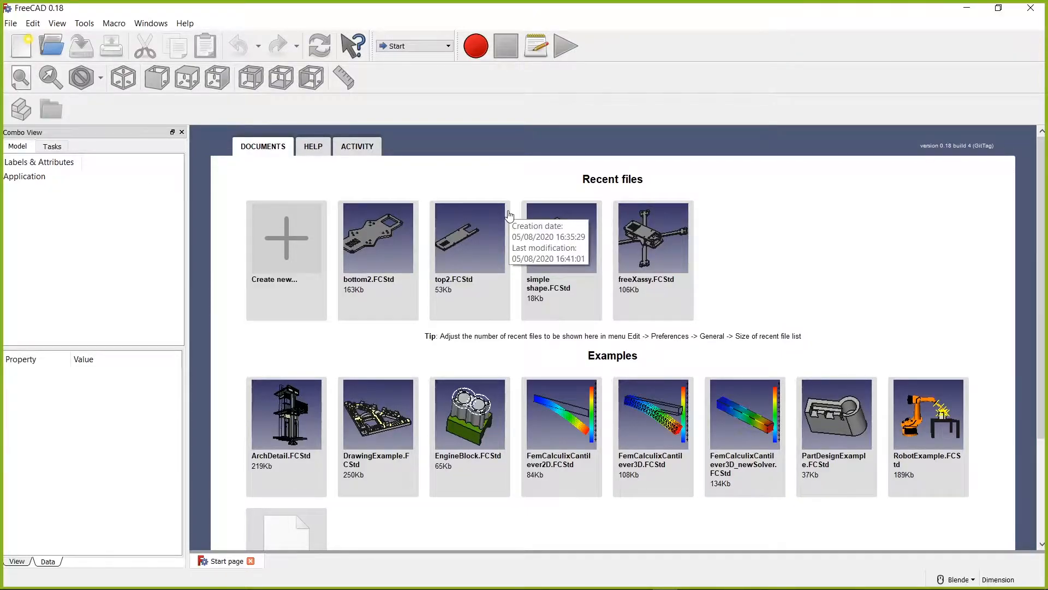
- Examine the Tasks page of the Combo View and return to its Model page
{"action": "mouse_move", "coordinate": [545, 232]}
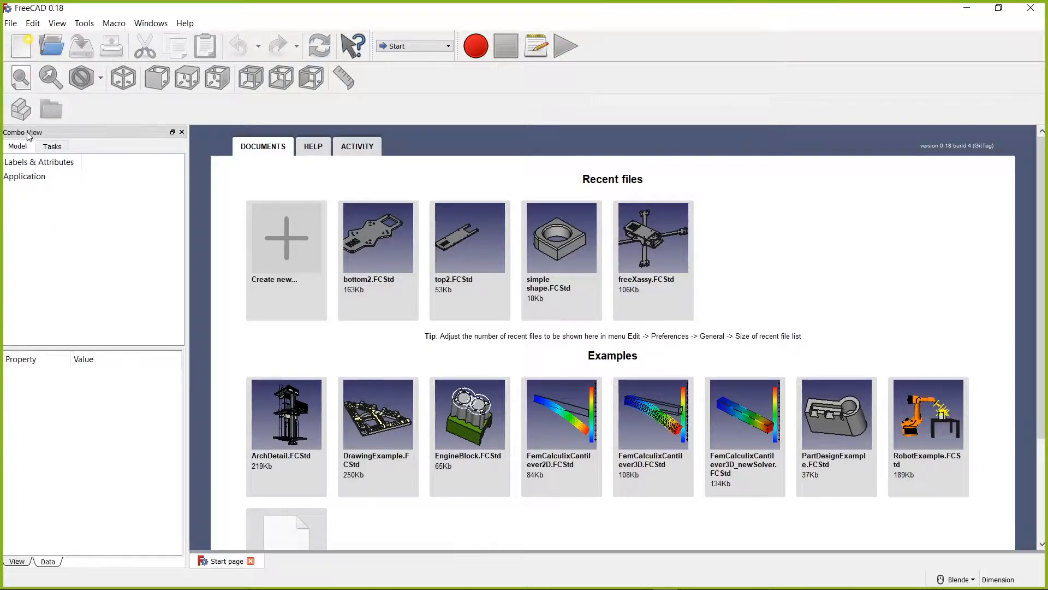
{"action": "left_click", "coordinate": [51, 147]}
{"action": "left_click", "coordinate": [18, 146]}
{"action": "left_click", "coordinate": [52, 146]}
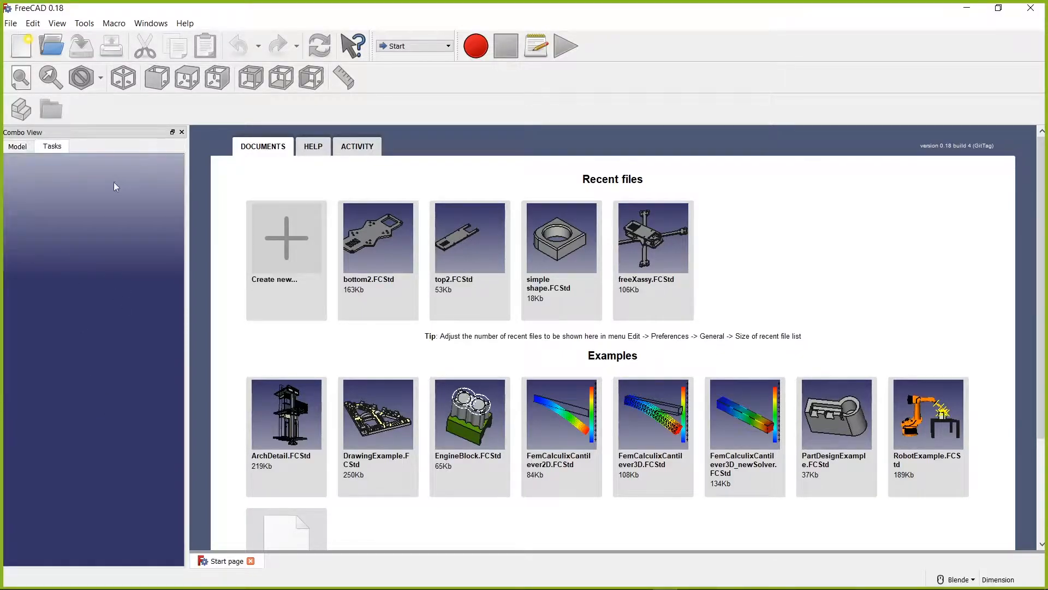
{"action": "left_click", "coordinate": [21, 148]}
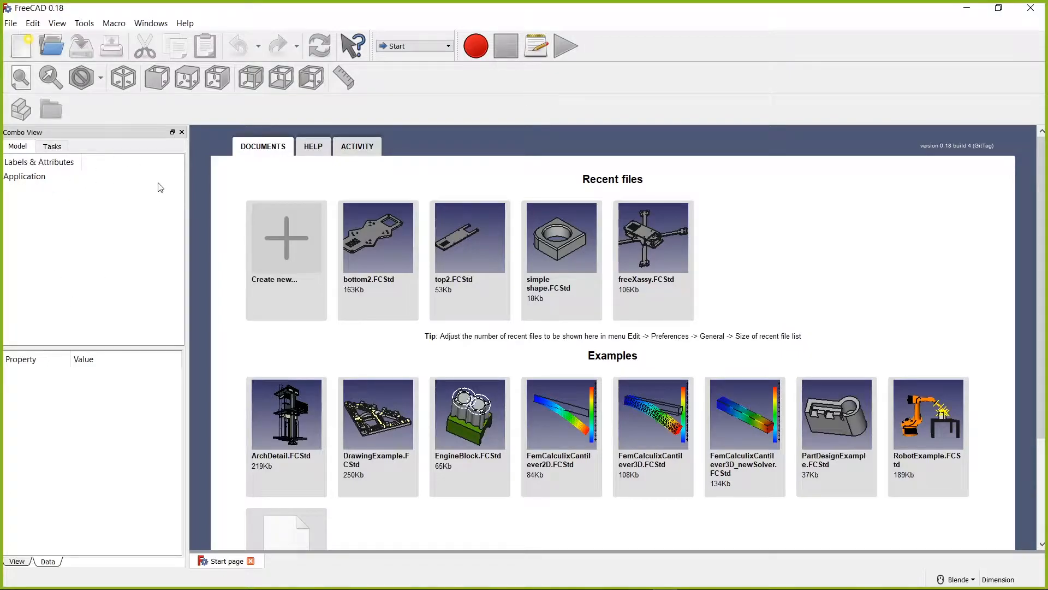
- Hide the Combo View and show it again
{"action": "left_click", "coordinate": [182, 132]}
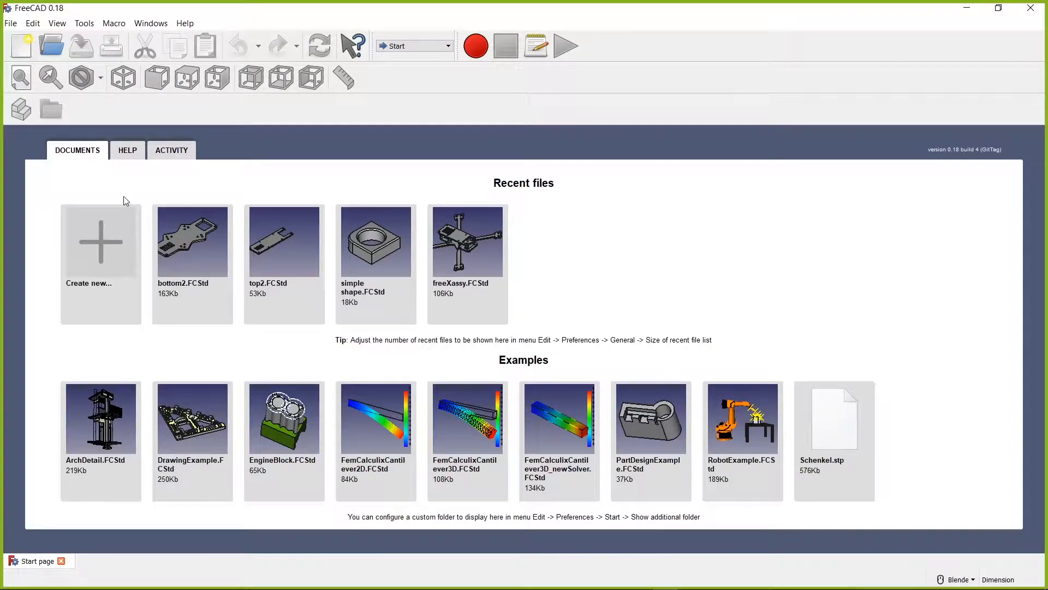
{"action": "left_click", "coordinate": [31, 25]}
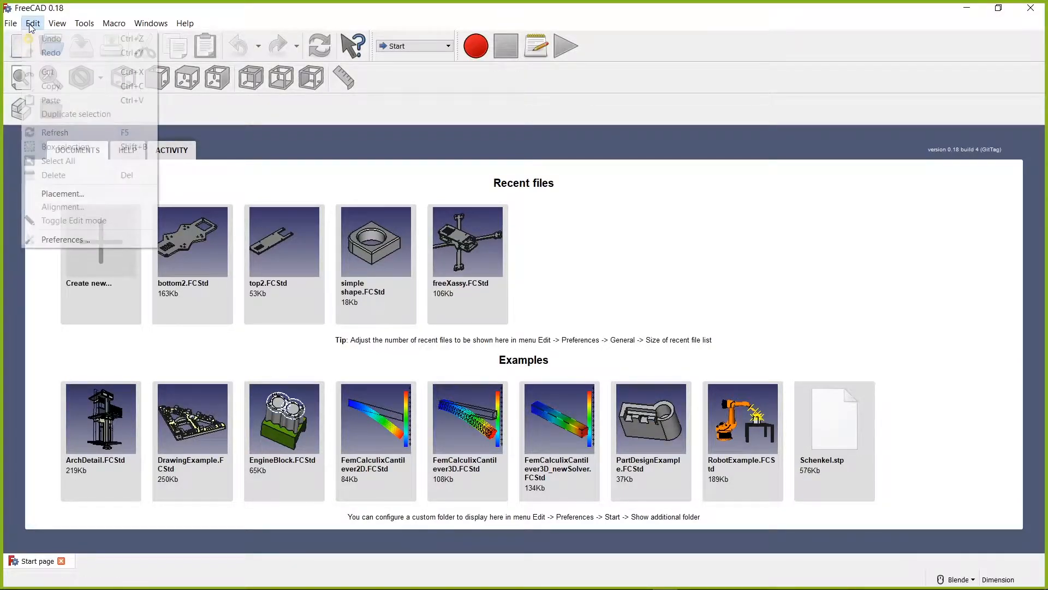
{"action": "mouse_move", "coordinate": [59, 25]}
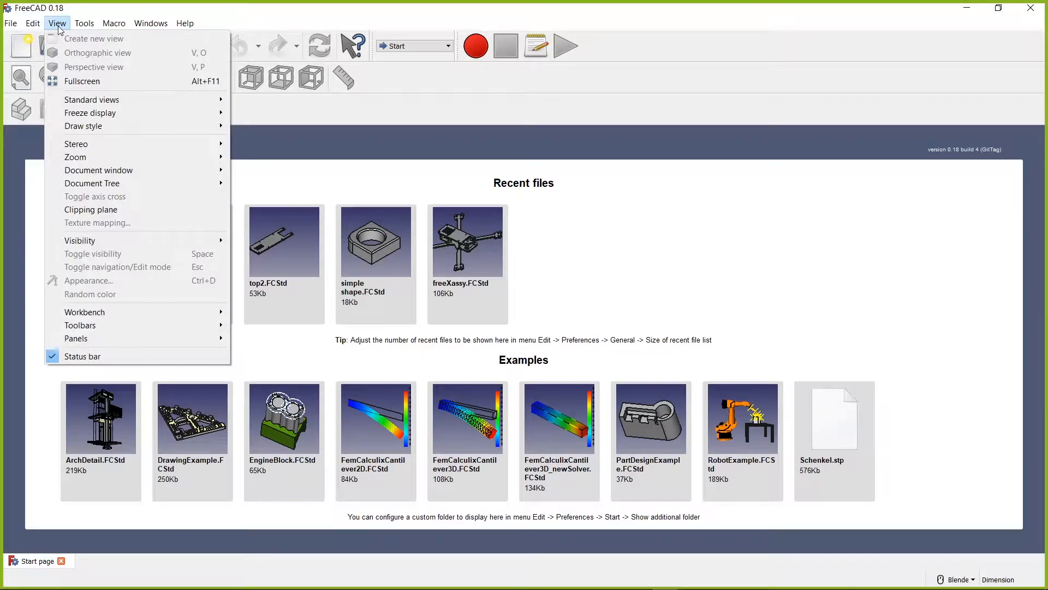
{"action": "mouse_move", "coordinate": [90, 338]}
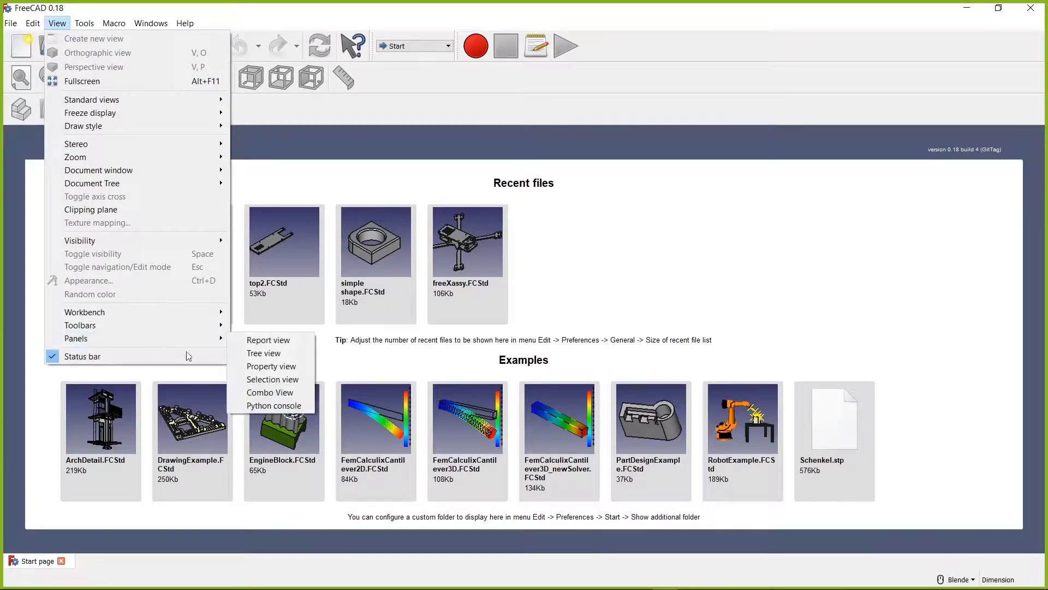
{"action": "left_click", "coordinate": [269, 392]}
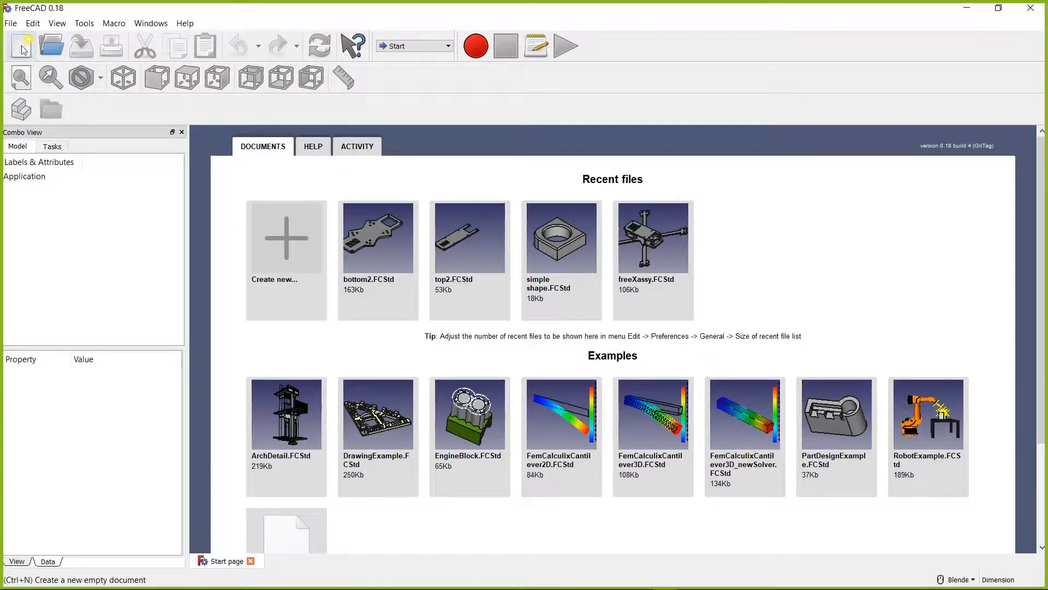
- Create a new empty document and turn its view from front through bottom to rear, finishing on the top view
{"action": "left_click", "coordinate": [288, 234]}
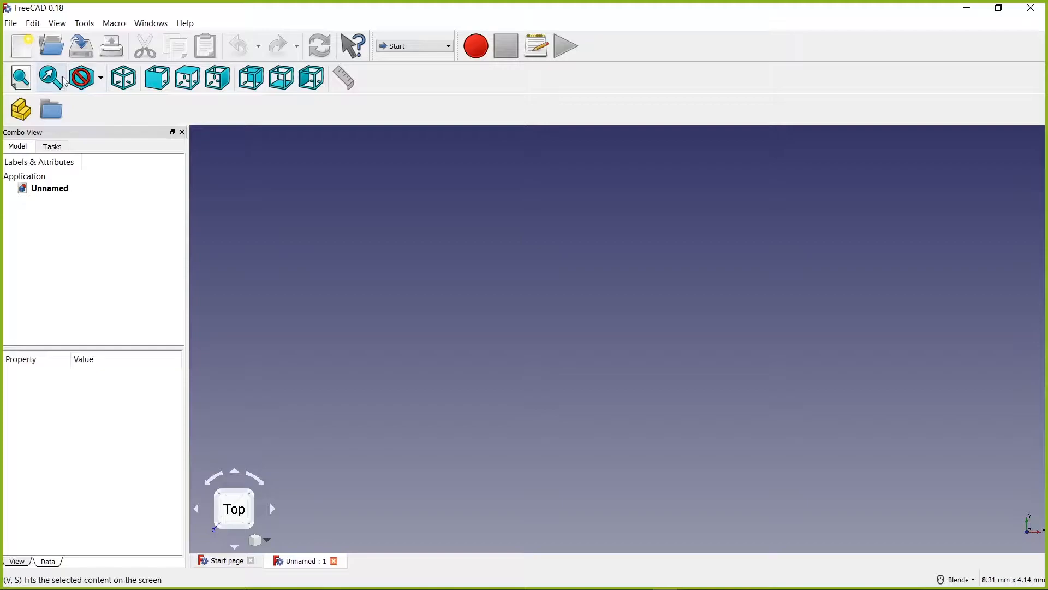
{"action": "left_click", "coordinate": [160, 81]}
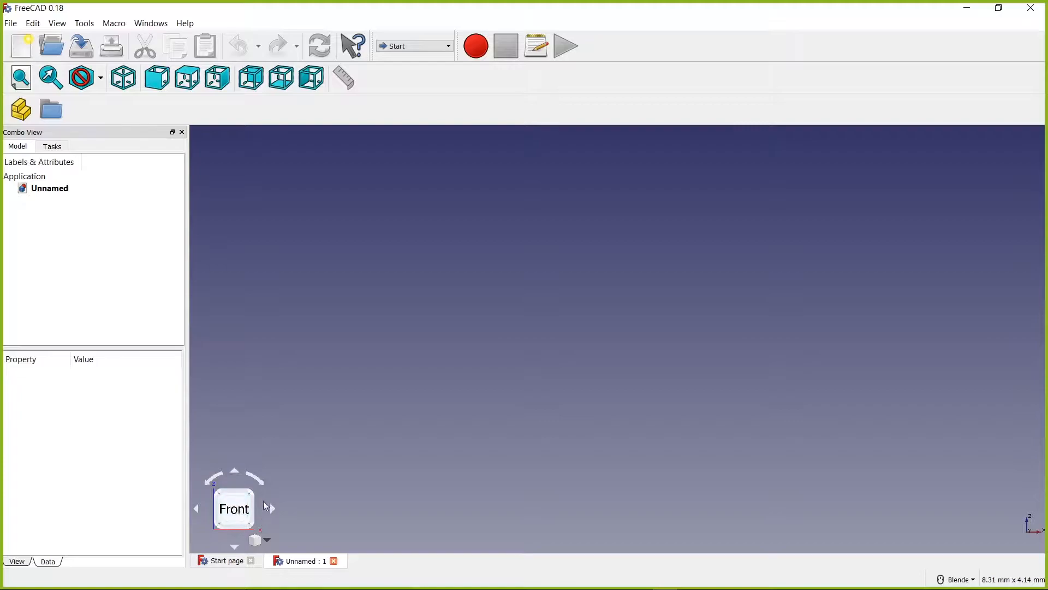
{"action": "left_click", "coordinate": [238, 474]}
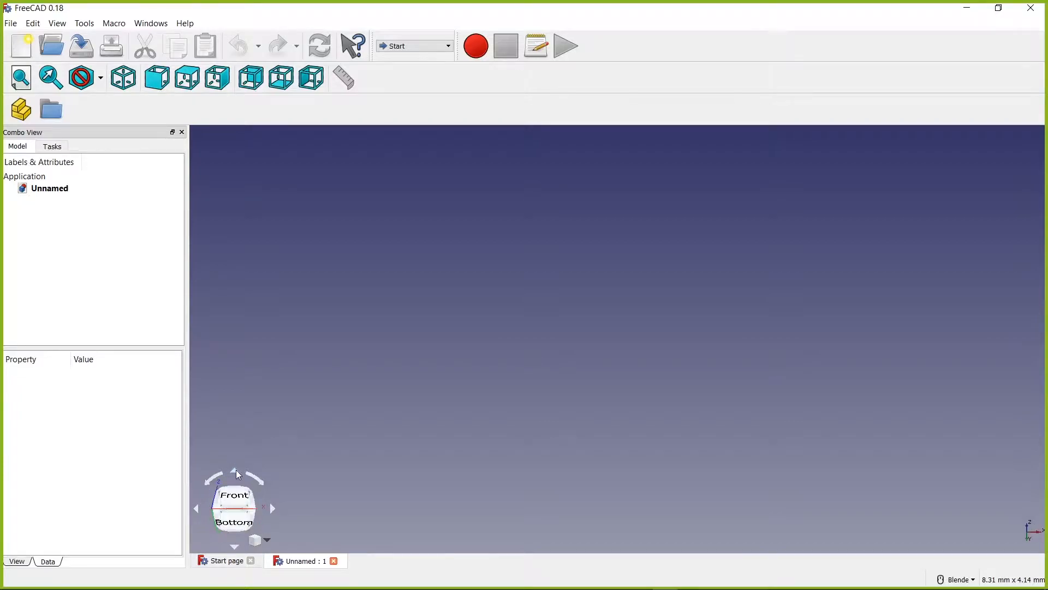
{"action": "left_click", "coordinate": [235, 520]}
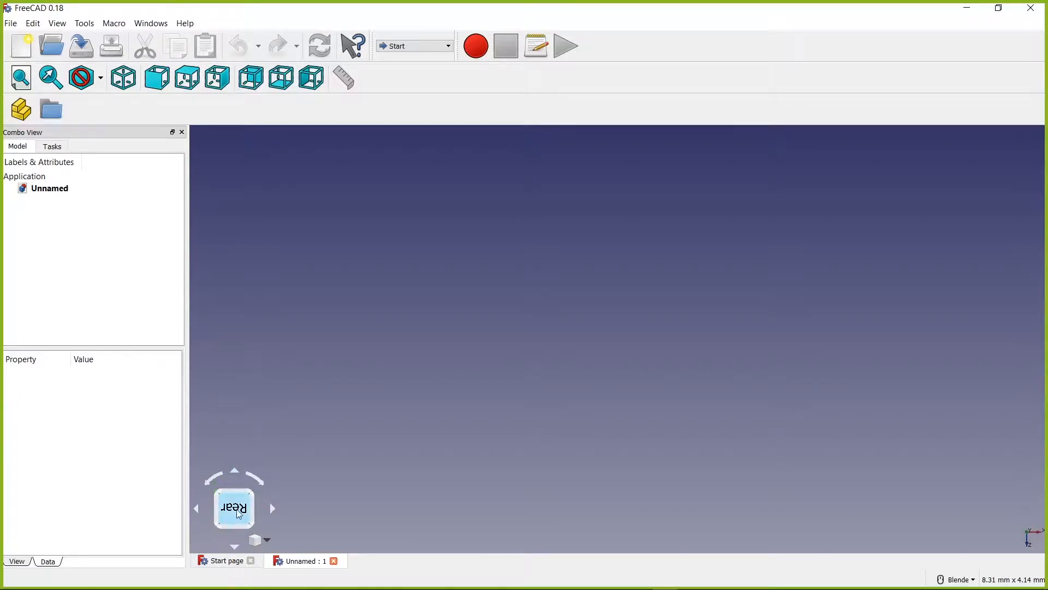
{"action": "left_click", "coordinate": [188, 80]}
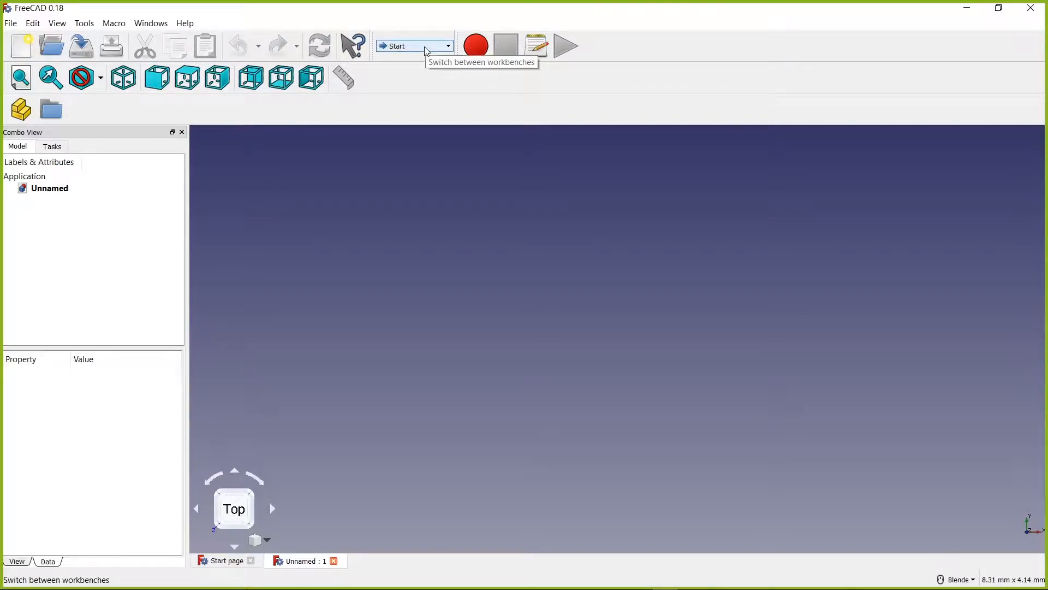
- Switch to the Part Design workbench and start a new sketch
{"action": "left_click", "coordinate": [450, 48]}
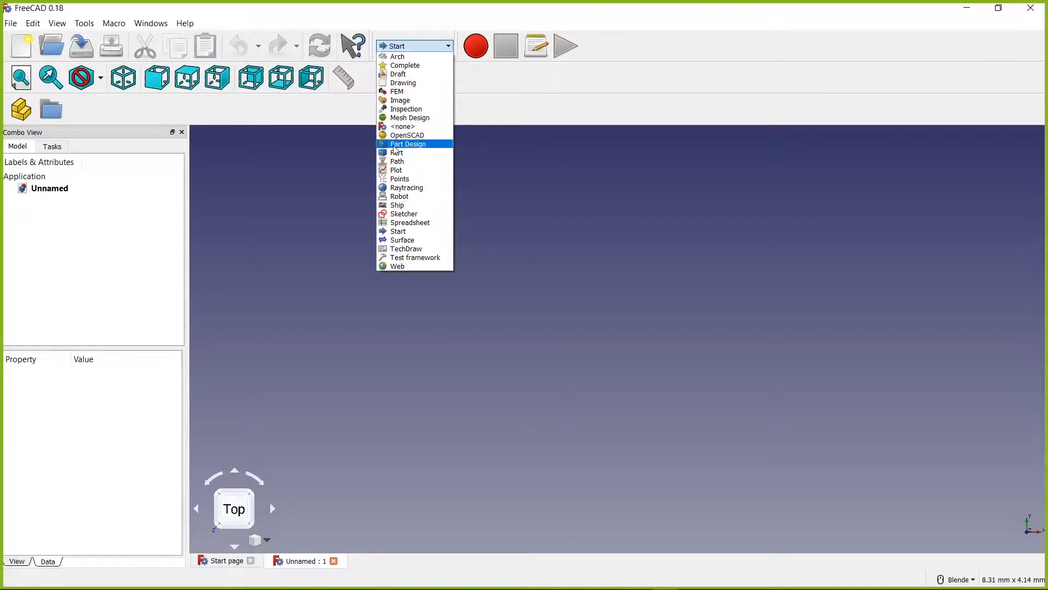
{"action": "left_click", "coordinate": [427, 145]}
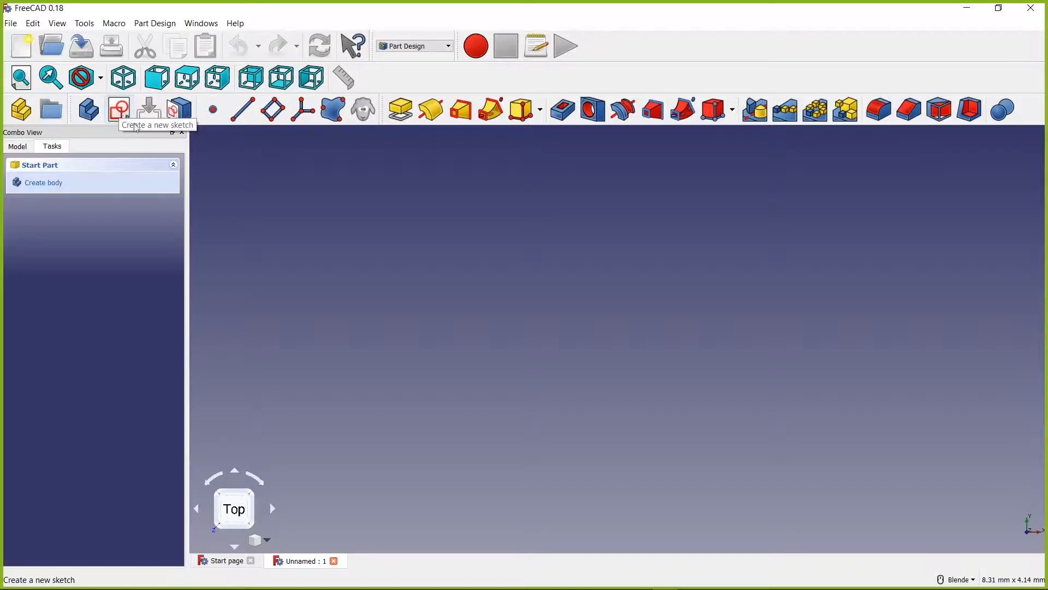
{"action": "left_click", "coordinate": [121, 109]}
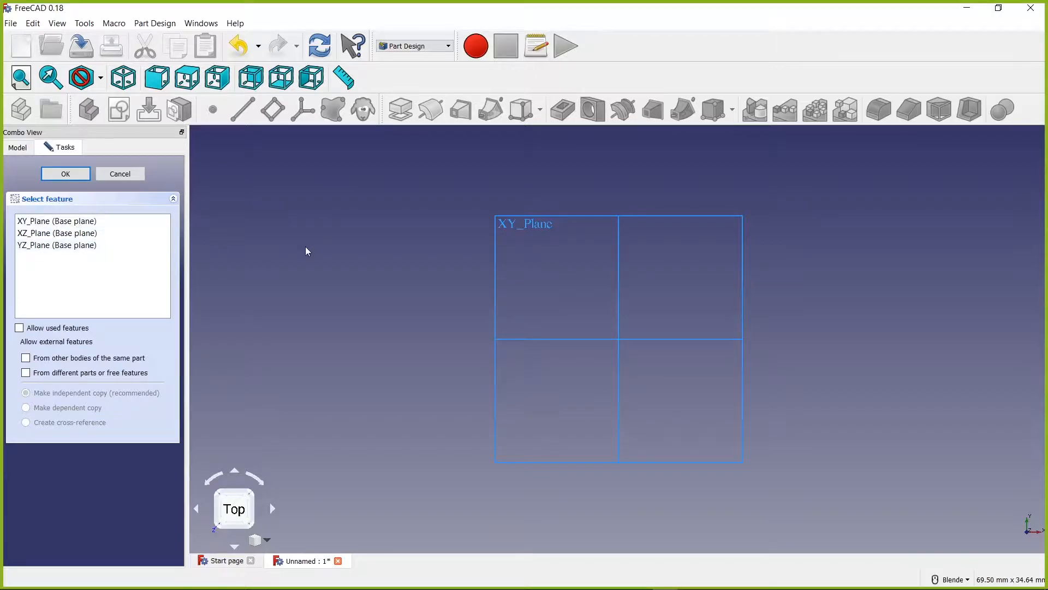
- Examine the XY, YZ and XZ base planes by selecting each one in turn and comparing them from different view angles
{"action": "scroll", "coordinate": [444, 261], "scroll_direction": "down", "scroll_amount": 3}
{"action": "scroll", "coordinate": [444, 261], "scroll_direction": "up", "scroll_amount": 3}
{"action": "middle_click_drag", "start_coordinate": [489, 293], "coordinate": [481, 314]}
{"action": "left_click", "coordinate": [83, 226]}
{"action": "middle_click_drag", "start_coordinate": [535, 265], "coordinate": [393, 397]}
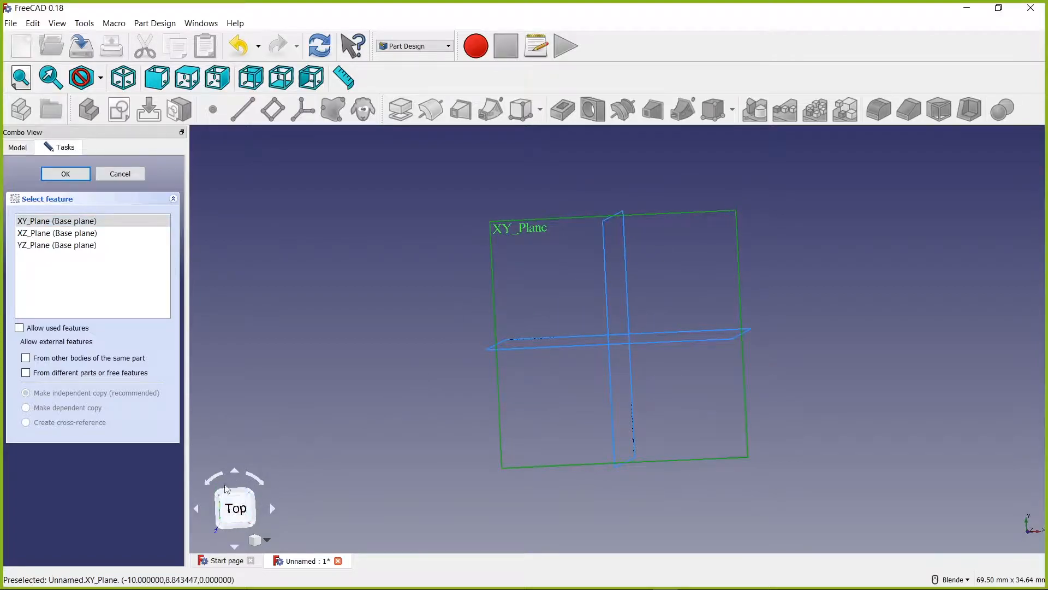
{"action": "left_click", "coordinate": [238, 512]}
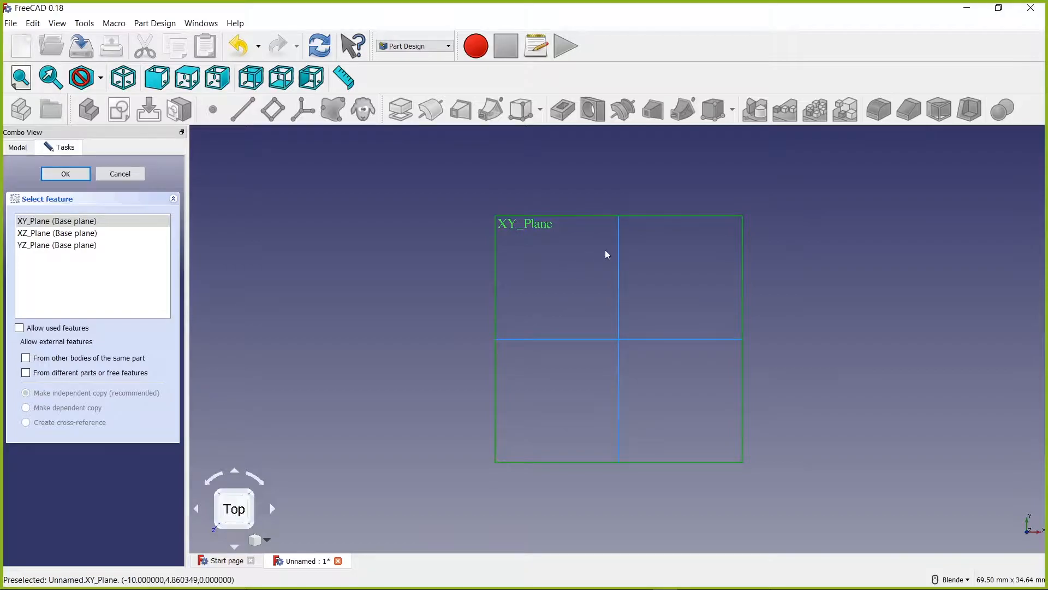
{"action": "middle_click_drag", "start_coordinate": [475, 259], "coordinate": [606, 300]}
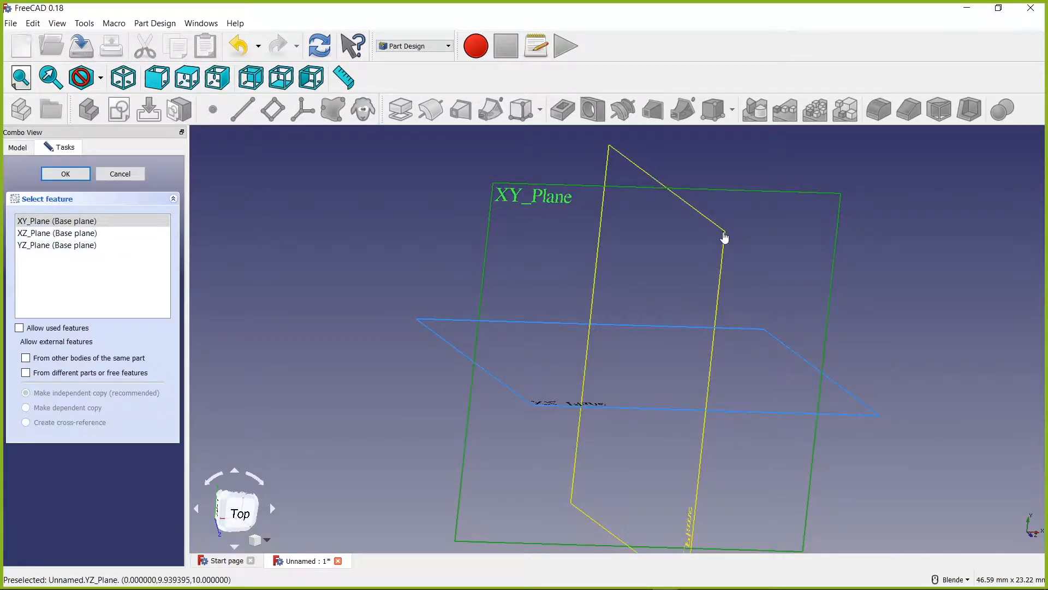
{"action": "left_click", "coordinate": [724, 237]}
{"action": "middle_click_drag", "start_coordinate": [716, 243], "coordinate": [328, 470]}
{"action": "left_click", "coordinate": [224, 505]}
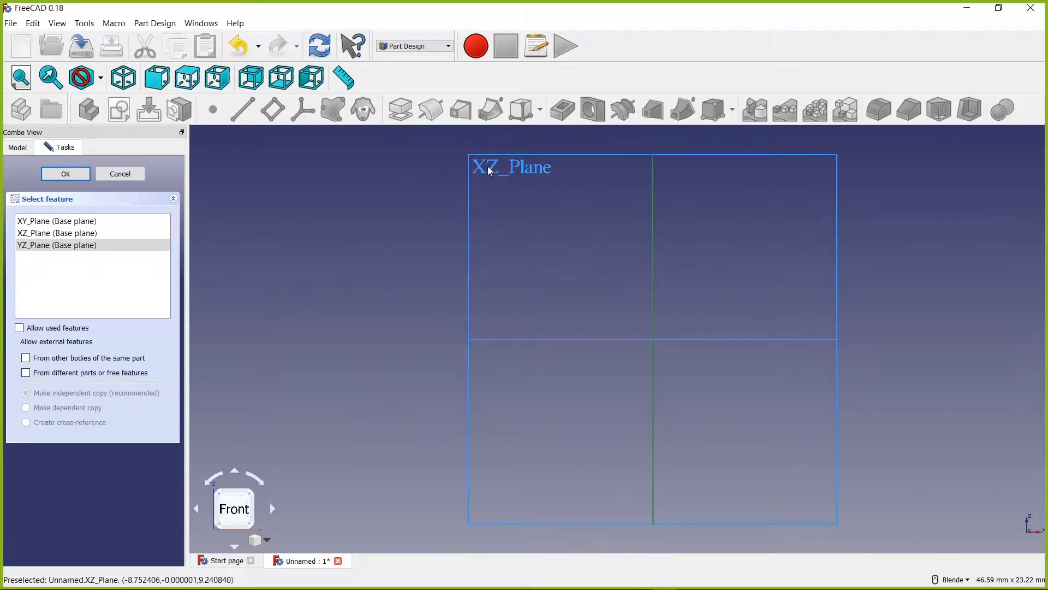
{"action": "left_click", "coordinate": [56, 235]}
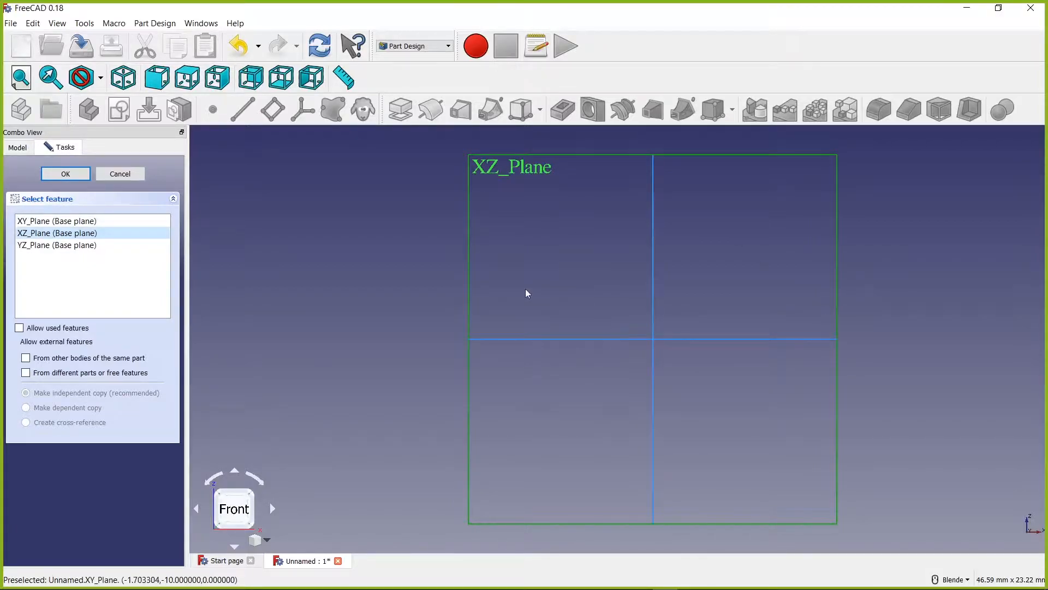
- Choose the XY plane as the sketch plane, set the top view, and open the sketch
{"action": "left_click", "coordinate": [83, 223]}
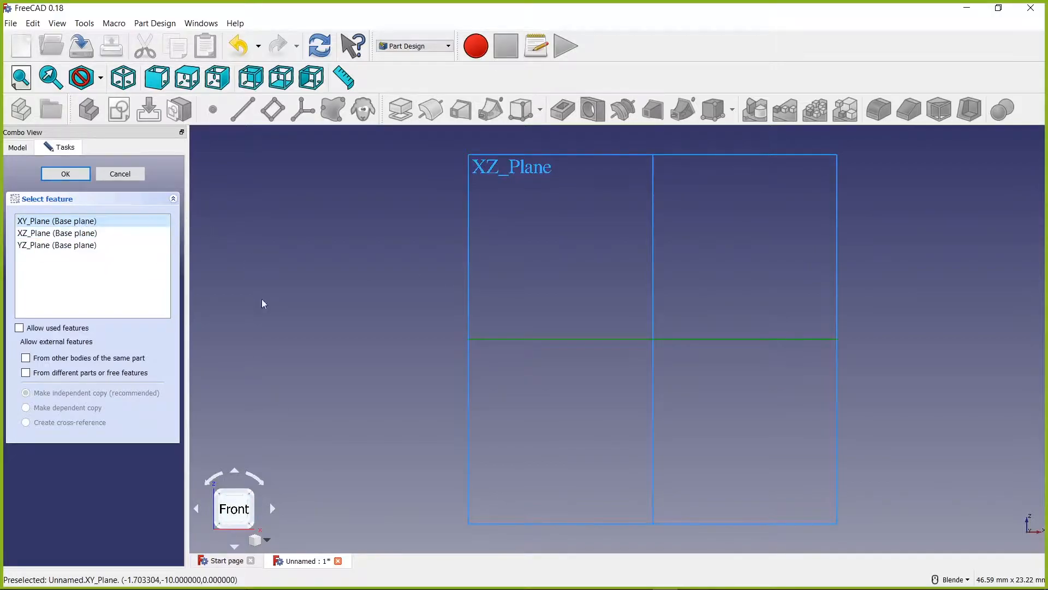
{"action": "key", "text": "2"}
{"action": "left_click", "coordinate": [74, 175]}
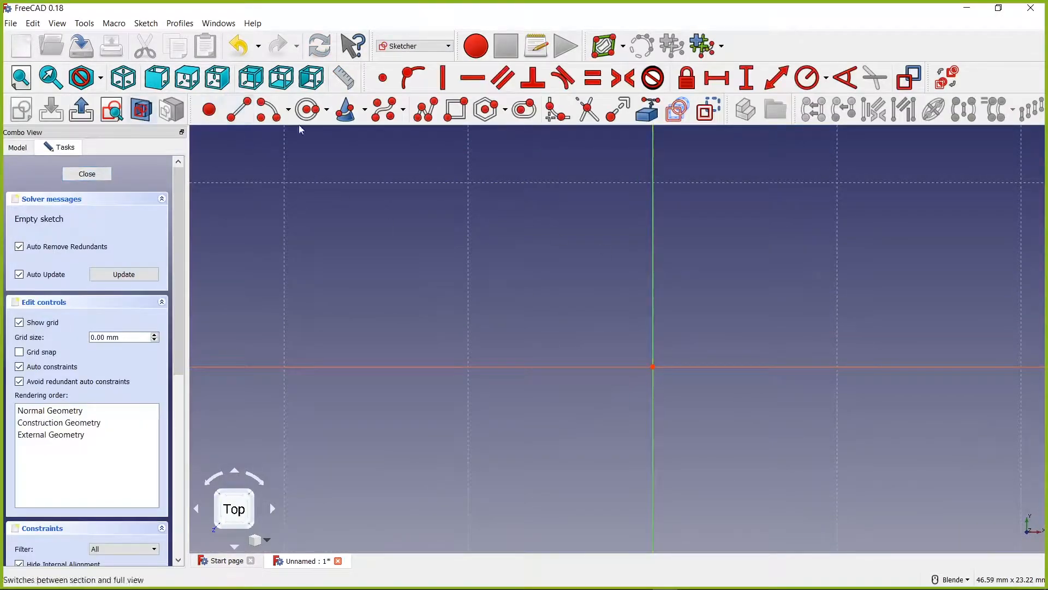
- Rearrange the Sketcher toolbars, resizing the constraints toolbar and moving the toolbar with the symmetry and clone tools onto its own row
{"action": "scroll", "coordinate": [810, 339], "scroll_direction": "down", "scroll_amount": 3}
{"action": "mouse_move", "coordinate": [870, 321]}
{"action": "right_mouse_down"}
{"action": "mouse_move", "coordinate": [545, 268]}
{"action": "mouse_move", "coordinate": [558, 262]}
{"action": "right_mouse_up"}
{"action": "left_click", "coordinate": [457, 304]}
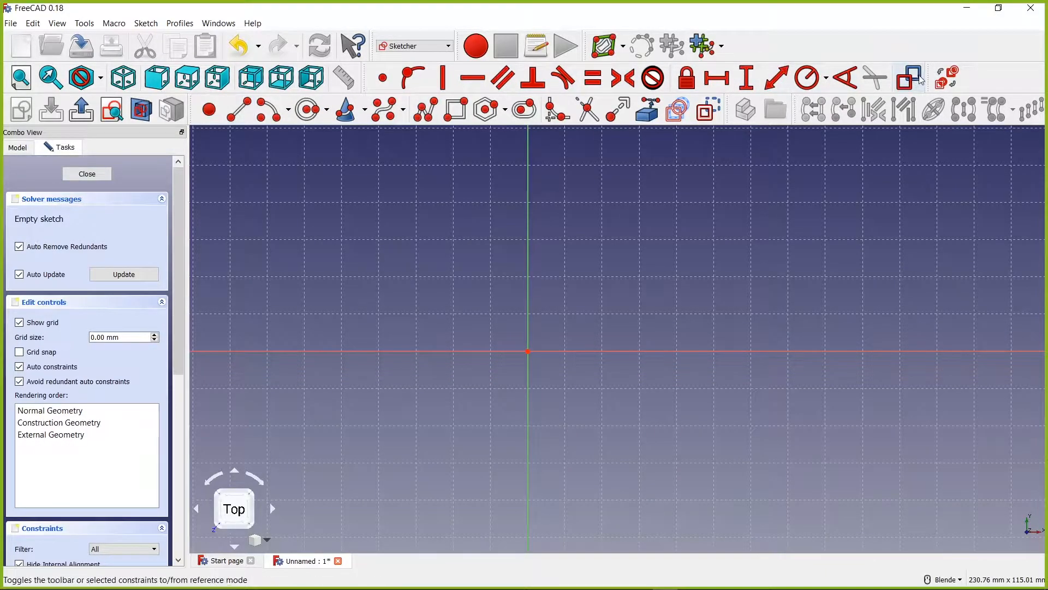
{"action": "left_click_drag", "start_coordinate": [904, 71], "coordinate": [625, 77]}
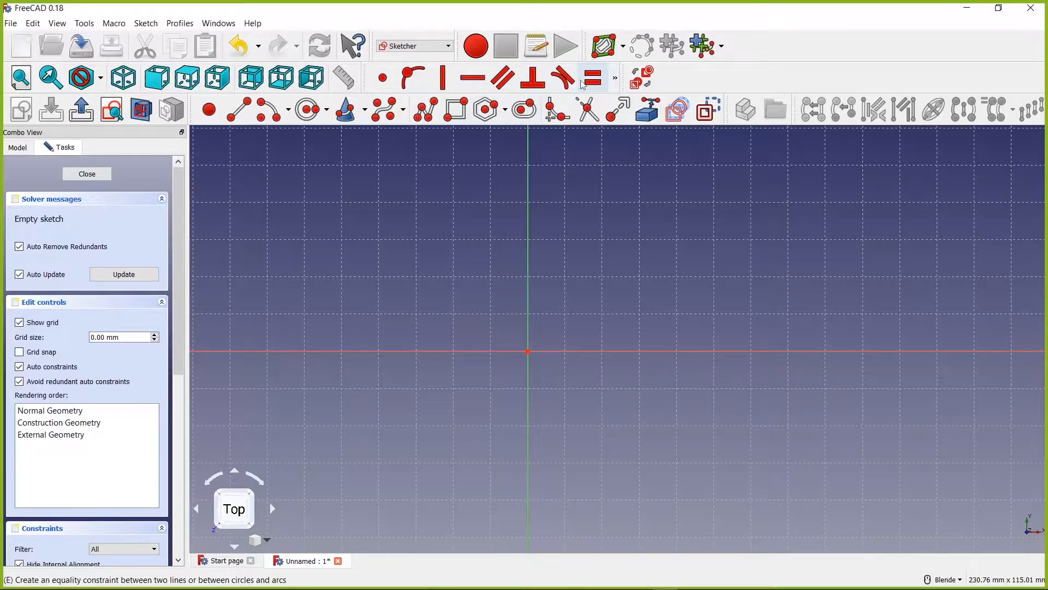
{"action": "mouse_move", "coordinate": [622, 76]}
{"action": "left_mouse_down"}
{"action": "mouse_move", "coordinate": [871, 77]}
{"action": "mouse_move", "coordinate": [862, 77]}
{"action": "left_mouse_up"}
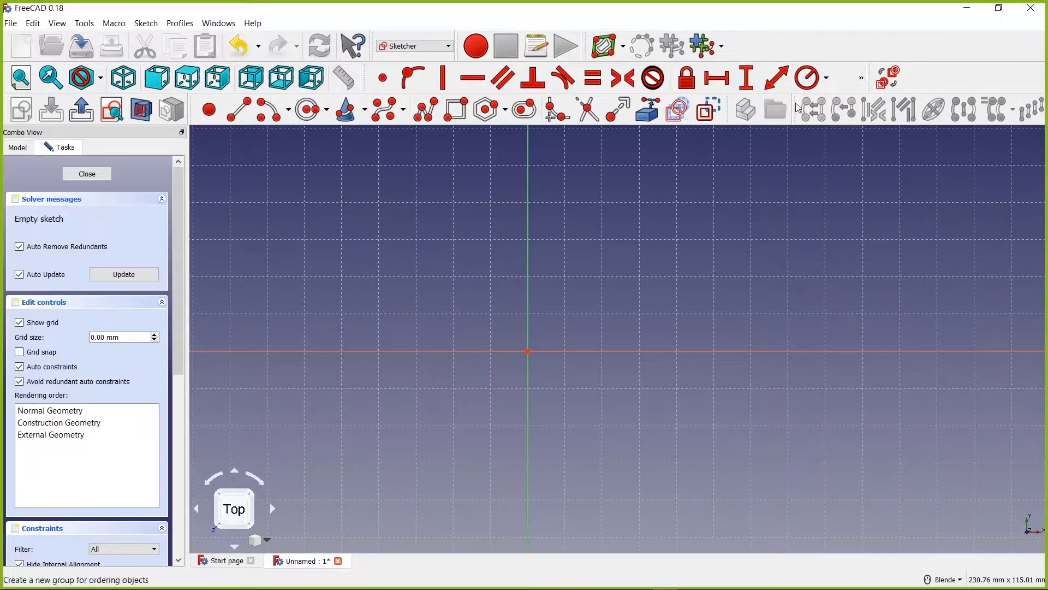
{"action": "left_click_drag", "start_coordinate": [799, 106], "coordinate": [671, 143]}
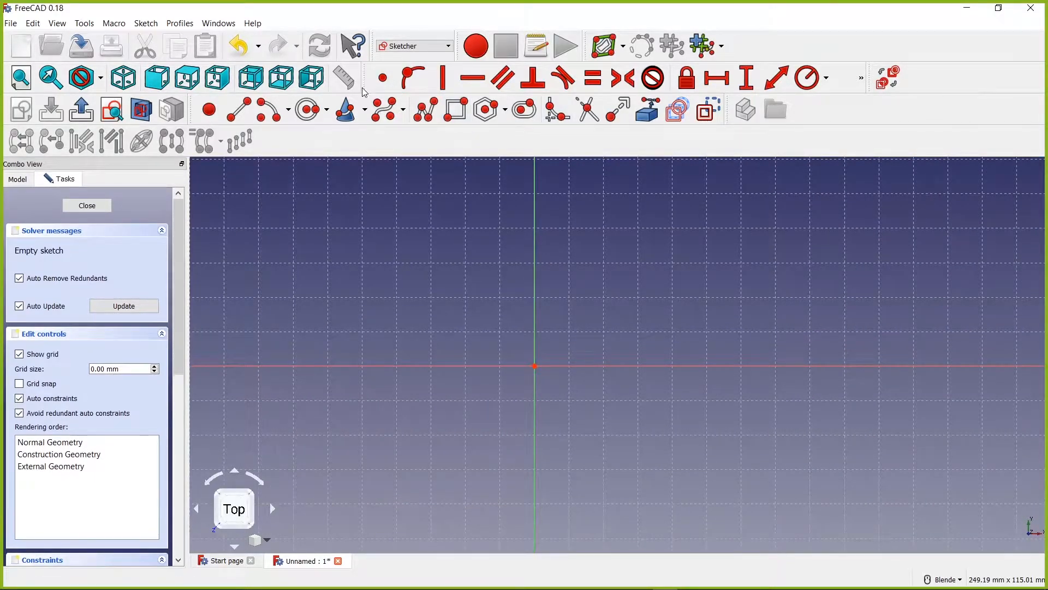
{"action": "mouse_move", "coordinate": [364, 76]}
{"action": "left_mouse_down"}
{"action": "mouse_move", "coordinate": [357, 112]}
{"action": "mouse_move", "coordinate": [354, 86]}
{"action": "mouse_move", "coordinate": [380, 90]}
{"action": "left_mouse_up"}
{"action": "mouse_move", "coordinate": [481, 399]}
{"action": "middle_mouse_down", "text": "shift"}
{"action": "mouse_move", "coordinate": [513, 300]}
{"action": "mouse_move", "coordinate": [522, 302]}
{"action": "middle_mouse_up", "text": "shift"}
{"action": "right_click", "coordinate": [521, 301]}
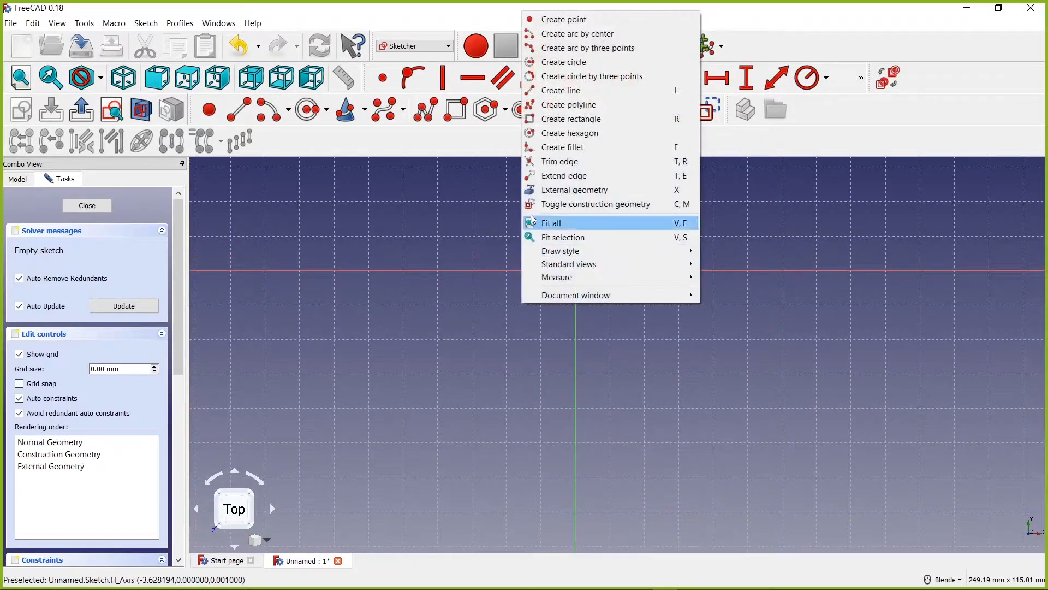
{"action": "left_click", "coordinate": [493, 238]}
{"action": "mouse_move", "coordinate": [521, 207]}
{"action": "right_mouse_down"}
{"action": "mouse_move", "coordinate": [445, 255]}
{"action": "mouse_move", "coordinate": [425, 281]}
{"action": "right_mouse_up"}
{"action": "left_click", "coordinate": [256, 138]}
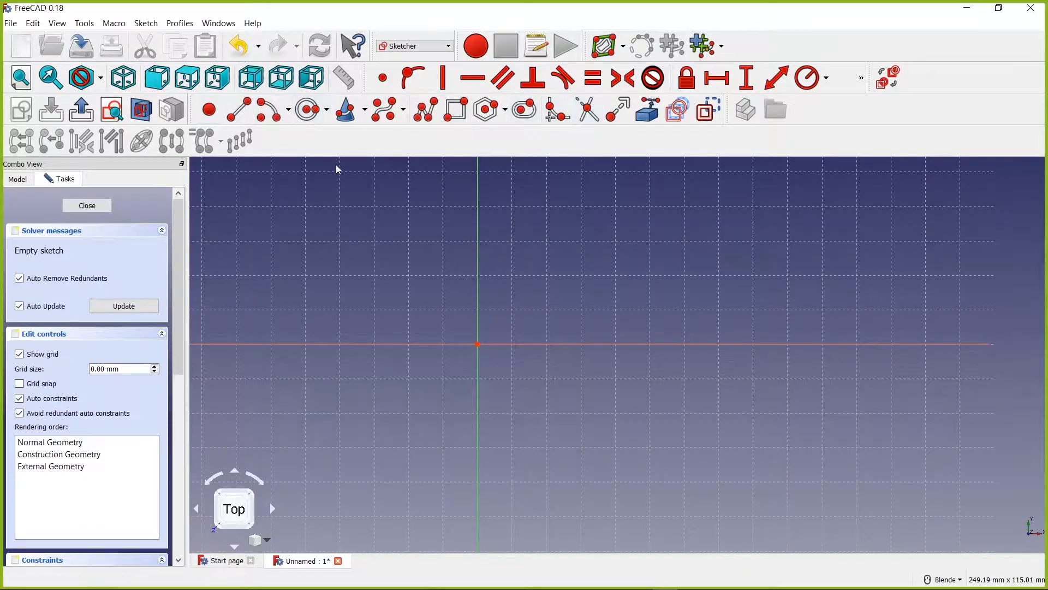
- Draw a freehand rectangle enclosing the sketch origin and leave the Rectangle tool
{"action": "left_click", "coordinate": [456, 109]}
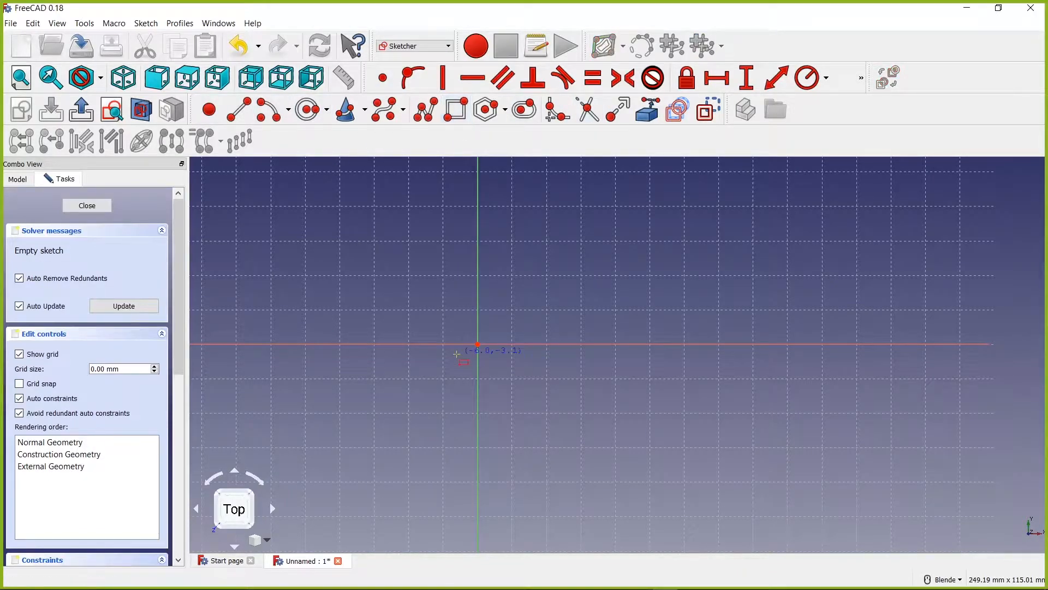
{"action": "left_click", "coordinate": [380, 242]}
{"action": "left_click", "coordinate": [587, 441]}
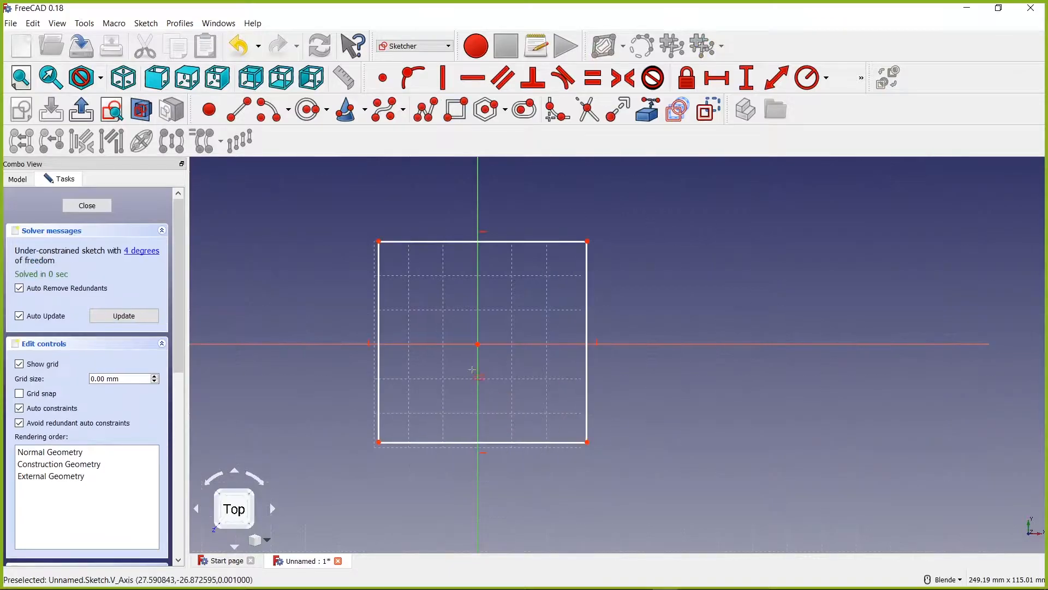
{"action": "right_click", "coordinate": [420, 317]}
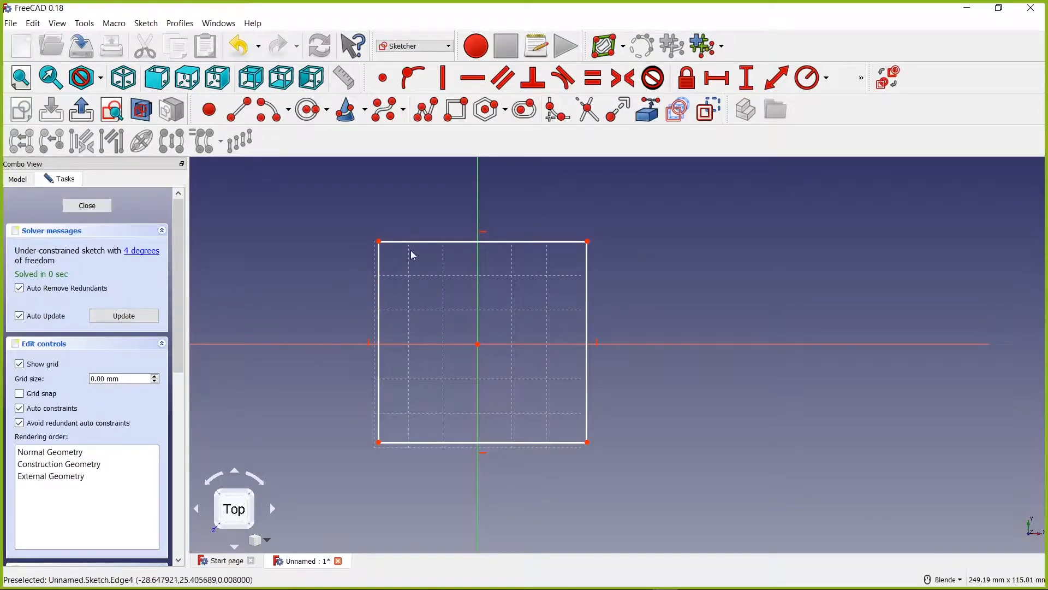
- Reshape the rectangle by moving its edges until it is about 80 mm wide and 65 mm tall around the origin
{"action": "mouse_move", "coordinate": [424, 241]}
{"action": "left_mouse_down"}
{"action": "mouse_move", "coordinate": [348, 220]}
{"action": "mouse_move", "coordinate": [314, 239]}
{"action": "mouse_move", "coordinate": [428, 246]}
{"action": "mouse_move", "coordinate": [456, 368]}
{"action": "mouse_move", "coordinate": [398, 251]}
{"action": "left_mouse_up"}
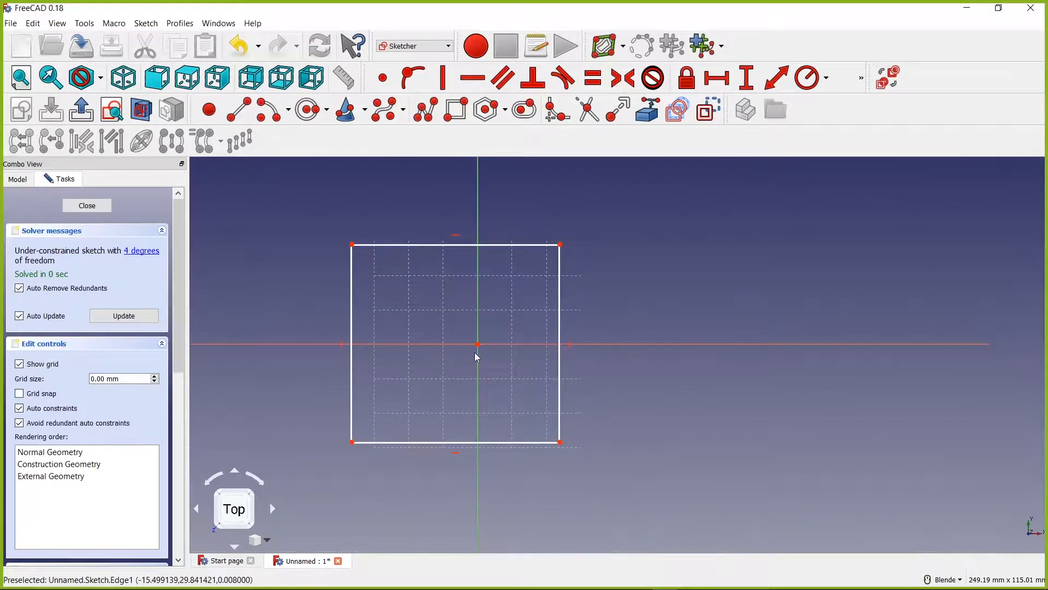
{"action": "left_click_drag", "start_coordinate": [562, 364], "coordinate": [627, 376]}
{"action": "mouse_move", "coordinate": [381, 268]}
{"action": "left_mouse_down"}
{"action": "mouse_move", "coordinate": [491, 280]}
{"action": "mouse_move", "coordinate": [412, 289]}
{"action": "mouse_move", "coordinate": [409, 222]}
{"action": "mouse_move", "coordinate": [375, 219]}
{"action": "mouse_move", "coordinate": [368, 206]}
{"action": "mouse_move", "coordinate": [362, 225]}
{"action": "left_mouse_up"}
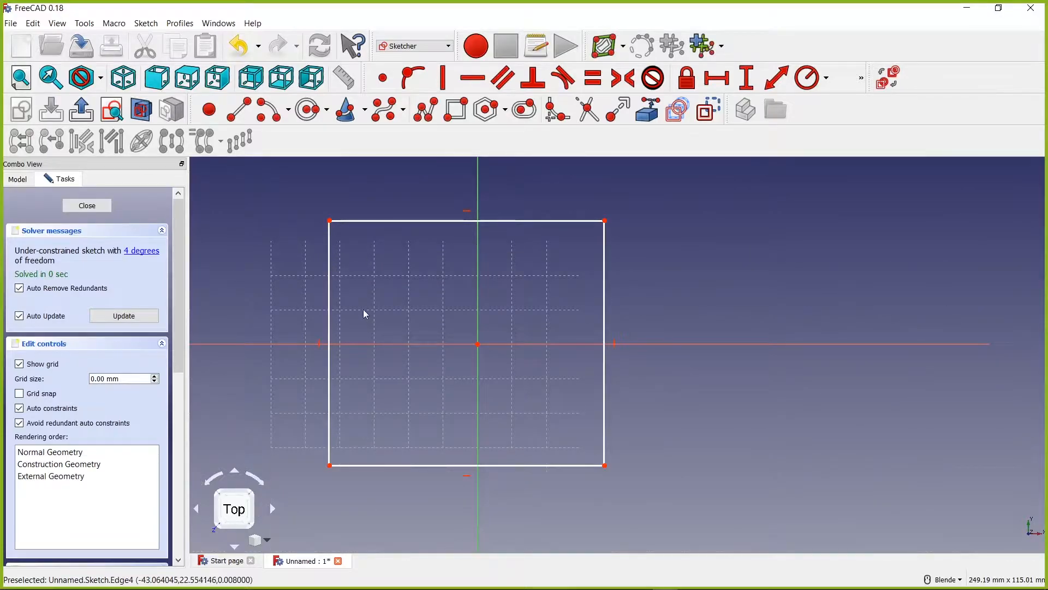
{"action": "scroll", "coordinate": [433, 316], "scroll_direction": "down", "scroll_amount": 4}
{"action": "scroll", "coordinate": [432, 313], "scroll_direction": "up", "scroll_amount": 4}
{"action": "scroll", "coordinate": [429, 311], "scroll_direction": "down", "scroll_amount": 2}
{"action": "mouse_move", "coordinate": [468, 406]}
{"action": "left_mouse_down"}
{"action": "mouse_move", "coordinate": [452, 365]}
{"action": "mouse_move", "coordinate": [486, 407]}
{"action": "left_mouse_up"}
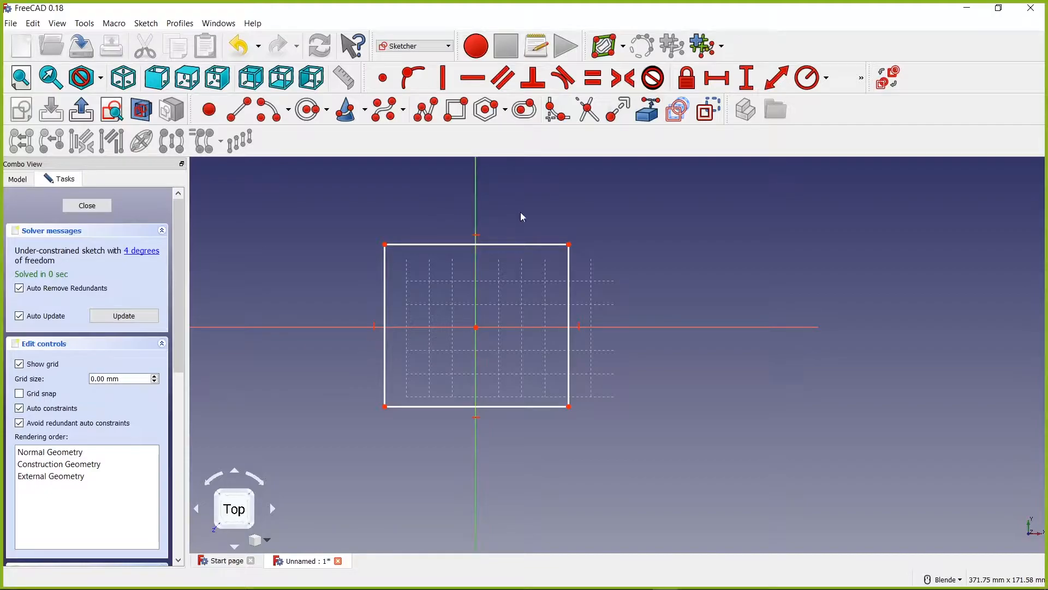
{"action": "mouse_move", "coordinate": [464, 251]}
{"action": "left_mouse_down"}
{"action": "mouse_move", "coordinate": [484, 241]}
{"action": "mouse_move", "coordinate": [459, 249]}
{"action": "left_mouse_up"}
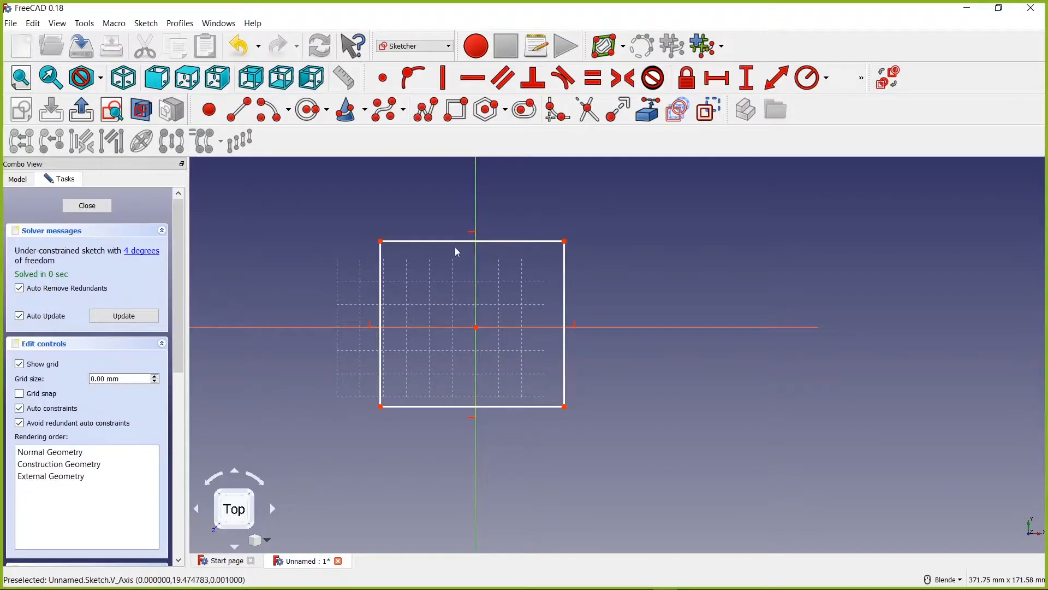
{"action": "left_click_drag", "start_coordinate": [457, 240], "coordinate": [465, 257]}
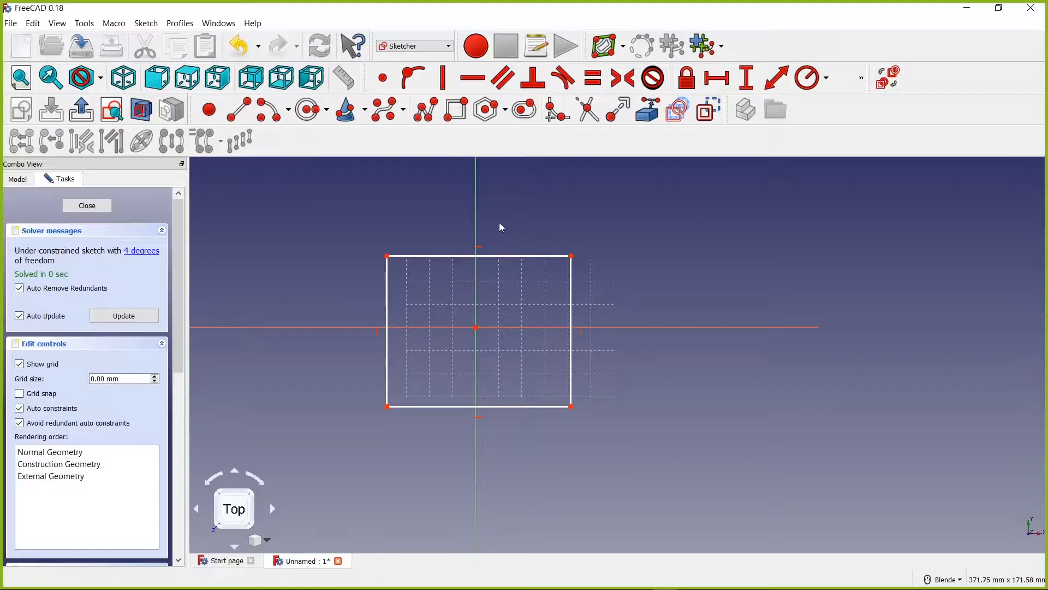
- Try to add a horizontal constraint to the rectangle's upper edge
{"action": "key", "text": "h"}
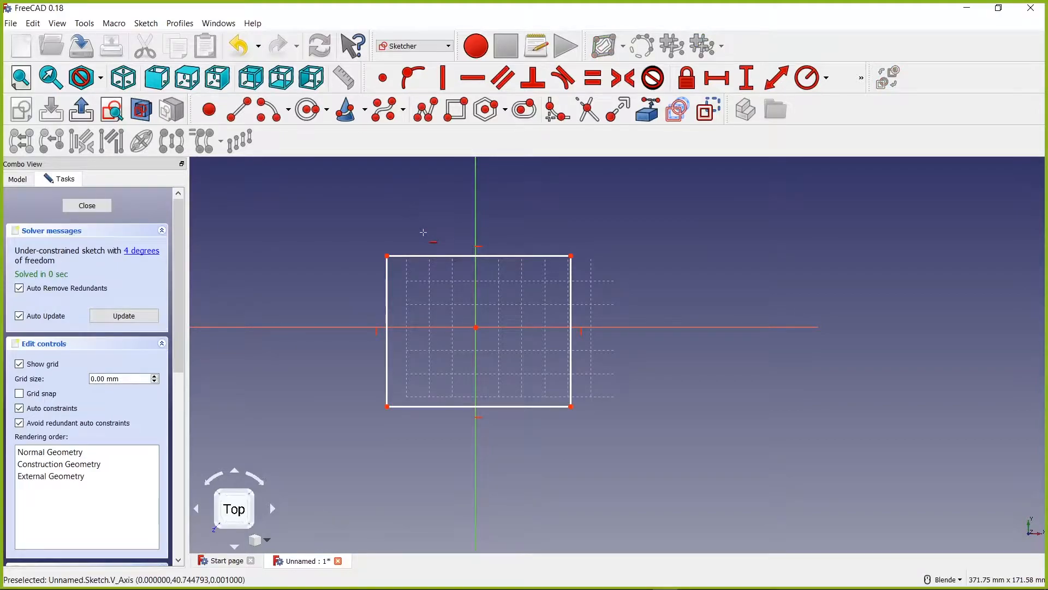
{"action": "left_click", "coordinate": [428, 255]}
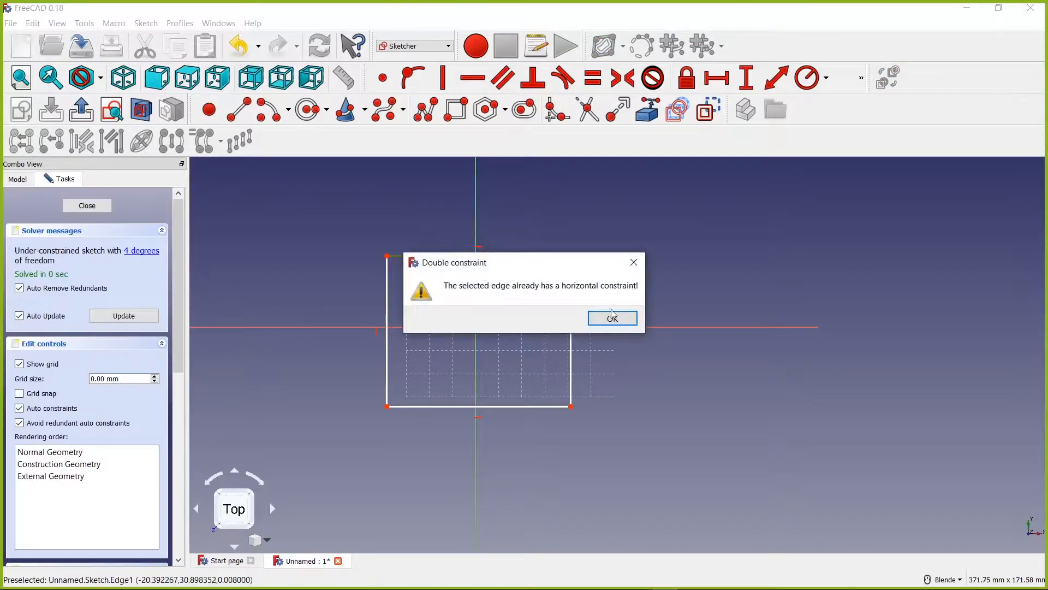
{"action": "left_click", "coordinate": [634, 262]}
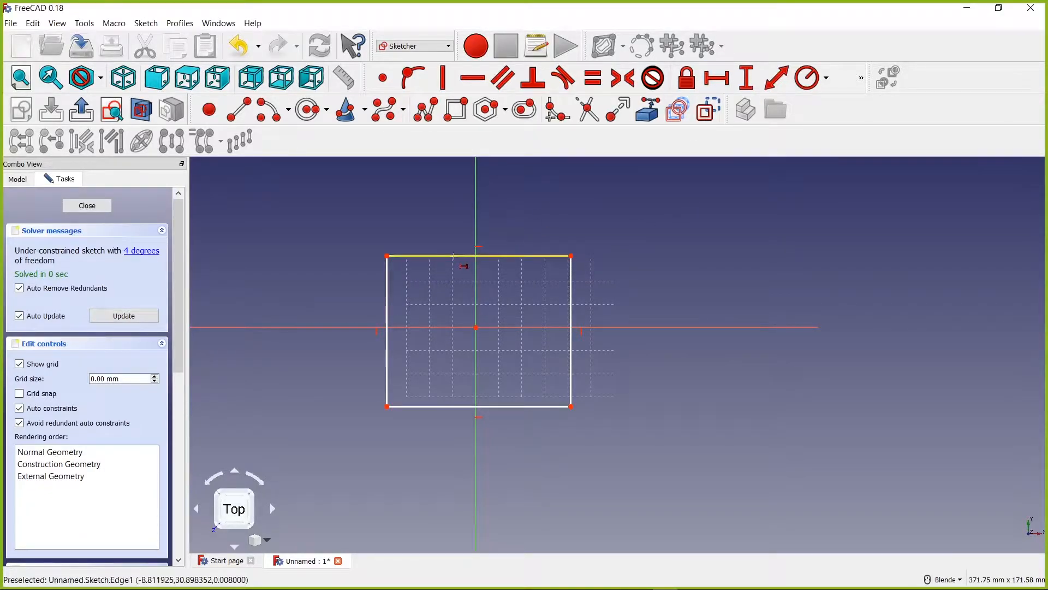
- Constrain the upper edge's horizontal length to 30.5 mm and place the dimension label outside the rectangle's right side
{"action": "left_click", "coordinate": [455, 261]}
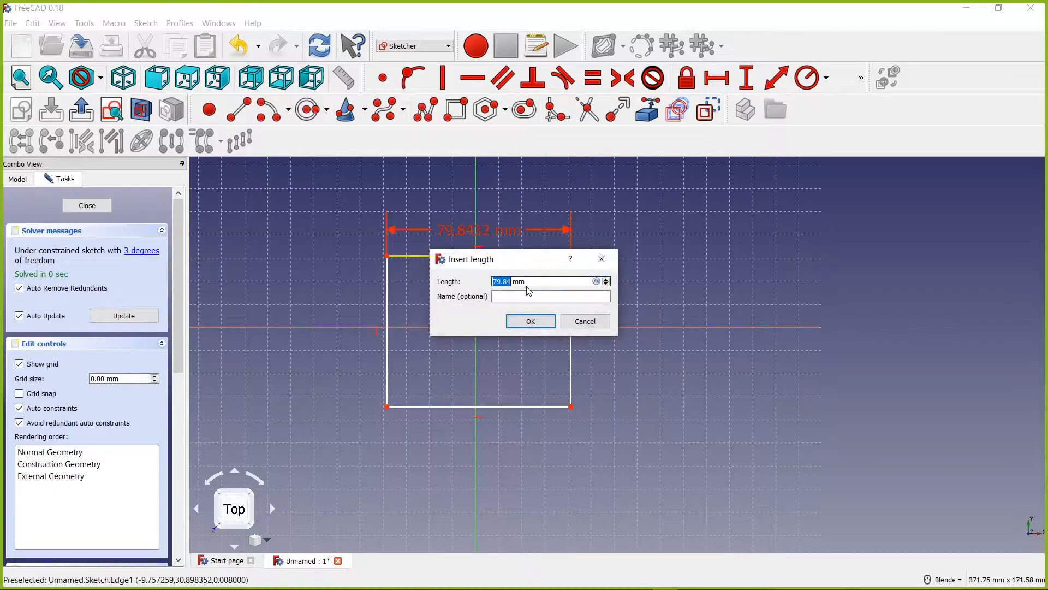
{"action": "type", "text": "30.5"}
{"action": "key", "text": "Return"}
{"action": "scroll", "coordinate": [432, 236], "scroll_direction": "up", "scroll_amount": 2}
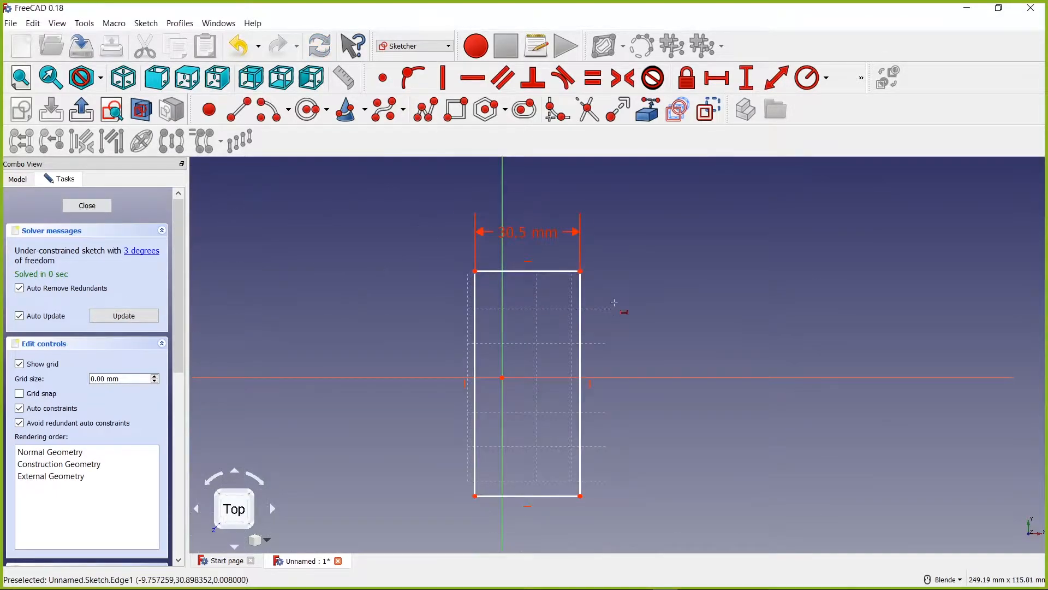
{"action": "left_click_drag", "start_coordinate": [522, 234], "coordinate": [644, 260]}
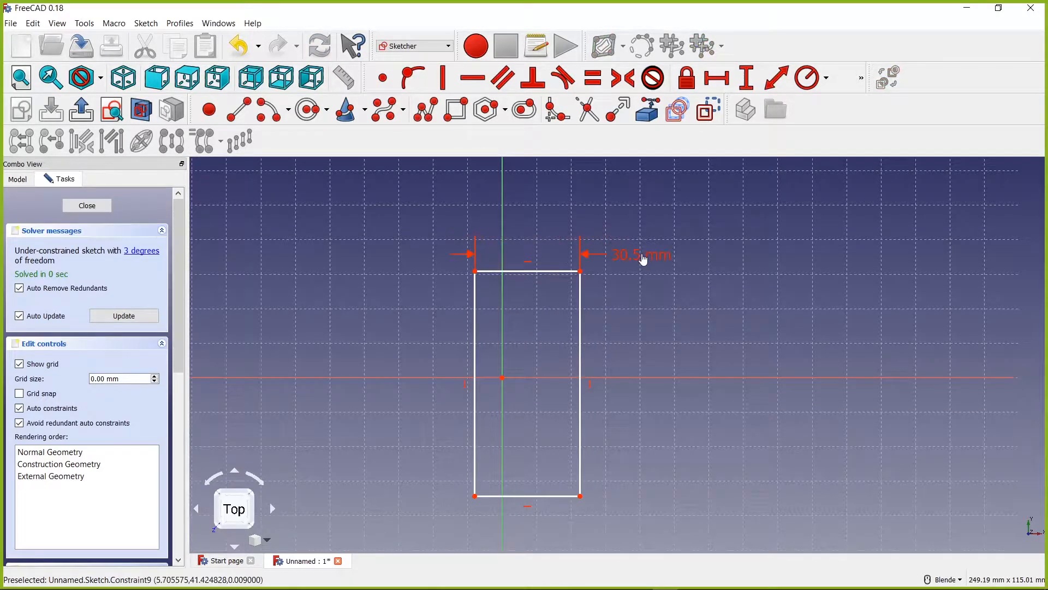
- Constrain the vertical length of the rectangle's right edge to 30.5 mm
{"action": "left_click", "coordinate": [749, 79]}
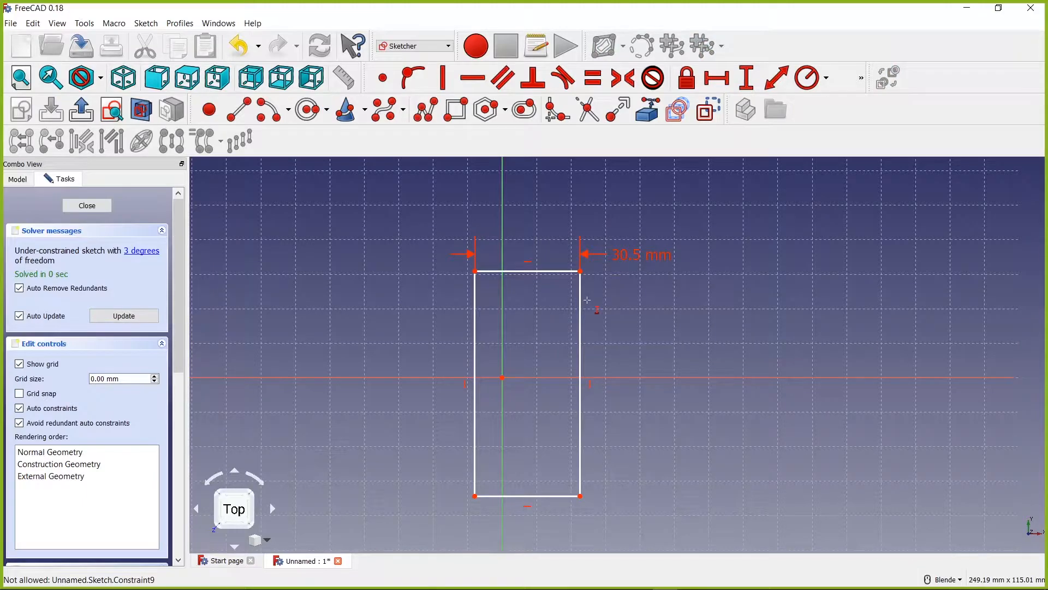
{"action": "left_click", "coordinate": [579, 308]}
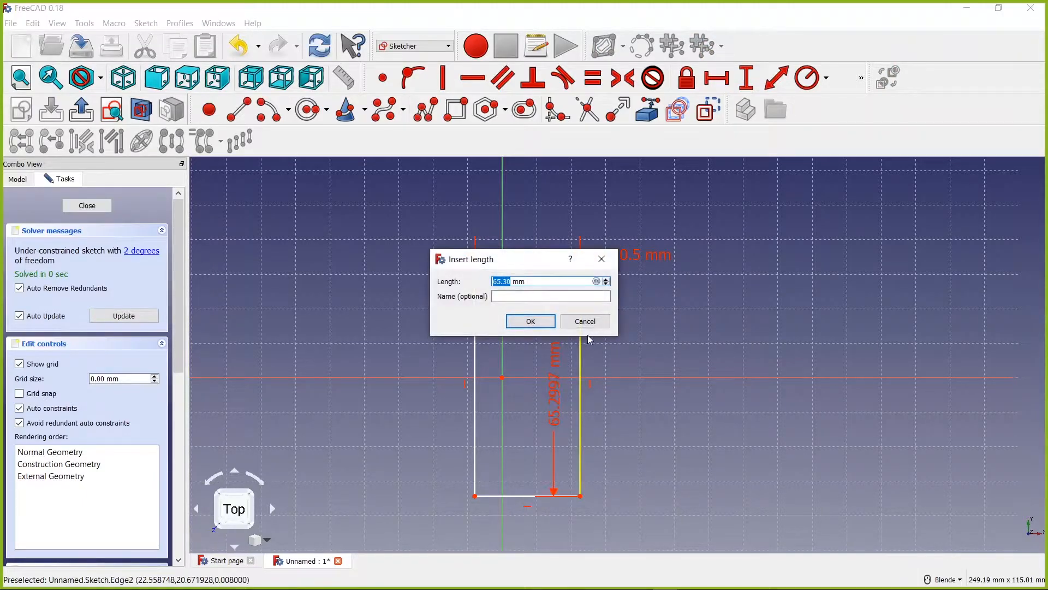
{"action": "type", "text": "30.5"}
{"action": "key", "text": "Return"}
- Move the square so it sits roughly centred on the origin, and place its vertical dimension outside the right edge
{"action": "left_click_drag", "start_coordinate": [523, 369], "coordinate": [526, 295]}
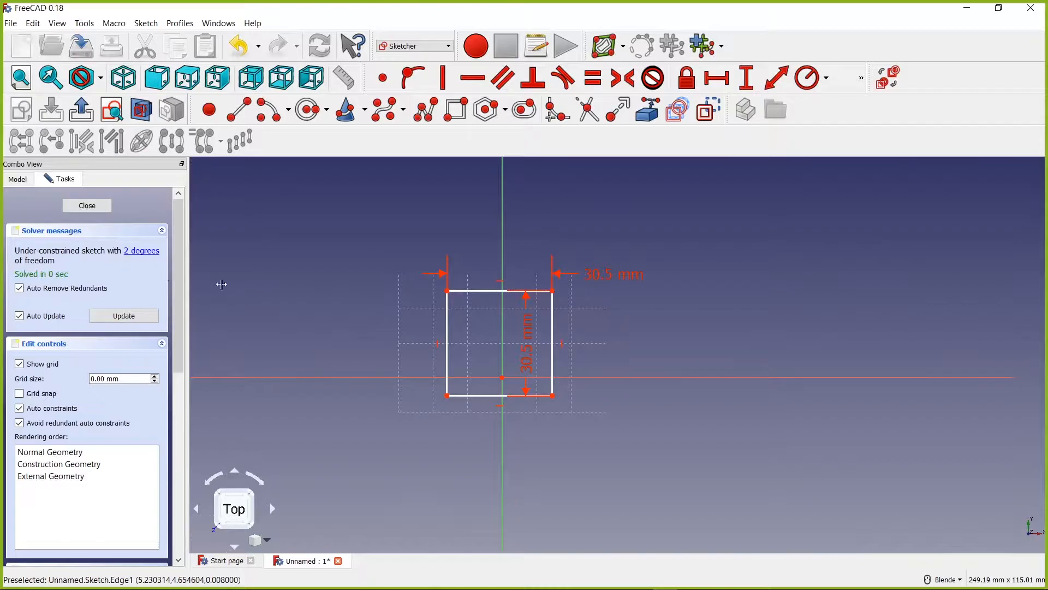
{"action": "left_click_drag", "start_coordinate": [486, 292], "coordinate": [487, 325]}
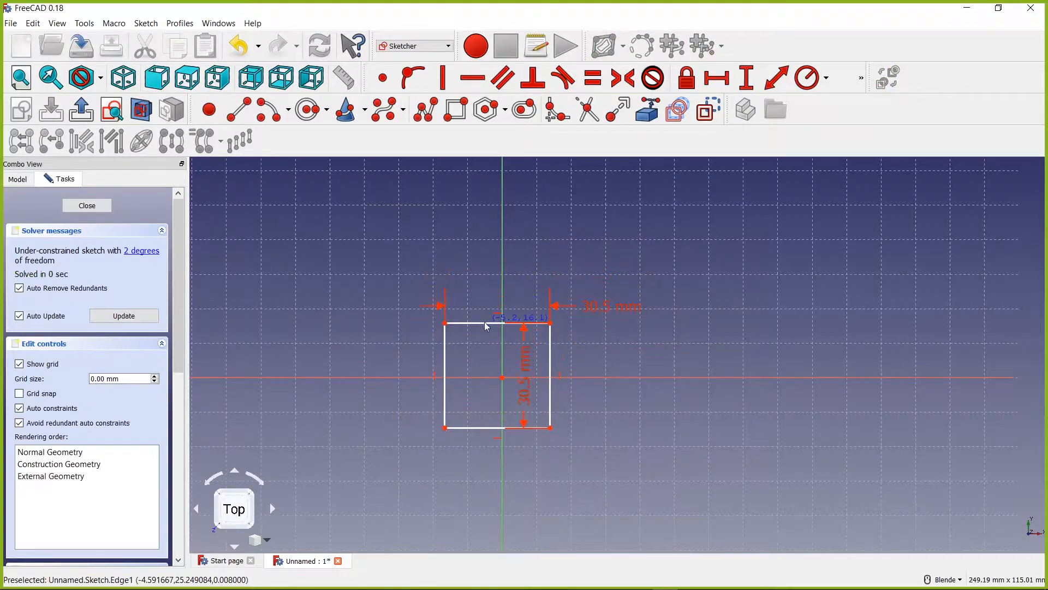
{"action": "scroll", "coordinate": [499, 385], "scroll_direction": "up", "scroll_amount": 4}
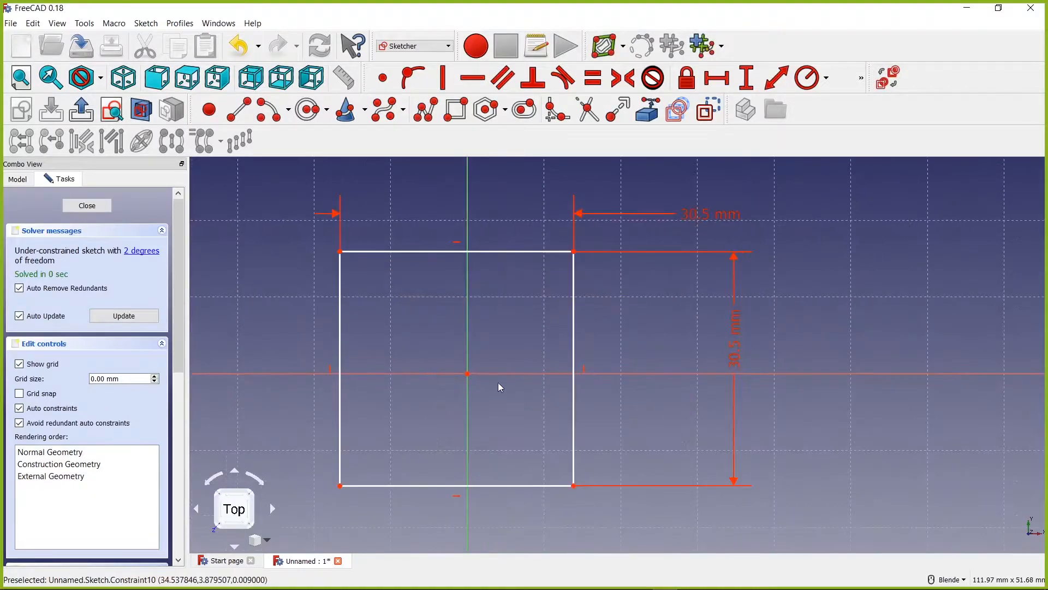
- Constrain the vertical distance between the origin and the square's upper-right corner to 30.5/2 mm
{"action": "left_click", "coordinate": [756, 80]}
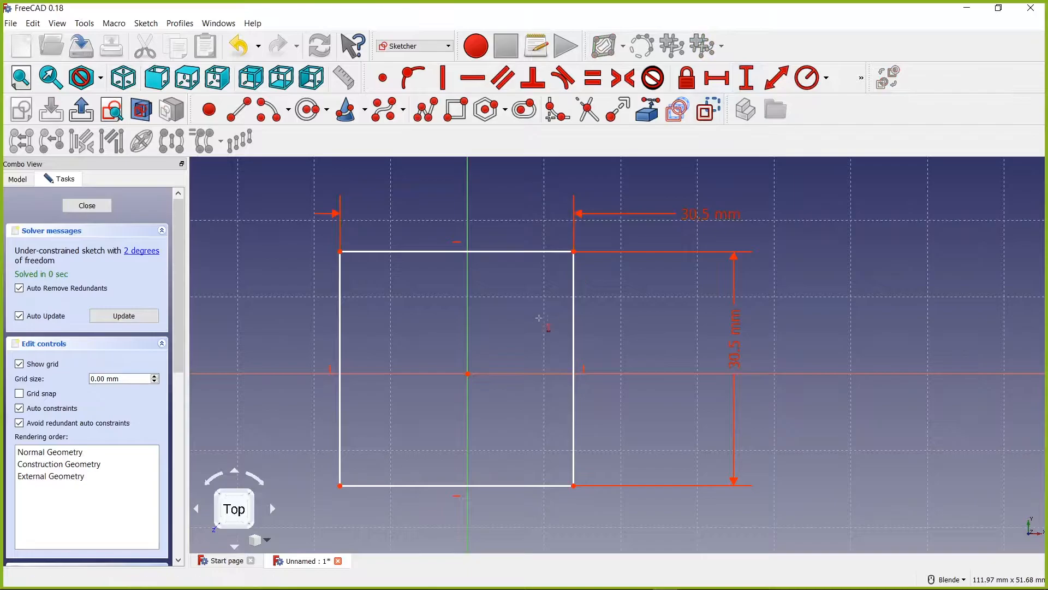
{"action": "left_click", "coordinate": [471, 377]}
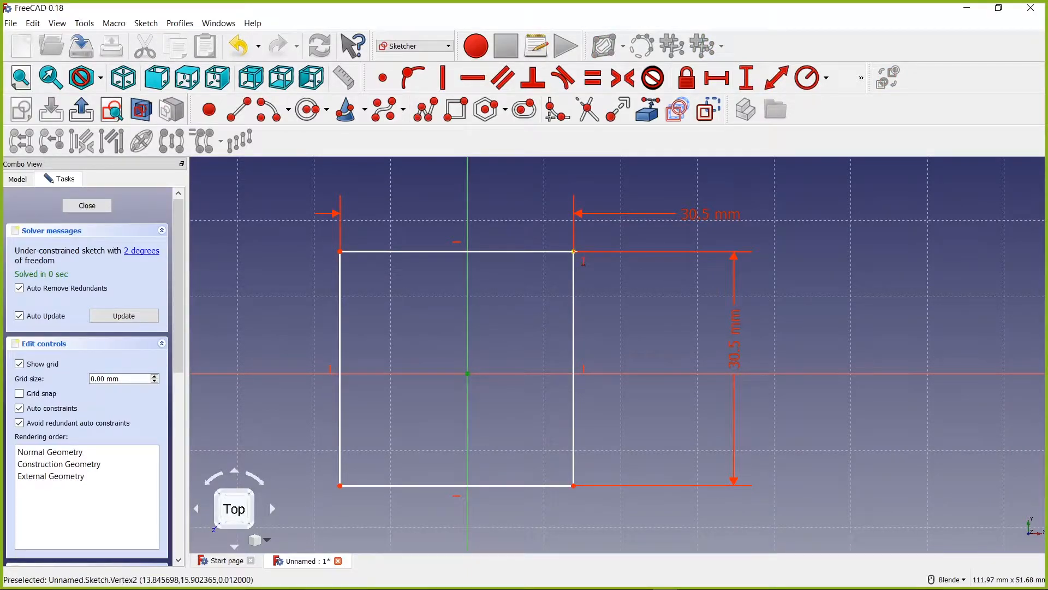
{"action": "left_click", "coordinate": [573, 252]}
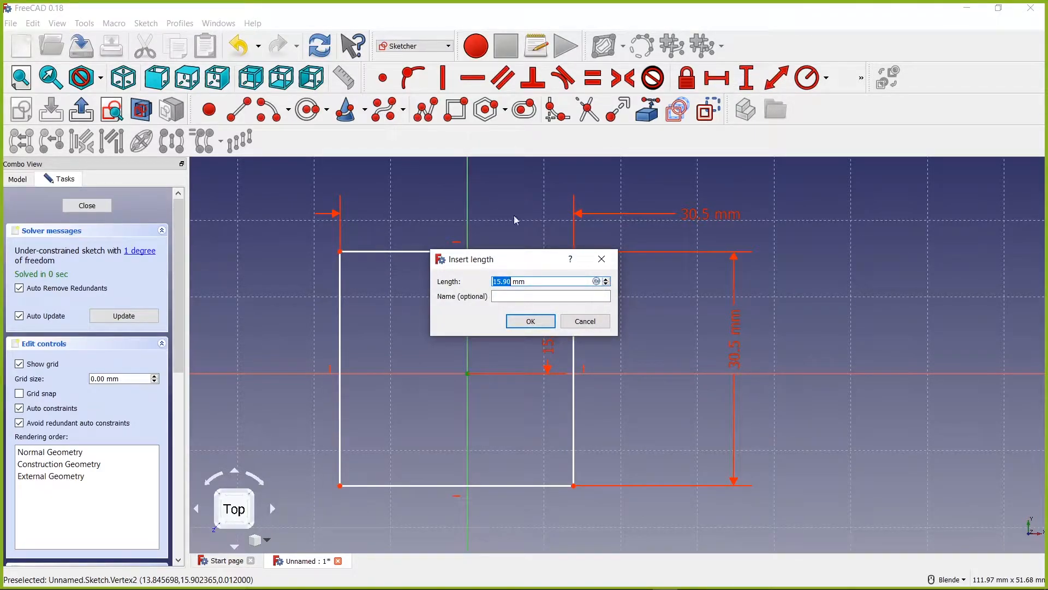
{"action": "left_click_drag", "start_coordinate": [509, 264], "coordinate": [272, 194]}
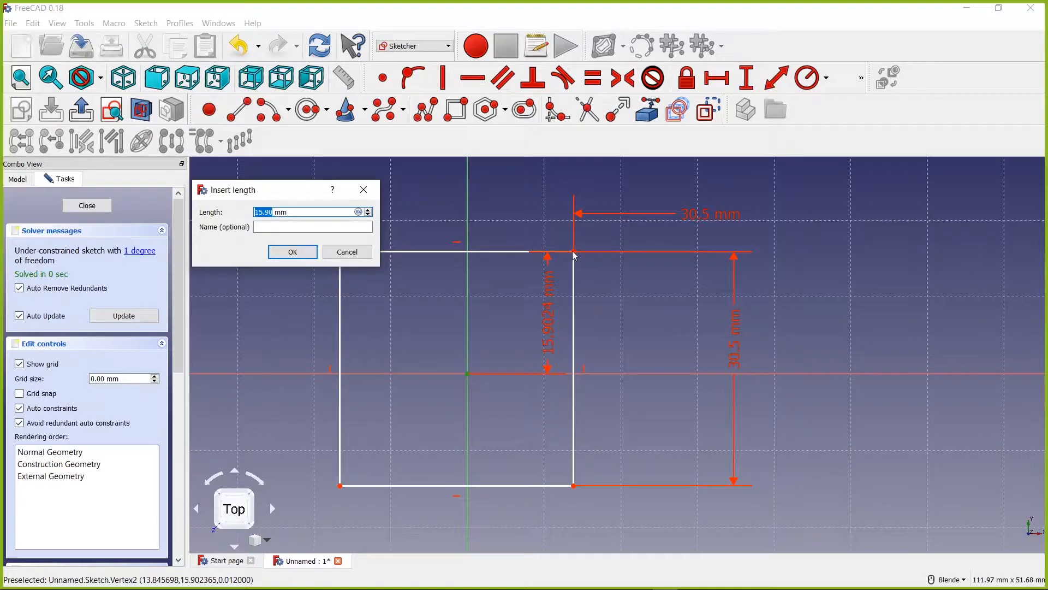
{"action": "left_click_drag", "start_coordinate": [288, 212], "coordinate": [251, 207]}
{"action": "type", "text": "30.5/2"}
{"action": "key", "text": "Return"}
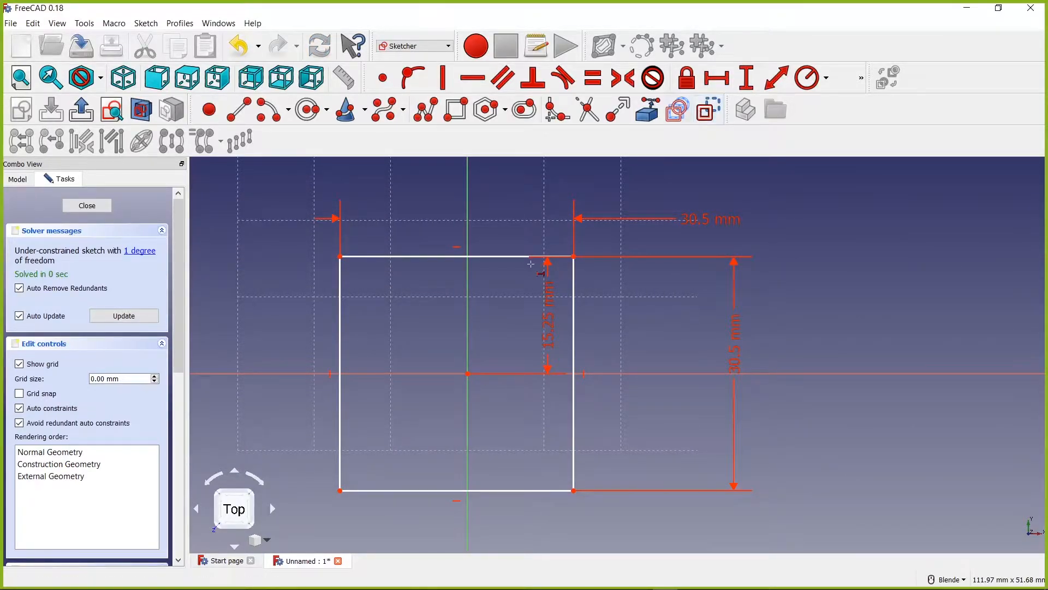
- Constrain the horizontal distance between the origin and the square's lower-right corner to 15.25 mm
{"action": "left_click", "coordinate": [467, 374]}
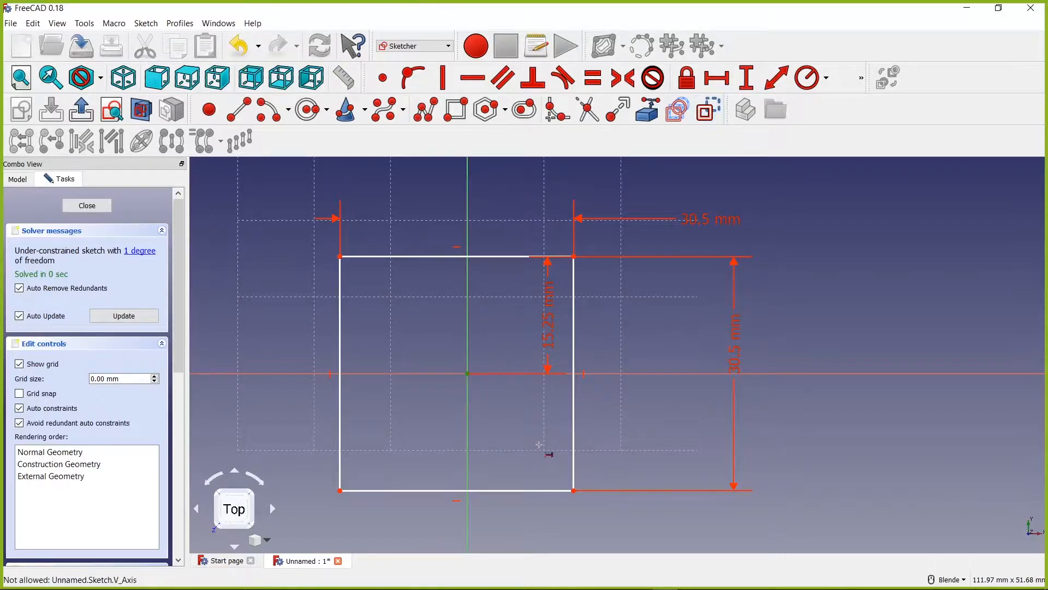
{"action": "left_click", "coordinate": [574, 490]}
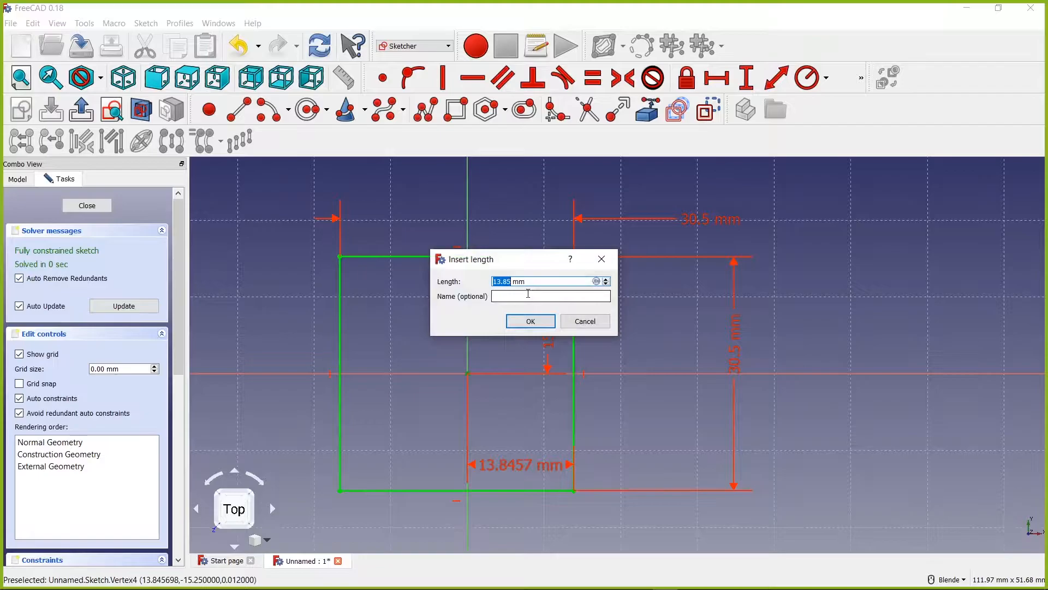
{"action": "type", "text": "30"}
{"action": "key", "text": "Return"}
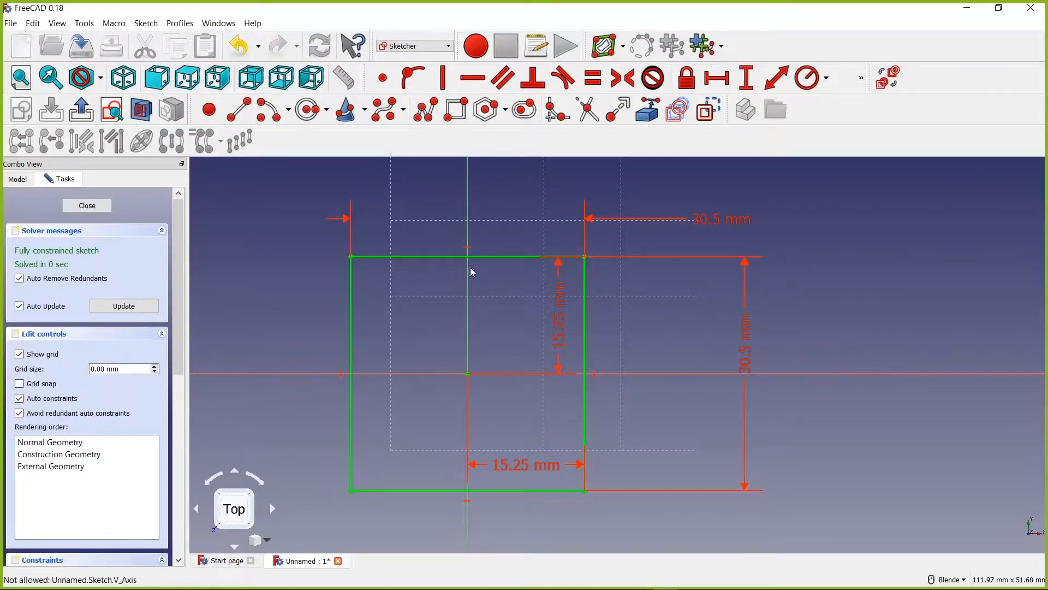
- Place the horizontal 15.25 mm dimension below the square and the vertical one outside its left edge
{"action": "scroll", "coordinate": [440, 334], "scroll_direction": "down", "scroll_amount": 4}
{"action": "scroll", "coordinate": [464, 349], "scroll_direction": "up", "scroll_amount": 2}
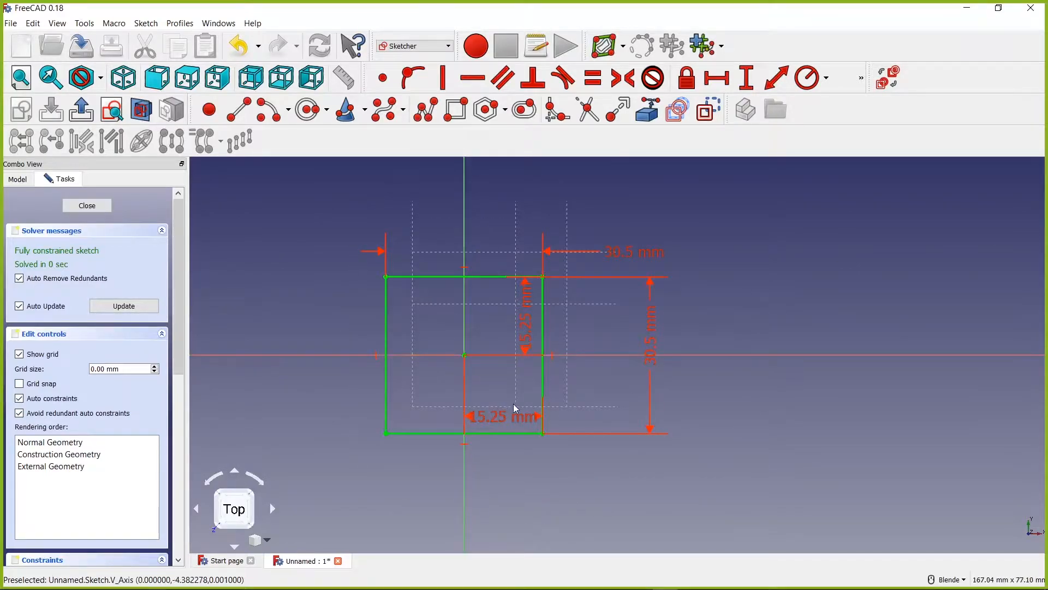
{"action": "left_click_drag", "start_coordinate": [506, 425], "coordinate": [506, 494]}
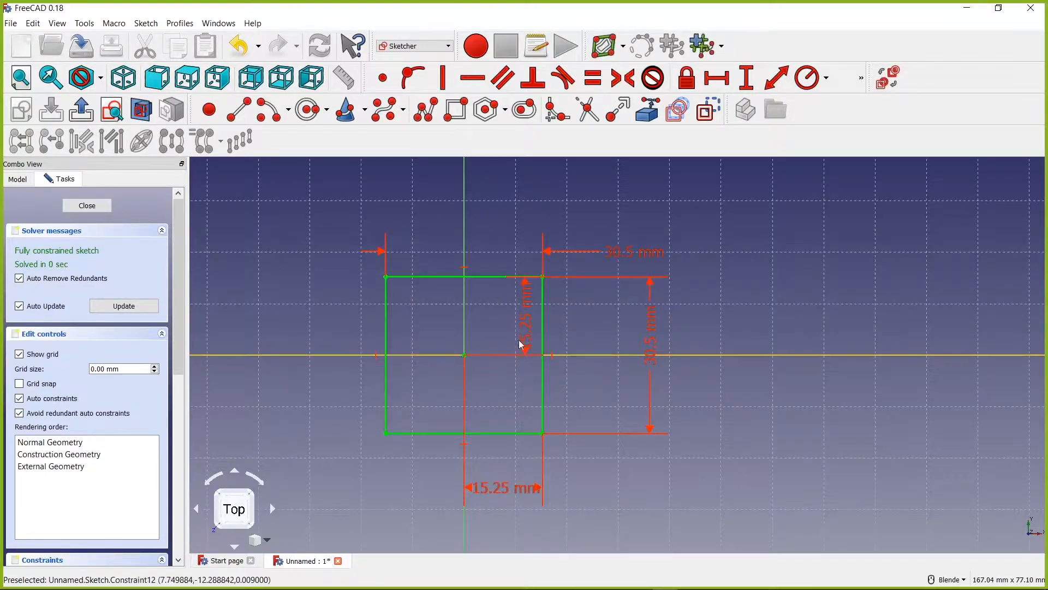
{"action": "left_click_drag", "start_coordinate": [523, 326], "coordinate": [330, 328]}
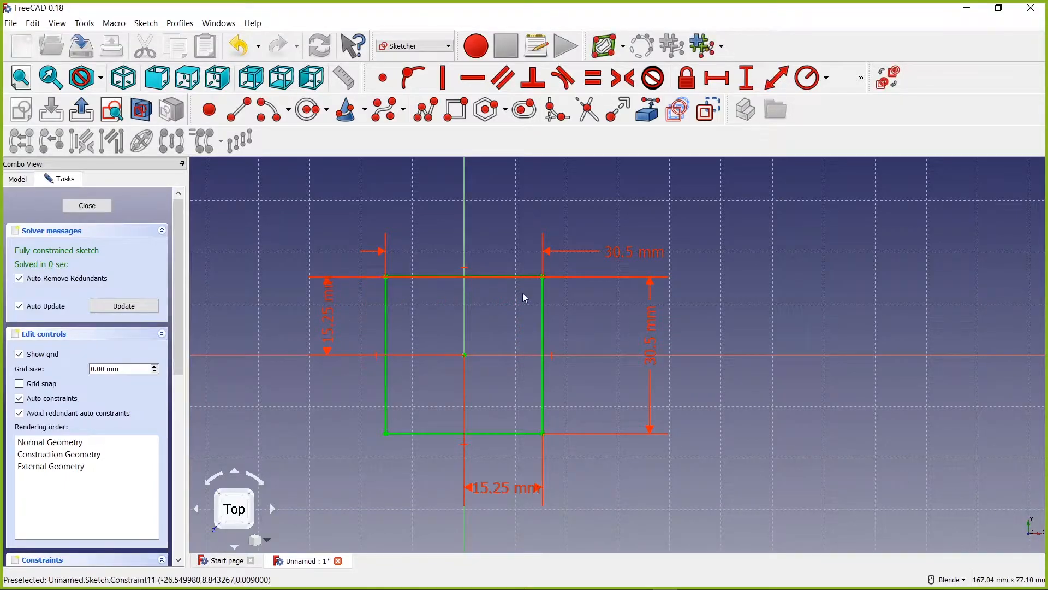
- Set both the square's overall width and its overall height dimensions to 20 mm
{"action": "double_click", "coordinate": [639, 257]}
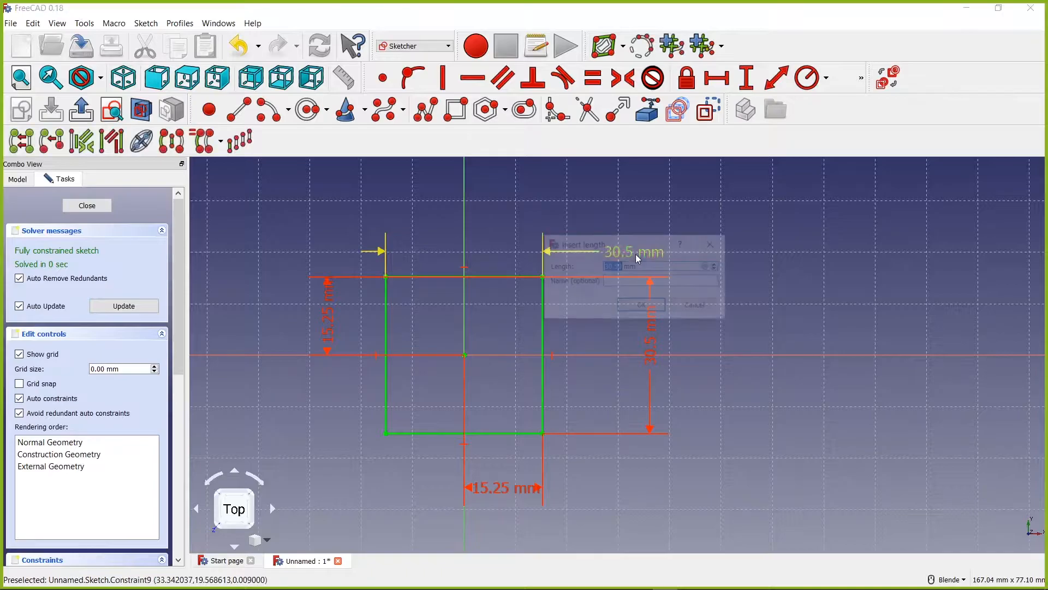
{"action": "type", "text": "20"}
{"action": "key", "text": "Return"}
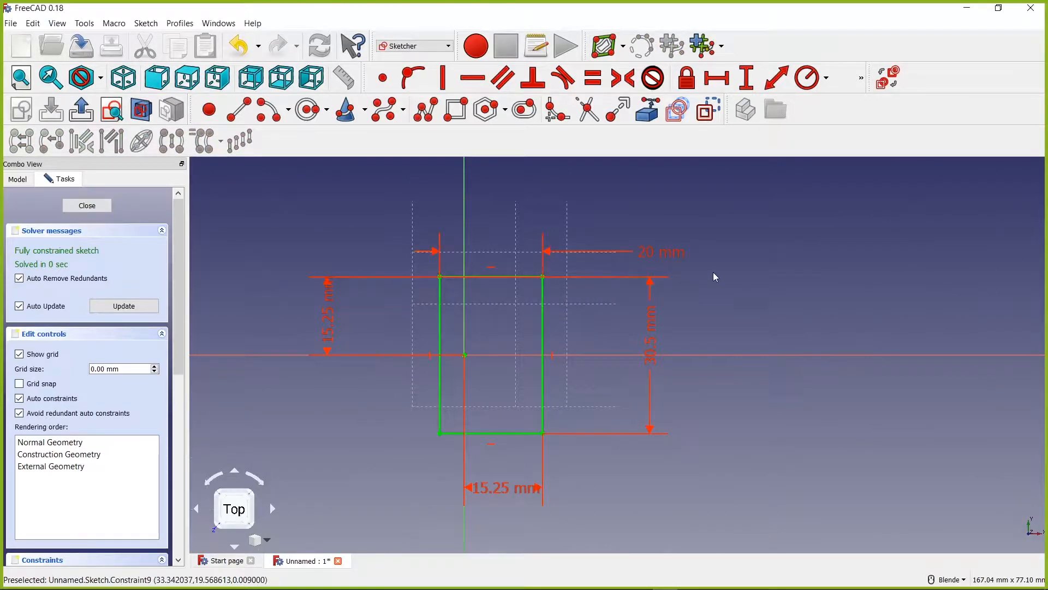
{"action": "double_click", "coordinate": [653, 322]}
{"action": "type", "text": "20"}
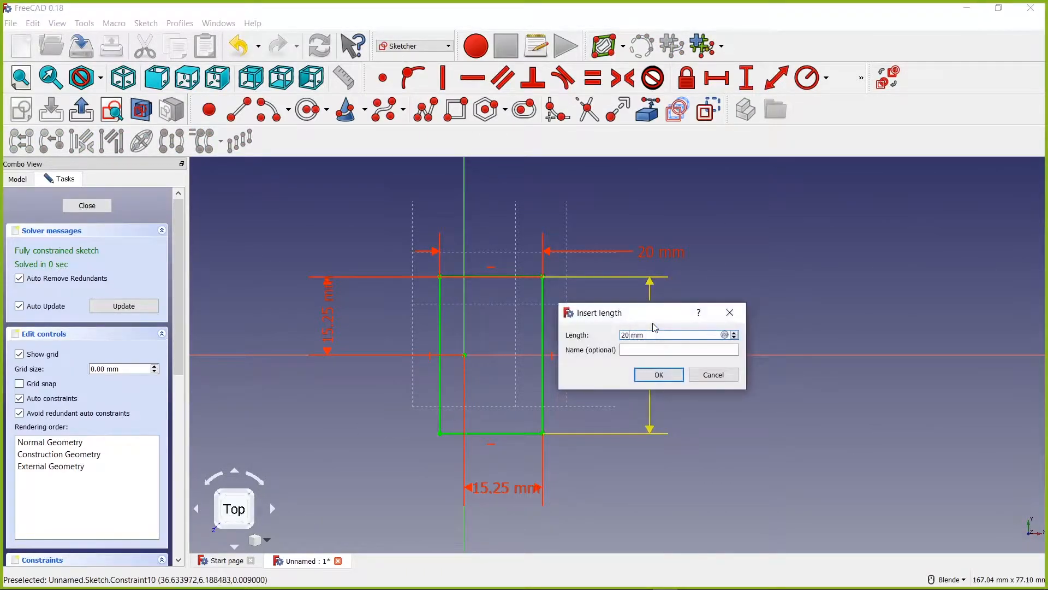
{"action": "key", "text": "Return"}
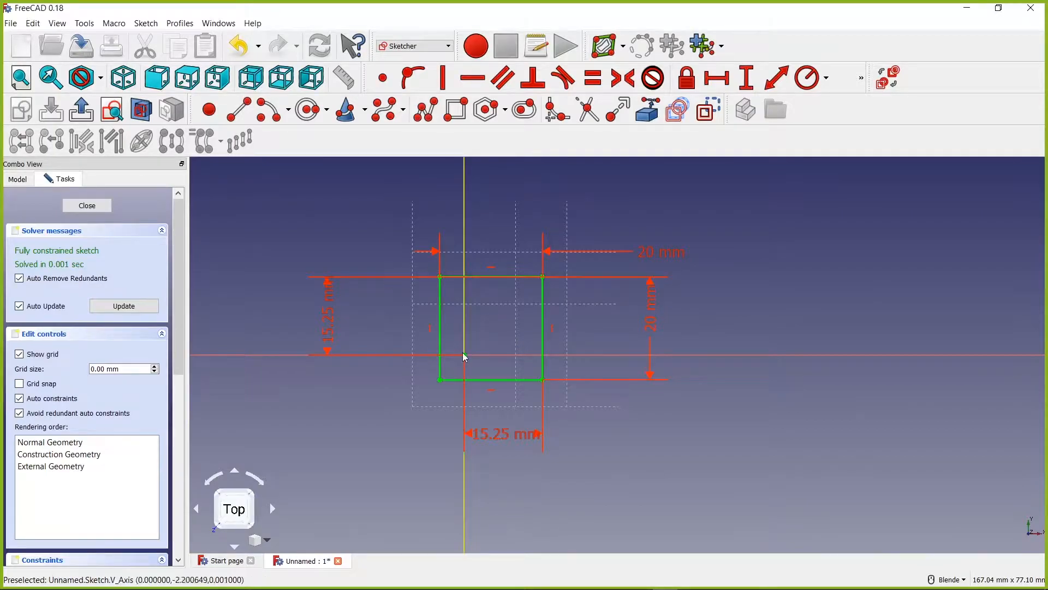
- Delete the whole square together with all its dimensions, leaving the sketch empty
{"action": "mouse_move", "coordinate": [349, 223]}
{"action": "left_mouse_down"}
{"action": "mouse_move", "coordinate": [737, 508]}
{"action": "mouse_move", "coordinate": [714, 476]}
{"action": "left_mouse_up"}
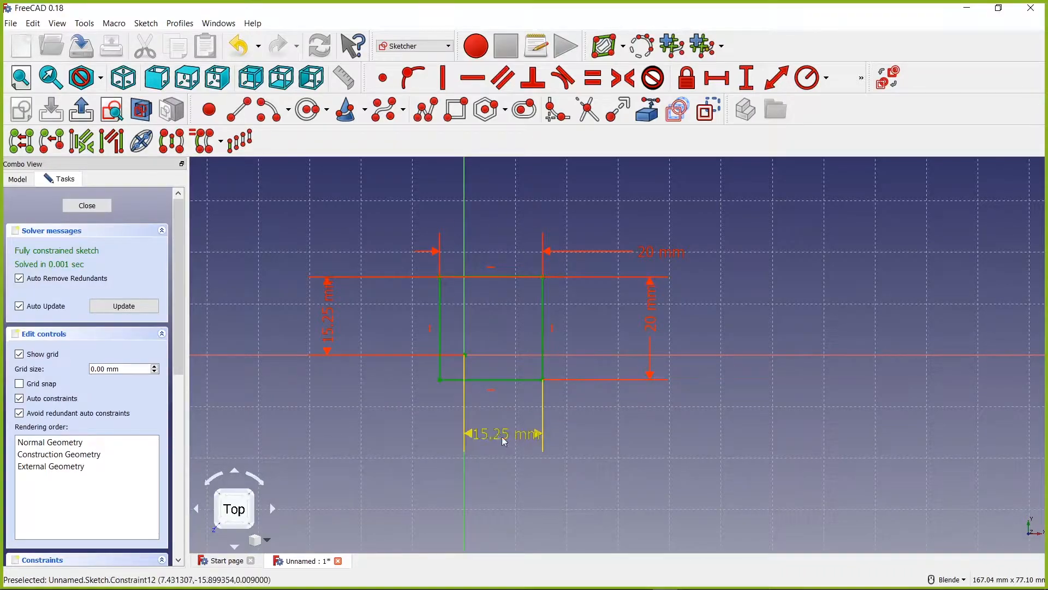
{"action": "scroll", "coordinate": [468, 325], "scroll_direction": "down", "scroll_amount": 5}
{"action": "scroll", "coordinate": [494, 322], "scroll_direction": "up", "scroll_amount": 5}
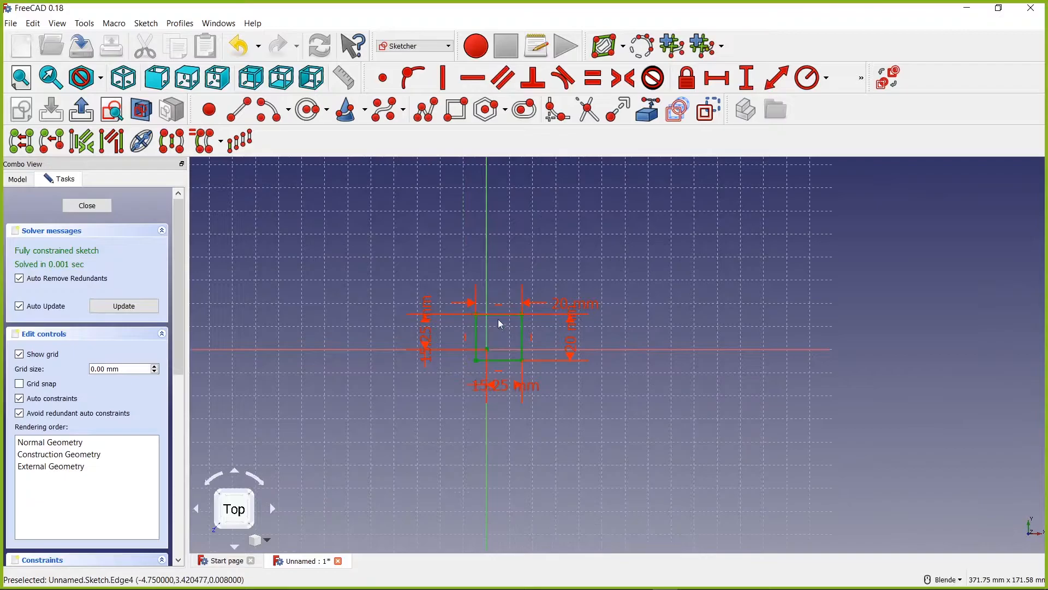
{"action": "key", "text": "Delete"}
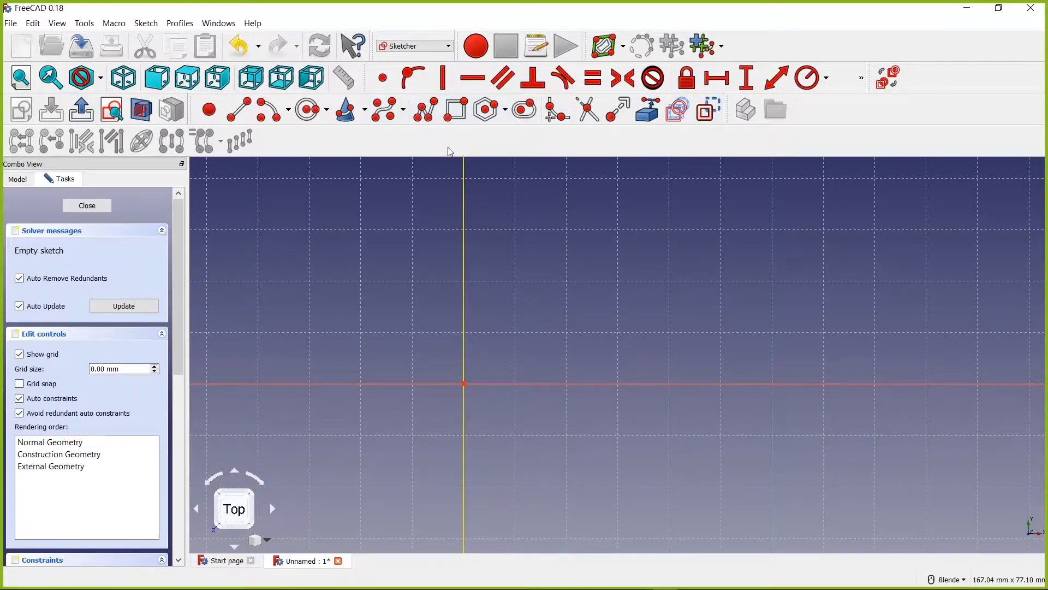
- Sketch a new freehand rectangle enclosing the origin and leave the rectangle tool
{"action": "left_click", "coordinate": [457, 109]}
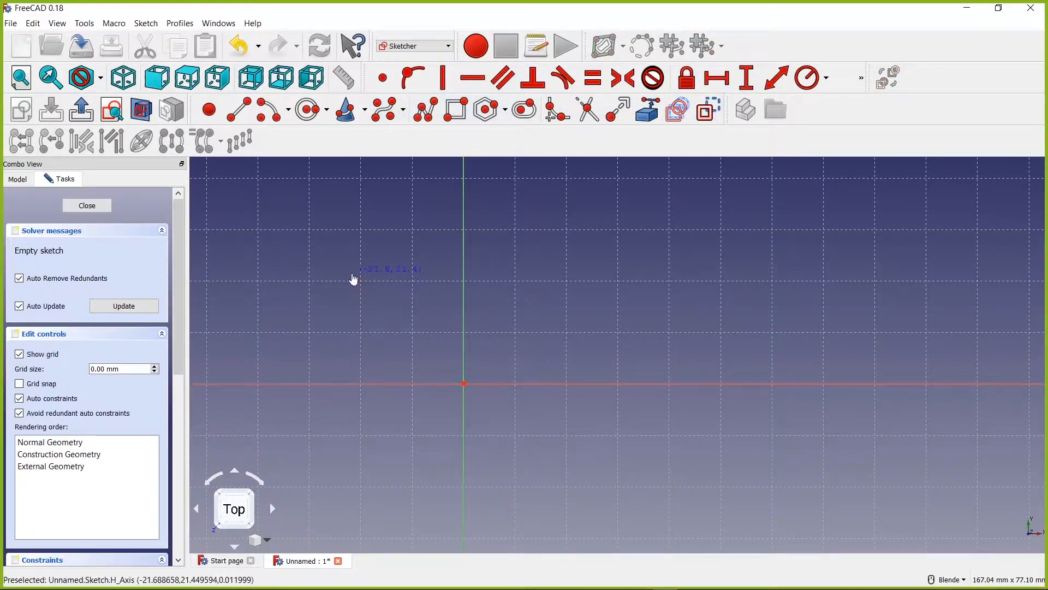
{"action": "left_click", "coordinate": [352, 274]}
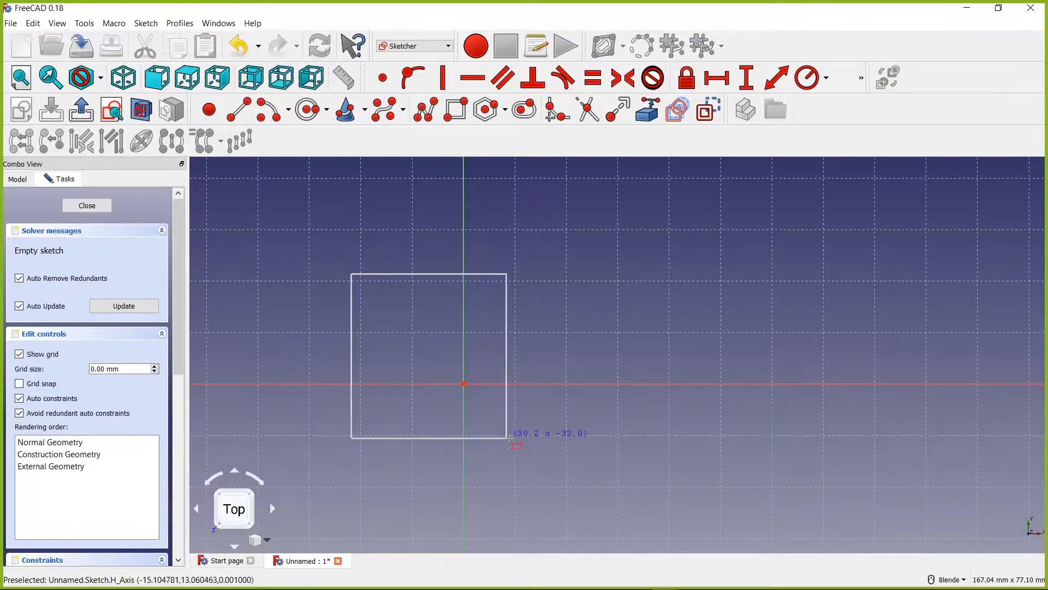
{"action": "left_click", "coordinate": [602, 503]}
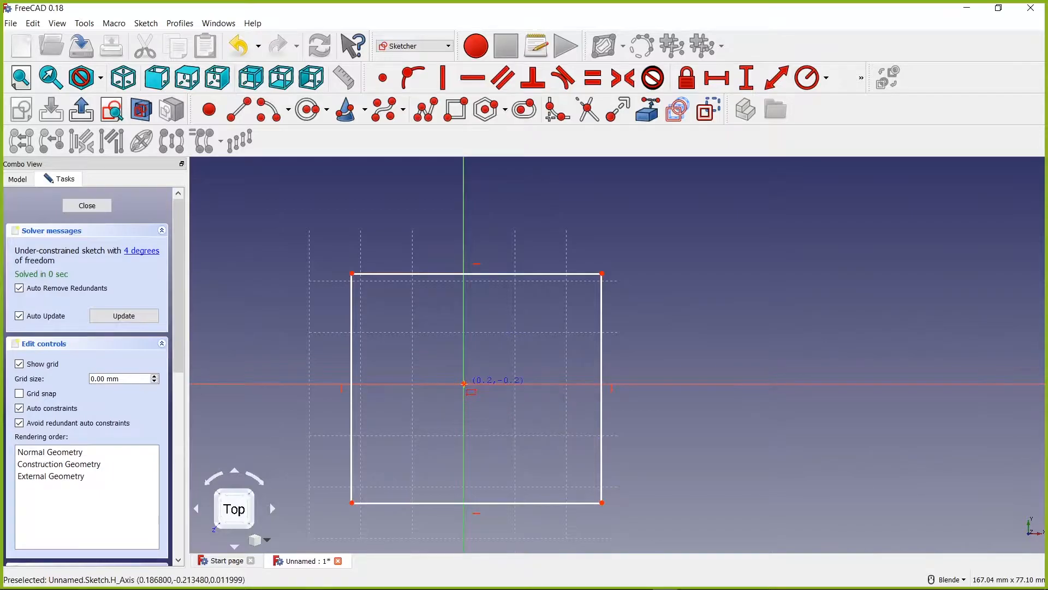
{"action": "right_click", "coordinate": [460, 273]}
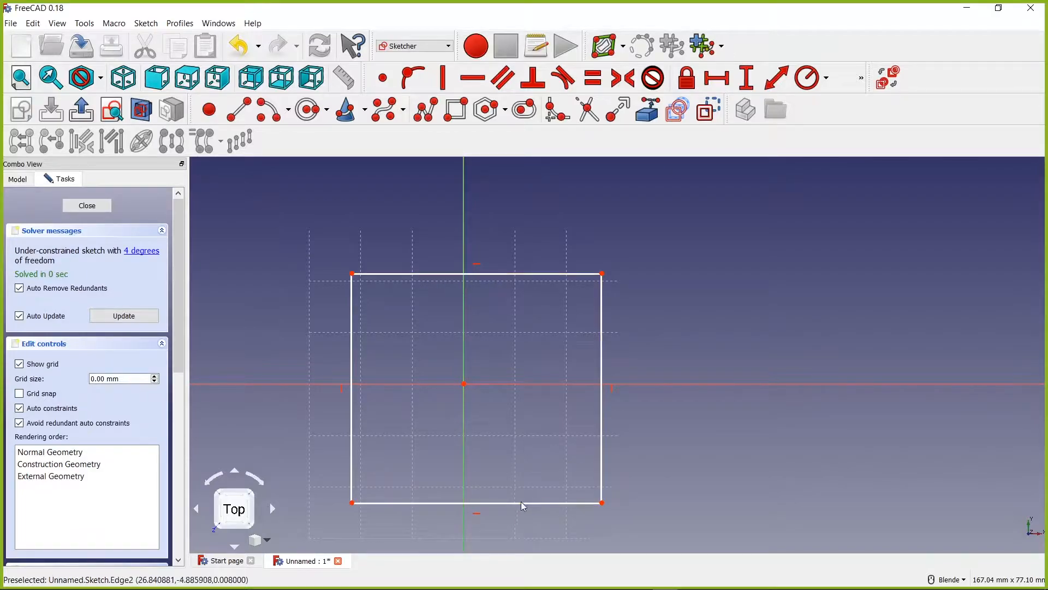
- Apply an equality constraint between the rectangle's upper edge and right edge
{"action": "left_click", "coordinate": [509, 274]}
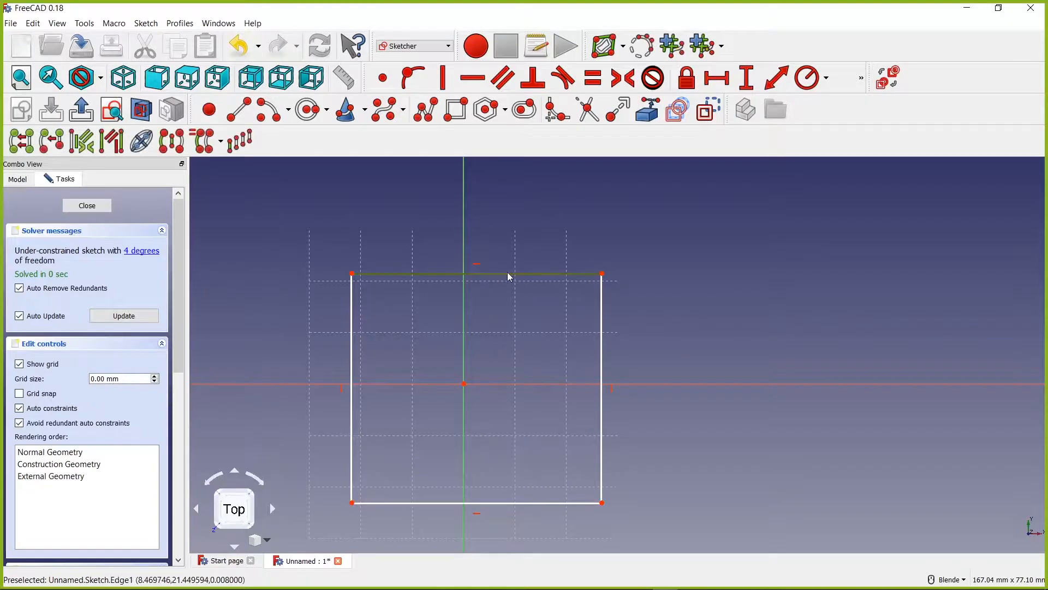
{"action": "left_click", "coordinate": [603, 304]}
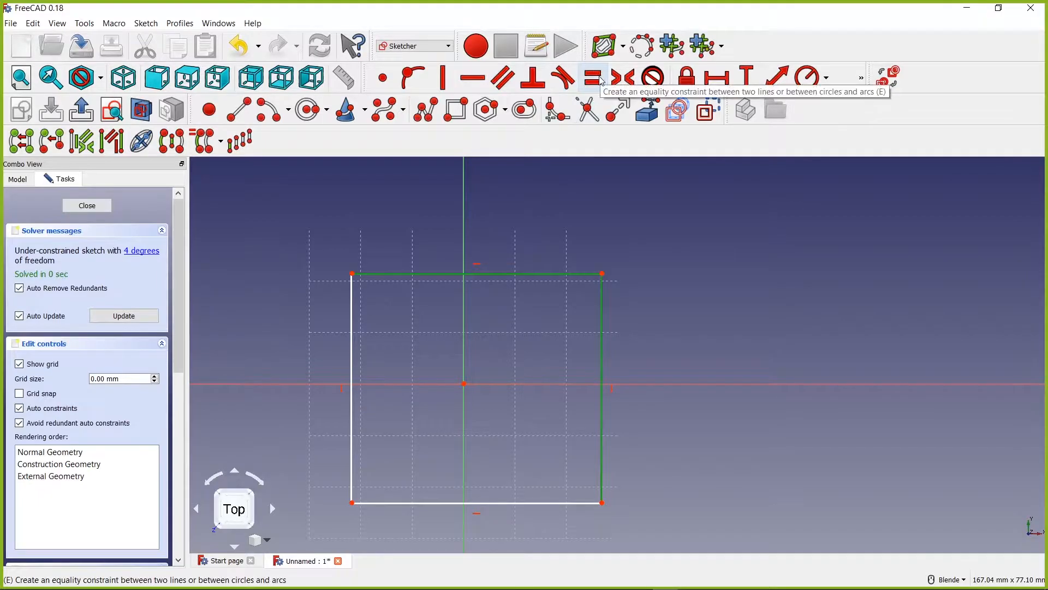
{"action": "key", "text": "e"}
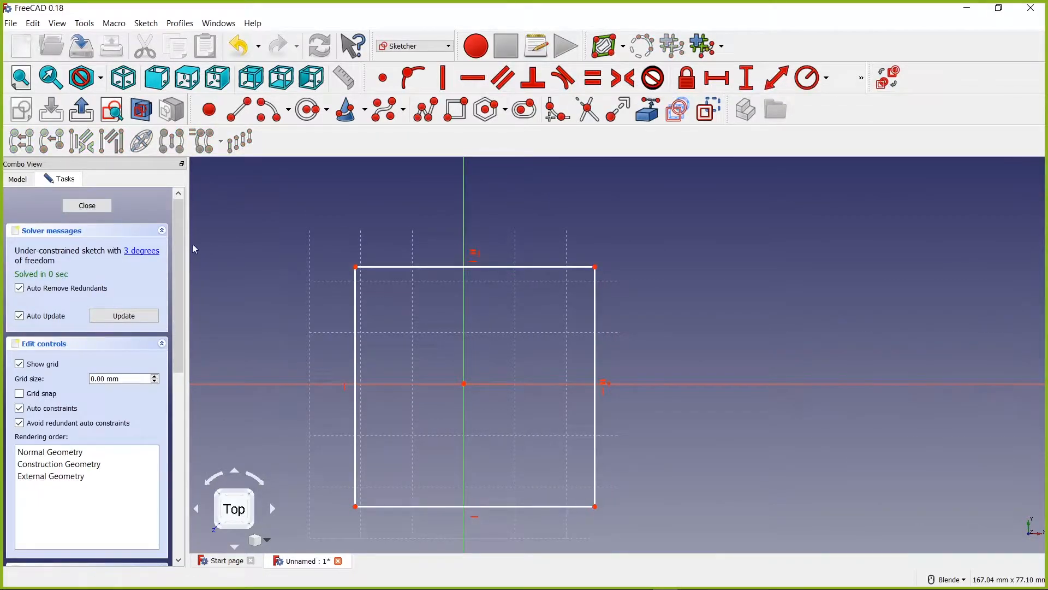
- Resize the square from its upper-right corner and shift it off-centre to the right of the vertical axis
{"action": "left_click", "coordinate": [595, 277]}
{"action": "mouse_move", "coordinate": [598, 271]}
{"action": "left_mouse_down"}
{"action": "mouse_move", "coordinate": [613, 231]}
{"action": "mouse_move", "coordinate": [633, 222]}
{"action": "mouse_move", "coordinate": [586, 274]}
{"action": "mouse_move", "coordinate": [592, 289]}
{"action": "left_mouse_up"}
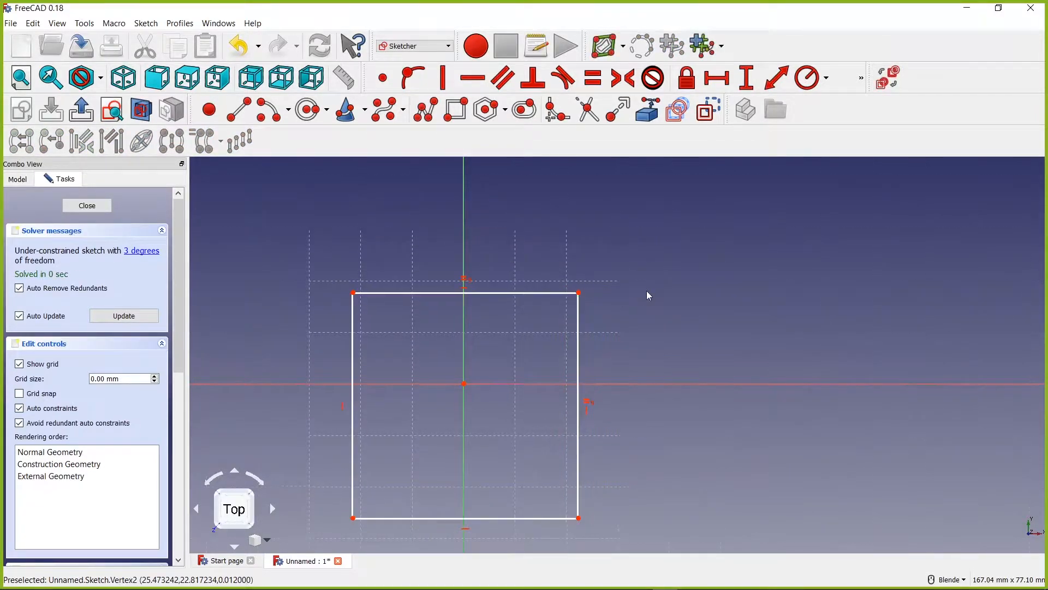
{"action": "left_click_drag", "start_coordinate": [473, 295], "coordinate": [510, 335]}
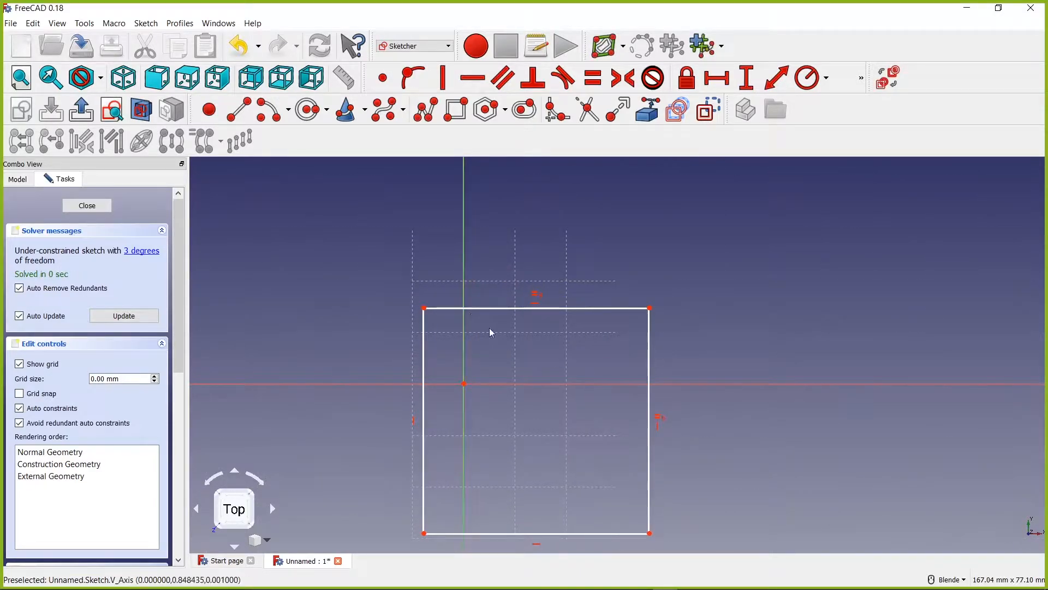
- Make the square's two upper corners symmetric about the vertical axis with a symmetry constraint
{"action": "left_click", "coordinate": [424, 309]}
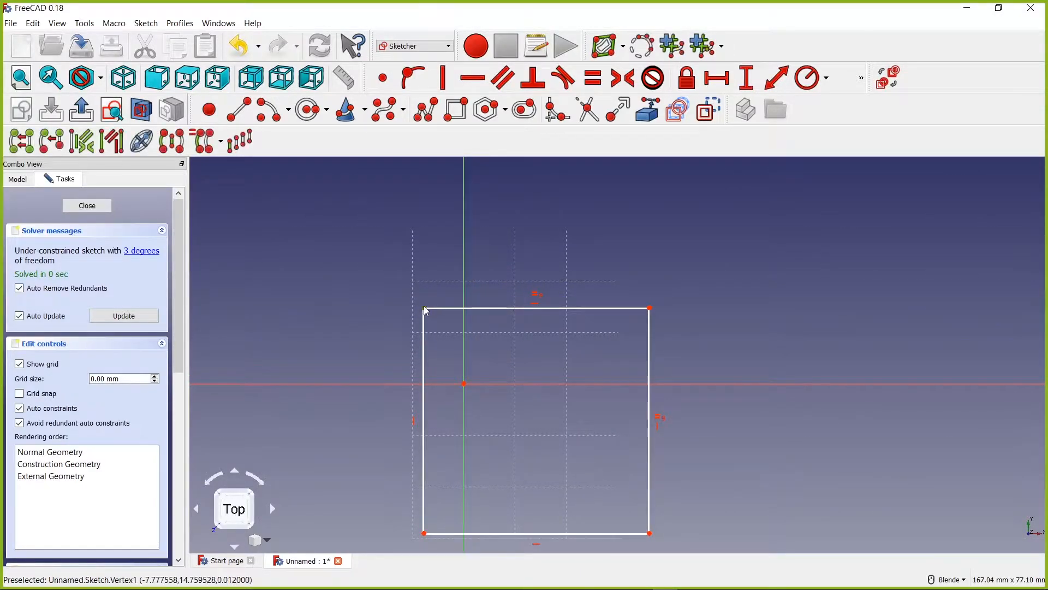
{"action": "left_click", "coordinate": [650, 309]}
{"action": "left_click", "coordinate": [651, 309]}
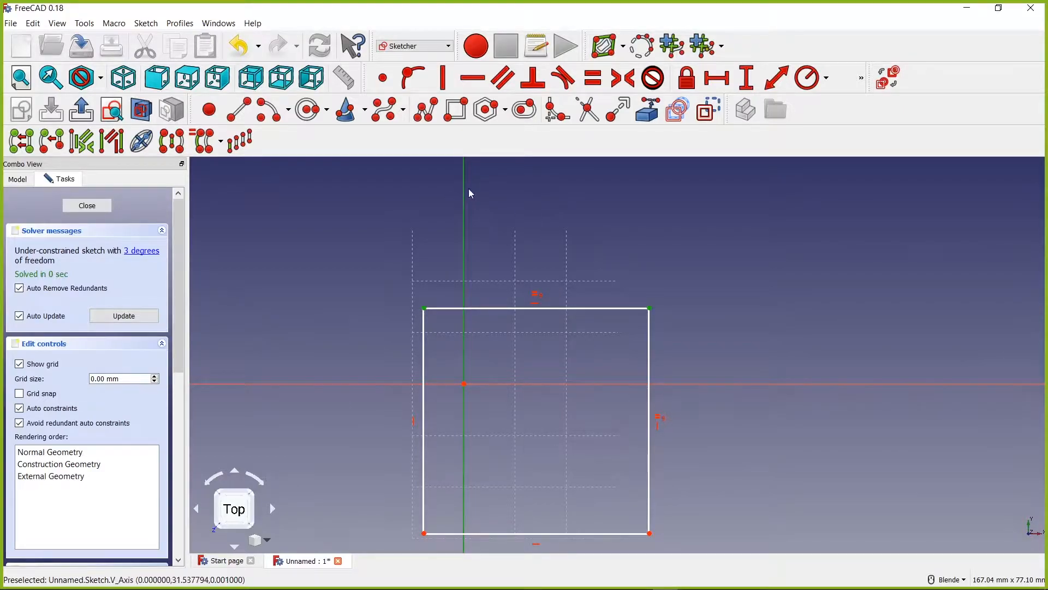
{"action": "left_click", "coordinate": [623, 81]}
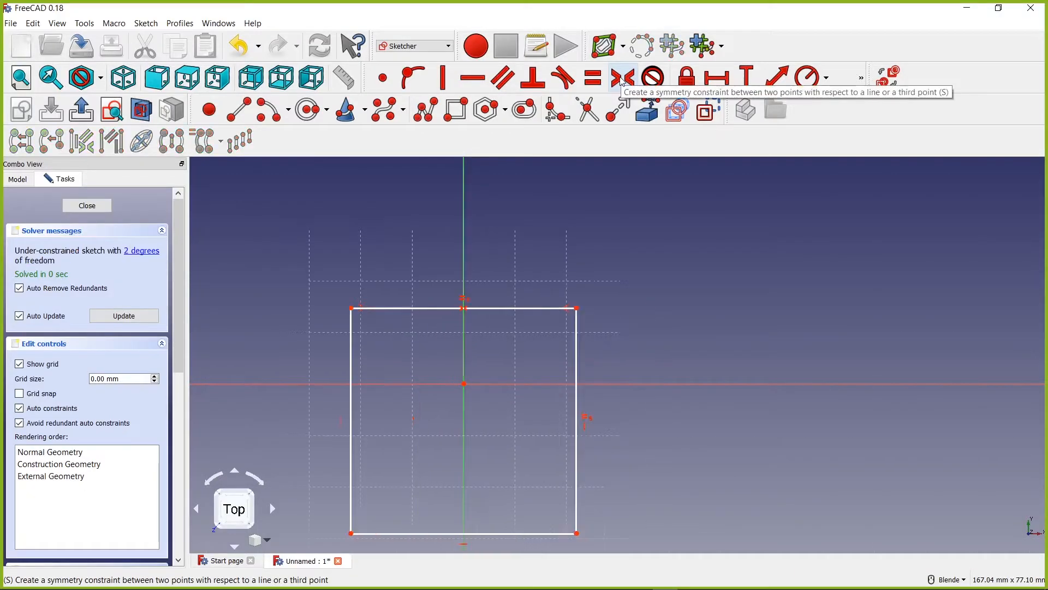
- Shrink the square and make its two left corners symmetric about the horizontal axis with a symmetry constraint
{"action": "left_click_drag", "start_coordinate": [400, 317], "coordinate": [390, 295]}
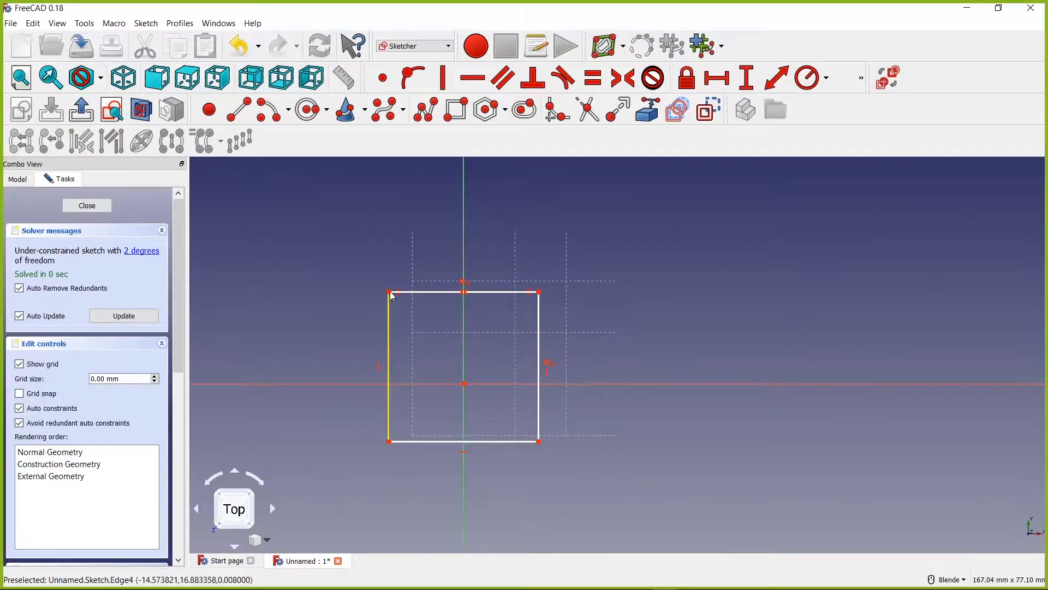
{"action": "left_click", "coordinate": [385, 443]}
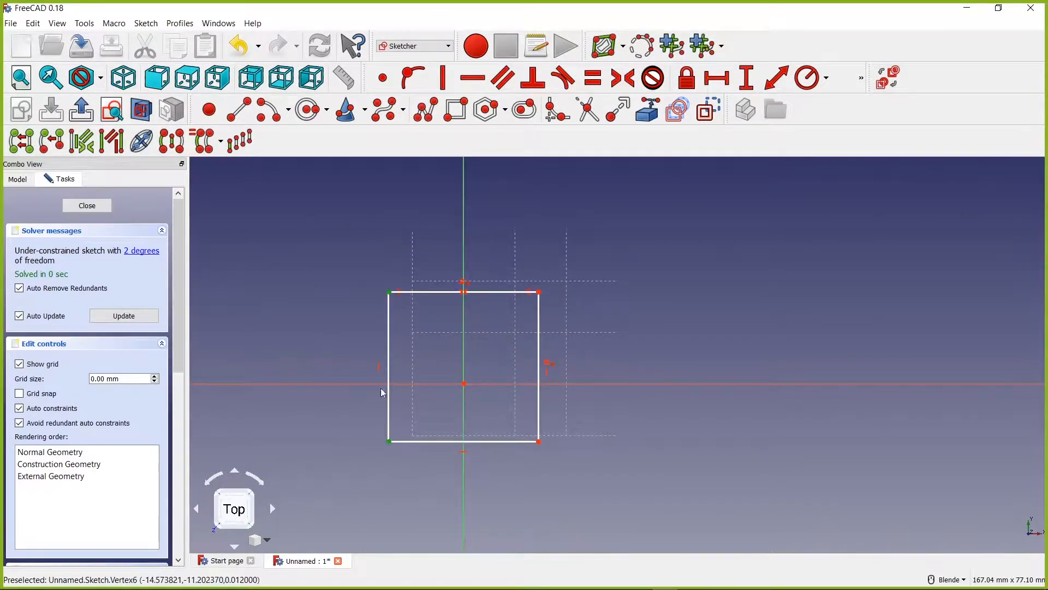
{"action": "left_click", "coordinate": [366, 383]}
{"action": "key", "text": "s"}
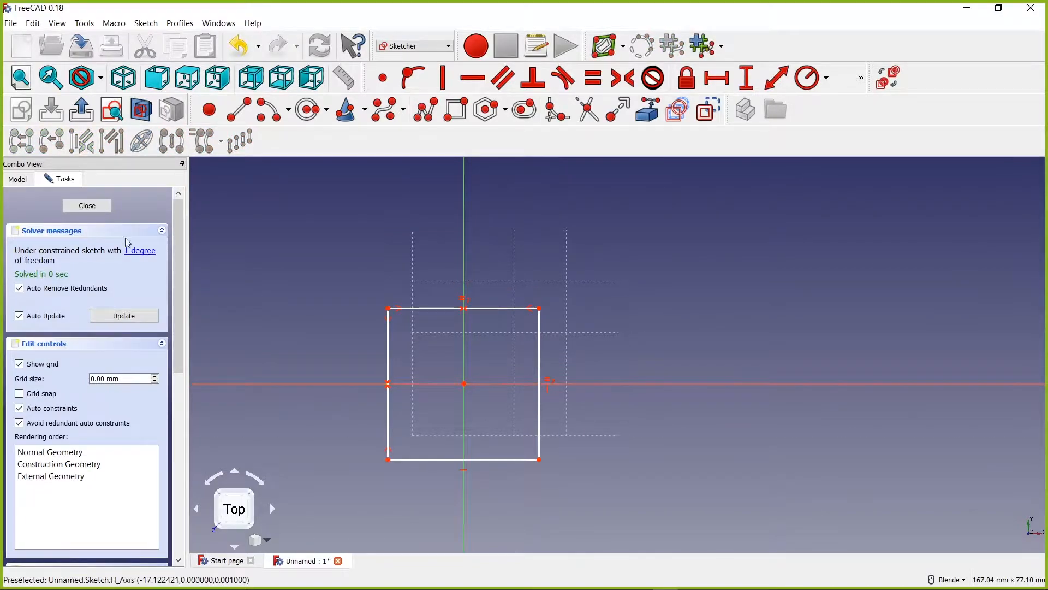
- Constrain the square's upper edge to a horizontal length of 30.5 mm and place the dimension text outside the square's left side
{"action": "mouse_move", "coordinate": [540, 309]}
{"action": "left_mouse_down"}
{"action": "mouse_move", "coordinate": [557, 262]}
{"action": "mouse_move", "coordinate": [550, 336]}
{"action": "mouse_move", "coordinate": [540, 293]}
{"action": "mouse_move", "coordinate": [529, 326]}
{"action": "mouse_move", "coordinate": [546, 306]}
{"action": "mouse_move", "coordinate": [532, 319]}
{"action": "left_mouse_up"}
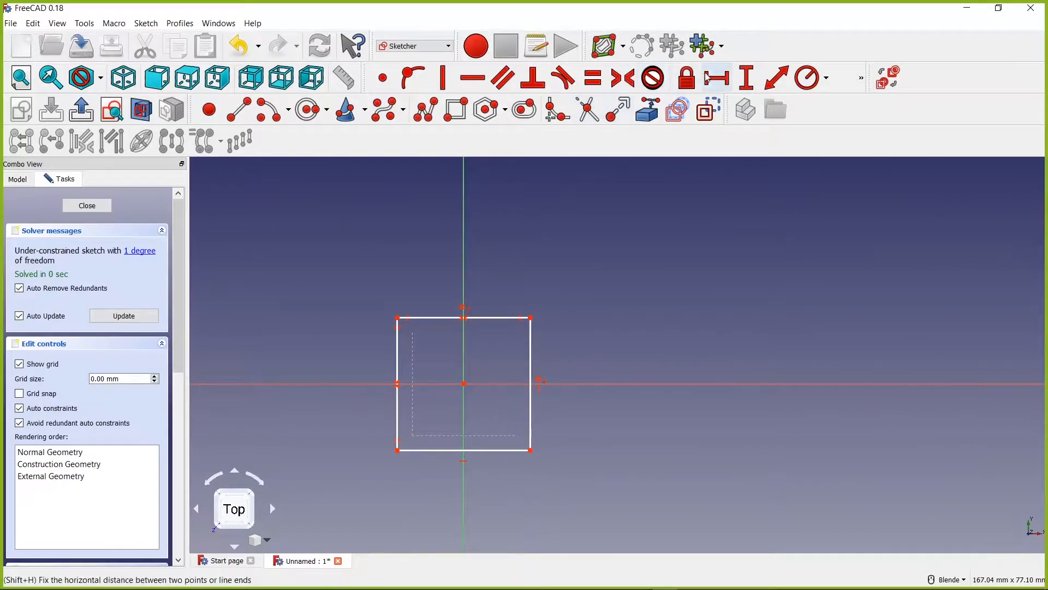
{"action": "left_click", "coordinate": [717, 80]}
{"action": "left_click", "coordinate": [430, 320]}
{"action": "type", "text": "30.5"}
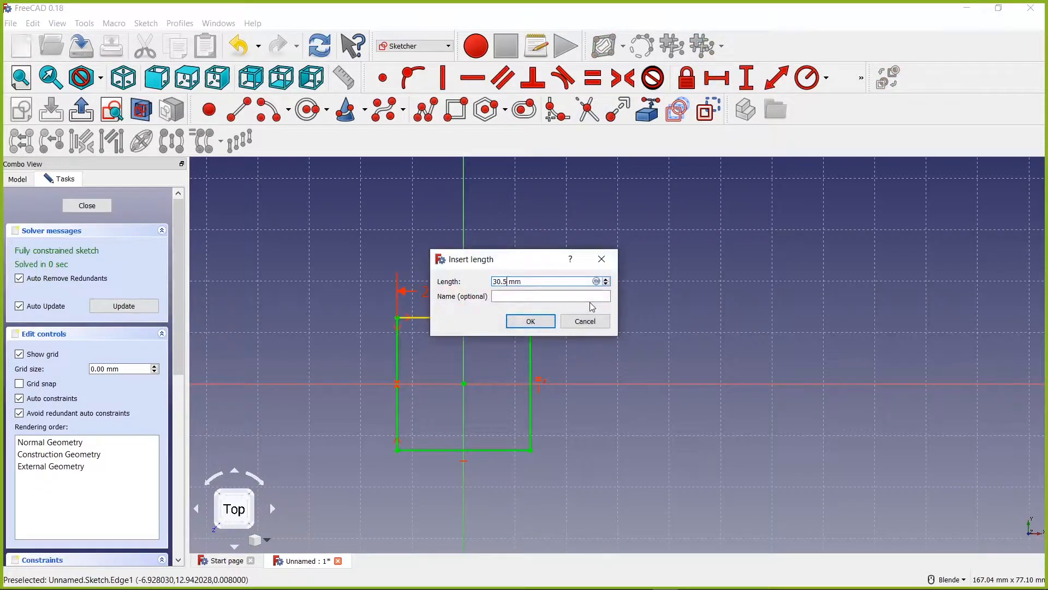
{"action": "key", "text": "Return"}
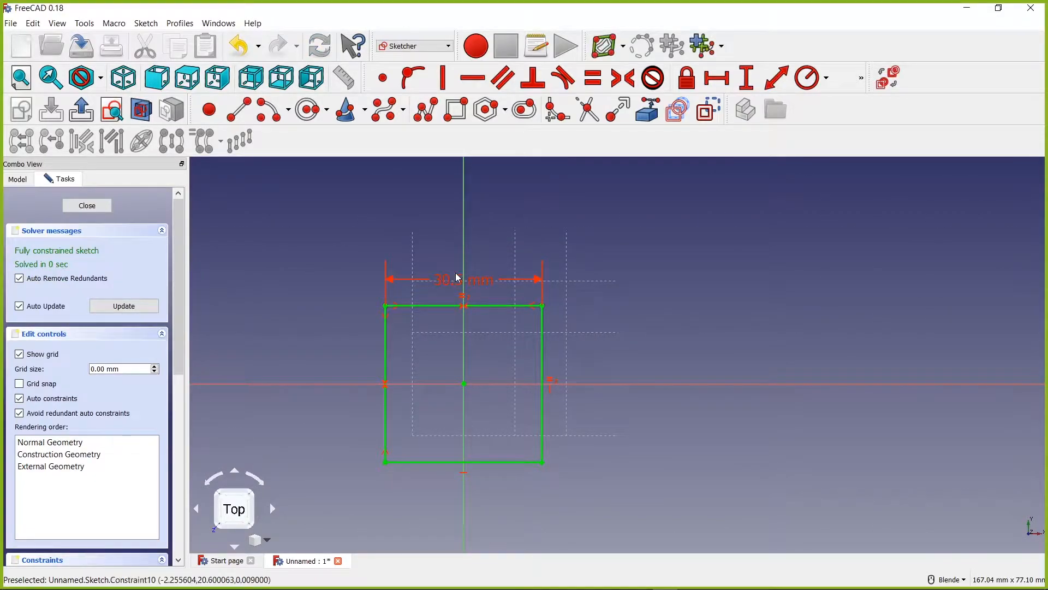
{"action": "mouse_move", "coordinate": [461, 280]}
{"action": "left_mouse_down"}
{"action": "mouse_move", "coordinate": [353, 253]}
{"action": "mouse_move", "coordinate": [300, 278]}
{"action": "left_mouse_up"}
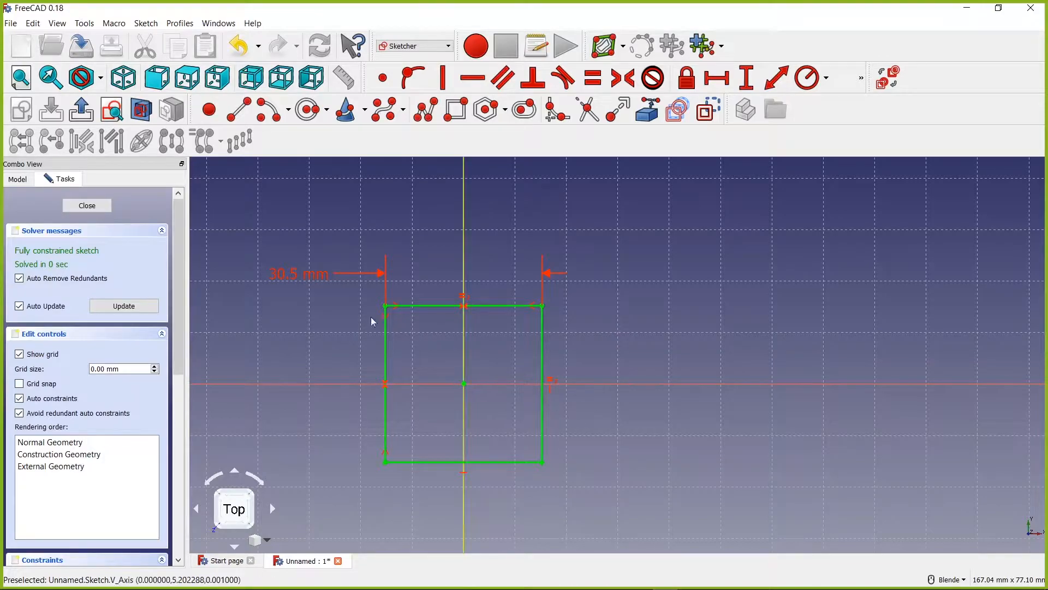
- Set the square's horizontal length constraint to 20 mm
{"action": "double_click", "coordinate": [303, 279]}
{"action": "type", "text": "20"}
{"action": "key", "text": "Return"}
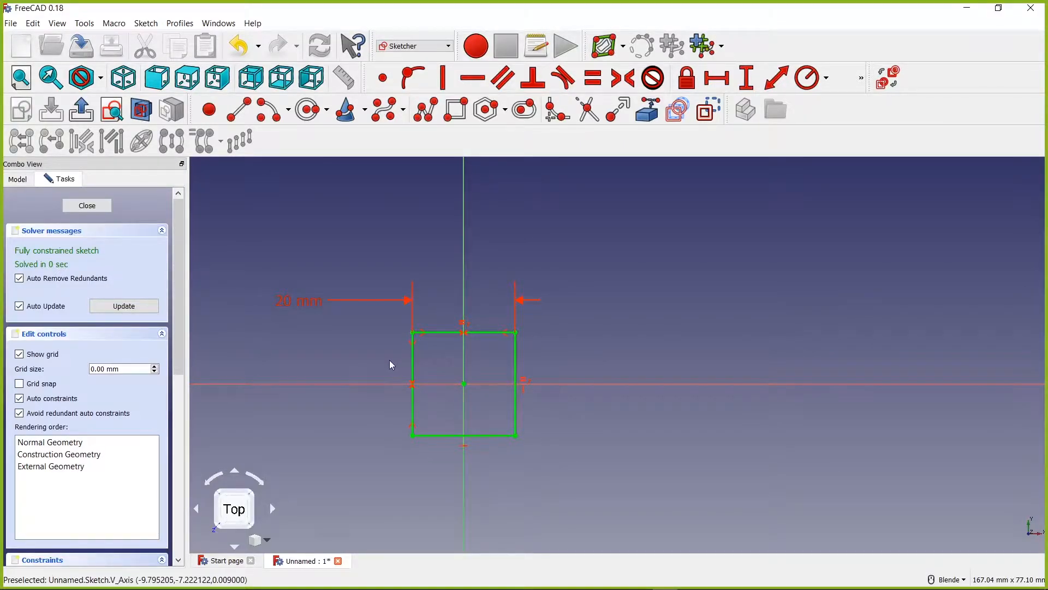
- Set the square's horizontal length constraint to 30.5 mm and close the sketch
{"action": "double_click", "coordinate": [304, 303]}
{"action": "type", "text": "30.5"}
{"action": "key", "text": "Return"}
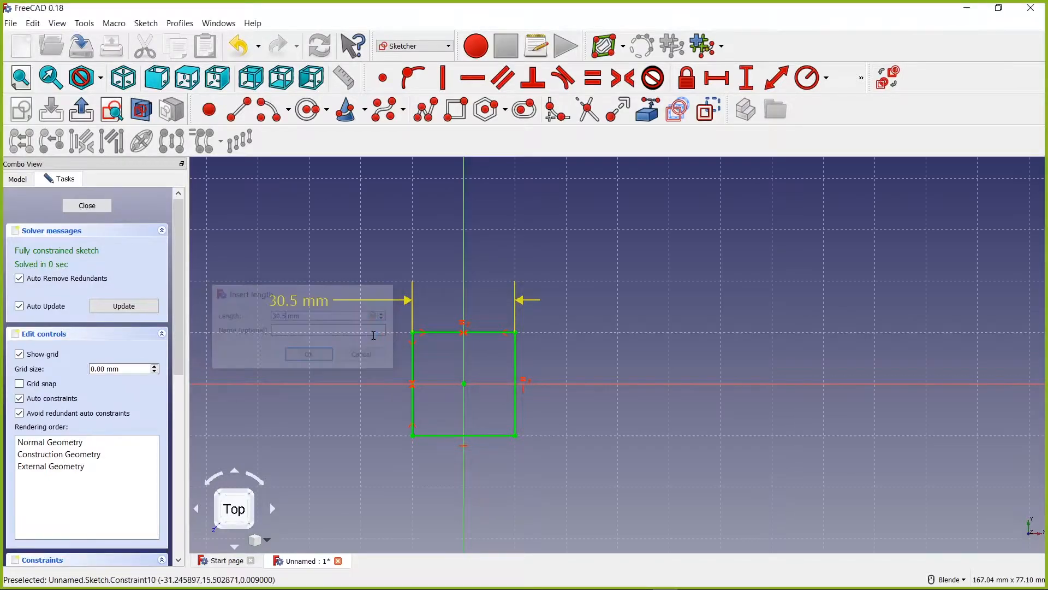
{"action": "scroll", "coordinate": [441, 430], "scroll_direction": "down", "scroll_amount": 2}
{"action": "scroll", "coordinate": [428, 424], "scroll_direction": "up", "scroll_amount": 2}
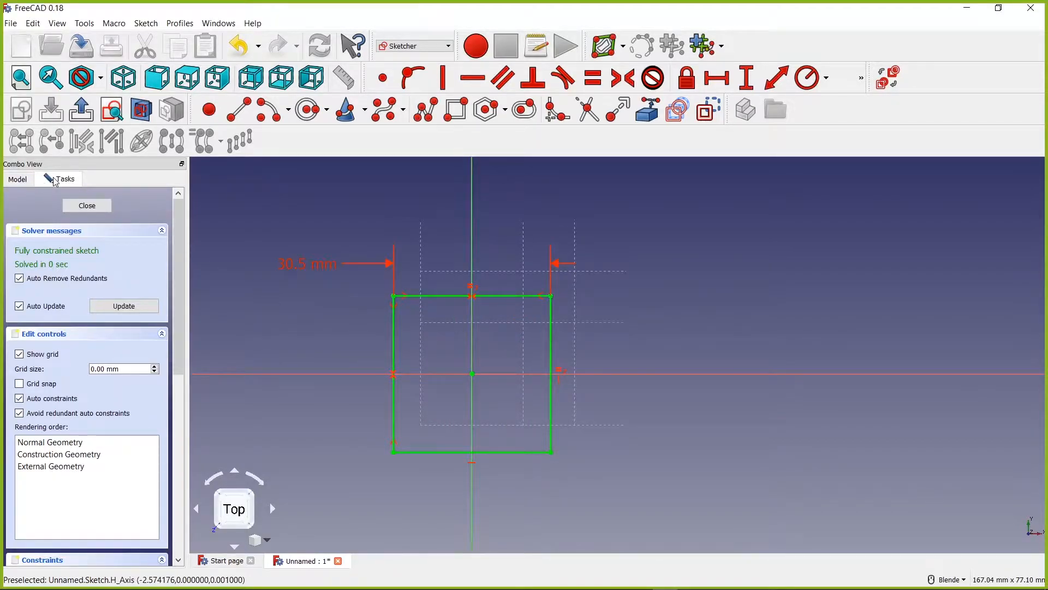
{"action": "left_click", "coordinate": [87, 205]}
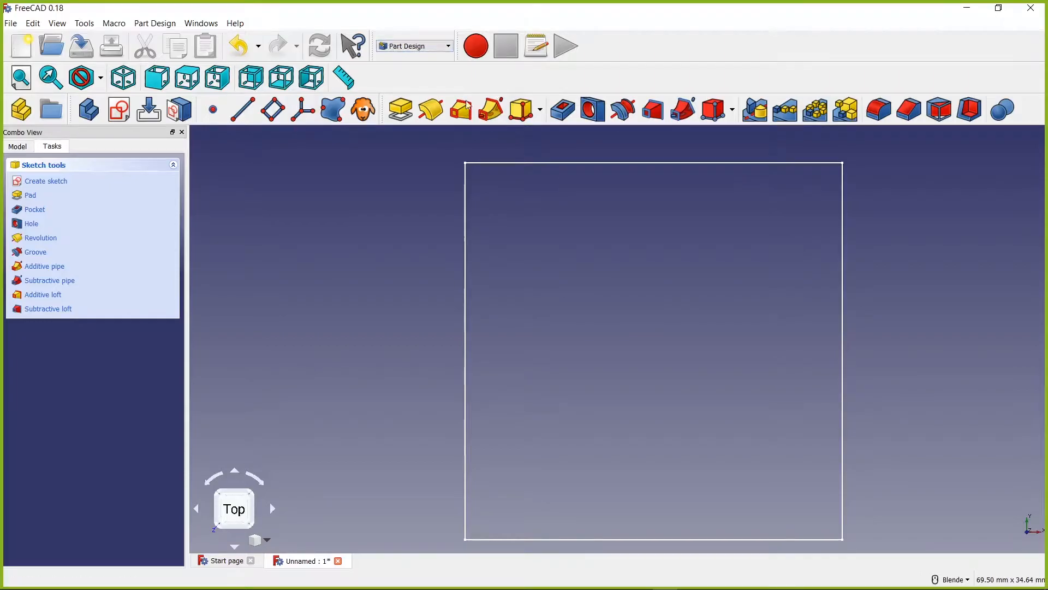
- Create a pad from the square sketch with the default length of 10 mm
{"action": "scroll", "coordinate": [645, 378], "scroll_direction": "down", "scroll_amount": 6}
{"action": "scroll", "coordinate": [648, 372], "scroll_direction": "up", "scroll_amount": 2}
{"action": "mouse_move", "coordinate": [650, 368]}
{"action": "middle_mouse_down"}
{"action": "mouse_move", "coordinate": [679, 306]}
{"action": "mouse_move", "coordinate": [681, 239]}
{"action": "mouse_move", "coordinate": [655, 236]}
{"action": "mouse_move", "coordinate": [631, 264]}
{"action": "mouse_move", "coordinate": [633, 295]}
{"action": "mouse_move", "coordinate": [667, 251]}
{"action": "middle_mouse_up"}
{"action": "key", "text": "2"}
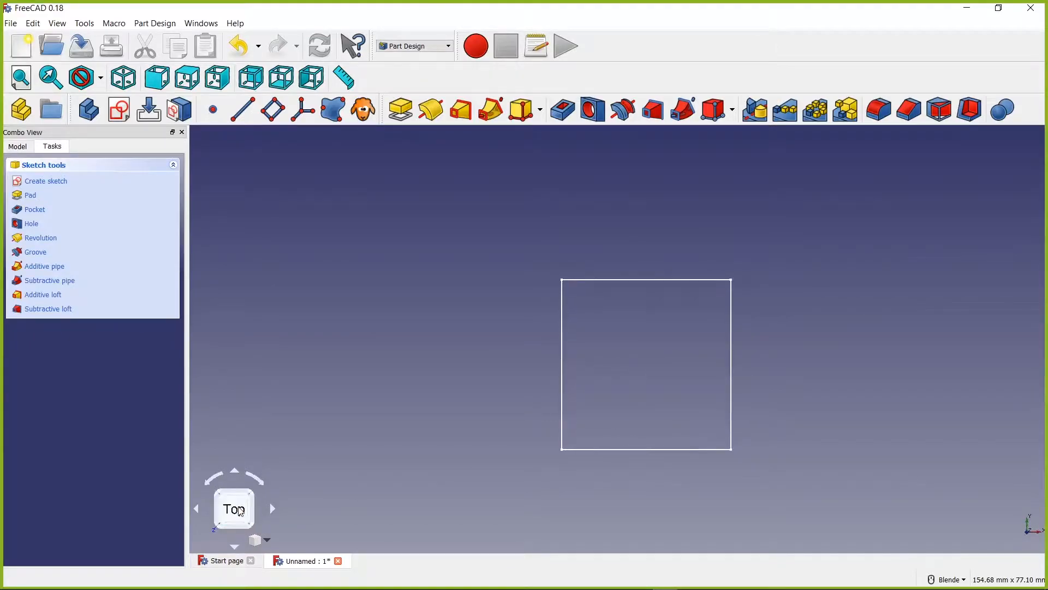
{"action": "scroll", "coordinate": [835, 354], "scroll_direction": "down", "scroll_amount": 2}
{"action": "scroll", "coordinate": [841, 355], "scroll_direction": "up", "scroll_amount": 2}
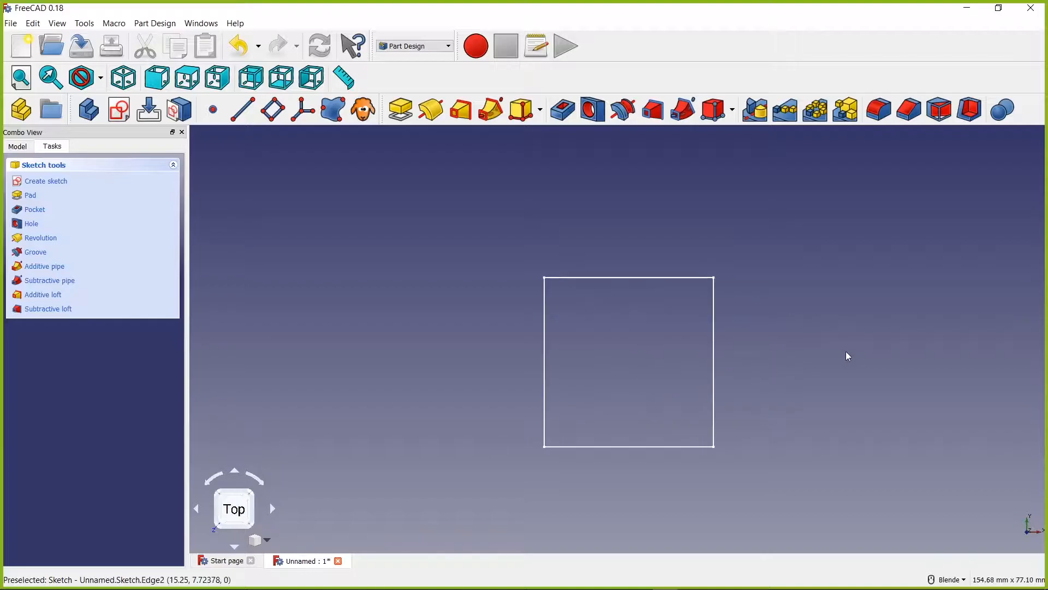
{"action": "left_click", "coordinate": [400, 114]}
{"action": "middle_click_drag", "start_coordinate": [620, 399], "coordinate": [674, 311]}
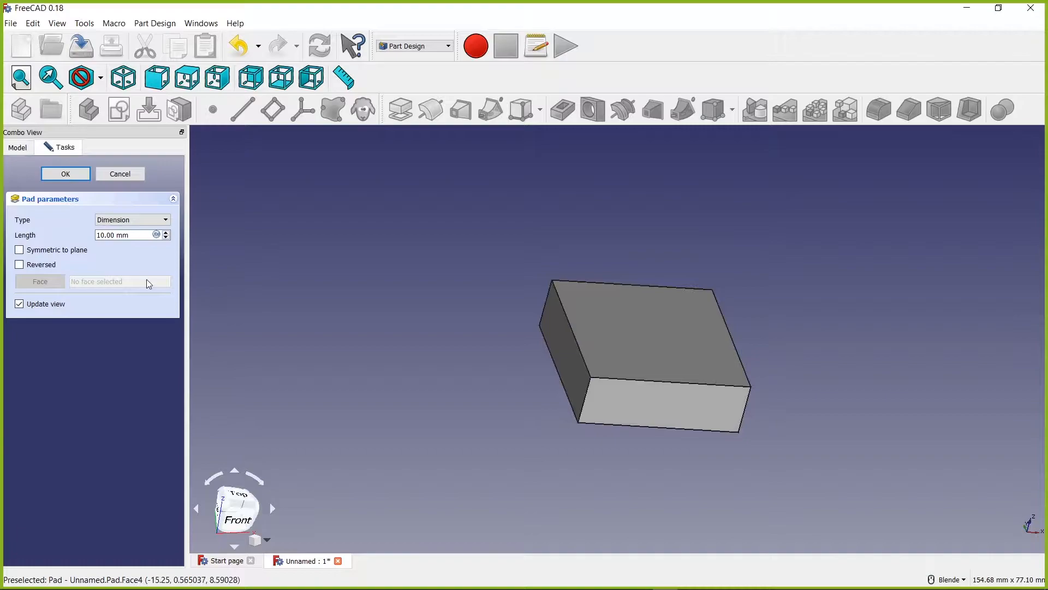
- Try the Up to face type for the pad
{"action": "left_click", "coordinate": [118, 221]}
{"action": "left_click", "coordinate": [124, 232]}
{"action": "left_click", "coordinate": [131, 221]}
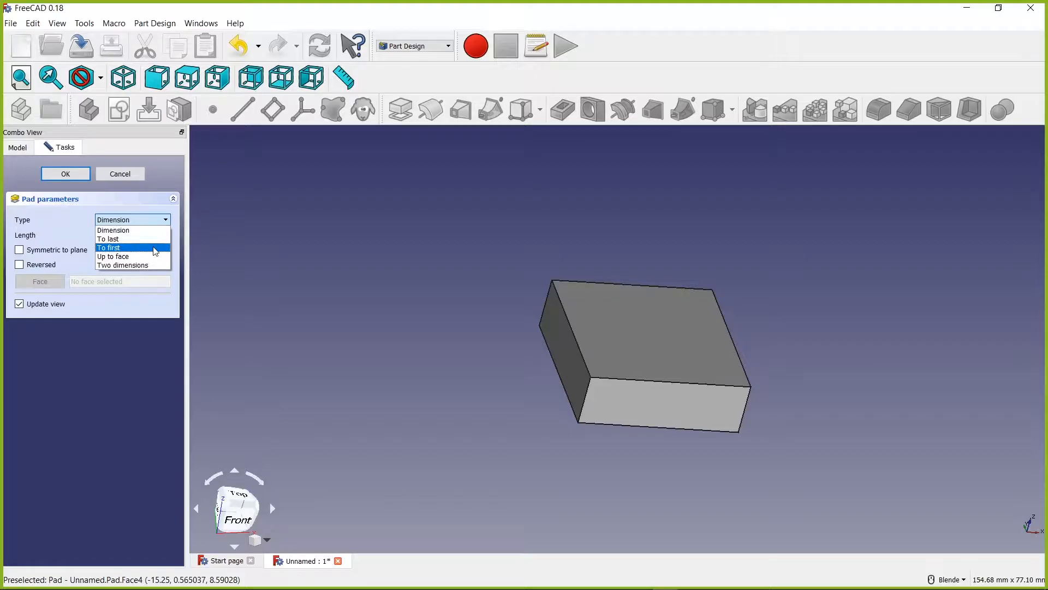
{"action": "left_click", "coordinate": [91, 281]}
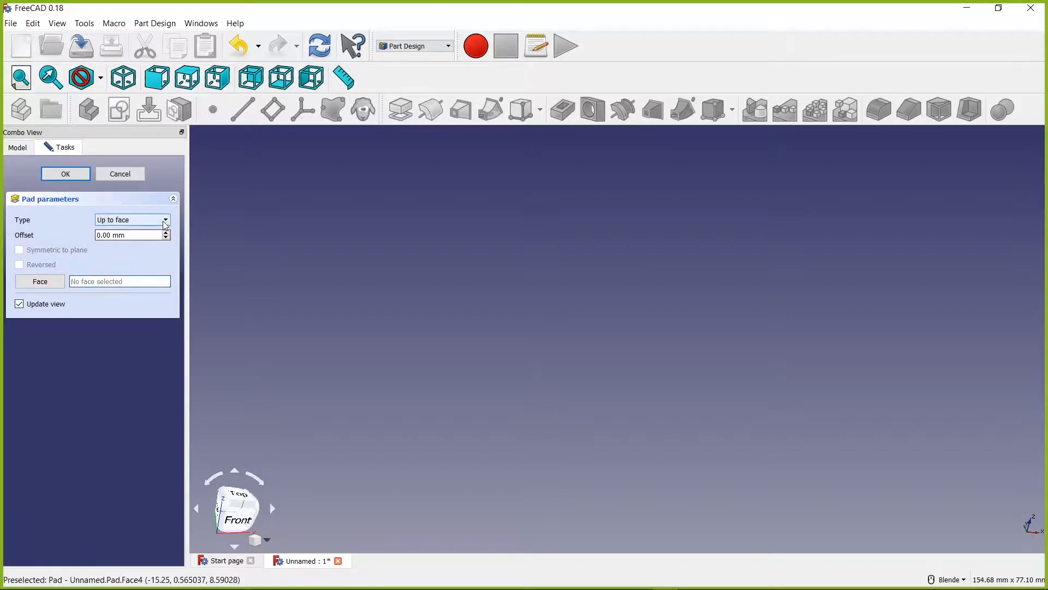
- Change the pad type to Two dimensions, with a length of 20 mm and a 2nd length of 10 mm
{"action": "left_click", "coordinate": [133, 220]}
{"action": "left_click", "coordinate": [135, 264]}
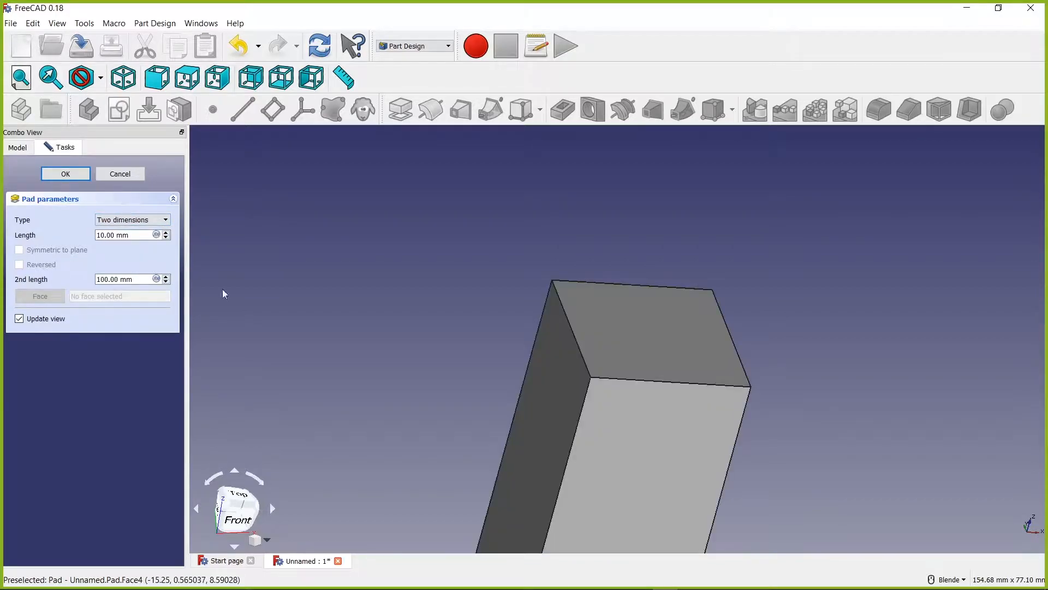
{"action": "scroll", "coordinate": [538, 433], "scroll_direction": "down", "scroll_amount": 3}
{"action": "scroll", "coordinate": [498, 433], "scroll_direction": "up", "scroll_amount": 2}
{"action": "middle_click_drag", "start_coordinate": [498, 433], "coordinate": [540, 269], "text": "shift"}
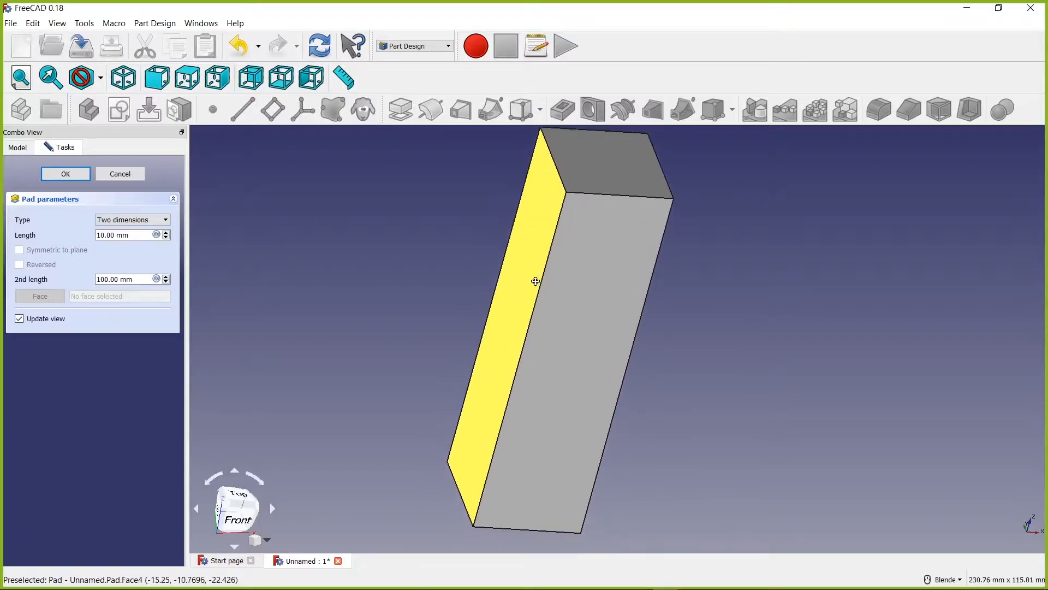
{"action": "left_click", "coordinate": [537, 270]}
{"action": "left_click_drag", "start_coordinate": [141, 283], "coordinate": [81, 273]}
{"action": "type", "text": "10"}
{"action": "left_click_drag", "start_coordinate": [139, 235], "coordinate": [79, 237]}
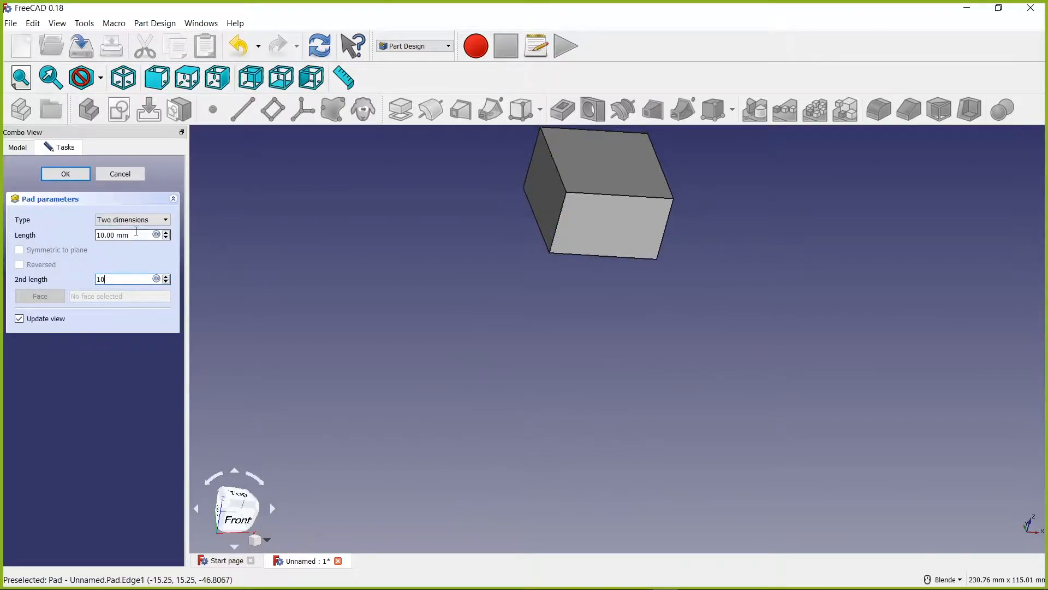
{"action": "type", "text": "20"}
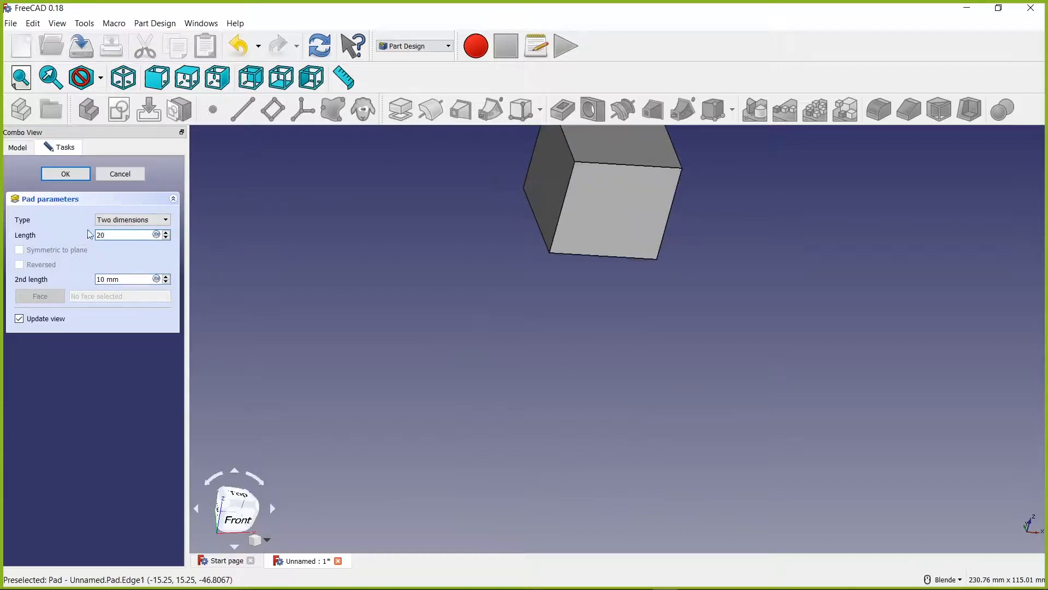
- Finish the pad using the Dimension type, a length of 10 mm and the Symmetric to plane option
{"action": "left_click", "coordinate": [131, 221]}
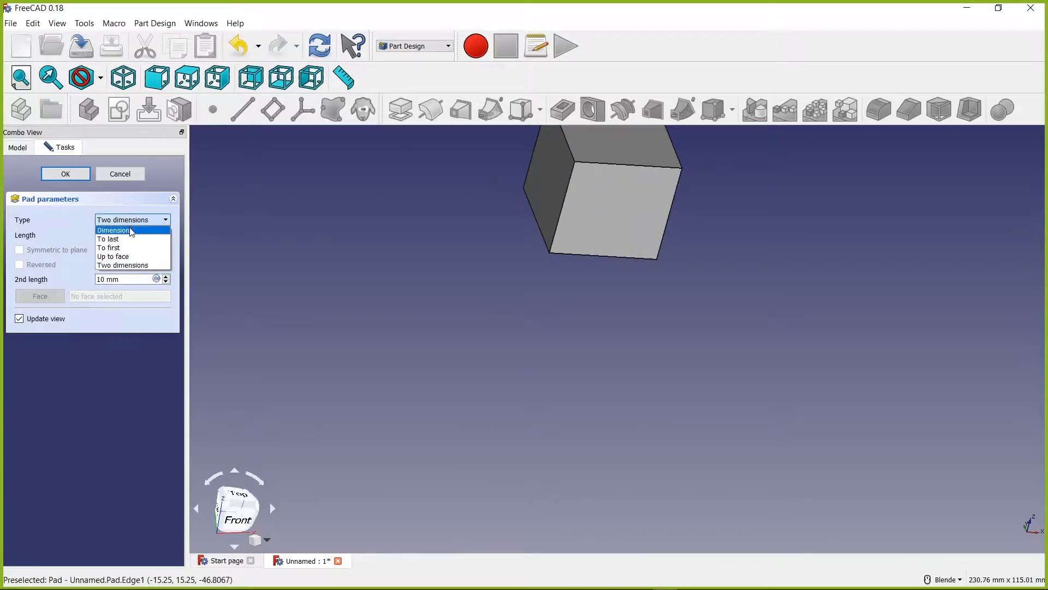
{"action": "left_click", "coordinate": [132, 230]}
{"action": "left_click_drag", "start_coordinate": [137, 235], "coordinate": [93, 238]}
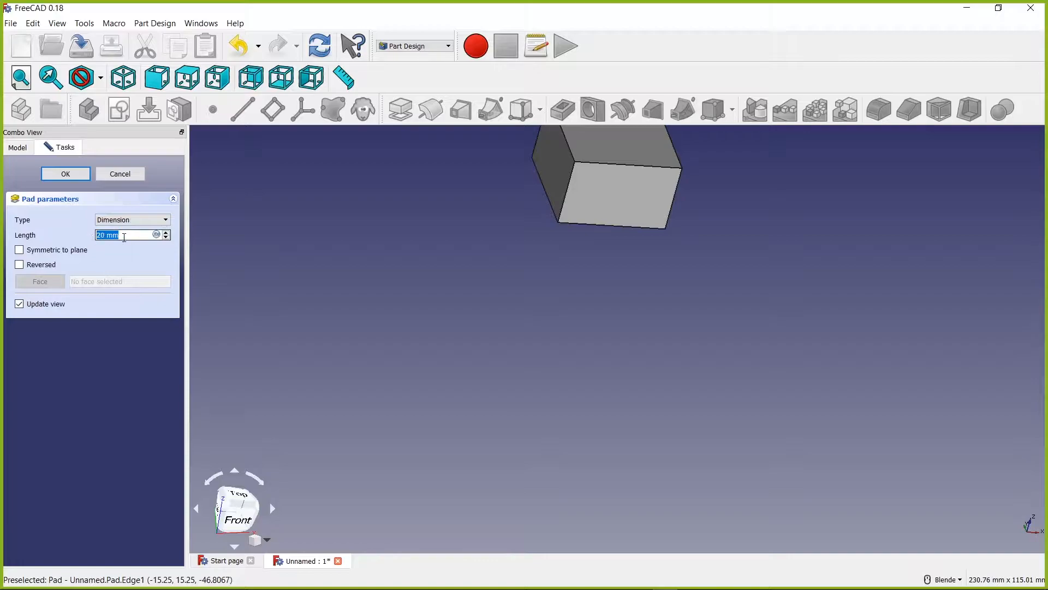
{"action": "type", "text": "10"}
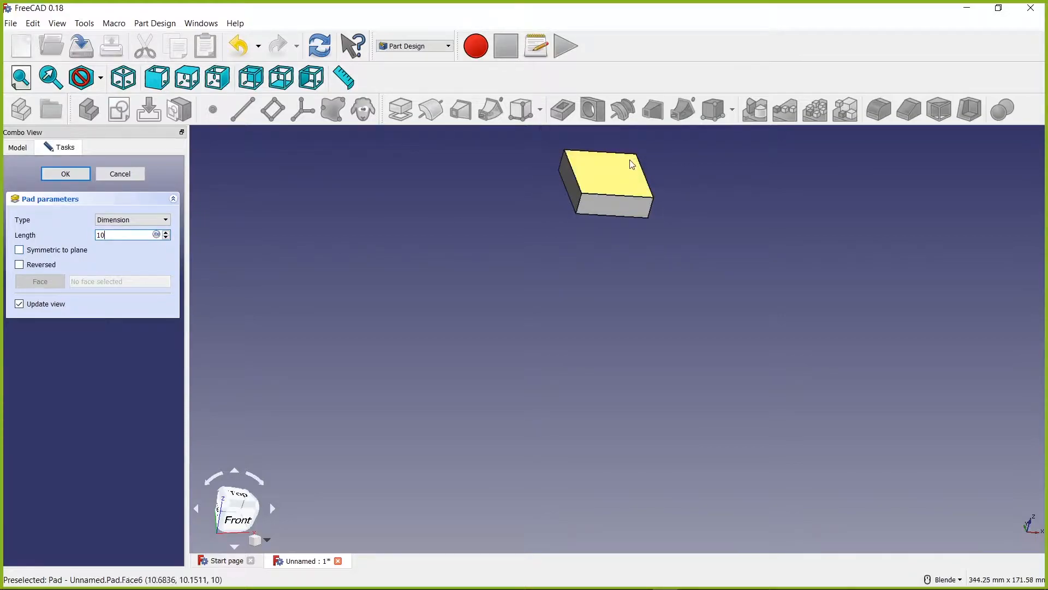
{"action": "middle_click_drag", "start_coordinate": [601, 240], "coordinate": [555, 376], "text": "shift"}
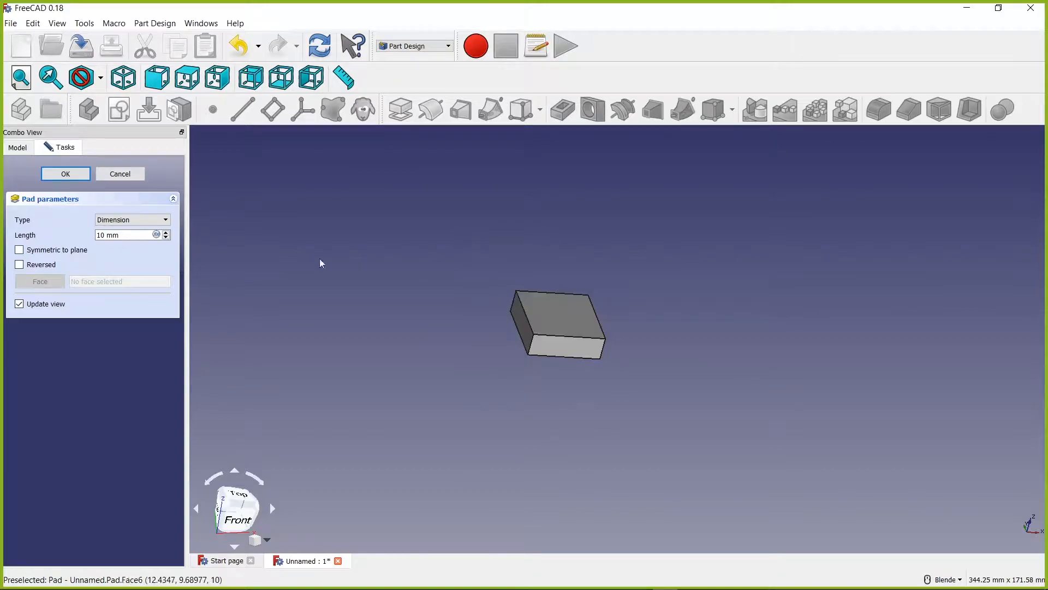
{"action": "left_click", "coordinate": [20, 250]}
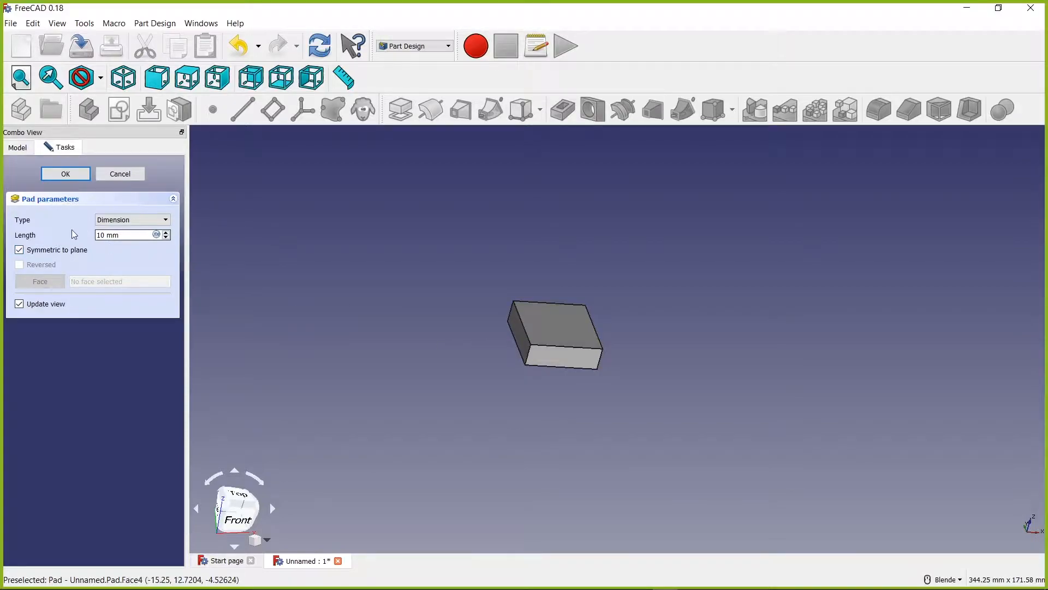
{"action": "left_click", "coordinate": [77, 173]}
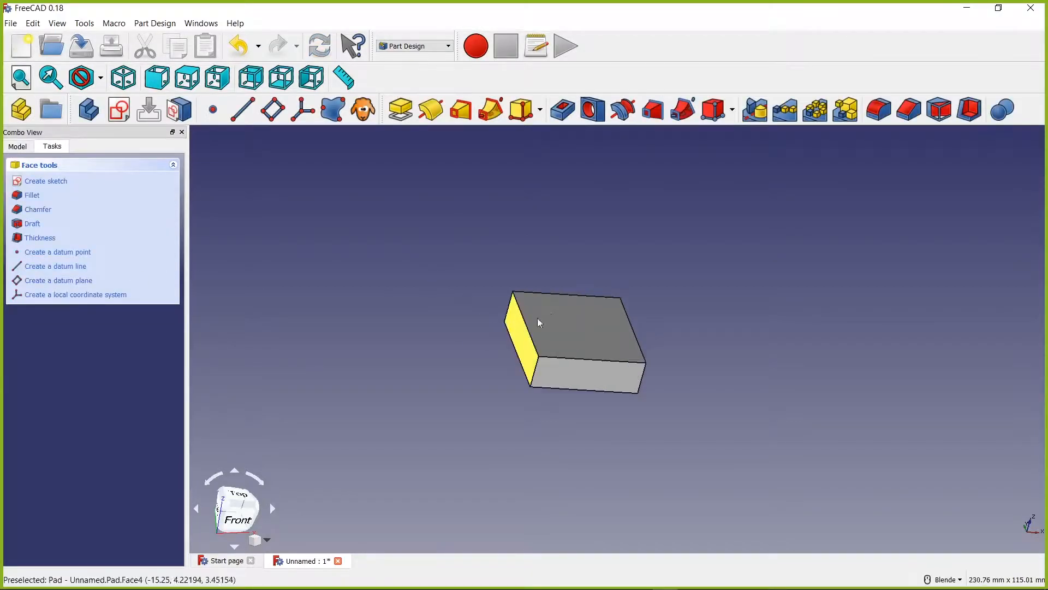
- Reopen the sketch underlying the pad for editing from the model tree
{"action": "scroll", "coordinate": [568, 311], "scroll_direction": "up", "scroll_amount": 3}
{"action": "middle_click_drag", "start_coordinate": [568, 311], "coordinate": [563, 346]}
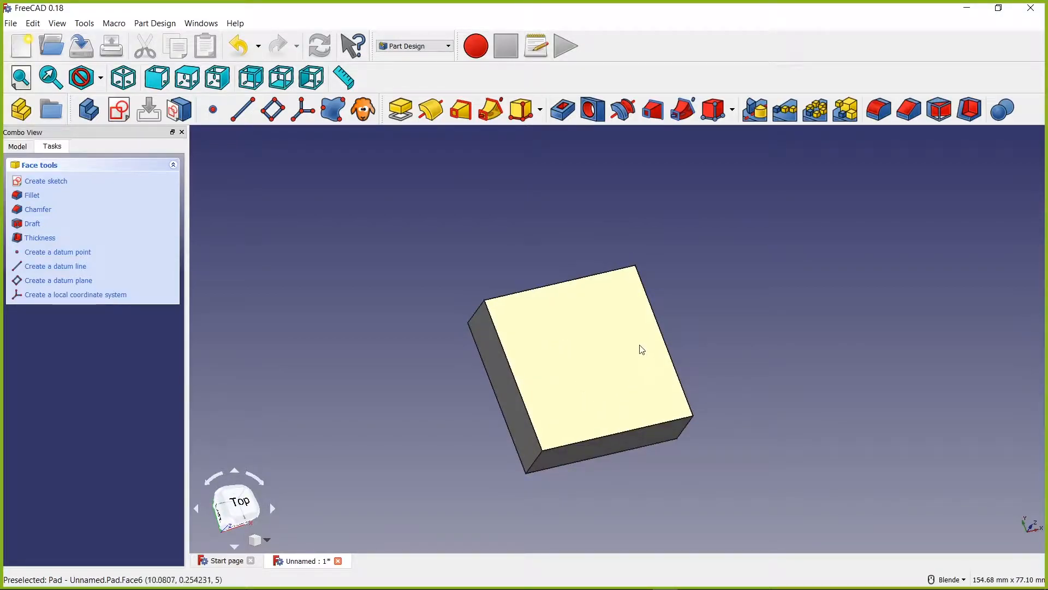
{"action": "left_click", "coordinate": [448, 306]}
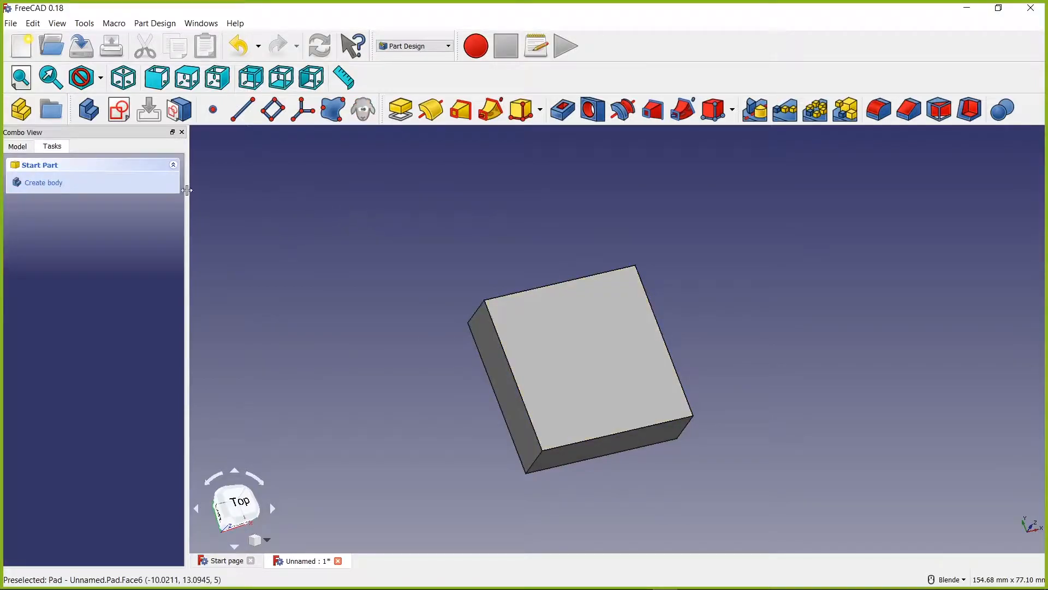
{"action": "left_click", "coordinate": [26, 150]}
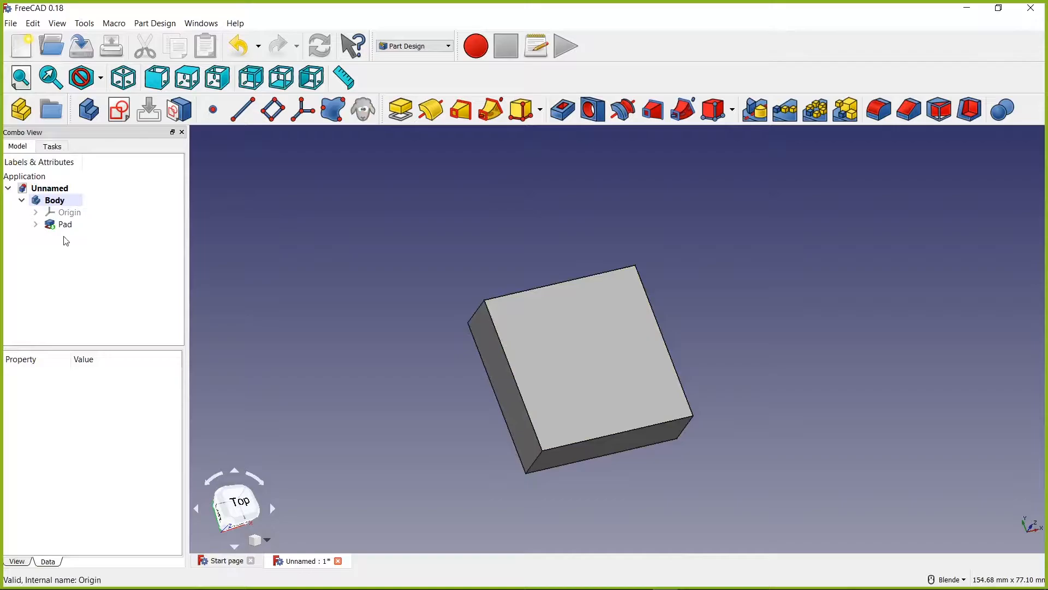
{"action": "left_click", "coordinate": [35, 226]}
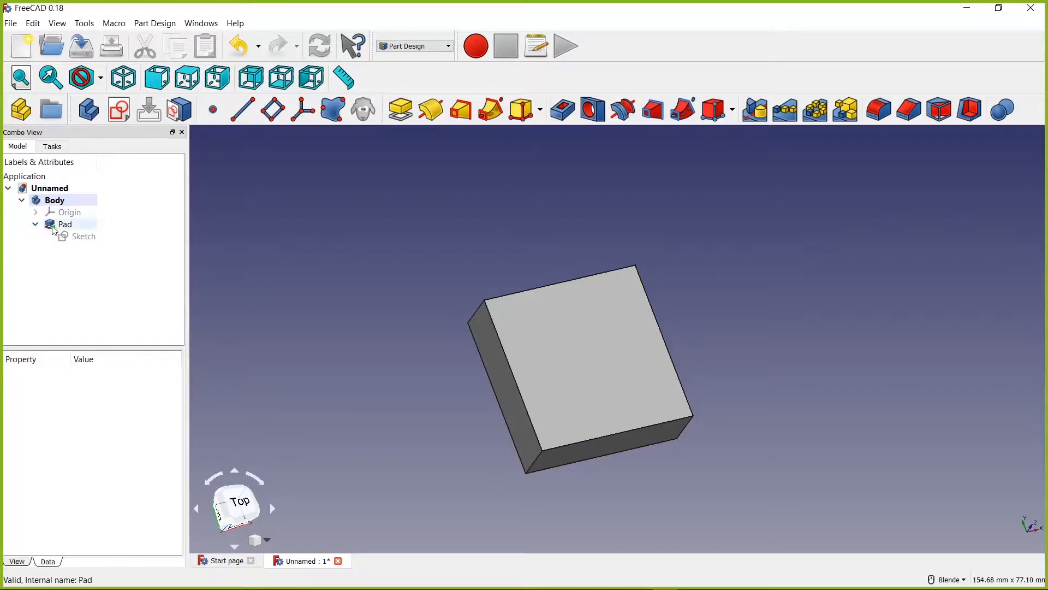
{"action": "left_click", "coordinate": [71, 237]}
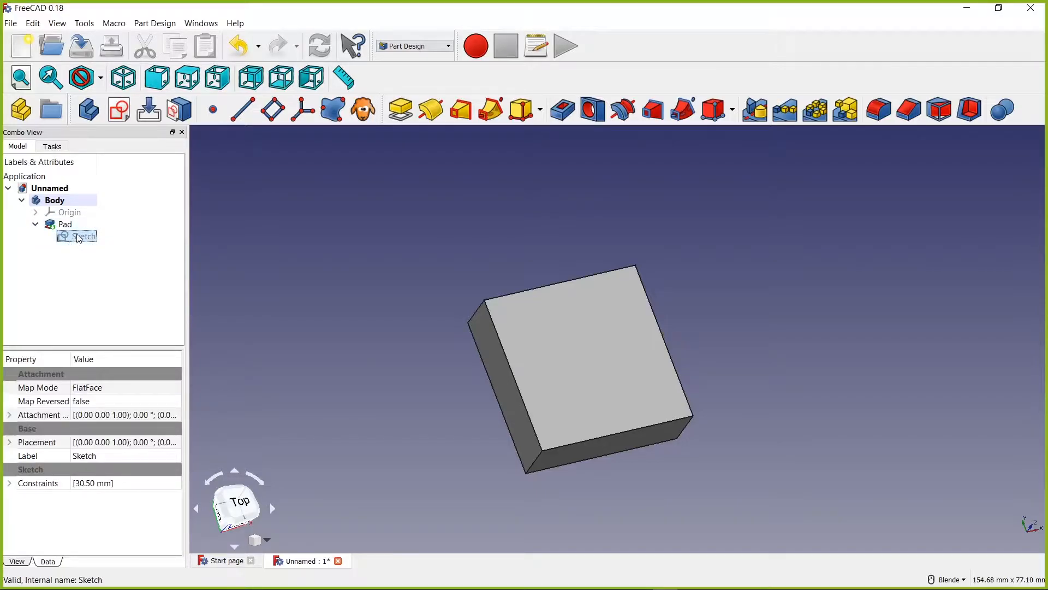
{"action": "right_click", "coordinate": [75, 242]}
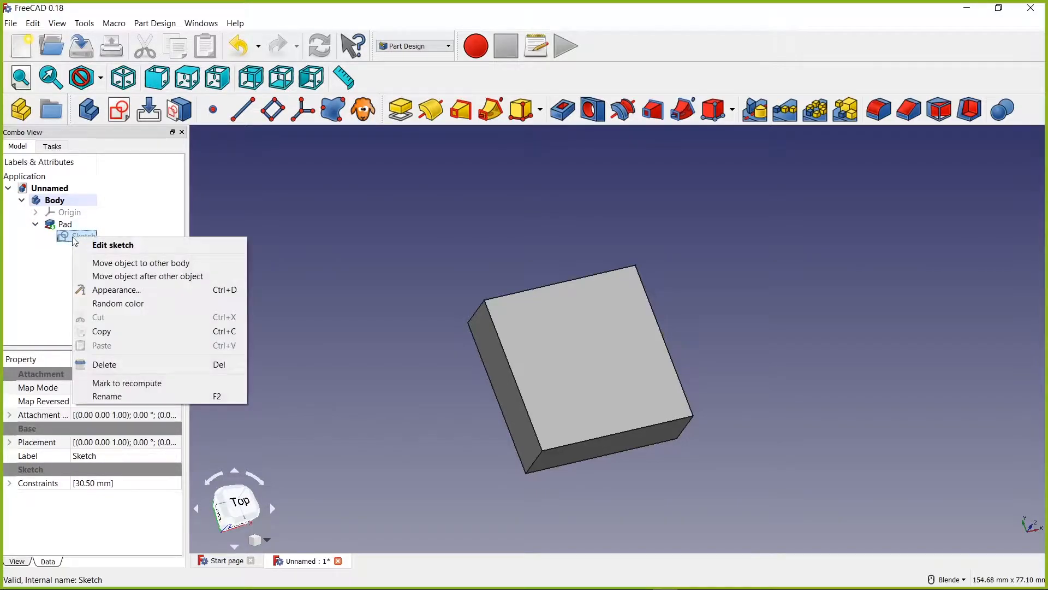
{"action": "left_click", "coordinate": [103, 246]}
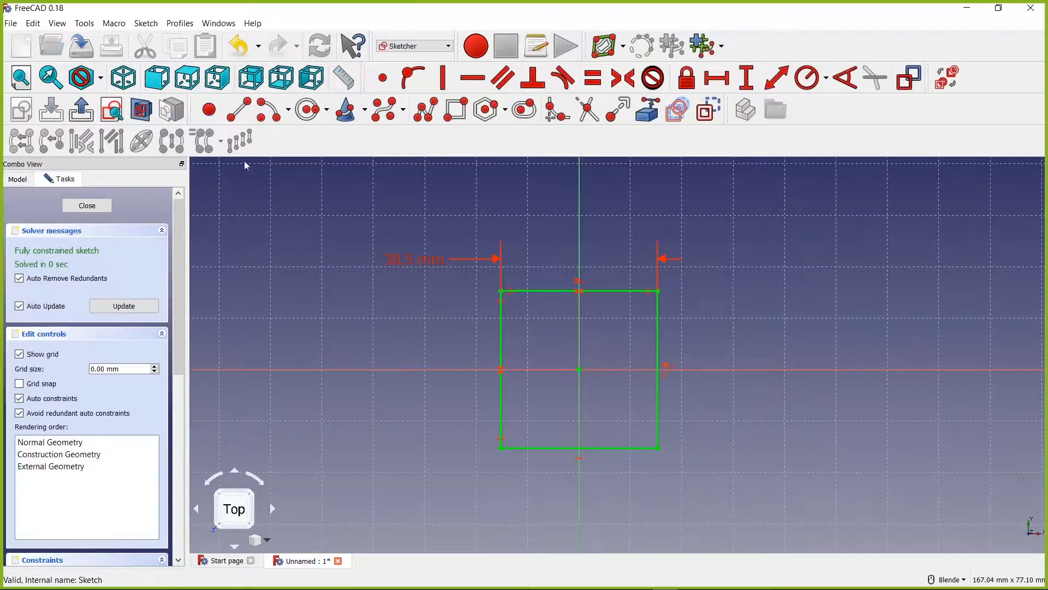
- Draw a circle centred on the origin inside the square, about half as wide as the square
{"action": "left_click", "coordinate": [315, 116]}
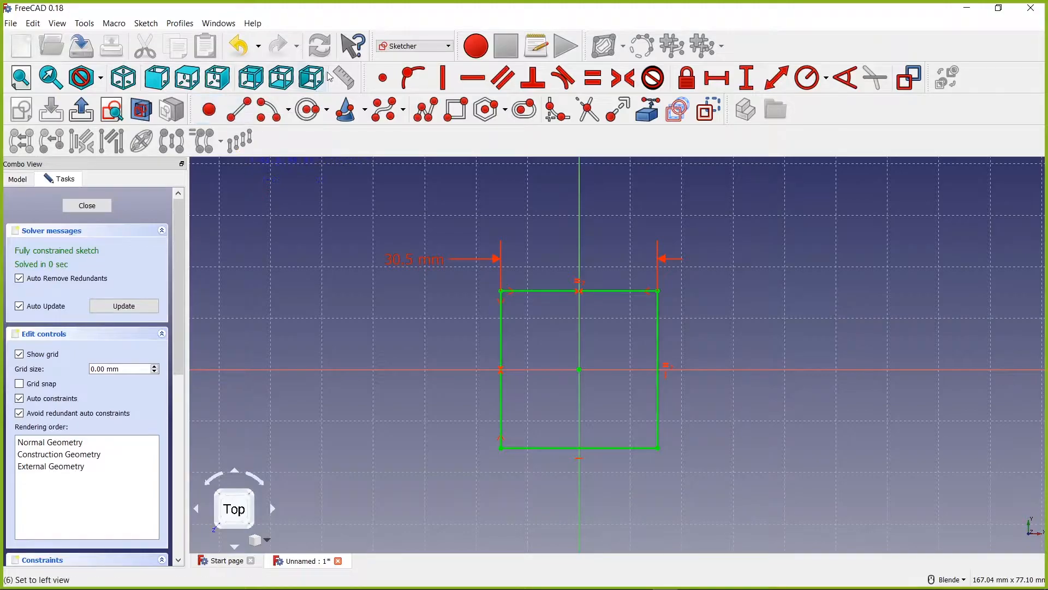
{"action": "left_click", "coordinate": [385, 78]}
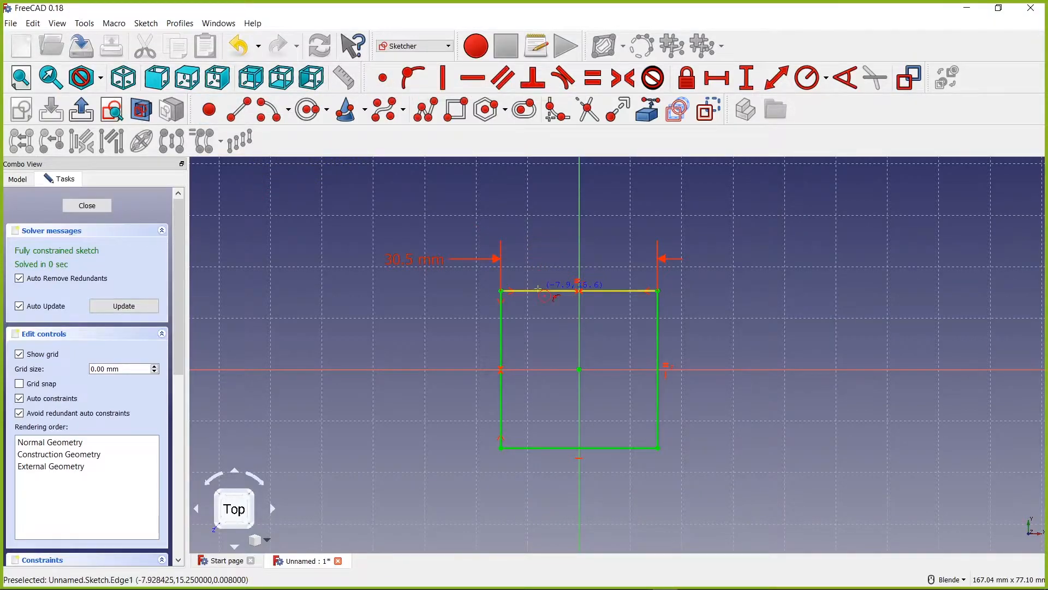
{"action": "left_click", "coordinate": [414, 79]}
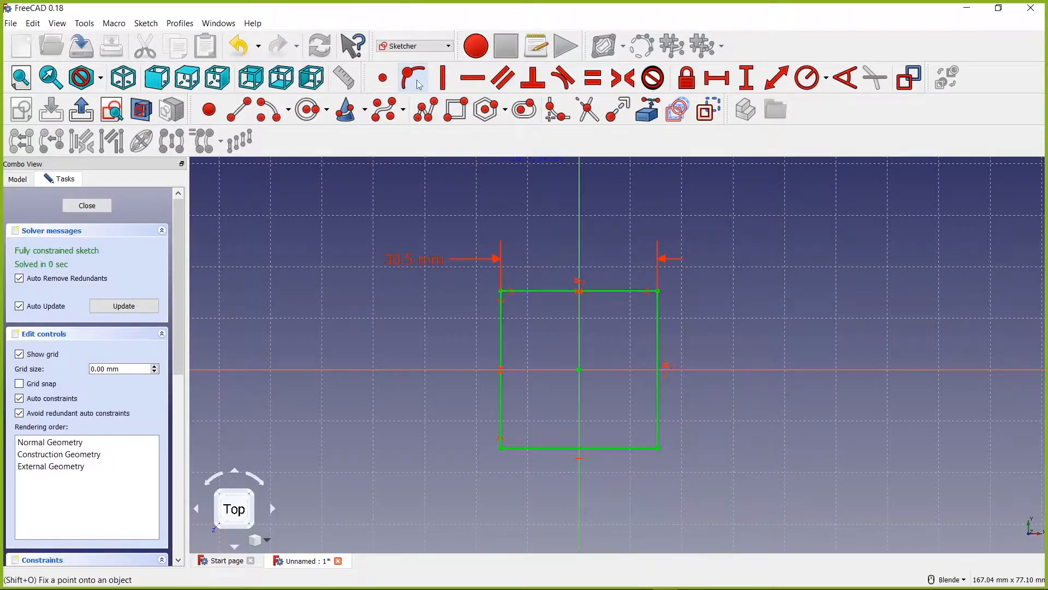
{"action": "left_click", "coordinate": [580, 368]}
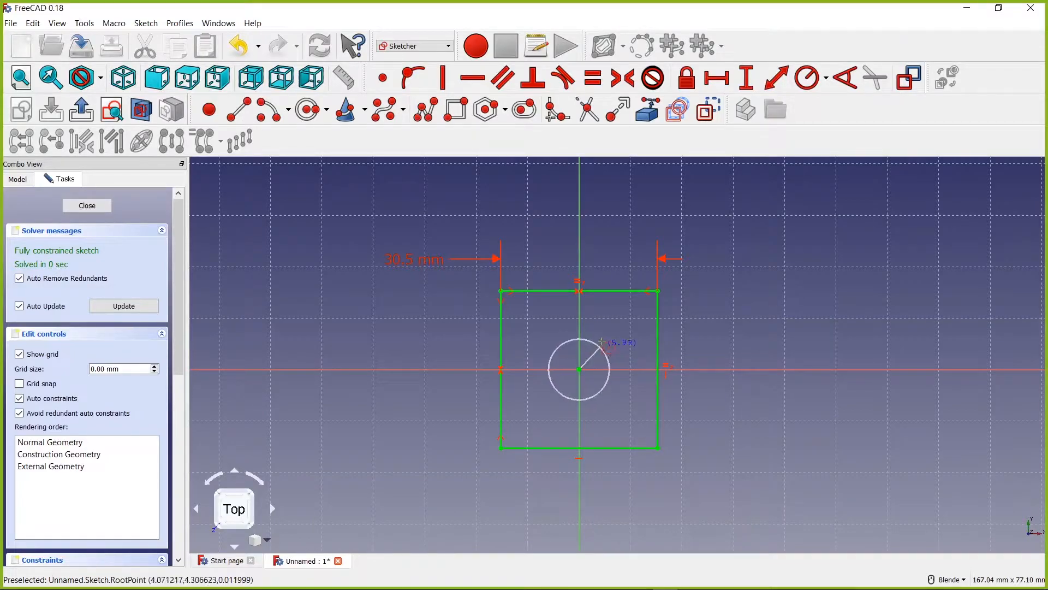
{"action": "left_click", "coordinate": [605, 343]}
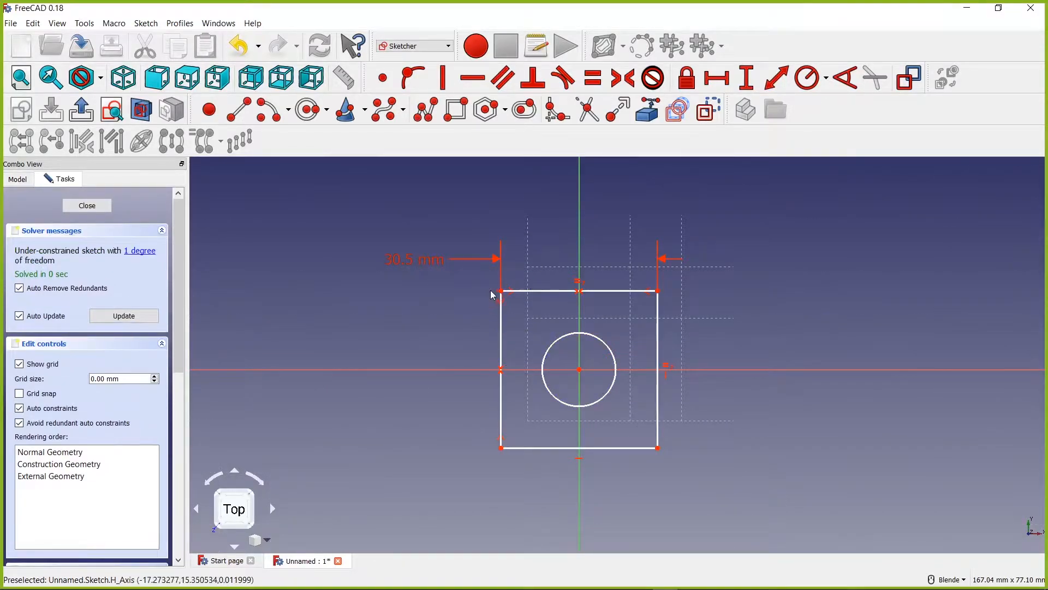
- Constrain the central circle's radius to 10 mm and close the sketch
{"action": "key", "text": "Escape"}
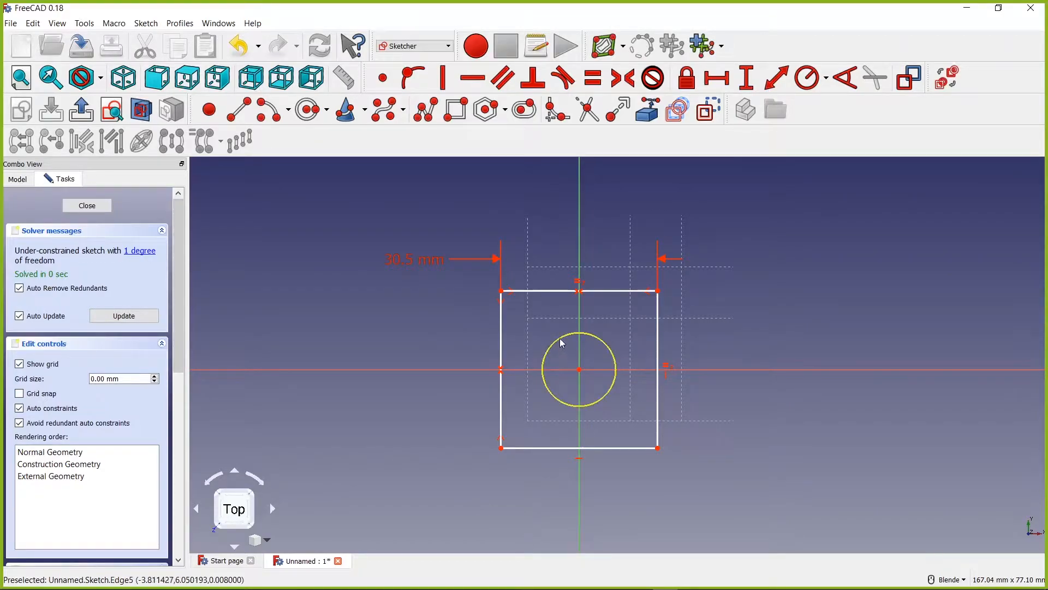
{"action": "left_click", "coordinate": [811, 79]}
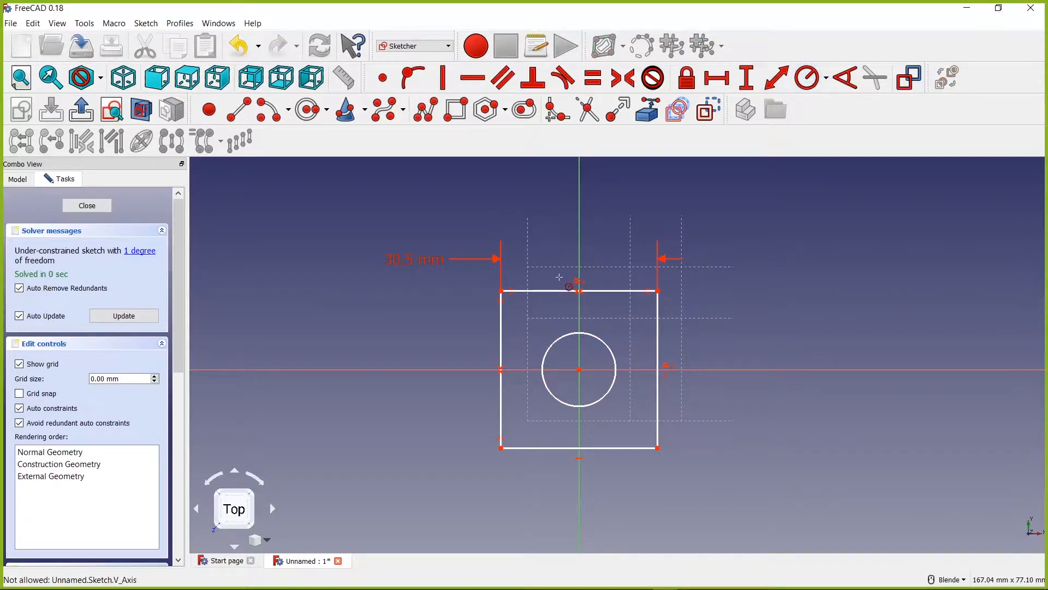
{"action": "left_click", "coordinate": [555, 344]}
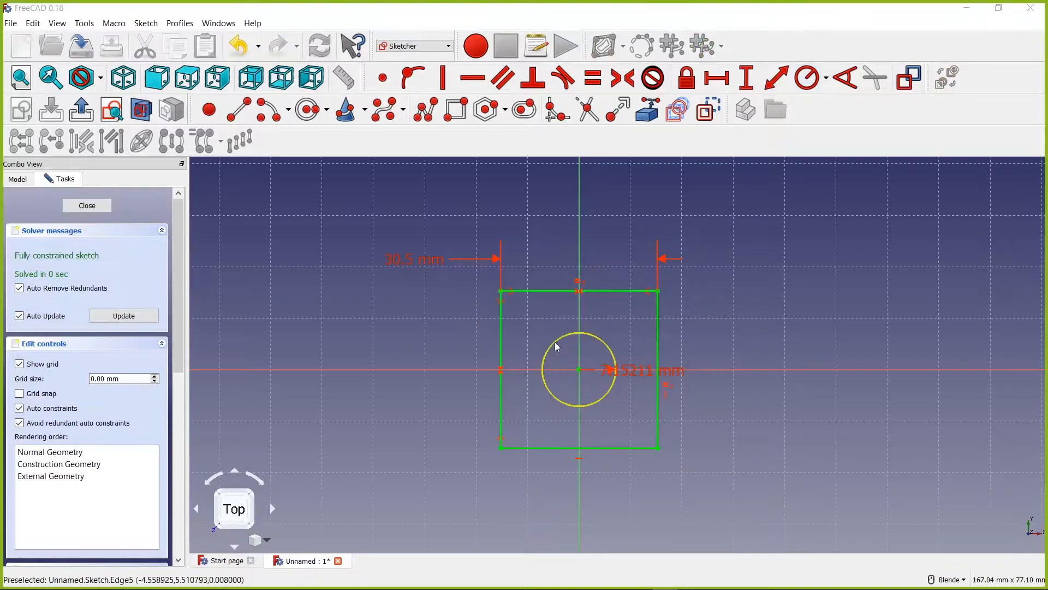
{"action": "type", "text": "10"}
{"action": "key", "text": "Return"}
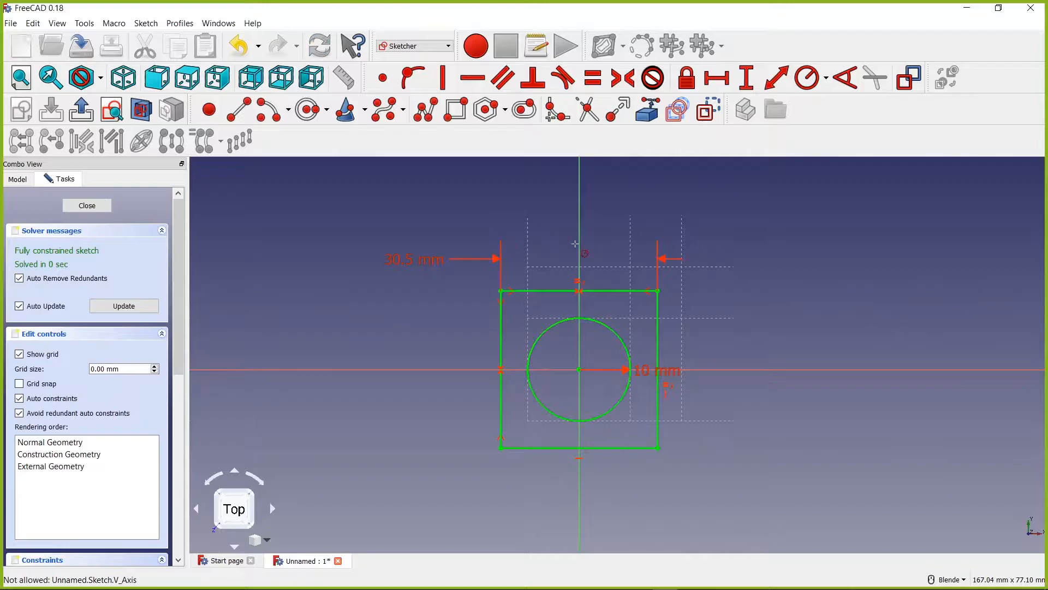
{"action": "left_click", "coordinate": [88, 206]}
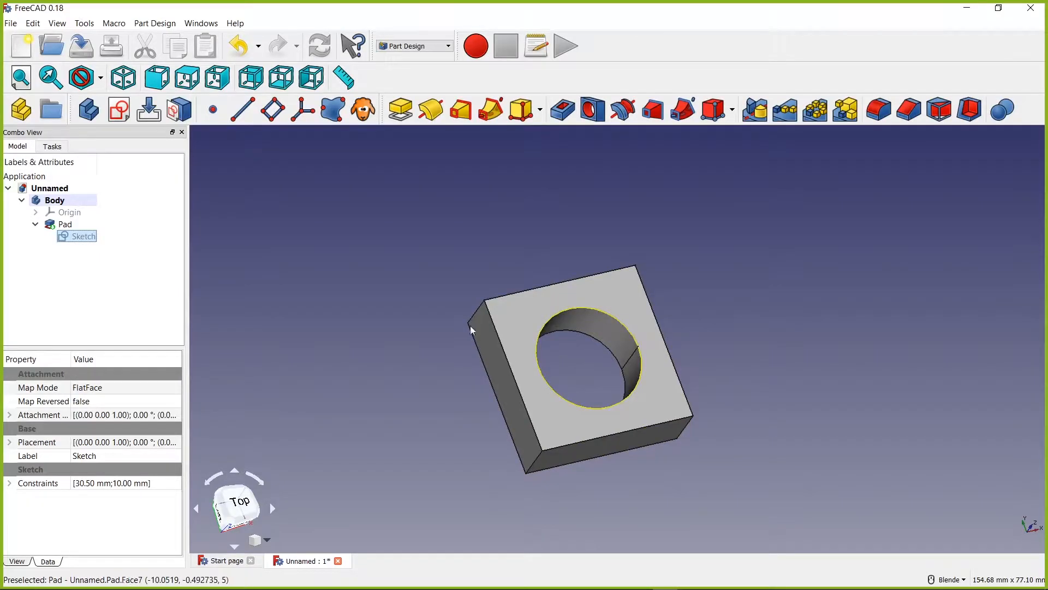
- Reopen the pad's sketch, delete the central circle and close the sketch
{"action": "right_click", "coordinate": [77, 241]}
{"action": "left_click", "coordinate": [118, 247]}
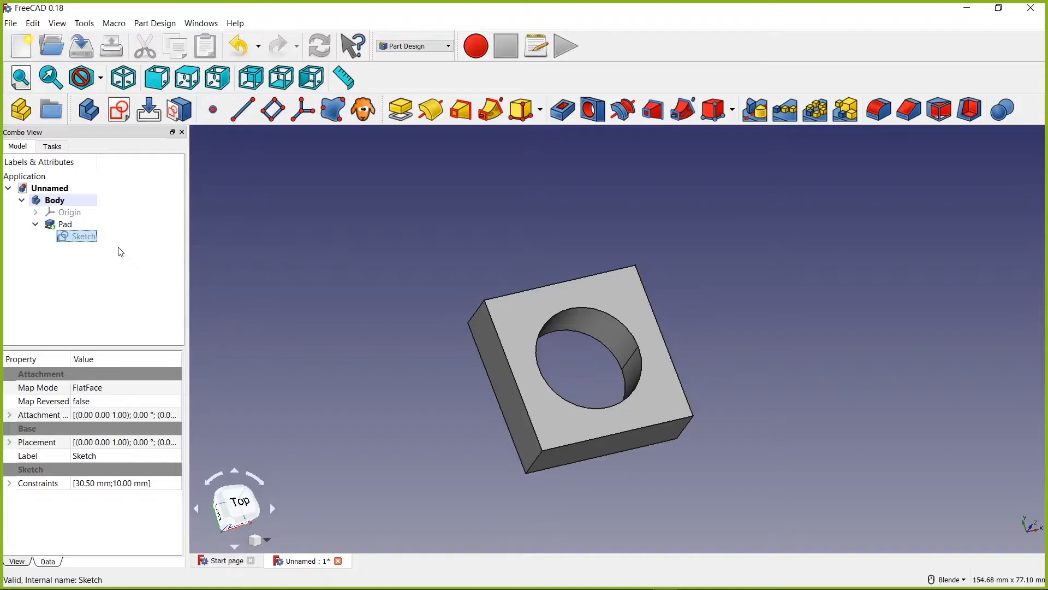
{"action": "left_click", "coordinate": [544, 335]}
{"action": "key", "text": "Delete"}
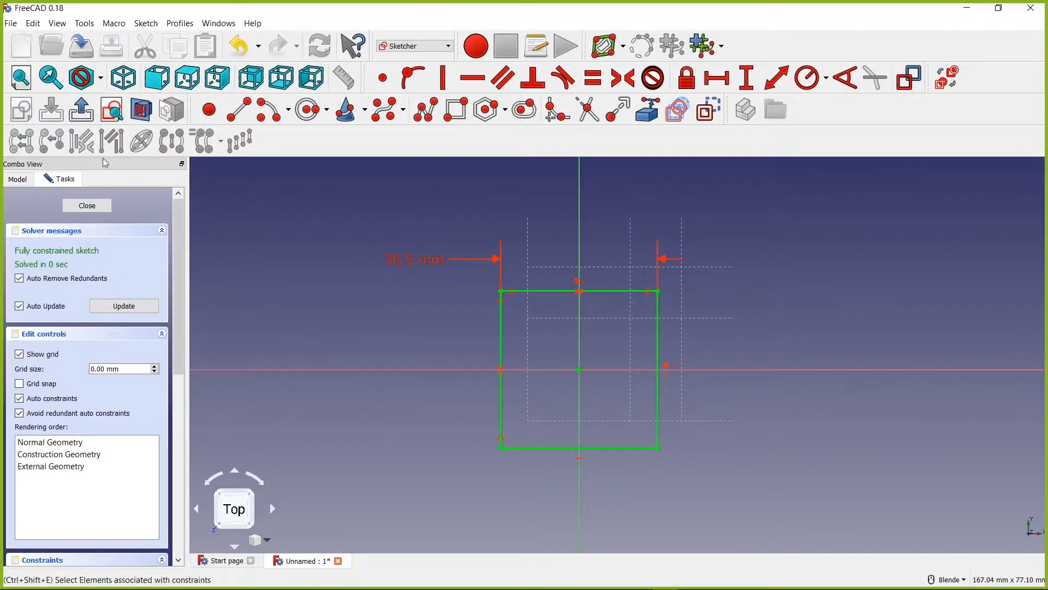
{"action": "left_click", "coordinate": [87, 205]}
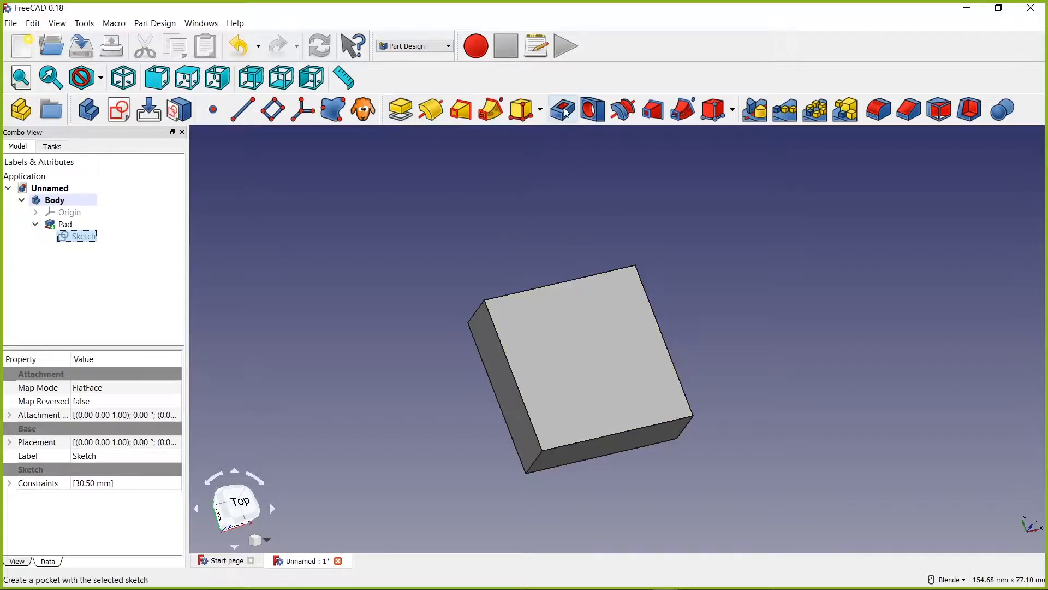
{"action": "left_click", "coordinate": [372, 307]}
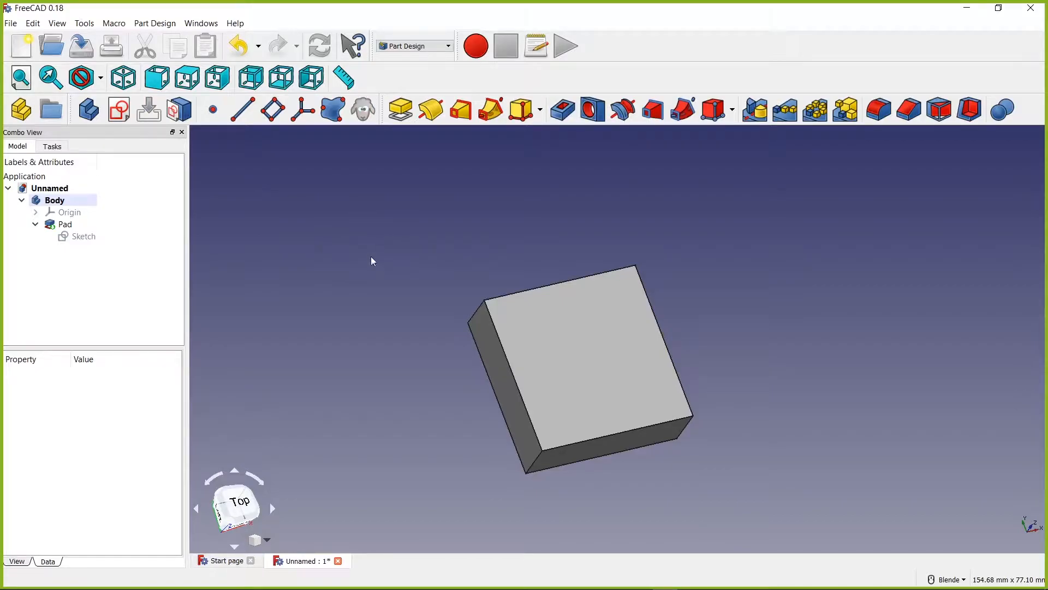
{"action": "left_click", "coordinate": [120, 109]}
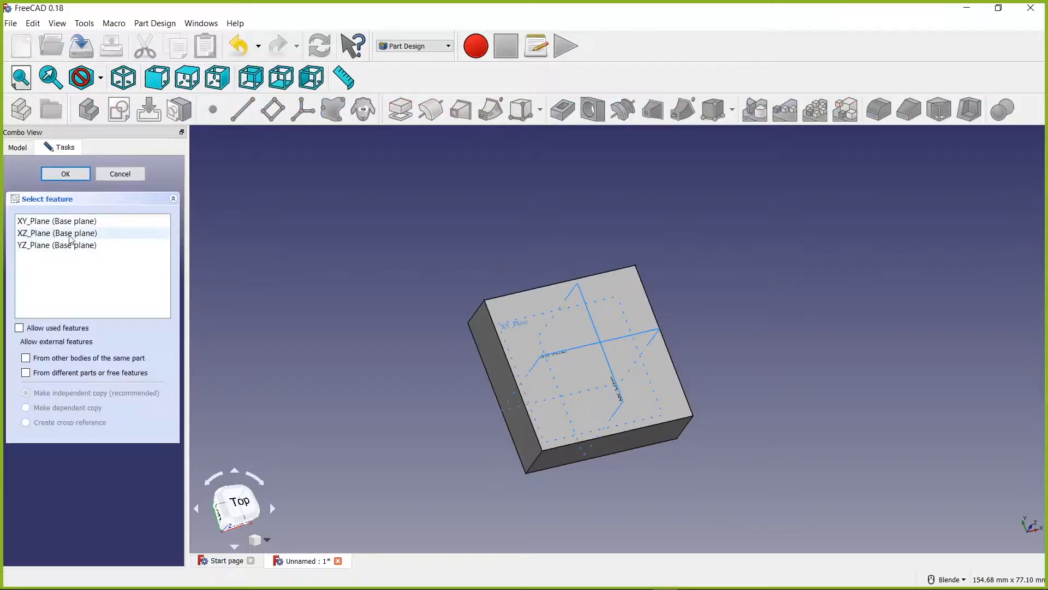
{"action": "left_click", "coordinate": [121, 174]}
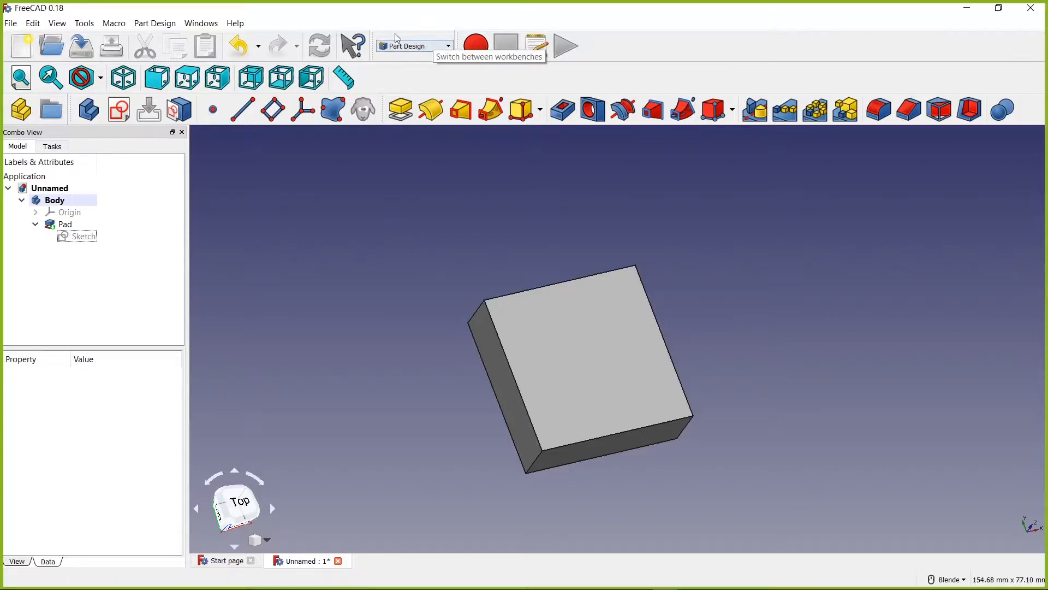
{"action": "left_click", "coordinate": [447, 47]}
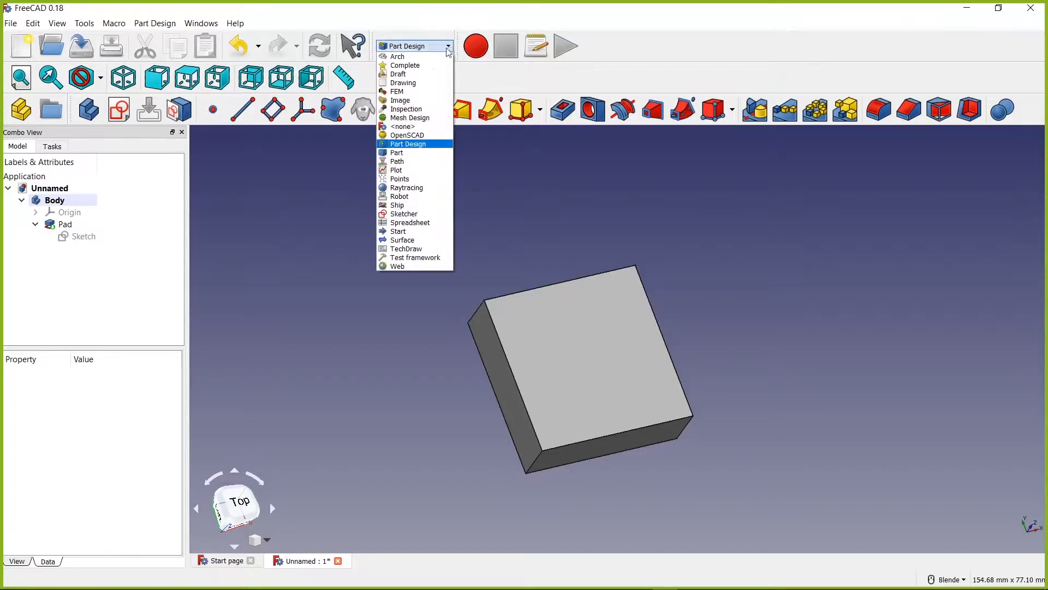
{"action": "left_click", "coordinate": [420, 146]}
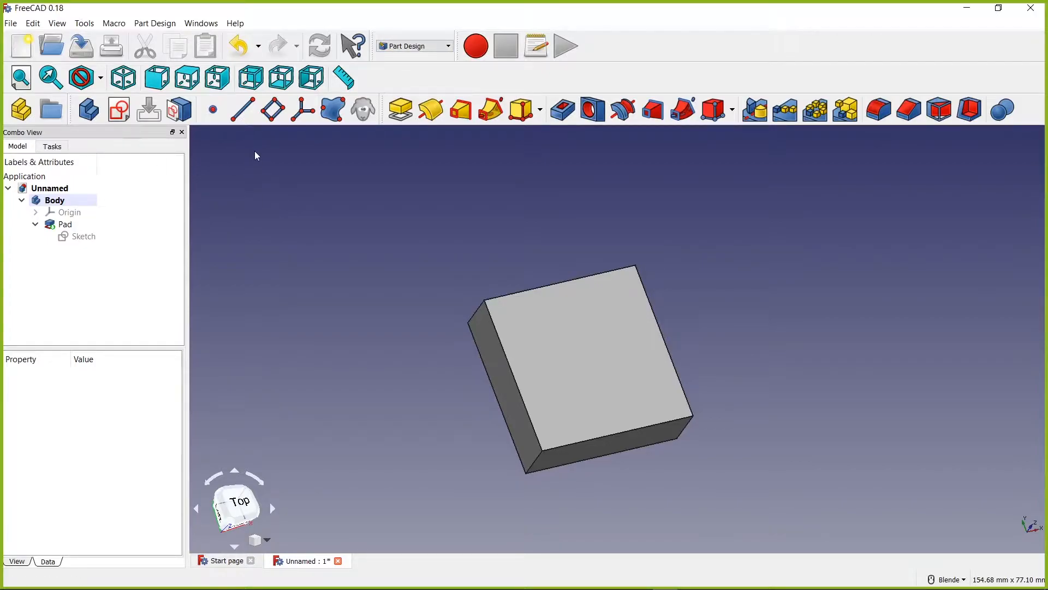
{"action": "left_click", "coordinate": [119, 110]}
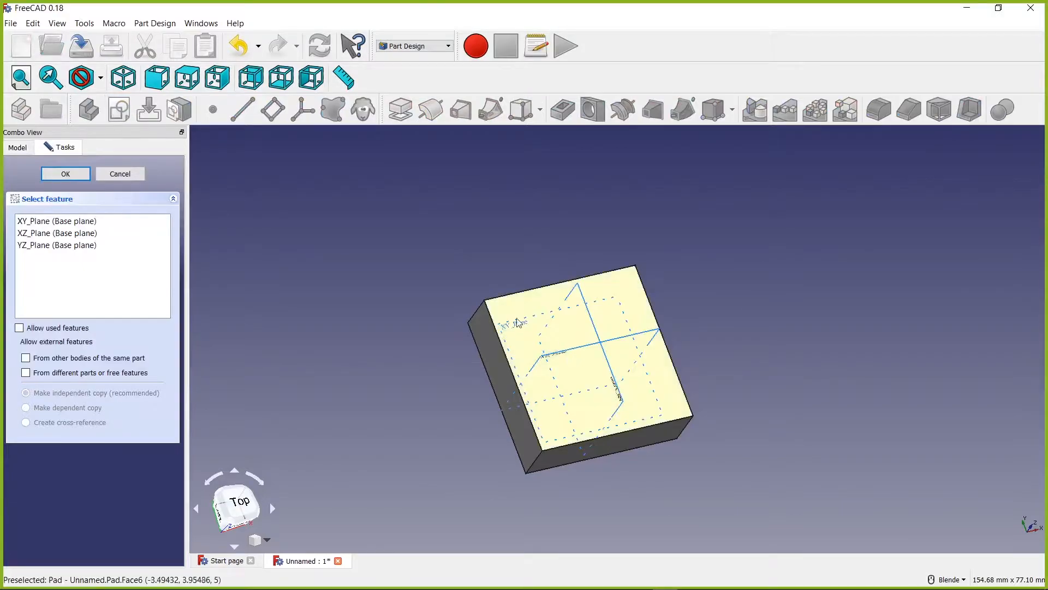
{"action": "left_click", "coordinate": [22, 147]}
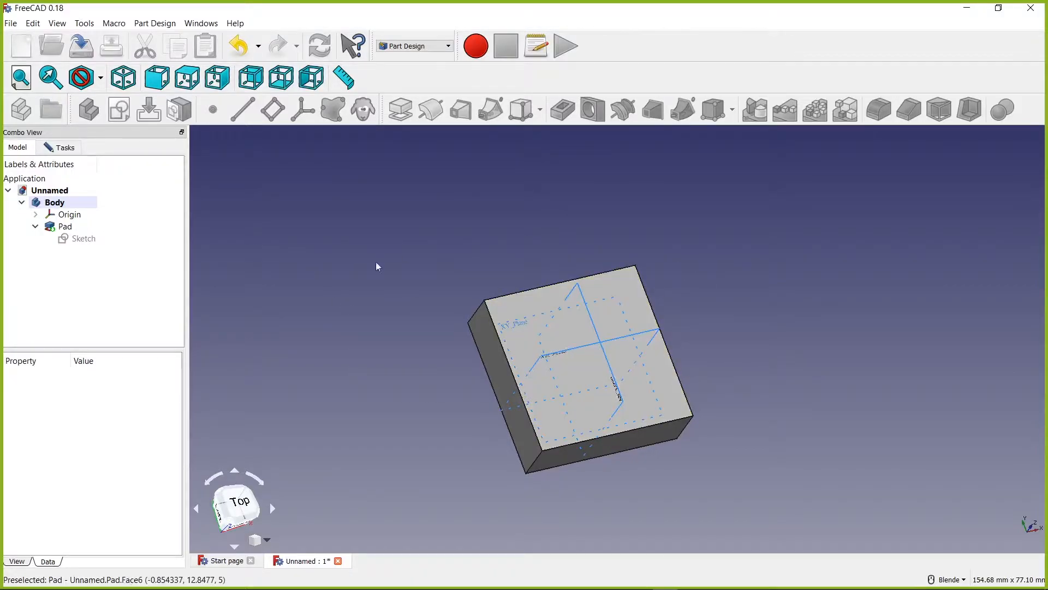
{"action": "left_click", "coordinate": [63, 147]}
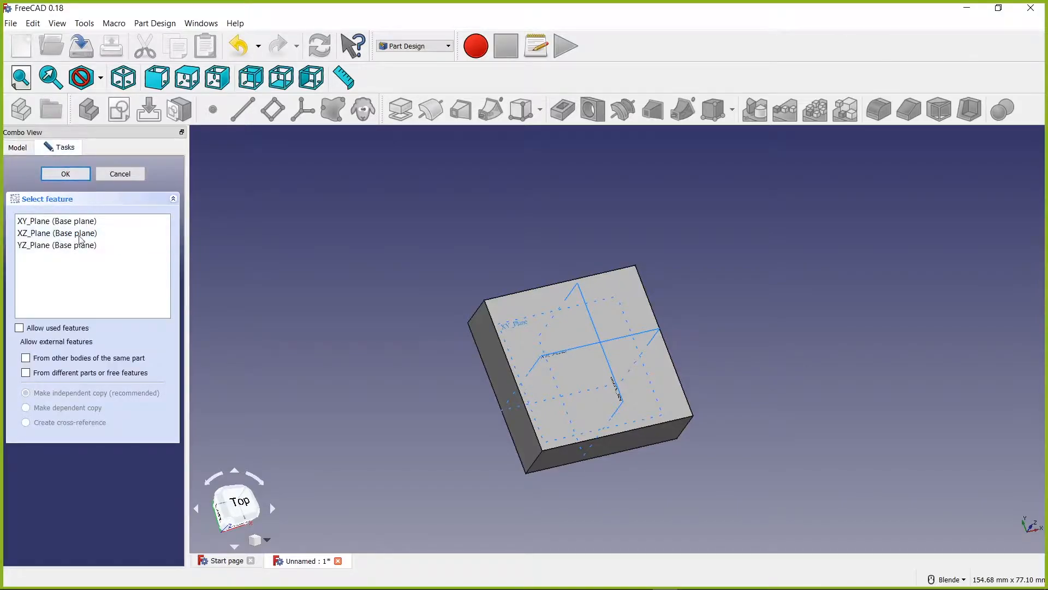
{"action": "left_click", "coordinate": [121, 174]}
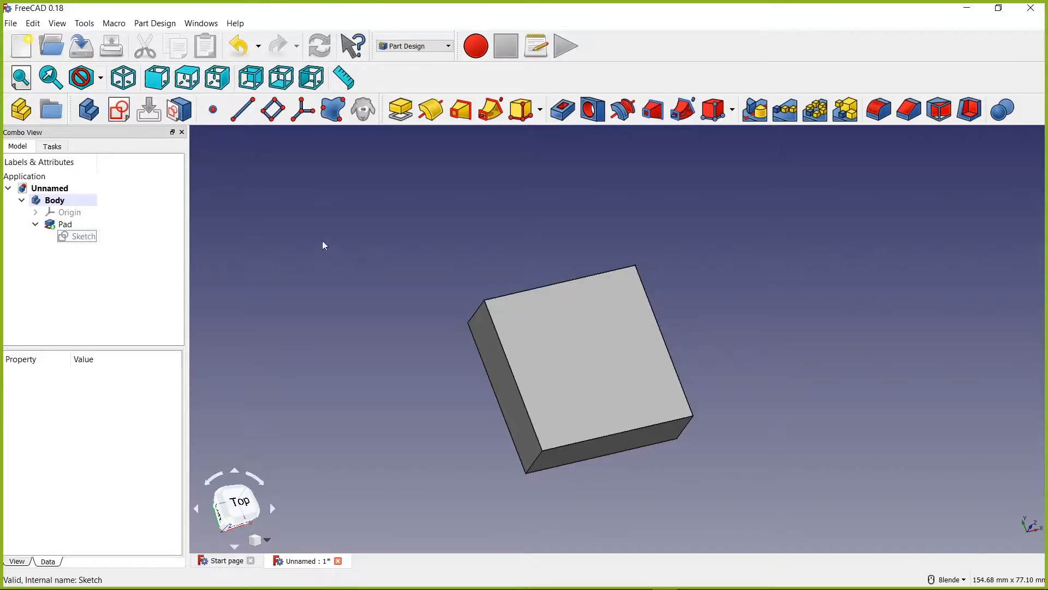
- Create a new sketch on the top face of the pad
{"action": "left_click", "coordinate": [569, 348]}
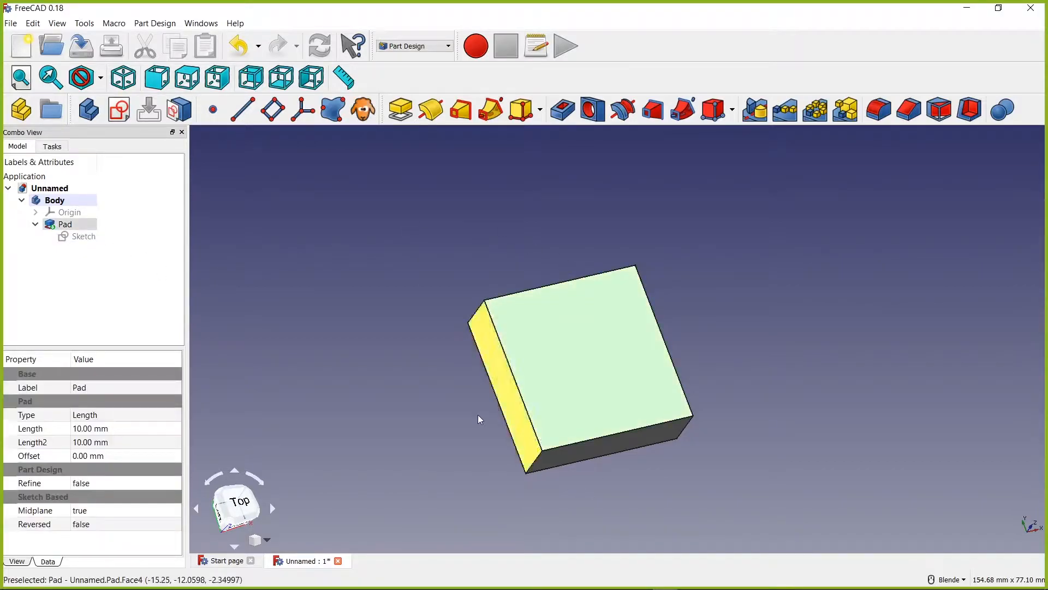
{"action": "left_click", "coordinate": [119, 110]}
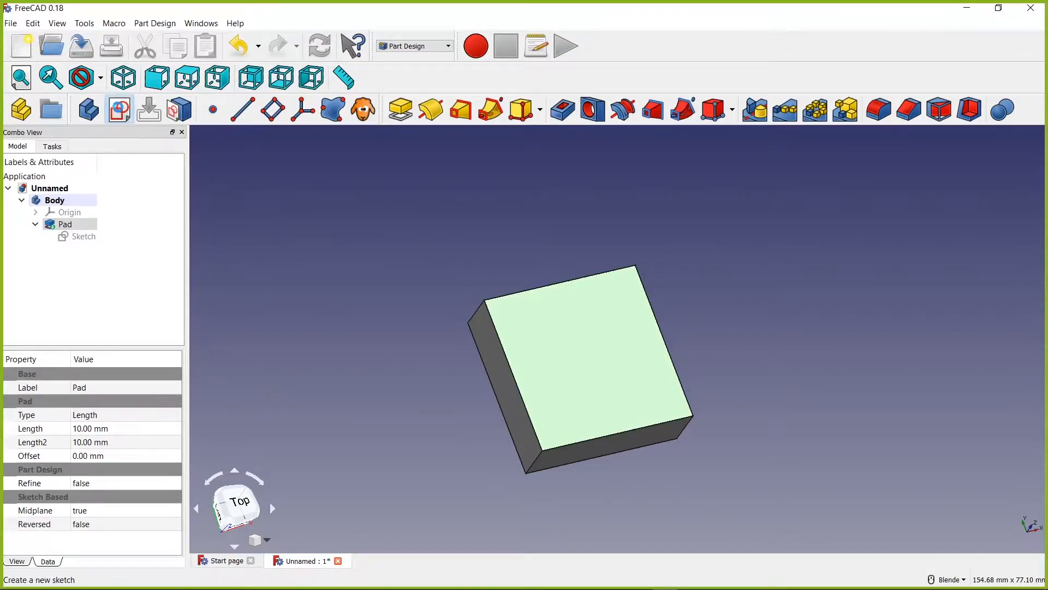
{"action": "mouse_move", "coordinate": [542, 363]}
{"action": "middle_mouse_down"}
{"action": "mouse_move", "coordinate": [566, 318]}
{"action": "mouse_move", "coordinate": [644, 269]}
{"action": "mouse_move", "coordinate": [630, 271]}
{"action": "mouse_move", "coordinate": [611, 312]}
{"action": "mouse_move", "coordinate": [608, 368]}
{"action": "middle_mouse_up"}
{"action": "key", "text": "2"}
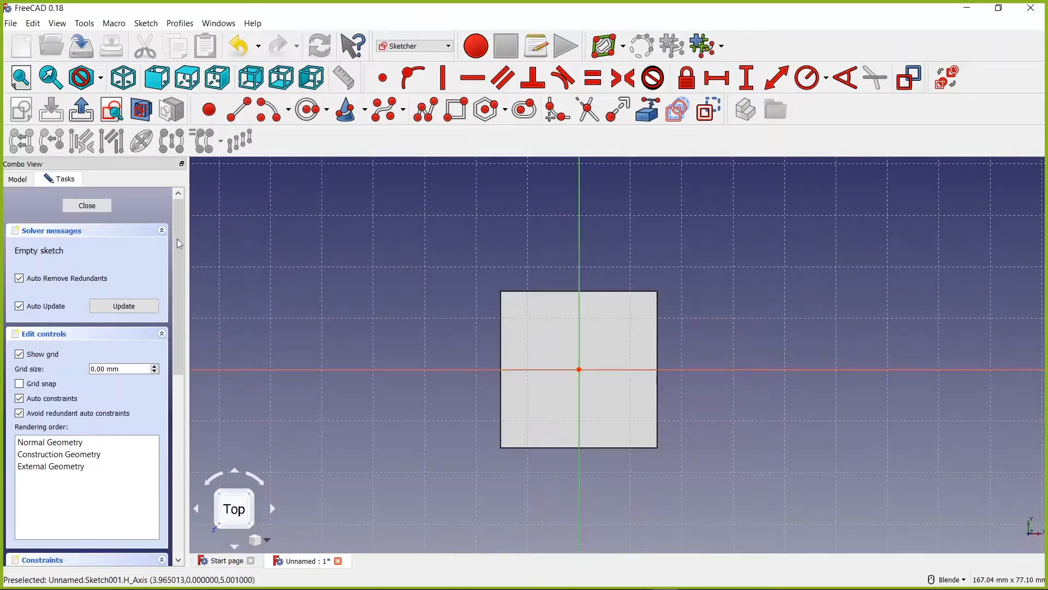
- Draw a circle centred on the origin with a radius of about 9.3 mm on the pad's top face
{"action": "left_click", "coordinate": [309, 111]}
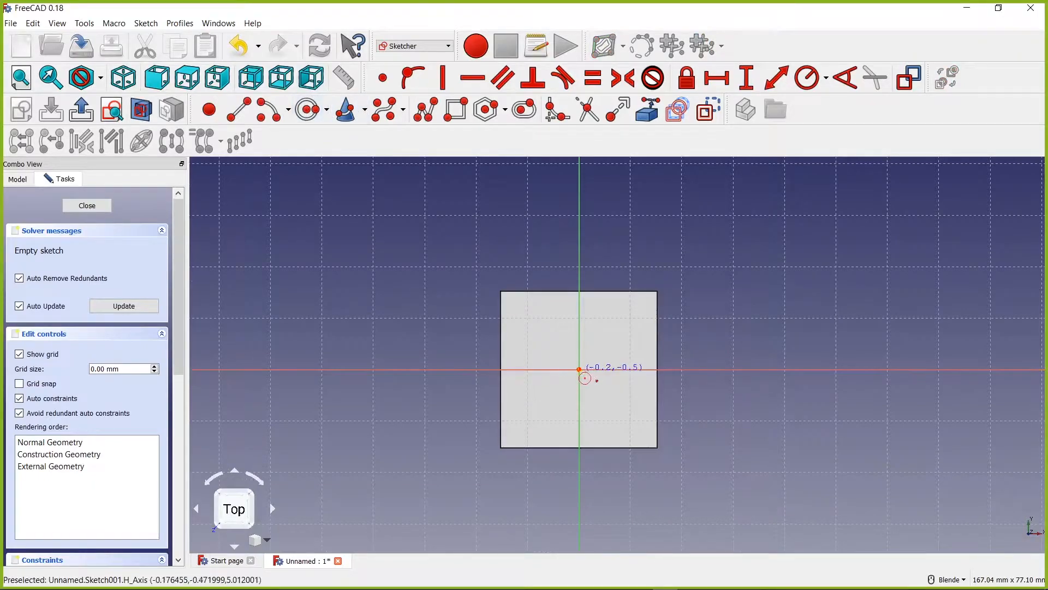
{"action": "left_click", "coordinate": [579, 370]}
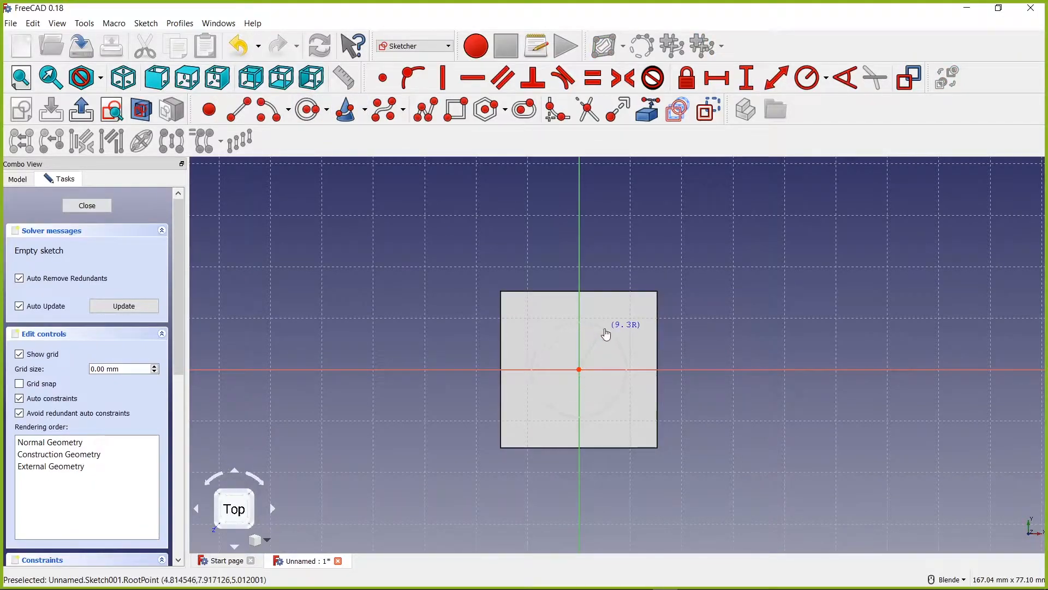
{"action": "left_click", "coordinate": [600, 330]}
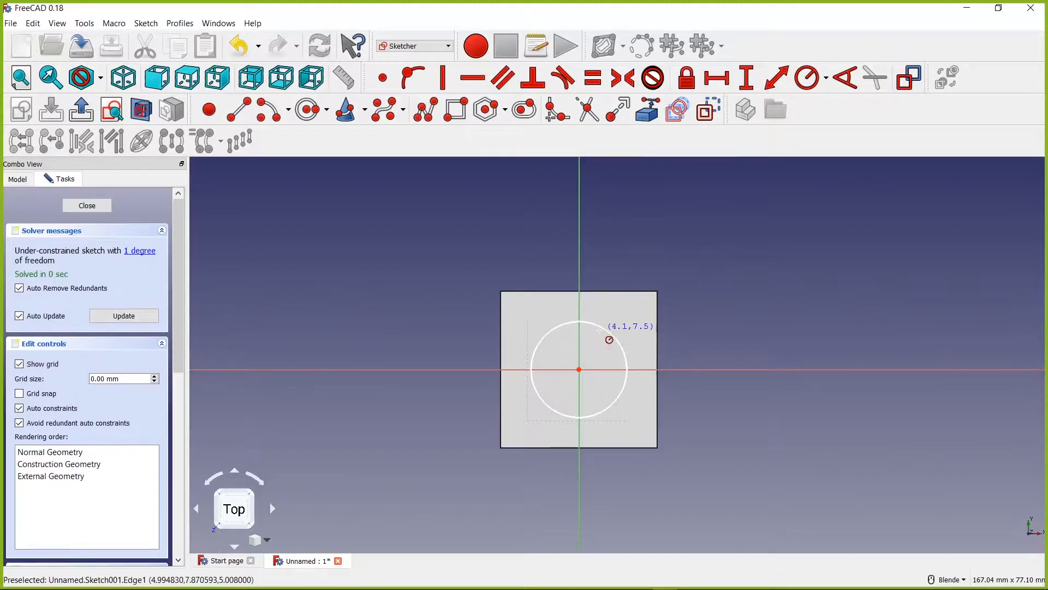
{"action": "right_click", "coordinate": [563, 328]}
- Constrain the radius of the circle on the top face to 10 mm and close the sketch
{"action": "left_click", "coordinate": [555, 330]}
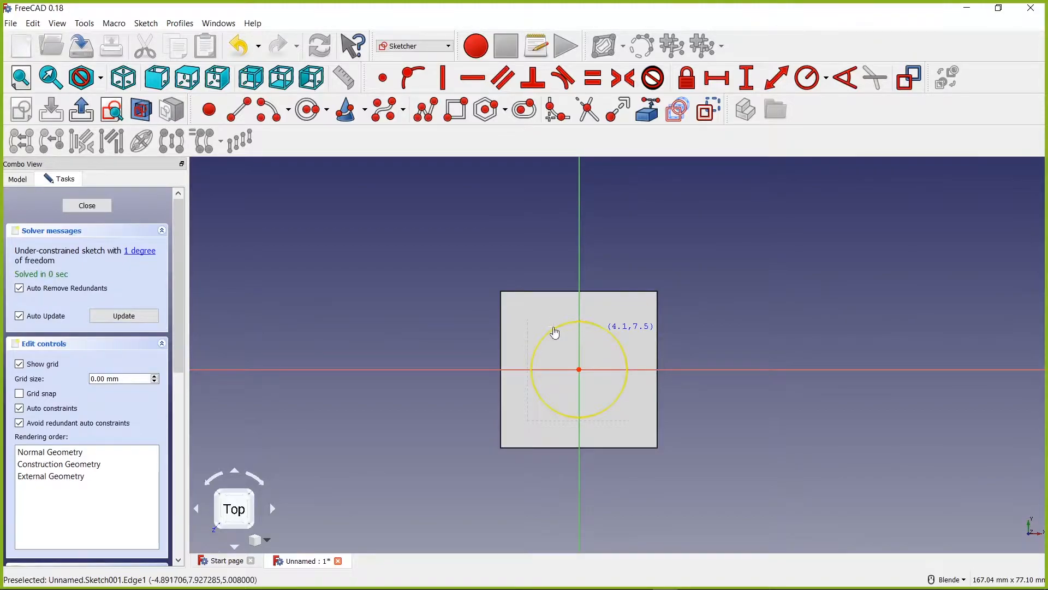
{"action": "key", "text": "shift+r"}
{"action": "type", "text": "10"}
{"action": "key", "text": "Return"}
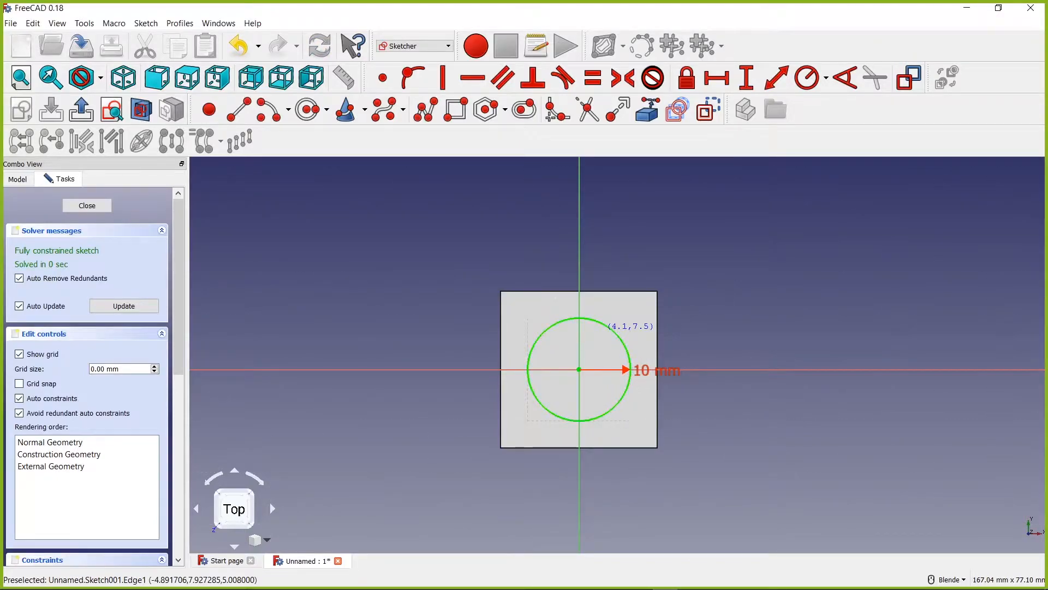
{"action": "left_click", "coordinate": [86, 206]}
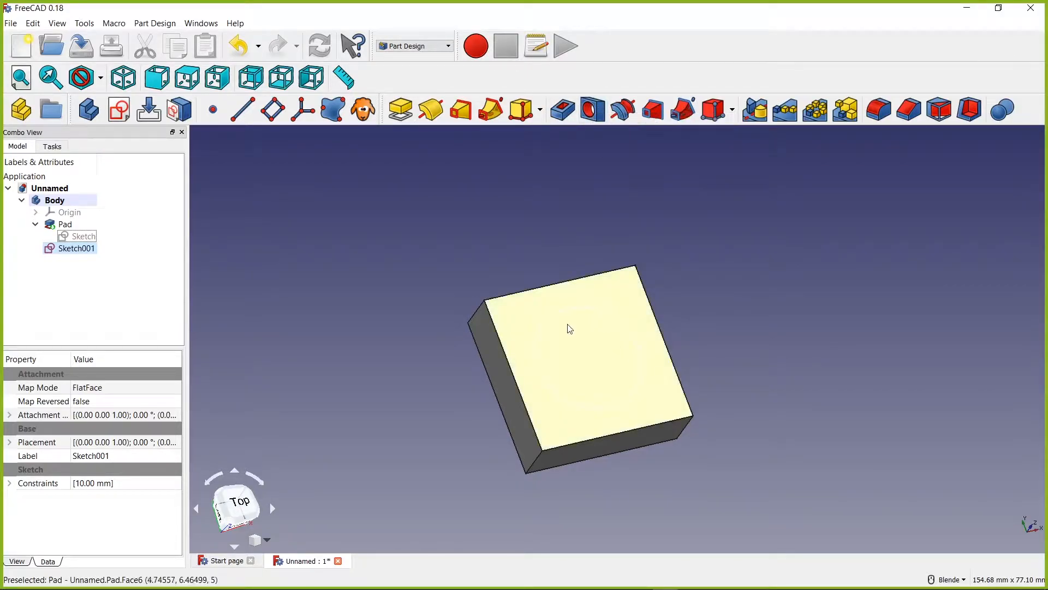
- Create a pocket from the circle sketch and set its type to Through all
{"action": "left_click", "coordinate": [562, 109]}
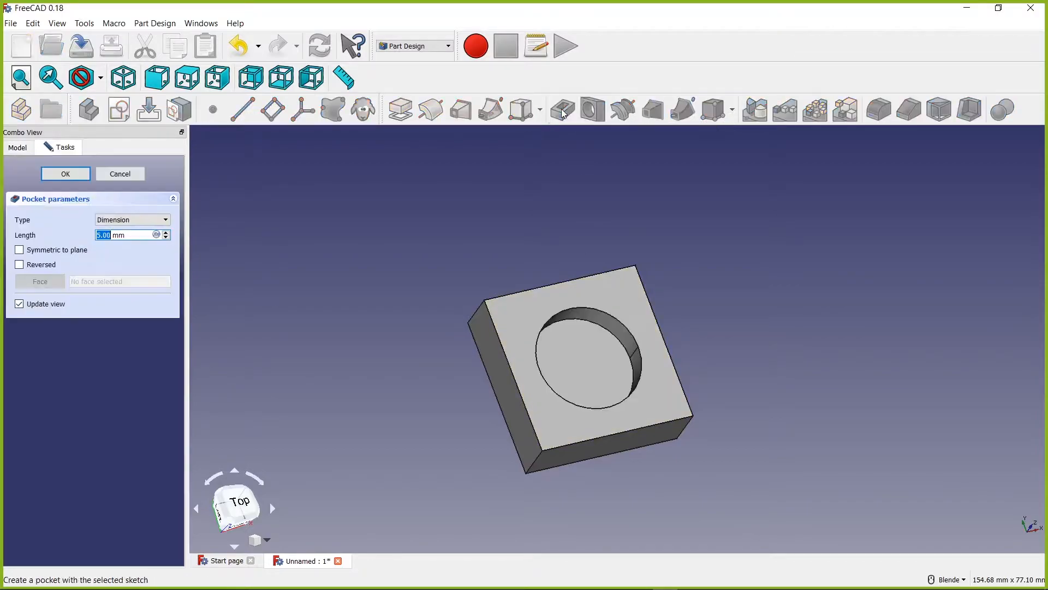
{"action": "middle_click_drag", "start_coordinate": [580, 365], "coordinate": [589, 344]}
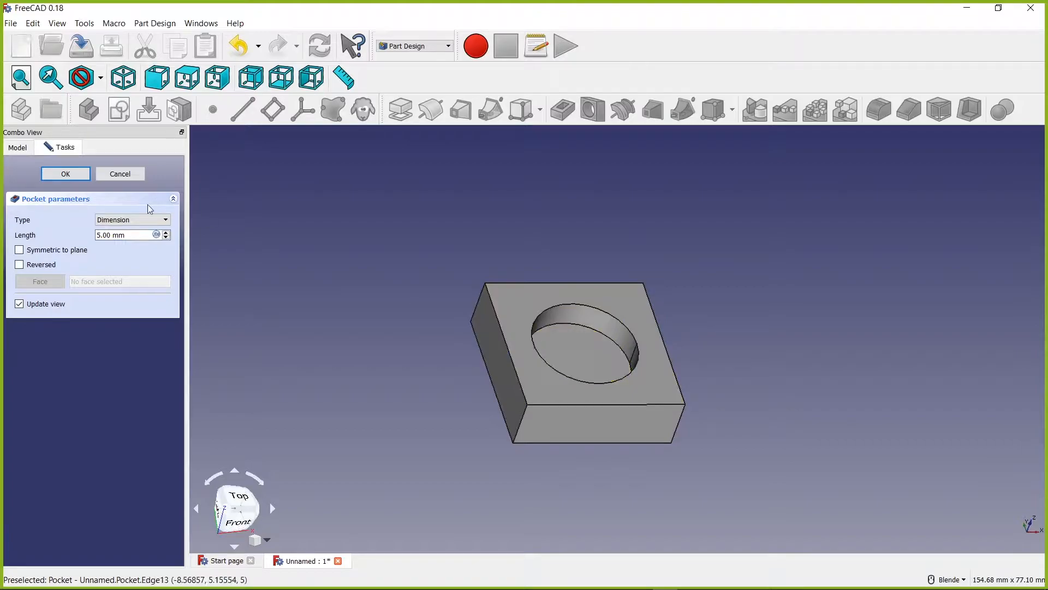
{"action": "left_click", "coordinate": [148, 221]}
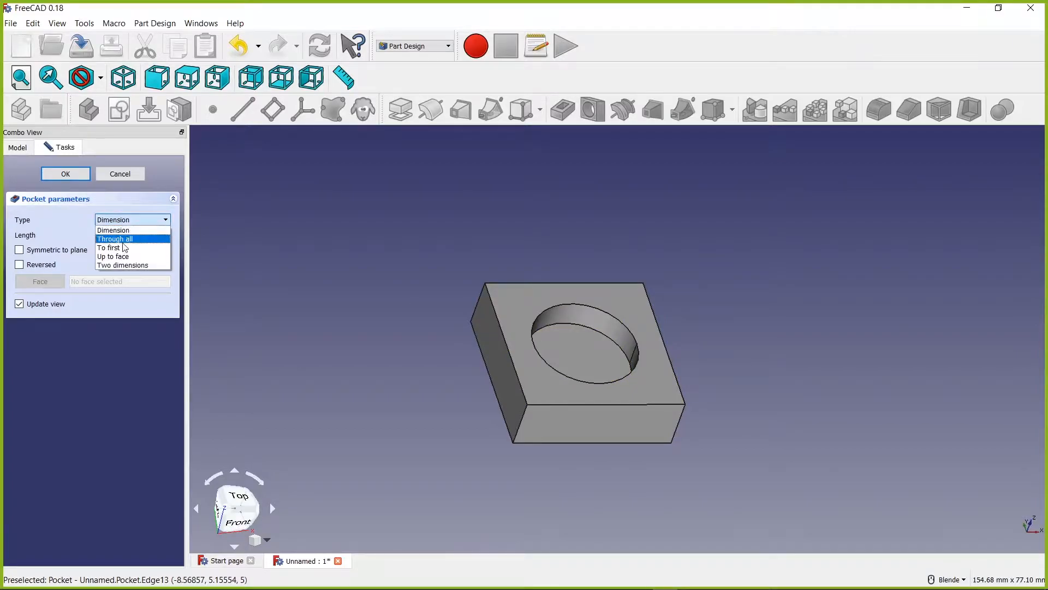
{"action": "left_click", "coordinate": [116, 241]}
{"action": "middle_click_drag", "start_coordinate": [519, 304], "coordinate": [260, 234]}
- Try the pocket with the Dimension type and a length of 2 mm
{"action": "left_click", "coordinate": [135, 220]}
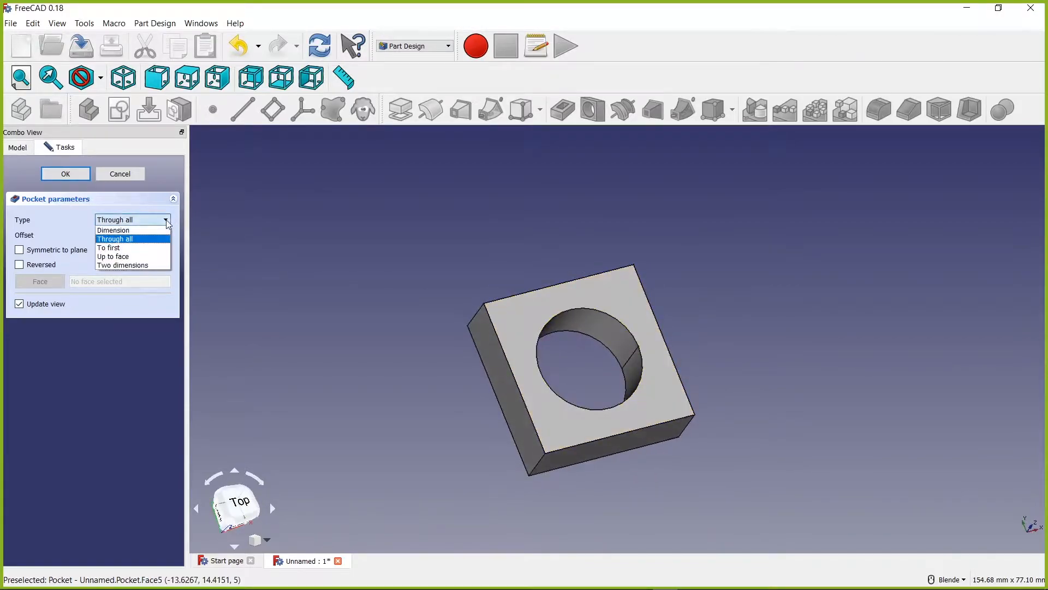
{"action": "left_click", "coordinate": [118, 230]}
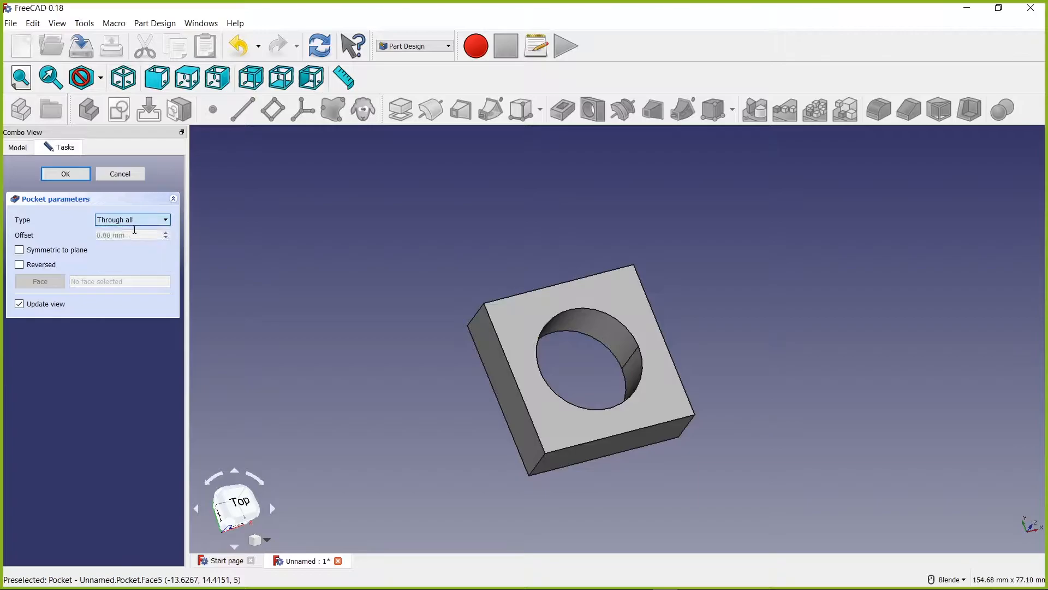
{"action": "left_click_drag", "start_coordinate": [132, 235], "coordinate": [91, 239]}
{"action": "type", "text": "2"}
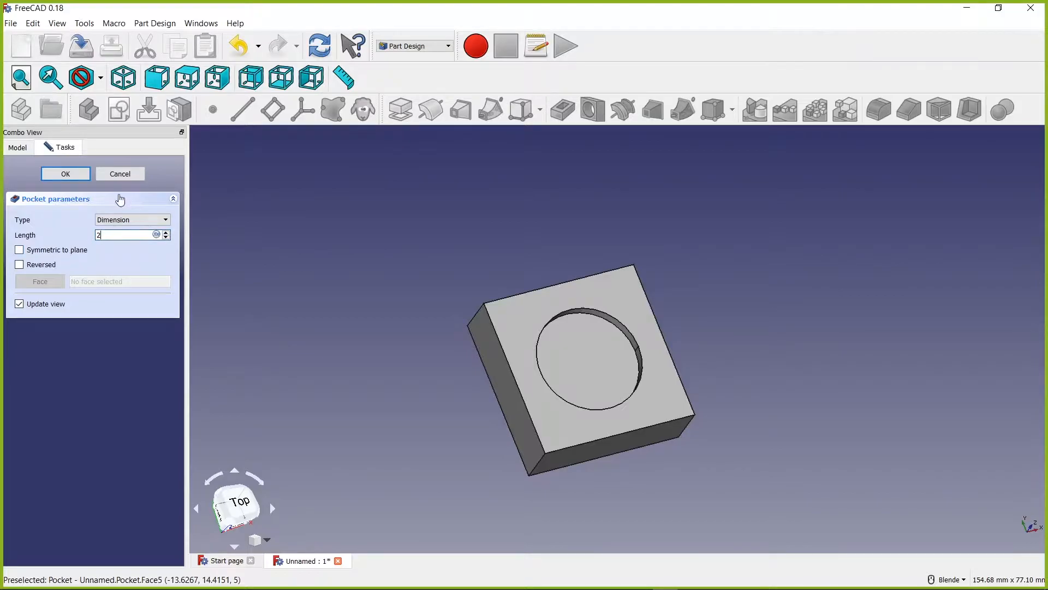
{"action": "key", "text": "BackSpace"}
- Set the pocket type back to Through all, confirm it and inspect the hole through the block
{"action": "left_click", "coordinate": [143, 219]}
{"action": "left_click", "coordinate": [141, 241]}
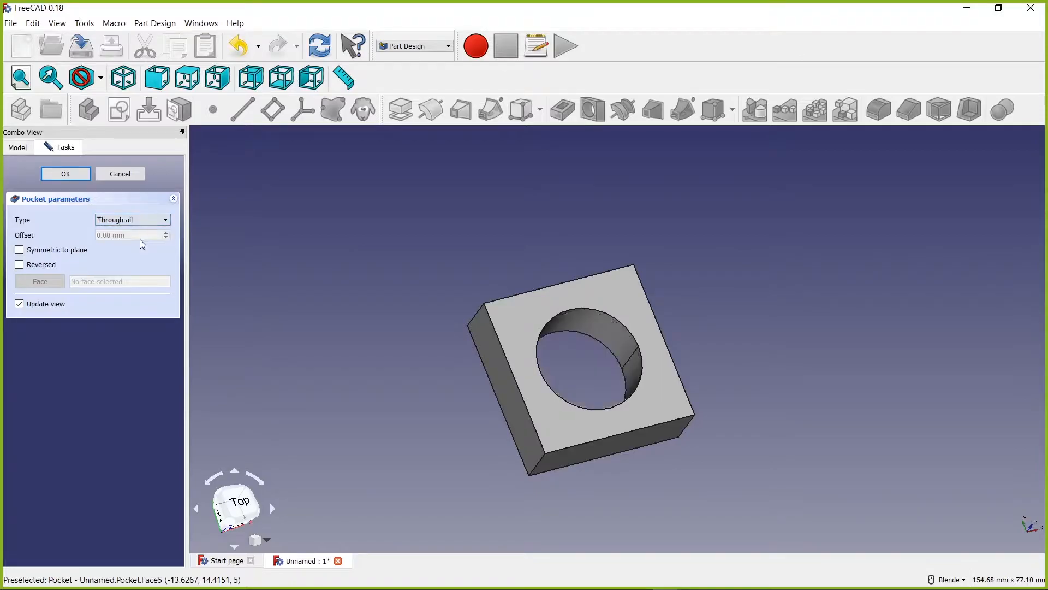
{"action": "left_click", "coordinate": [74, 175]}
{"action": "middle_click_drag", "start_coordinate": [569, 297], "coordinate": [640, 418]}
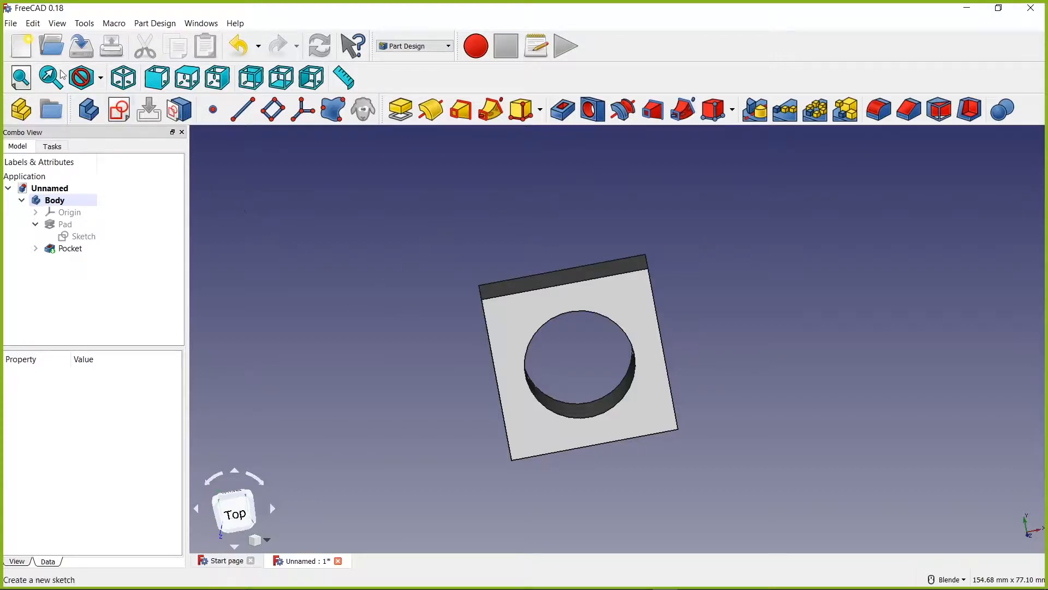
- Create a new empty document
{"action": "left_click", "coordinate": [30, 51]}
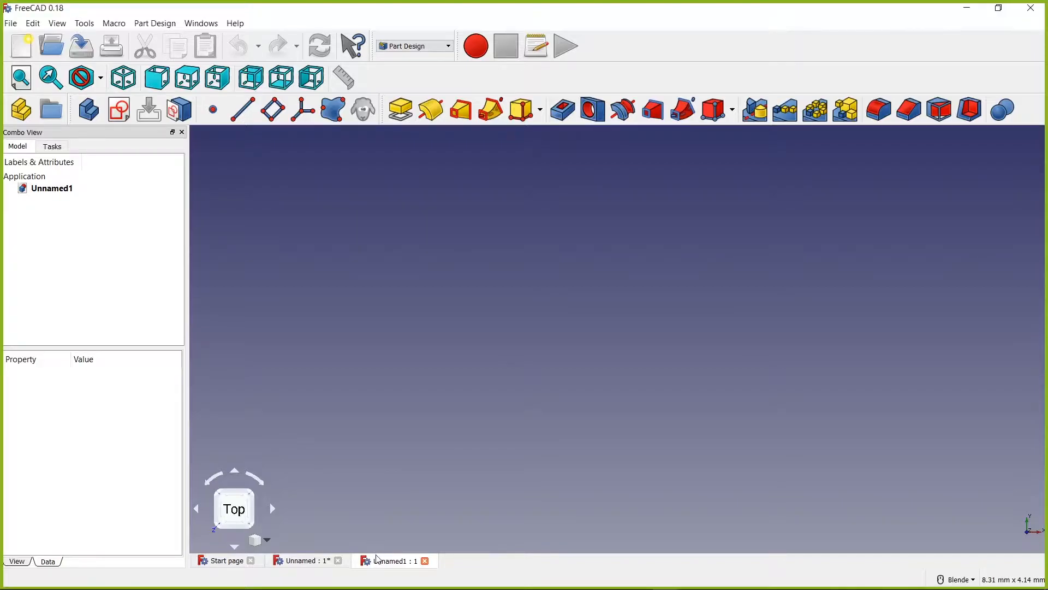
- Return to the first document and delete the pad, accepting that linked features might break
{"action": "left_click", "coordinate": [303, 562]}
{"action": "middle_click_drag", "start_coordinate": [561, 273], "coordinate": [538, 180]}
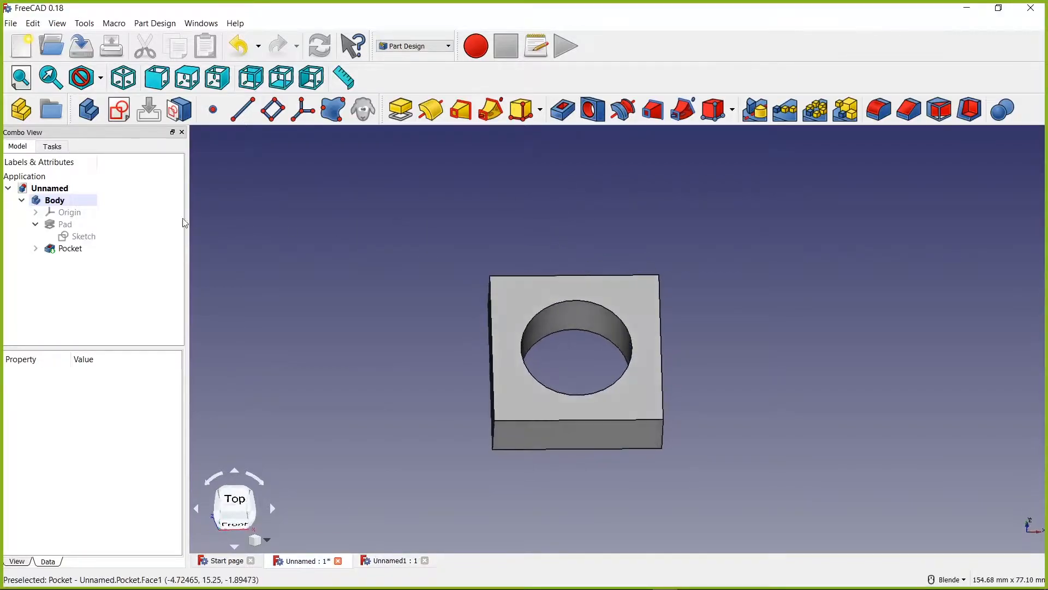
{"action": "left_click", "coordinate": [63, 223]}
{"action": "right_click", "coordinate": [51, 224]}
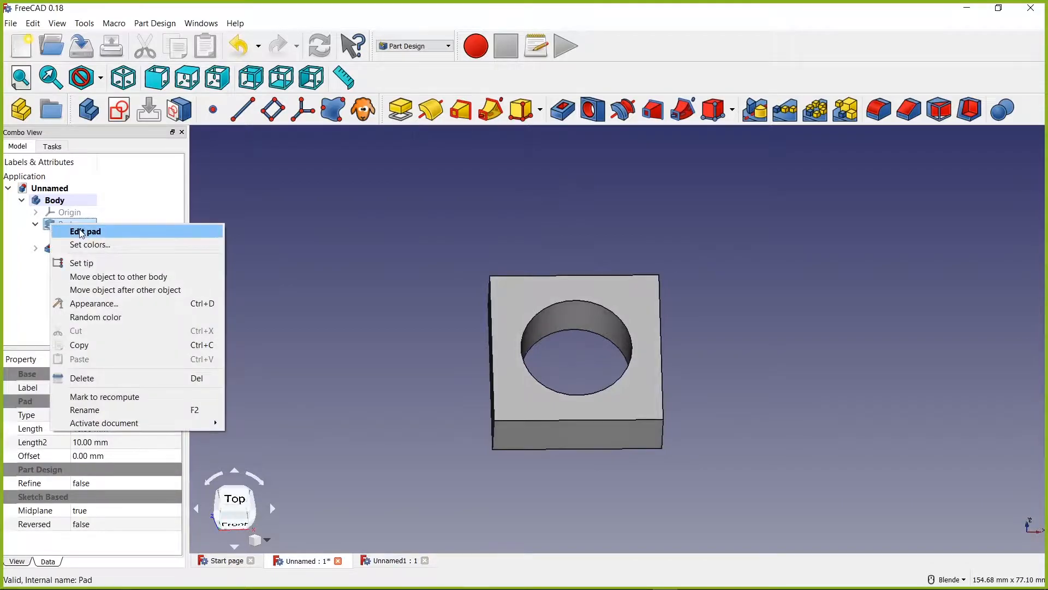
{"action": "left_click", "coordinate": [21, 230]}
{"action": "right_click", "coordinate": [61, 229]}
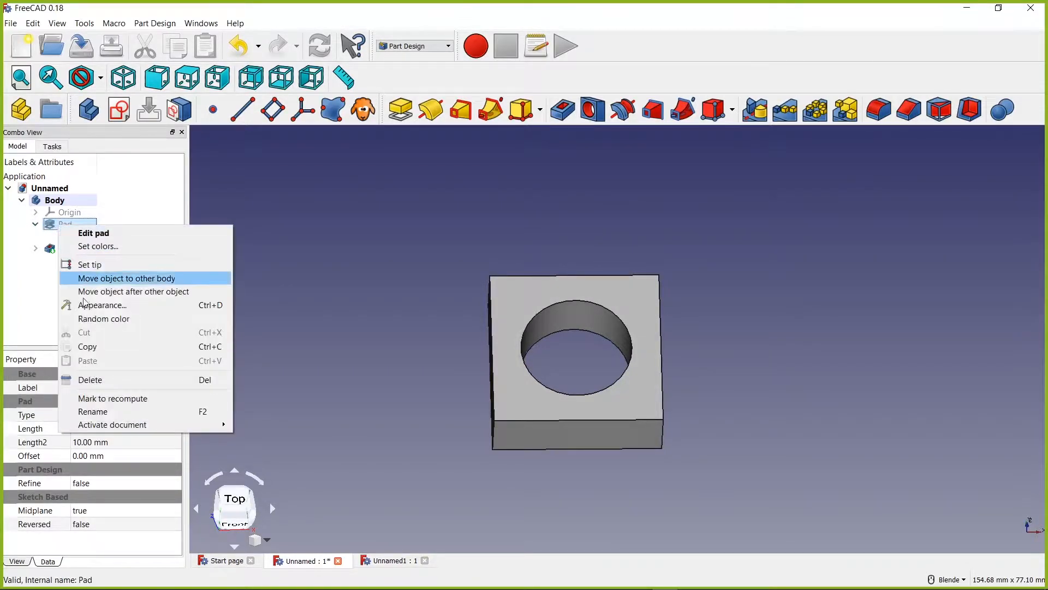
{"action": "left_click", "coordinate": [80, 379]}
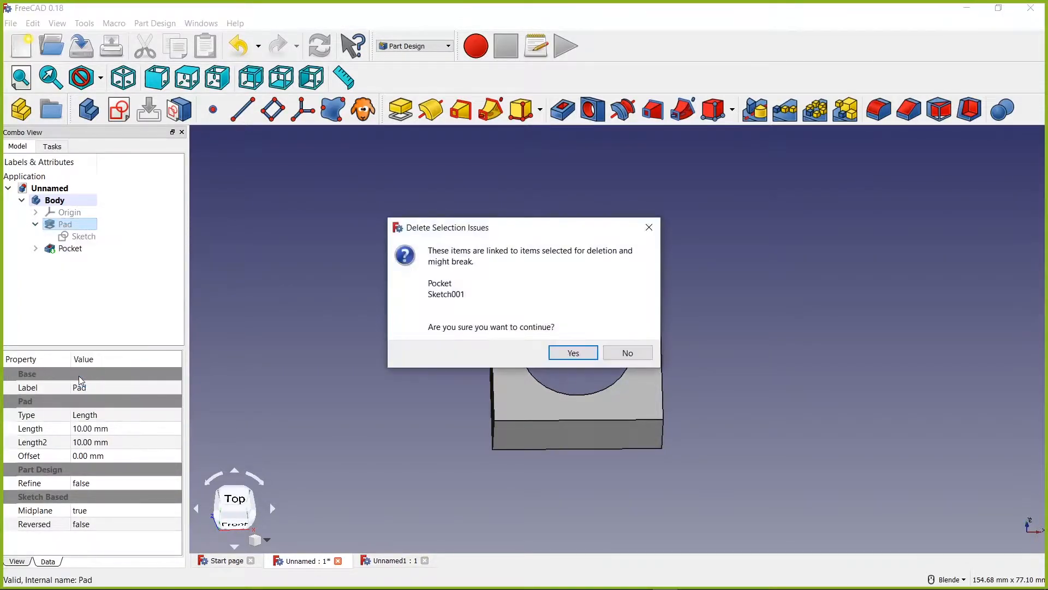
{"action": "left_click", "coordinate": [573, 353]}
- Delete the pocket and its circle sketch from the body
{"action": "left_click", "coordinate": [65, 236]}
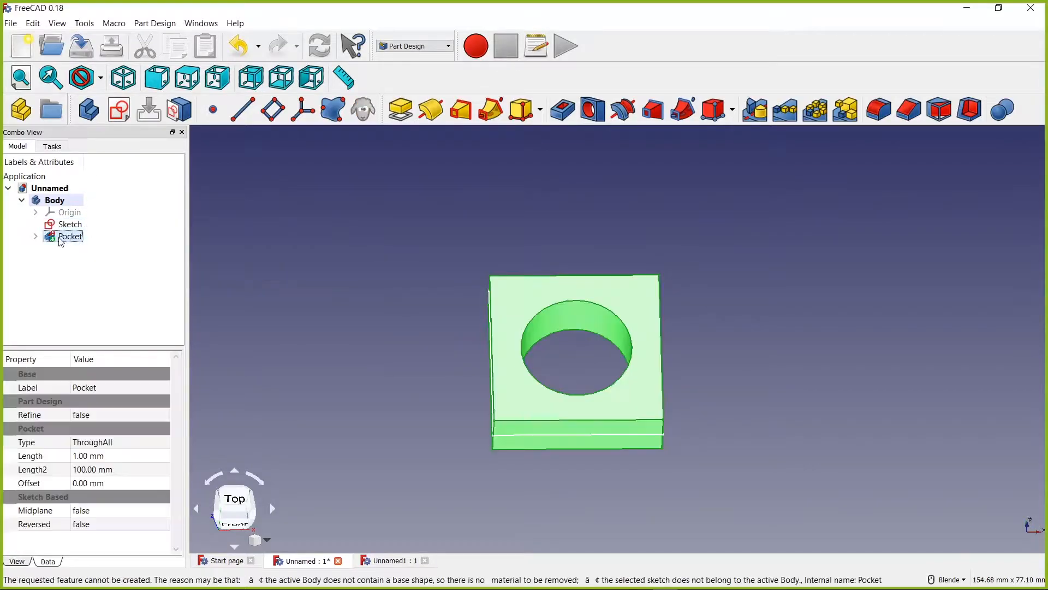
{"action": "right_click", "coordinate": [60, 241]}
{"action": "left_click", "coordinate": [96, 392]}
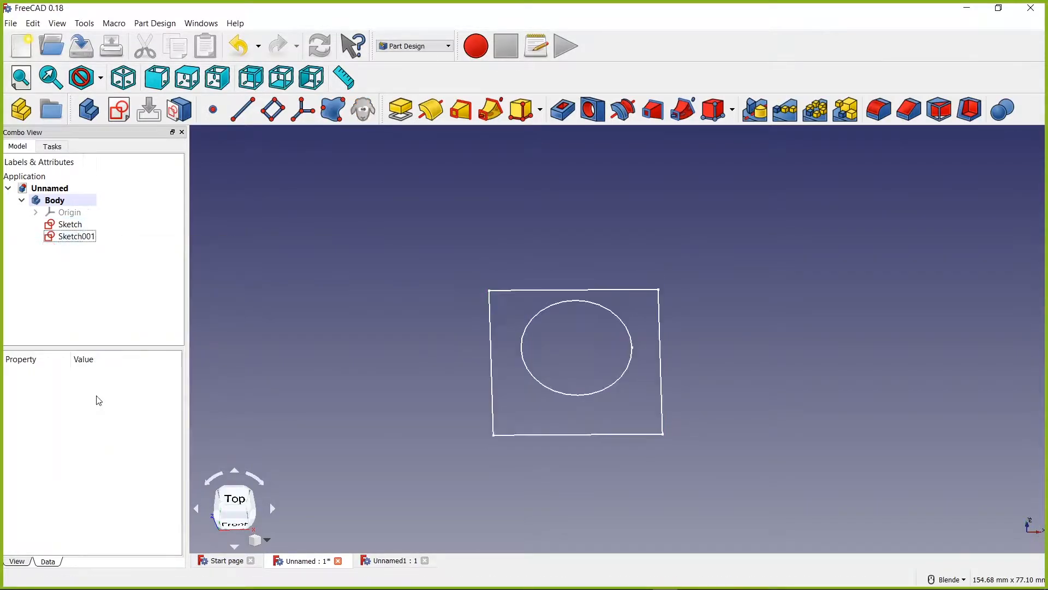
{"action": "mouse_move", "coordinate": [509, 327]}
{"action": "middle_mouse_down"}
{"action": "mouse_move", "coordinate": [559, 307]}
{"action": "mouse_move", "coordinate": [716, 302]}
{"action": "middle_mouse_up"}
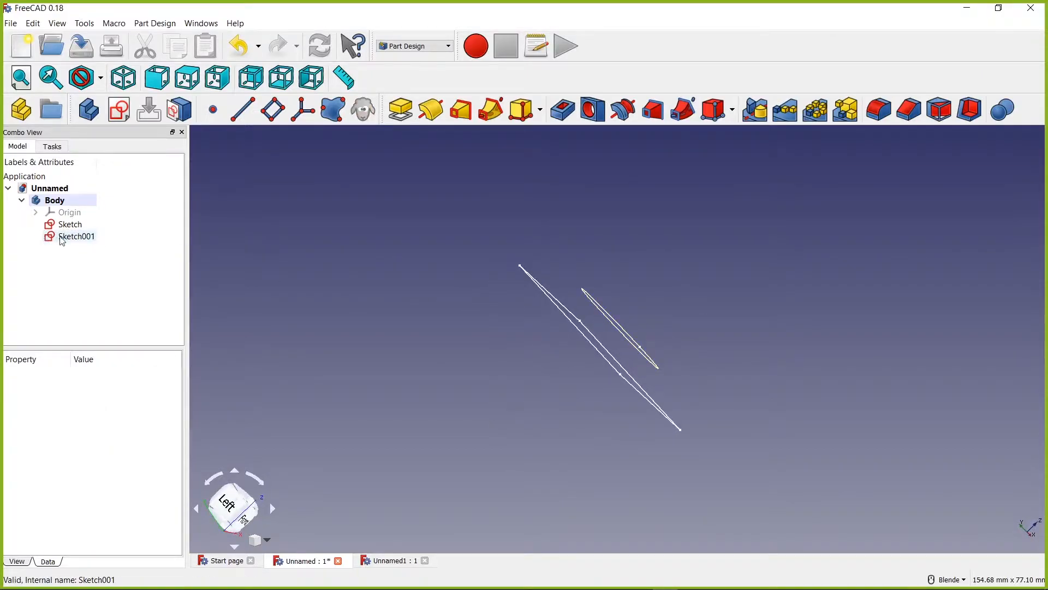
{"action": "right_click", "coordinate": [60, 236]}
{"action": "left_click", "coordinate": [97, 363]}
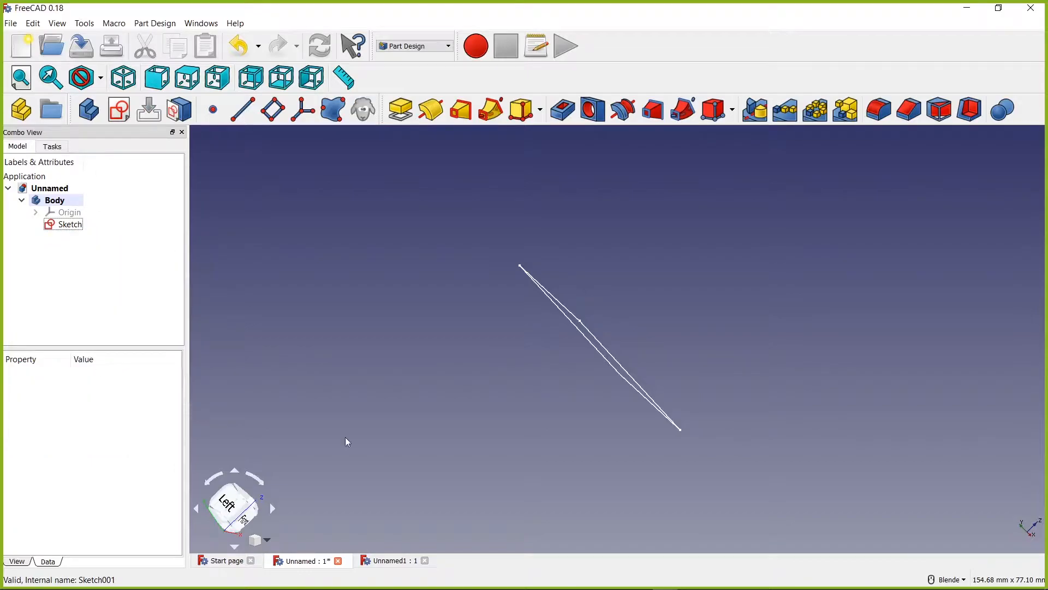
{"action": "mouse_move", "coordinate": [575, 327]}
{"action": "middle_mouse_down"}
{"action": "mouse_move", "coordinate": [533, 363]}
{"action": "mouse_move", "coordinate": [511, 321]}
{"action": "mouse_move", "coordinate": [466, 375]}
{"action": "middle_mouse_up"}
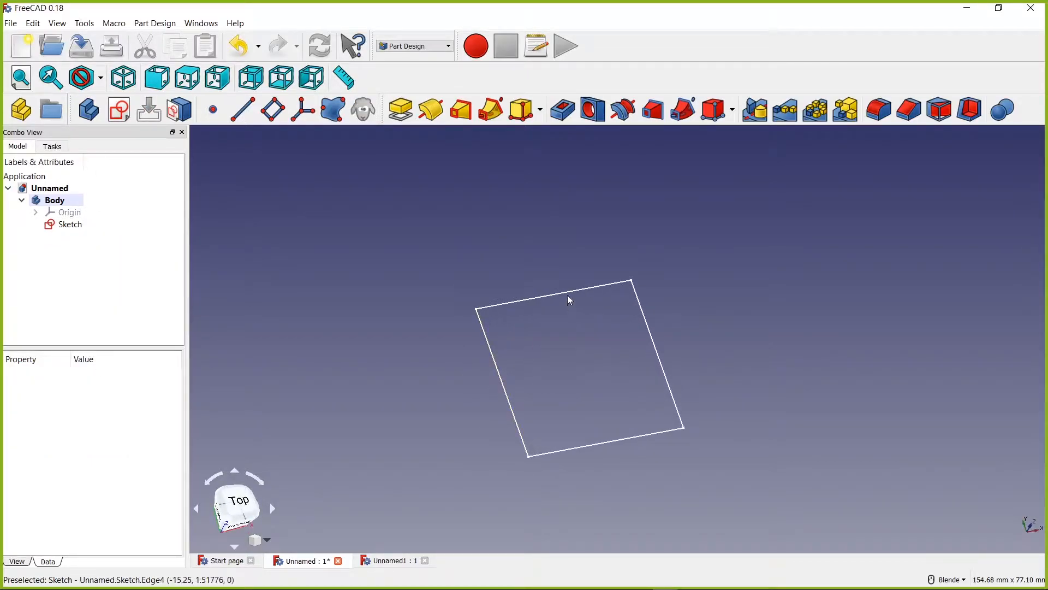
{"action": "mouse_move", "coordinate": [566, 348]}
{"action": "middle_mouse_down"}
{"action": "mouse_move", "coordinate": [582, 271]}
{"action": "mouse_move", "coordinate": [564, 321]}
{"action": "mouse_move", "coordinate": [535, 284]}
{"action": "middle_mouse_up"}
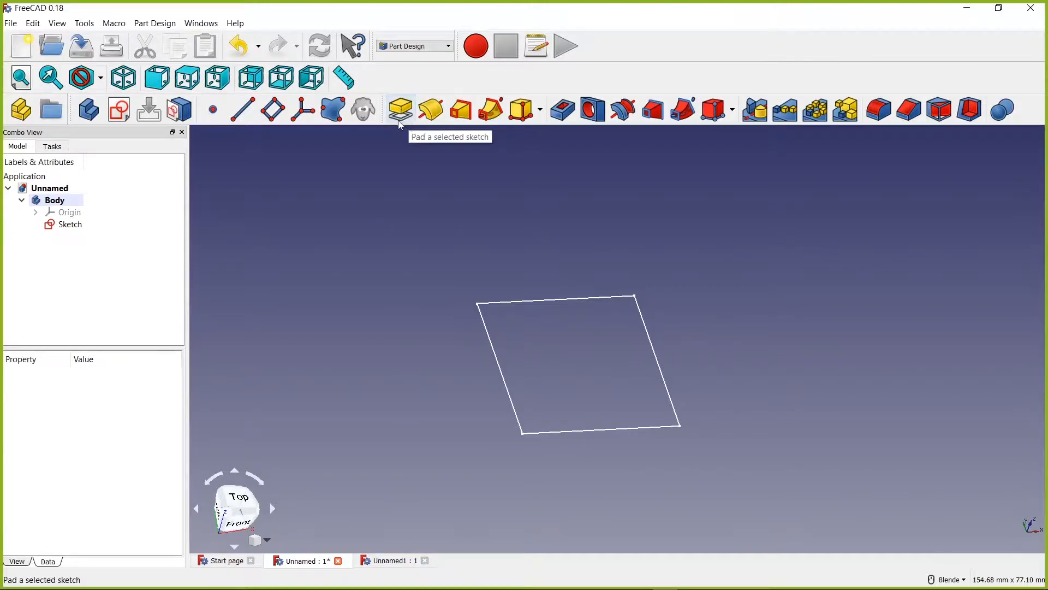
- Create a second body in the document
{"action": "left_click", "coordinate": [72, 225]}
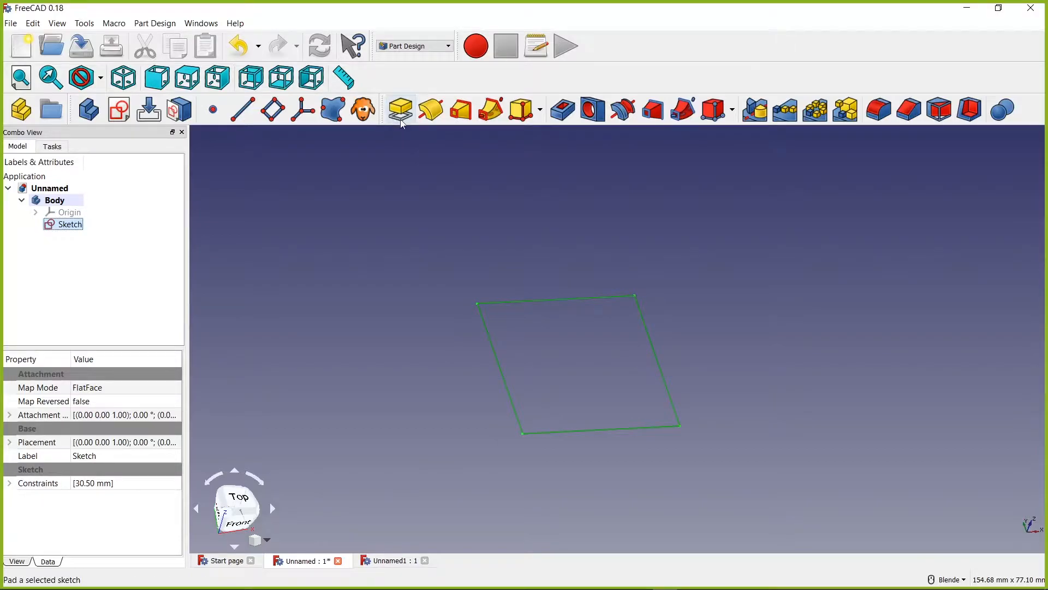
{"action": "left_click", "coordinate": [442, 239]}
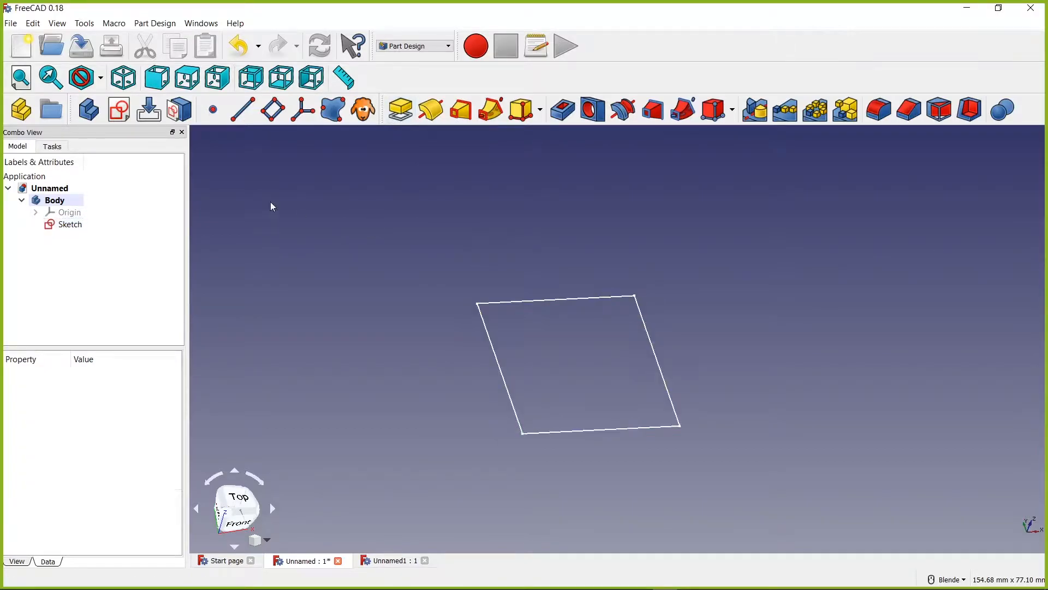
{"action": "left_click", "coordinate": [60, 149]}
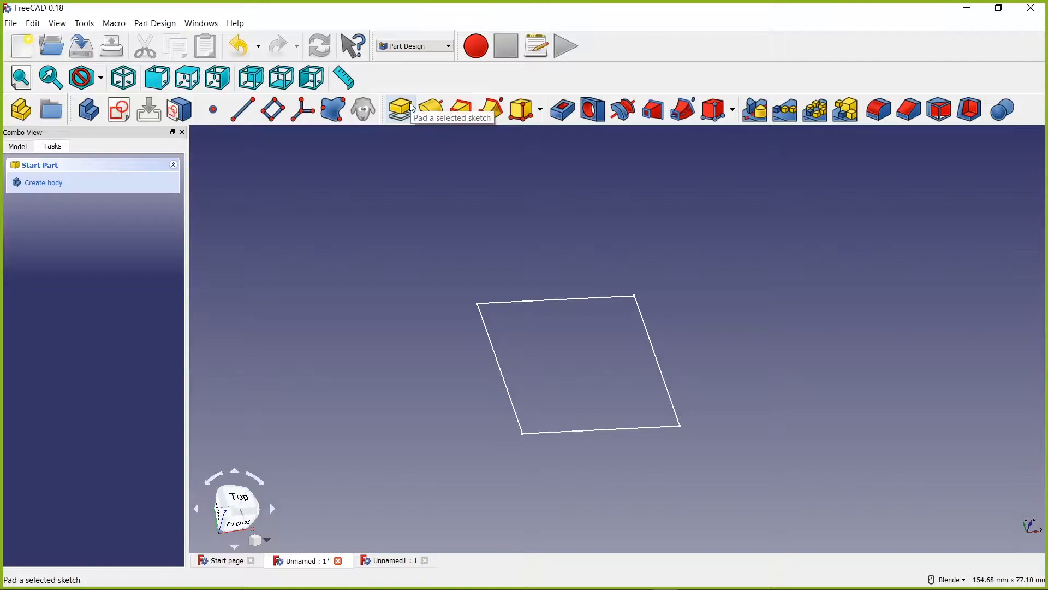
{"action": "left_click", "coordinate": [48, 185]}
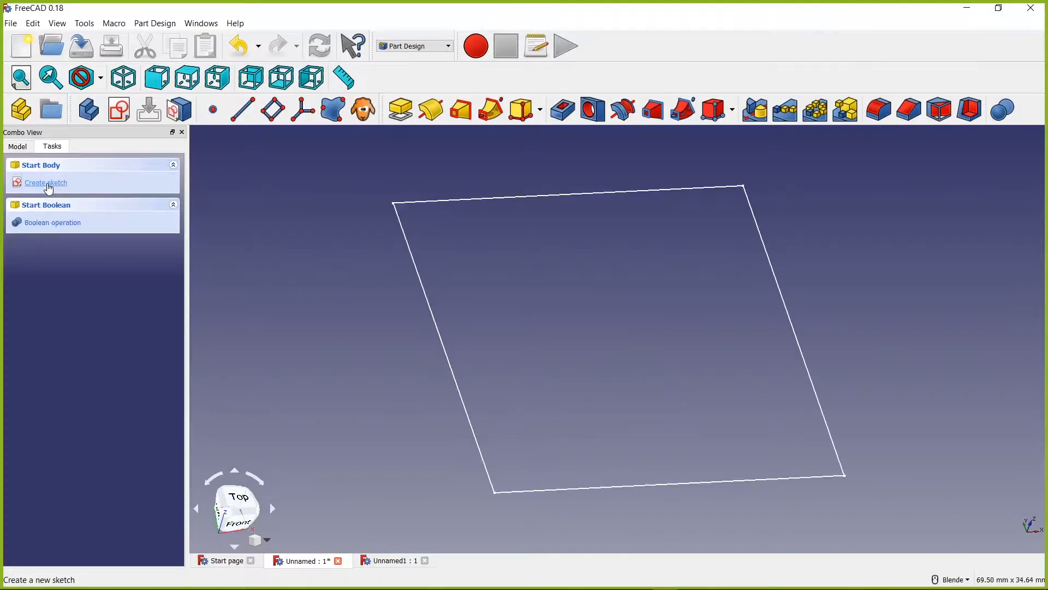
- Try to pad with the empty second body active
{"action": "left_click", "coordinate": [18, 148]}
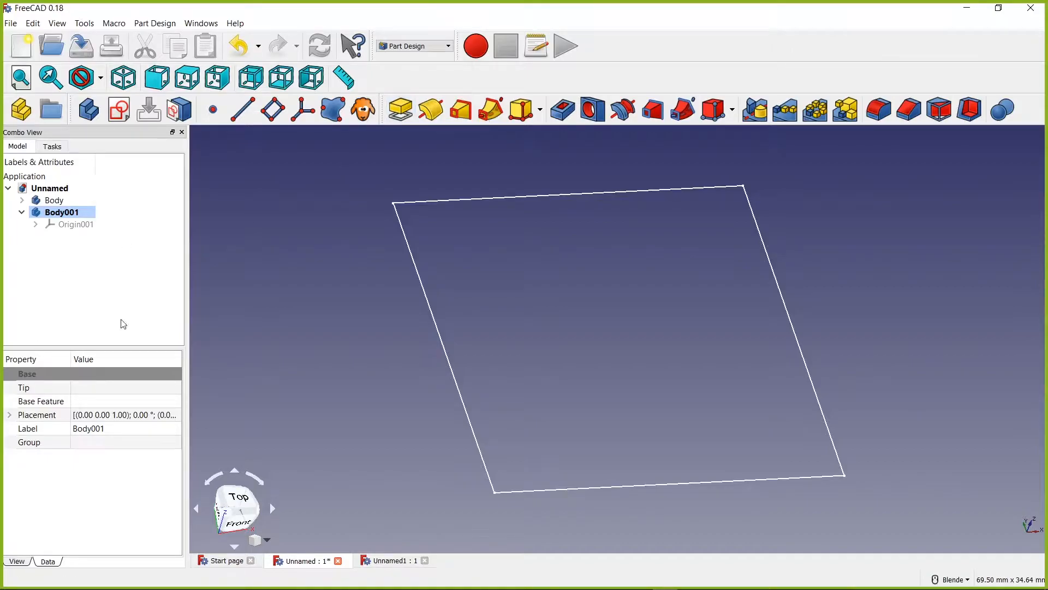
{"action": "left_click", "coordinate": [52, 146]}
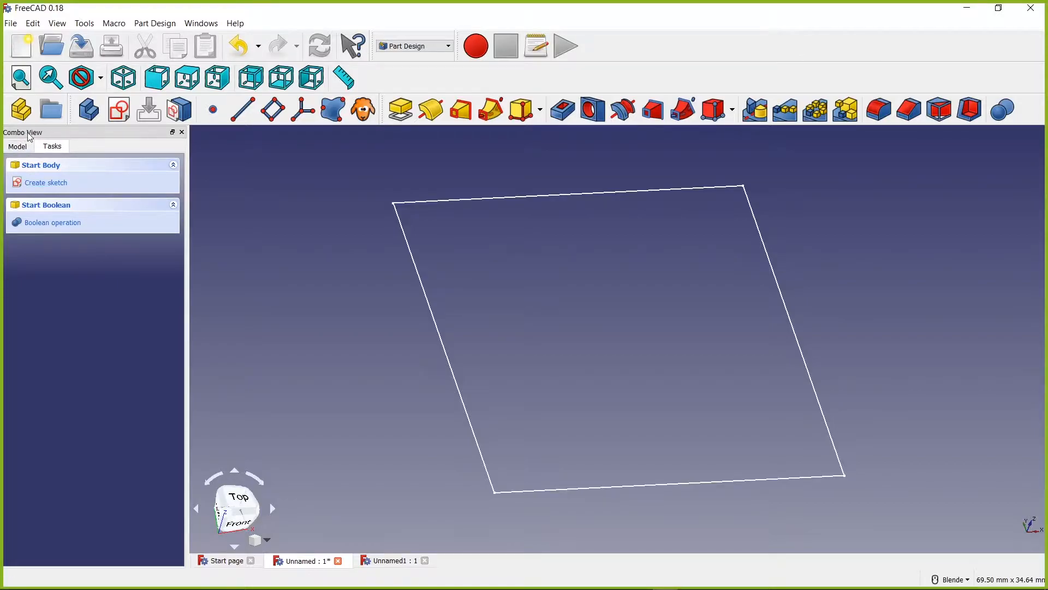
{"action": "left_click", "coordinate": [18, 146]}
{"action": "left_click", "coordinate": [53, 148]}
{"action": "left_click", "coordinate": [18, 147]}
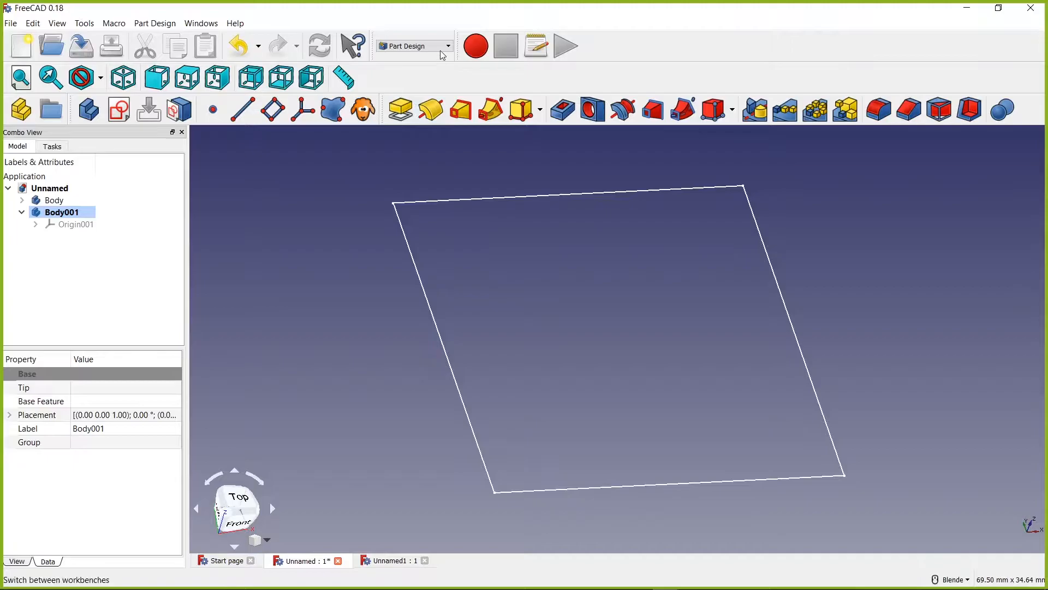
{"action": "left_click", "coordinate": [407, 110]}
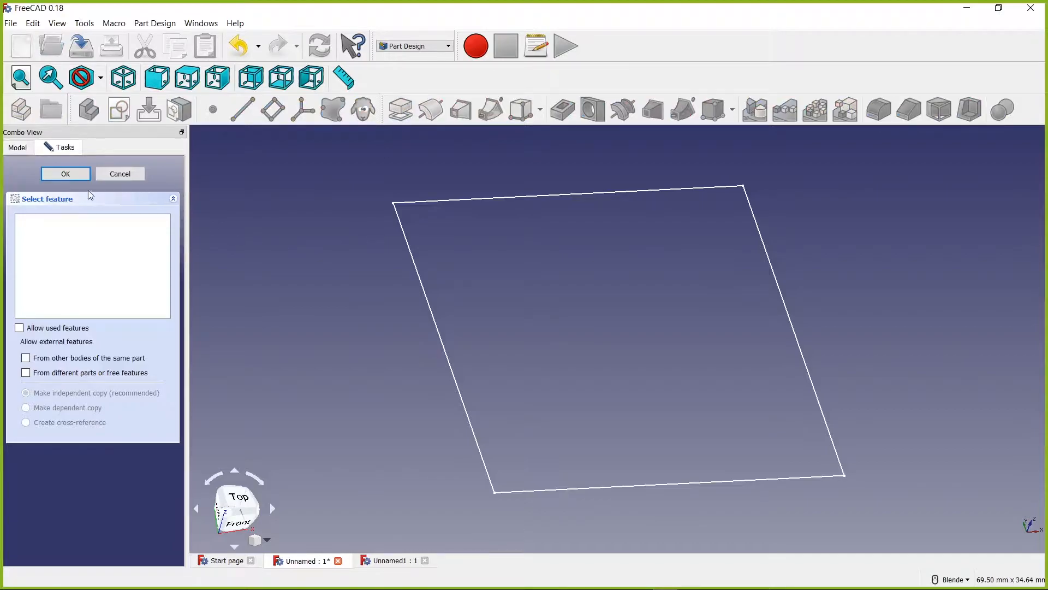
{"action": "left_click", "coordinate": [115, 175]}
- Delete the empty second body from the model tree
{"action": "left_click", "coordinate": [57, 224]}
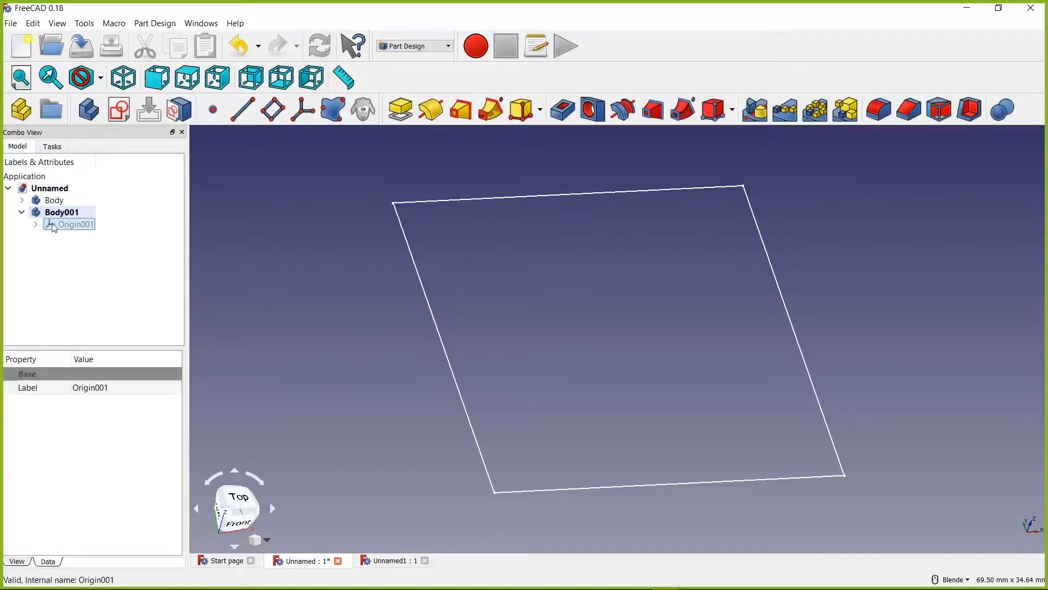
{"action": "left_click", "coordinate": [36, 225]}
{"action": "left_click", "coordinate": [22, 213]}
{"action": "left_click", "coordinate": [22, 212]}
{"action": "left_click", "coordinate": [22, 213]}
{"action": "right_click", "coordinate": [41, 214]}
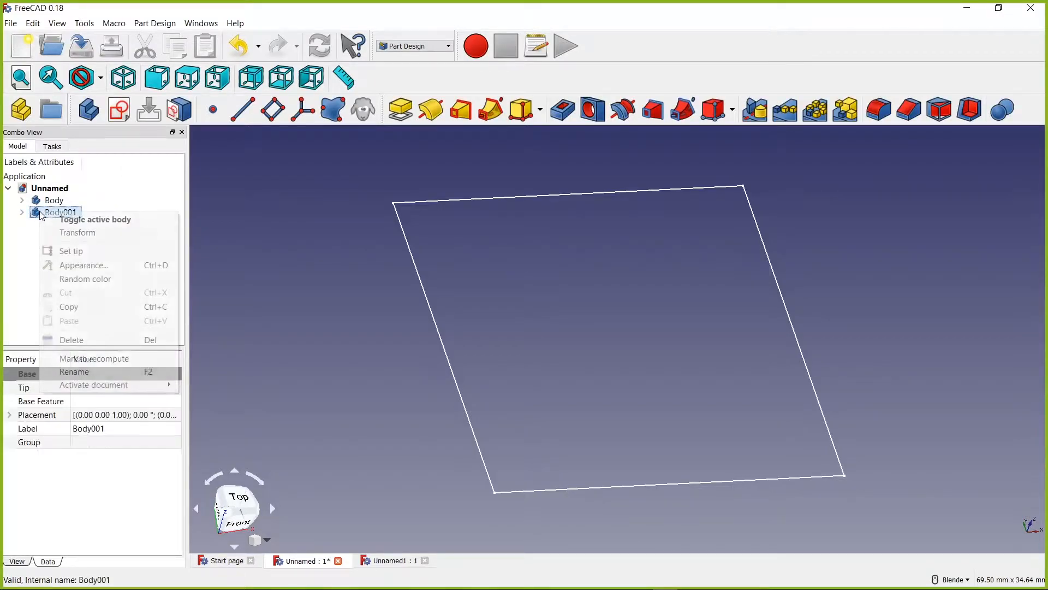
{"action": "left_click", "coordinate": [87, 340]}
- Open the square sketch in the remaining body for a check and close it again
{"action": "left_click", "coordinate": [22, 200]}
{"action": "right_click", "coordinate": [59, 226]}
{"action": "left_click", "coordinate": [84, 210]}
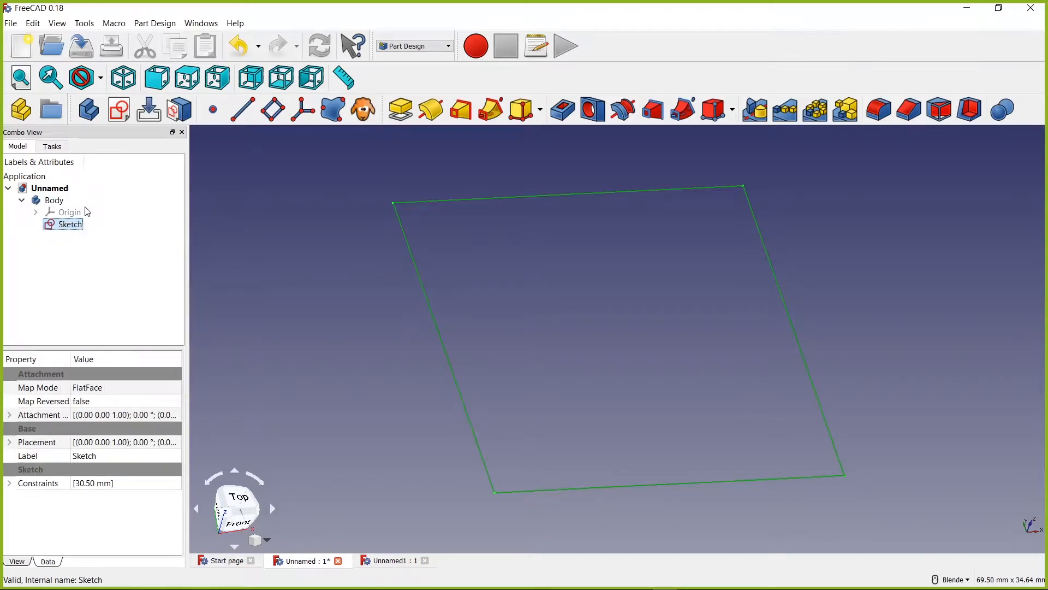
{"action": "double_click", "coordinate": [59, 226]}
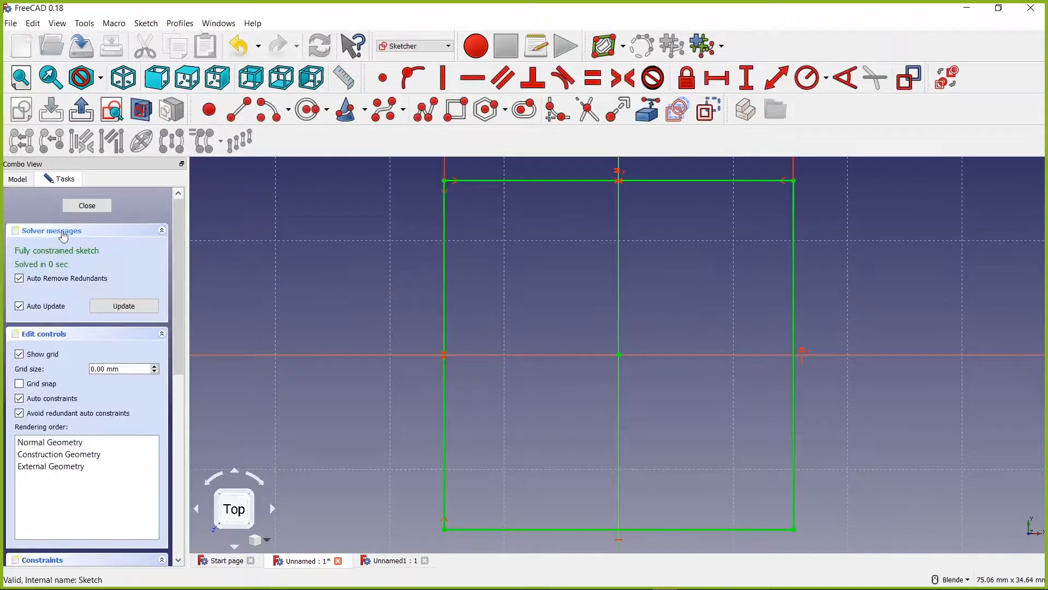
{"action": "left_click", "coordinate": [73, 205]}
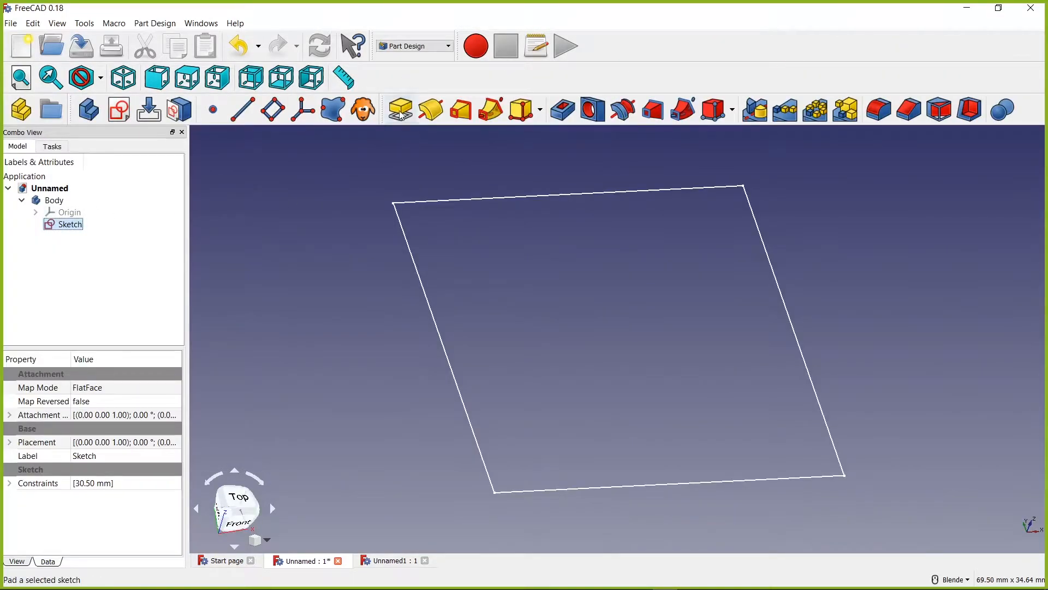
- Pad the square sketch using the Dimension type with a length of 10 mm
{"action": "left_click", "coordinate": [401, 111]}
{"action": "scroll", "coordinate": [567, 246], "scroll_direction": "down", "scroll_amount": 5}
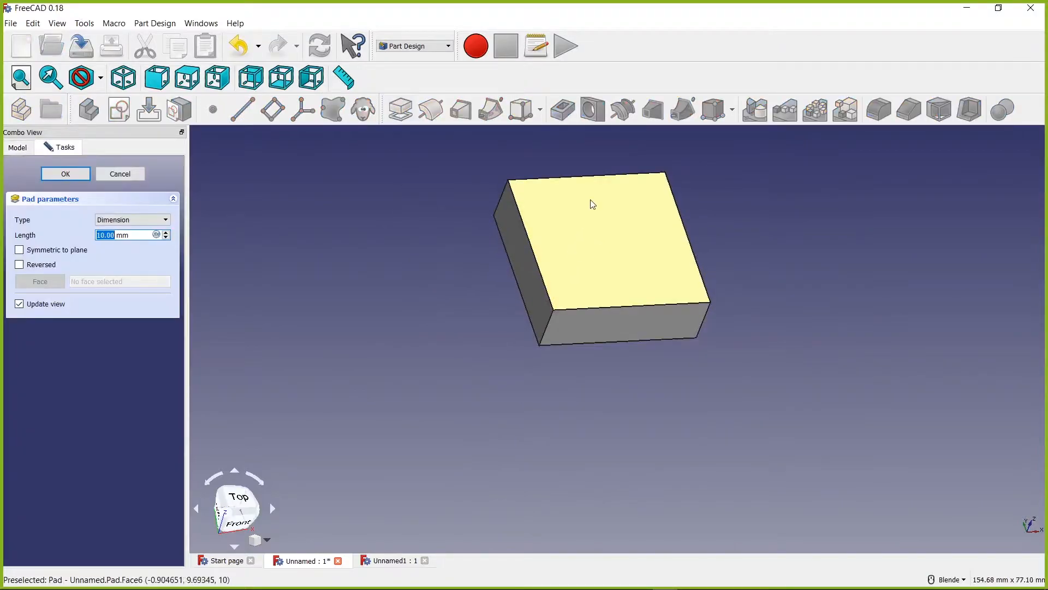
{"action": "middle_click_drag", "start_coordinate": [566, 244], "coordinate": [524, 318], "text": "shift"}
{"action": "left_click", "coordinate": [509, 339]}
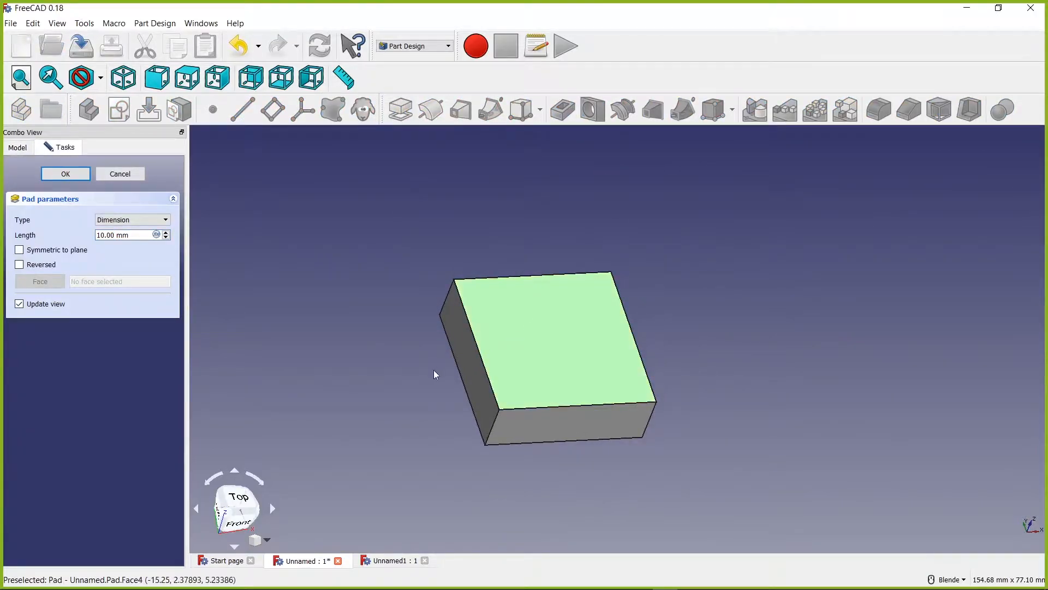
{"action": "scroll", "coordinate": [499, 346], "scroll_direction": "up", "scroll_amount": 2}
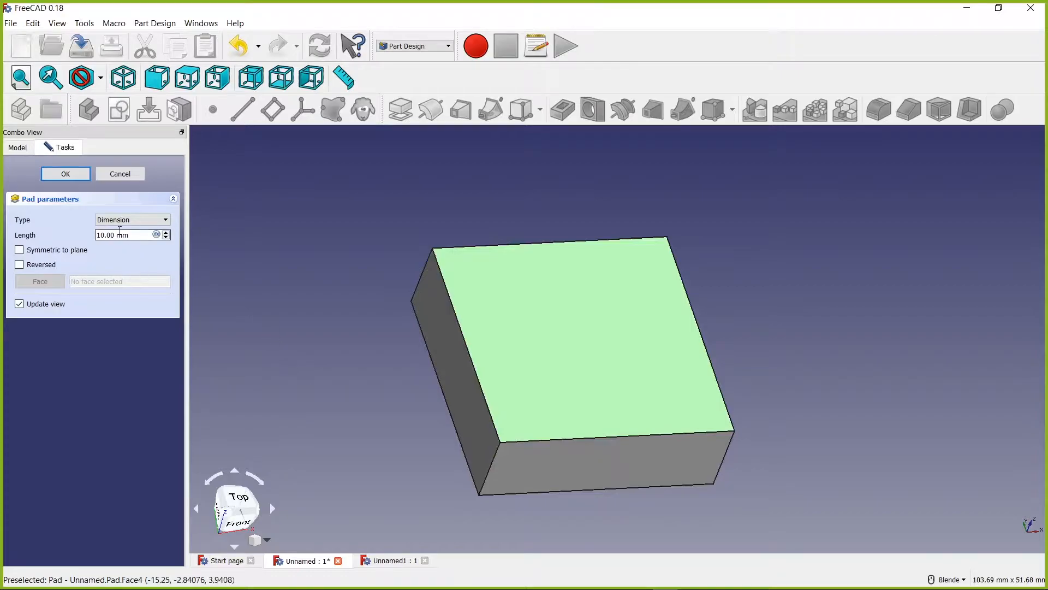
{"action": "left_click", "coordinate": [66, 173]}
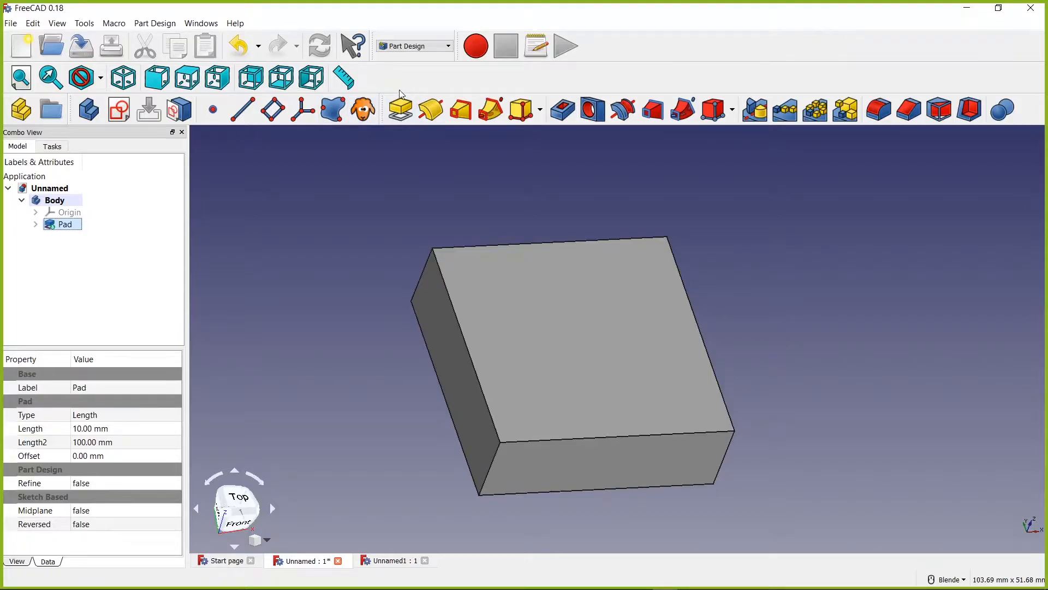
- Create another new document and start a sketch on the XY plane
{"action": "left_click", "coordinate": [23, 48]}
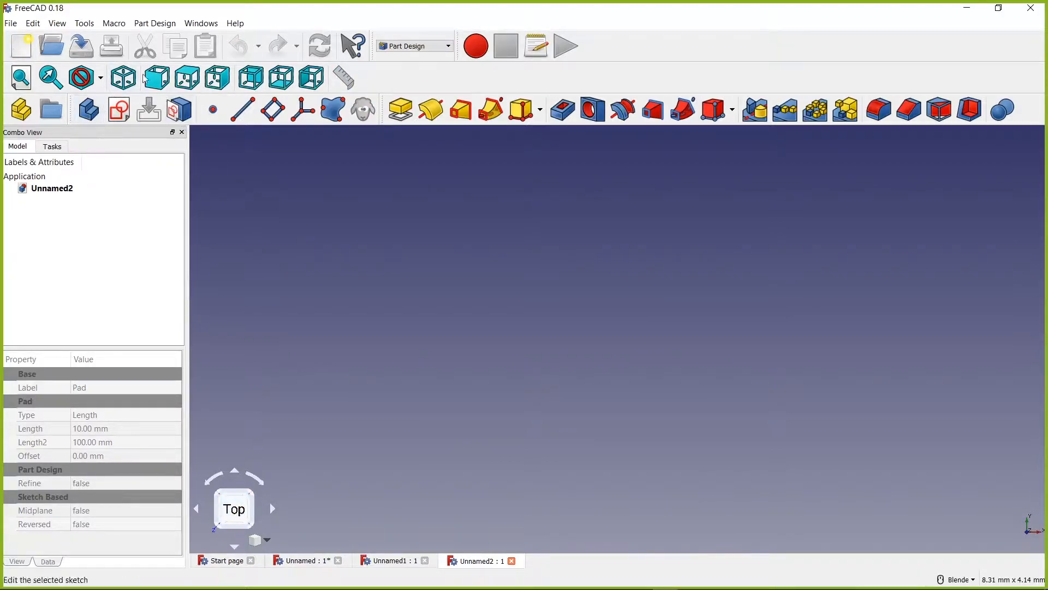
{"action": "left_click", "coordinate": [119, 108]}
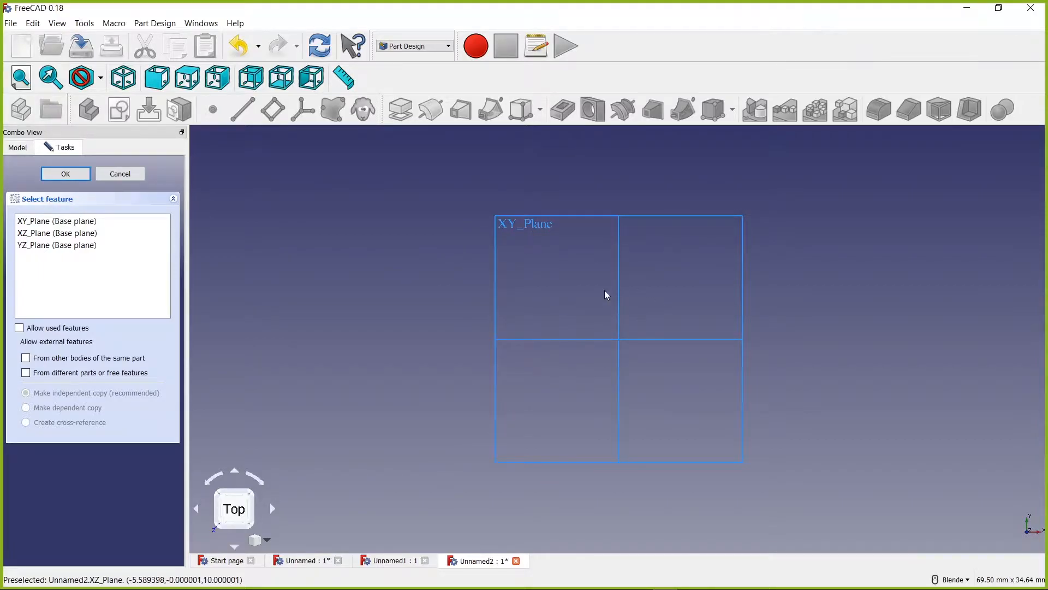
{"action": "left_click", "coordinate": [68, 221]}
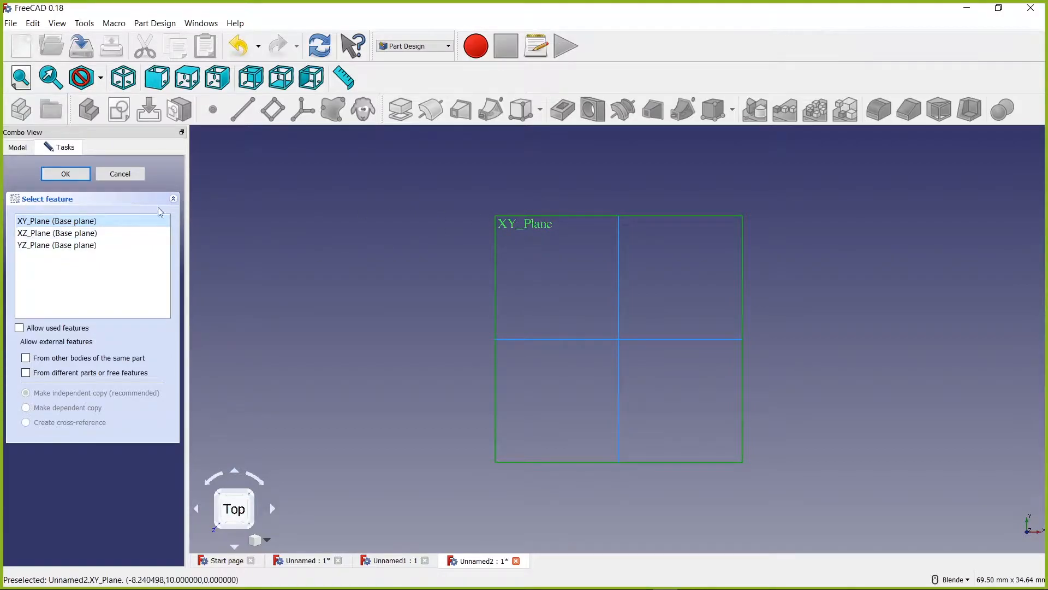
{"action": "left_click", "coordinate": [66, 174]}
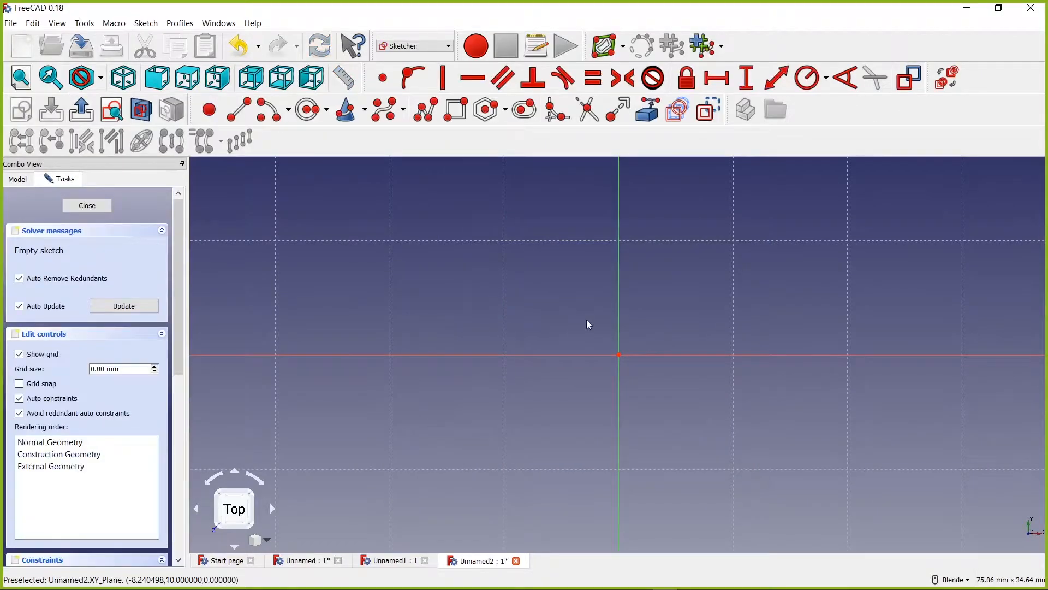
- Switch the empty sketch's geometry tools to construction mode
{"action": "scroll", "coordinate": [688, 298], "scroll_direction": "down", "scroll_amount": 5}
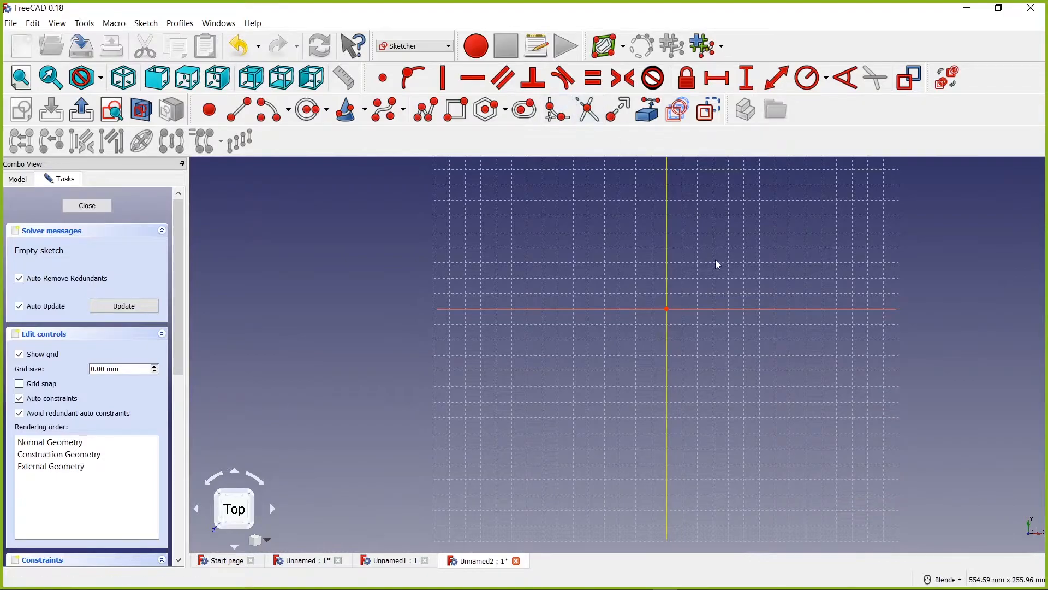
{"action": "mouse_move", "coordinate": [693, 267]}
{"action": "middle_mouse_down", "text": "shift"}
{"action": "mouse_move", "coordinate": [538, 292]}
{"action": "mouse_move", "coordinate": [532, 303]}
{"action": "middle_mouse_up", "text": "shift"}
{"action": "right_click", "coordinate": [532, 304]}
{"action": "left_click", "coordinate": [431, 311]}
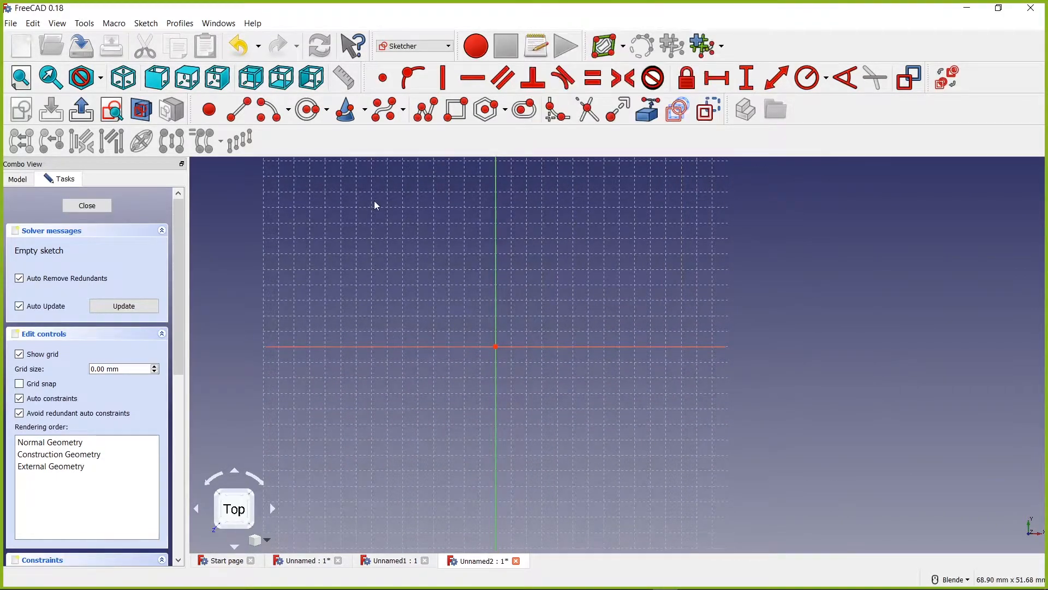
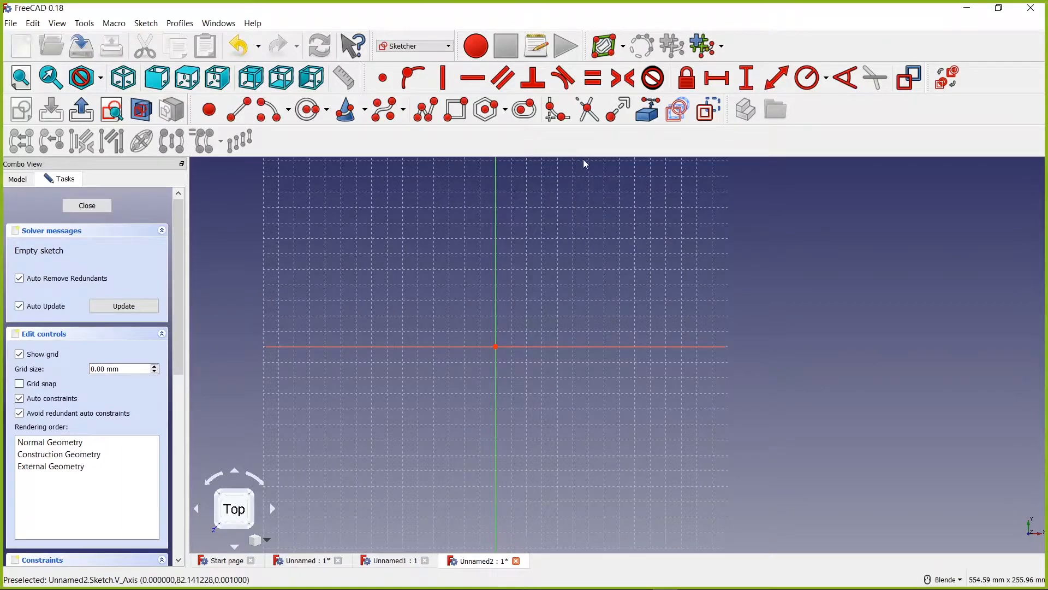
{"action": "left_click", "coordinate": [711, 113]}
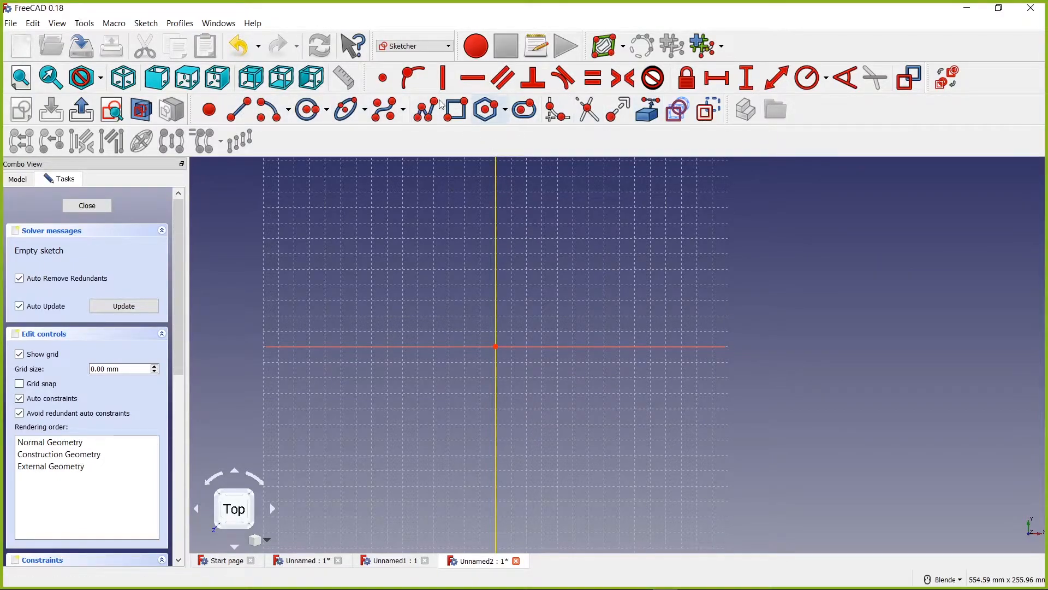
- Draw a construction rectangle enclosing the sketch origin
{"action": "left_click", "coordinate": [456, 109]}
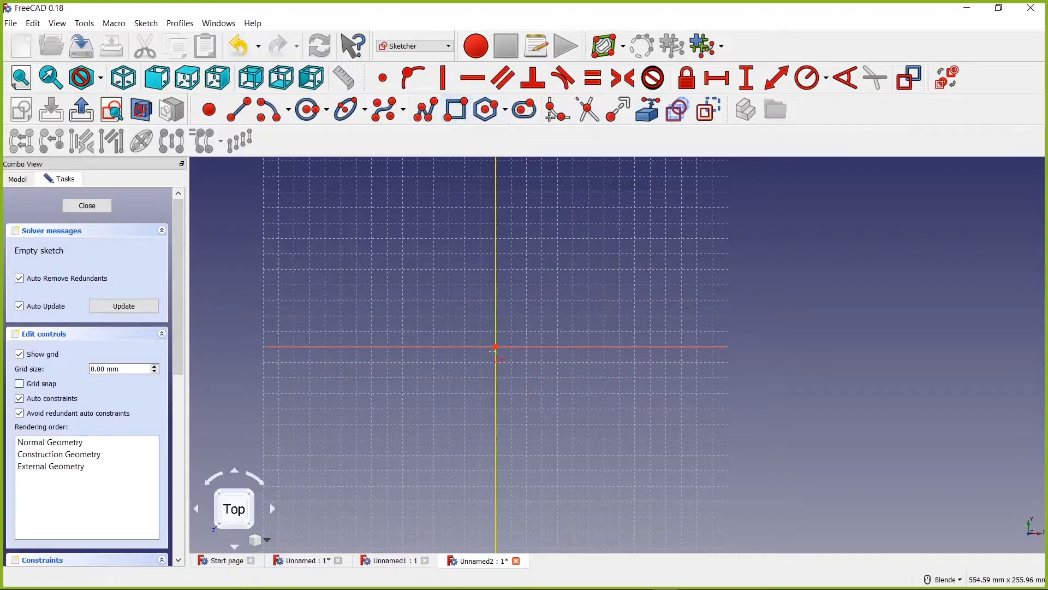
{"action": "left_click", "coordinate": [469, 306]}
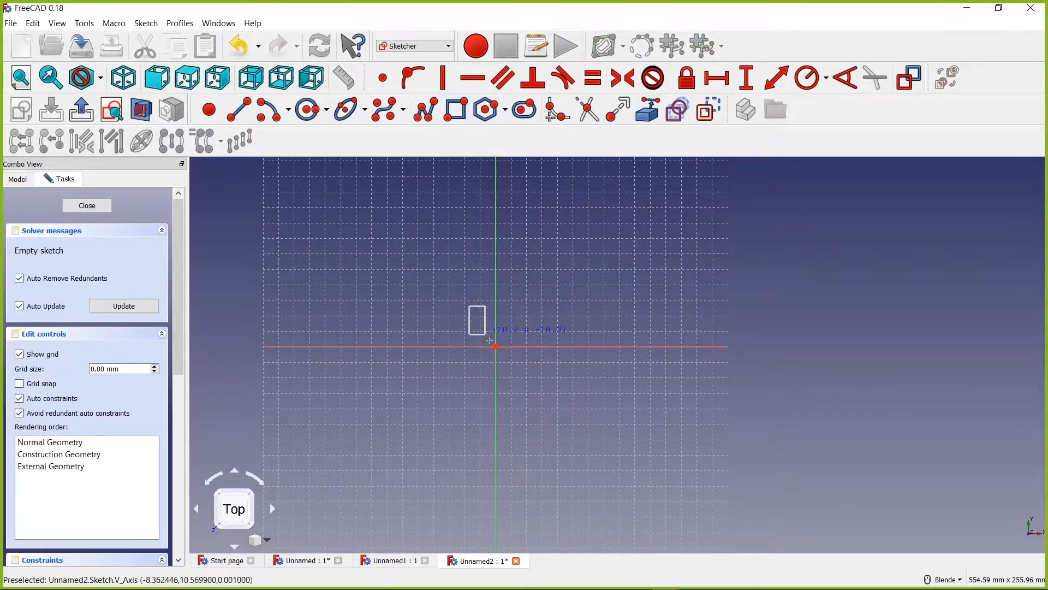
{"action": "left_click", "coordinate": [531, 391]}
{"action": "scroll", "coordinate": [560, 325], "scroll_direction": "up", "scroll_amount": 2}
{"action": "key", "text": "Escape"}
{"action": "scroll", "coordinate": [465, 292], "scroll_direction": "up", "scroll_amount": 2}
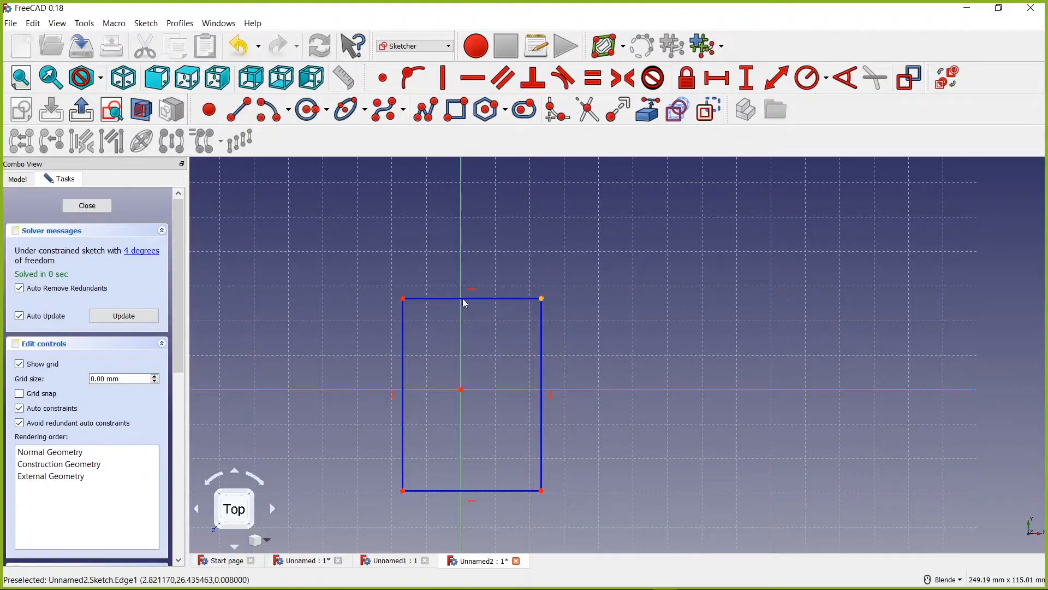
- Constrain the construction rectangle to be symmetric about both the vertical and the horizontal axis
{"action": "left_click", "coordinate": [403, 299]}
{"action": "left_click", "coordinate": [543, 300]}
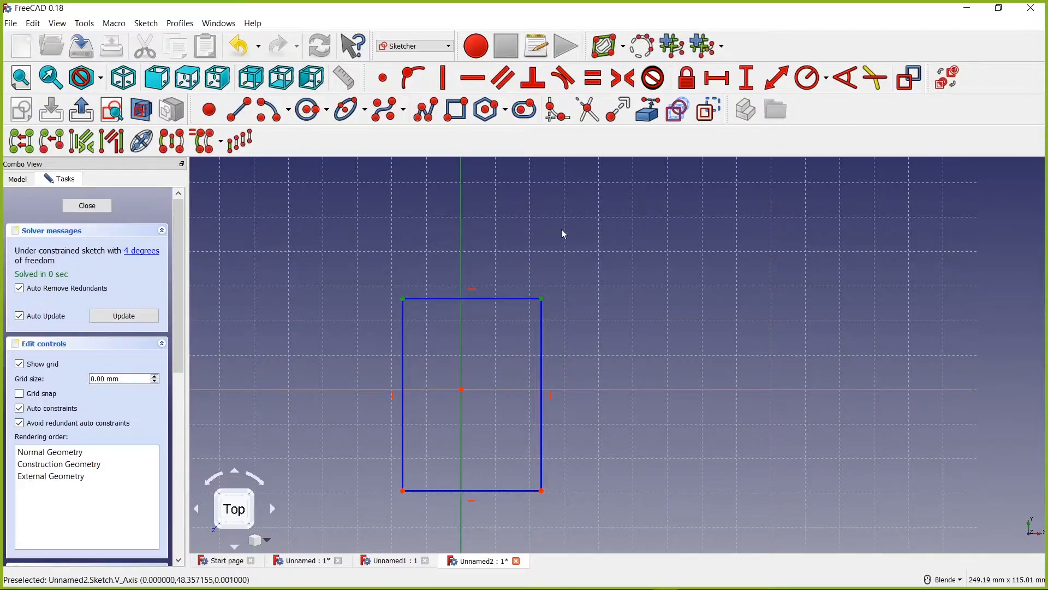
{"action": "left_click", "coordinate": [629, 79]}
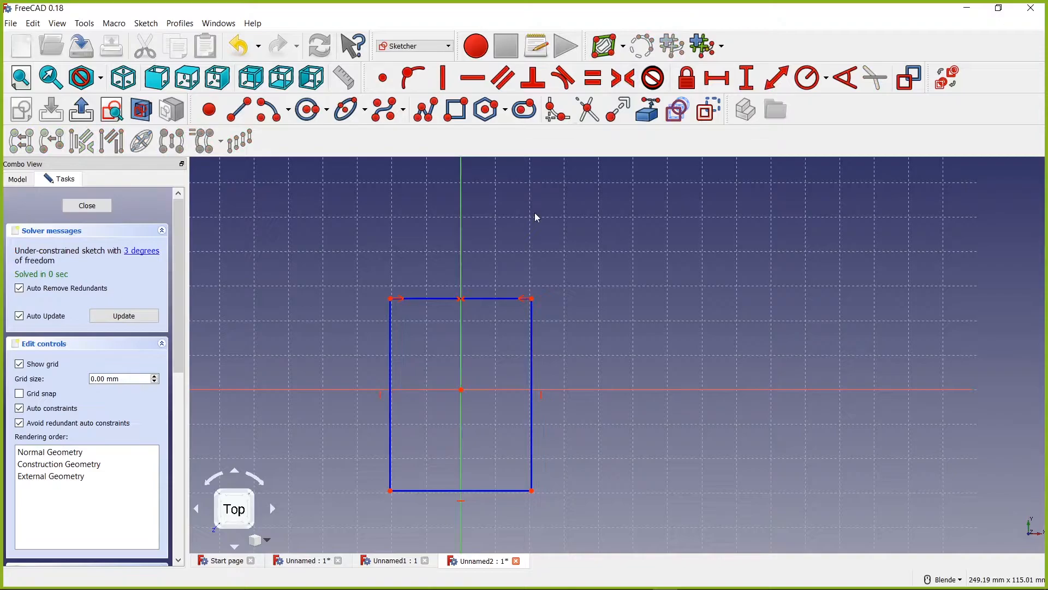
{"action": "left_click", "coordinate": [390, 491]}
{"action": "left_click", "coordinate": [395, 301]}
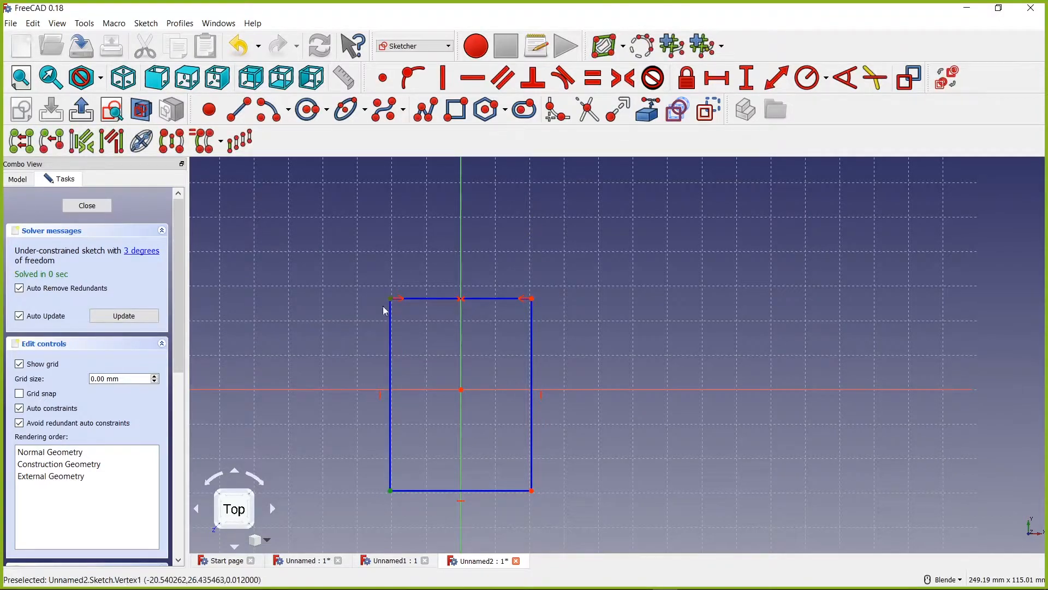
{"action": "left_click", "coordinate": [346, 389]}
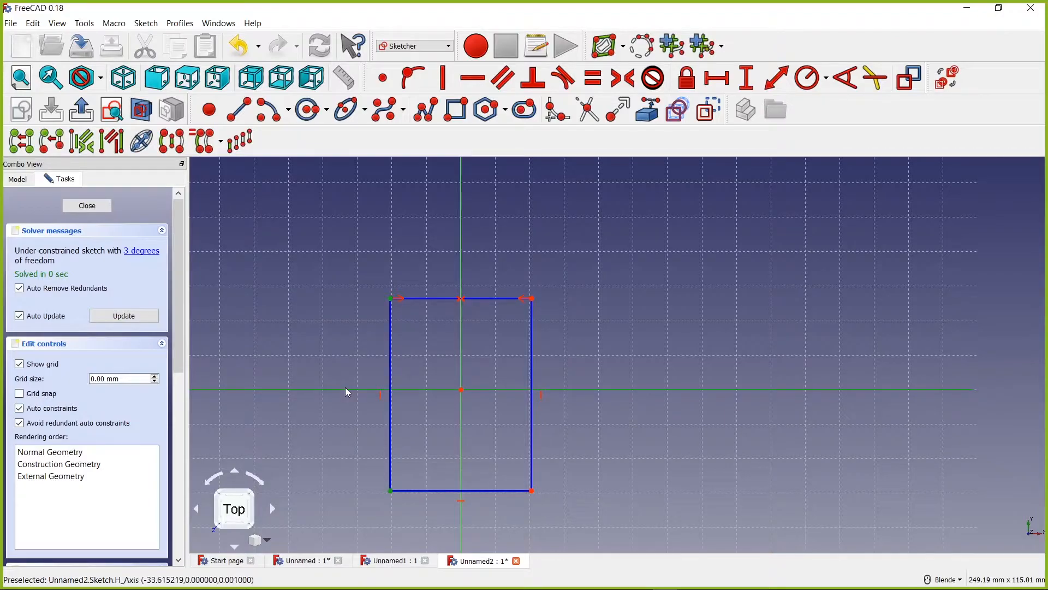
{"action": "key", "text": "s"}
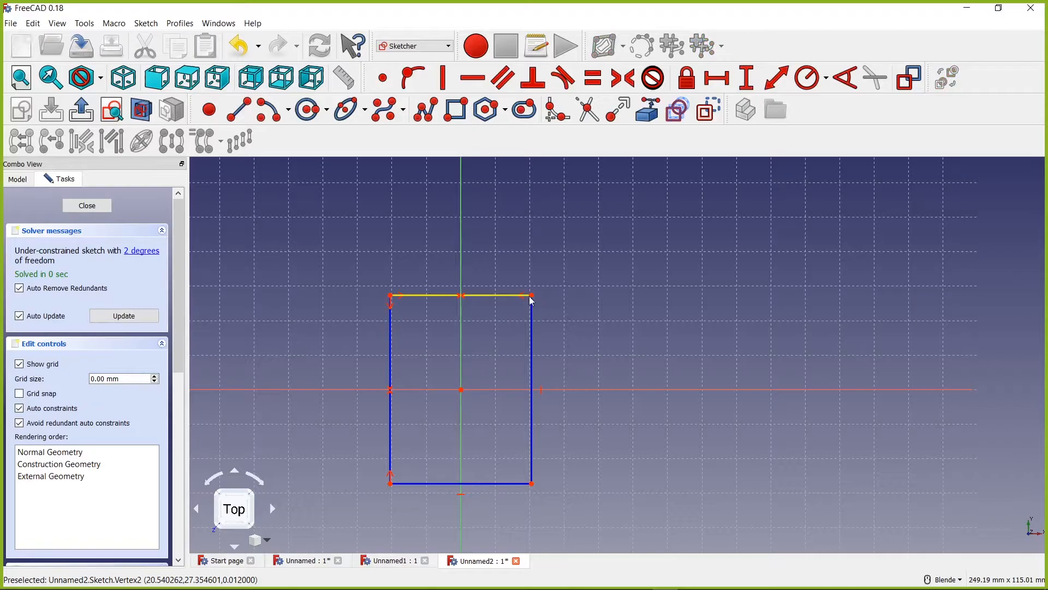
- Widen the construction rectangle by its upper-right corner and constrain its top and right edges to equal length
{"action": "left_click_drag", "start_coordinate": [533, 296], "coordinate": [562, 301]}
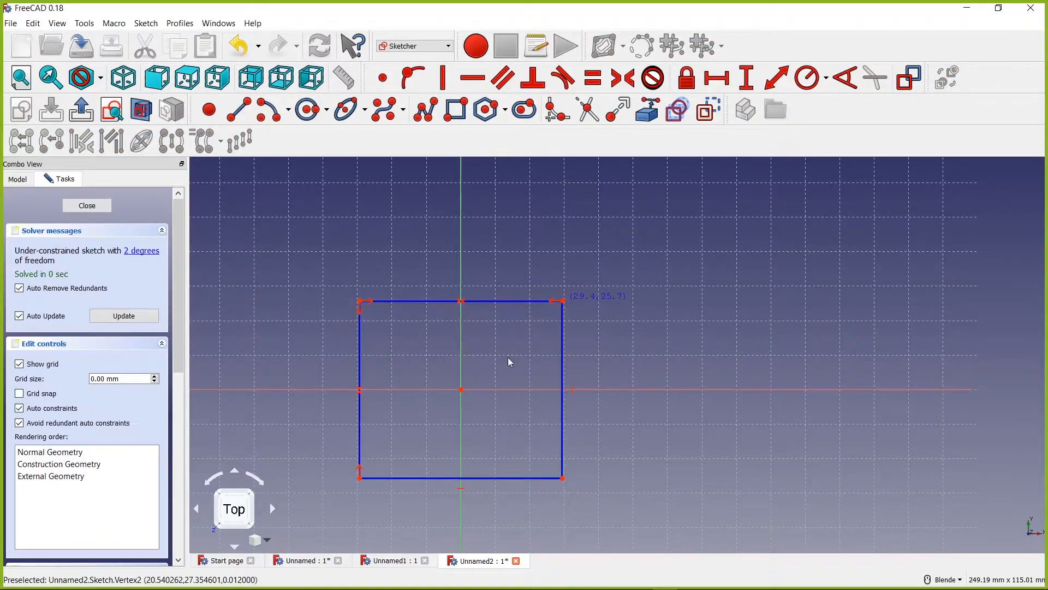
{"action": "left_click", "coordinate": [484, 300]}
{"action": "left_click", "coordinate": [563, 343]}
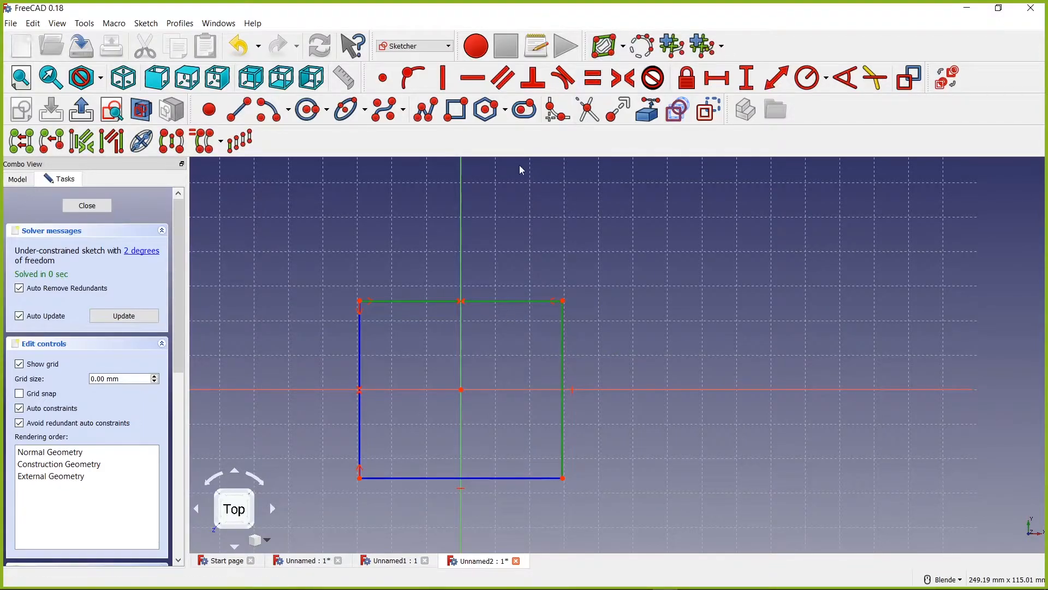
{"action": "left_click", "coordinate": [458, 229]}
{"action": "key", "text": "s"}
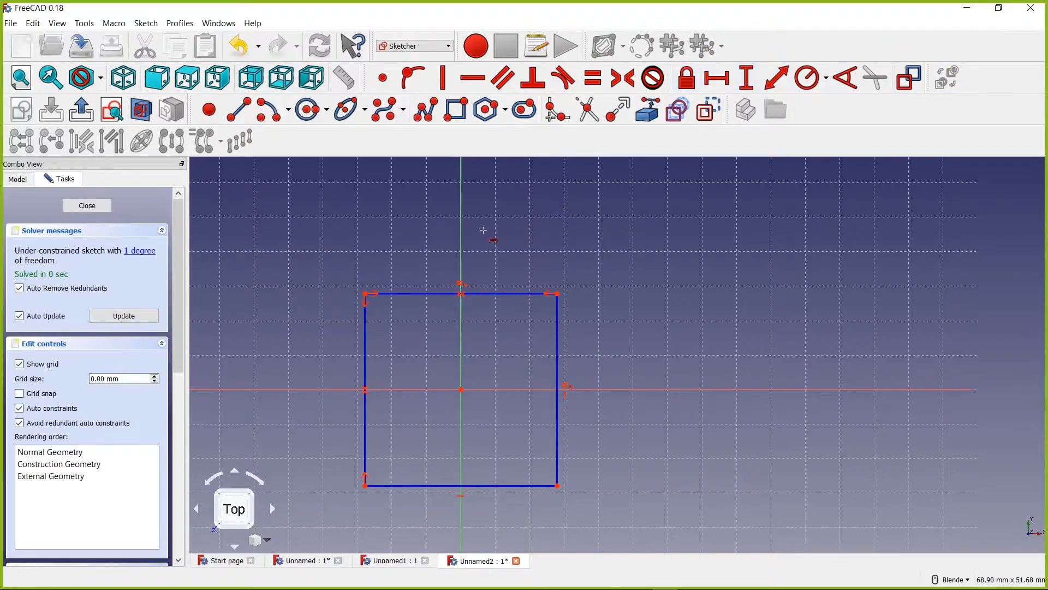
- Dimension the construction square's top edge with a horizontal distance of 30.5 mm
{"action": "left_click", "coordinate": [415, 294]}
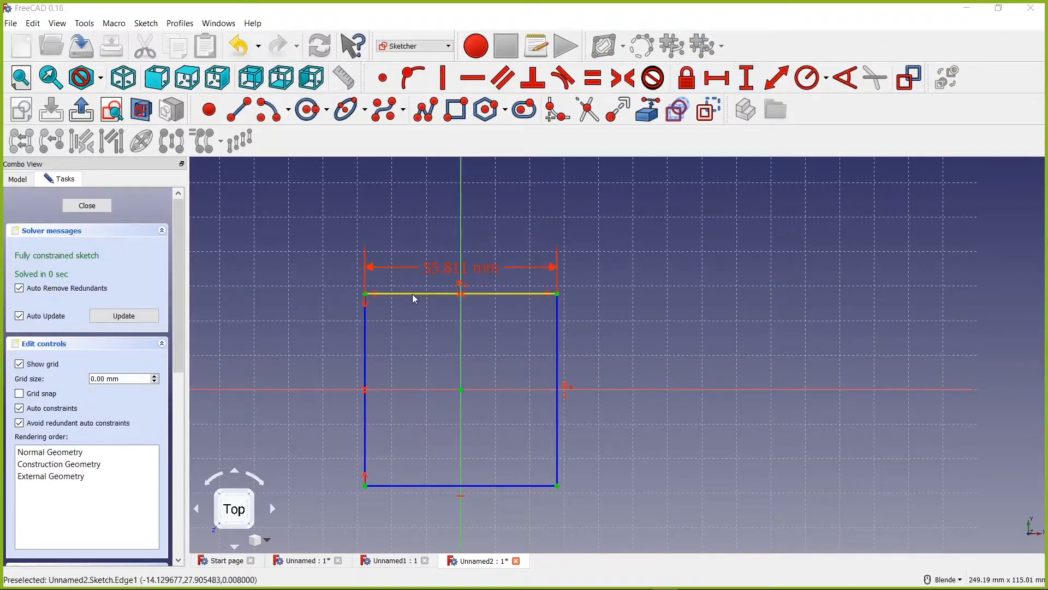
{"action": "type", "text": "30.5"}
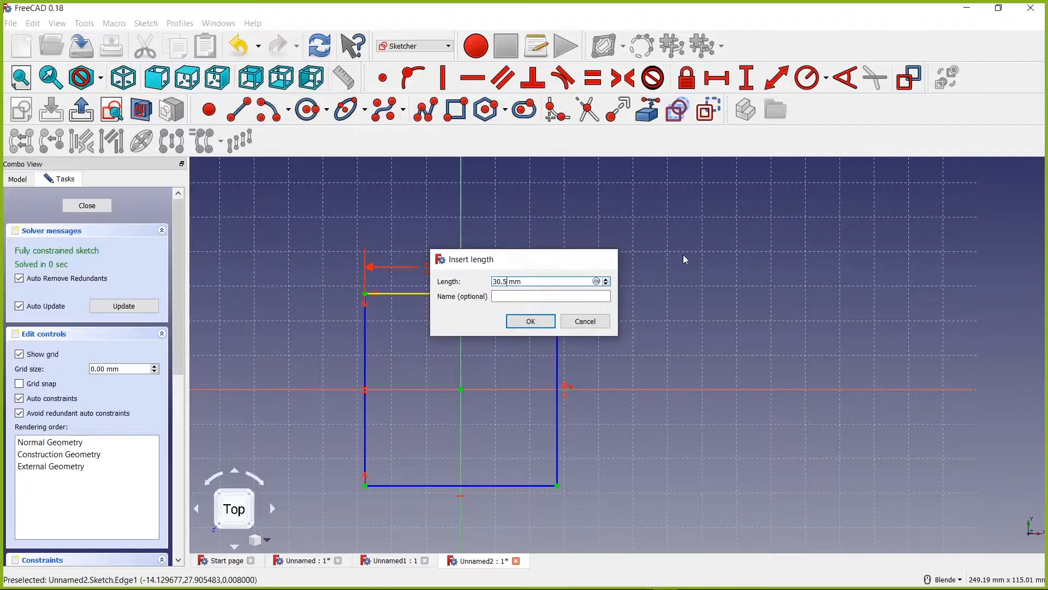
{"action": "key", "text": "Return"}
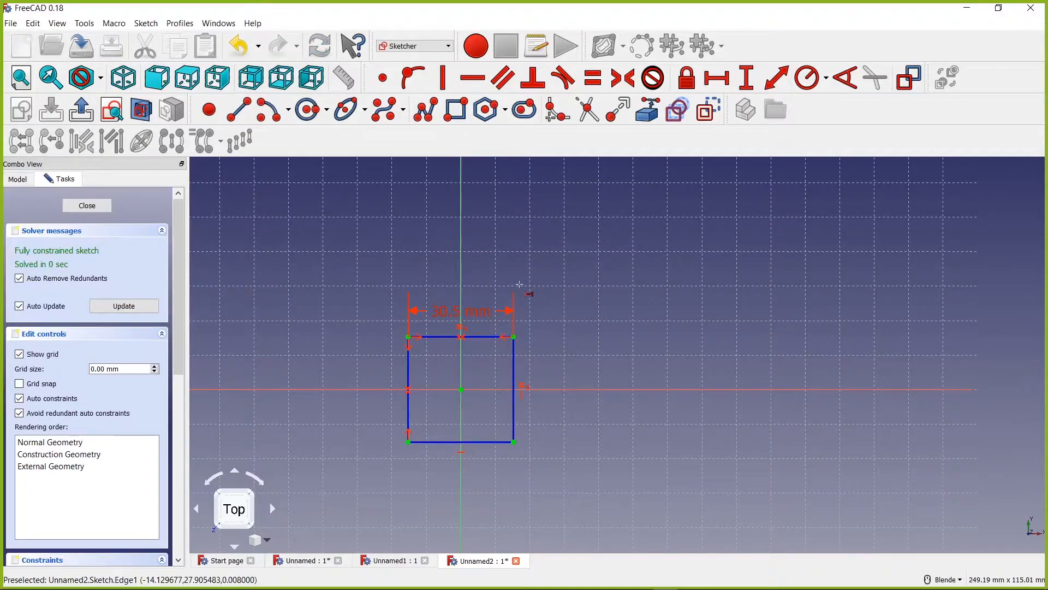
{"action": "right_click", "coordinate": [486, 264]}
{"action": "scroll", "coordinate": [452, 384], "scroll_direction": "up", "scroll_amount": 2}
{"action": "mouse_move", "coordinate": [611, 343]}
{"action": "right_mouse_down"}
{"action": "mouse_move", "coordinate": [685, 280]}
{"action": "mouse_move", "coordinate": [679, 292]}
{"action": "right_mouse_up"}
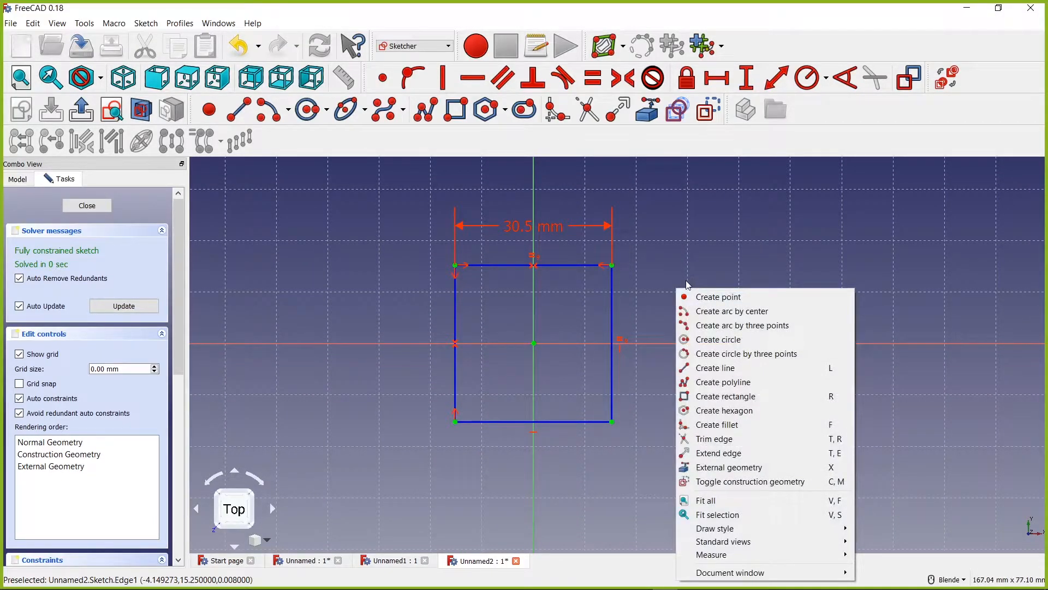
{"action": "left_click", "coordinate": [689, 273]}
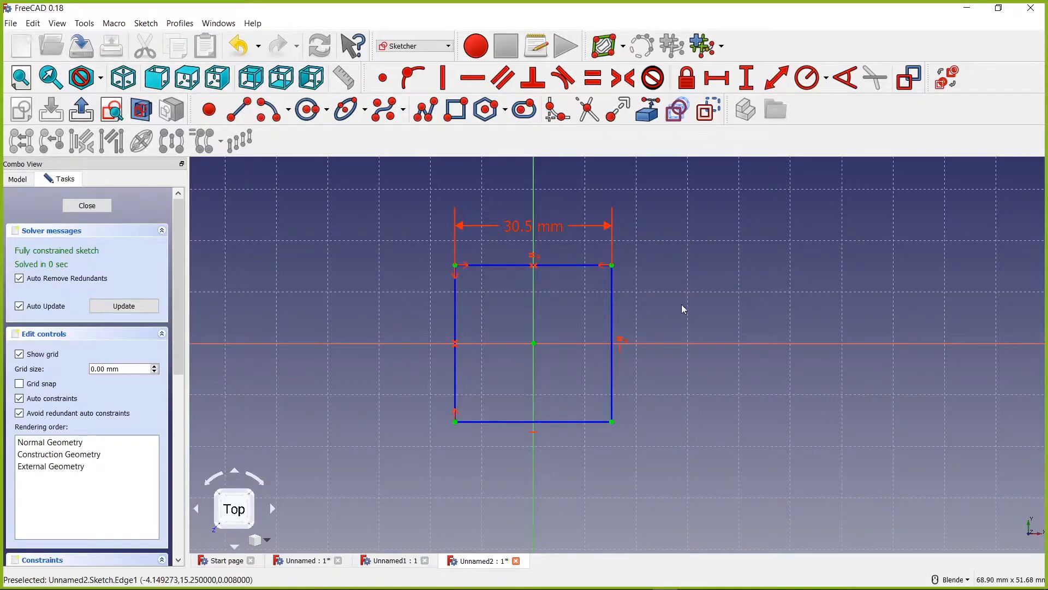
{"action": "right_click_drag", "start_coordinate": [658, 255], "coordinate": [631, 269]}
{"action": "left_click", "coordinate": [548, 247]}
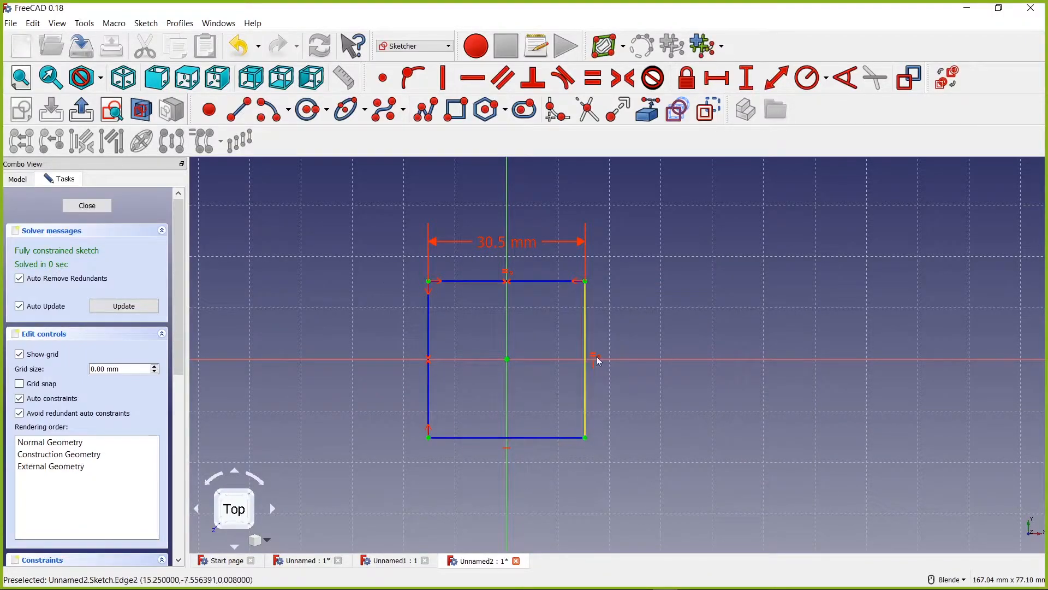
- Switch back to normal geometry and sketch an upright rectangle about 42 by 107 mm around the construction square
{"action": "scroll", "coordinate": [612, 287], "scroll_direction": "down", "scroll_amount": 3}
{"action": "mouse_move", "coordinate": [670, 243]}
{"action": "middle_mouse_down", "text": "shift"}
{"action": "mouse_move", "coordinate": [623, 285]}
{"action": "mouse_move", "coordinate": [582, 294]}
{"action": "middle_mouse_up", "text": "shift"}
{"action": "right_click", "coordinate": [581, 294]}
{"action": "left_click", "coordinate": [550, 273]}
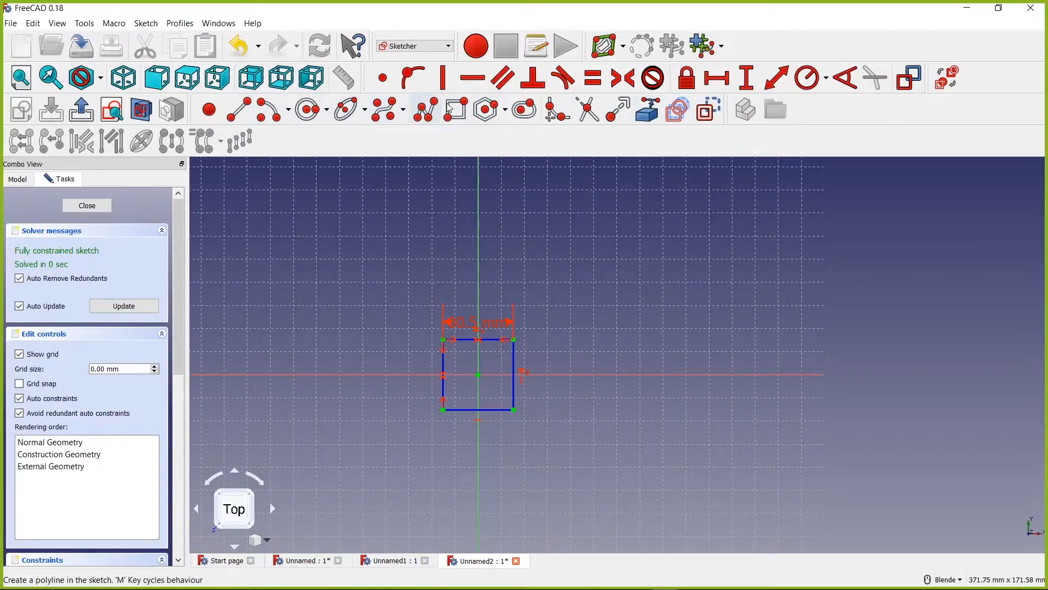
{"action": "left_click", "coordinate": [429, 180]}
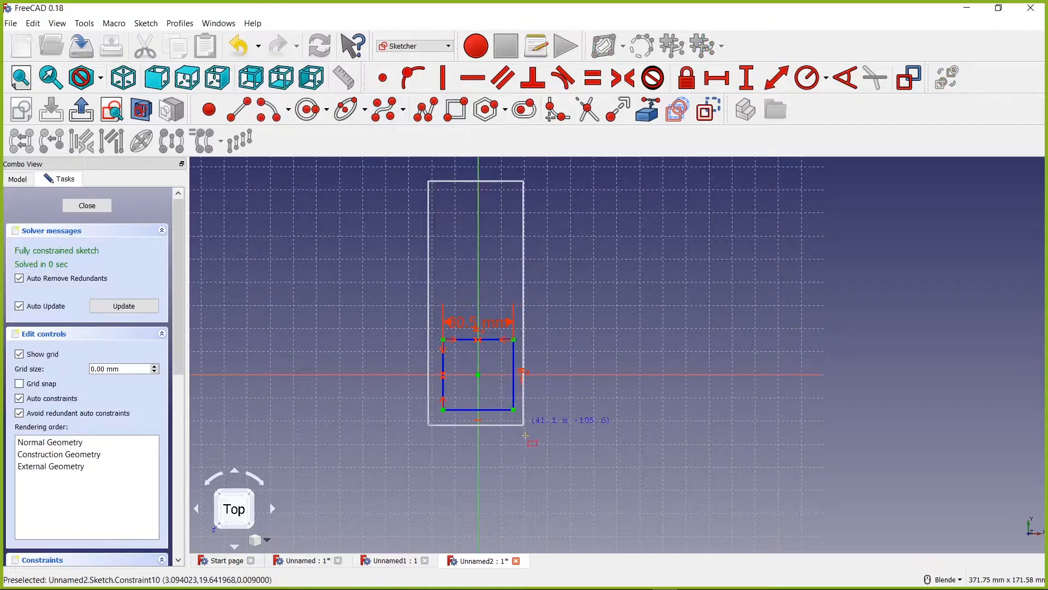
{"action": "left_click", "coordinate": [526, 511]}
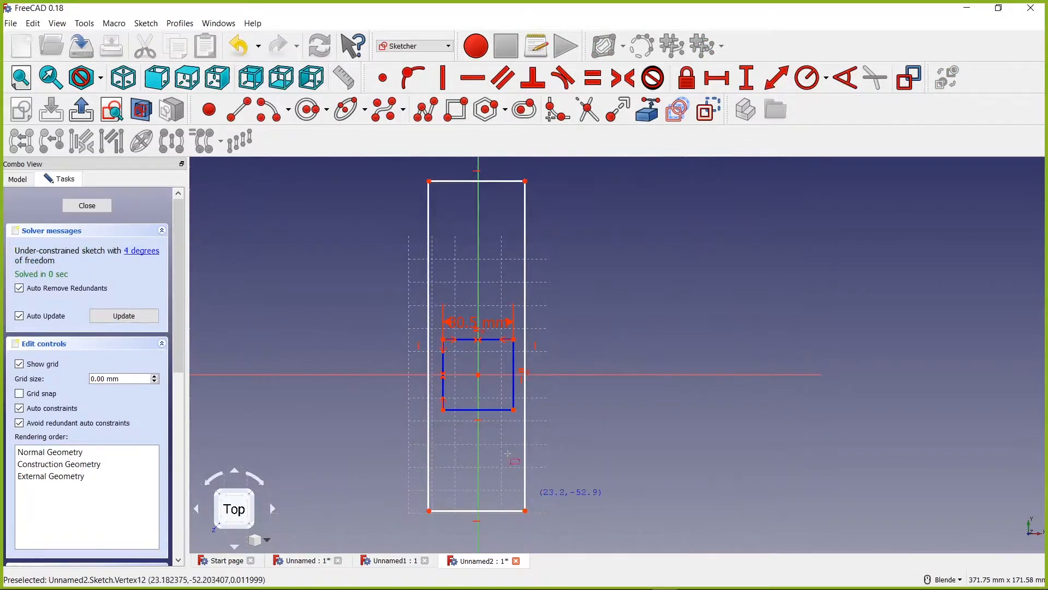
{"action": "right_click", "coordinate": [348, 233]}
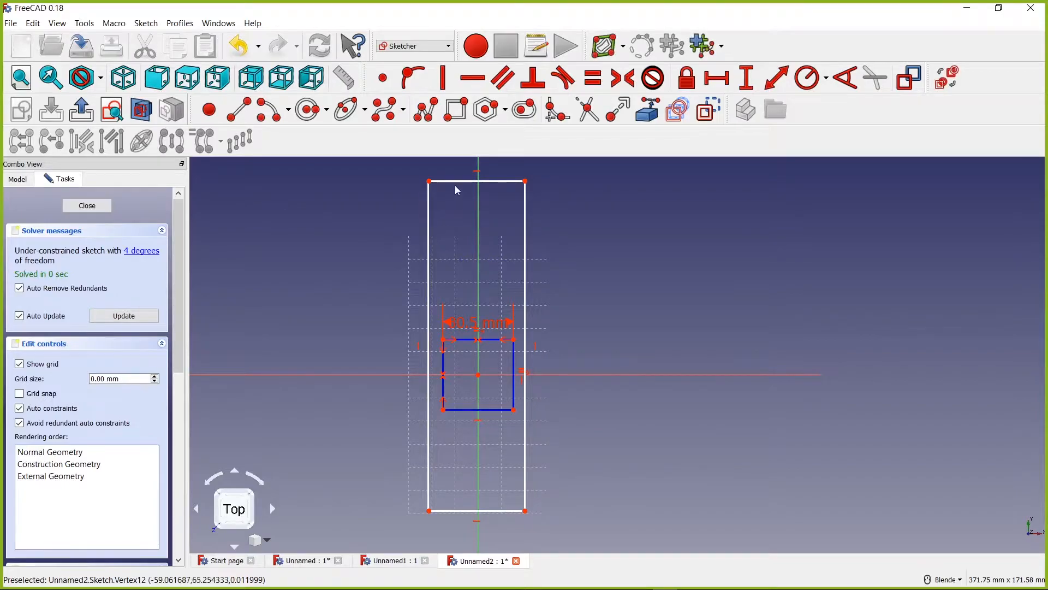
{"action": "left_click_drag", "start_coordinate": [454, 182], "coordinate": [455, 270]}
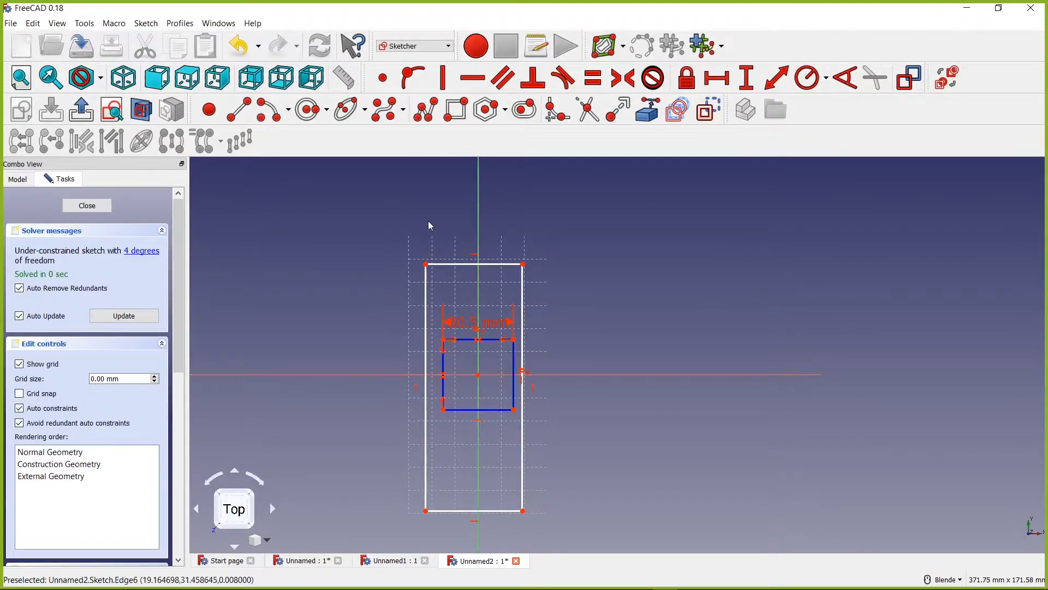
- Constrain the outer rectangle to be symmetric about the vertical and horizontal axes and adjust its width slightly
{"action": "left_click", "coordinate": [426, 264]}
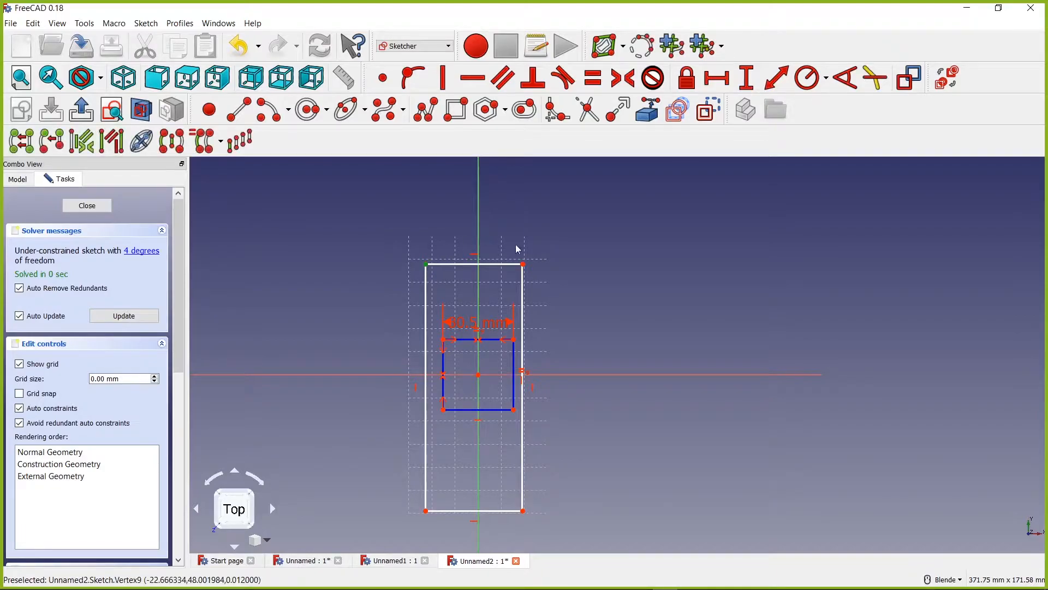
{"action": "left_click", "coordinate": [523, 265]}
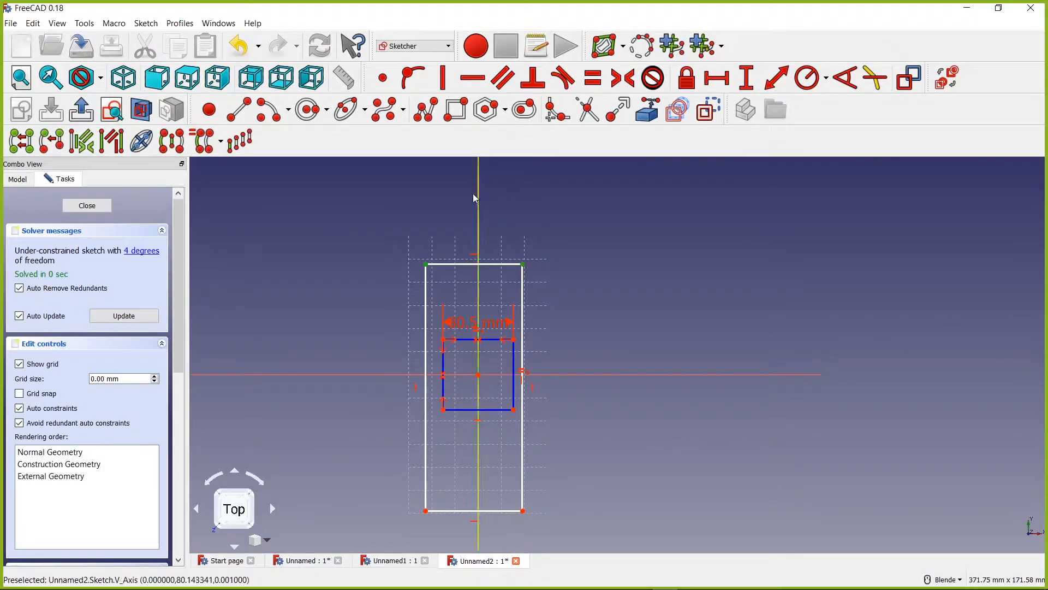
{"action": "left_click", "coordinate": [623, 78]}
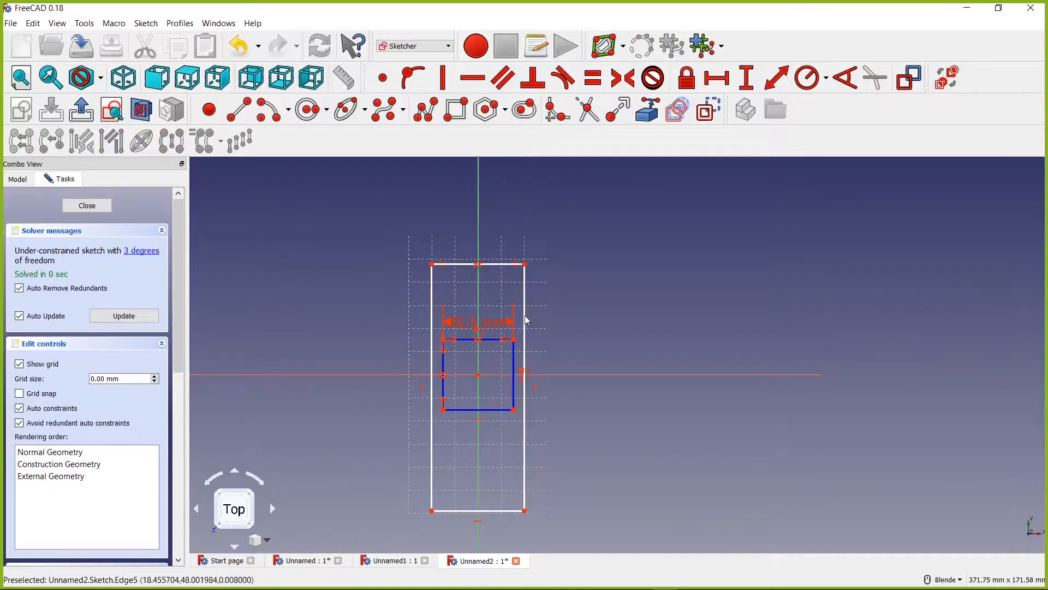
{"action": "left_click", "coordinate": [525, 265]}
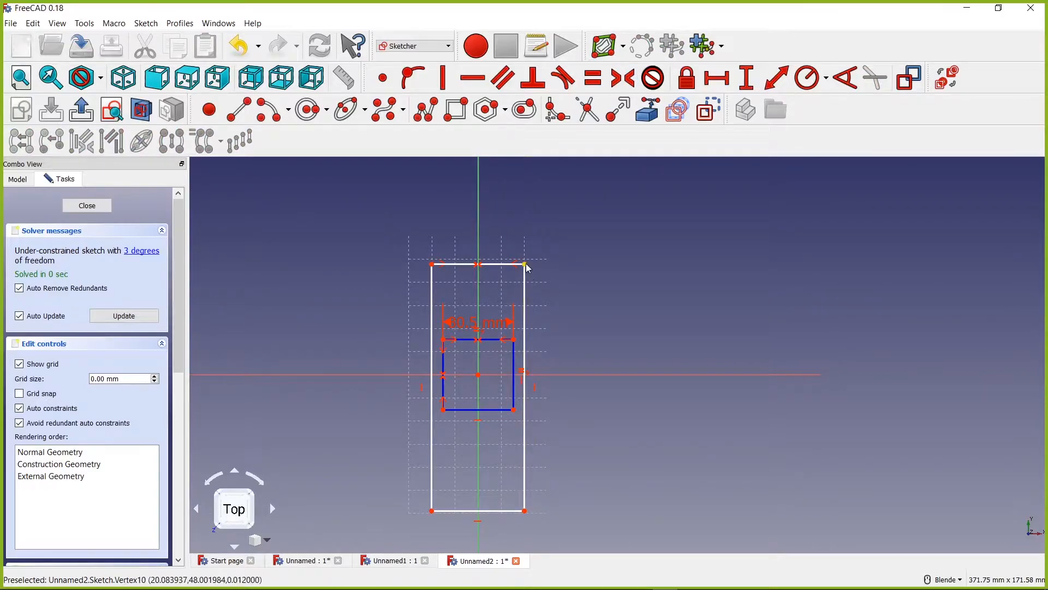
{"action": "left_click", "coordinate": [526, 510]}
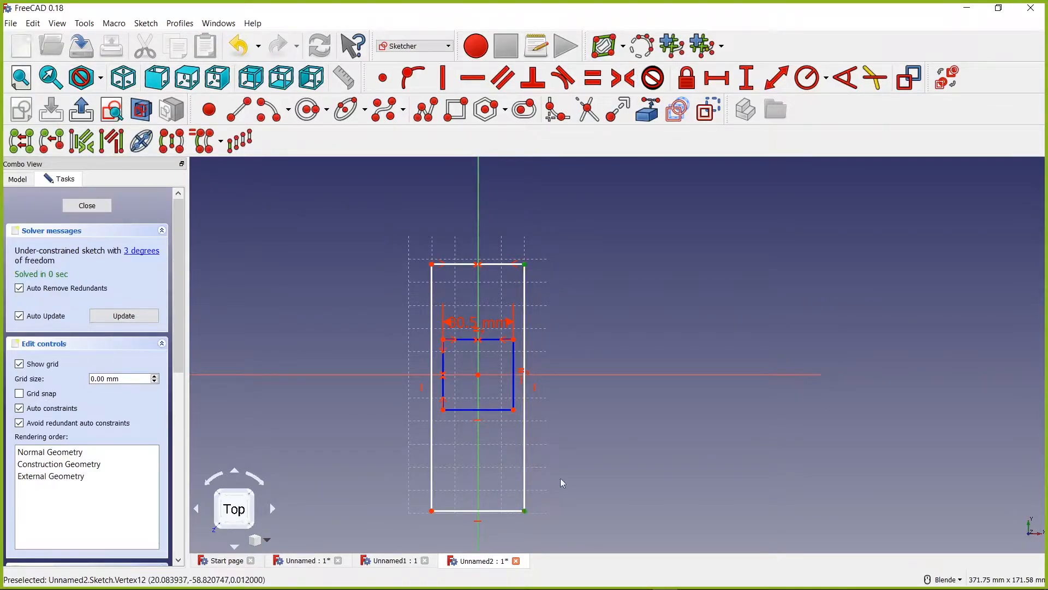
{"action": "left_click", "coordinate": [571, 375]}
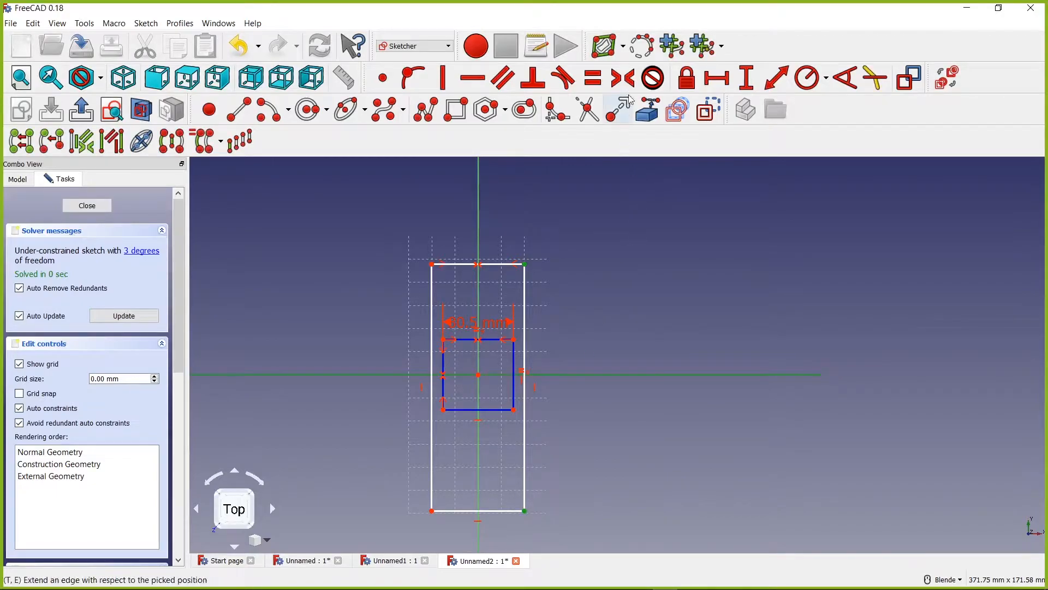
{"action": "left_click", "coordinate": [623, 79]}
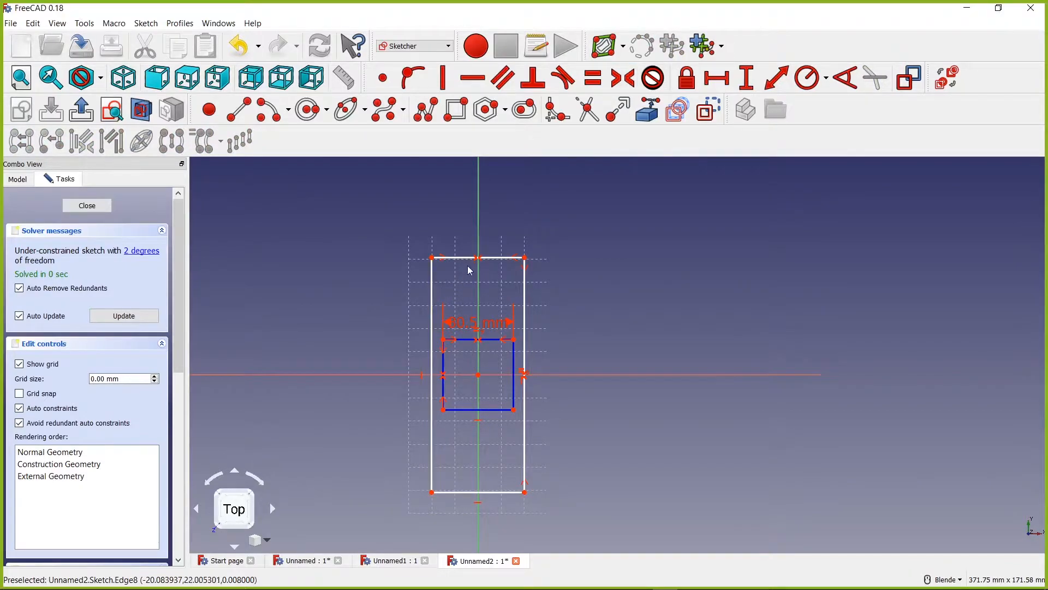
{"action": "mouse_move", "coordinate": [464, 260]}
{"action": "left_mouse_down"}
{"action": "mouse_move", "coordinate": [470, 245]}
{"action": "mouse_move", "coordinate": [436, 302]}
{"action": "mouse_move", "coordinate": [414, 303]}
{"action": "mouse_move", "coordinate": [433, 304]}
{"action": "left_mouse_up"}
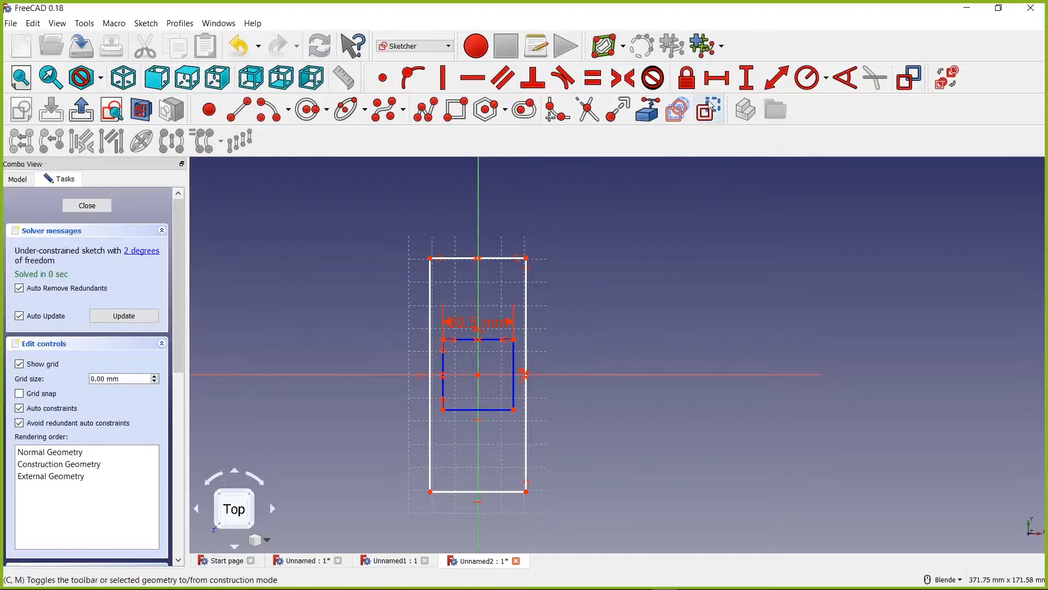
- Set the outer rectangle's width to 38 mm and move the dimension label outside its right edge
{"action": "left_click", "coordinate": [724, 81]}
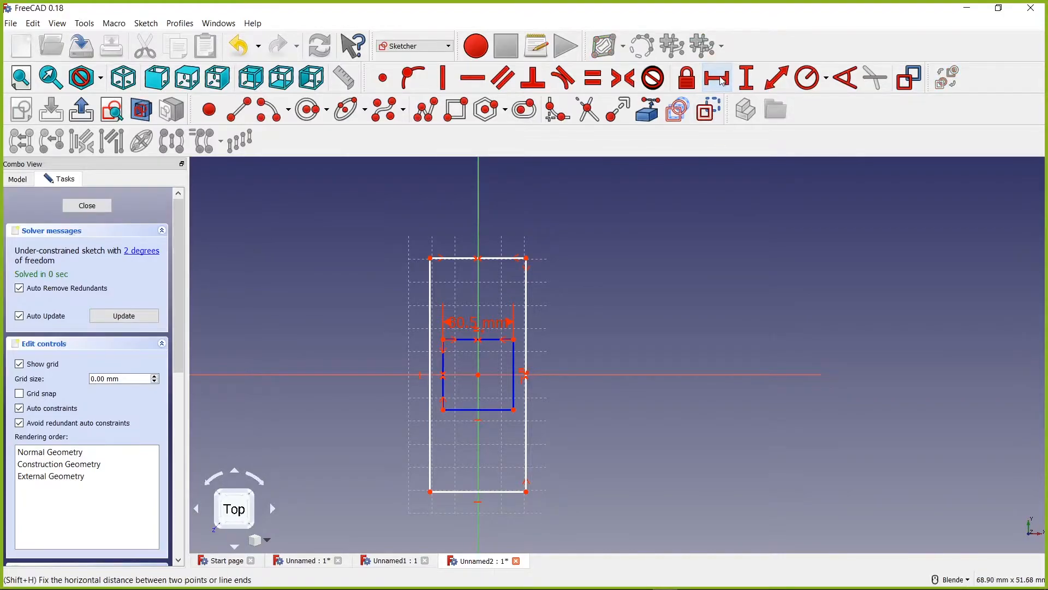
{"action": "left_click", "coordinate": [456, 259]}
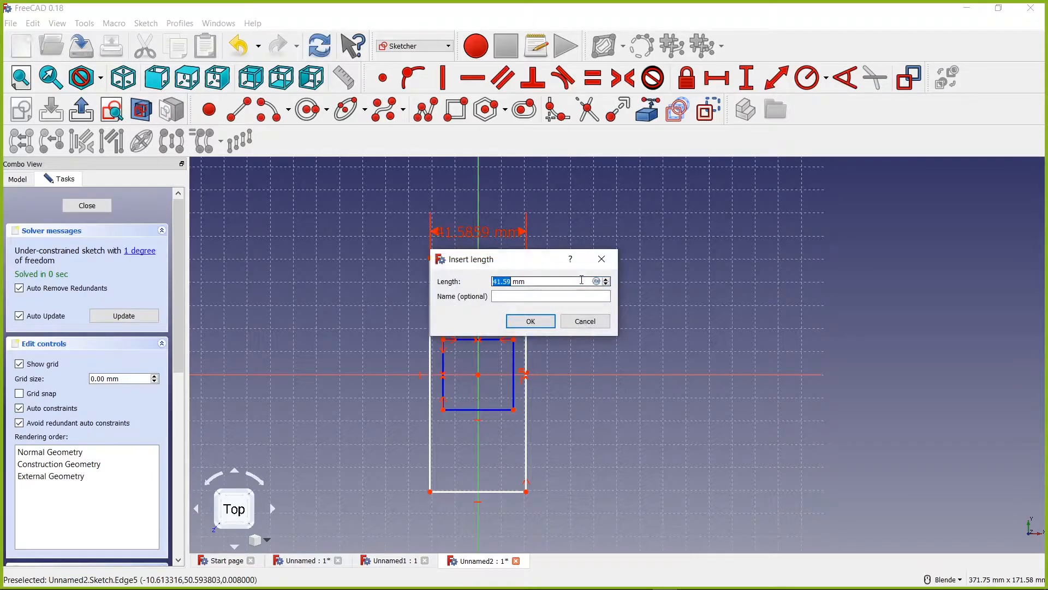
{"action": "type", "text": "38"}
{"action": "key", "text": "Return"}
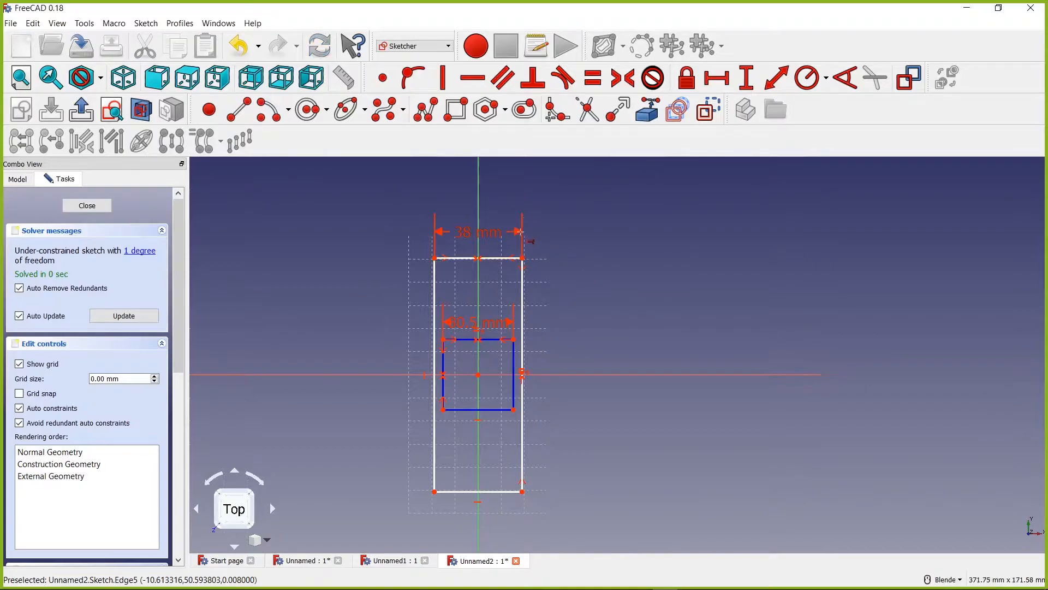
{"action": "left_click_drag", "start_coordinate": [483, 232], "coordinate": [594, 240]}
- Set the outer rectangle's height to 120 mm and move the dimension label outside its right edge
{"action": "key", "text": "i"}
{"action": "left_click", "coordinate": [523, 305]}
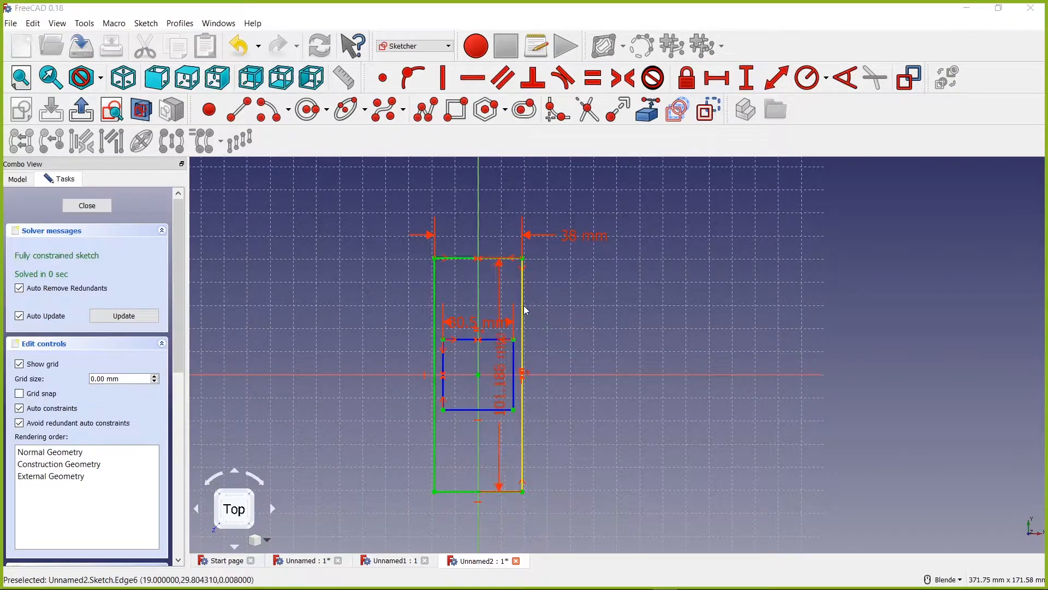
{"action": "type", "text": "120"}
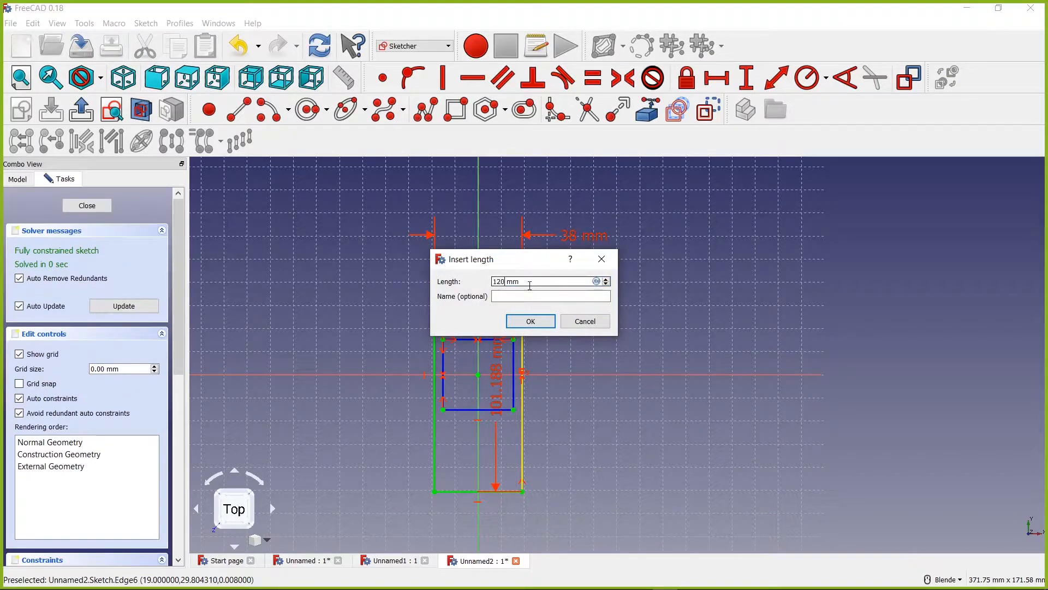
{"action": "key", "text": "Return"}
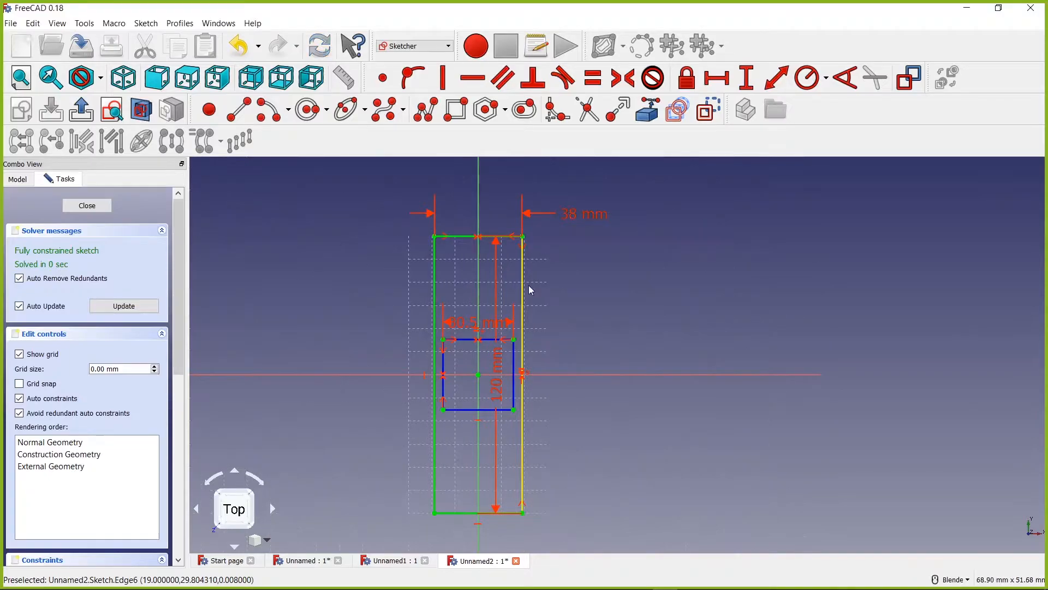
{"action": "left_click_drag", "start_coordinate": [501, 361], "coordinate": [583, 372]}
- Close the base rectangle sketch and return to the part model
{"action": "mouse_move", "coordinate": [407, 391]}
{"action": "middle_mouse_down"}
{"action": "mouse_move", "coordinate": [412, 325]}
{"action": "mouse_move", "coordinate": [495, 380]}
{"action": "middle_mouse_up"}
{"action": "scroll", "coordinate": [489, 383], "scroll_direction": "up", "scroll_amount": 2}
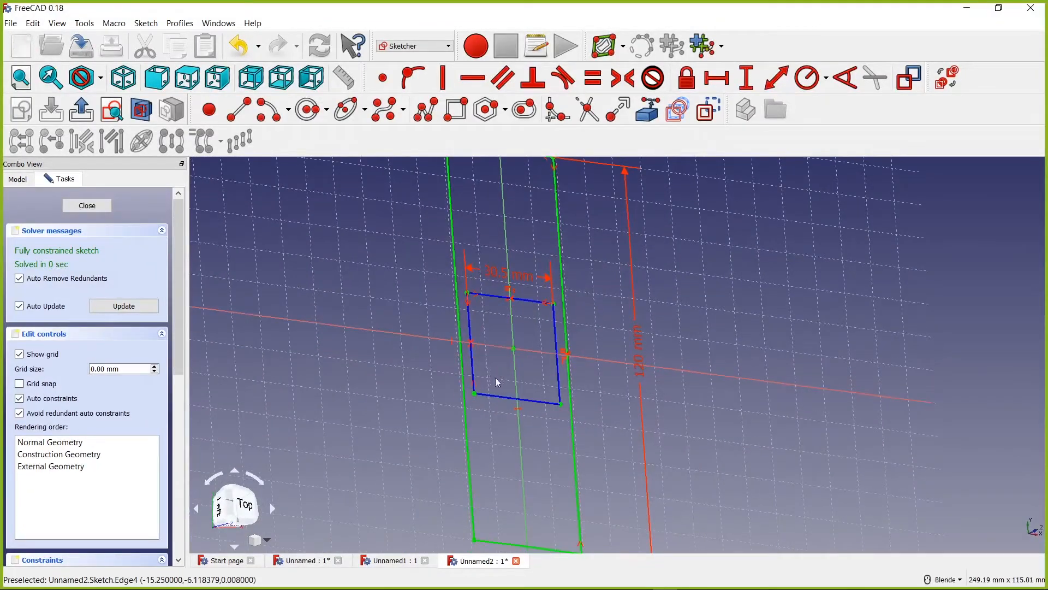
{"action": "scroll", "coordinate": [495, 358], "scroll_direction": "down", "scroll_amount": 2}
{"action": "scroll", "coordinate": [497, 361], "scroll_direction": "down", "scroll_amount": 2}
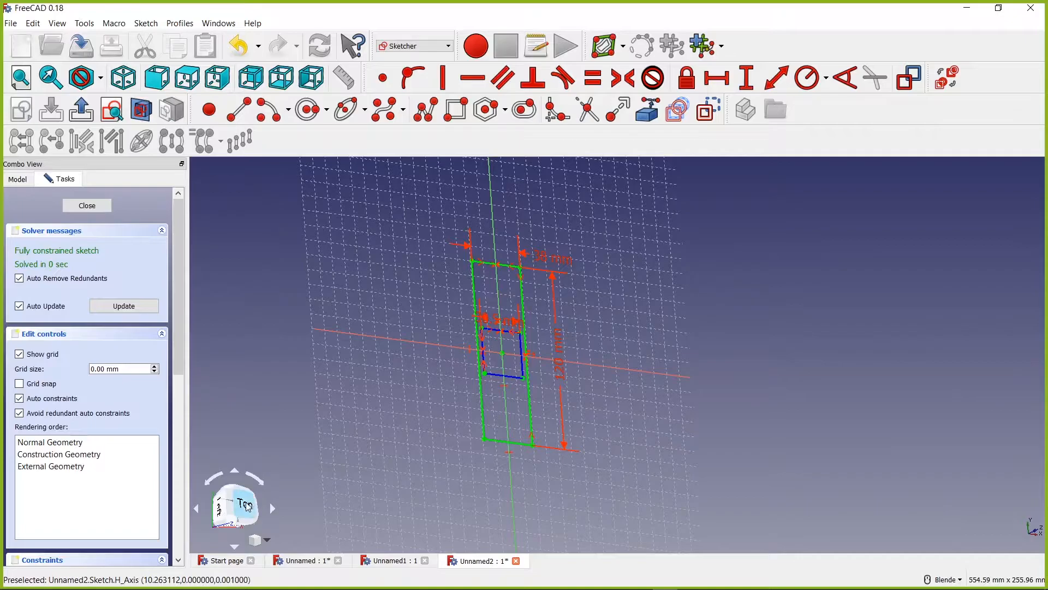
{"action": "left_click", "coordinate": [247, 505]}
{"action": "left_click", "coordinate": [88, 208]}
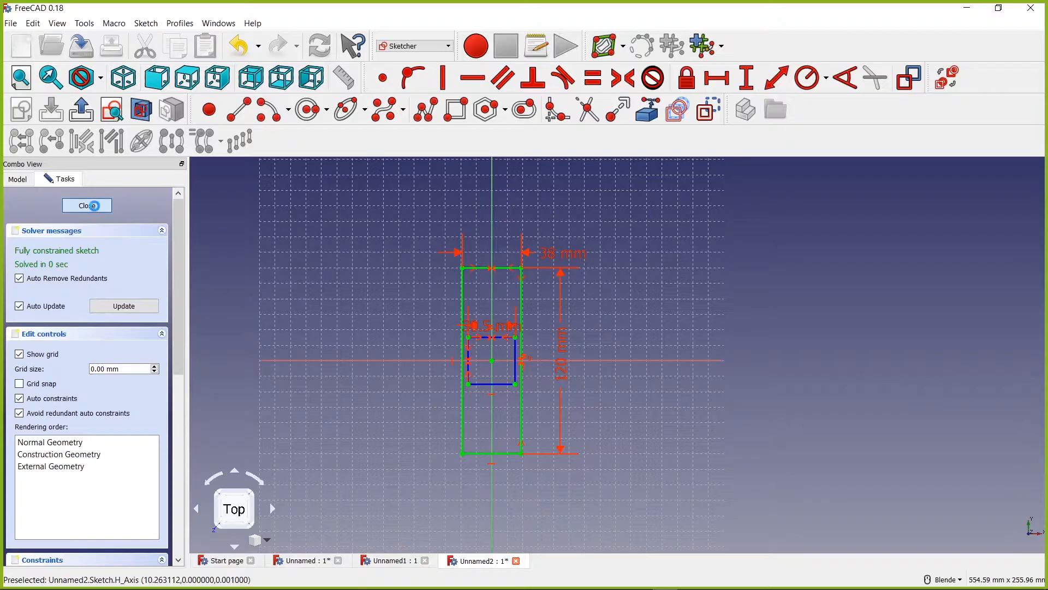
{"action": "left_click", "coordinate": [95, 206]}
- Pad the rectangle sketch with a length of 3 mm
{"action": "scroll", "coordinate": [542, 283], "scroll_direction": "down", "scroll_amount": 5}
{"action": "middle_click_drag", "start_coordinate": [542, 283], "coordinate": [575, 201]}
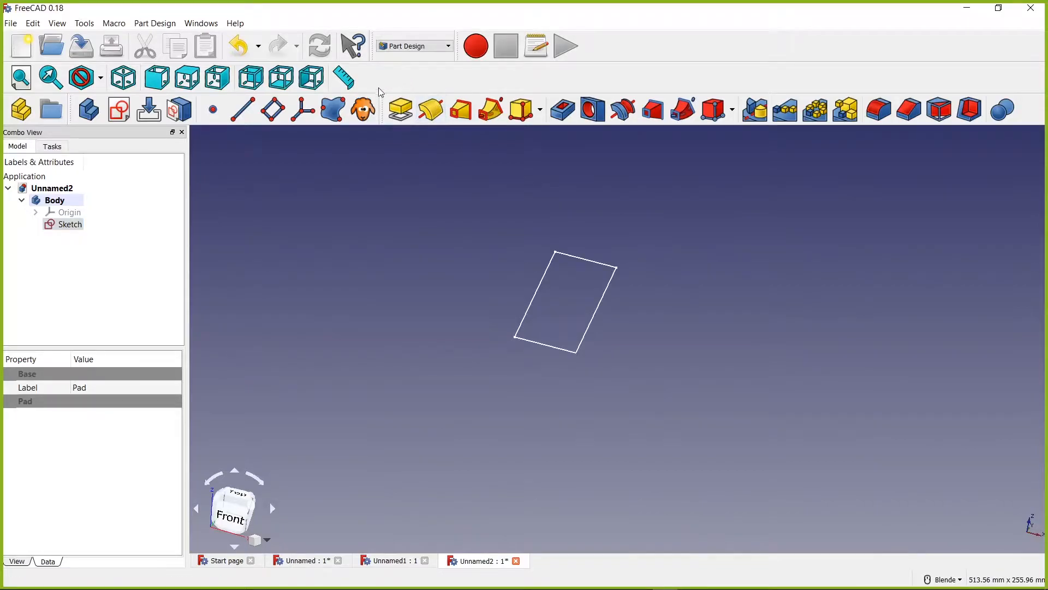
{"action": "left_click", "coordinate": [401, 111]}
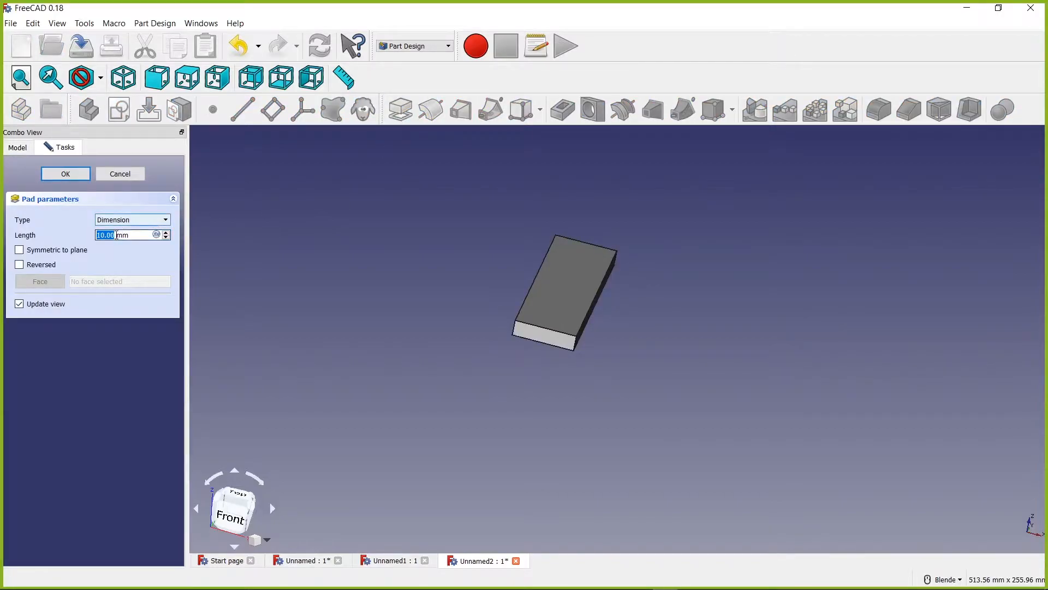
{"action": "left_click_drag", "start_coordinate": [118, 236], "coordinate": [101, 236]}
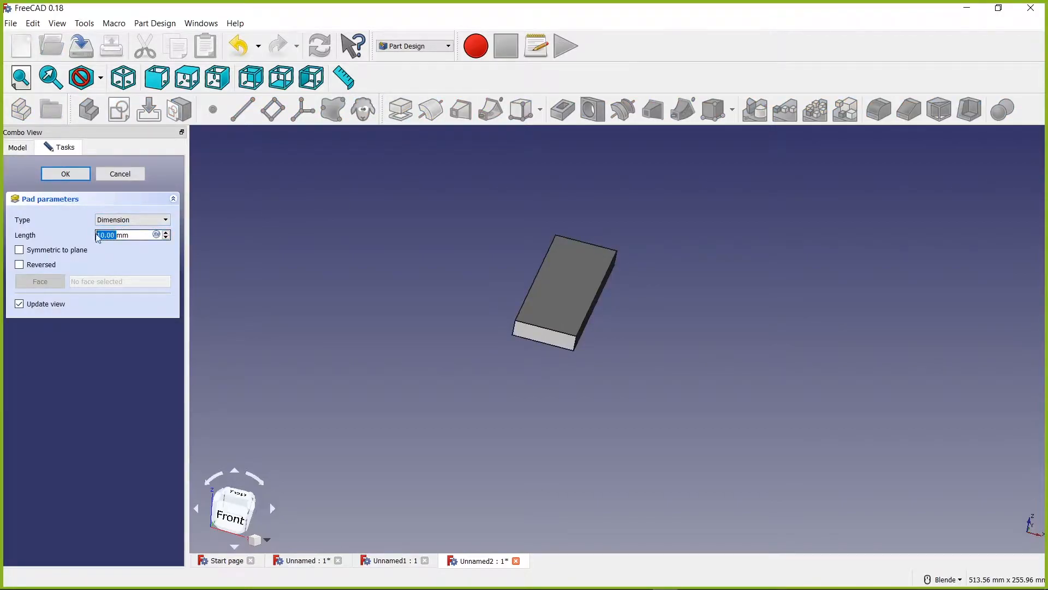
{"action": "type", "text": "3"}
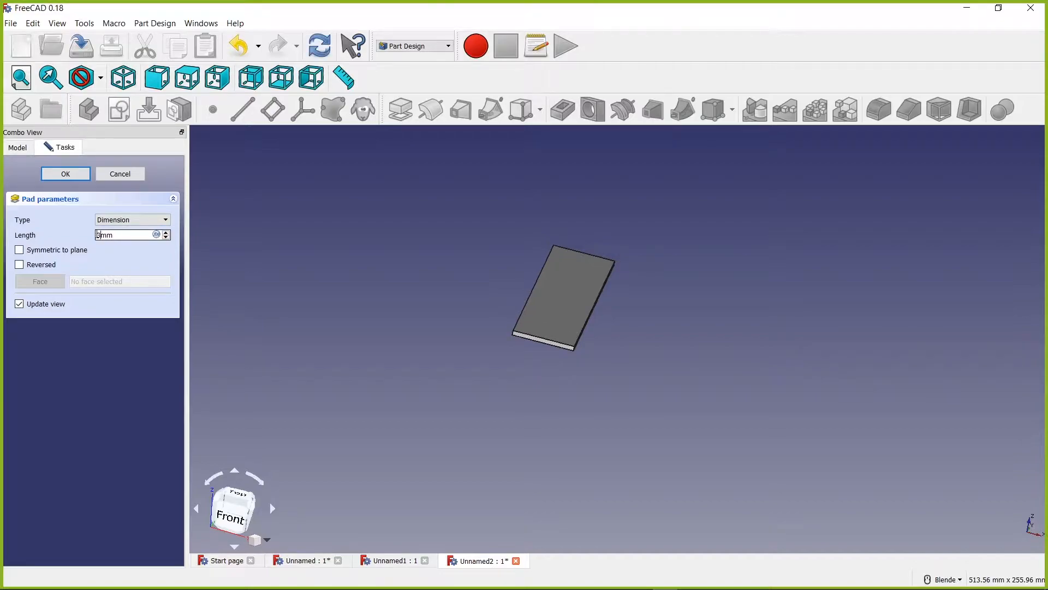
- Try the pad length in other units, entering 3 in, 3 m and 3 cm
{"action": "left_click_drag", "start_coordinate": [123, 232], "coordinate": [90, 230]}
{"action": "key", "text": "BackSpace"}
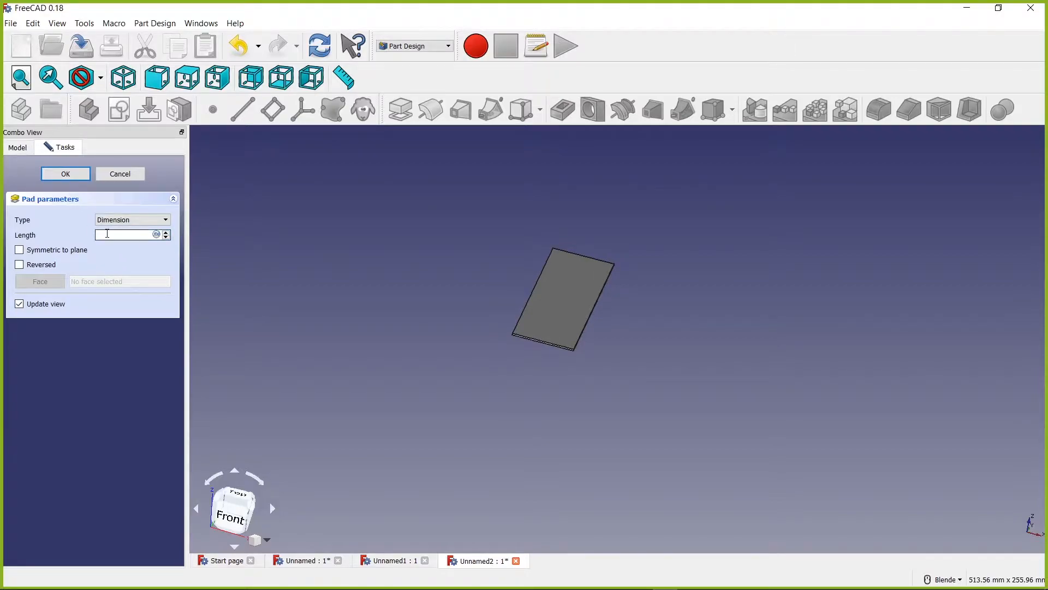
{"action": "type", "text": "3 i"}
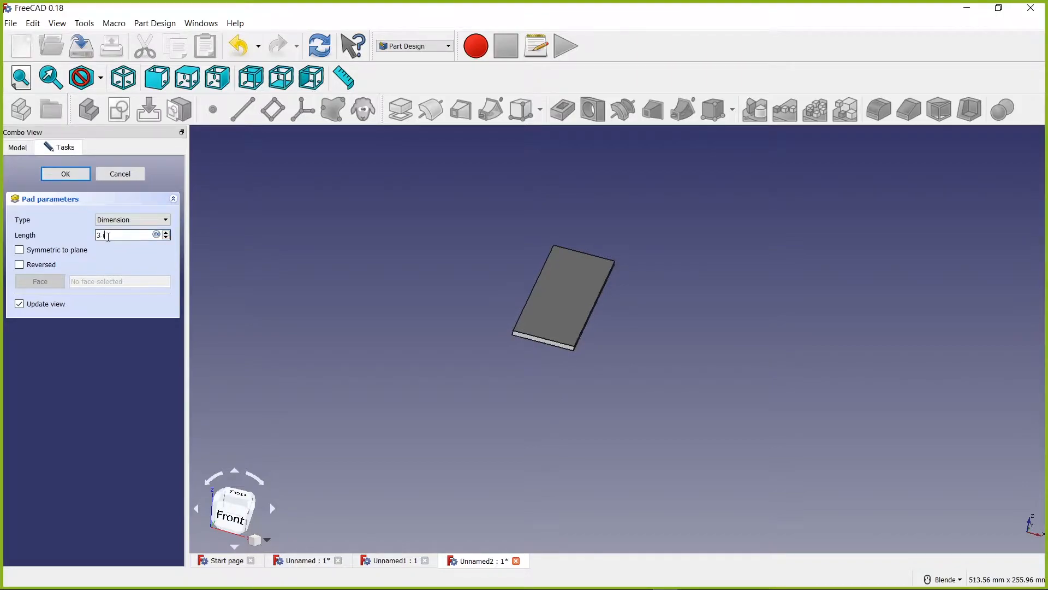
{"action": "type", "text": "n"}
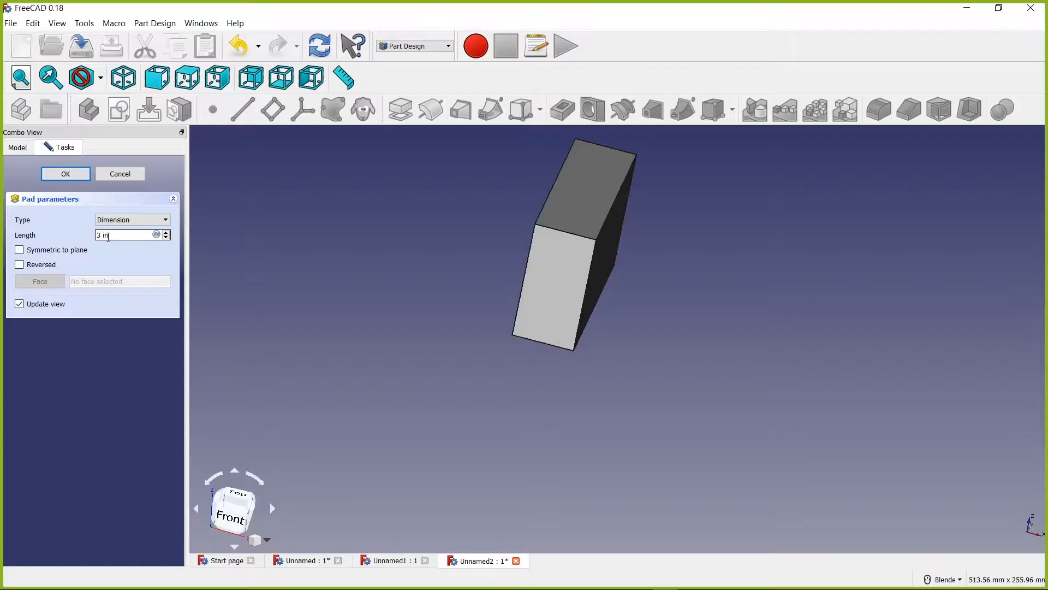
{"action": "key", "text": "BackSpace"}
{"action": "type", "text": "m"}
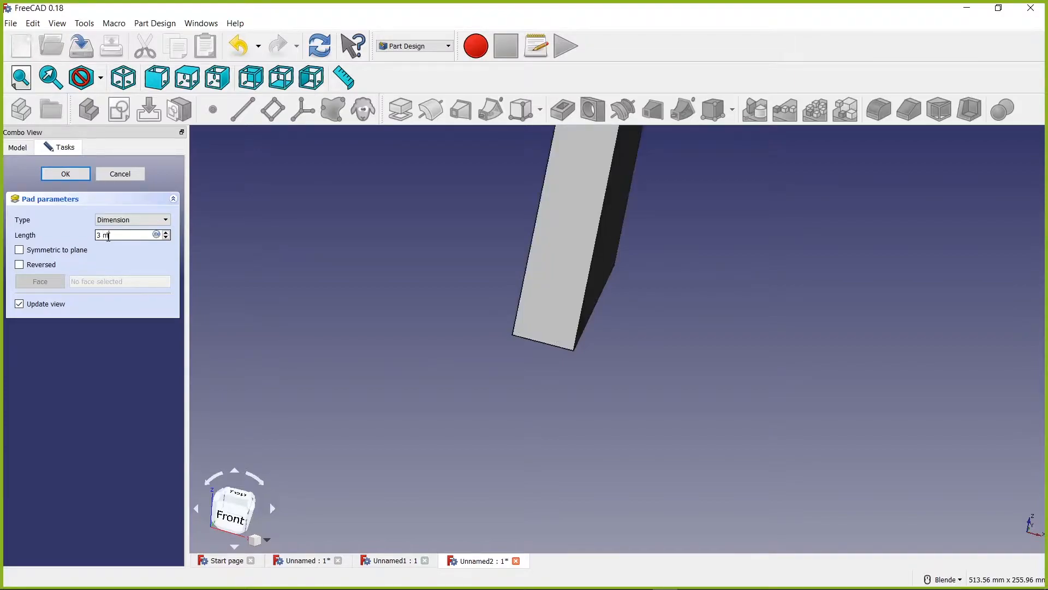
{"action": "key", "text": "BackSpace"}
{"action": "type", "text": "cm"}
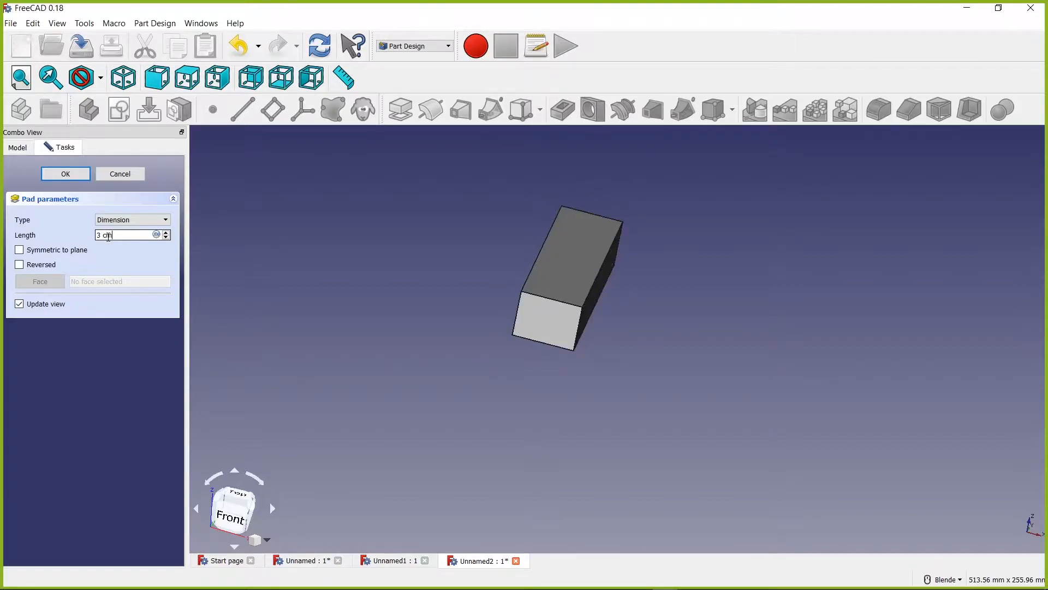
{"action": "key", "text": "BackSpace"}
{"action": "key", "text": "BackSpace"}
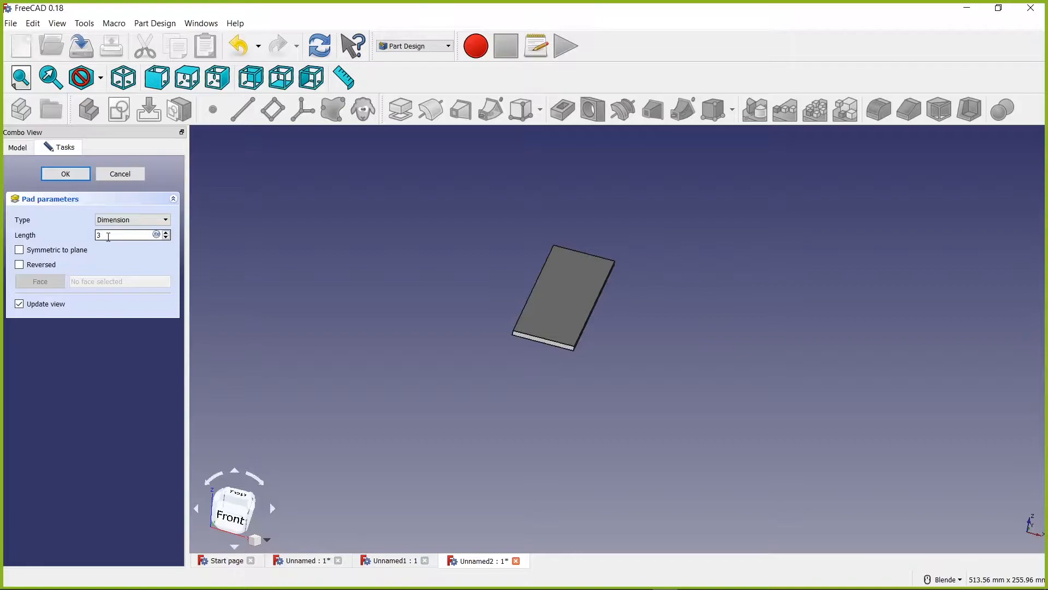
- Set the pad length to 3 mm, make it symmetric to the plane, and accept the pad
{"action": "type", "text": "mm"}
{"action": "left_click", "coordinate": [20, 250]}
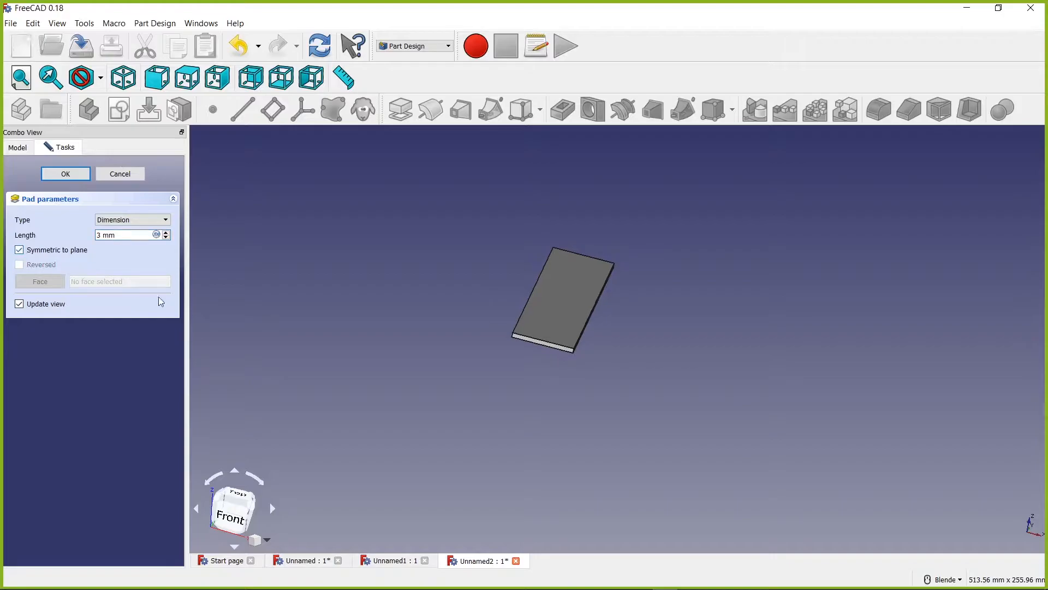
{"action": "left_click", "coordinate": [66, 173]}
{"action": "scroll", "coordinate": [556, 273], "scroll_direction": "up", "scroll_amount": 5}
{"action": "middle_click_drag", "start_coordinate": [576, 347], "coordinate": [578, 372]}
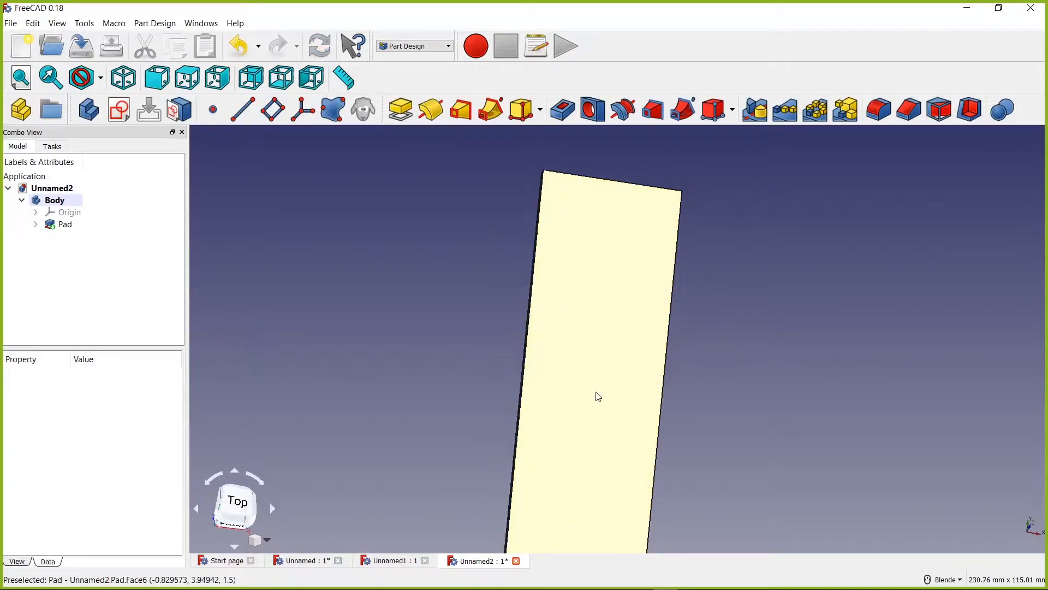
{"action": "scroll", "coordinate": [601, 410], "scroll_direction": "down", "scroll_amount": 3}
{"action": "left_click", "coordinate": [588, 358]}
{"action": "middle_click_drag", "start_coordinate": [489, 396], "coordinate": [494, 451]}
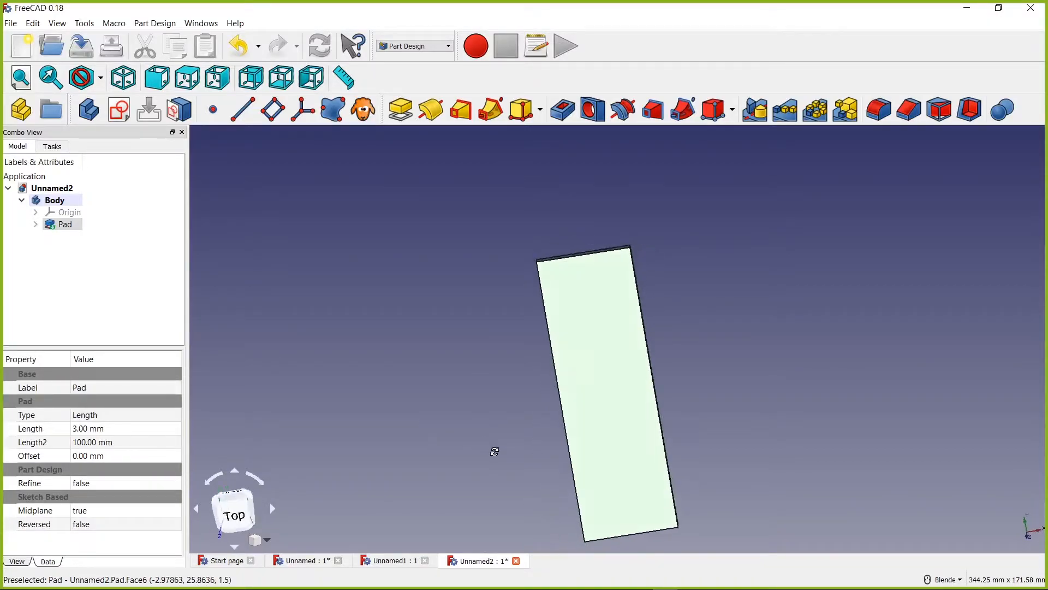
{"action": "scroll", "coordinate": [658, 404], "scroll_direction": "down", "scroll_amount": 2}
{"action": "scroll", "coordinate": [658, 404], "scroll_direction": "up", "scroll_amount": 2}
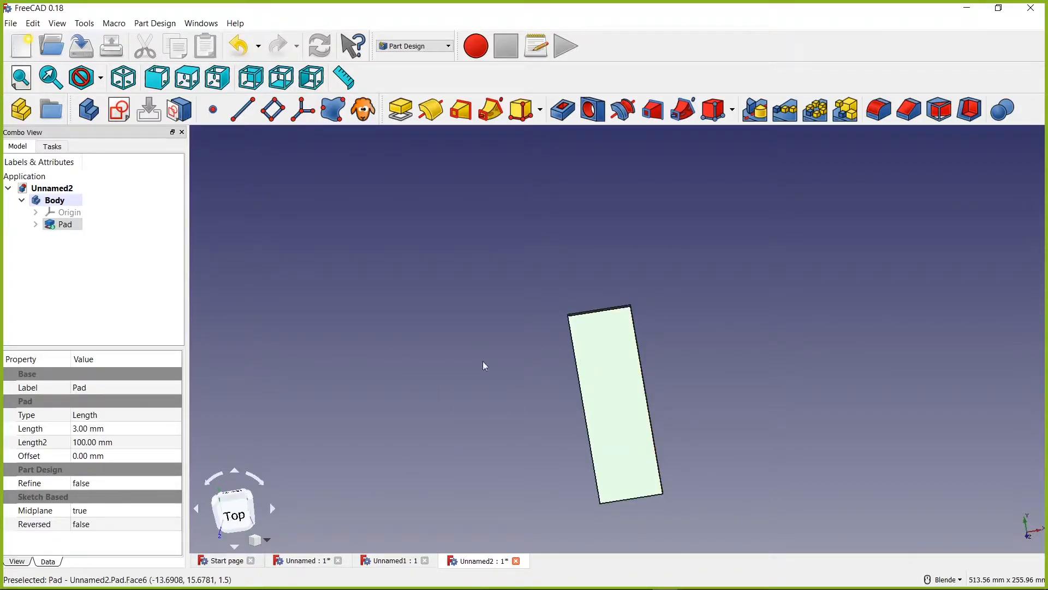
- Rename the pad in the model tree as base plate
{"action": "left_click", "coordinate": [35, 224]}
{"action": "left_click", "coordinate": [64, 238]}
{"action": "right_click", "coordinate": [62, 234]}
{"action": "left_click", "coordinate": [122, 211]}
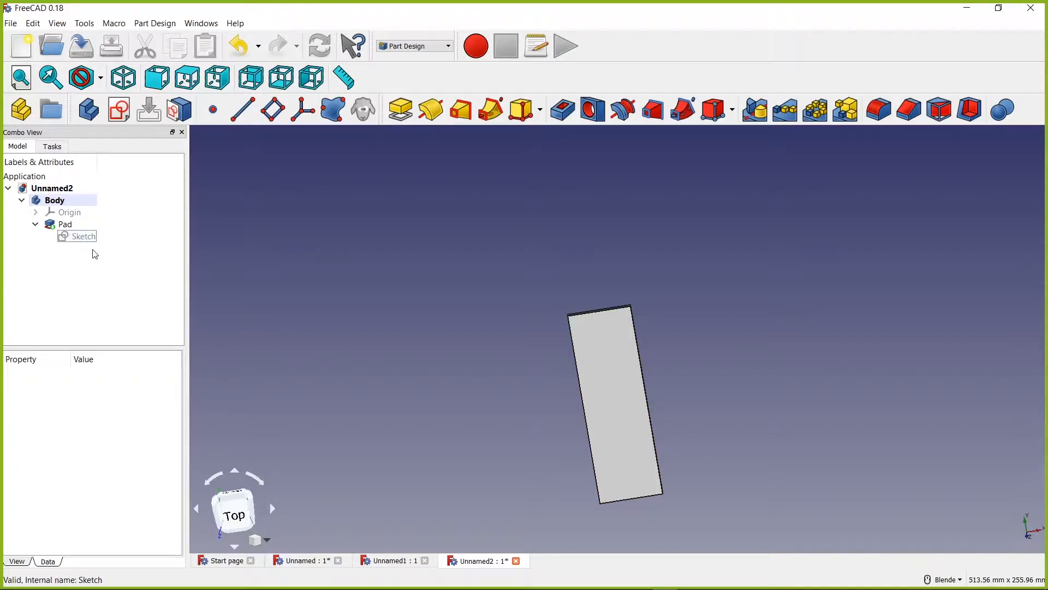
{"action": "left_click", "coordinate": [66, 226]}
{"action": "right_click", "coordinate": [66, 226]}
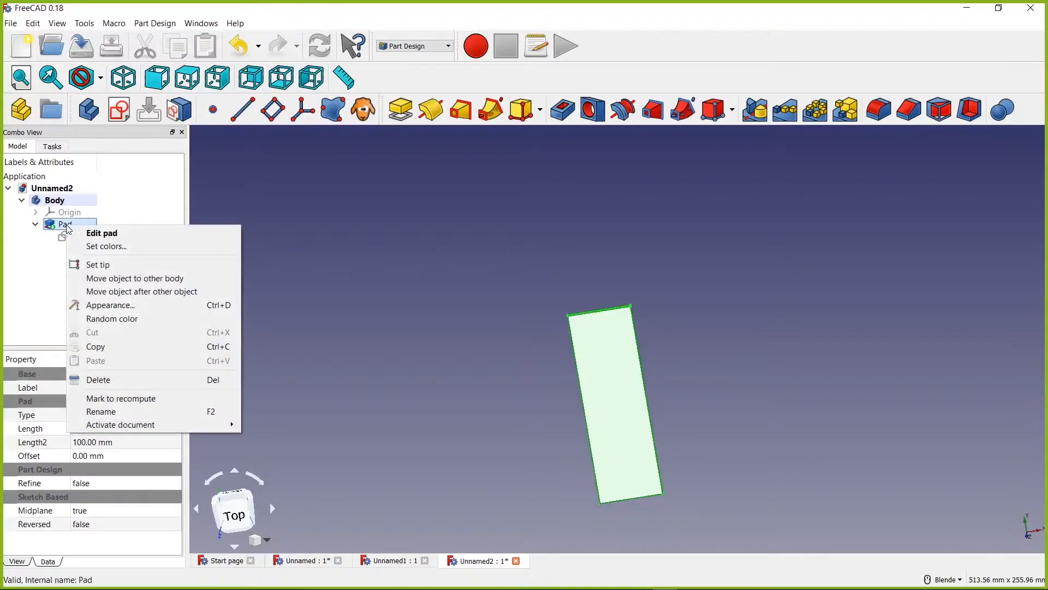
{"action": "left_click", "coordinate": [112, 412]}
{"action": "type", "text": "base "}
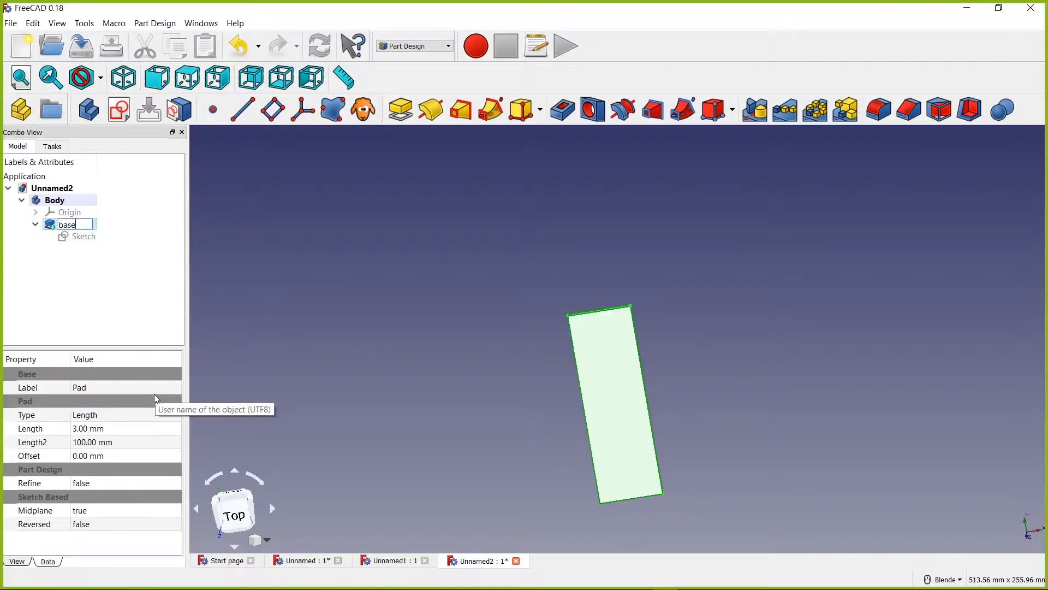
{"action": "type", "text": "plate"}
{"action": "left_click", "coordinate": [103, 250]}
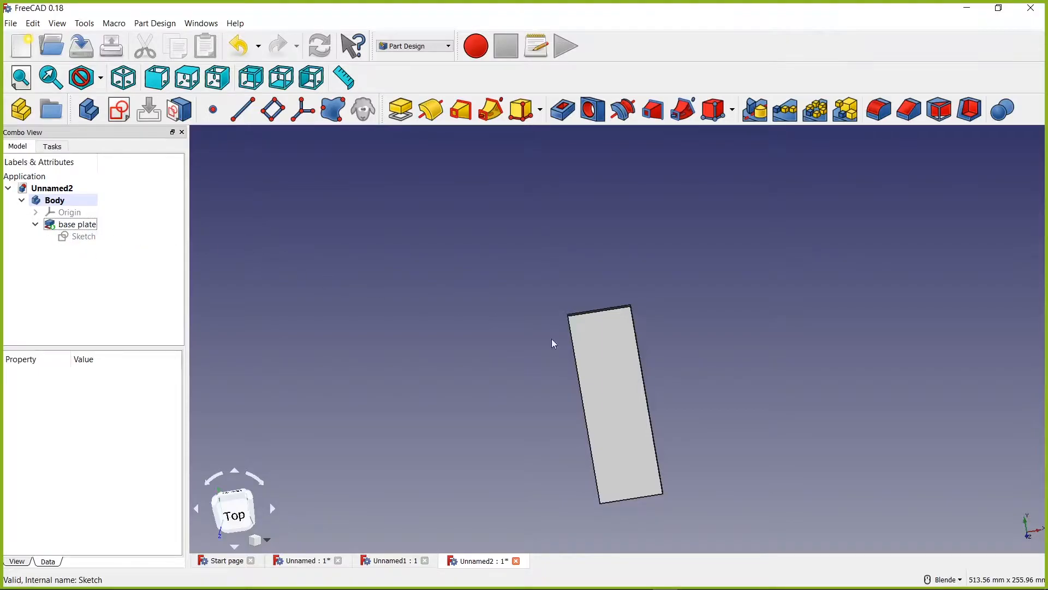
- Create a new sketch on the base plate's large top face
{"action": "scroll", "coordinate": [662, 498], "scroll_direction": "down", "scroll_amount": 2}
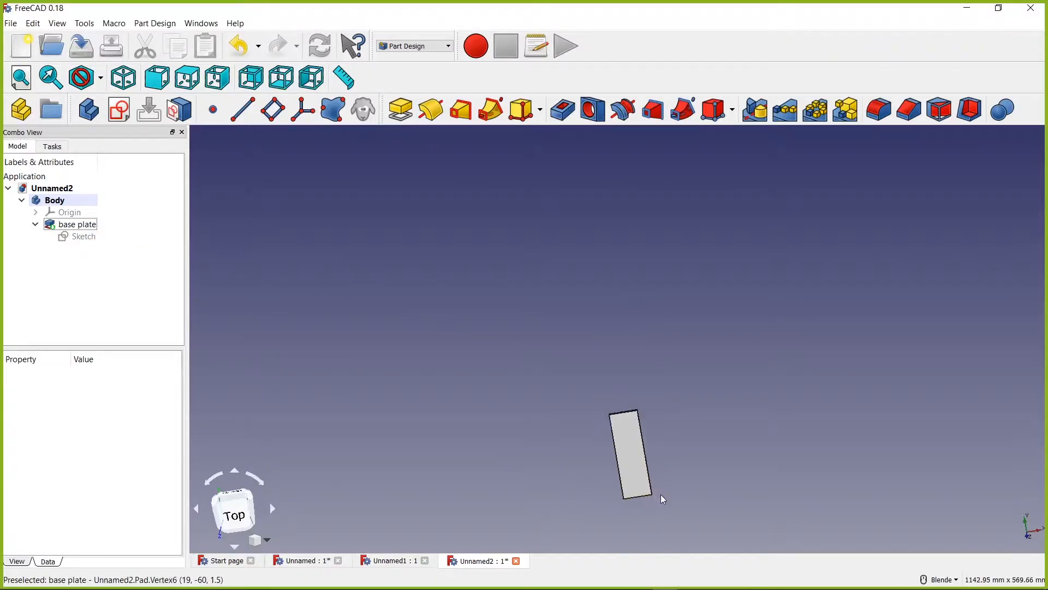
{"action": "scroll", "coordinate": [668, 496], "scroll_direction": "up", "scroll_amount": 3}
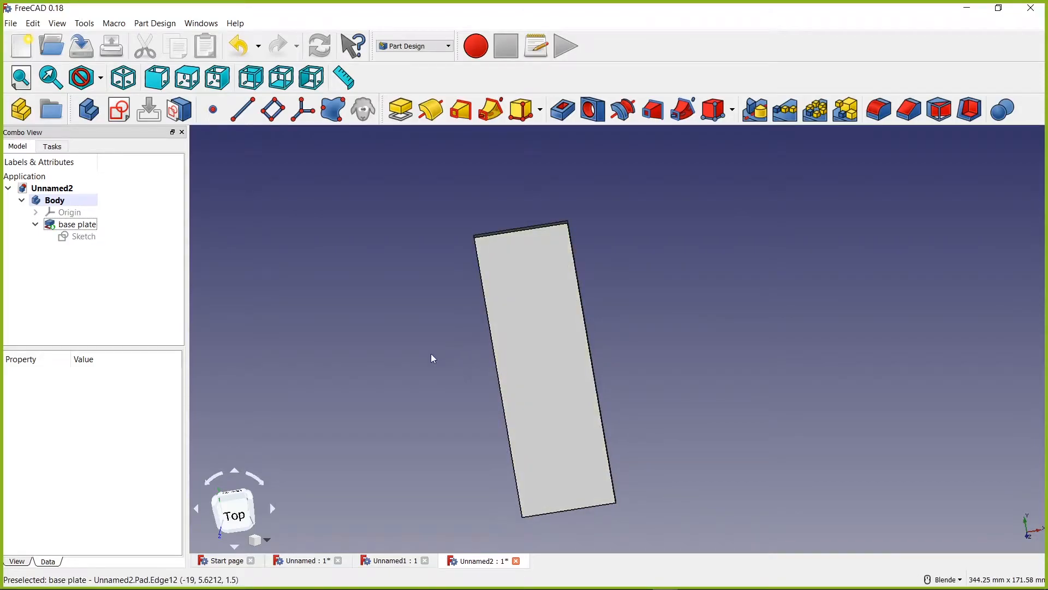
{"action": "left_click", "coordinate": [547, 331]}
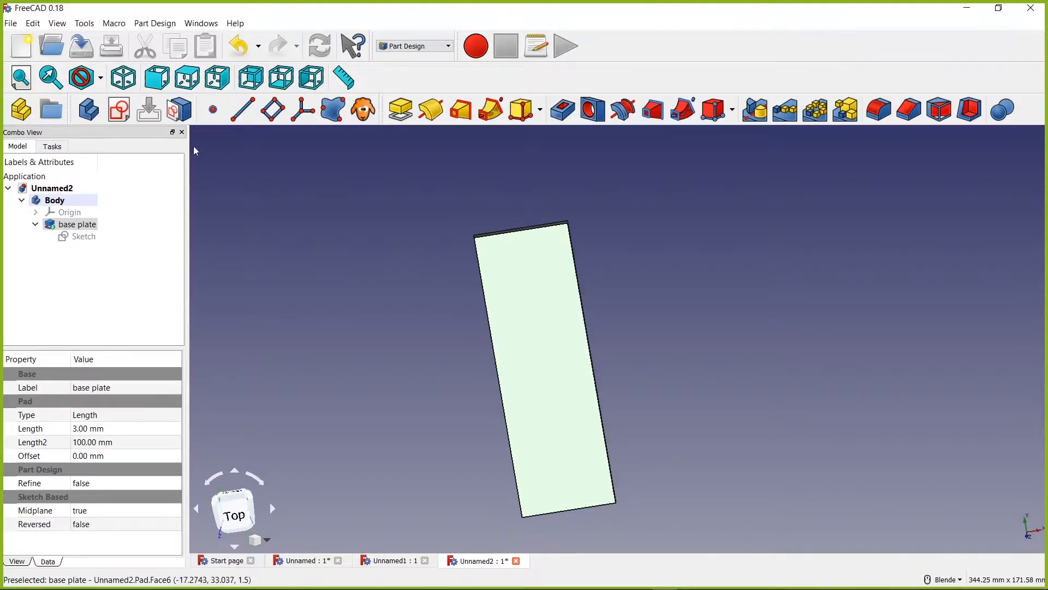
{"action": "left_click", "coordinate": [121, 108]}
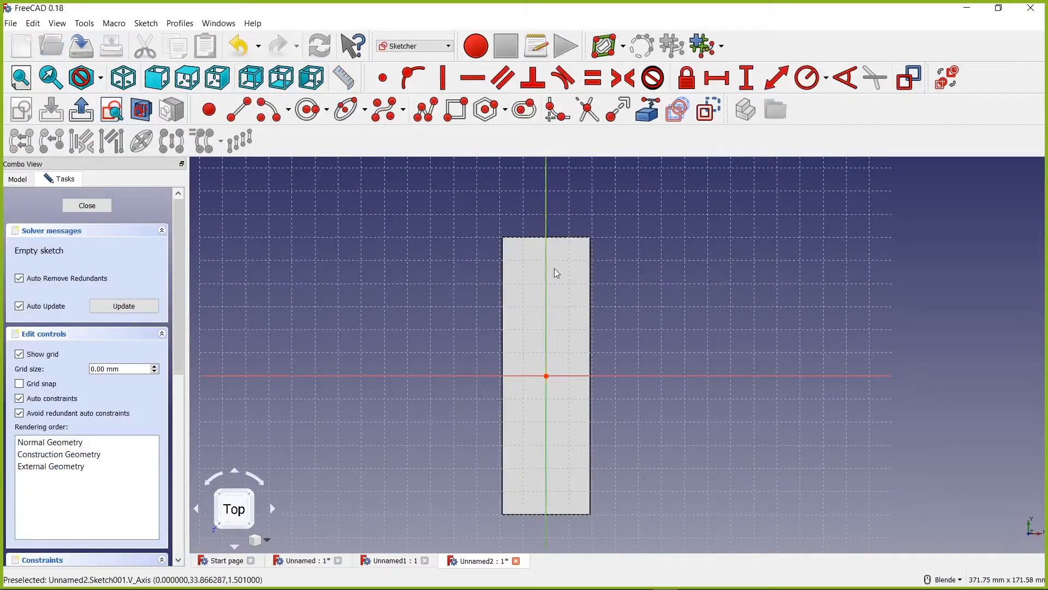
- Sketch an upright construction rectangle about 26 by 34 mm around the origin, inside the base plate outline
{"action": "mouse_move", "coordinate": [539, 384]}
{"action": "middle_mouse_down"}
{"action": "mouse_move", "coordinate": [566, 305]}
{"action": "mouse_move", "coordinate": [592, 281]}
{"action": "mouse_move", "coordinate": [566, 388]}
{"action": "middle_mouse_up"}
{"action": "scroll", "coordinate": [554, 334], "scroll_direction": "down", "scroll_amount": 3}
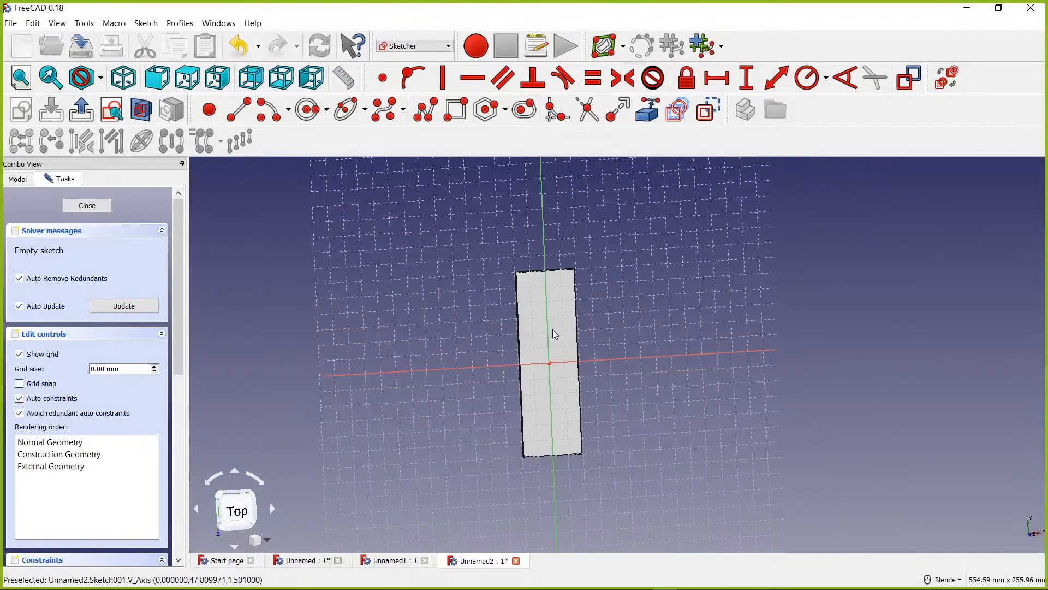
{"action": "left_click", "coordinate": [240, 503]}
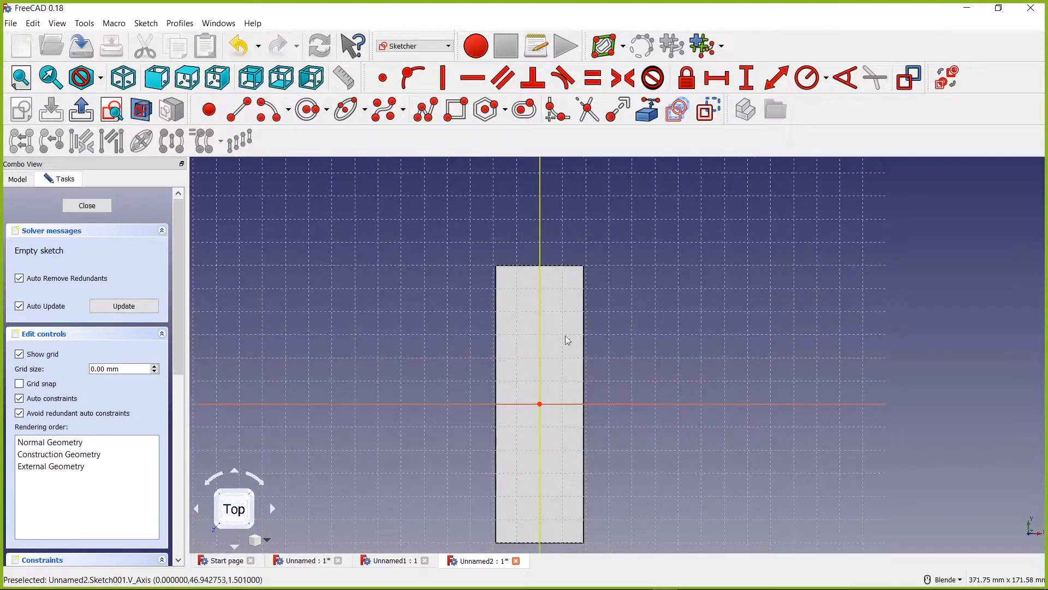
{"action": "scroll", "coordinate": [585, 413], "scroll_direction": "up", "scroll_amount": 8}
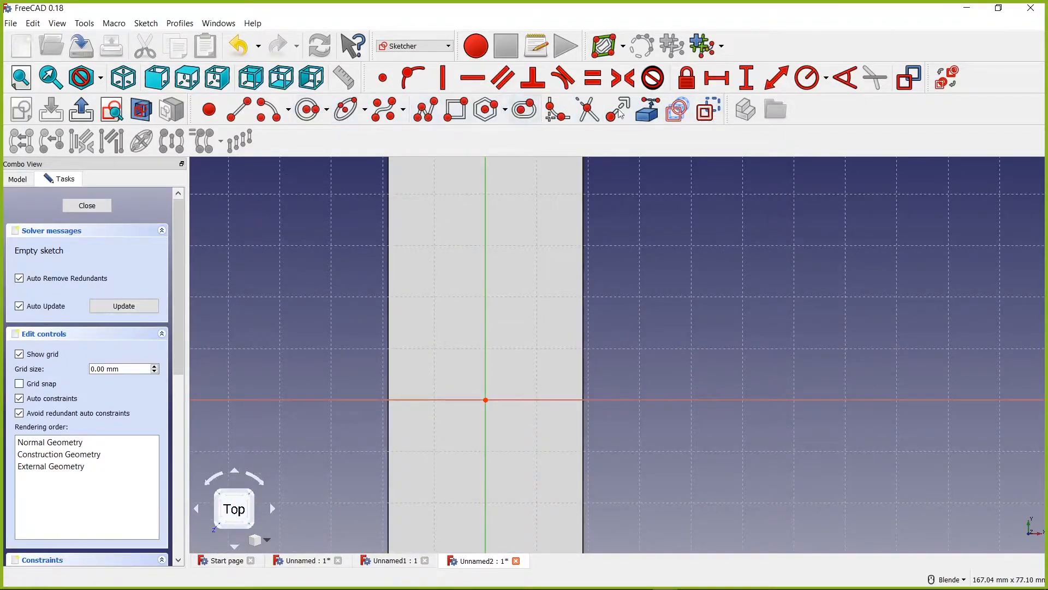
{"action": "left_click", "coordinate": [460, 111]}
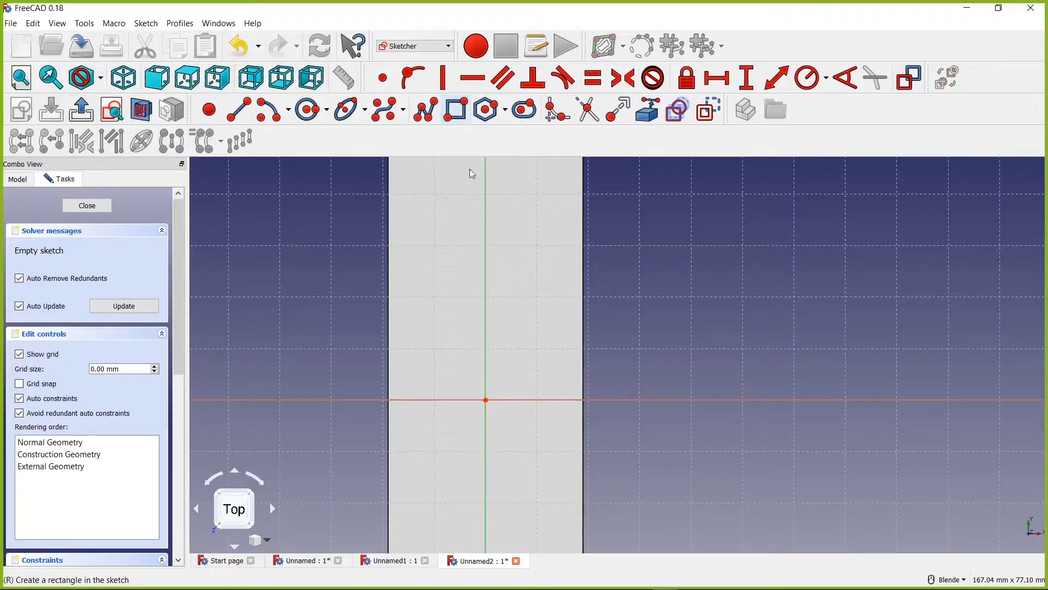
{"action": "left_click", "coordinate": [413, 316]}
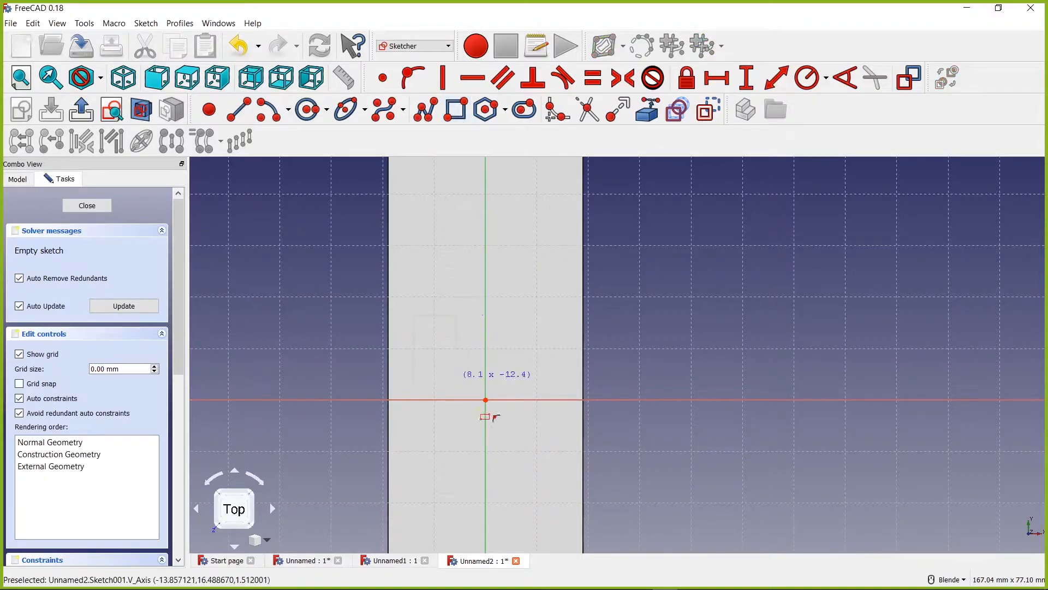
{"action": "left_click", "coordinate": [547, 491]}
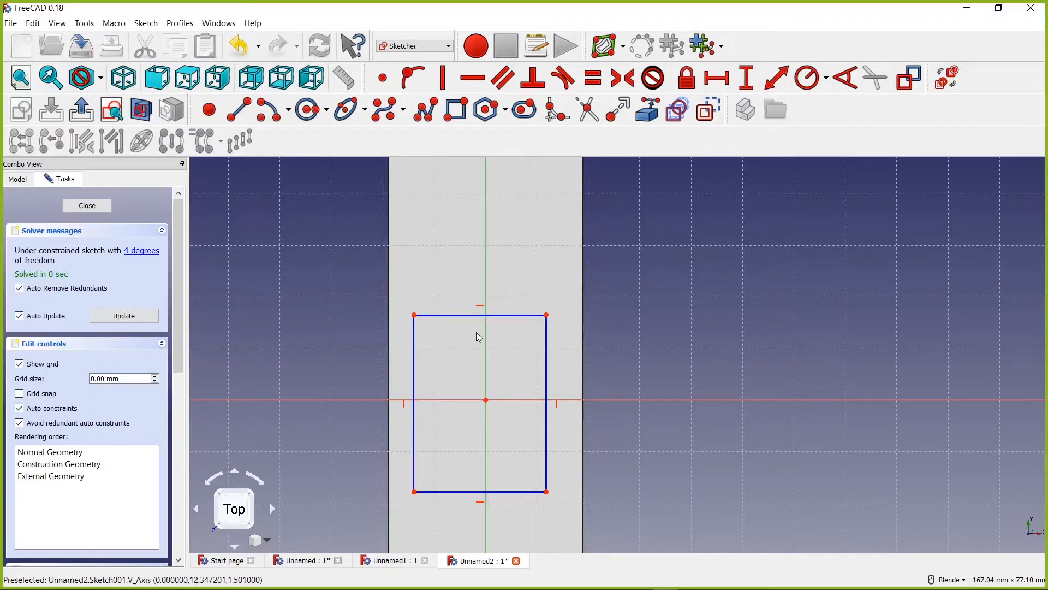
- Constrain the construction rectangle to be symmetric about the vertical and horizontal axes
{"action": "left_click", "coordinate": [414, 315]}
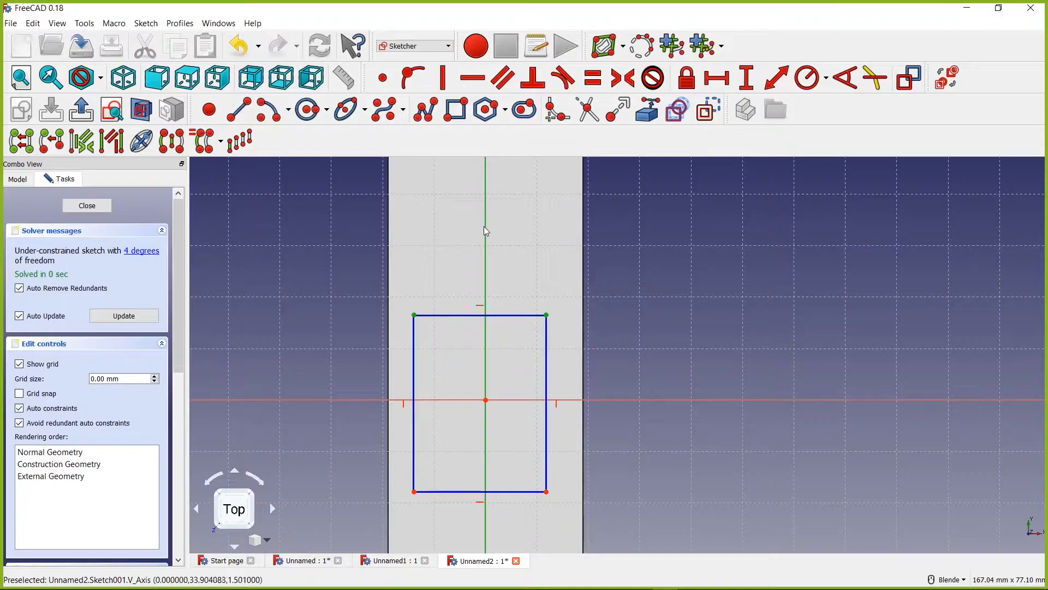
{"action": "left_click", "coordinate": [623, 78]}
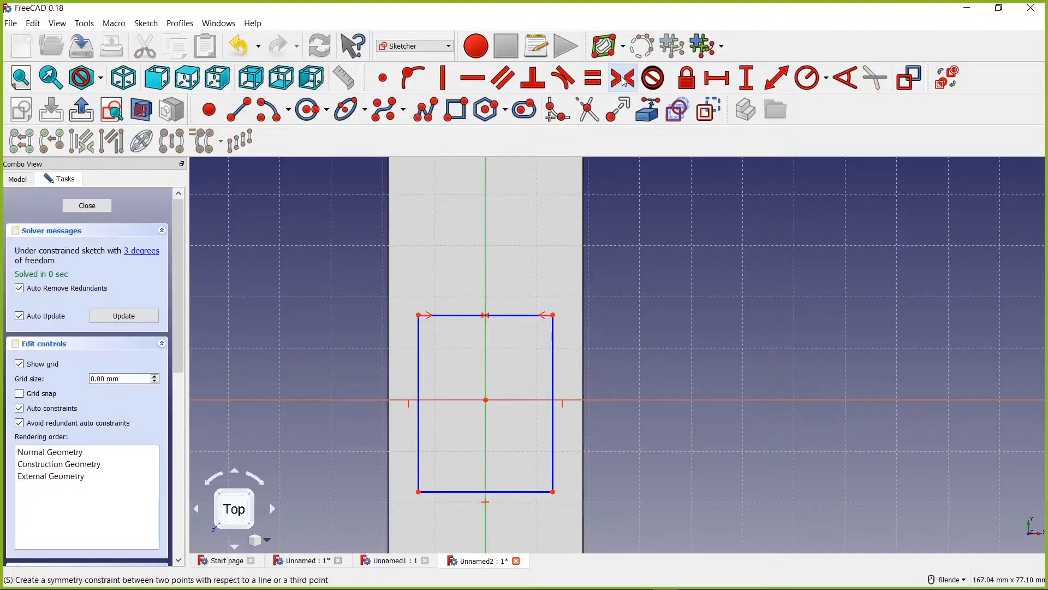
{"action": "left_click", "coordinate": [560, 480]}
{"action": "left_click", "coordinate": [554, 316]}
{"action": "left_click", "coordinate": [577, 402]}
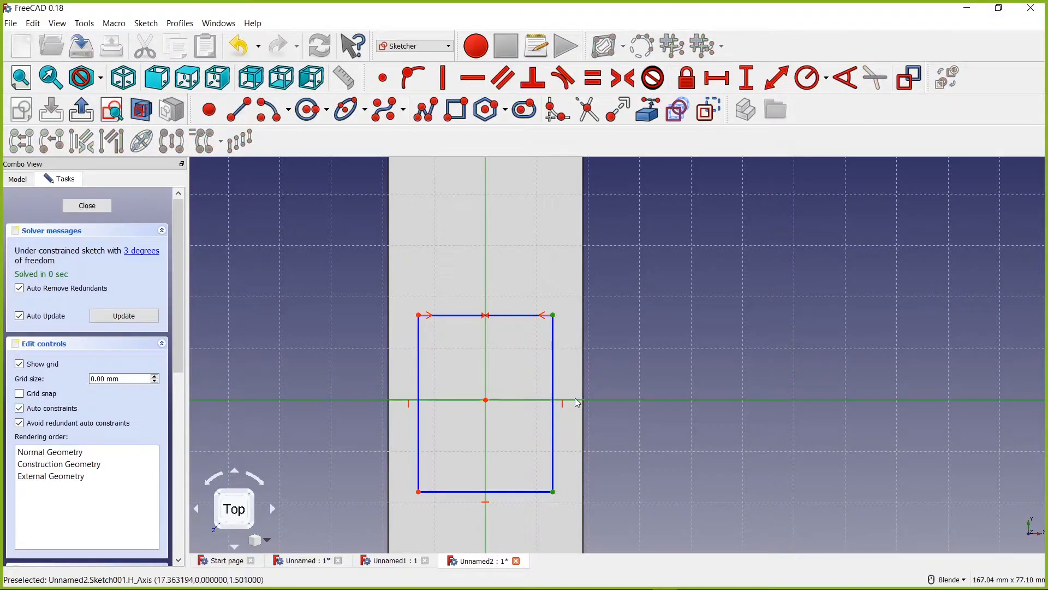
{"action": "left_click", "coordinate": [626, 82]}
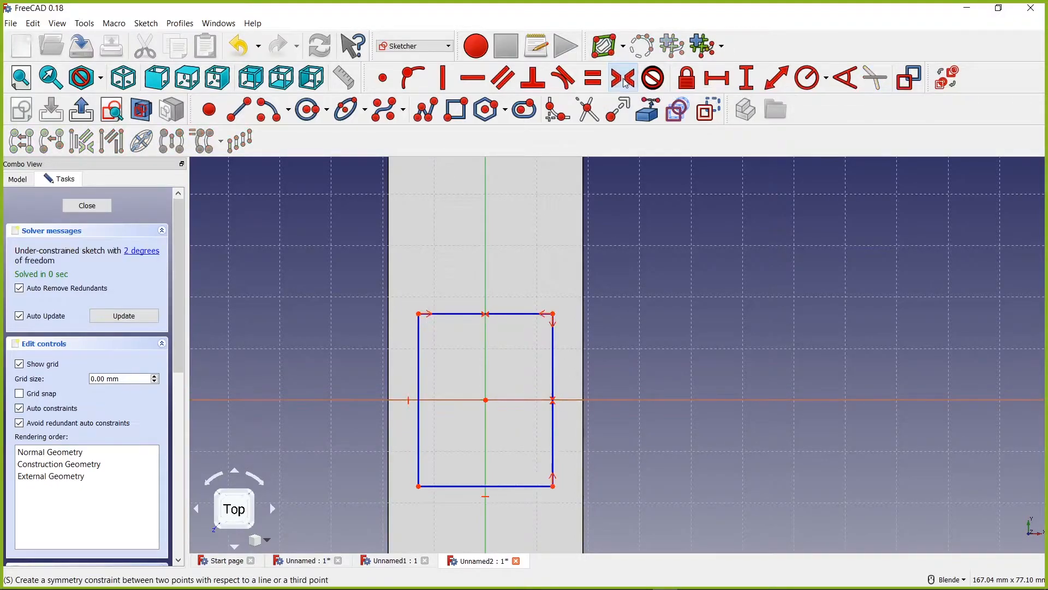
- Select the construction rectangle's top and left edges together
{"action": "left_click", "coordinate": [455, 314]}
{"action": "left_click", "coordinate": [418, 348]}
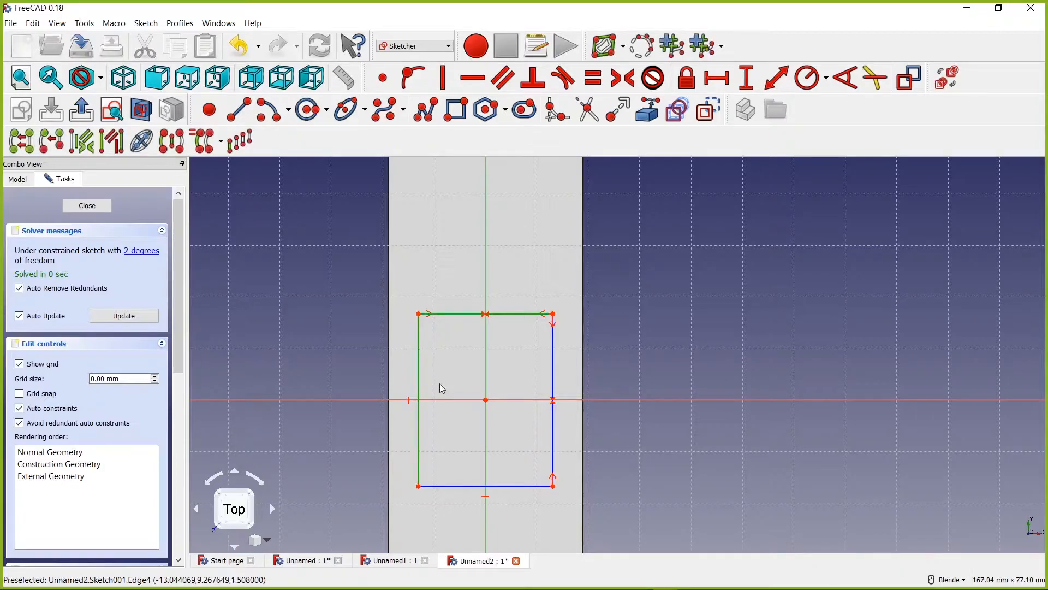
- Make the rectangle's top and left sides equal and constrain the top side's horizontal length to 30.5 mm
{"action": "left_click", "coordinate": [594, 78]}
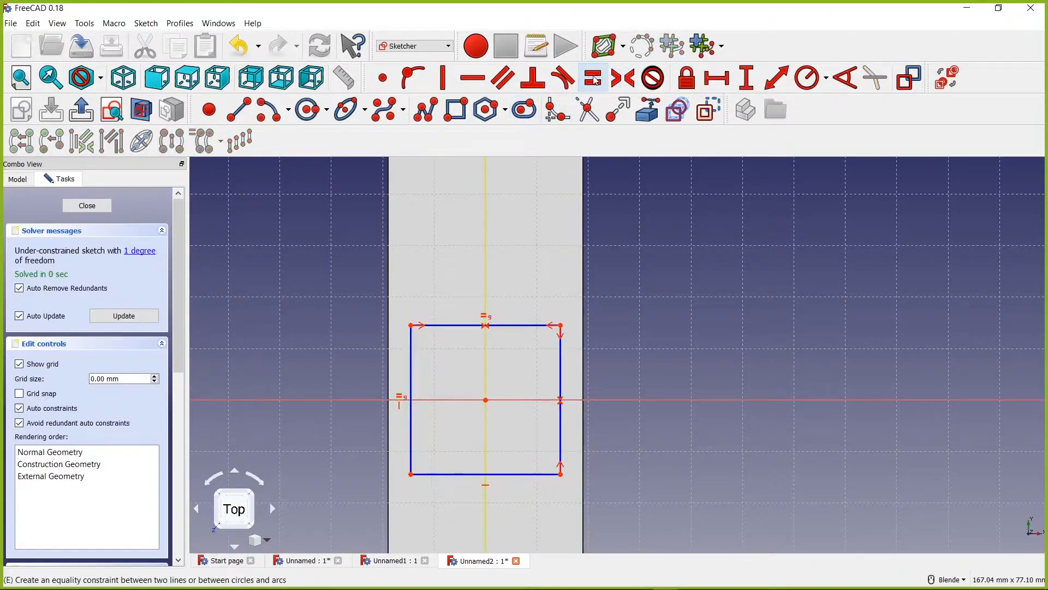
{"action": "left_click", "coordinate": [717, 78]}
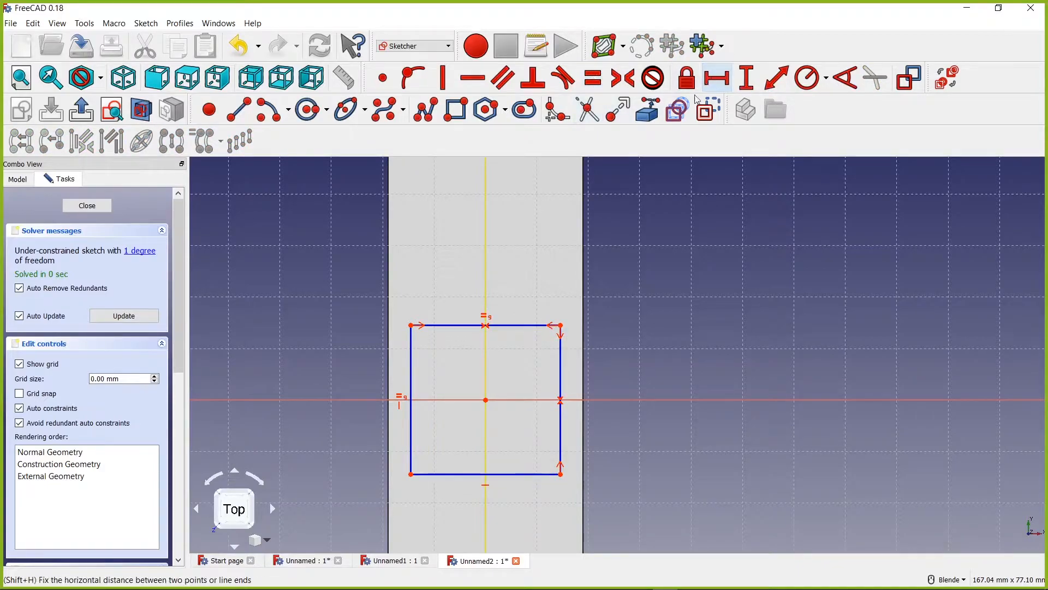
{"action": "left_click", "coordinate": [448, 325]}
{"action": "type", "text": "30.5"}
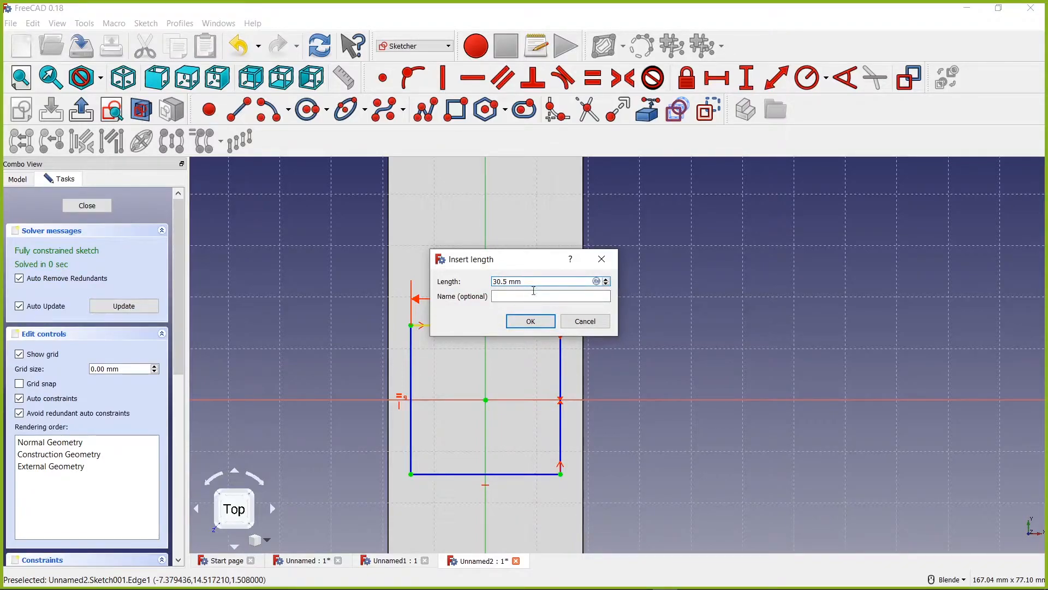
{"action": "left_click", "coordinate": [530, 322]}
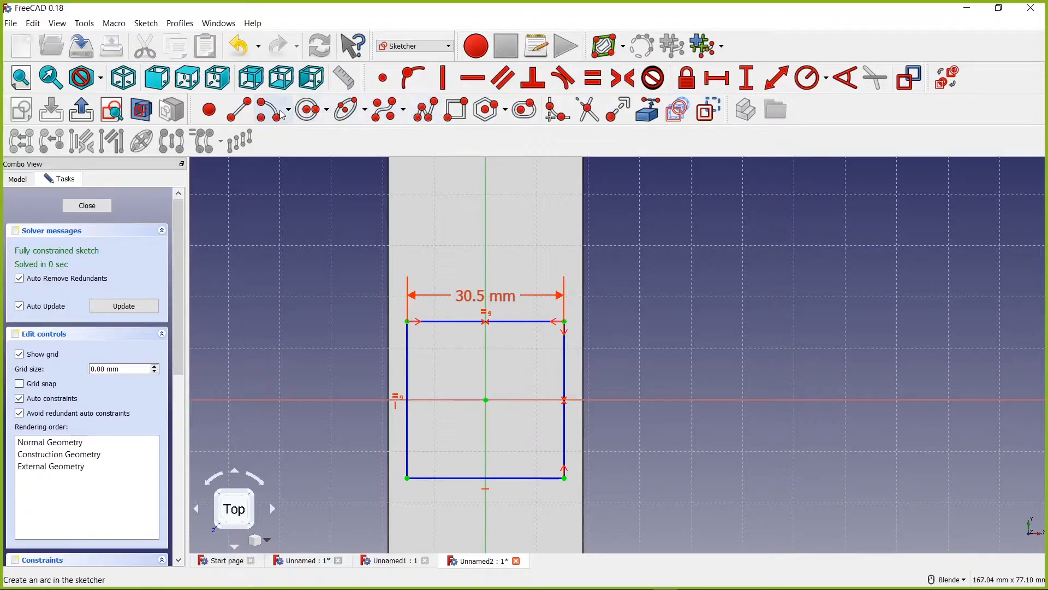
- Sketch a circle at each of the rectangle's two upper corners
{"action": "left_click", "coordinate": [306, 112]}
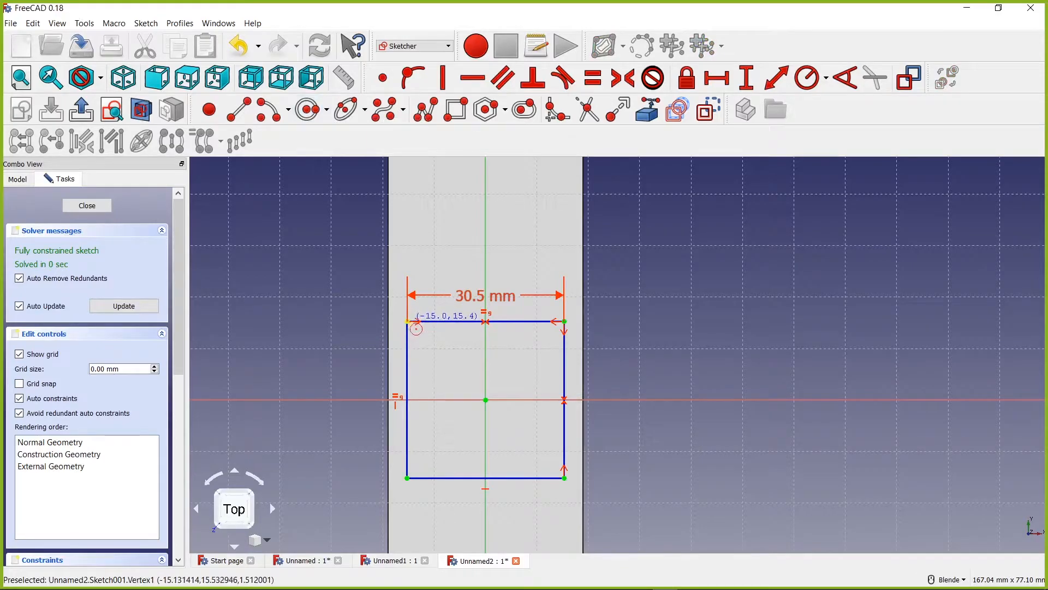
{"action": "scroll", "coordinate": [413, 326], "scroll_direction": "up", "scroll_amount": 4}
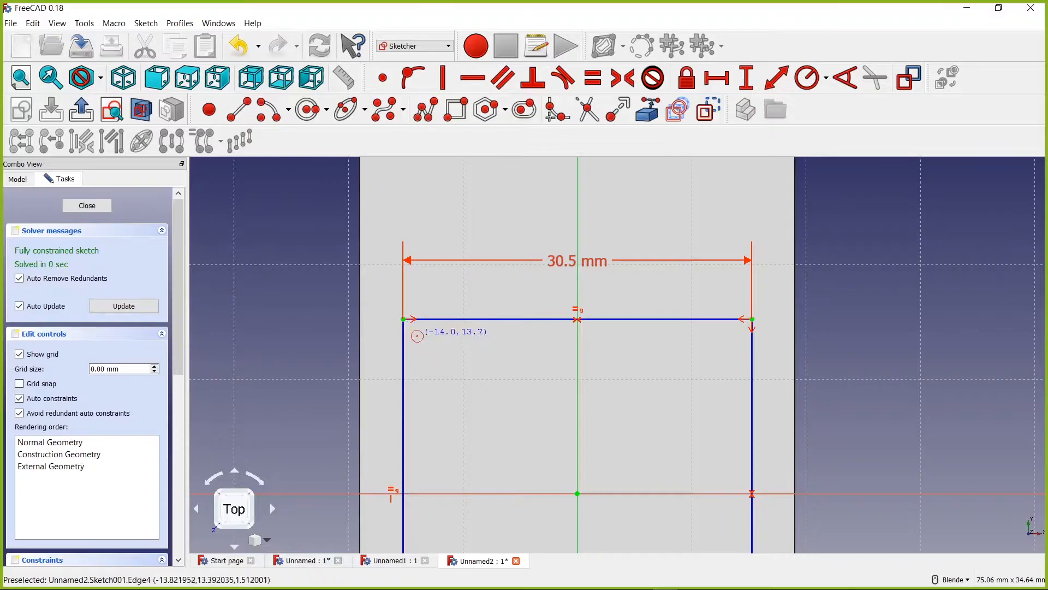
{"action": "left_click", "coordinate": [404, 318]}
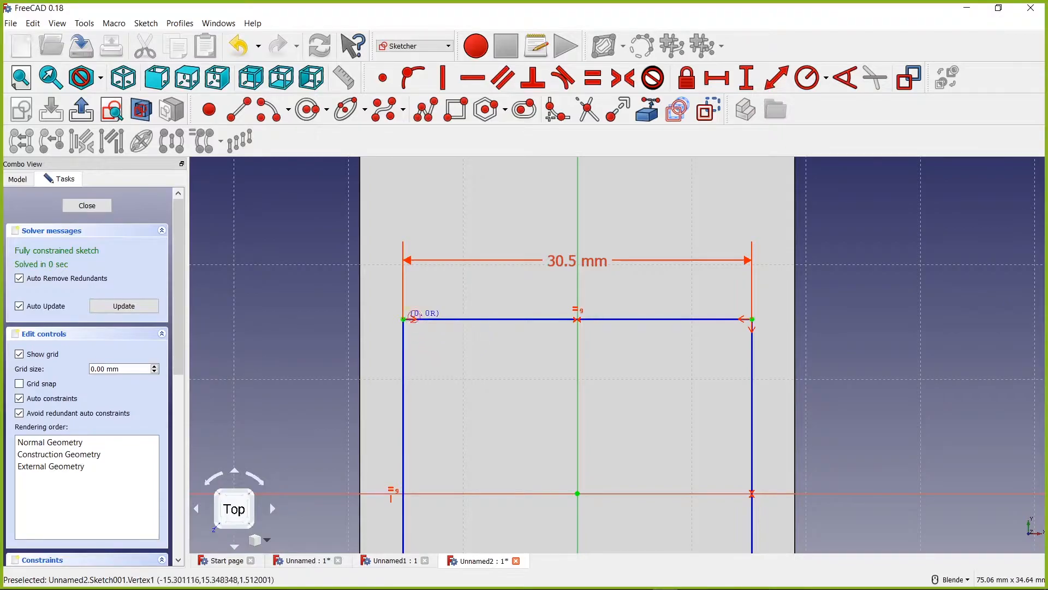
{"action": "left_click", "coordinate": [415, 306]}
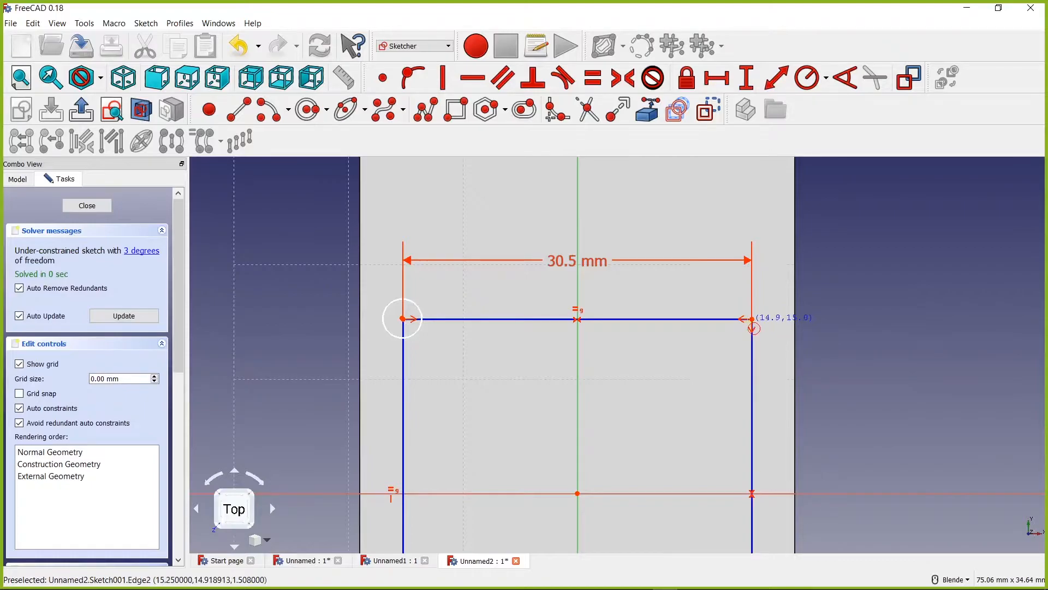
{"action": "left_click", "coordinate": [752, 319]}
{"action": "left_click", "coordinate": [779, 297]}
{"action": "right_click", "coordinate": [749, 322]}
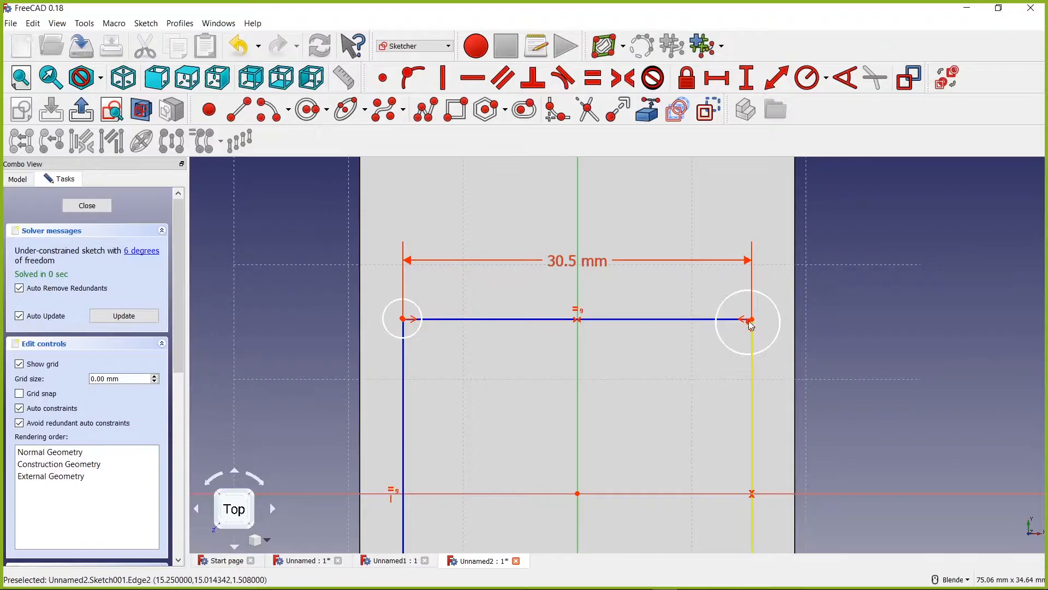
- Pull the upper-right circle off its position and make its centre coincident with the rectangle's upper-right corner
{"action": "left_click_drag", "start_coordinate": [751, 325], "coordinate": [716, 347]}
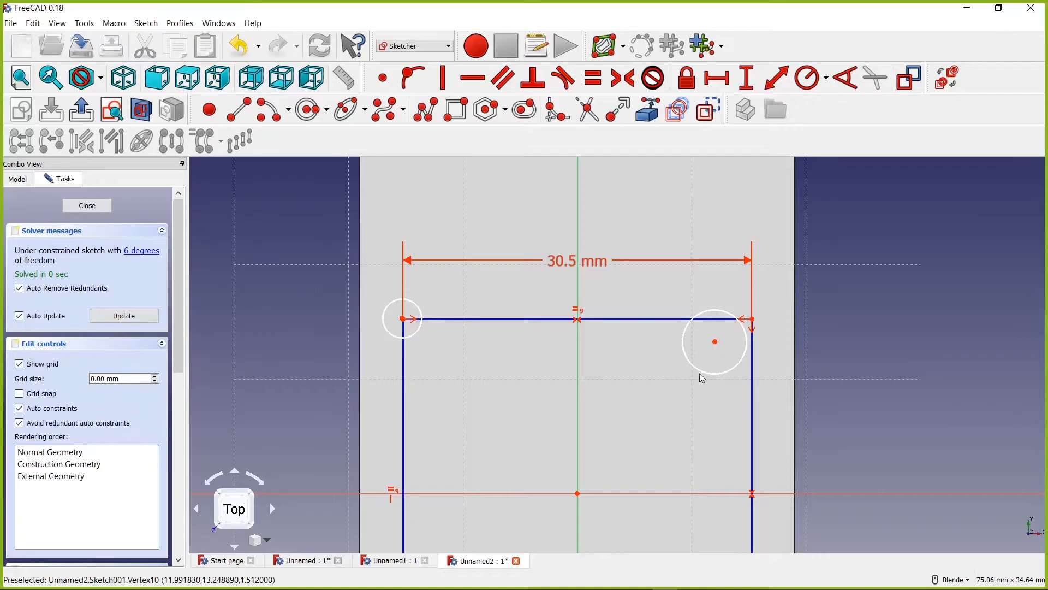
{"action": "left_click", "coordinate": [715, 342]}
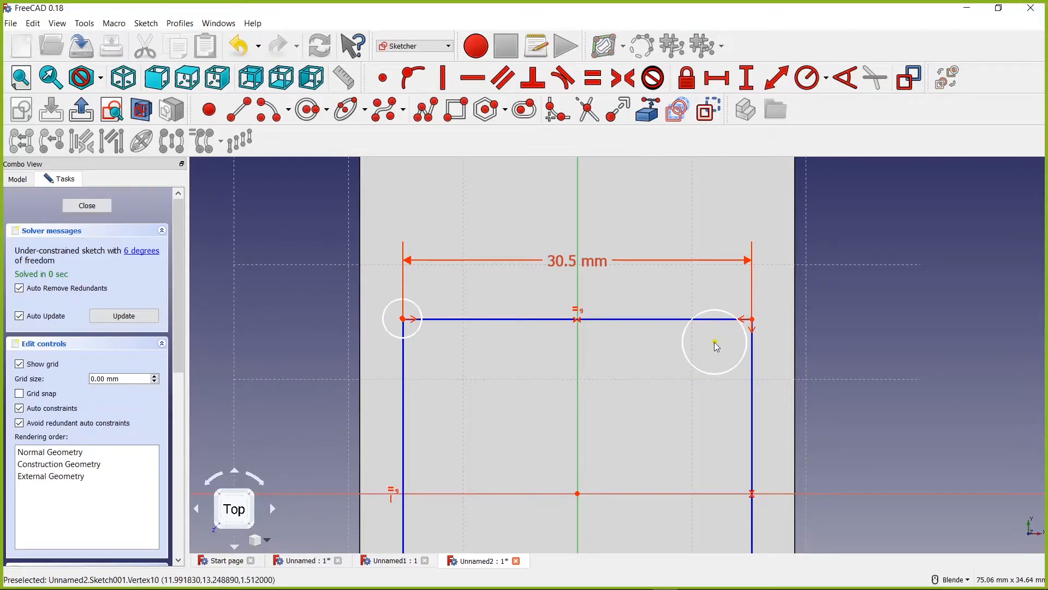
{"action": "left_click", "coordinate": [752, 319]}
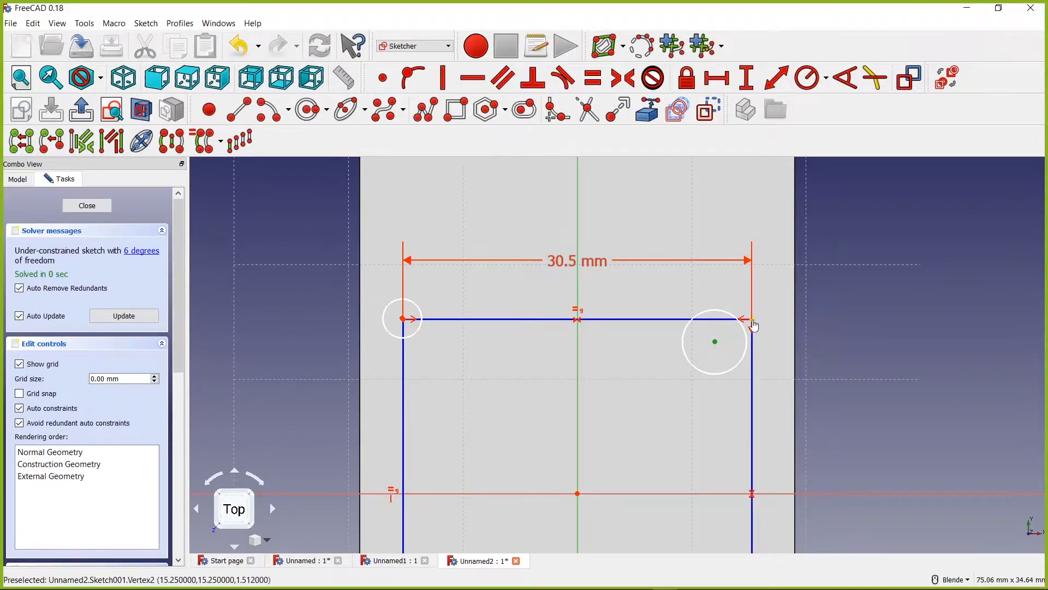
{"action": "left_click", "coordinate": [385, 81]}
- Sketch a circle centred on each of the rectangle's two lower corners and leave the circle tool
{"action": "scroll", "coordinate": [574, 378], "scroll_direction": "down", "scroll_amount": 3}
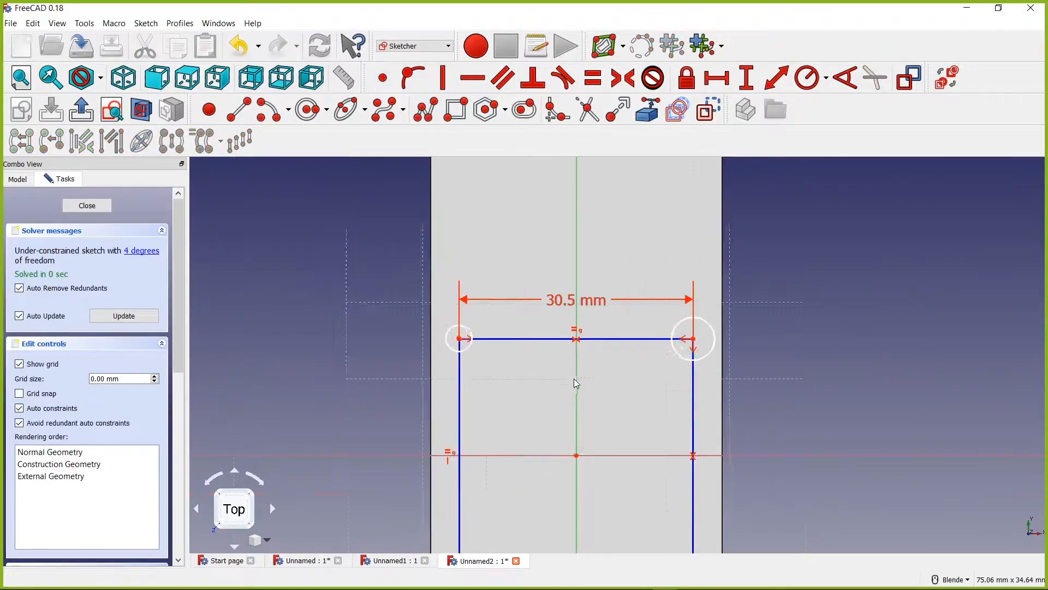
{"action": "scroll", "coordinate": [572, 471], "scroll_direction": "up", "scroll_amount": 2}
{"action": "left_click", "coordinate": [309, 109]}
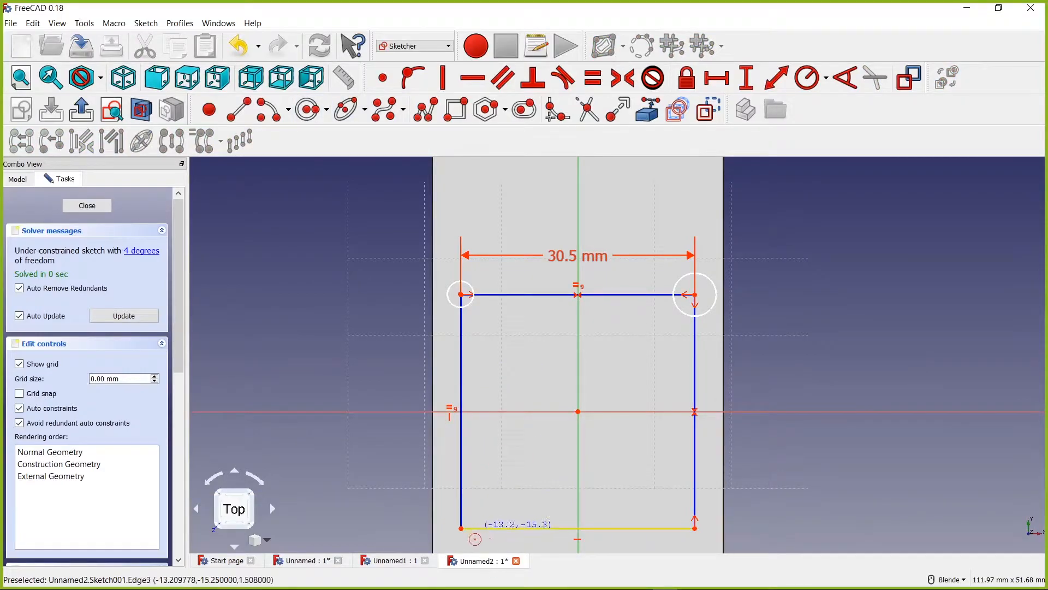
{"action": "left_click", "coordinate": [461, 527]}
{"action": "left_click", "coordinate": [478, 512]}
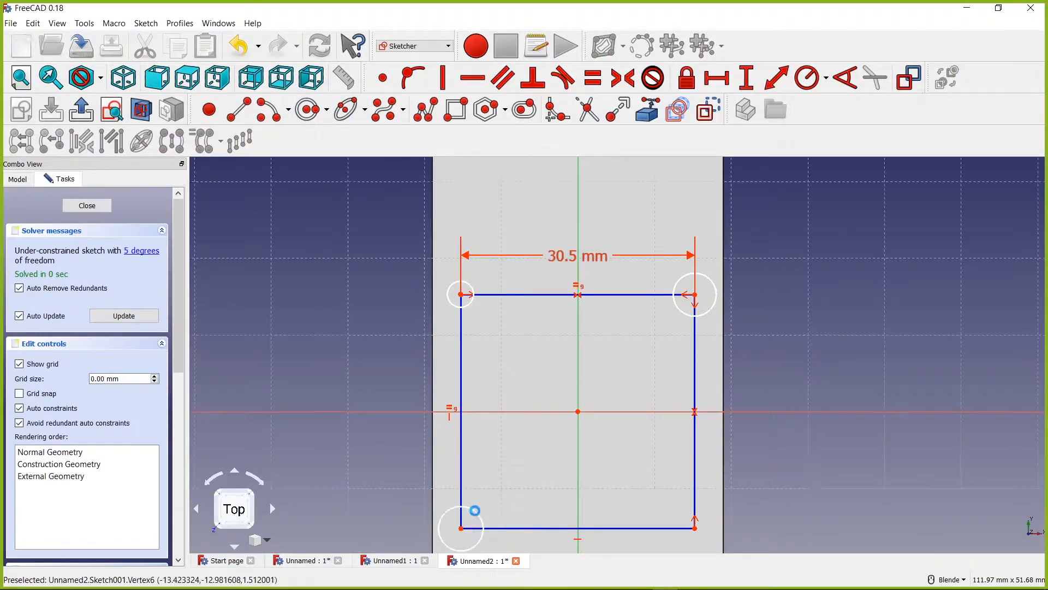
{"action": "left_click", "coordinate": [695, 527]}
{"action": "left_click", "coordinate": [677, 511]}
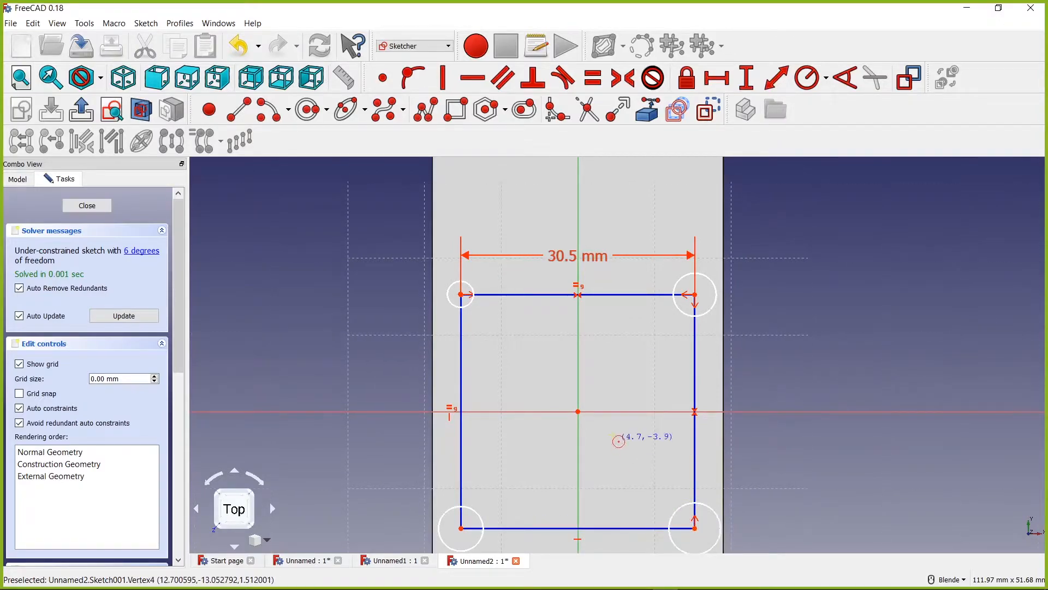
{"action": "scroll", "coordinate": [688, 496], "scroll_direction": "down", "scroll_amount": 4}
{"action": "scroll", "coordinate": [726, 514], "scroll_direction": "up", "scroll_amount": 4}
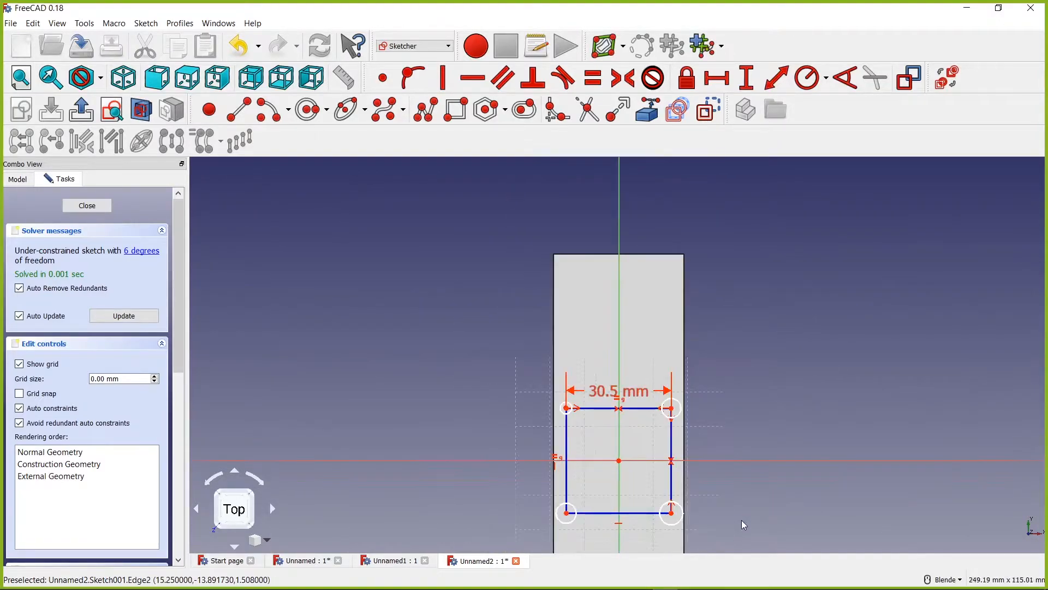
{"action": "right_click", "coordinate": [294, 314]}
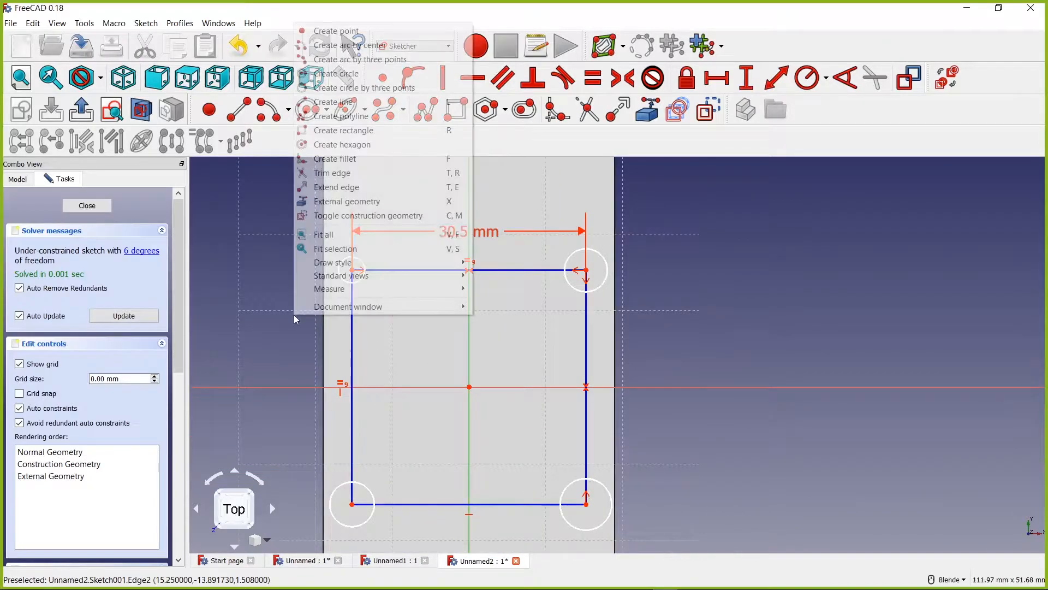
{"action": "right_click", "coordinate": [258, 298]}
{"action": "left_click", "coordinate": [255, 251]}
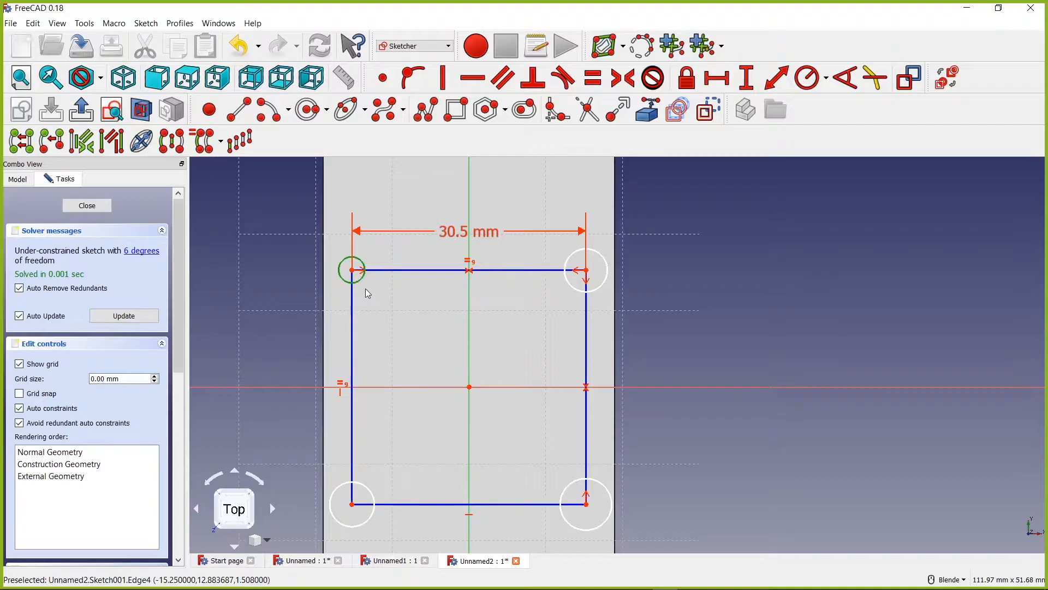
- Apply an equality constraint to all four corner circles
{"action": "left_click", "coordinate": [570, 285]}
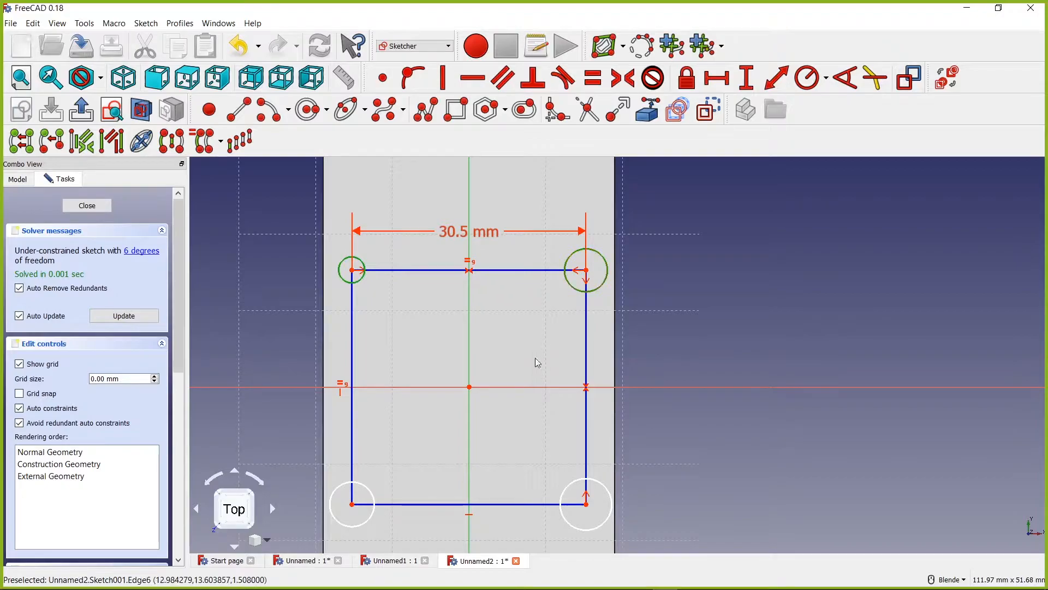
{"action": "left_click", "coordinate": [560, 490]}
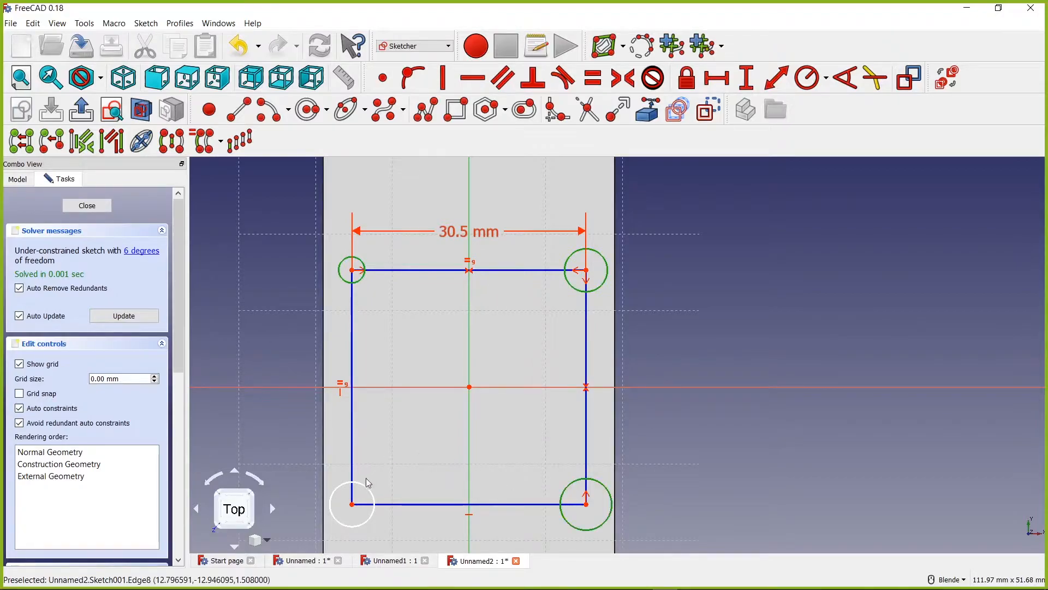
{"action": "left_click", "coordinate": [365, 489]}
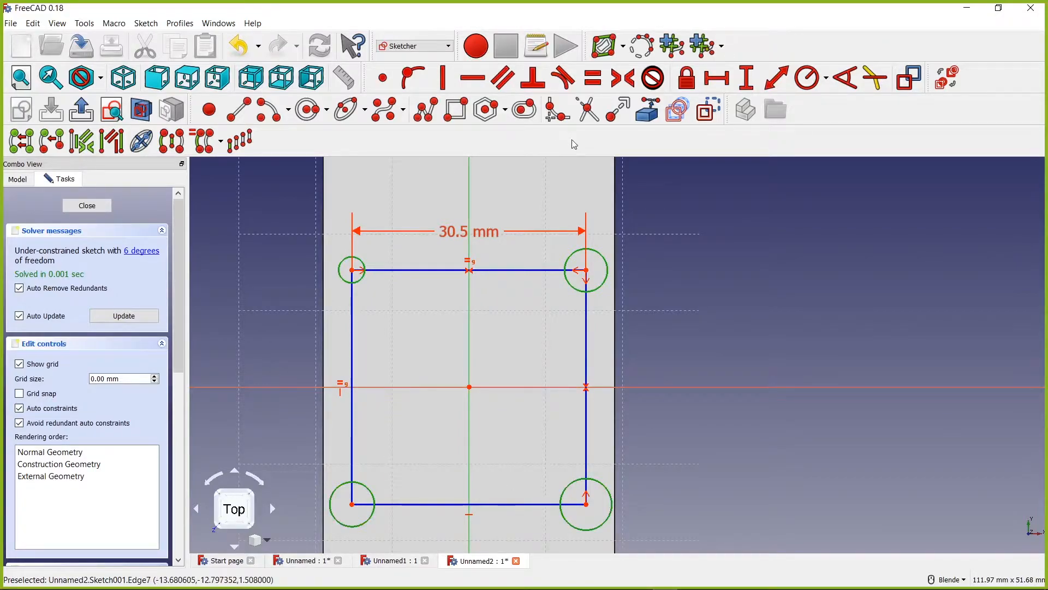
{"action": "left_click", "coordinate": [593, 79]}
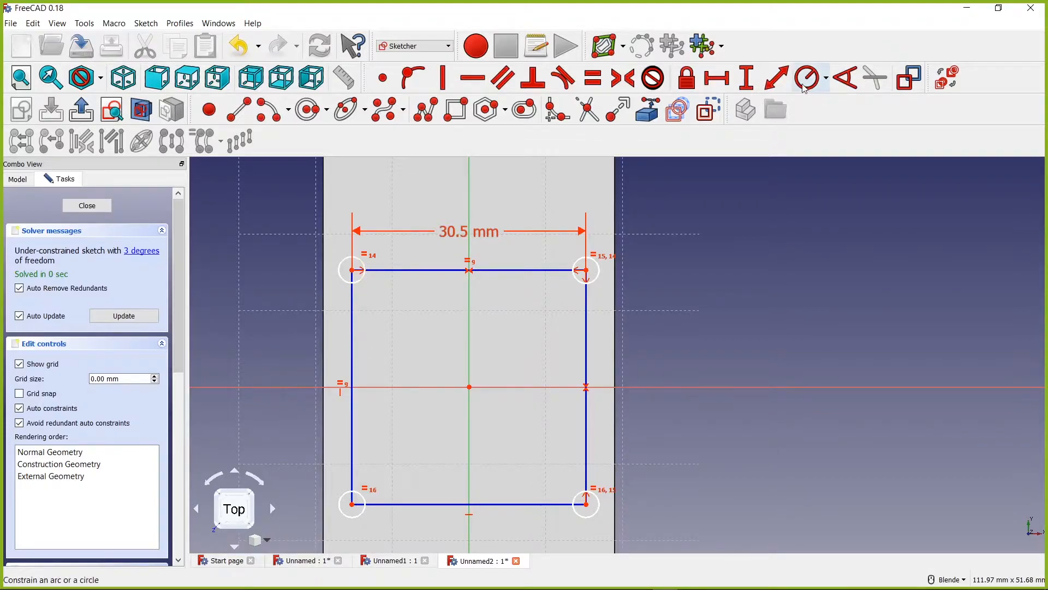
- Constrain the upper-left corner circle's radius to 1.5 mm
{"action": "left_click_drag", "start_coordinate": [357, 281], "coordinate": [366, 291]}
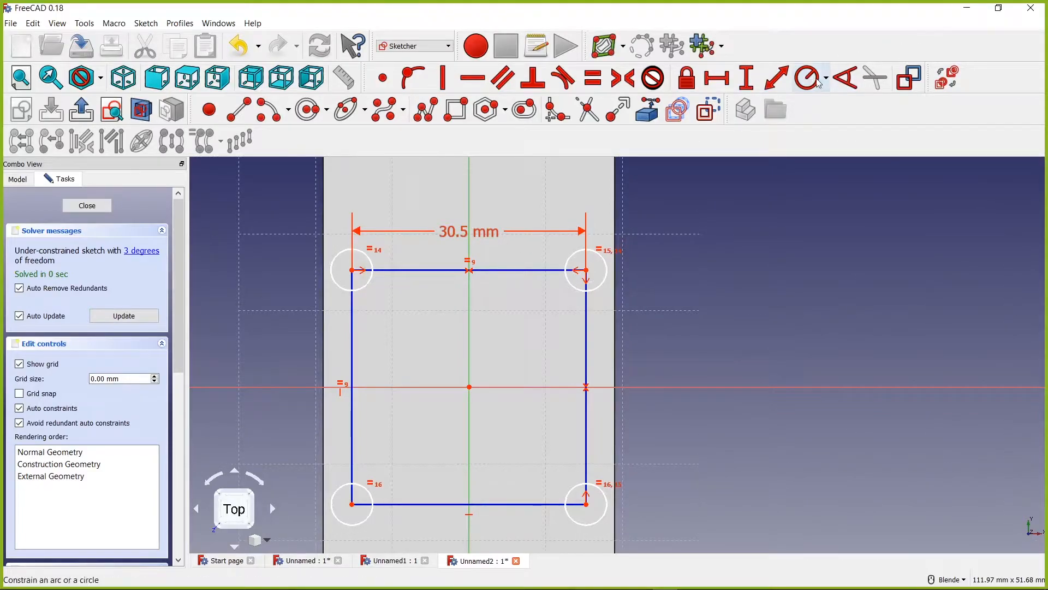
{"action": "left_click", "coordinate": [809, 78]}
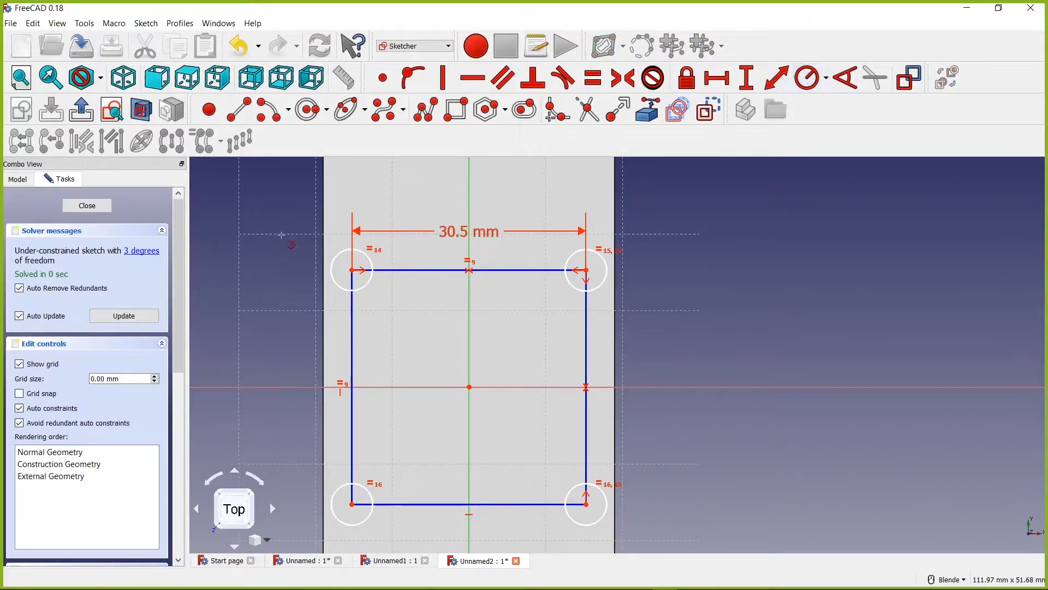
{"action": "left_click", "coordinate": [336, 255]}
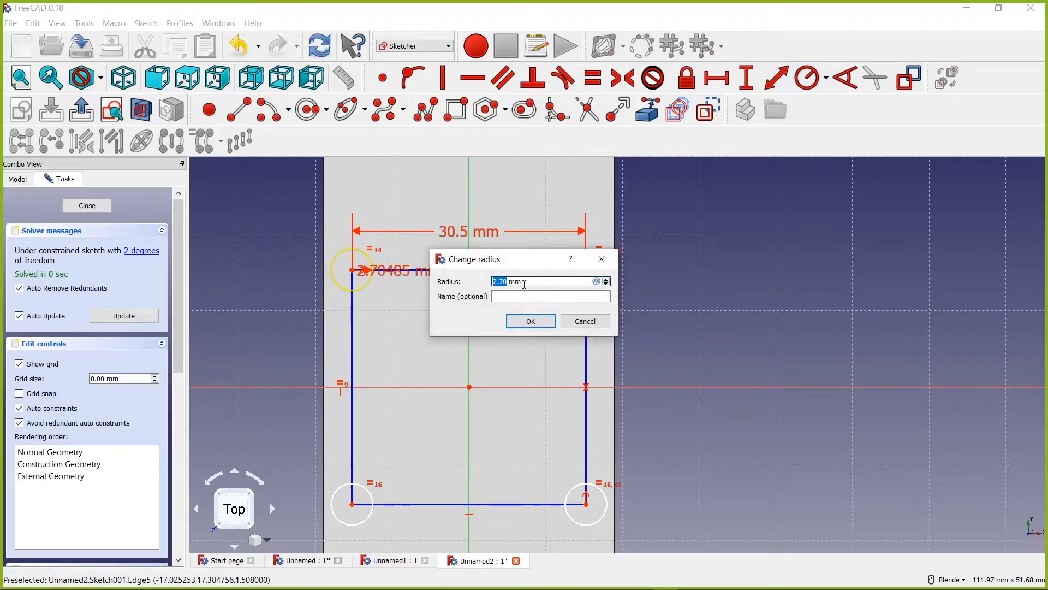
{"action": "type", "text": "1"}
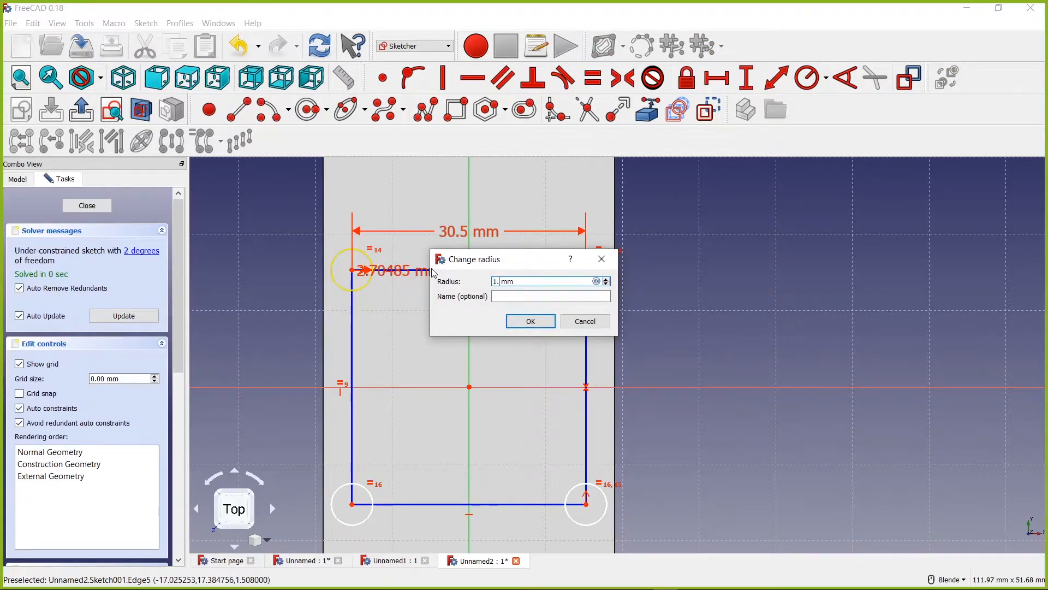
{"action": "key", "text": "Return"}
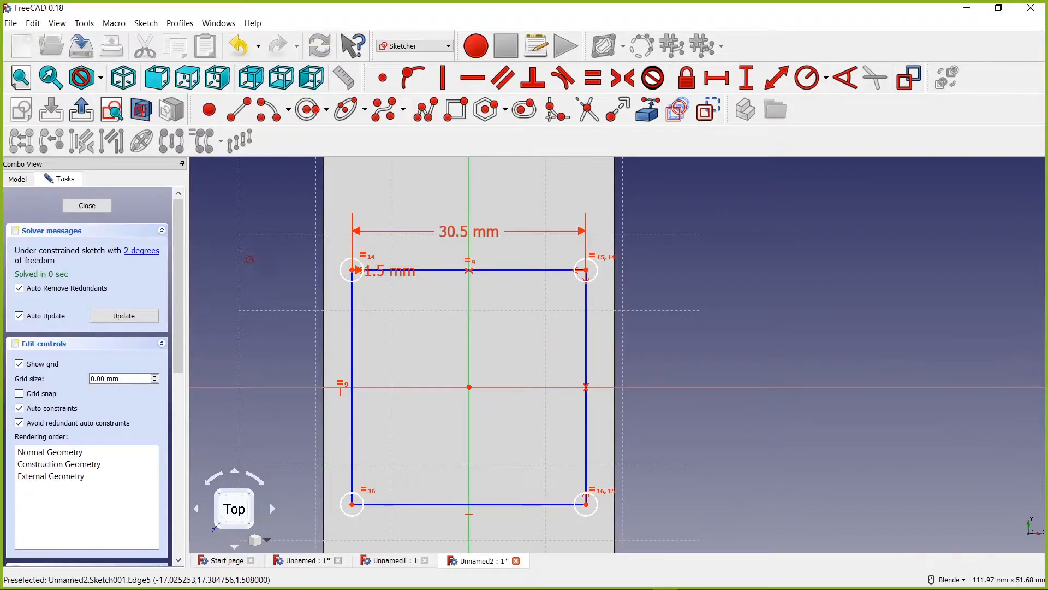
{"action": "key", "text": "Escape"}
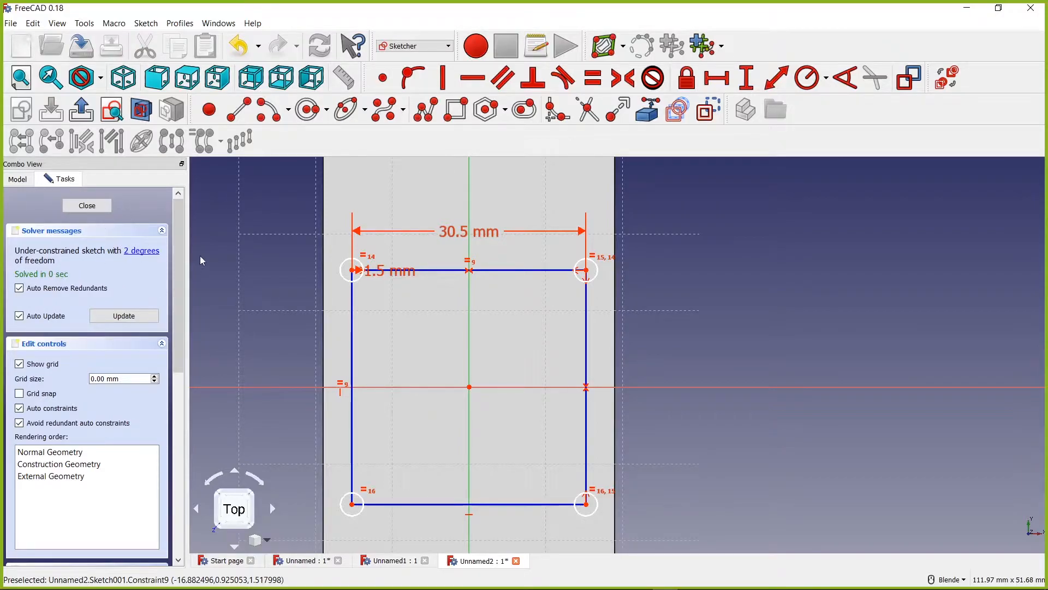
- Highlight the under-constrained geometry and make the upper-left circle's centre coincident with the rectangle's upper-left corner
{"action": "left_click", "coordinate": [140, 253]}
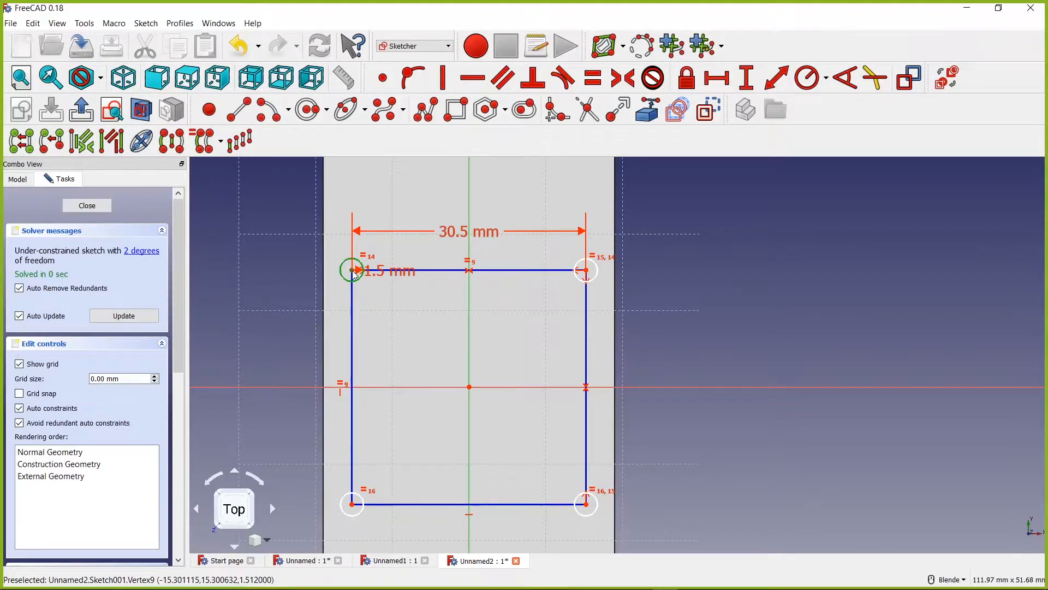
{"action": "scroll", "coordinate": [354, 274], "scroll_direction": "up", "scroll_amount": 5}
{"action": "mouse_move", "coordinate": [352, 269]}
{"action": "left_mouse_down"}
{"action": "mouse_move", "coordinate": [335, 244]}
{"action": "mouse_move", "coordinate": [325, 260]}
{"action": "mouse_move", "coordinate": [332, 289]}
{"action": "mouse_move", "coordinate": [350, 274]}
{"action": "mouse_move", "coordinate": [319, 231]}
{"action": "left_mouse_up"}
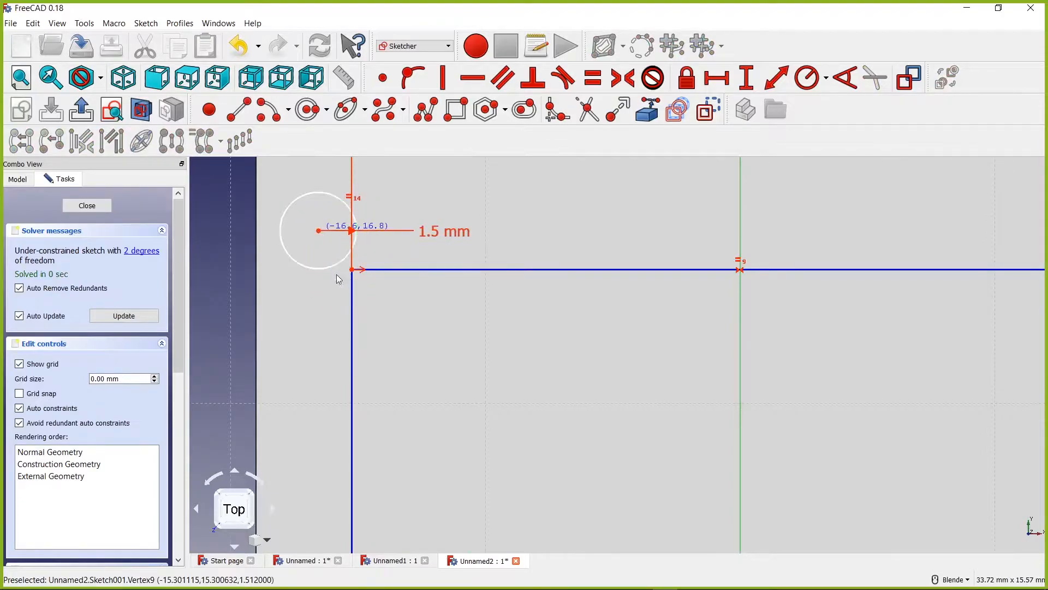
{"action": "left_click", "coordinate": [319, 231]}
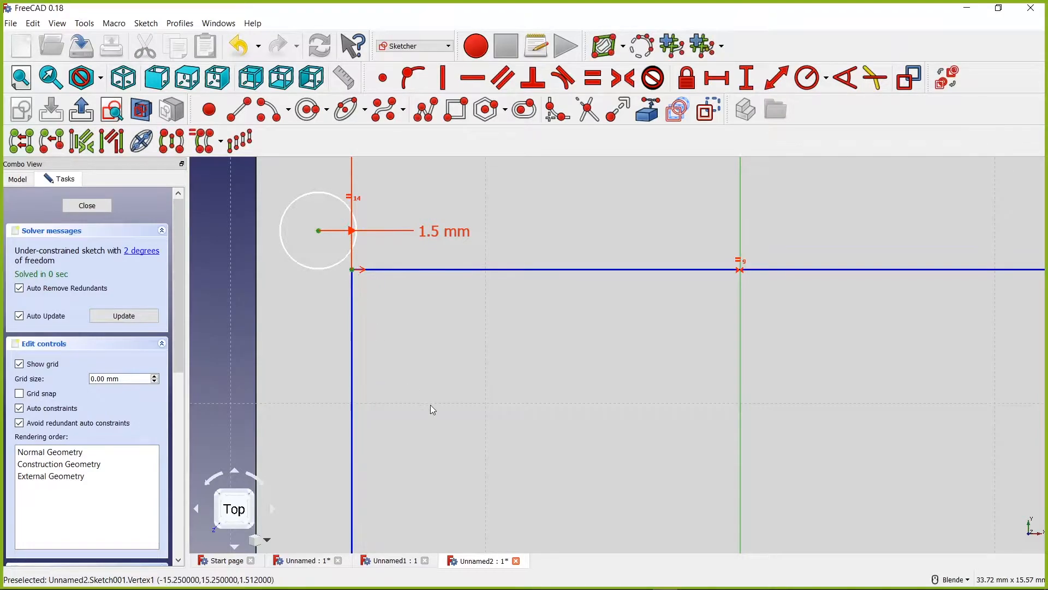
{"action": "left_click", "coordinate": [383, 81]}
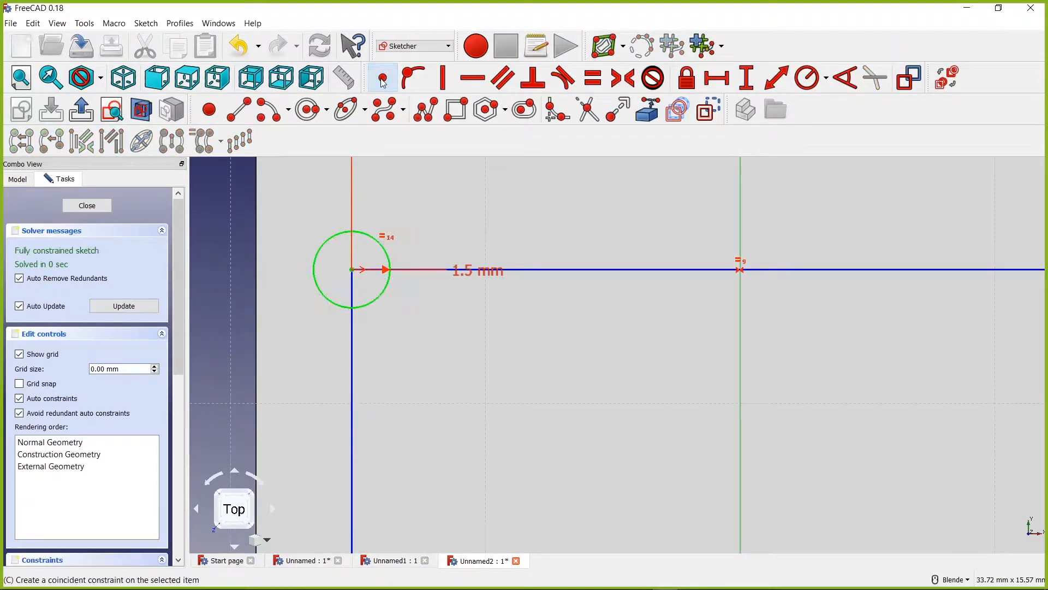
{"action": "scroll", "coordinate": [786, 465], "scroll_direction": "down", "scroll_amount": 5}
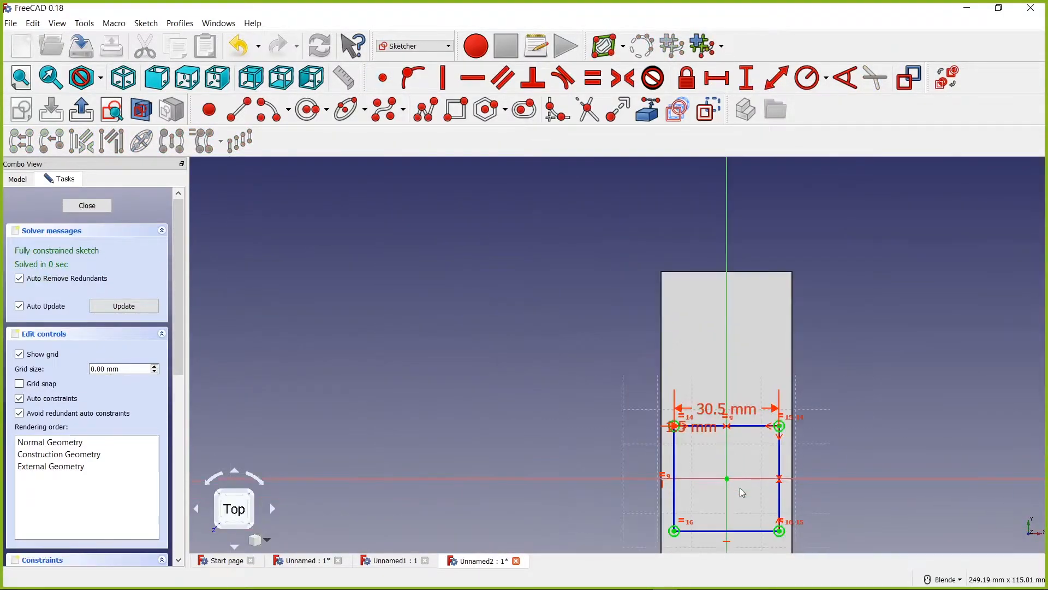
{"action": "mouse_move", "coordinate": [786, 465]}
{"action": "right_mouse_down"}
{"action": "mouse_move", "coordinate": [675, 368]}
{"action": "mouse_move", "coordinate": [577, 321]}
{"action": "mouse_move", "coordinate": [565, 298]}
{"action": "right_mouse_up"}
{"action": "left_click", "coordinate": [328, 244]}
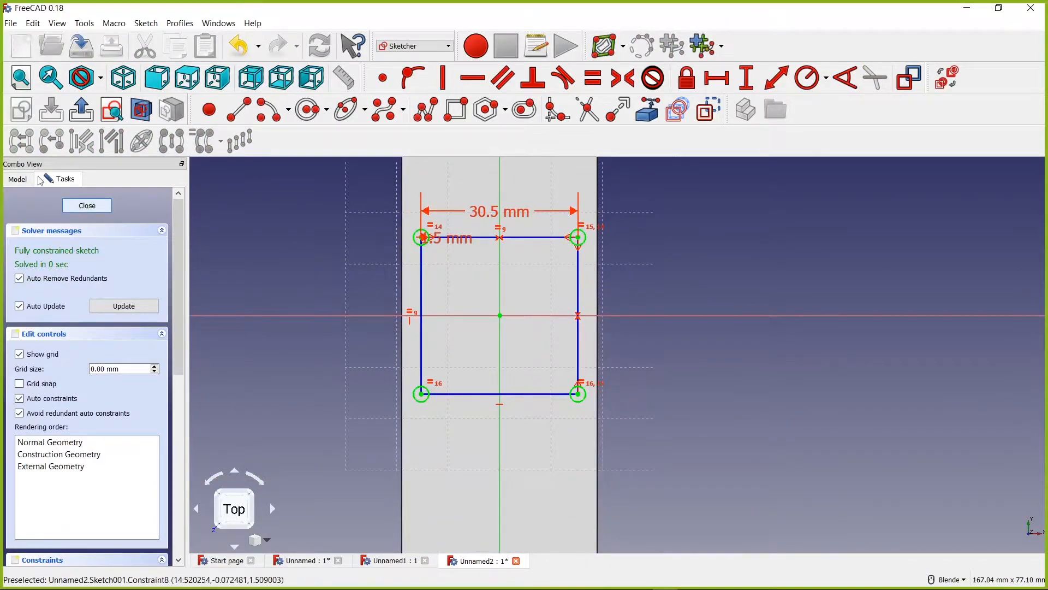
- Close the hole sketch and pocket its four circles through the base plate with the Through all type
{"action": "left_click", "coordinate": [87, 206]}
{"action": "middle_click_drag", "start_coordinate": [517, 331], "coordinate": [540, 251]}
{"action": "left_click", "coordinate": [67, 252]}
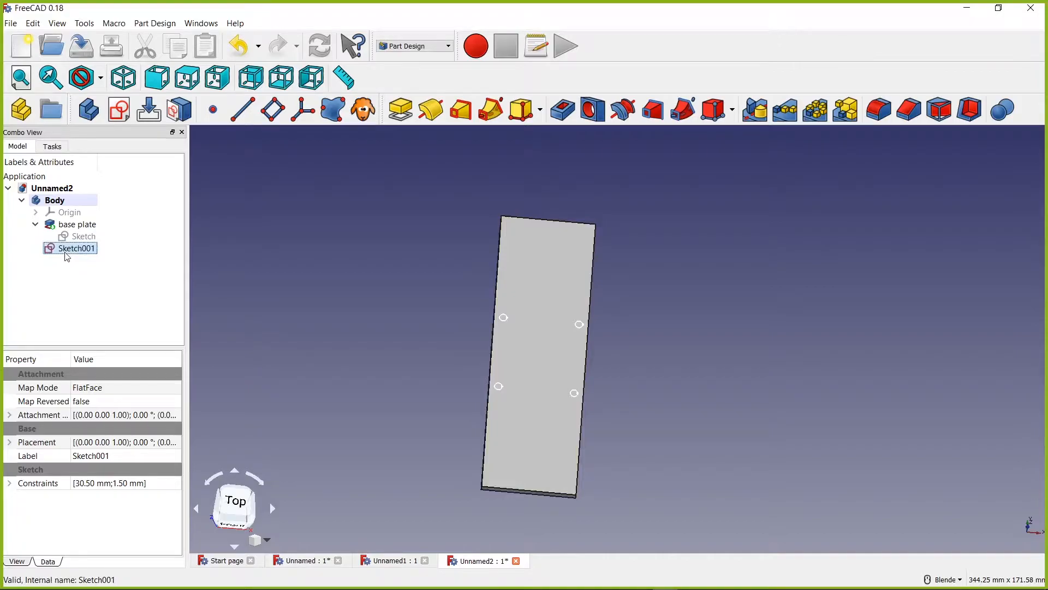
{"action": "left_click", "coordinate": [563, 114]}
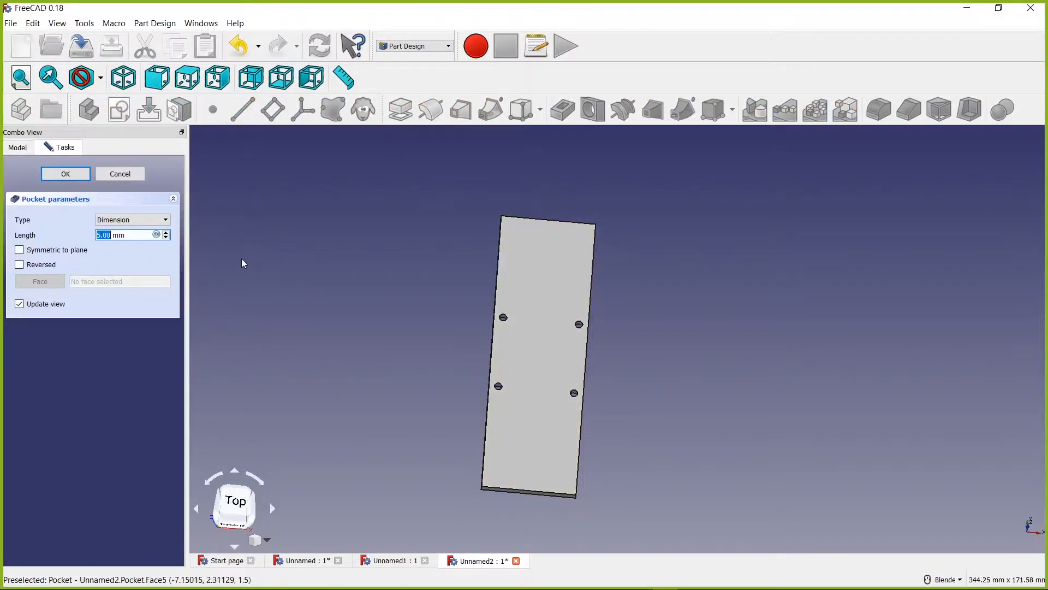
{"action": "left_click", "coordinate": [123, 220]}
{"action": "left_click", "coordinate": [118, 236]}
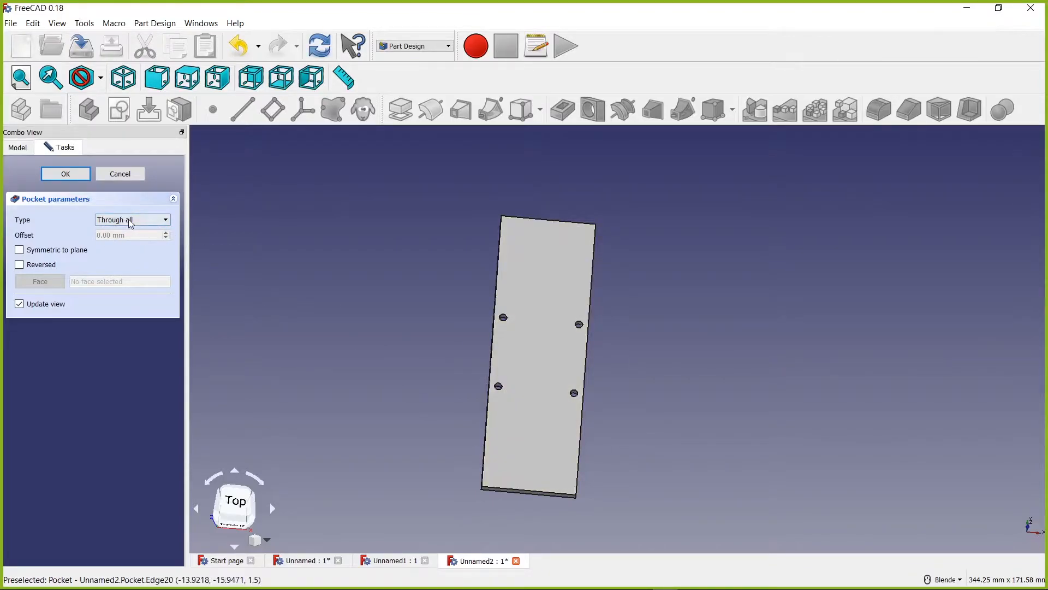
{"action": "left_click", "coordinate": [159, 220]}
{"action": "left_click", "coordinate": [159, 221]}
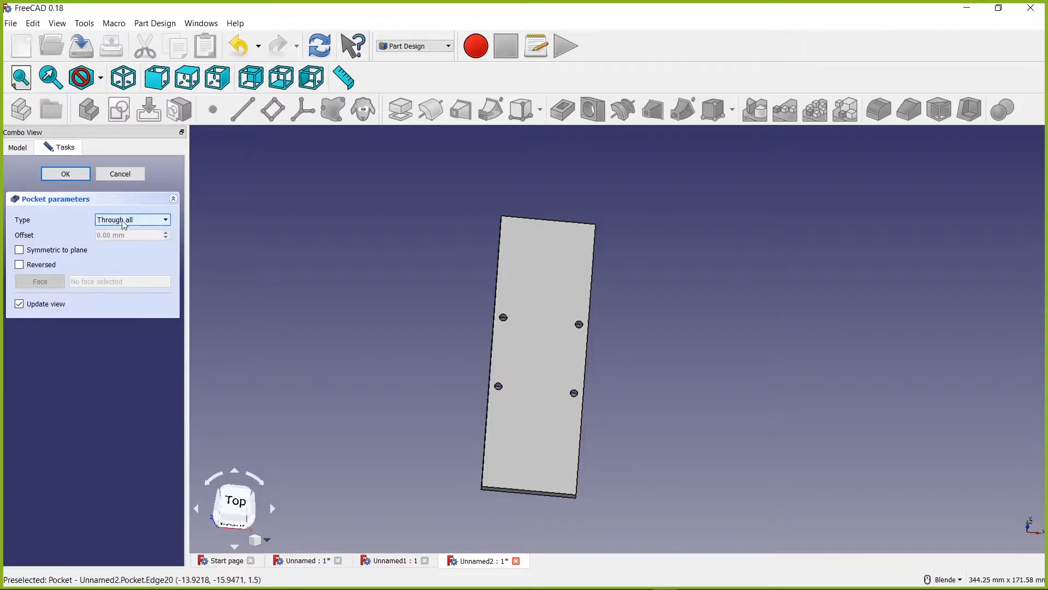
{"action": "left_click", "coordinate": [67, 174]}
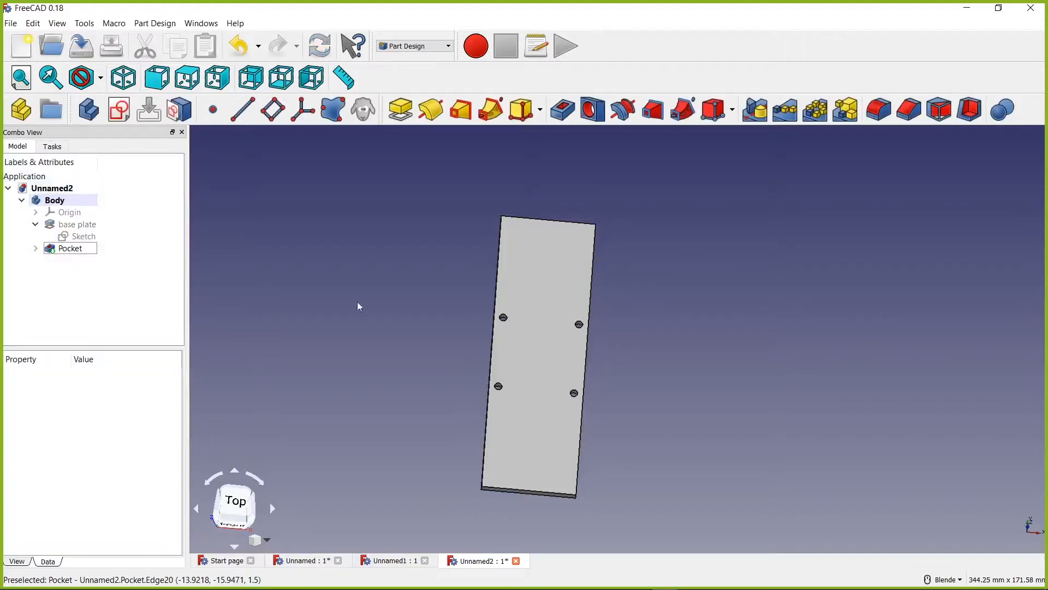
- Open the base plate's underlying sketch for editing
{"action": "scroll", "coordinate": [547, 321], "scroll_direction": "up", "scroll_amount": 2}
{"action": "key", "text": "2"}
{"action": "middle_click_drag", "start_coordinate": [533, 347], "coordinate": [573, 458]}
{"action": "scroll", "coordinate": [573, 458], "scroll_direction": "down", "scroll_amount": 2}
{"action": "scroll", "coordinate": [512, 341], "scroll_direction": "up", "scroll_amount": 3}
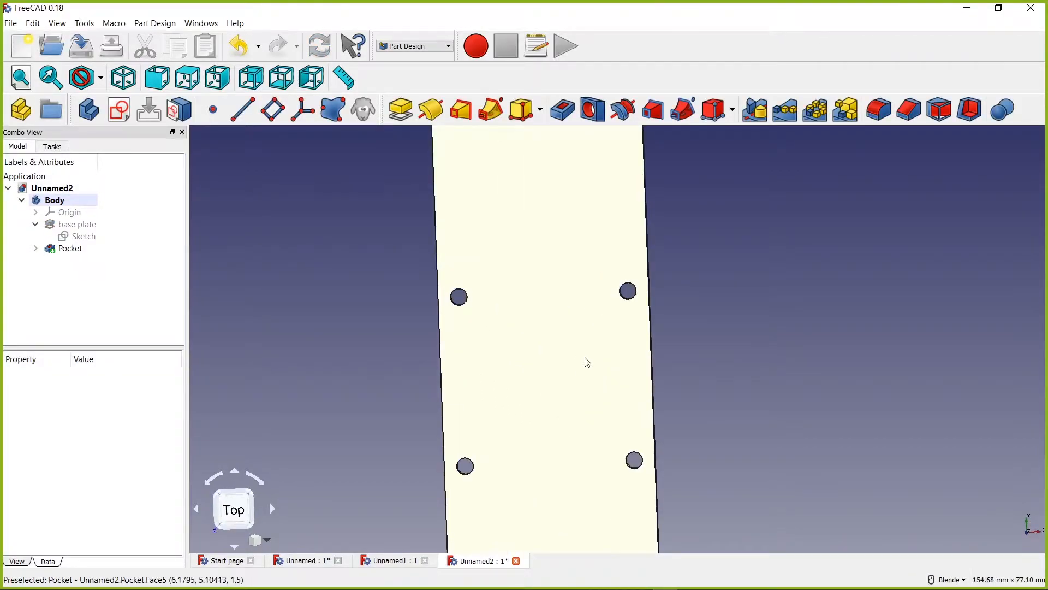
{"action": "scroll", "coordinate": [579, 377], "scroll_direction": "down", "scroll_amount": 2}
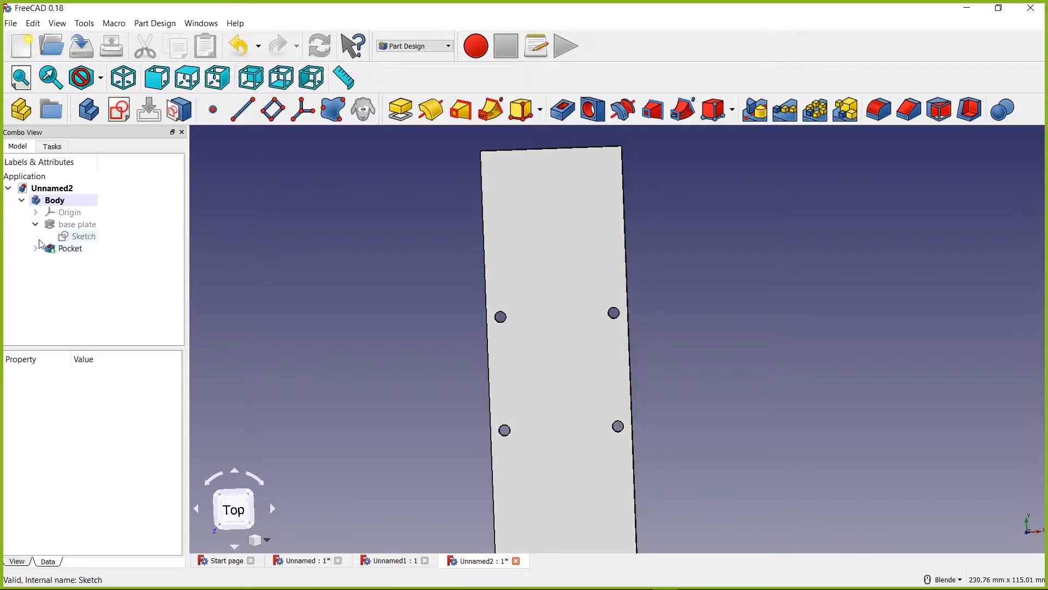
{"action": "left_click", "coordinate": [66, 239]}
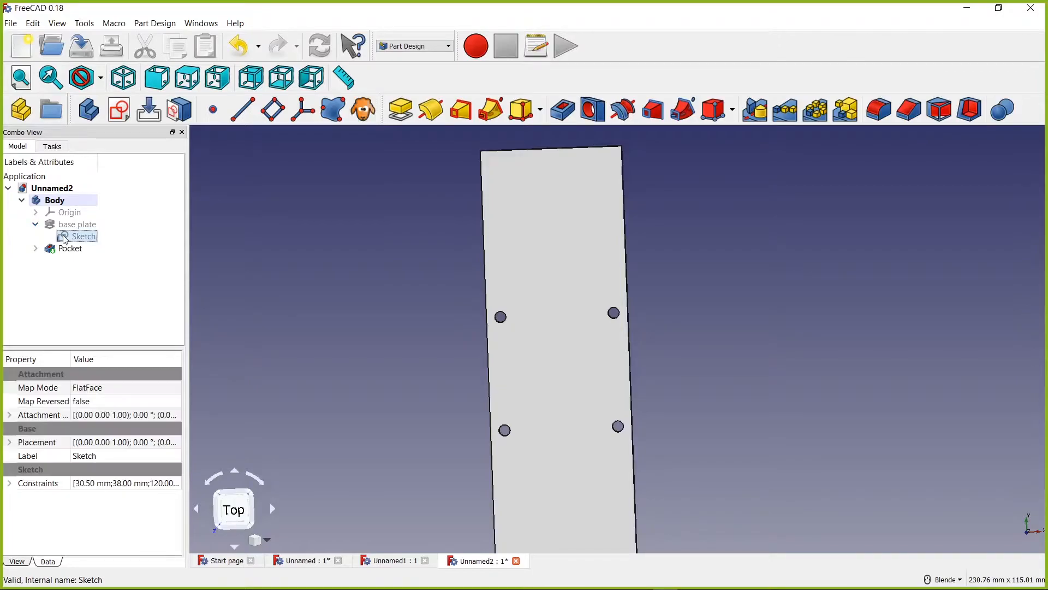
{"action": "right_click", "coordinate": [62, 234]}
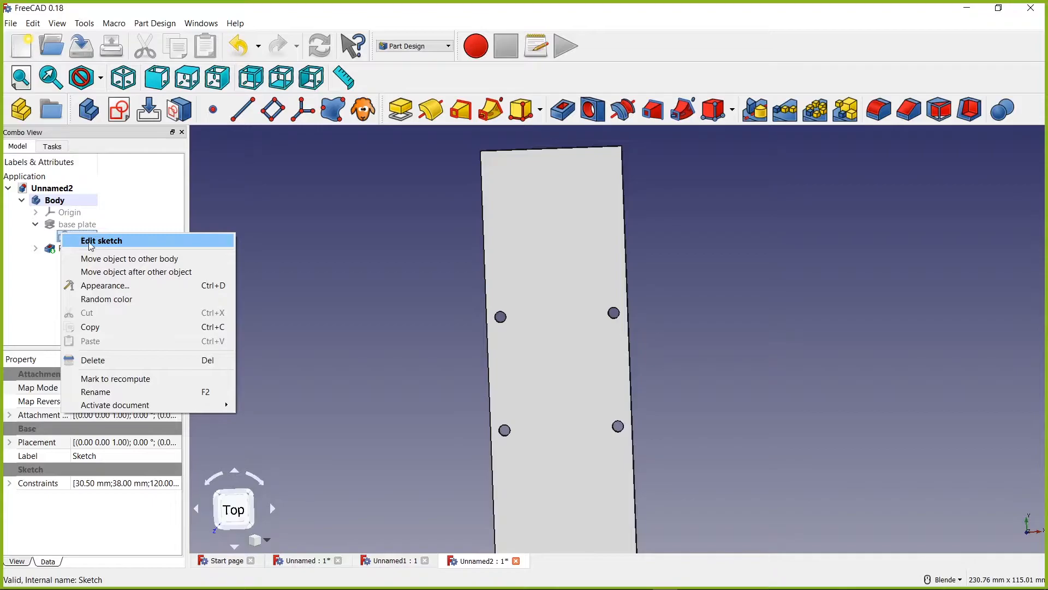
{"action": "key", "text": "Escape"}
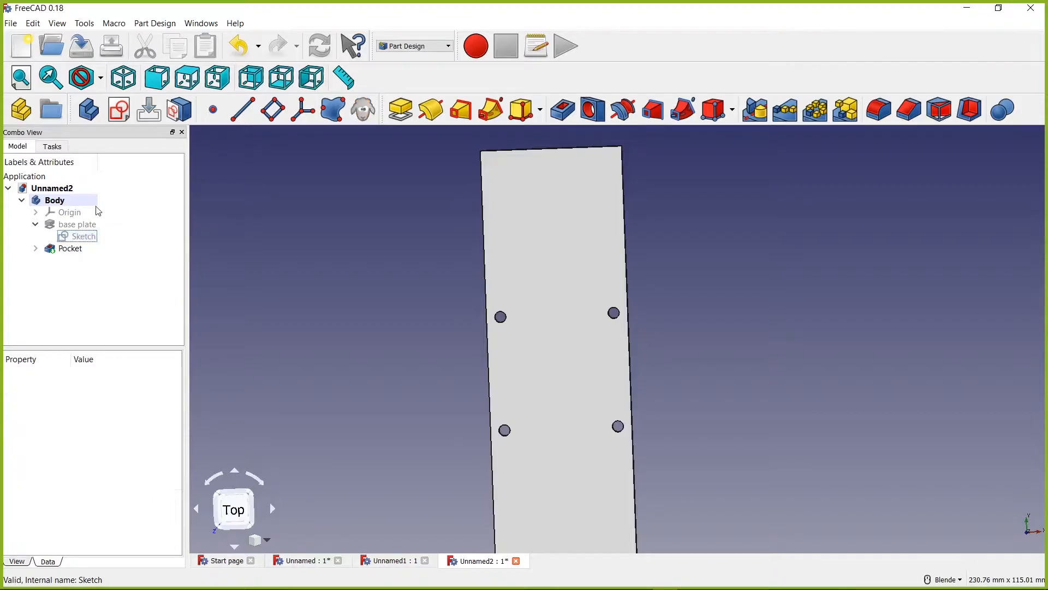
{"action": "right_click", "coordinate": [75, 242]}
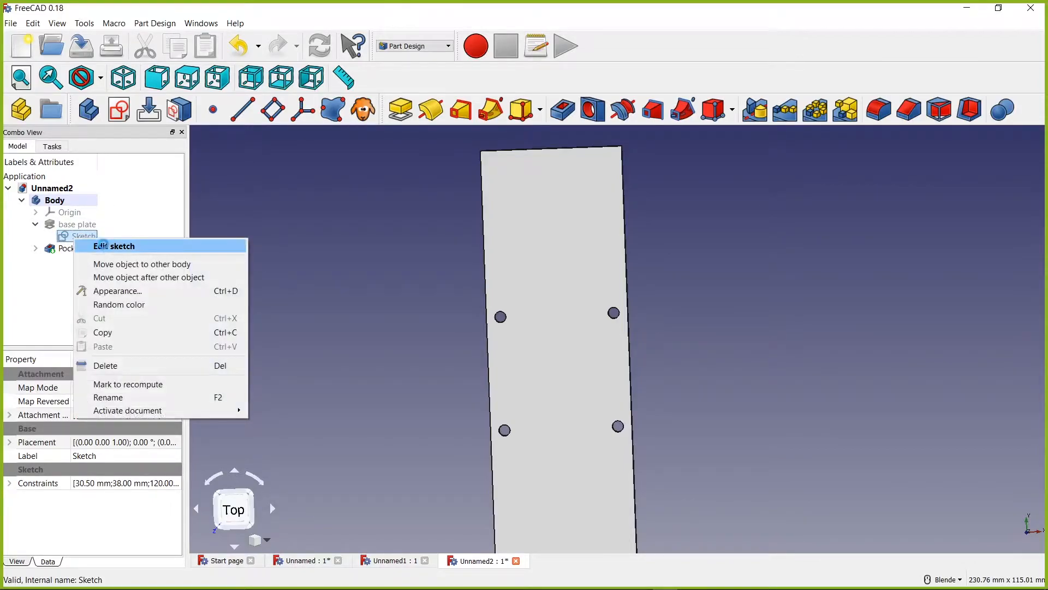
{"action": "left_click", "coordinate": [106, 246]}
- Sketch a diagonal line from the origin past the rectangle's upper-left corner to about (-37, 32) mm and end the line tool
{"action": "scroll", "coordinate": [604, 487], "scroll_direction": "up", "scroll_amount": 5}
{"action": "scroll", "coordinate": [541, 297], "scroll_direction": "down", "scroll_amount": 2}
{"action": "scroll", "coordinate": [501, 262], "scroll_direction": "up", "scroll_amount": 2}
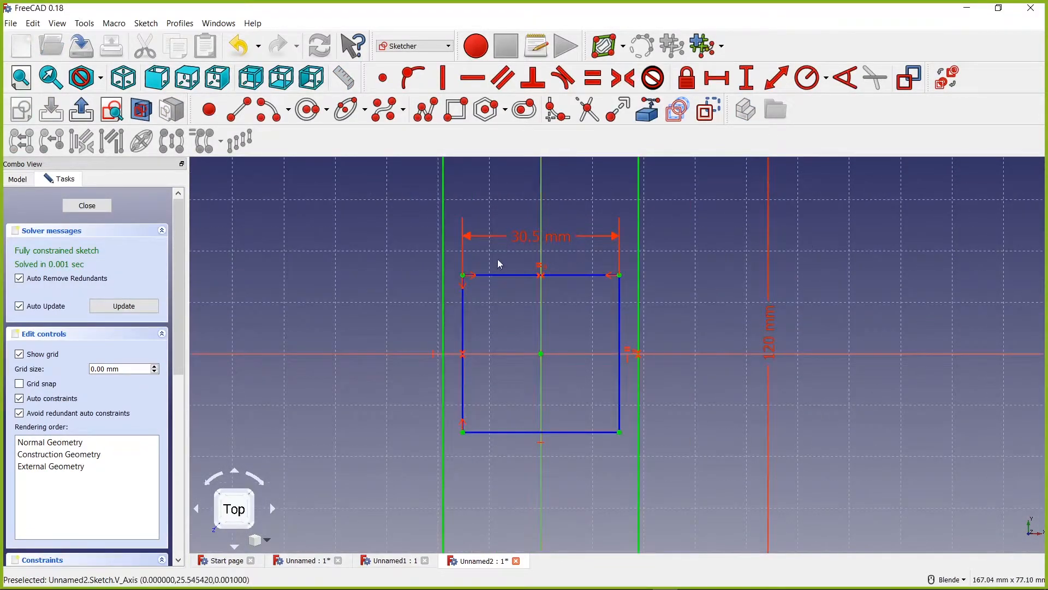
{"action": "scroll", "coordinate": [518, 275], "scroll_direction": "down", "scroll_amount": 2}
{"action": "scroll", "coordinate": [546, 246], "scroll_direction": "up", "scroll_amount": 2}
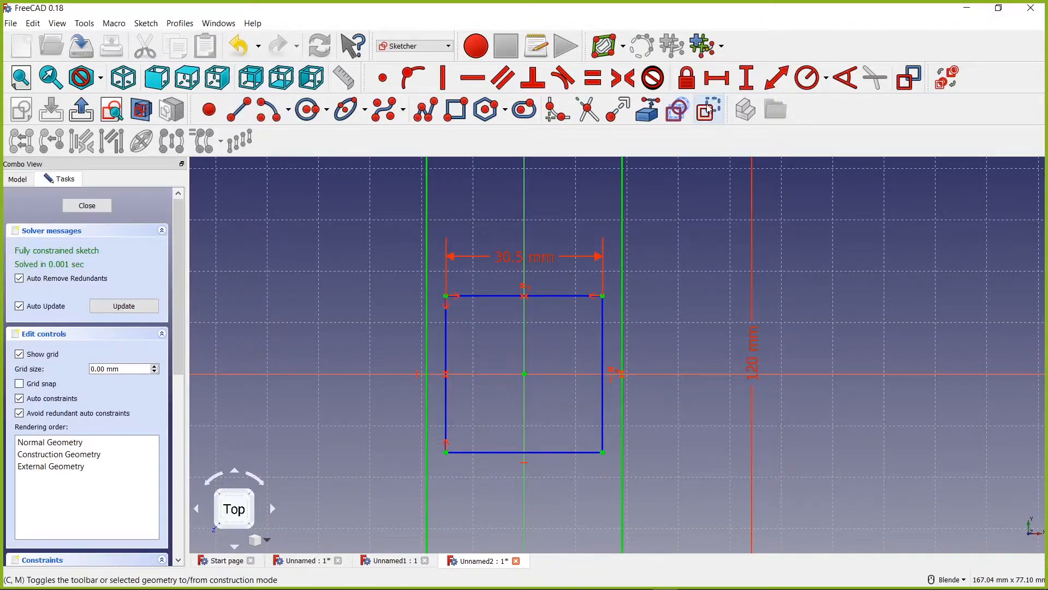
{"action": "left_click", "coordinate": [238, 113]}
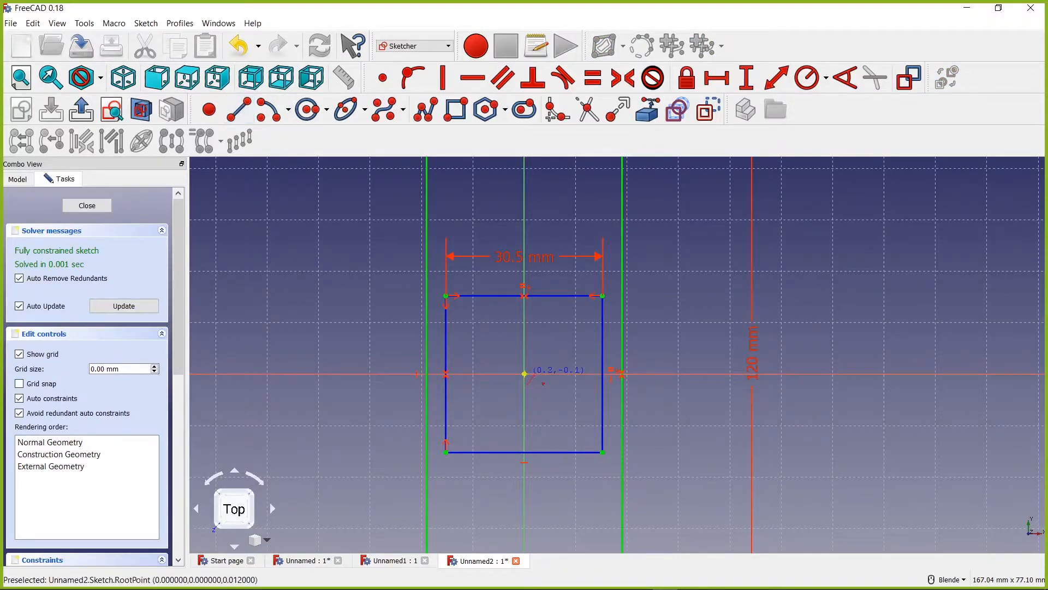
{"action": "left_click", "coordinate": [524, 375]}
{"action": "left_click", "coordinate": [331, 211]}
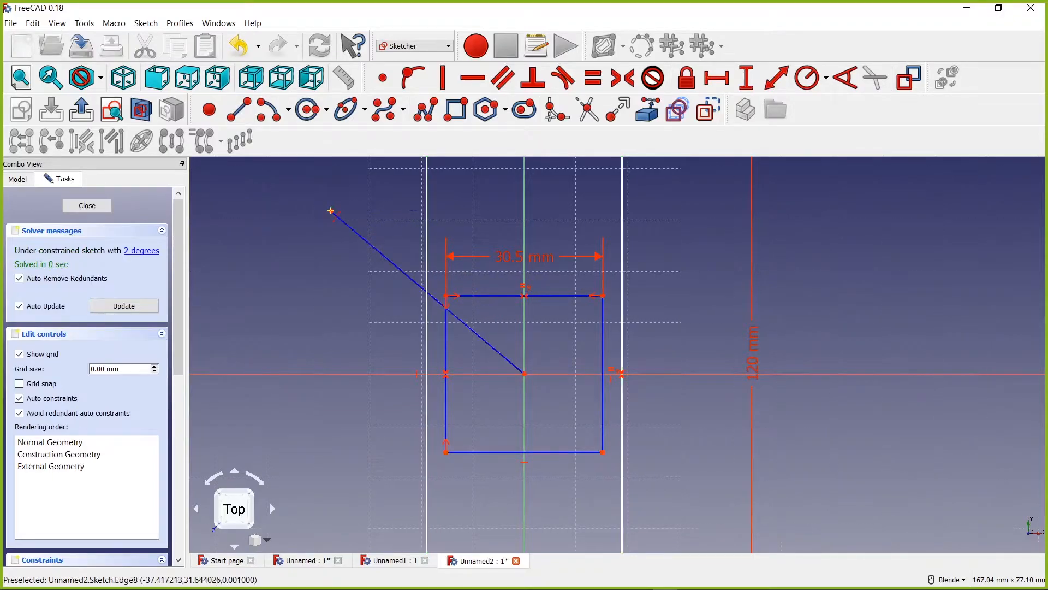
{"action": "right_click", "coordinate": [349, 290]}
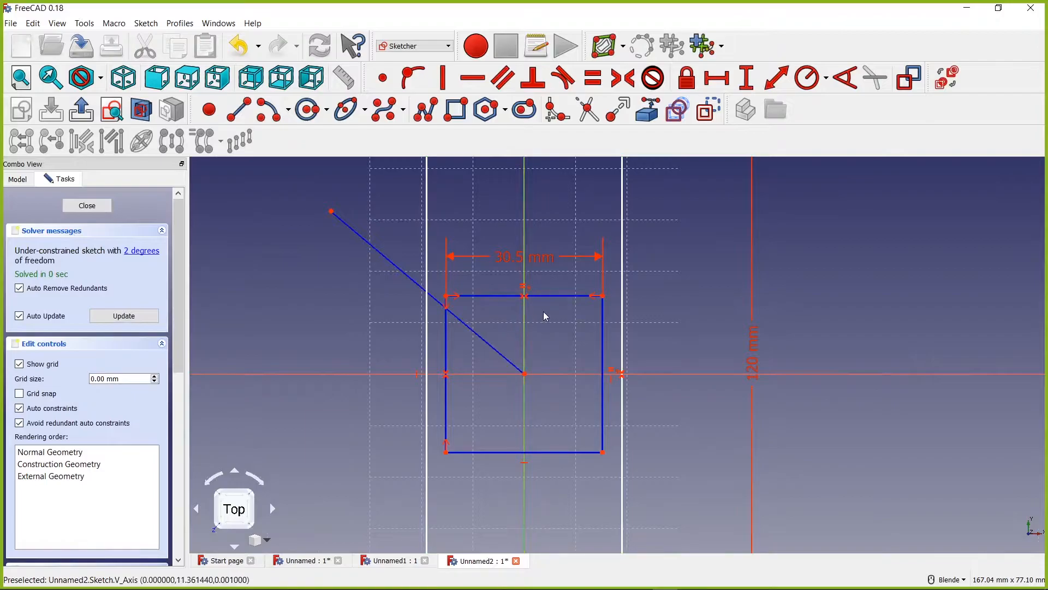
- Constrain the angle between the diagonal line and the vertical axis to 45°
{"action": "scroll", "coordinate": [546, 308], "scroll_direction": "up", "scroll_amount": 2}
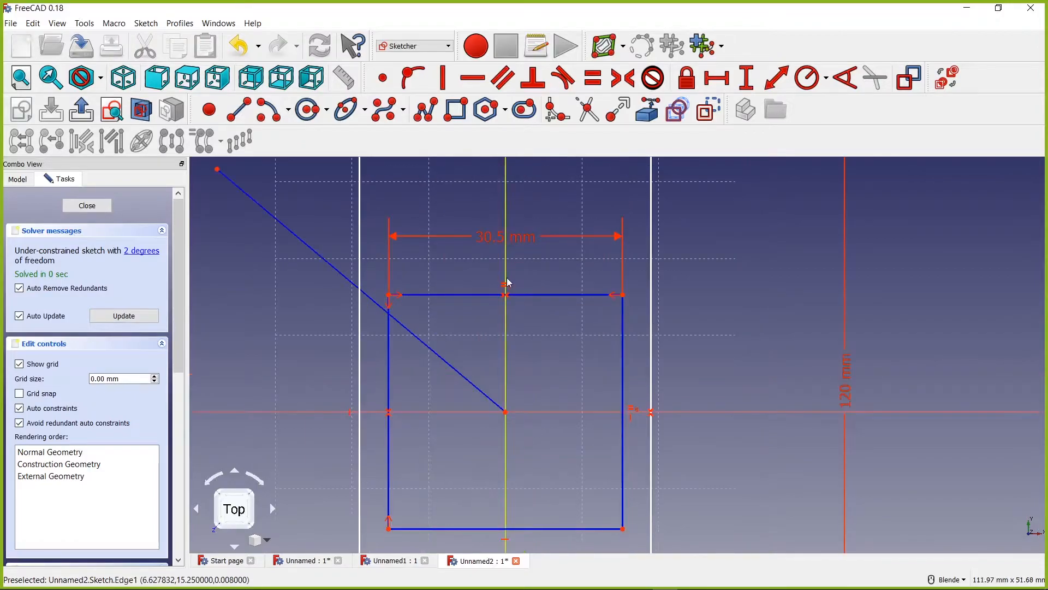
{"action": "left_click", "coordinate": [447, 366]}
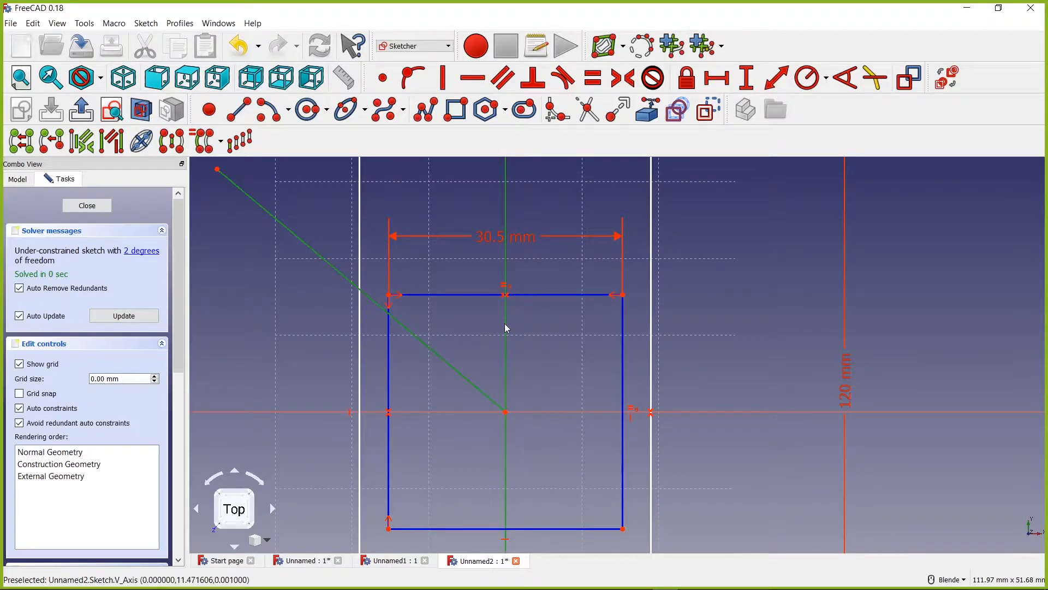
{"action": "left_click", "coordinate": [848, 80]}
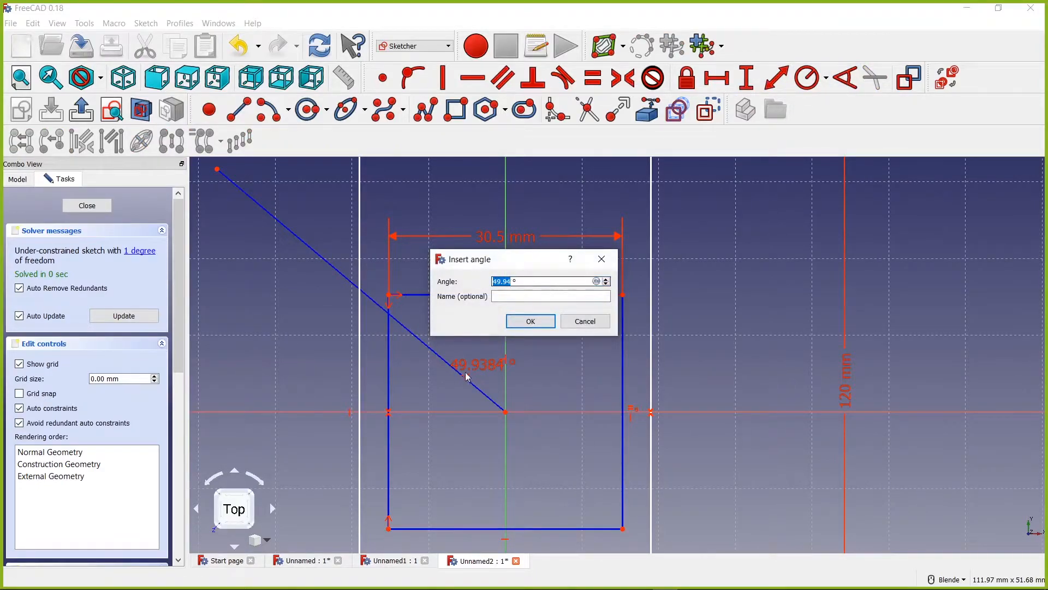
{"action": "type", "text": "45"}
{"action": "left_click", "coordinate": [531, 321]}
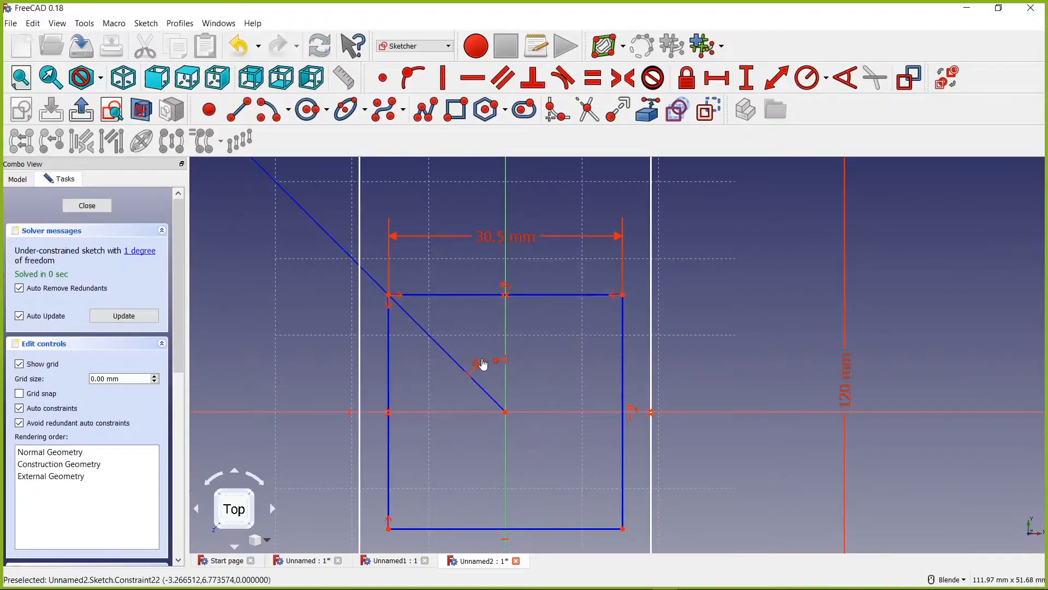
- Delete the 45° angle constraint from the diagonal line
{"action": "scroll", "coordinate": [325, 327], "scroll_direction": "down", "scroll_amount": 4}
{"action": "scroll", "coordinate": [310, 304], "scroll_direction": "up", "scroll_amount": 2}
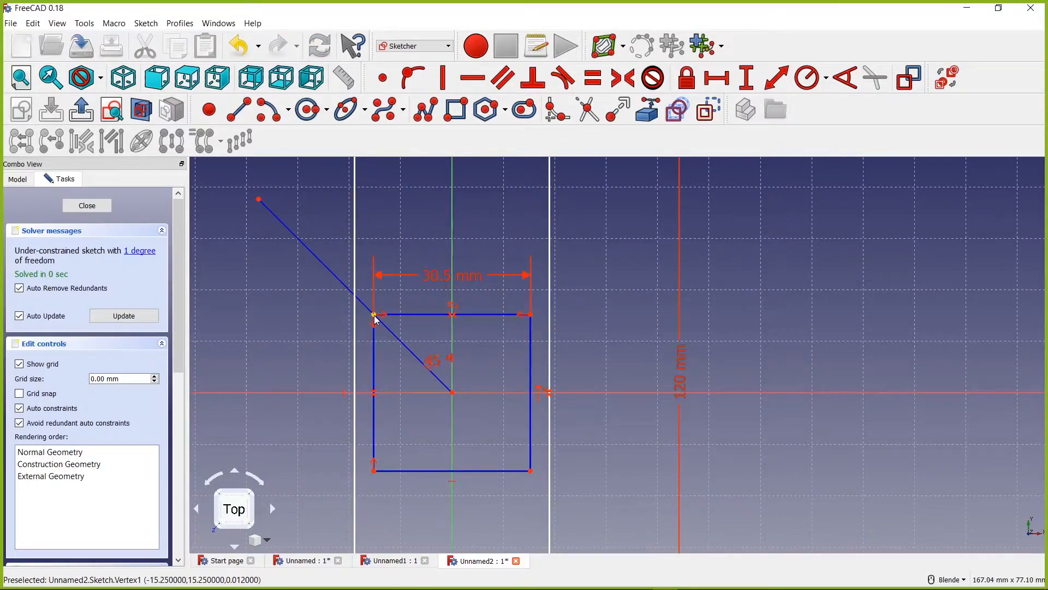
{"action": "left_click", "coordinate": [435, 361]}
{"action": "key", "text": "Delete"}
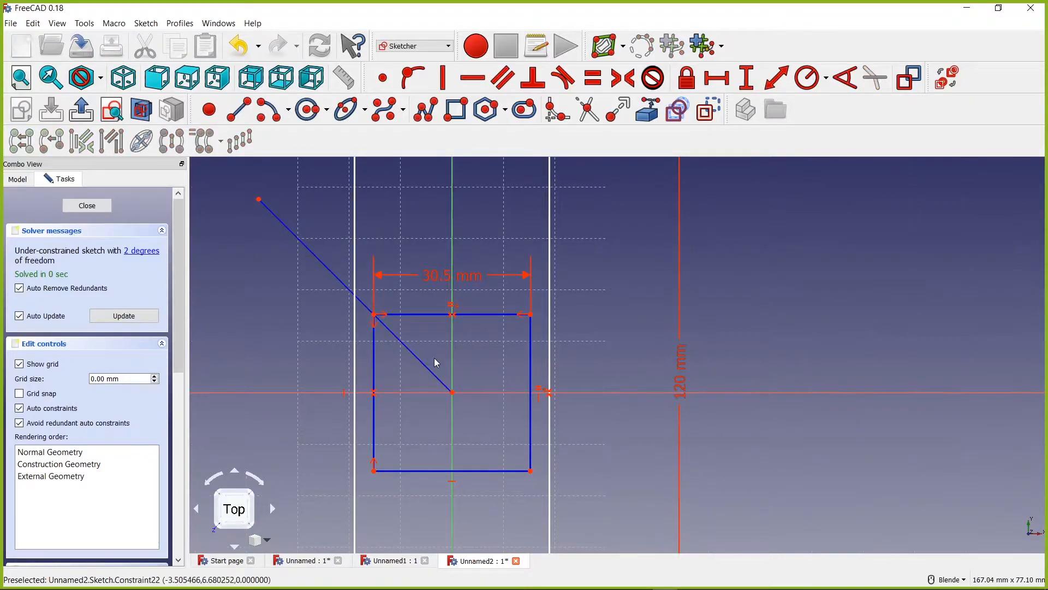
- Swing the diagonal line off the corner and constrain the rectangle's upper-left corner point onto the line
{"action": "left_click_drag", "start_coordinate": [295, 237], "coordinate": [265, 278]}
{"action": "left_click", "coordinate": [377, 316]}
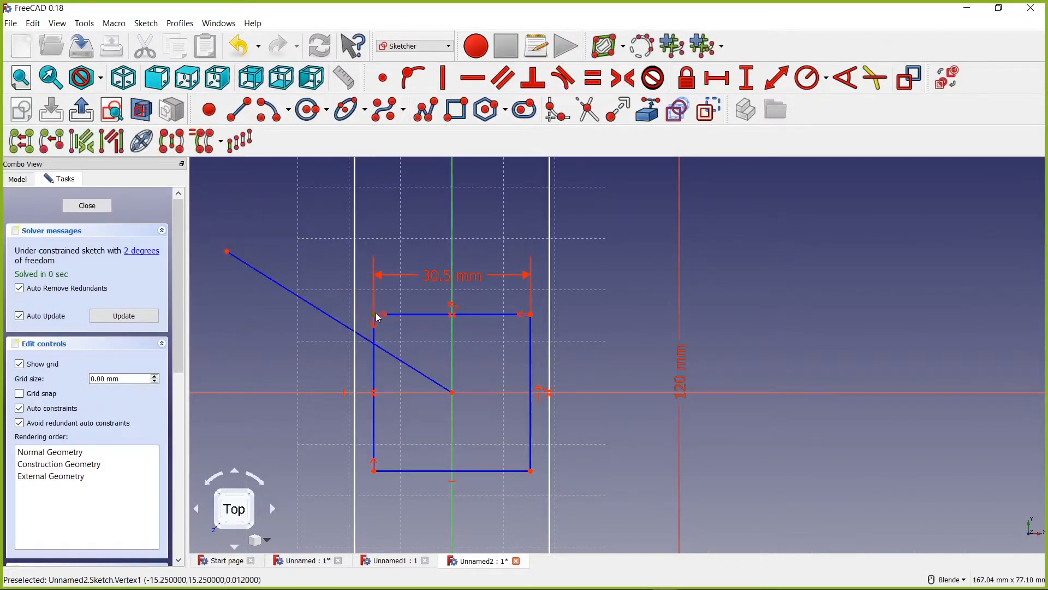
{"action": "left_click", "coordinate": [321, 312]}
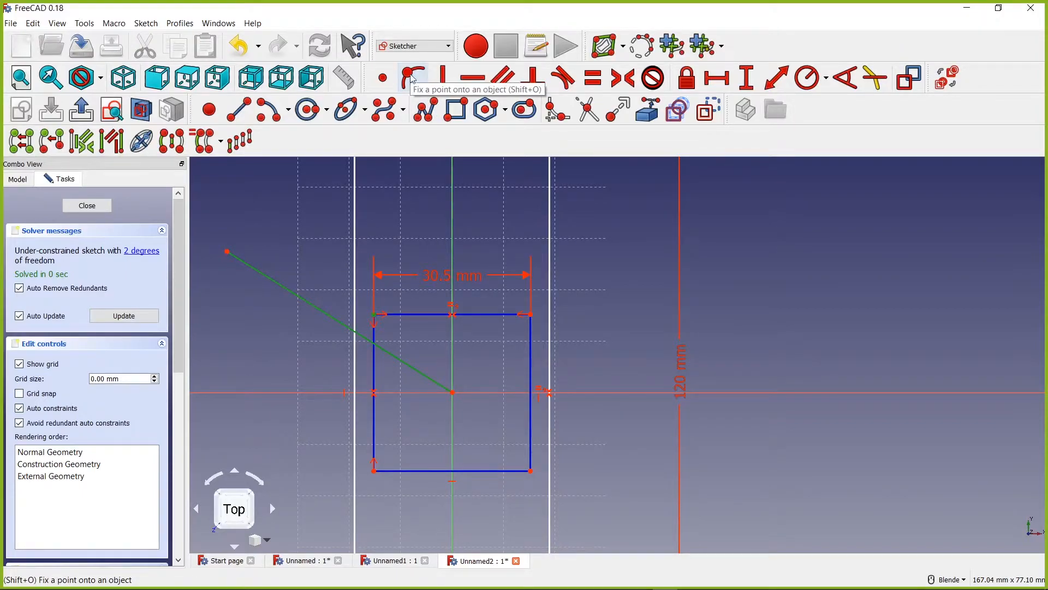
{"action": "left_click", "coordinate": [417, 86]}
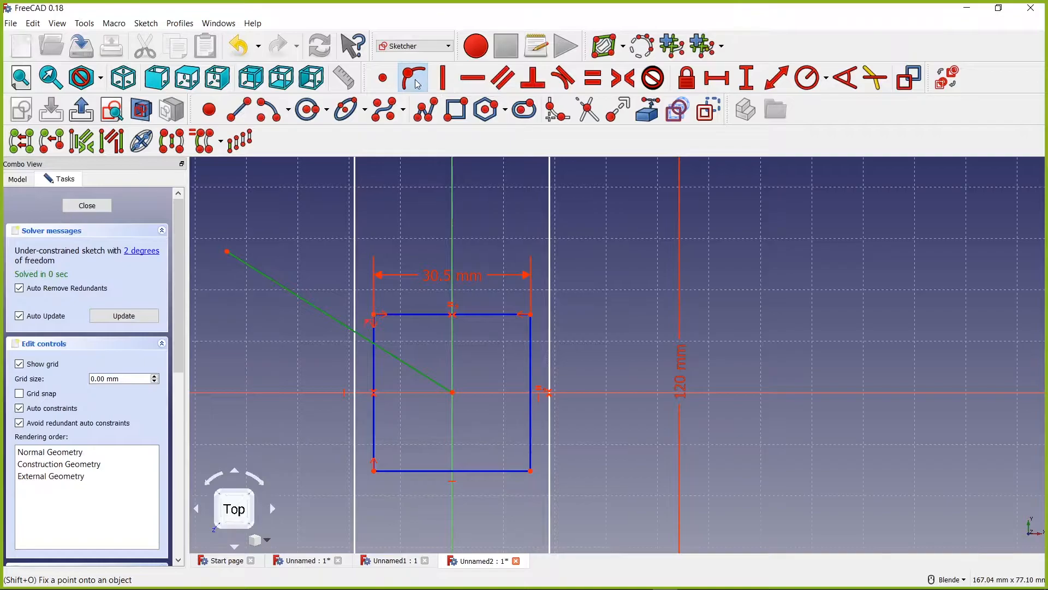
- Shorten the diagonal line by moving its free end to about (-23, 23) mm, just outside the plate's edge
{"action": "scroll", "coordinate": [349, 327], "scroll_direction": "down", "scroll_amount": 2}
{"action": "scroll", "coordinate": [309, 265], "scroll_direction": "up", "scroll_amount": 2}
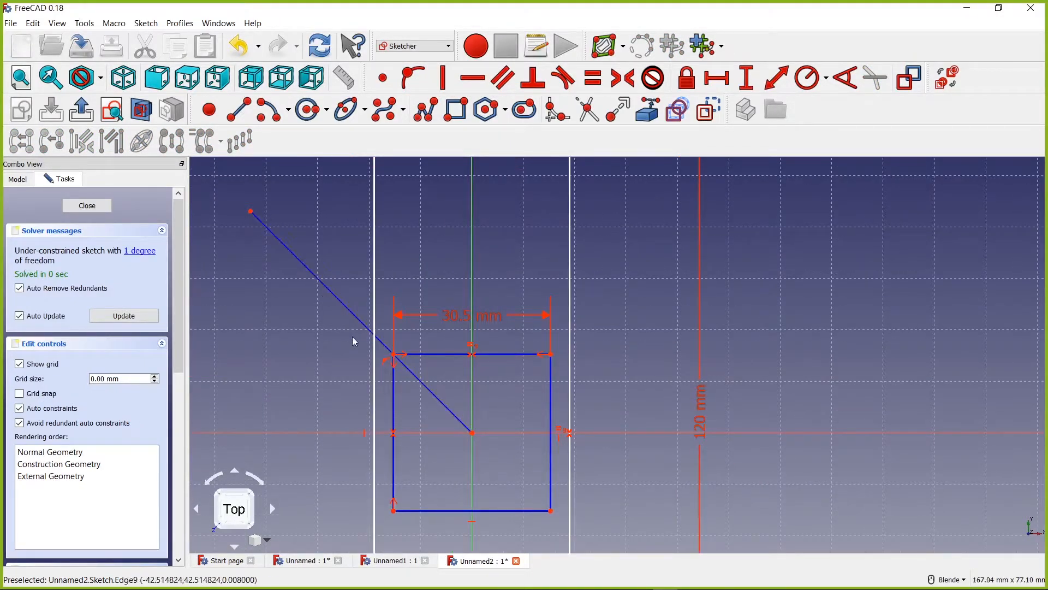
{"action": "left_click_drag", "start_coordinate": [251, 211], "coordinate": [346, 310]}
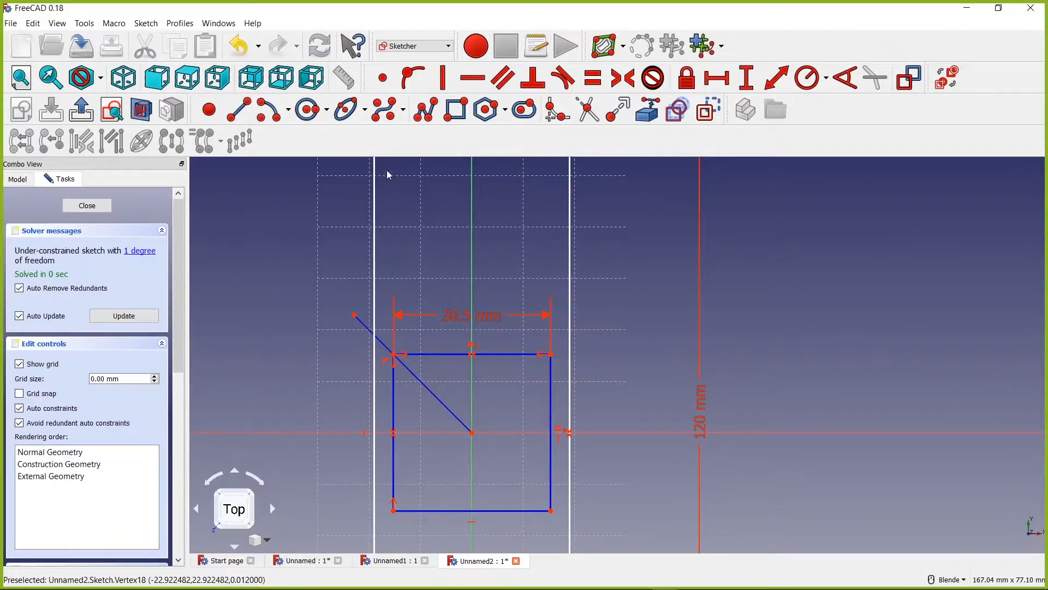
- Sketch a circle of about 2.9 mm radius centred on the diagonal line's outer endpoint
{"action": "scroll", "coordinate": [413, 236], "scroll_direction": "down", "scroll_amount": 2}
{"action": "scroll", "coordinate": [427, 180], "scroll_direction": "up", "scroll_amount": 1}
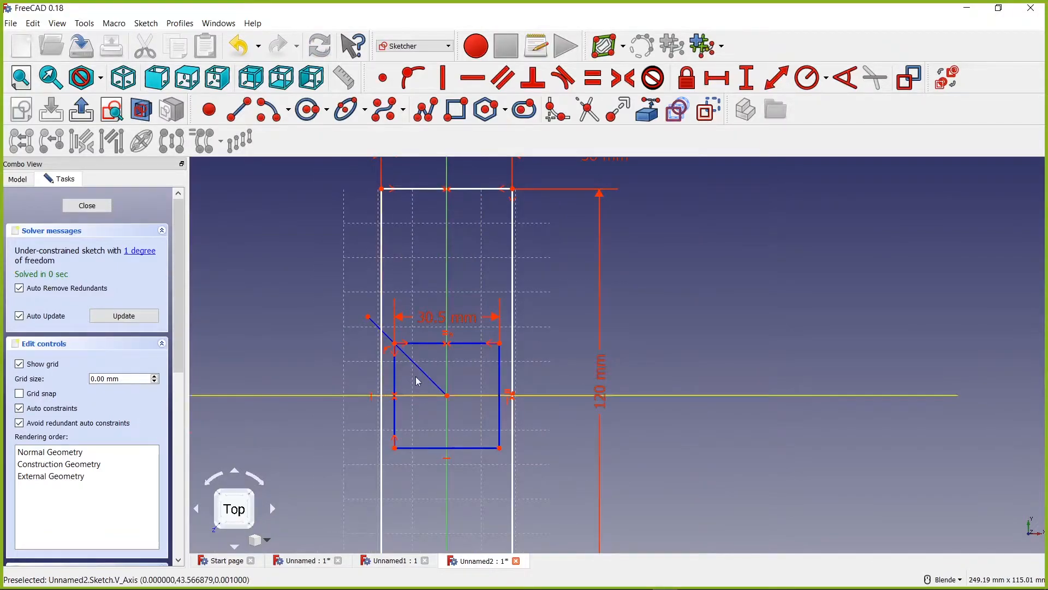
{"action": "left_click", "coordinate": [310, 118]}
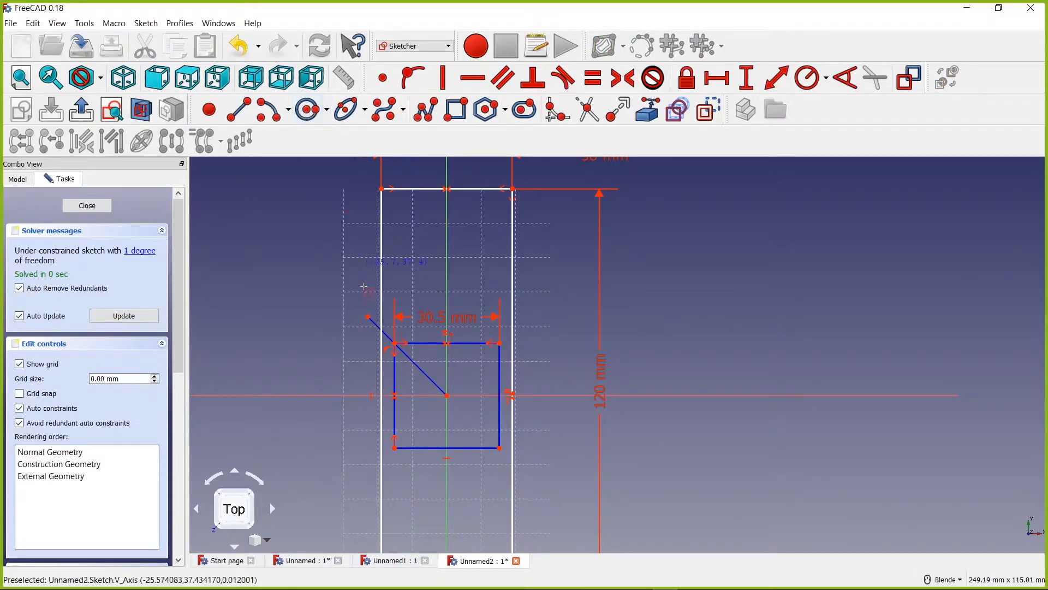
{"action": "left_click", "coordinate": [368, 317]}
{"action": "left_click", "coordinate": [378, 312]}
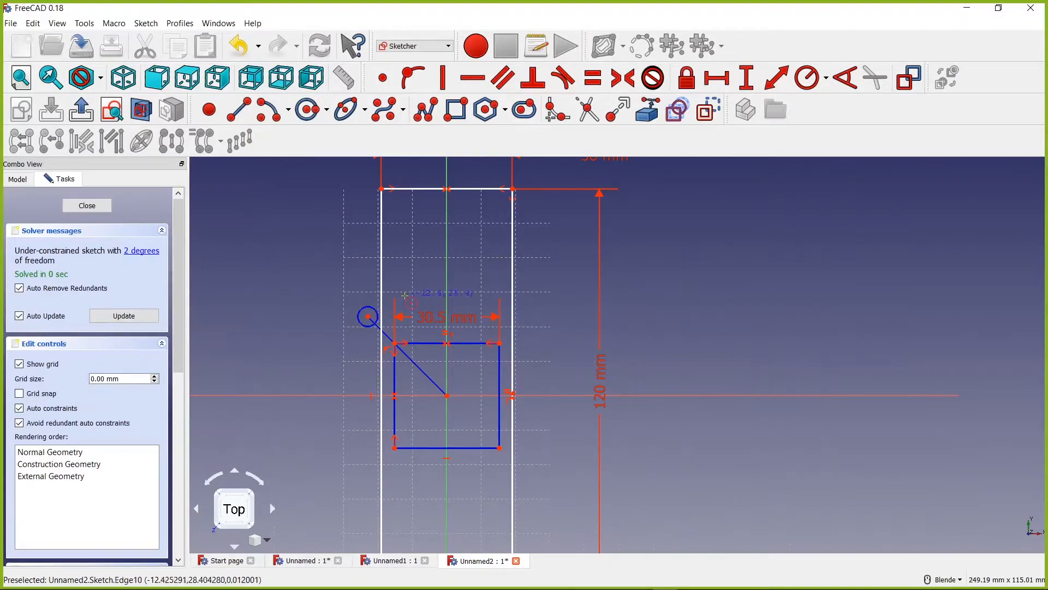
{"action": "scroll", "coordinate": [405, 296], "scroll_direction": "up", "scroll_amount": 4}
{"action": "key", "text": "Escape"}
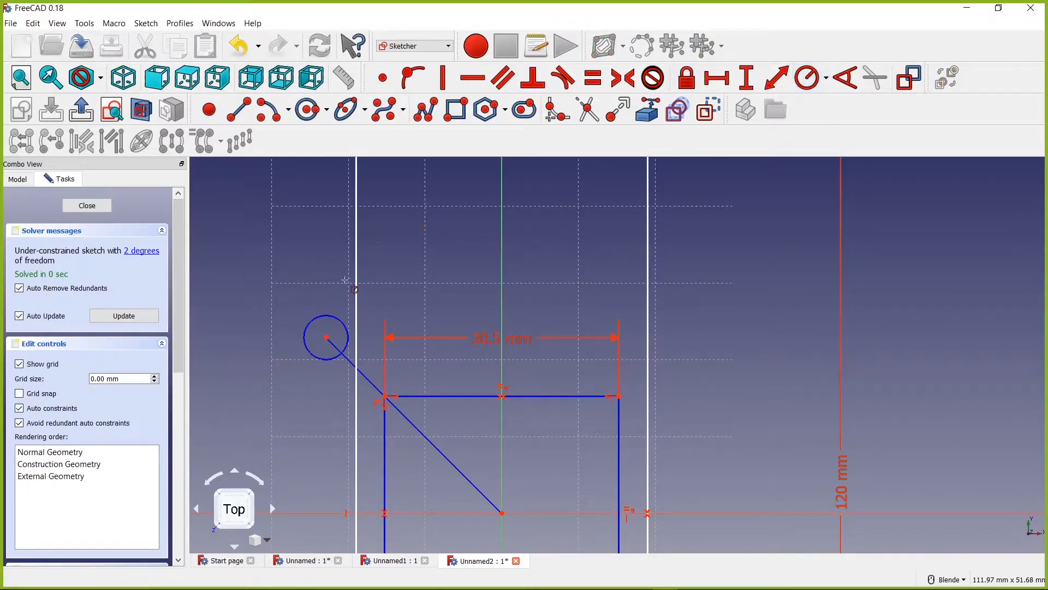
- Constrain the radius of the circle at the diagonal line's outer end to 1.5 mm
{"action": "left_click", "coordinate": [315, 324]}
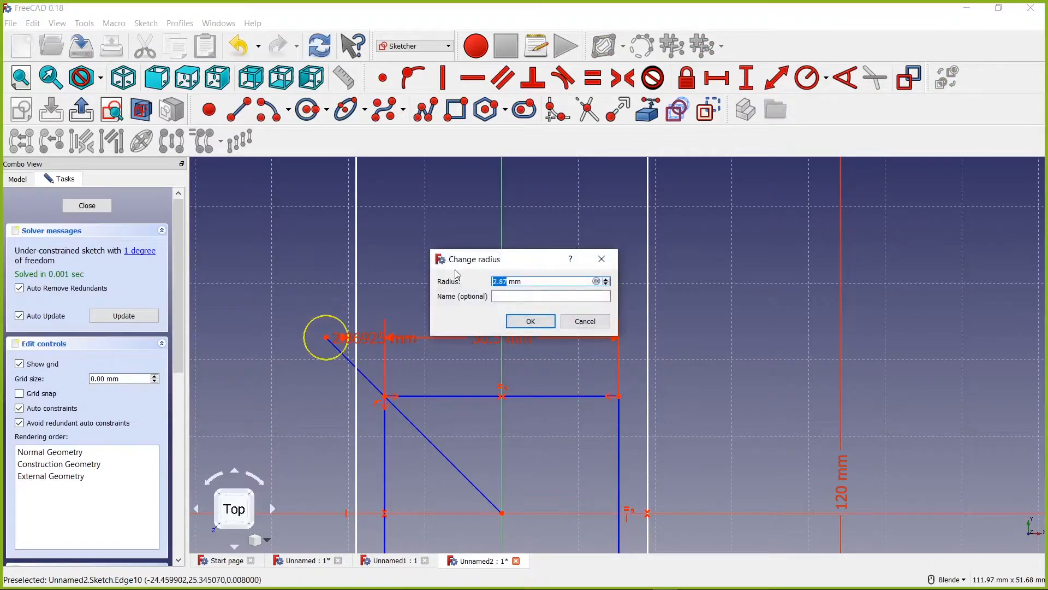
{"action": "type", "text": "1.5"}
{"action": "key", "text": "Return"}
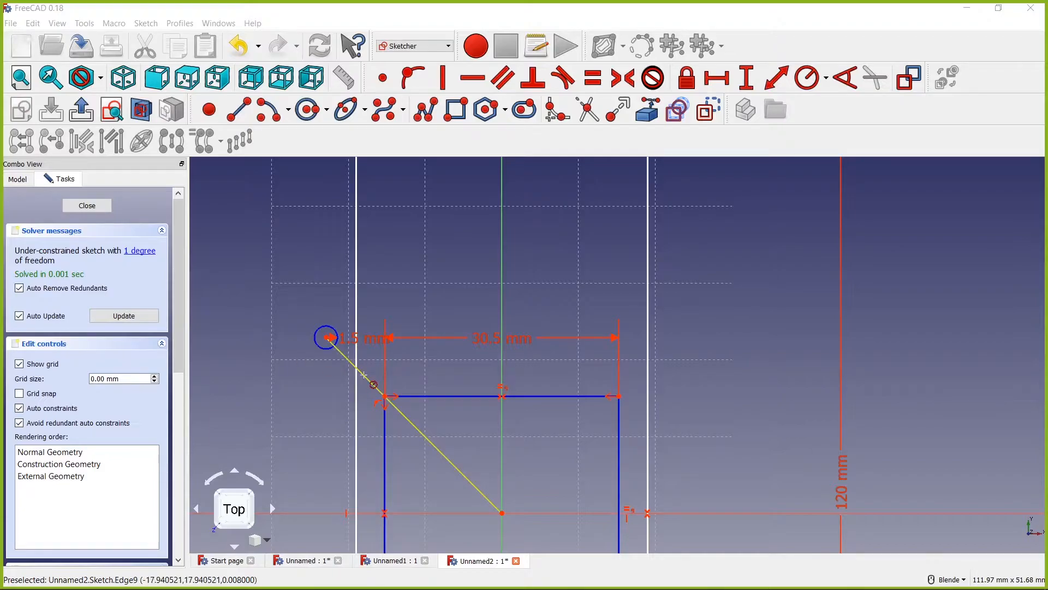
{"action": "scroll", "coordinate": [407, 377], "scroll_direction": "down", "scroll_amount": 4}
{"action": "mouse_move", "coordinate": [369, 427]}
{"action": "middle_mouse_down", "text": "shift"}
{"action": "mouse_move", "coordinate": [401, 344]}
{"action": "mouse_move", "coordinate": [415, 348]}
{"action": "middle_mouse_up", "text": "shift"}
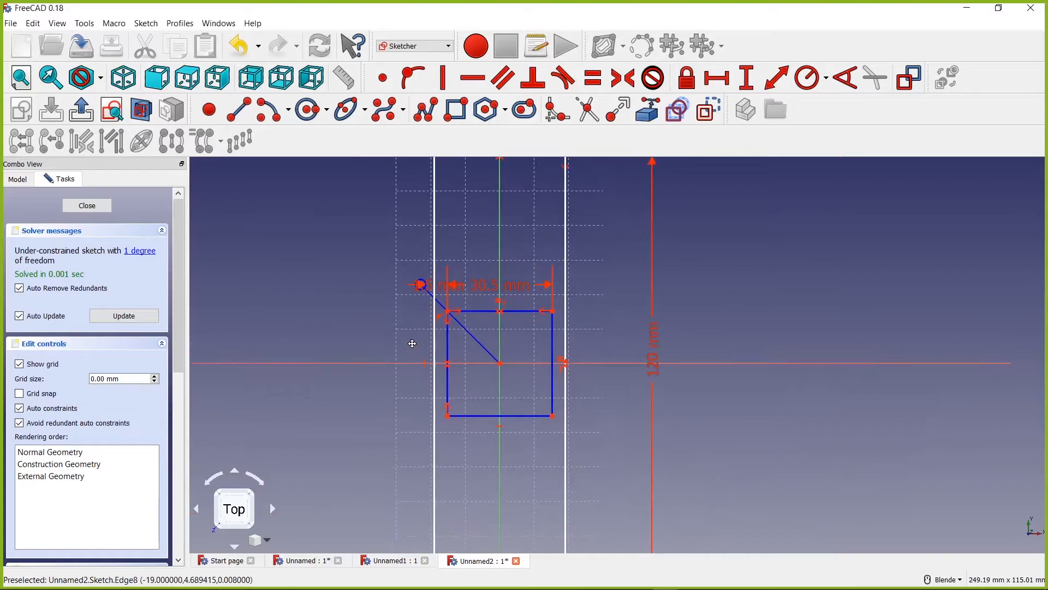
{"action": "scroll", "coordinate": [412, 341], "scroll_direction": "down", "scroll_amount": 2}
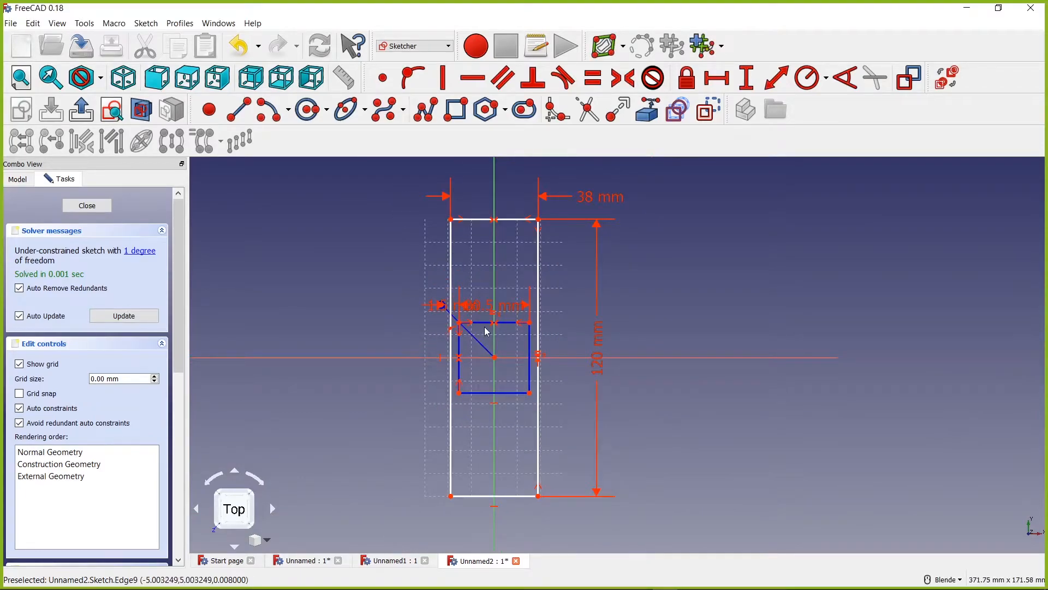
- Examine the diagonal line and the small circle at its outer end in relation to the plate's edge and the inner rectangle
{"action": "scroll", "coordinate": [412, 340], "scroll_direction": "up", "scroll_amount": 2}
{"action": "scroll", "coordinate": [488, 331], "scroll_direction": "up", "scroll_amount": 2}
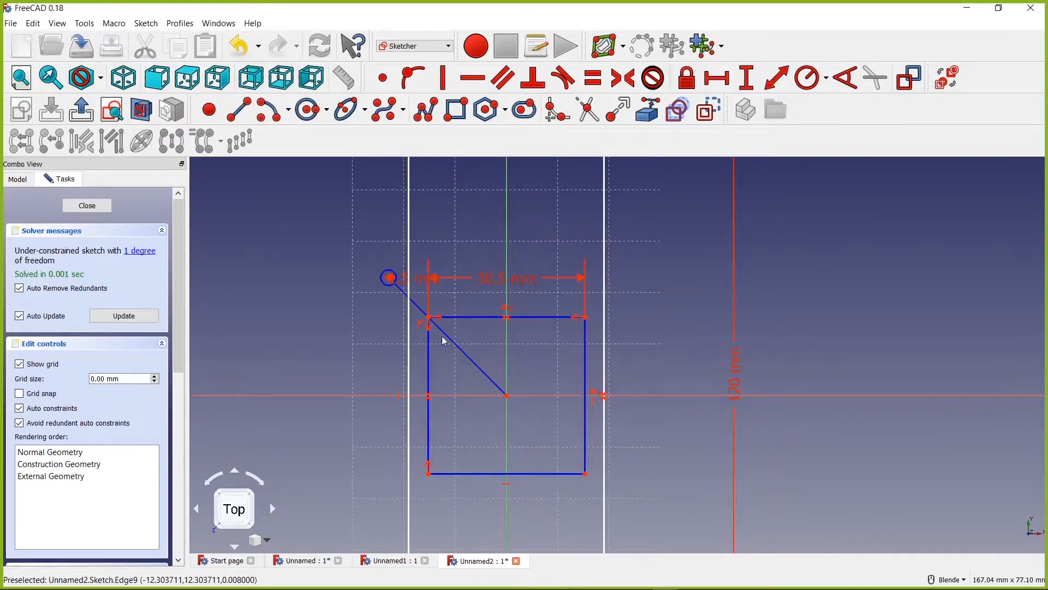
{"action": "right_click_drag", "start_coordinate": [353, 335], "coordinate": [352, 392]}
{"action": "left_click", "coordinate": [283, 312]}
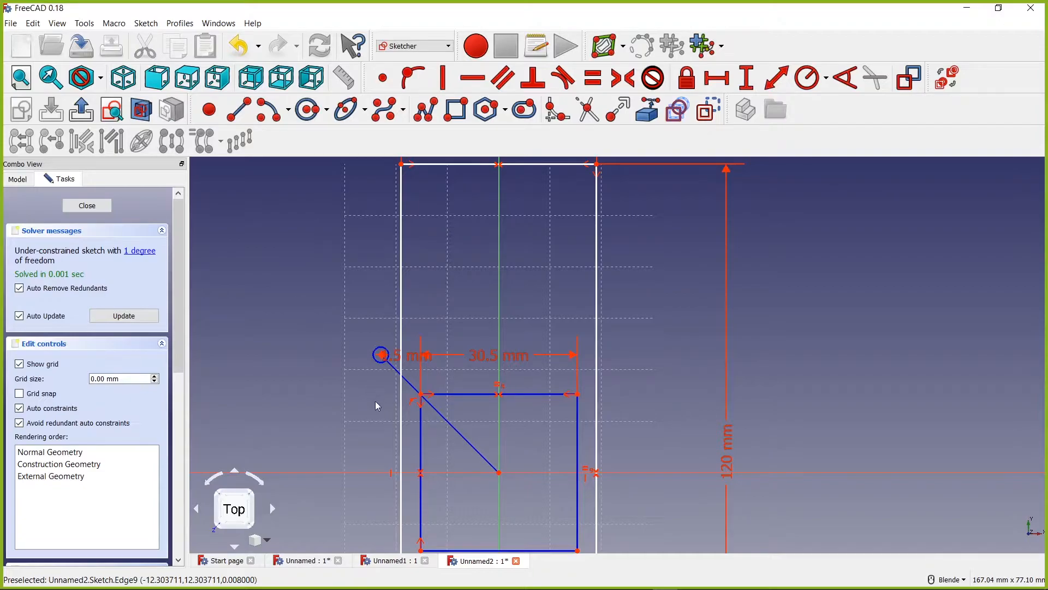
{"action": "scroll", "coordinate": [364, 412], "scroll_direction": "down", "scroll_amount": 2}
{"action": "middle_click_drag", "start_coordinate": [357, 433], "coordinate": [400, 361], "text": "shift"}
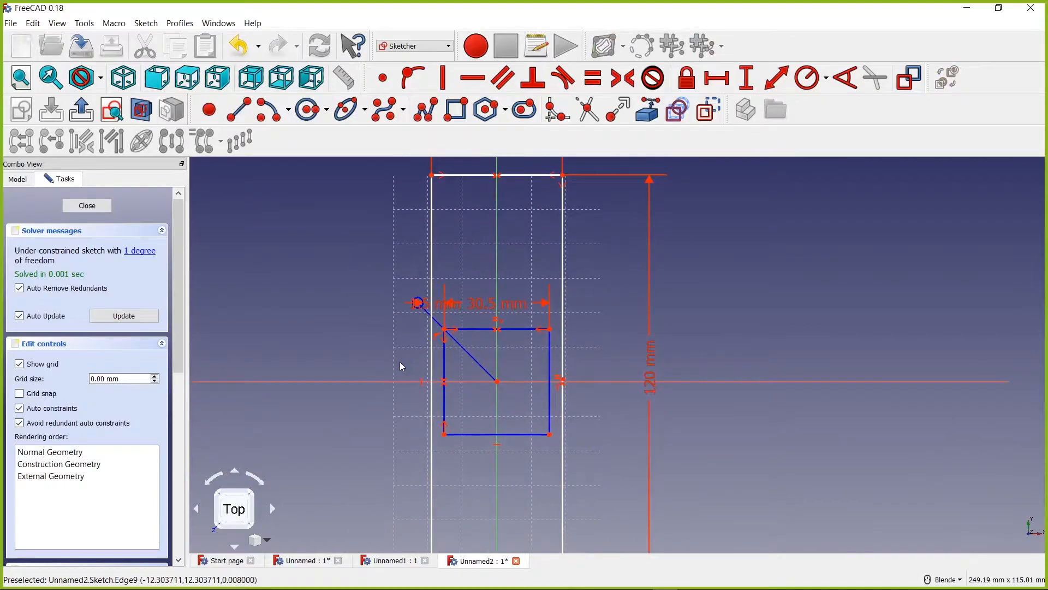
{"action": "right_click", "coordinate": [400, 362]}
{"action": "left_click", "coordinate": [366, 328]}
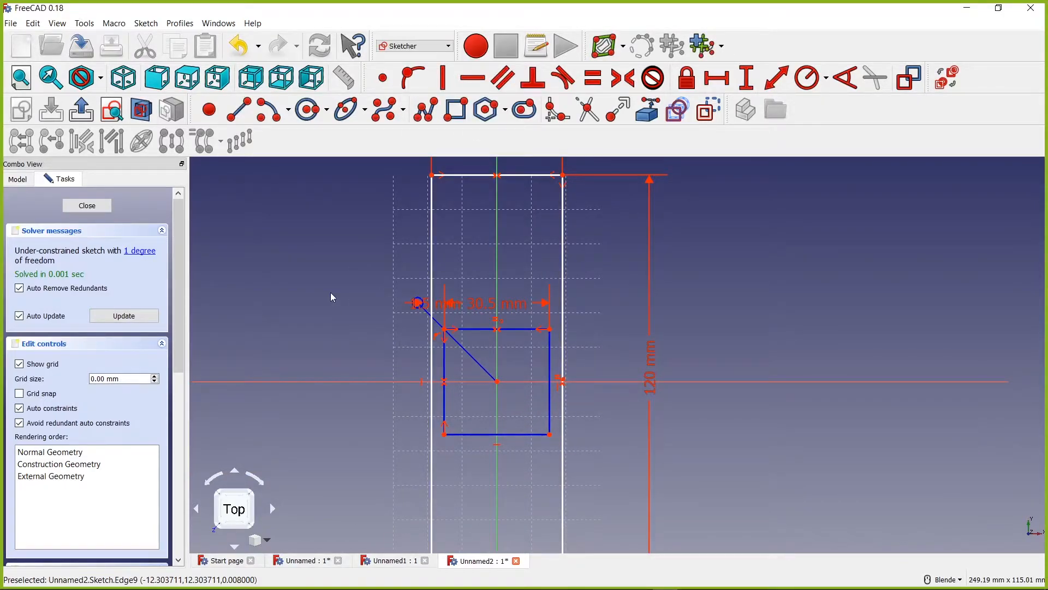
{"action": "scroll", "coordinate": [508, 382], "scroll_direction": "down", "scroll_amount": 2}
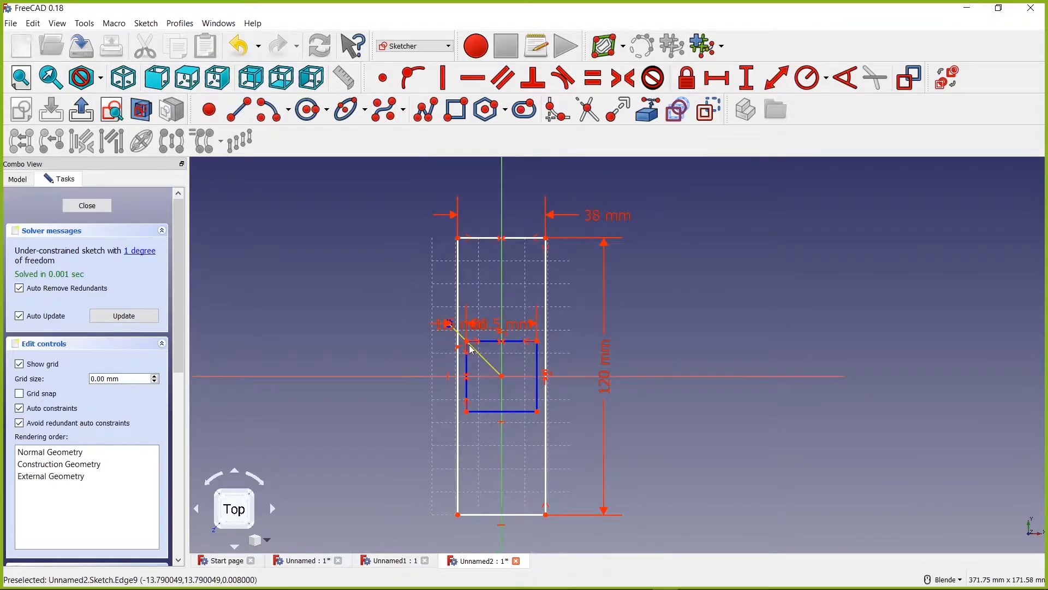
{"action": "scroll", "coordinate": [472, 350], "scroll_direction": "up", "scroll_amount": 2}
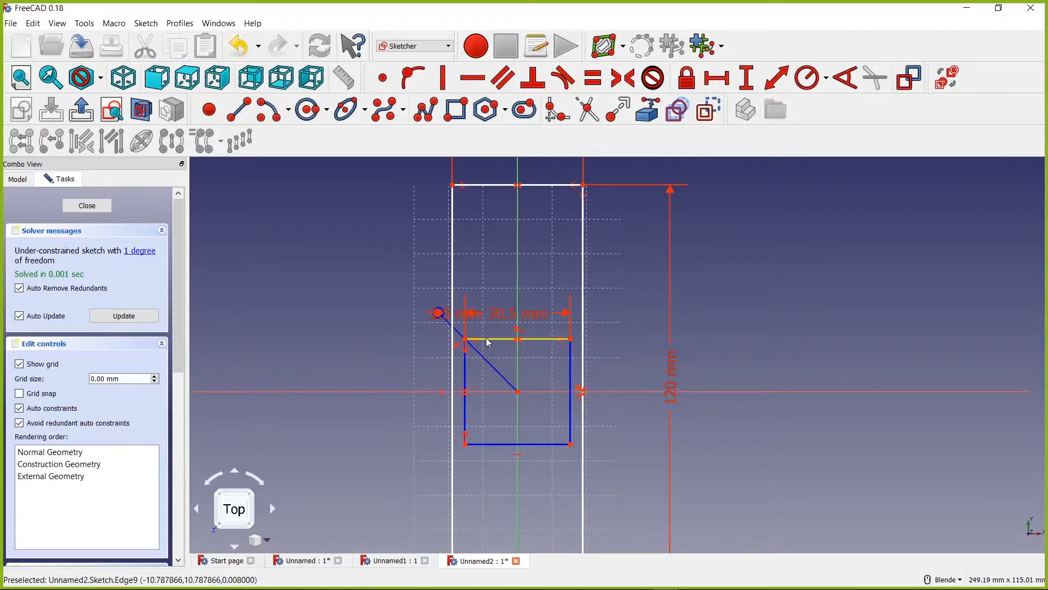
{"action": "scroll", "coordinate": [490, 301], "scroll_direction": "up", "scroll_amount": 2}
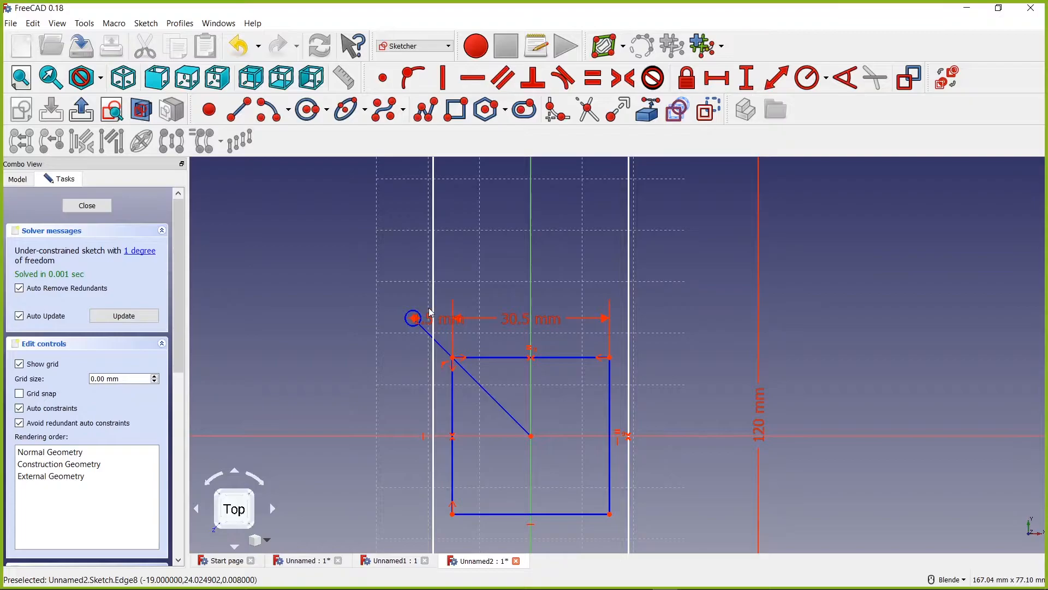
{"action": "scroll", "coordinate": [447, 305], "scroll_direction": "up", "scroll_amount": 2}
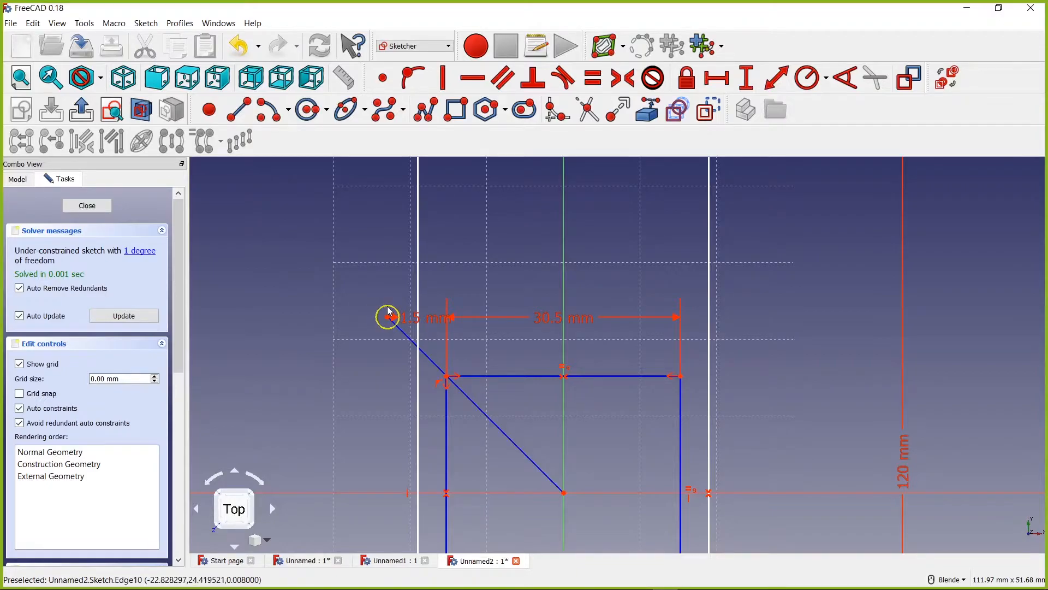
{"action": "scroll", "coordinate": [510, 362], "scroll_direction": "down", "scroll_amount": 4}
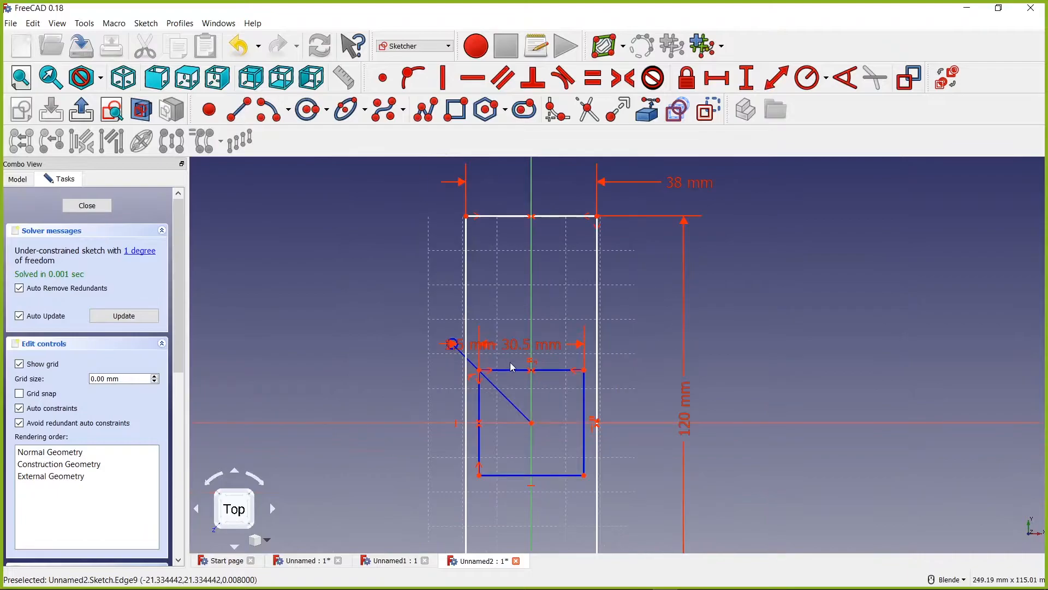
{"action": "scroll", "coordinate": [542, 300], "scroll_direction": "up", "scroll_amount": 2}
{"action": "scroll", "coordinate": [409, 370], "scroll_direction": "up", "scroll_amount": 2}
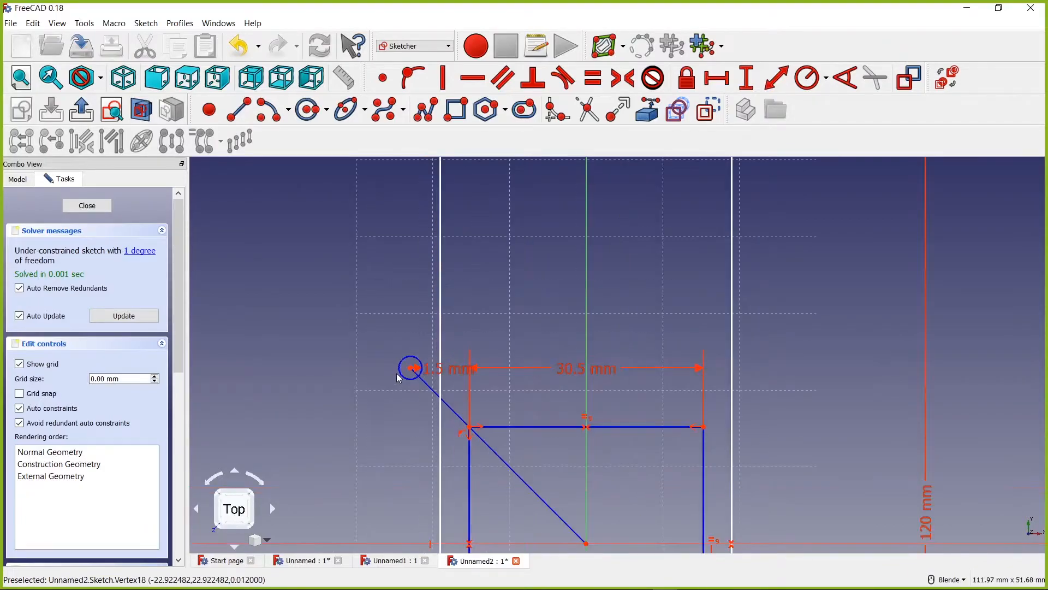
- Pull the circle's centre slightly outward along the diagonal and constrain its distance from the rectangle's upper-left corner to 8 mm
{"action": "mouse_move", "coordinate": [412, 372]}
{"action": "left_mouse_down"}
{"action": "mouse_move", "coordinate": [456, 418]}
{"action": "mouse_move", "coordinate": [397, 364]}
{"action": "left_mouse_up"}
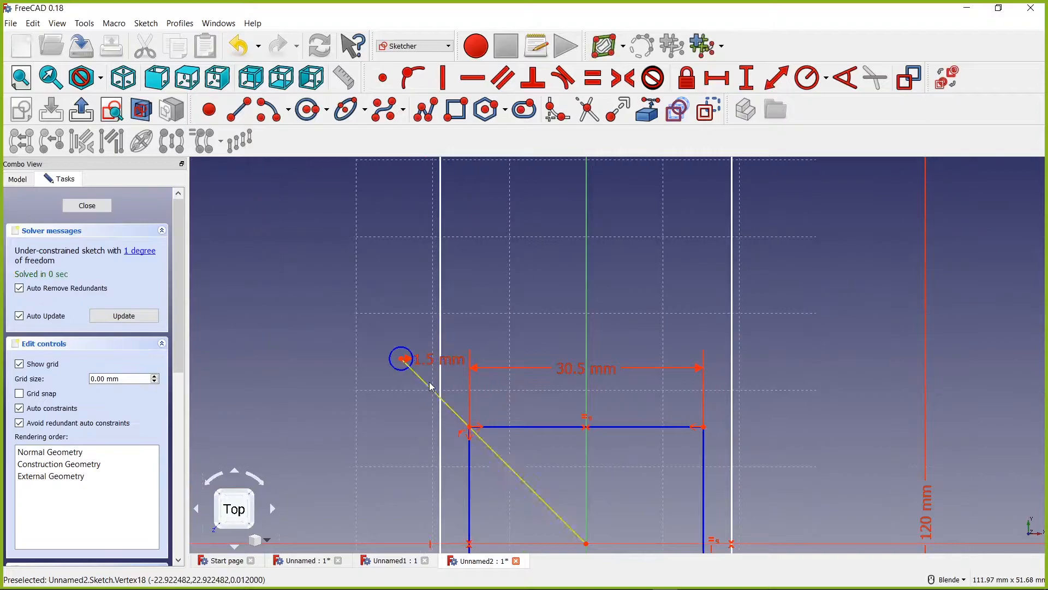
{"action": "left_click", "coordinate": [778, 80]}
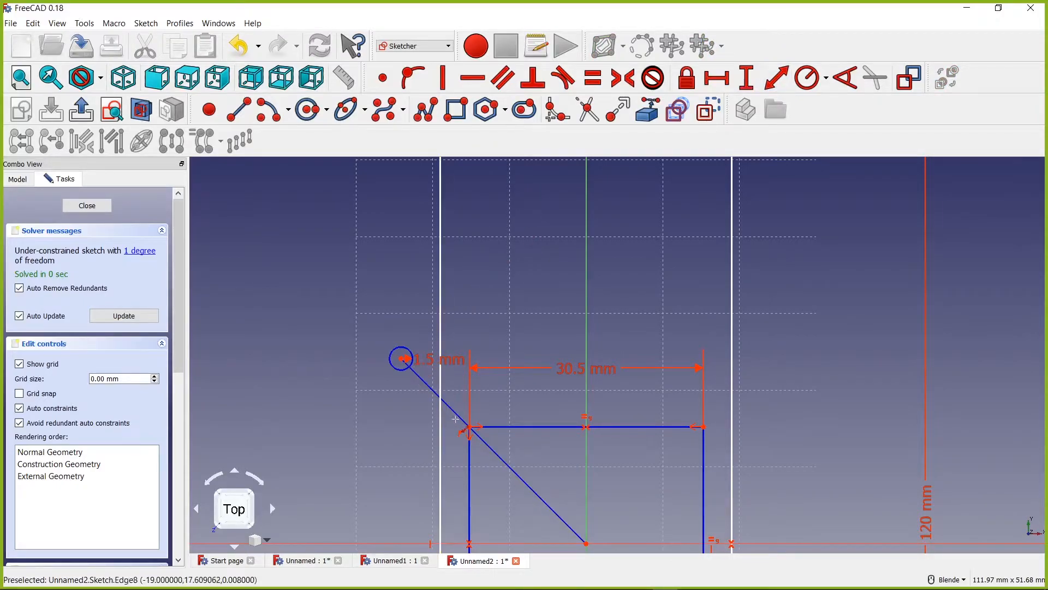
{"action": "left_click", "coordinate": [401, 358]}
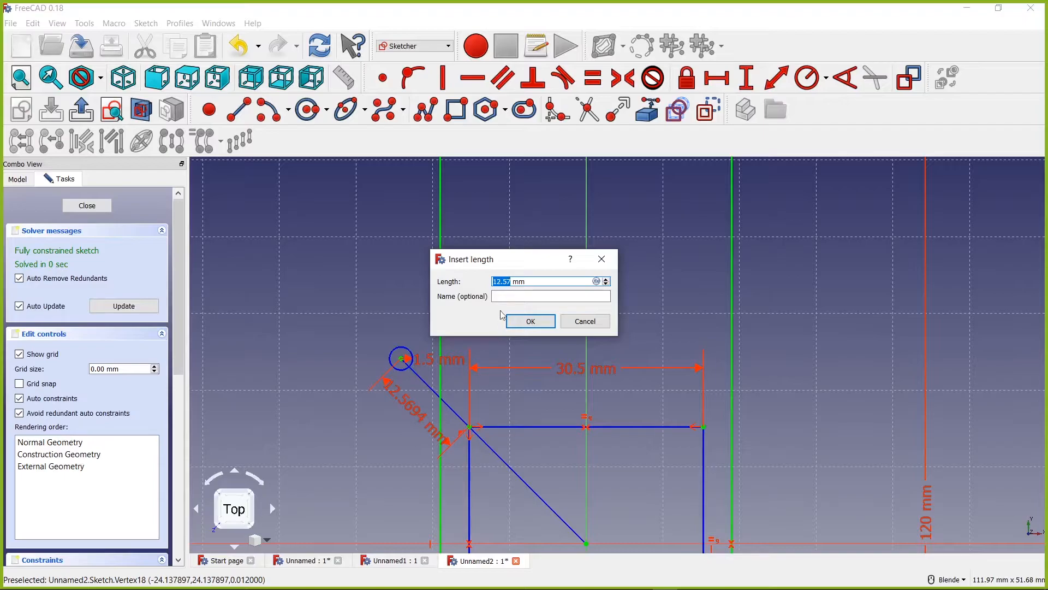
{"action": "left_click_drag", "start_coordinate": [511, 281], "coordinate": [491, 282]}
{"action": "type", "text": "8"}
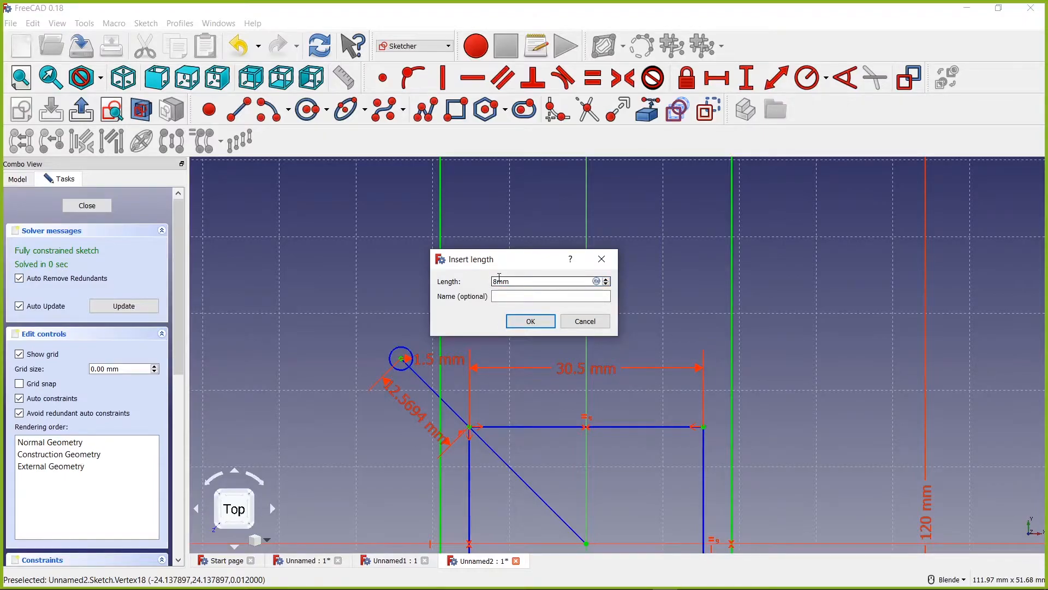
{"action": "key", "text": "Return"}
- Inspect the repositioned circle and its distance dimension against the whole plate outline
{"action": "scroll", "coordinate": [511, 304], "scroll_direction": "down", "scroll_amount": 3}
{"action": "scroll", "coordinate": [511, 347], "scroll_direction": "up", "scroll_amount": 2}
{"action": "scroll", "coordinate": [593, 254], "scroll_direction": "down", "scroll_amount": 2}
{"action": "scroll", "coordinate": [581, 241], "scroll_direction": "up", "scroll_amount": 2}
{"action": "scroll", "coordinate": [622, 268], "scroll_direction": "down", "scroll_amount": 2}
{"action": "scroll", "coordinate": [700, 331], "scroll_direction": "down", "scroll_amount": 2}
{"action": "right_click_drag", "start_coordinate": [802, 285], "coordinate": [663, 280]}
{"action": "left_click", "coordinate": [418, 253]}
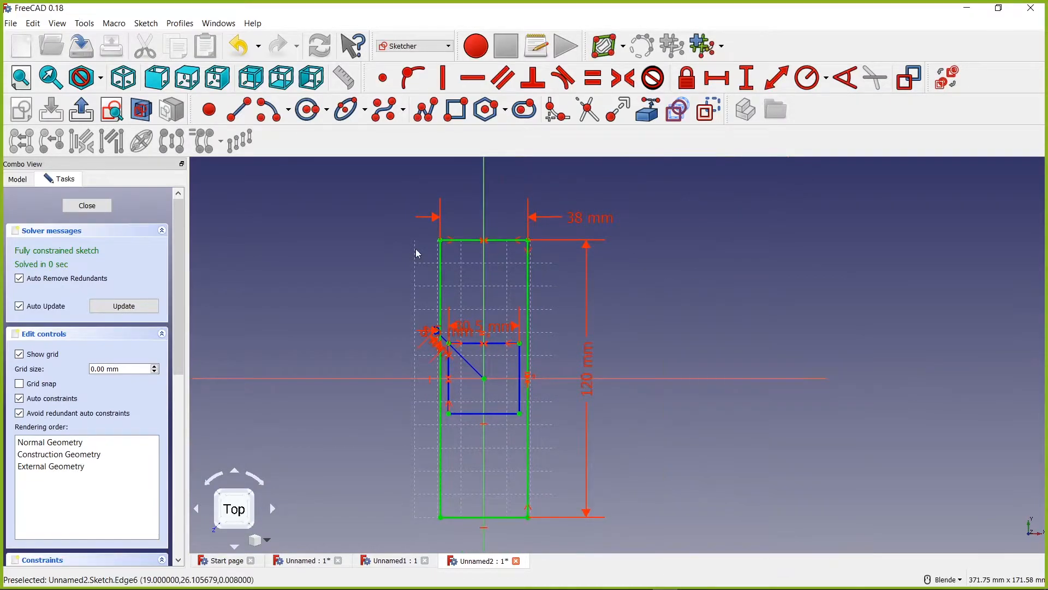
{"action": "scroll", "coordinate": [448, 270], "scroll_direction": "up", "scroll_amount": 2}
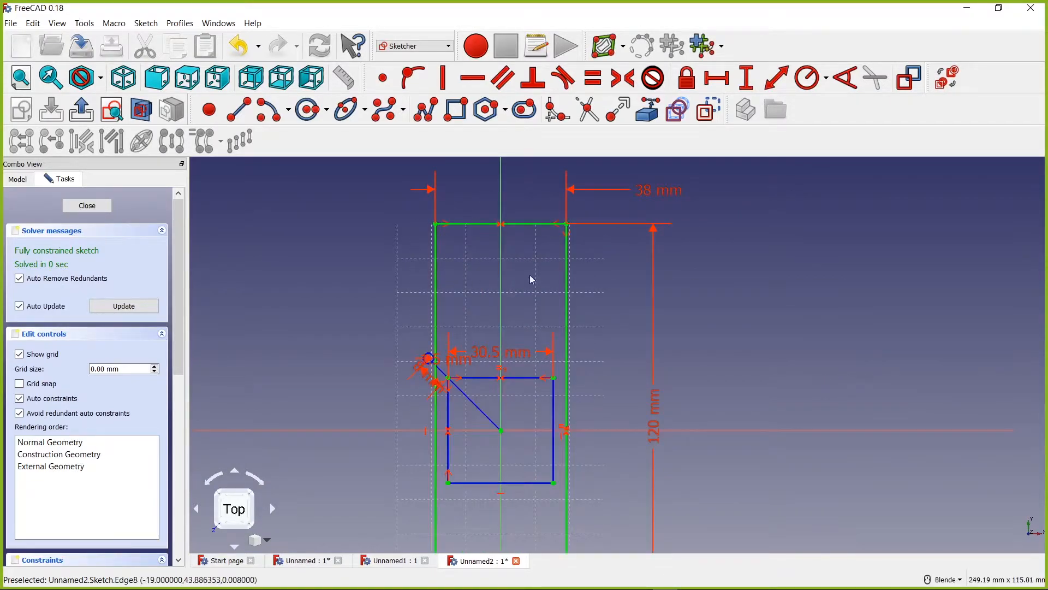
{"action": "scroll", "coordinate": [471, 298], "scroll_direction": "up", "scroll_amount": 2}
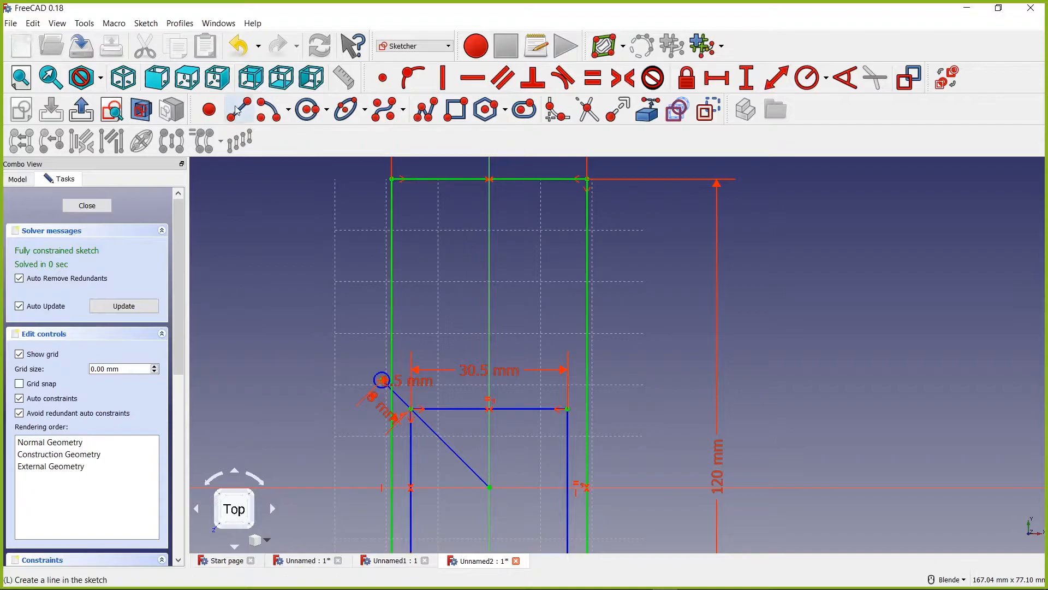
{"action": "scroll", "coordinate": [548, 446], "scroll_direction": "down", "scroll_amount": 4}
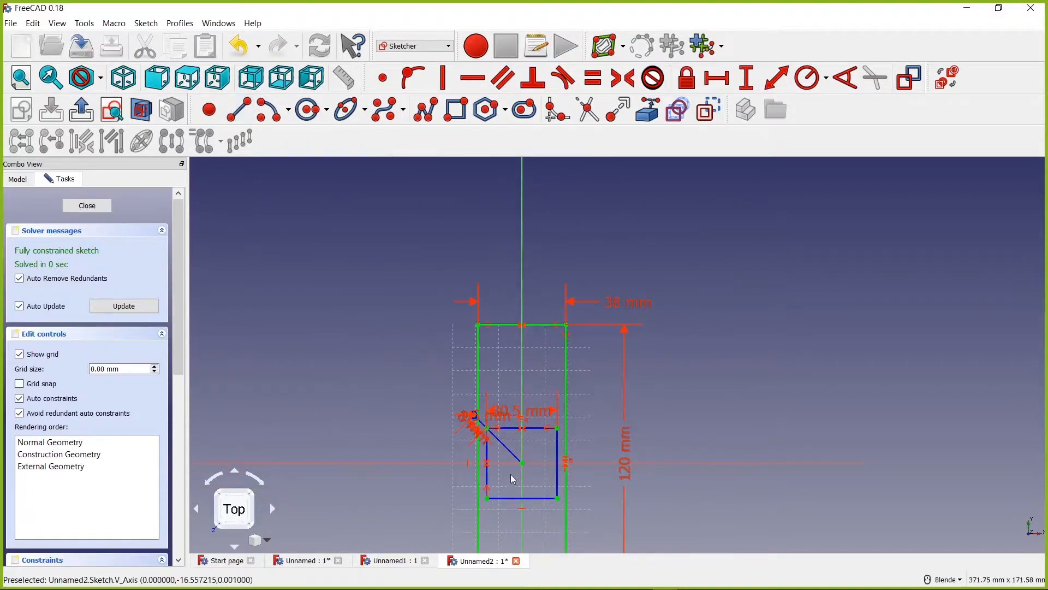
{"action": "scroll", "coordinate": [507, 474], "scroll_direction": "up", "scroll_amount": 2}
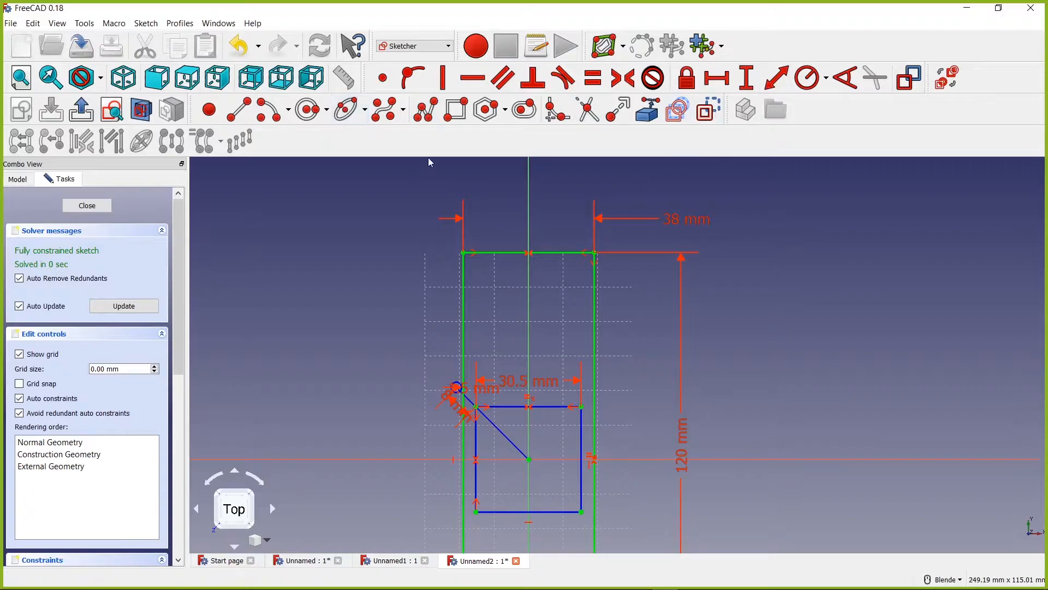
- Sketch a line from the plate's left edge, about 28.5 mm above the horizontal axis, sloping down and outward past the circle
{"action": "left_click", "coordinate": [241, 113]}
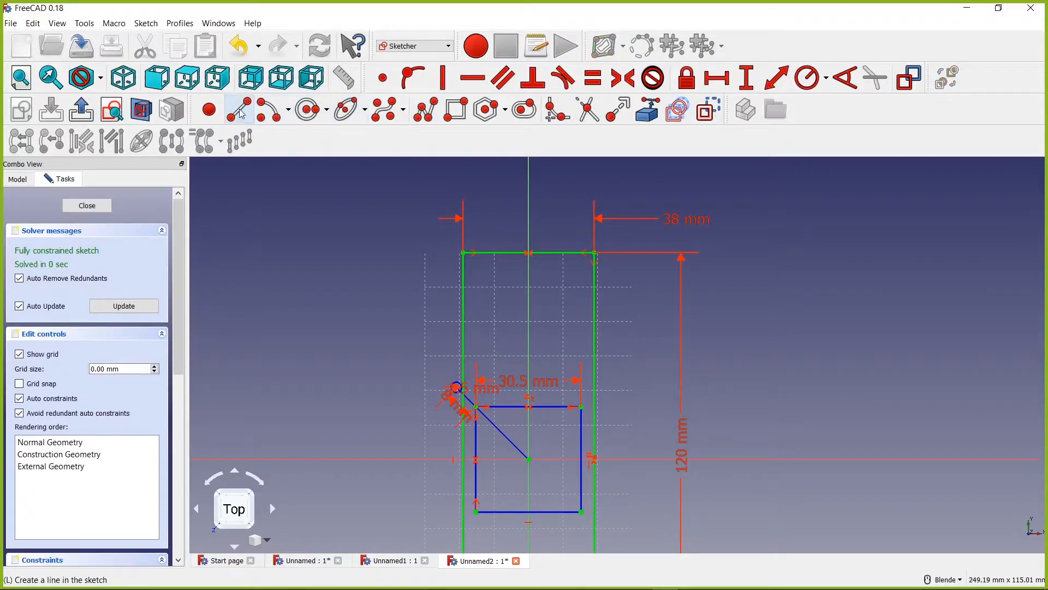
{"action": "scroll", "coordinate": [434, 339], "scroll_direction": "up", "scroll_amount": 4}
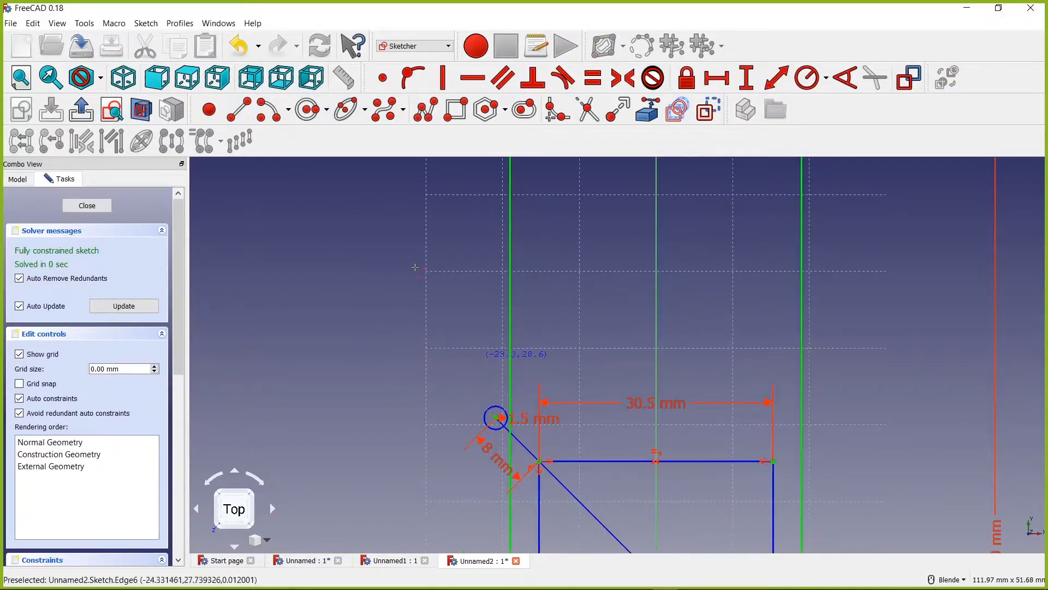
{"action": "left_click", "coordinate": [511, 359]}
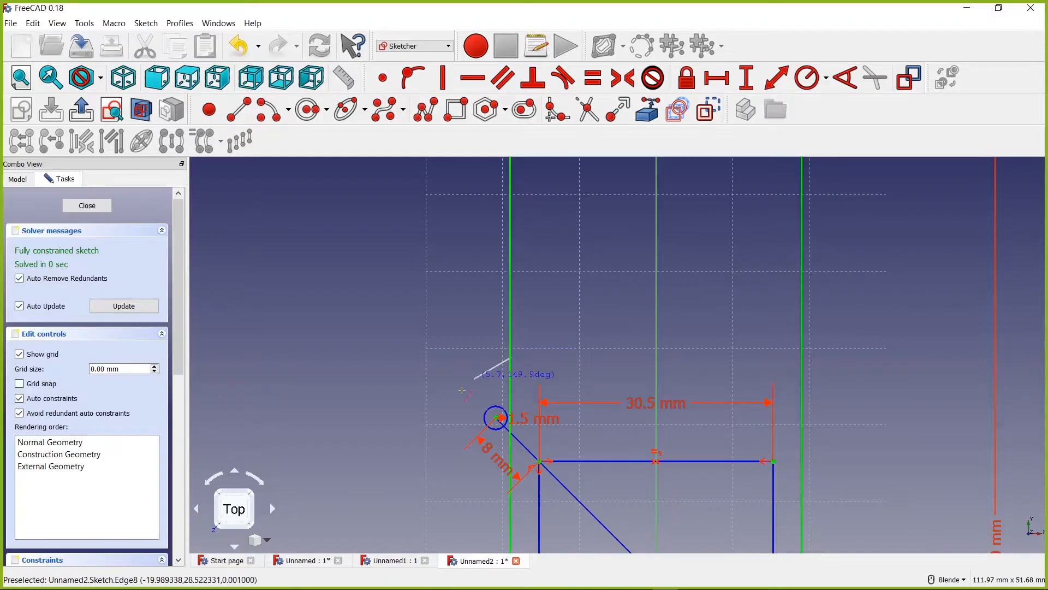
{"action": "left_click", "coordinate": [420, 444]}
{"action": "mouse_move", "coordinate": [435, 428]}
{"action": "middle_mouse_down", "text": "shift"}
{"action": "mouse_move", "coordinate": [393, 203]}
{"action": "mouse_move", "coordinate": [387, 224]}
{"action": "middle_mouse_up", "text": "shift"}
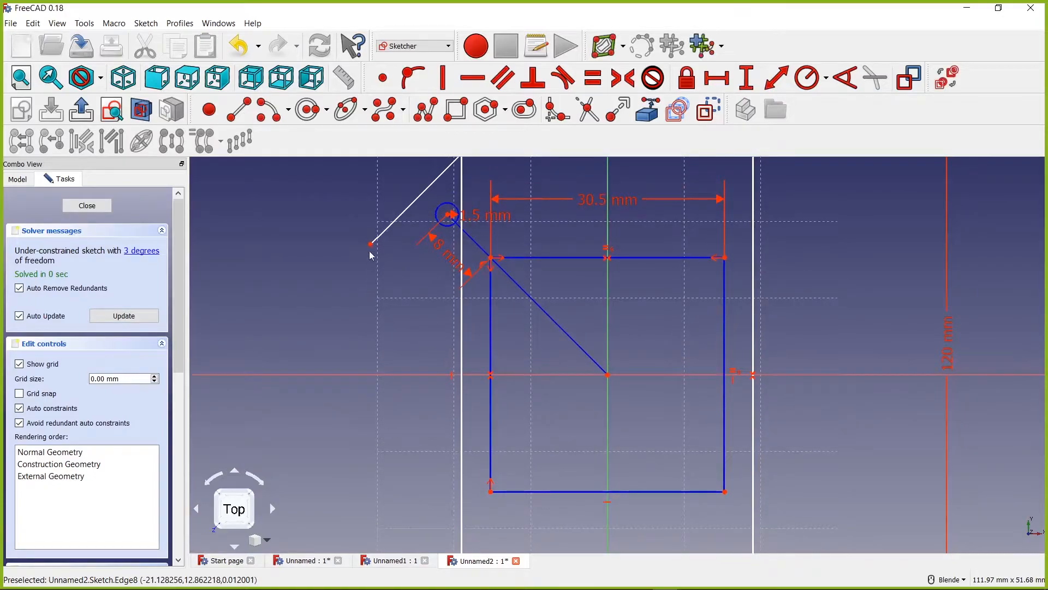
{"action": "left_click", "coordinate": [238, 109]}
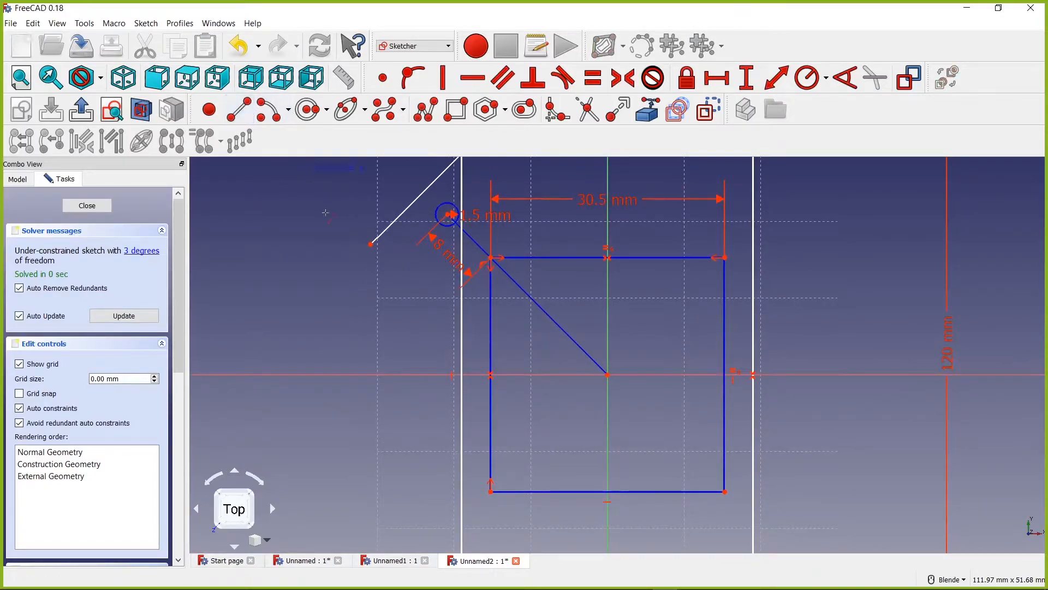
{"action": "left_click", "coordinate": [371, 244]}
{"action": "key", "text": "Escape"}
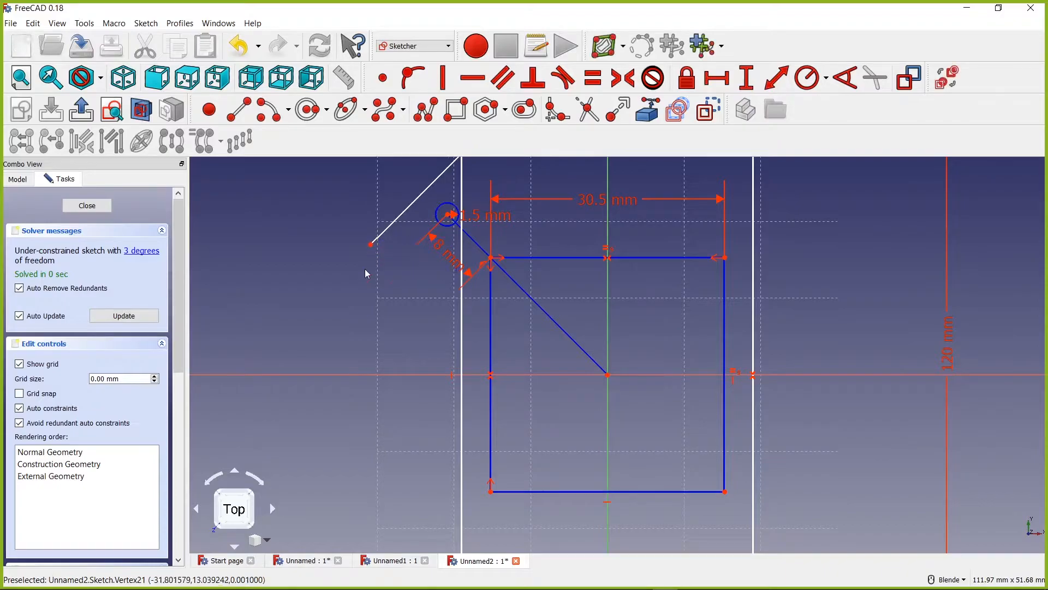
- Sketch a second line from the first line's outer endpoint back to the plate's left edge, about 3 mm above the horizontal axis
{"action": "left_click", "coordinate": [232, 112]}
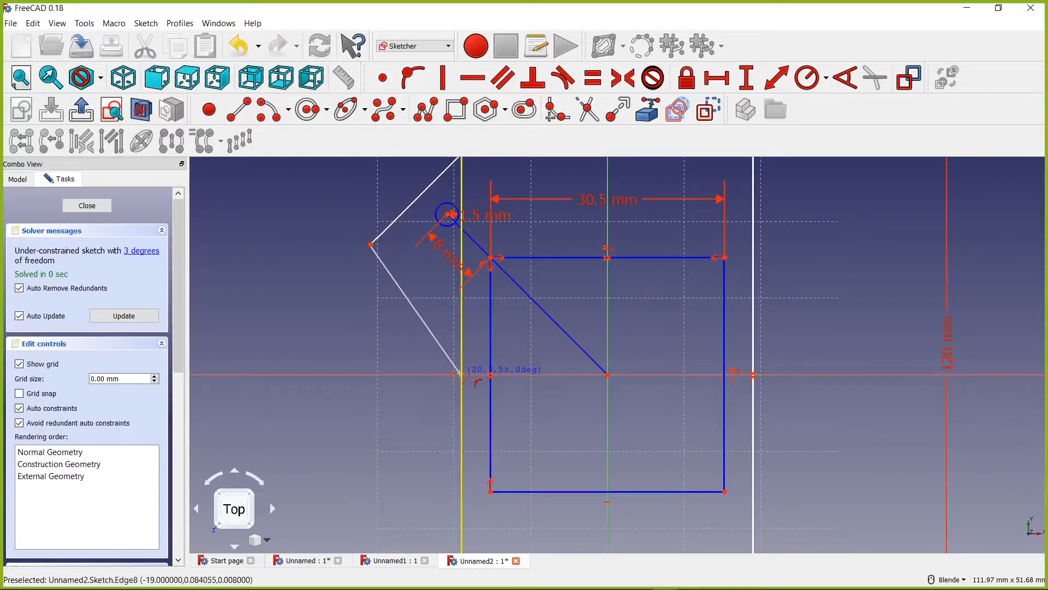
{"action": "scroll", "coordinate": [462, 375], "scroll_direction": "up", "scroll_amount": 2}
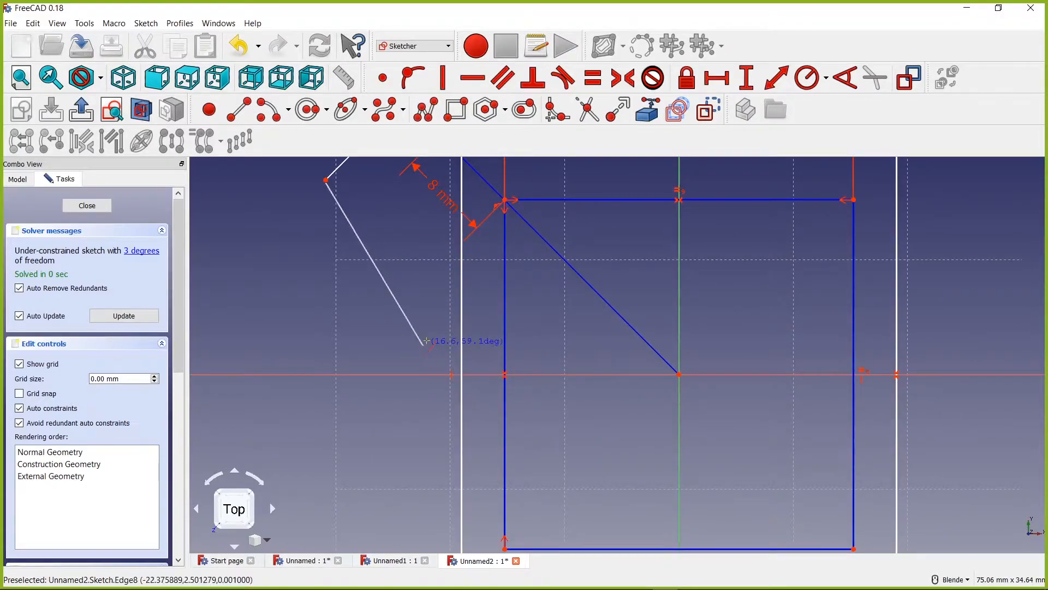
{"action": "left_click", "coordinate": [462, 341]}
{"action": "right_click", "coordinate": [449, 342]}
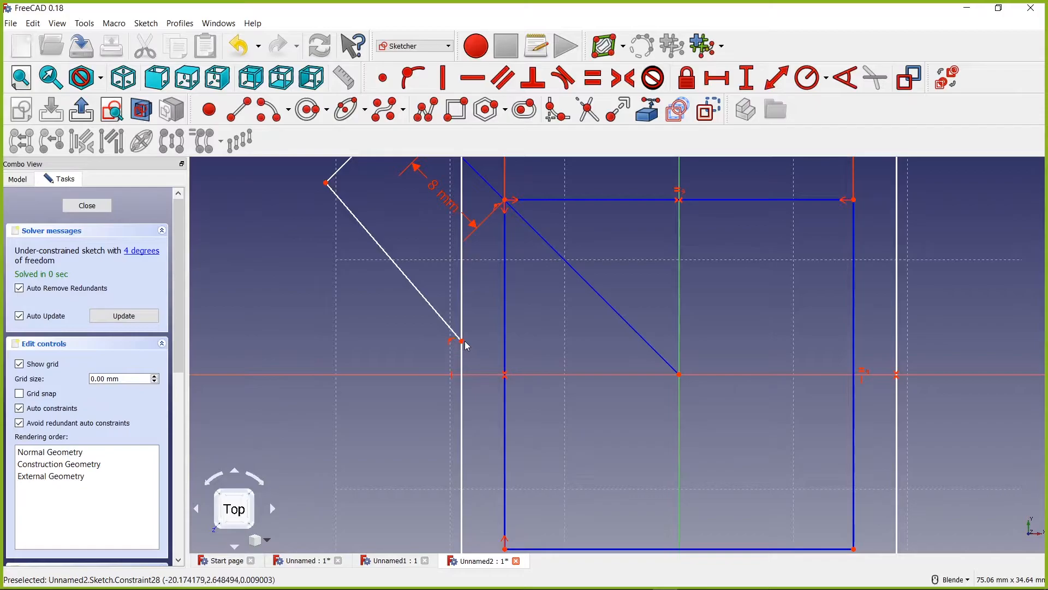
- Constrain the second line's lower endpoint on the plate's left edge onto the horizontal axis
{"action": "left_click", "coordinate": [462, 342]}
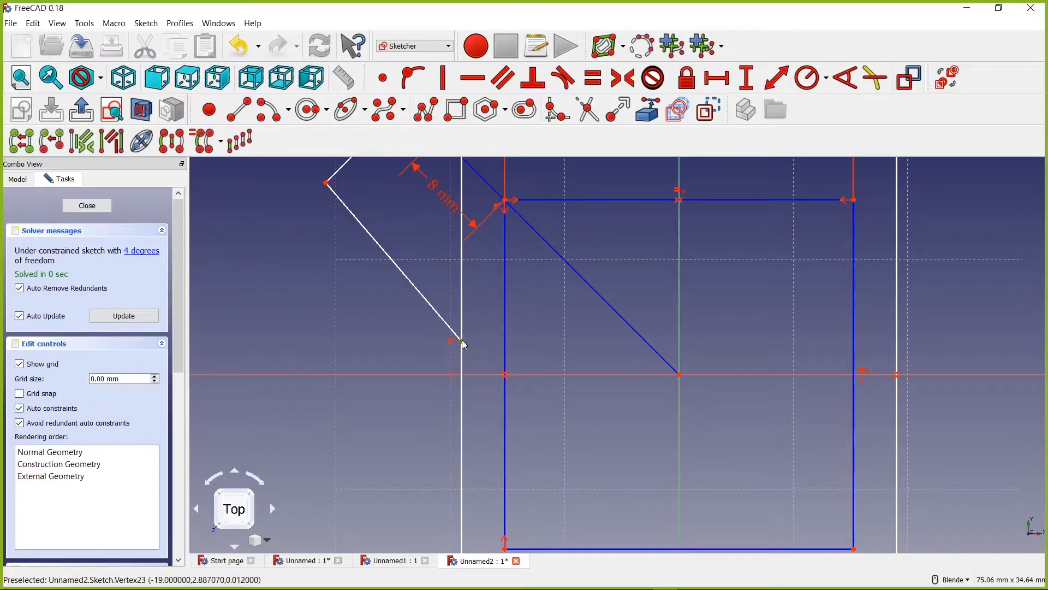
{"action": "left_click", "coordinate": [426, 374]}
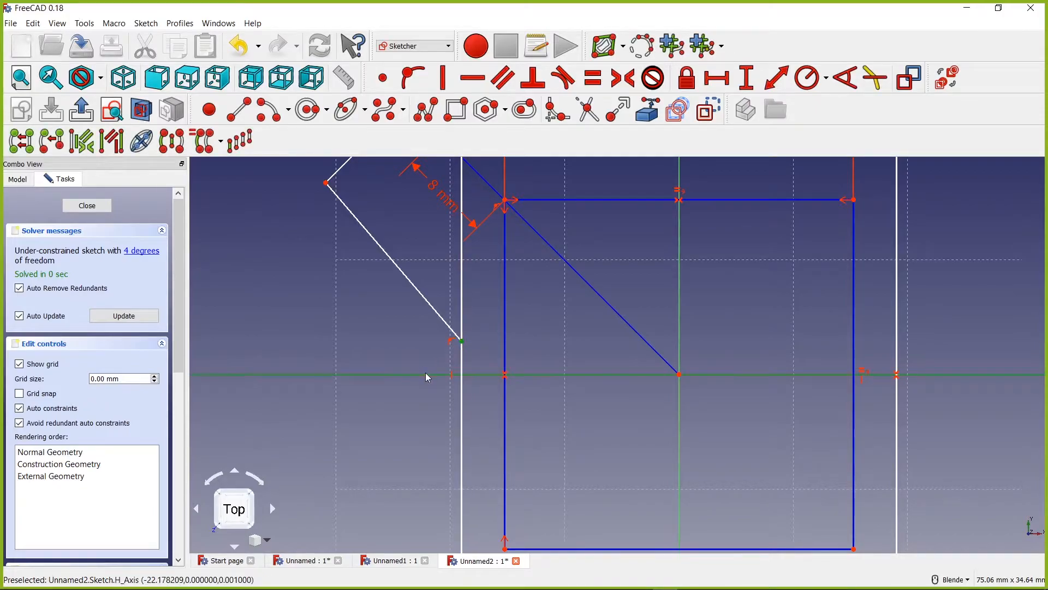
{"action": "left_click", "coordinate": [412, 79]}
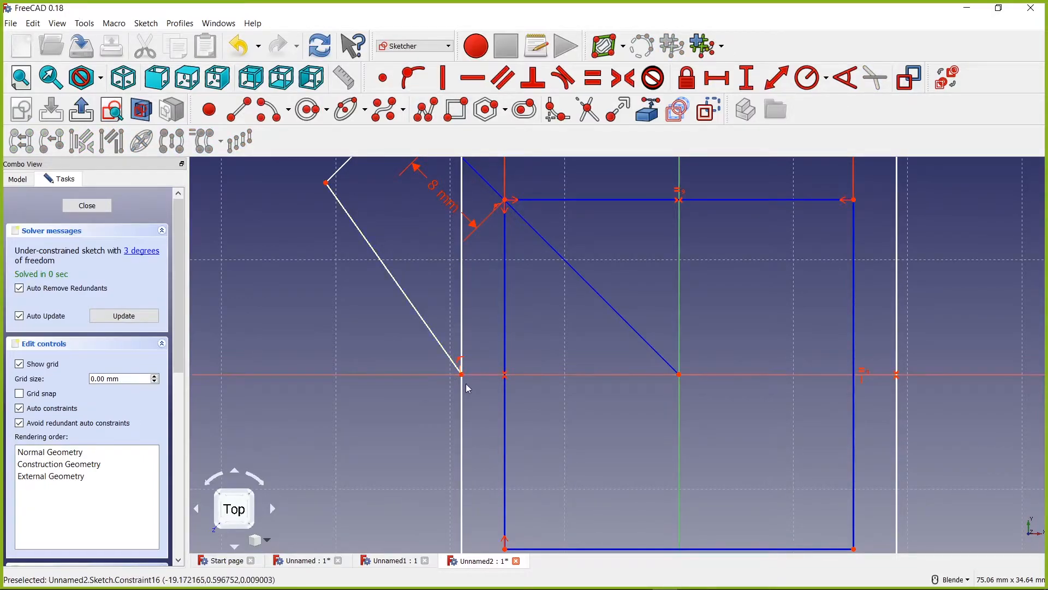
- Constrain the upper outer line perpendicular to the diagonal line that runs through the rectangle's corner
{"action": "scroll", "coordinate": [608, 262], "scroll_direction": "down", "scroll_amount": 6}
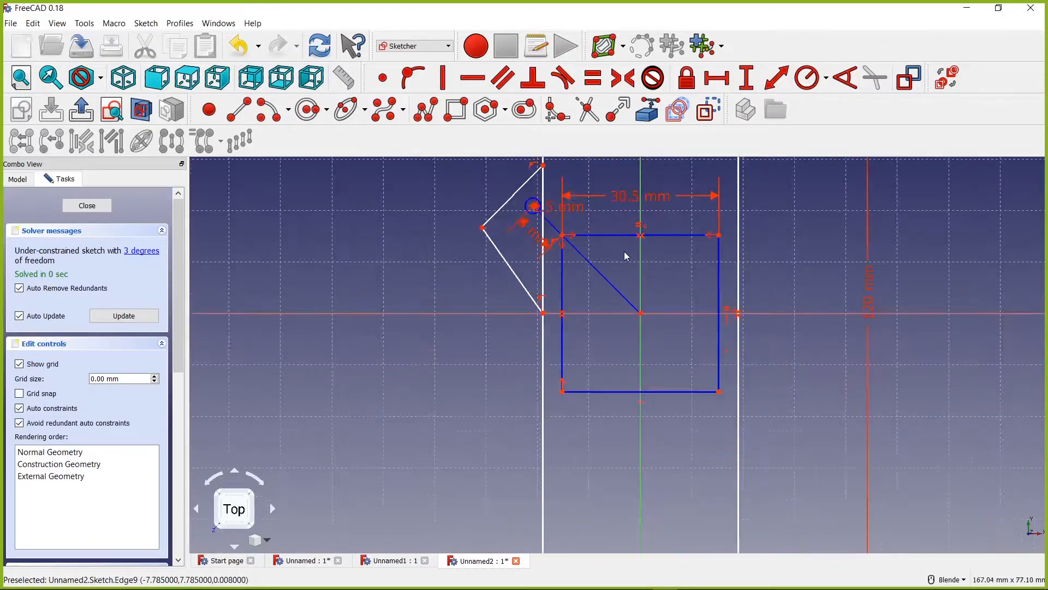
{"action": "middle_click_drag", "start_coordinate": [539, 328], "coordinate": [505, 361], "text": "shift"}
{"action": "right_click", "coordinate": [504, 361]}
{"action": "left_click", "coordinate": [428, 307]}
{"action": "scroll", "coordinate": [429, 306], "scroll_direction": "up", "scroll_amount": 4}
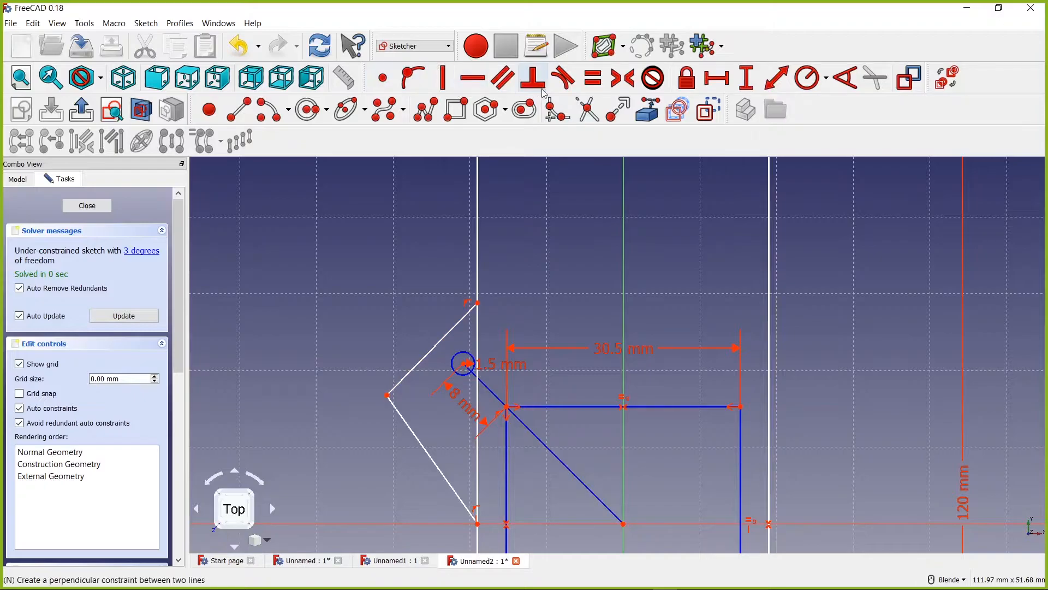
{"action": "left_click", "coordinate": [427, 353]}
{"action": "left_click", "coordinate": [546, 445]}
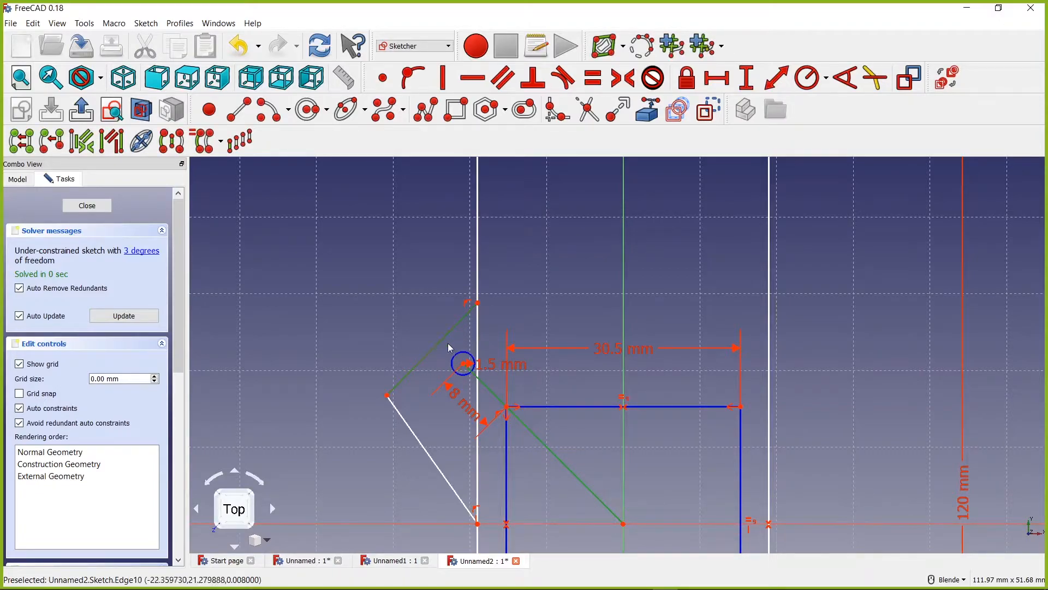
{"action": "left_click", "coordinate": [519, 82]}
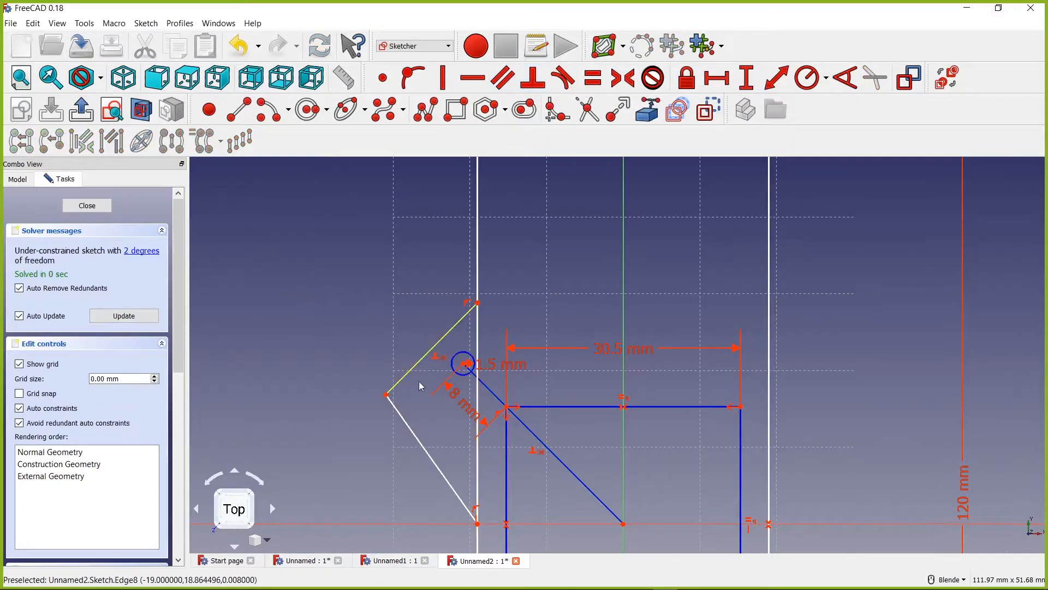
- Pull the side profile's outer corner inward to about 8 mm outside the plate's left edge
{"action": "left_click_drag", "start_coordinate": [386, 394], "coordinate": [397, 370]}
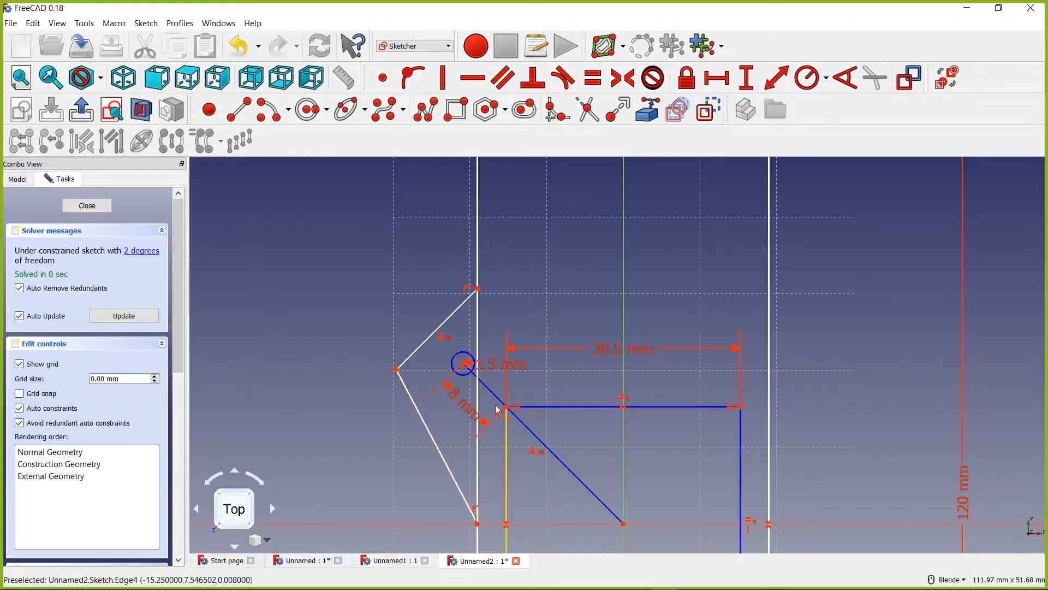
{"action": "right_click_drag", "start_coordinate": [583, 293], "coordinate": [522, 237]}
{"action": "left_click", "coordinate": [306, 260]}
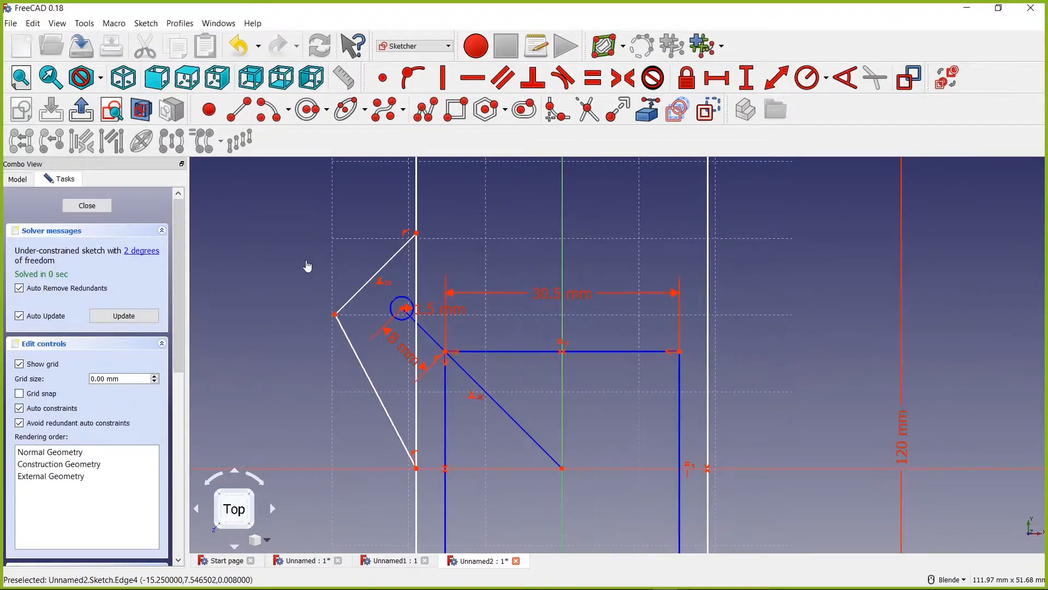
{"action": "mouse_move", "coordinate": [335, 315]}
{"action": "left_mouse_down"}
{"action": "mouse_move", "coordinate": [329, 326]}
{"action": "mouse_move", "coordinate": [340, 334]}
{"action": "mouse_move", "coordinate": [286, 383]}
{"action": "mouse_move", "coordinate": [320, 378]}
{"action": "mouse_move", "coordinate": [334, 319]}
{"action": "left_mouse_up"}
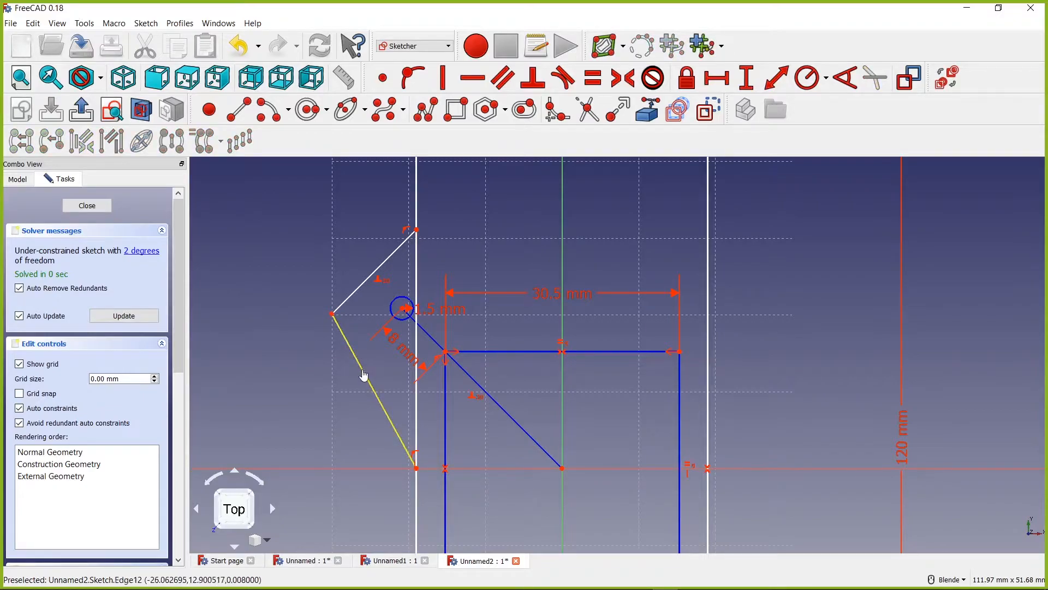
{"action": "left_click_drag", "start_coordinate": [332, 314], "coordinate": [354, 310]}
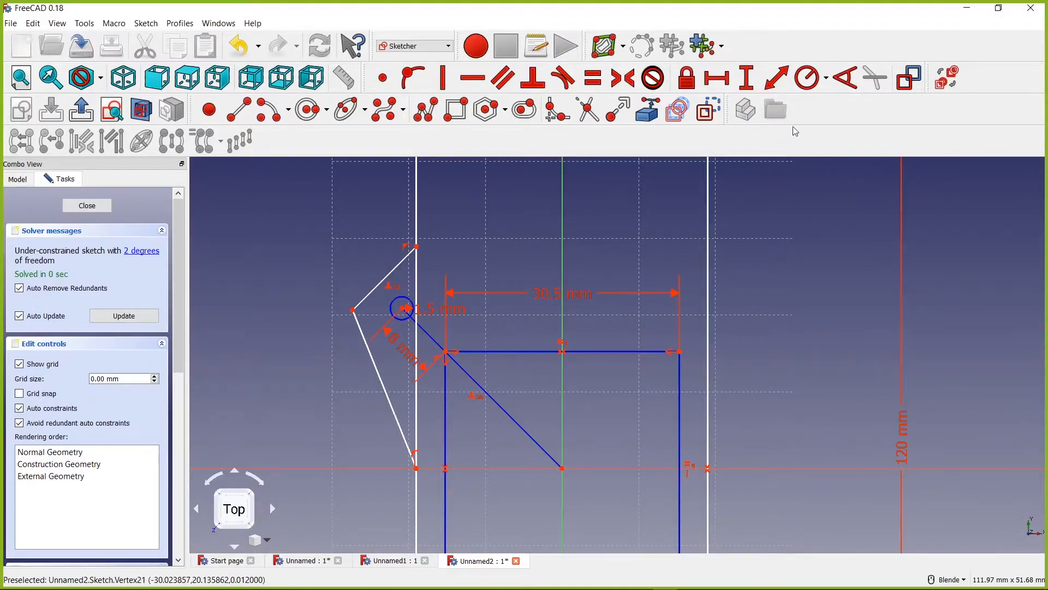
- Dimension the lower outer line's length to 22 mm and place the dimension outside the profile
{"action": "left_click", "coordinate": [778, 81]}
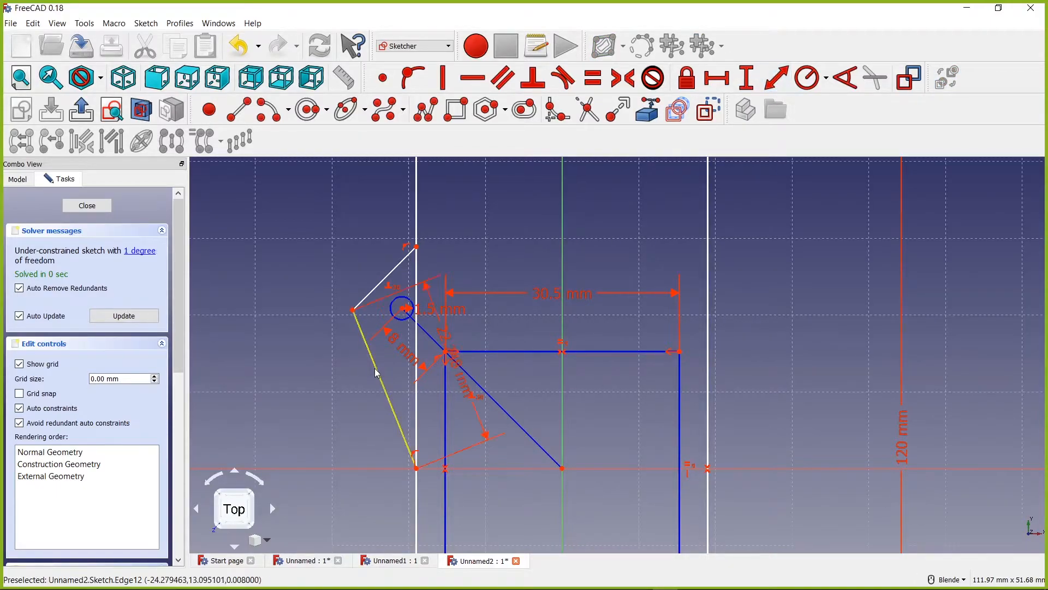
{"action": "left_click", "coordinate": [375, 369]}
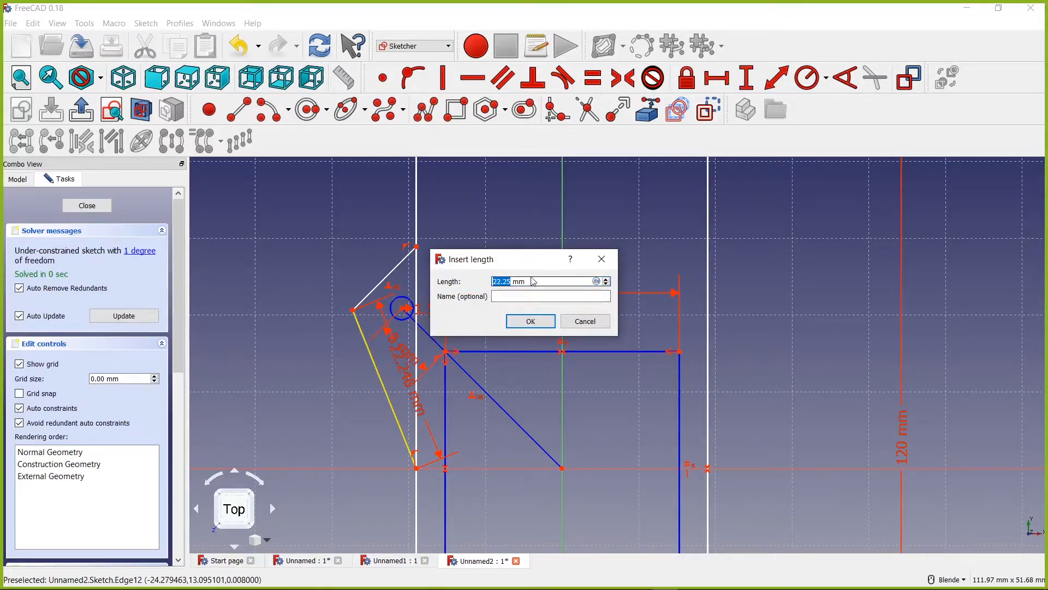
{"action": "left_click", "coordinate": [532, 321]}
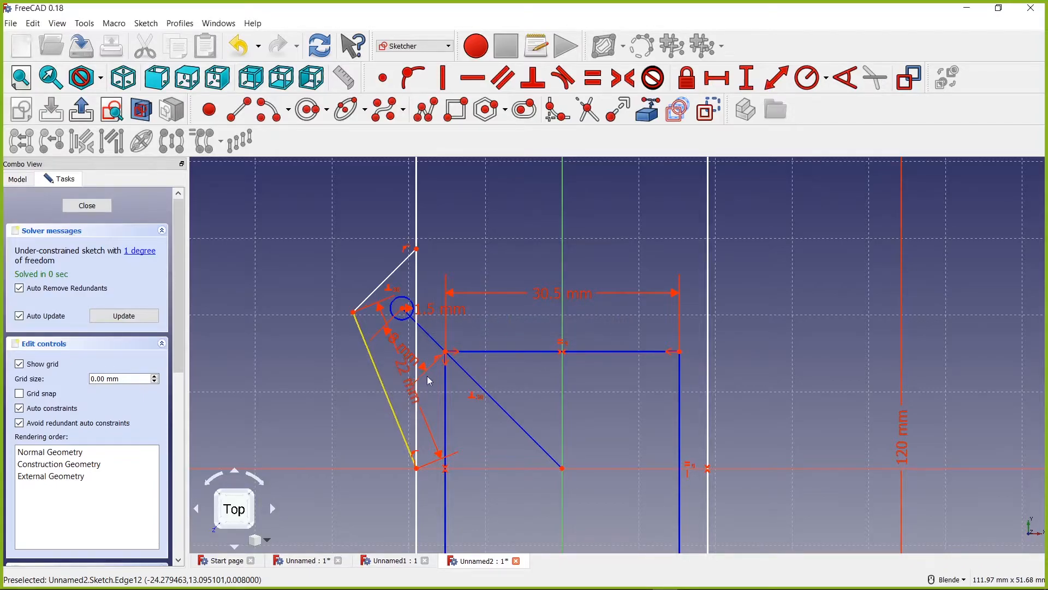
{"action": "left_click_drag", "start_coordinate": [405, 389], "coordinate": [330, 404]}
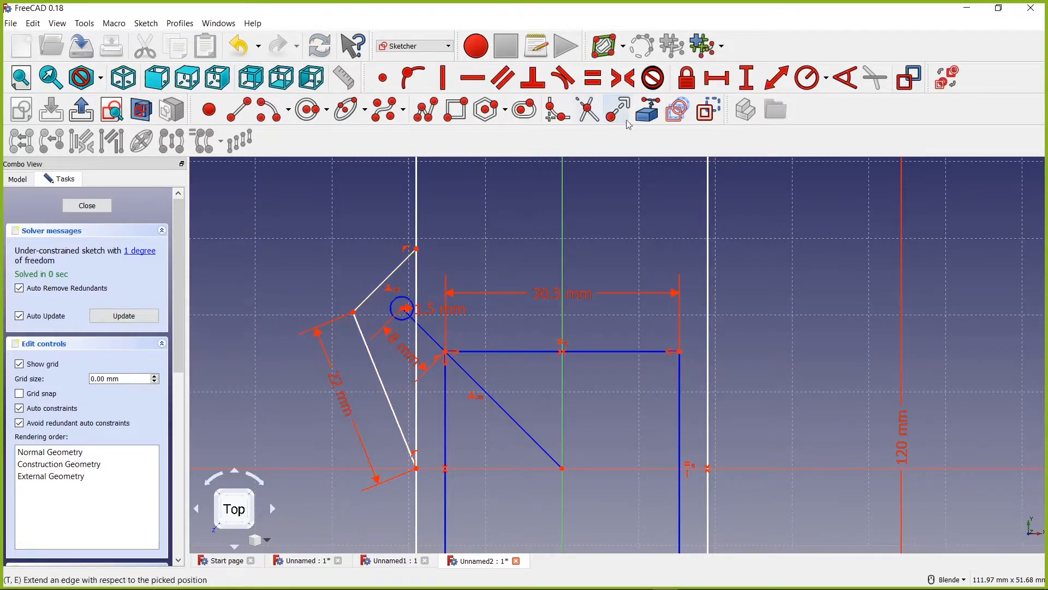
- Dimension the upper outer line's length to 12 mm and place the dimension outside the profile
{"action": "left_click", "coordinate": [777, 85]}
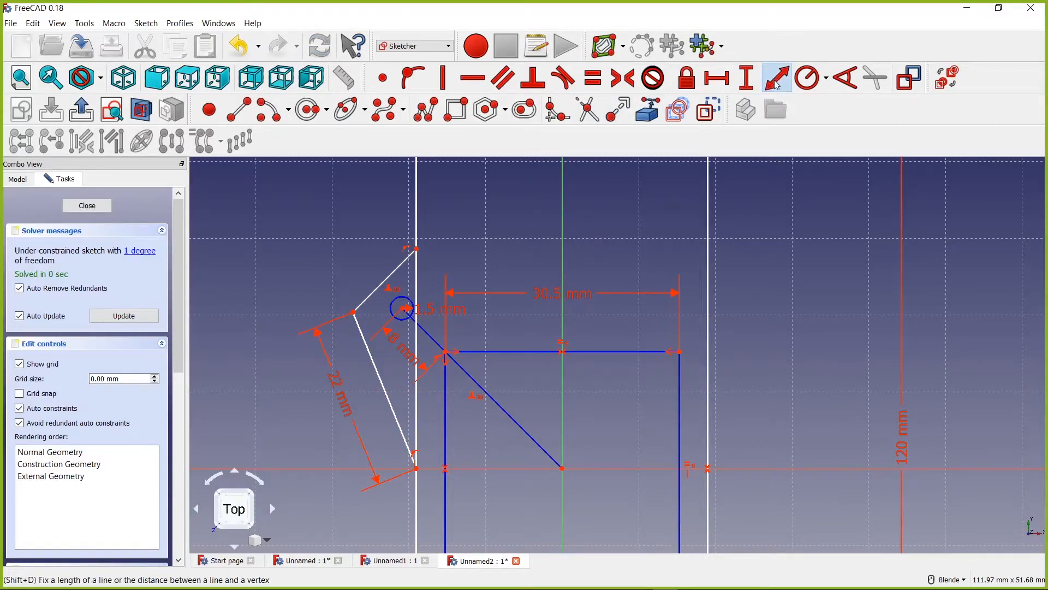
{"action": "left_click", "coordinate": [375, 298]}
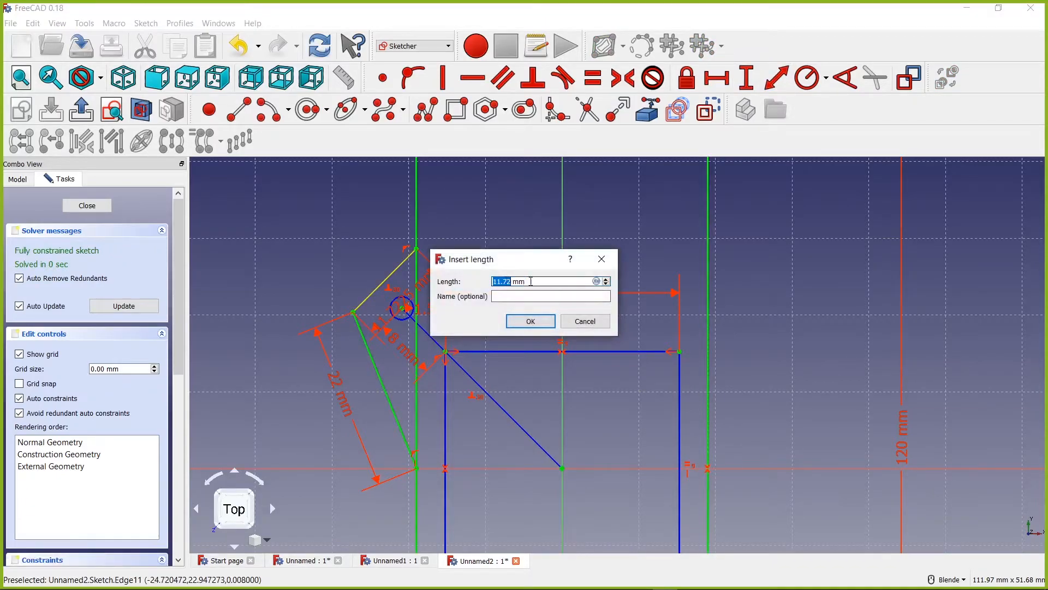
{"action": "type", "text": "12"}
{"action": "key", "text": "Return"}
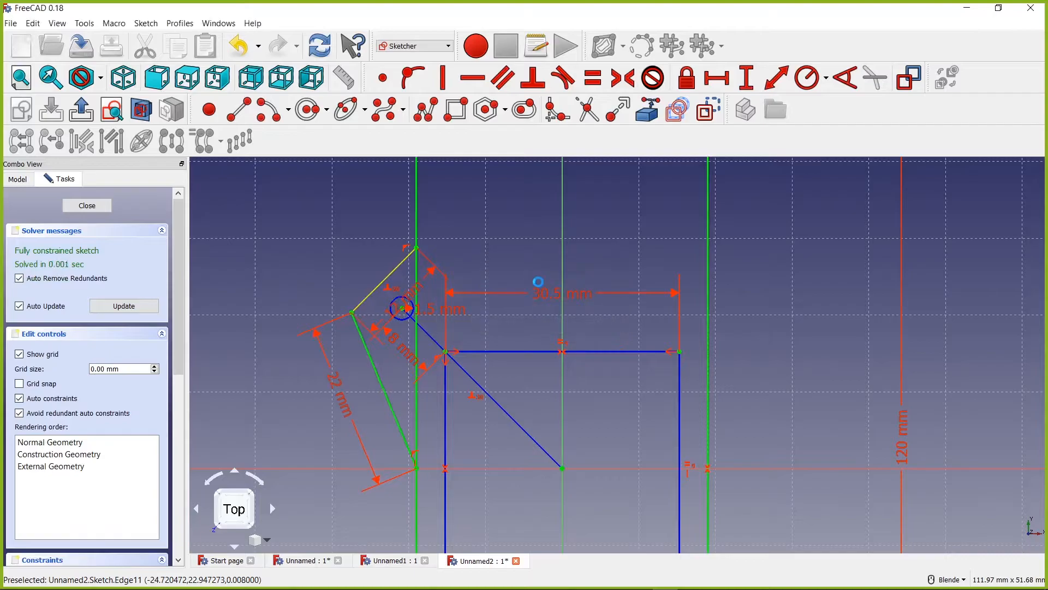
{"action": "scroll", "coordinate": [578, 333], "scroll_direction": "down", "scroll_amount": 5}
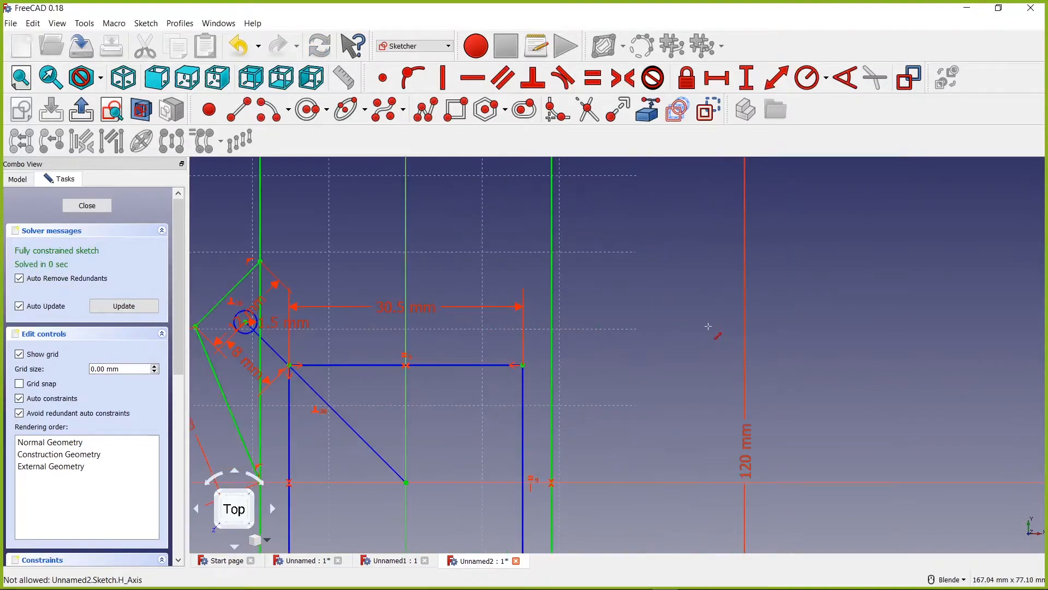
{"action": "scroll", "coordinate": [351, 315], "scroll_direction": "up", "scroll_amount": 4}
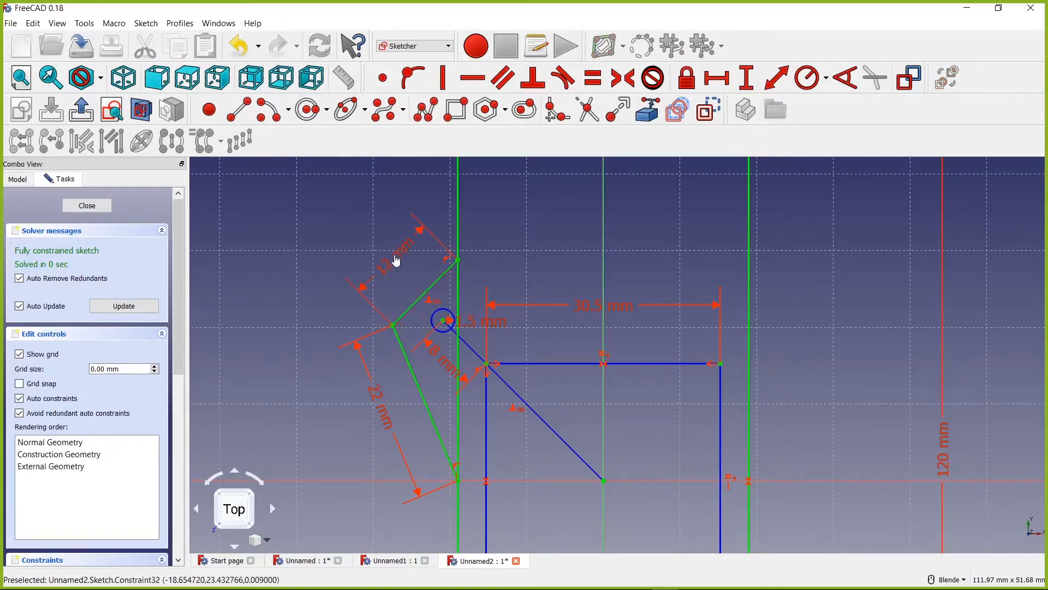
{"action": "scroll", "coordinate": [656, 383], "scroll_direction": "down", "scroll_amount": 4}
{"action": "mouse_move", "coordinate": [656, 331]}
{"action": "middle_mouse_down", "text": "shift"}
{"action": "mouse_move", "coordinate": [562, 300]}
{"action": "mouse_move", "coordinate": [554, 311]}
{"action": "middle_mouse_up", "text": "shift"}
{"action": "right_click", "coordinate": [546, 315]}
{"action": "left_click", "coordinate": [299, 213]}
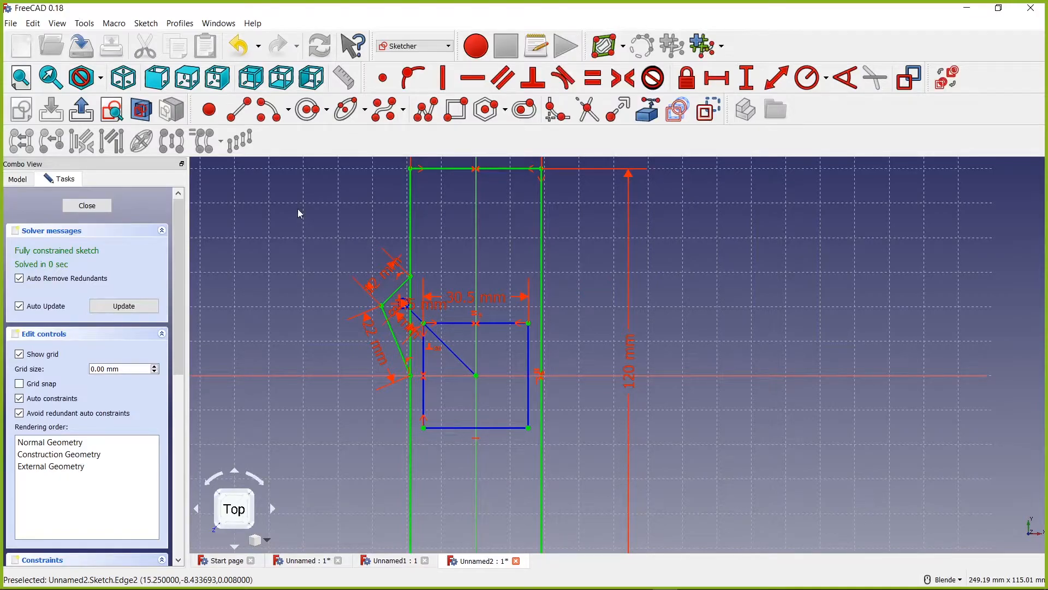
- Rearrange the toolbars so the part and group tools follow the sketcher geometry tools in the same row
{"action": "scroll", "coordinate": [466, 270], "scroll_direction": "up", "scroll_amount": 2}
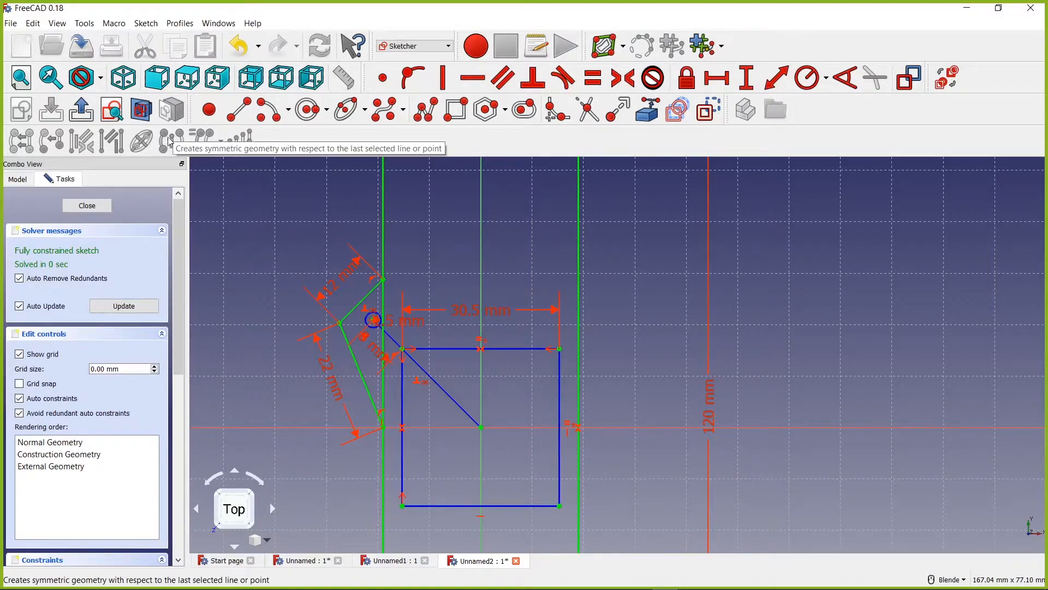
{"action": "left_click_drag", "start_coordinate": [727, 112], "coordinate": [22, 146]}
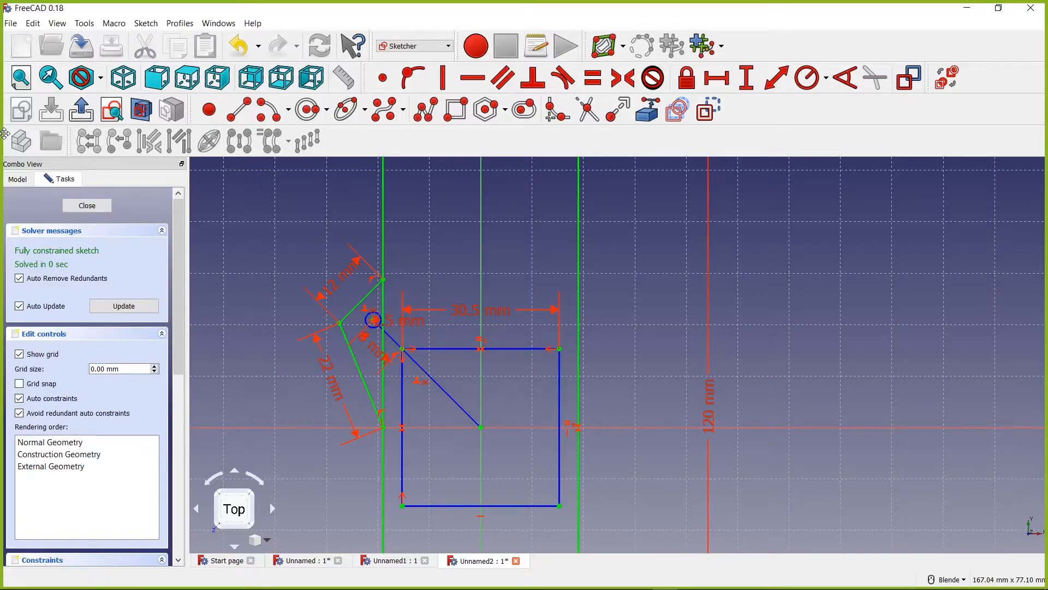
{"action": "mouse_move", "coordinate": [61, 131]}
{"action": "left_mouse_down"}
{"action": "mouse_move", "coordinate": [251, 143]}
{"action": "mouse_move", "coordinate": [60, 145]}
{"action": "mouse_move", "coordinate": [14, 162]}
{"action": "left_mouse_up"}
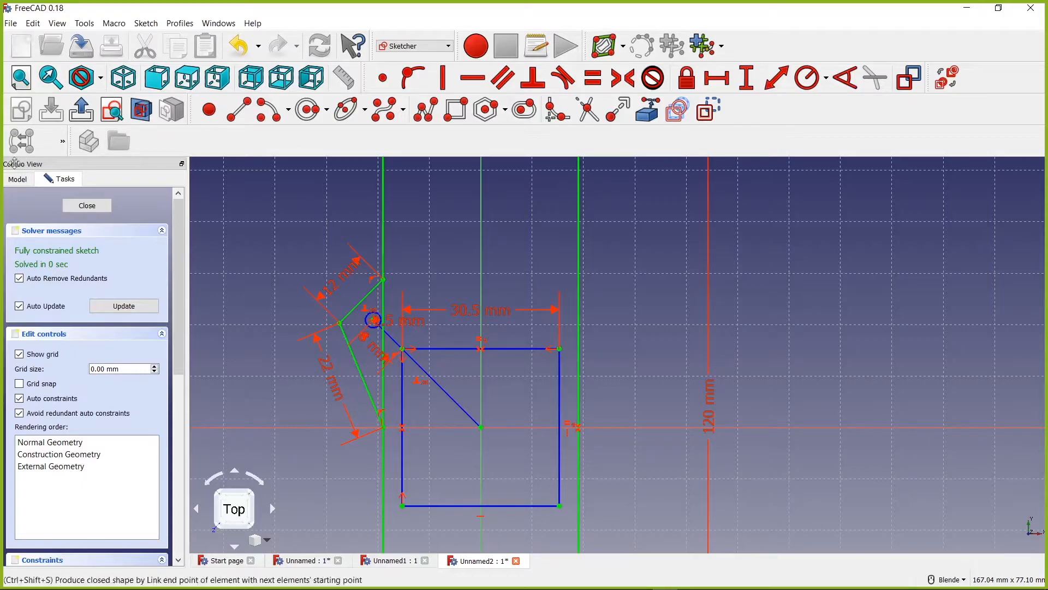
{"action": "left_click", "coordinate": [63, 143]}
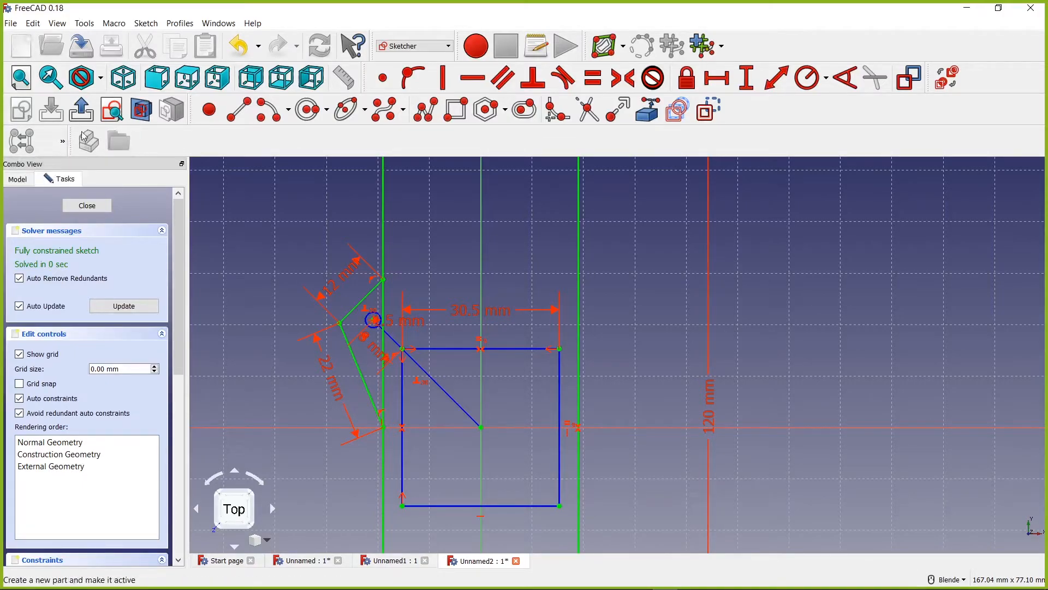
{"action": "left_click_drag", "start_coordinate": [71, 133], "coordinate": [267, 133]}
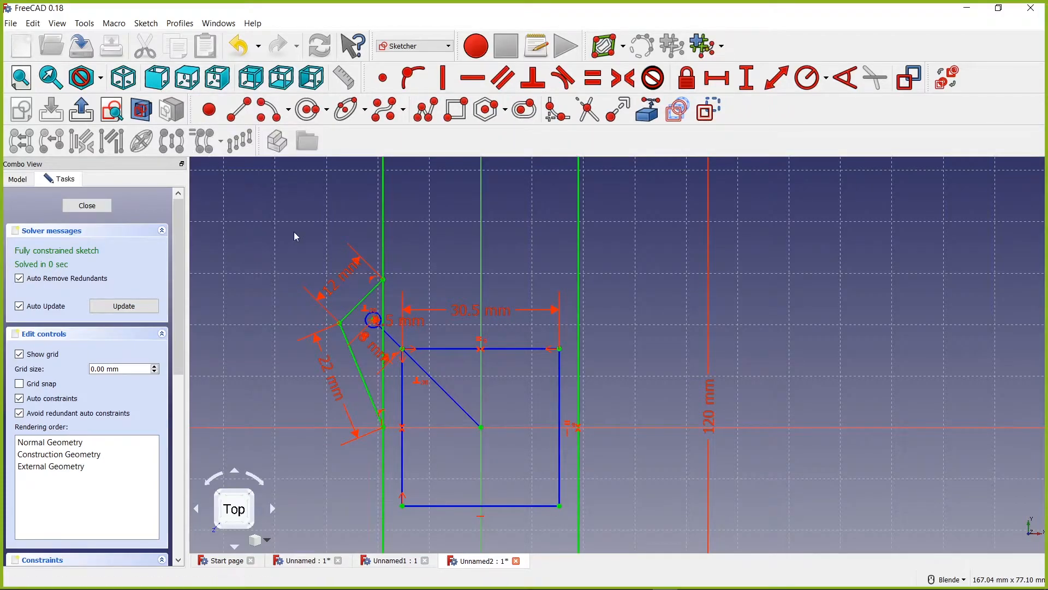
- Mirror the two outer lines across the vertical axis and place the copies' length dimensions outside the mirrored profile
{"action": "left_click", "coordinate": [369, 299]}
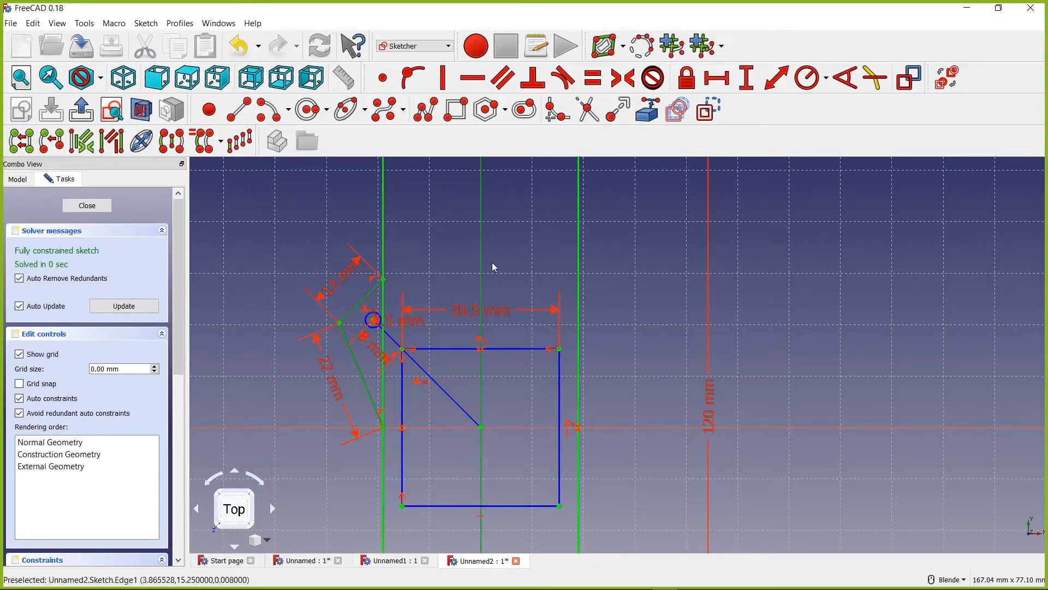
{"action": "left_click", "coordinate": [173, 141]}
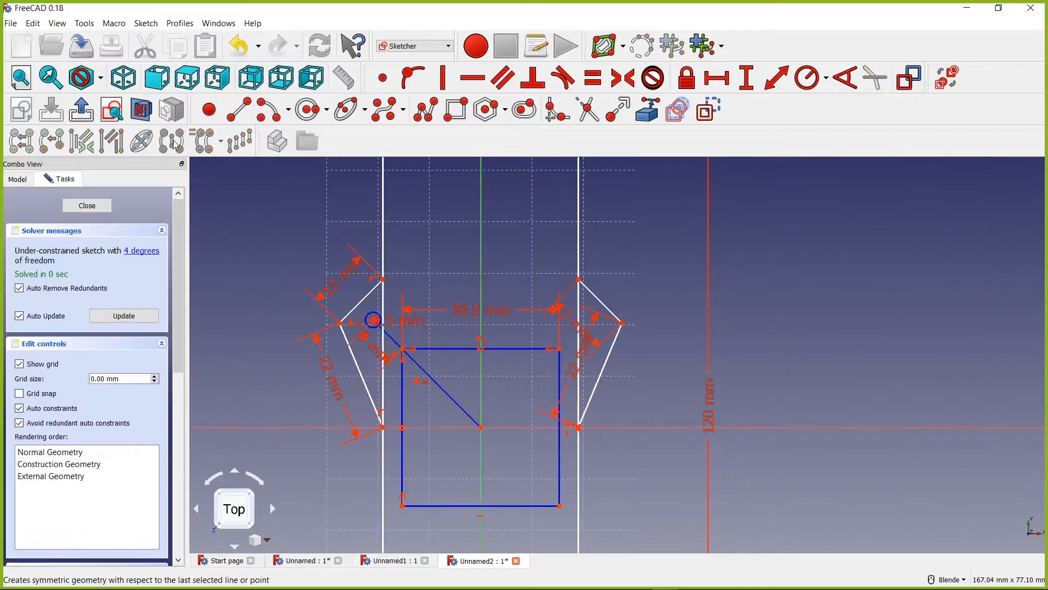
{"action": "left_click_drag", "start_coordinate": [595, 363], "coordinate": [662, 387]}
{"action": "left_click_drag", "start_coordinate": [585, 332], "coordinate": [634, 284]}
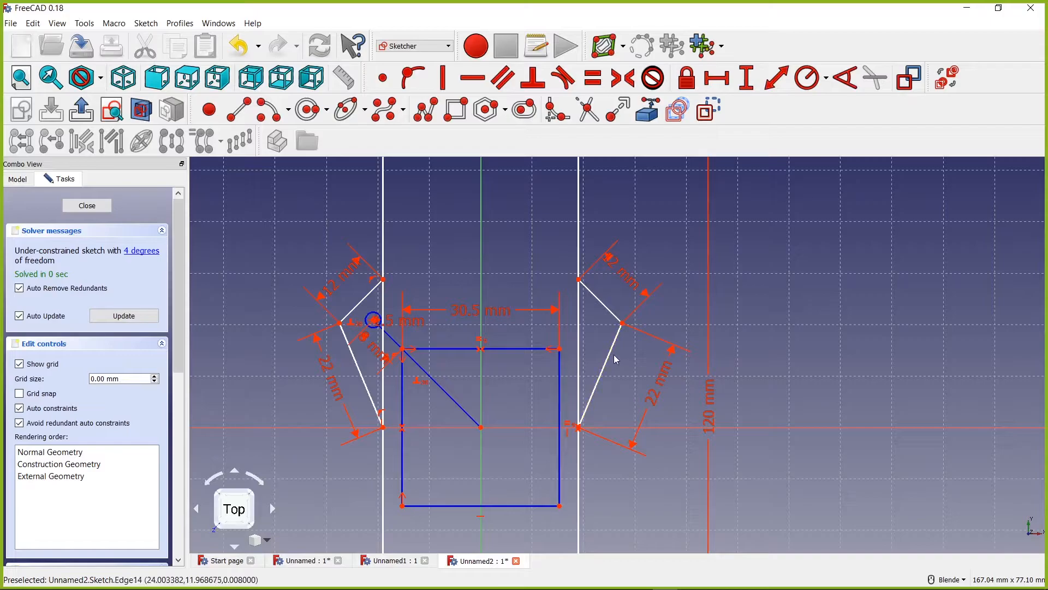
- Pull the mirrored lines away from the plate and constrain their upper endpoint onto the plate's right edge
{"action": "left_click_drag", "start_coordinate": [609, 356], "coordinate": [634, 358]}
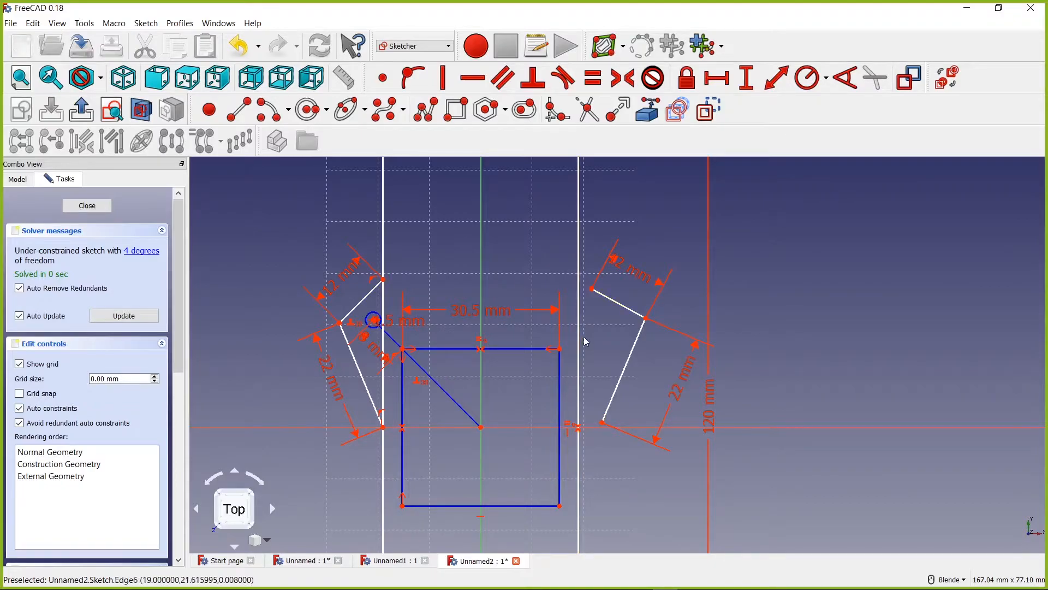
{"action": "left_click", "coordinate": [593, 290]}
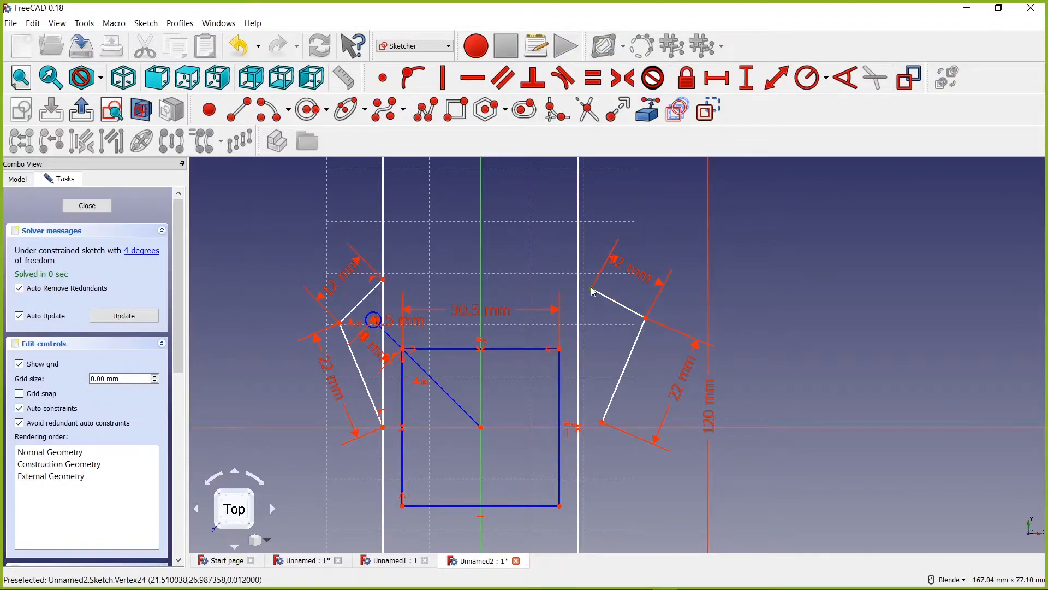
{"action": "left_click", "coordinate": [579, 262]}
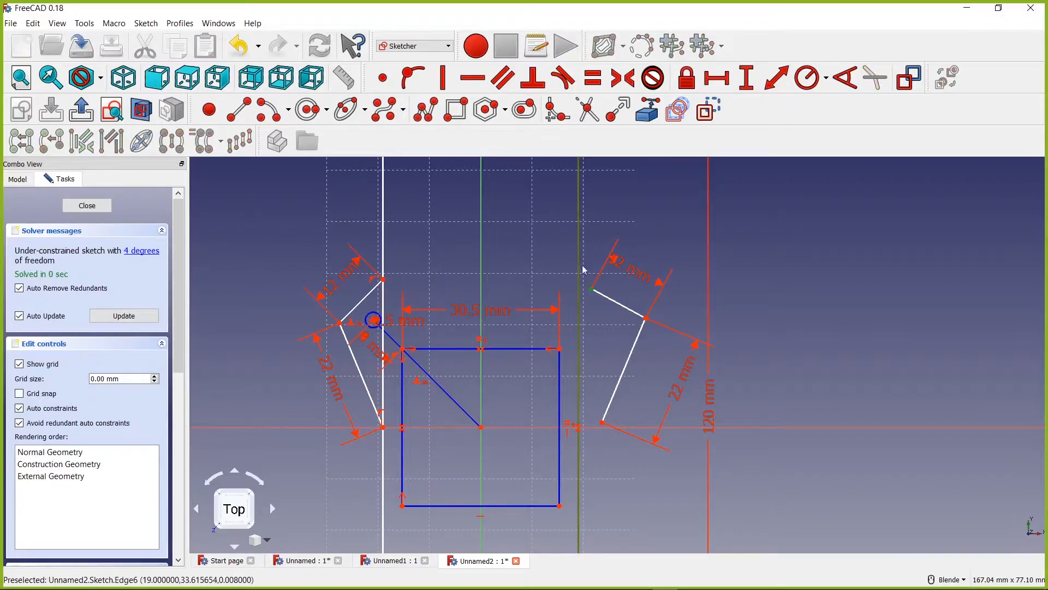
{"action": "left_click", "coordinate": [414, 78]}
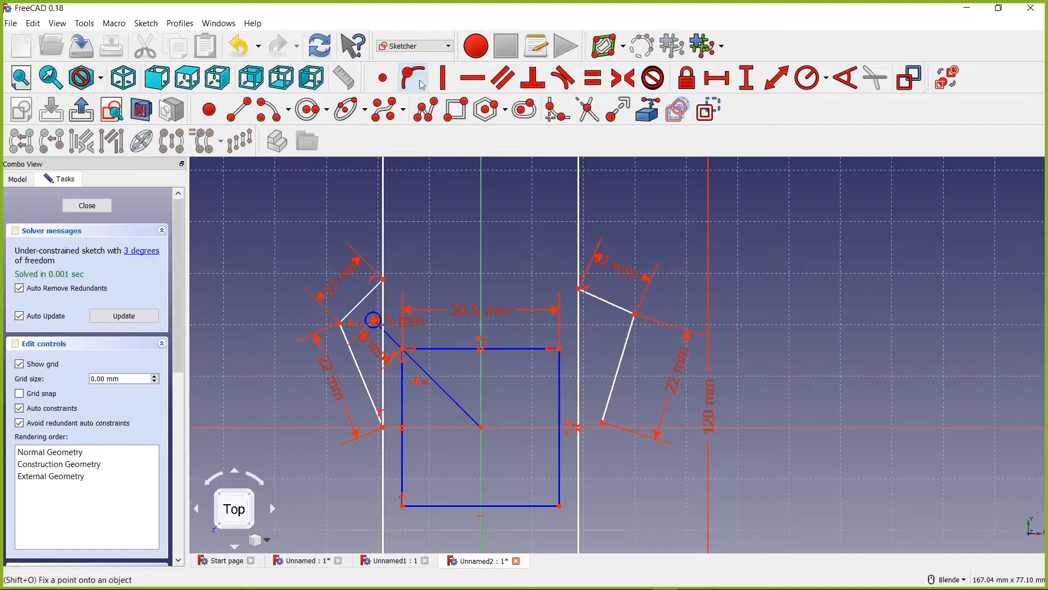
- Constrain the mirrored profile's lower endpoint onto the horizontal axis and onto the plate's right edge
{"action": "left_click", "coordinate": [603, 424]}
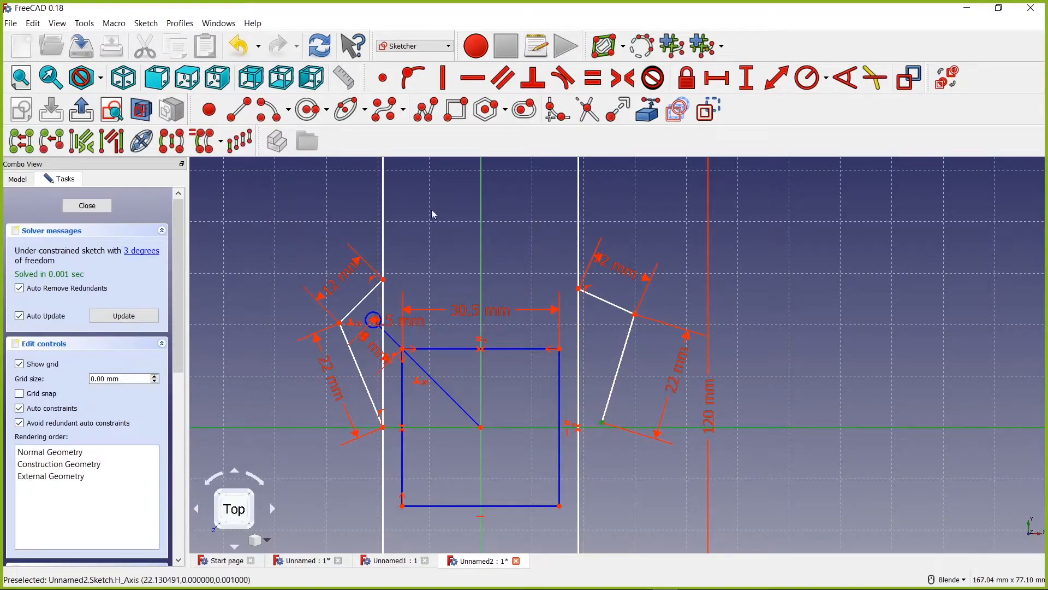
{"action": "left_click", "coordinate": [414, 81]}
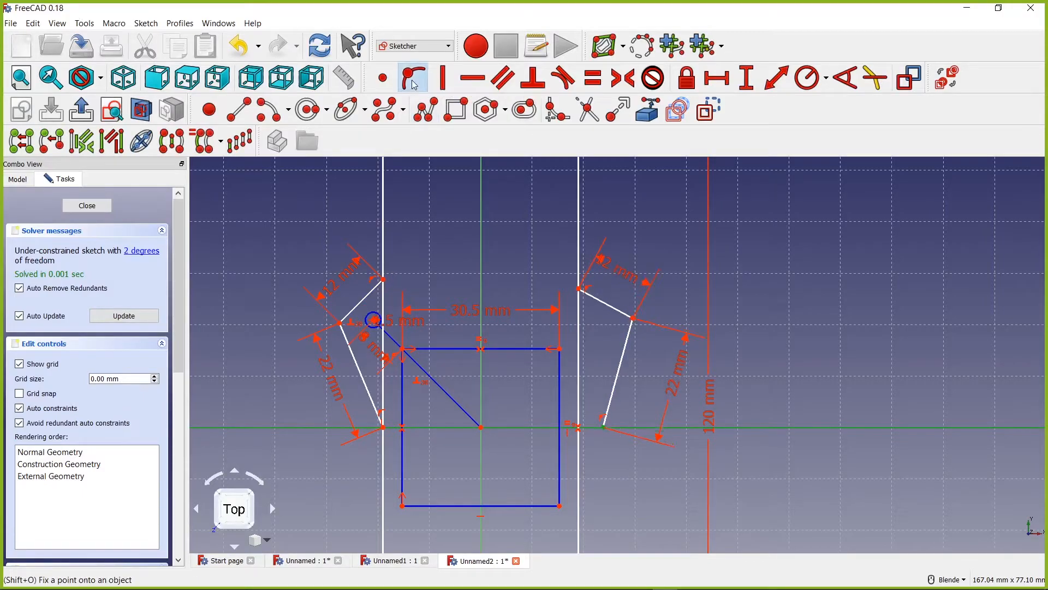
{"action": "left_click", "coordinate": [602, 428]}
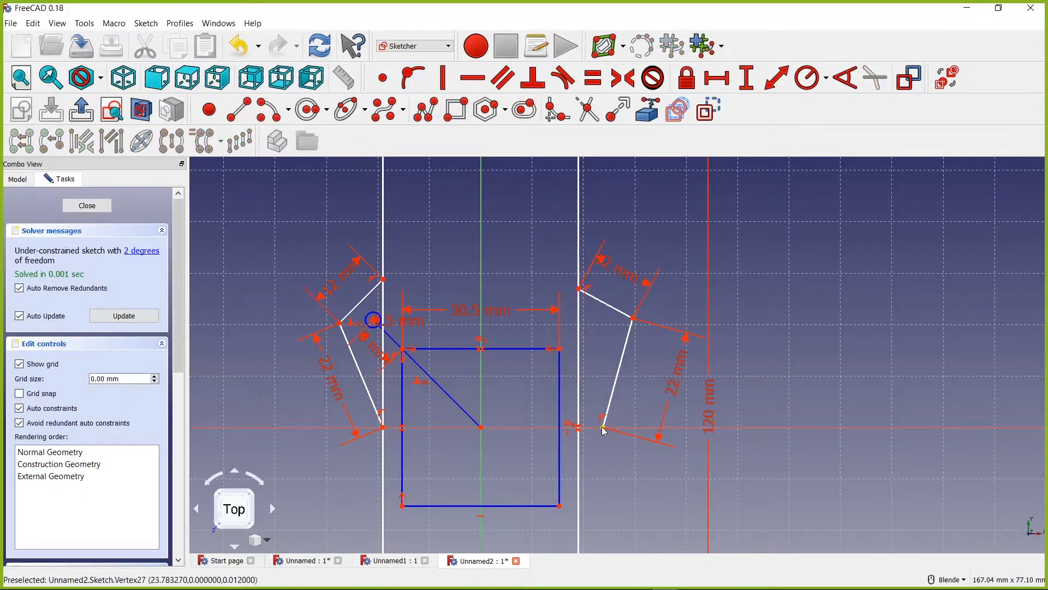
{"action": "left_click", "coordinate": [605, 428]}
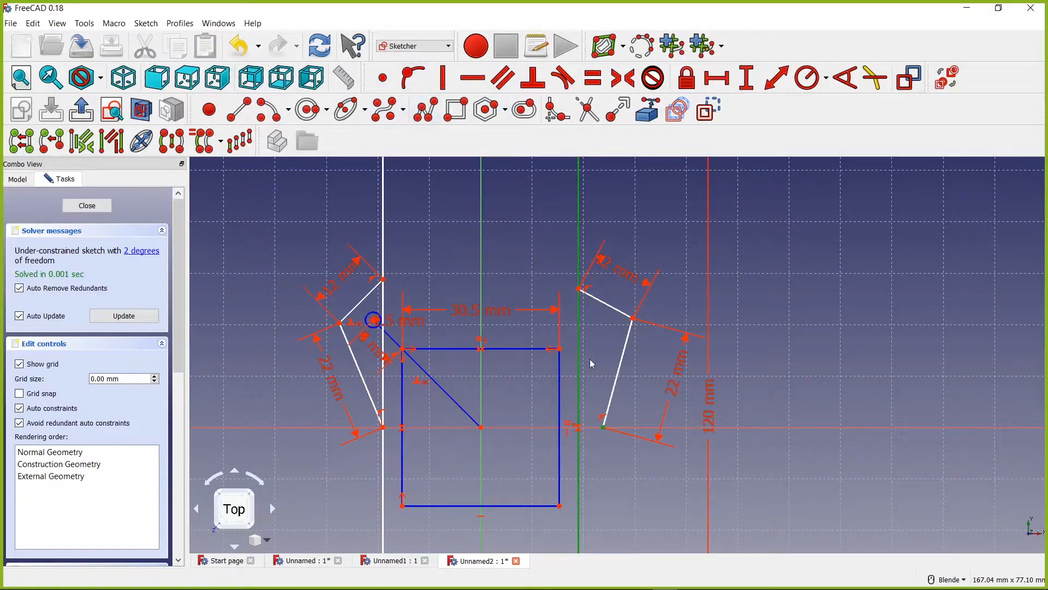
{"action": "left_click", "coordinate": [409, 82]}
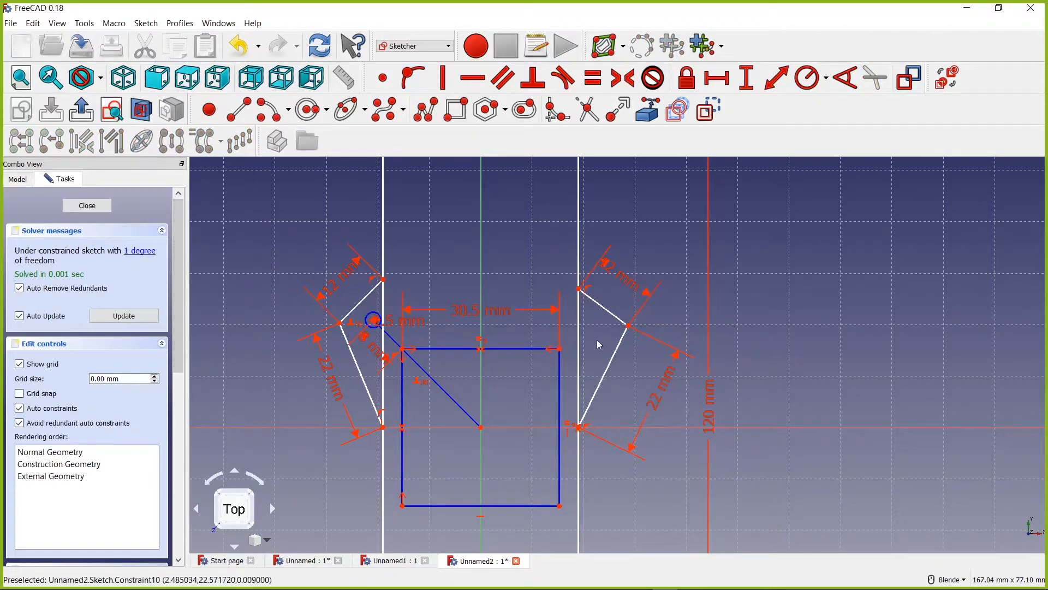
- Align the upper endpoints of the original and mirrored profiles with a horizontal constraint
{"action": "left_click", "coordinate": [145, 256]}
{"action": "left_click_drag", "start_coordinate": [582, 307], "coordinate": [580, 273]}
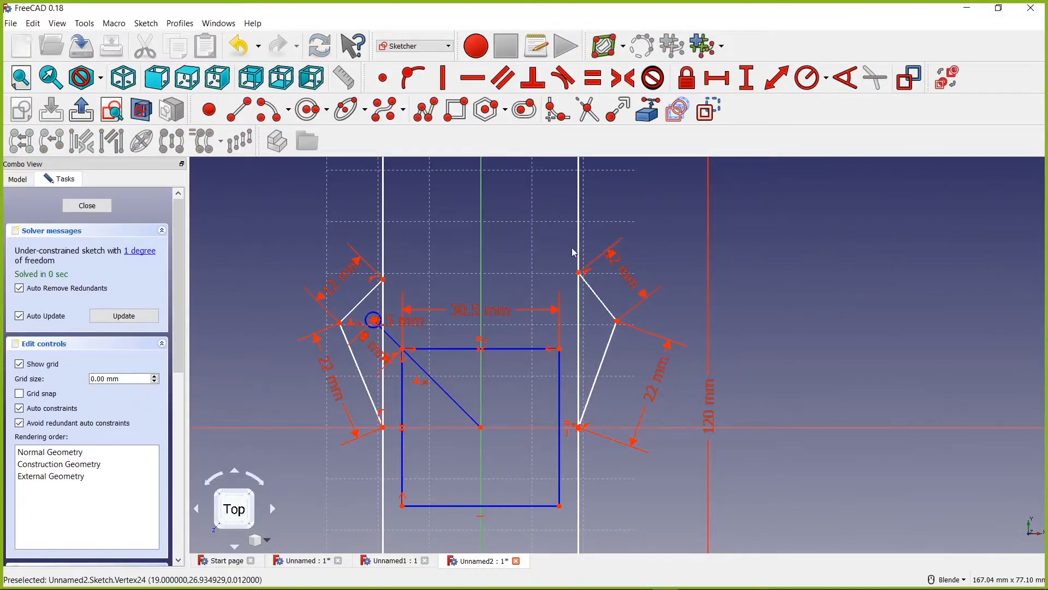
{"action": "left_click", "coordinate": [580, 275]}
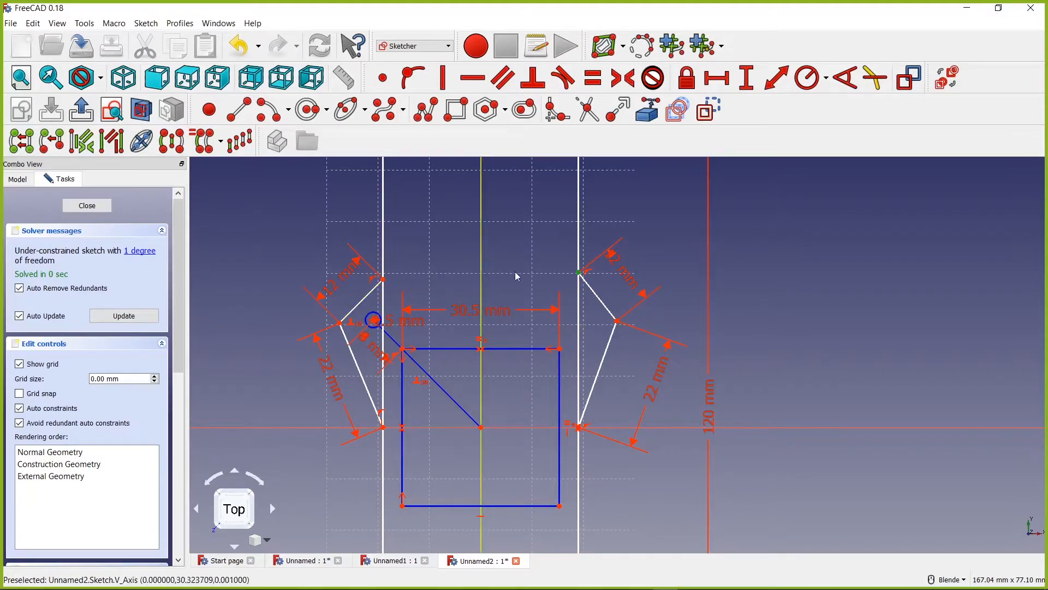
{"action": "left_click", "coordinate": [383, 279]}
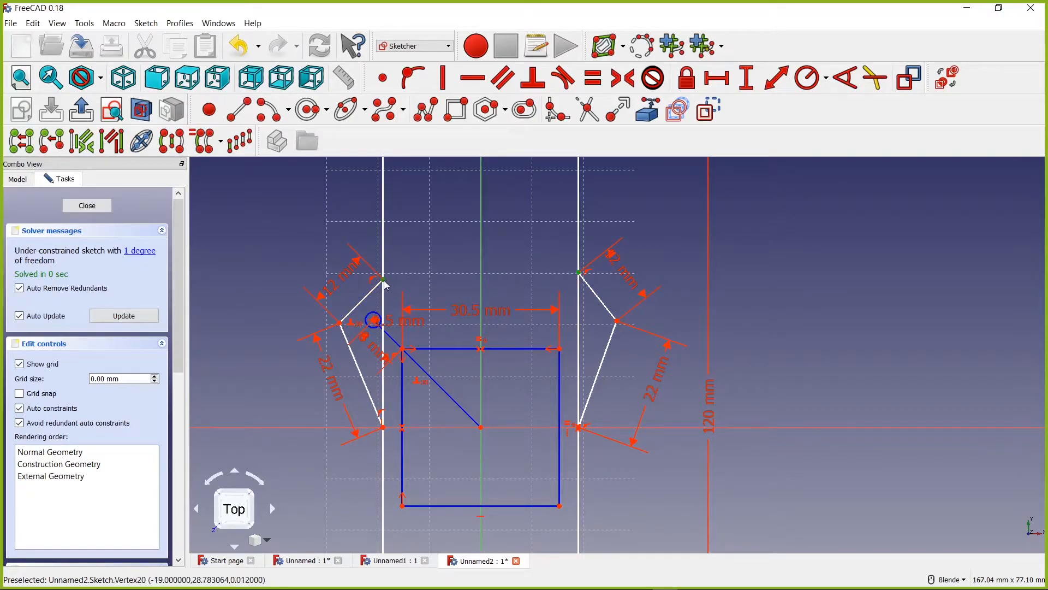
{"action": "left_click", "coordinate": [470, 82]}
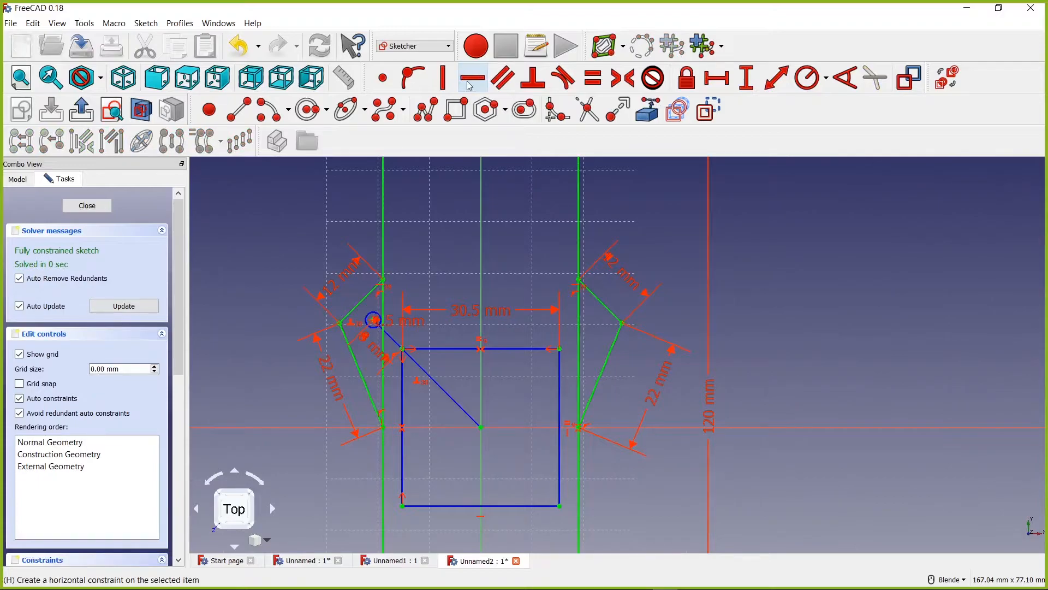
- Mirror the four slanted lines of both side profiles across the horizontal axis to create matching profiles below it
{"action": "right_click_drag", "start_coordinate": [804, 272], "coordinate": [804, 236]}
{"action": "left_click", "coordinate": [231, 240]}
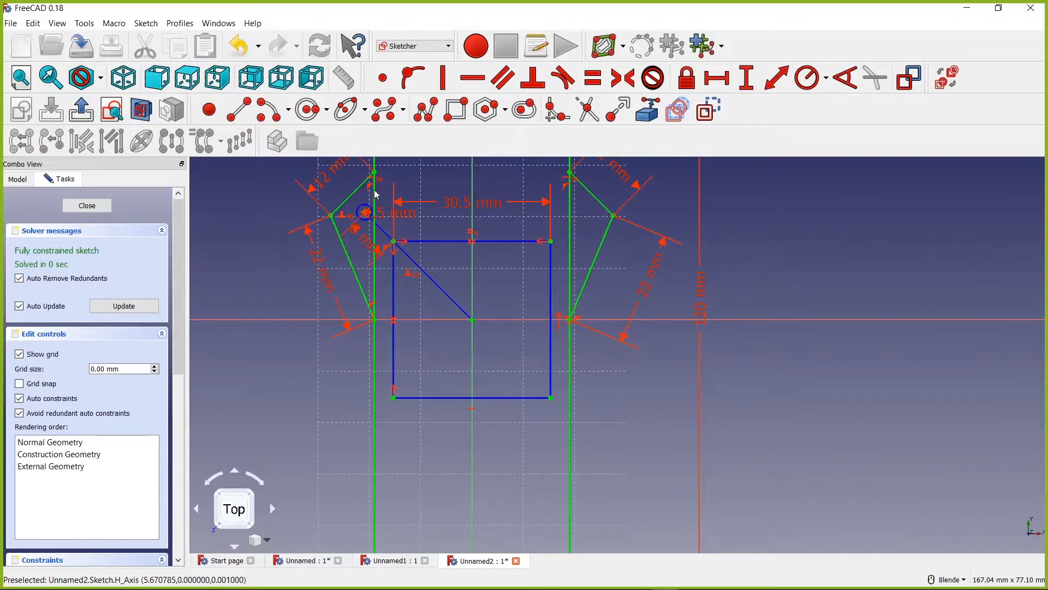
{"action": "left_click", "coordinate": [349, 257]}
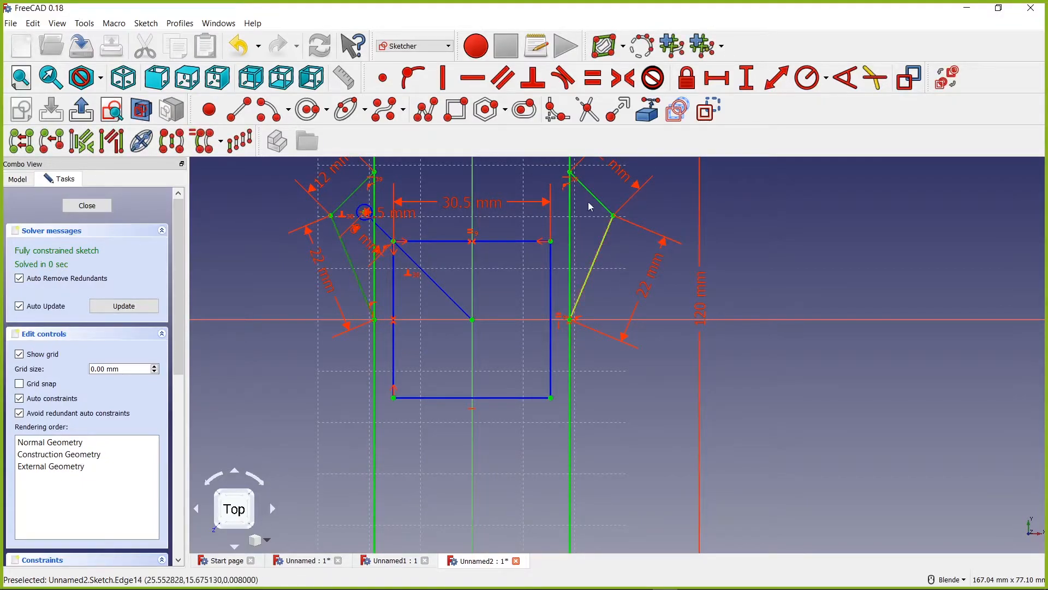
{"action": "left_click", "coordinate": [604, 241]}
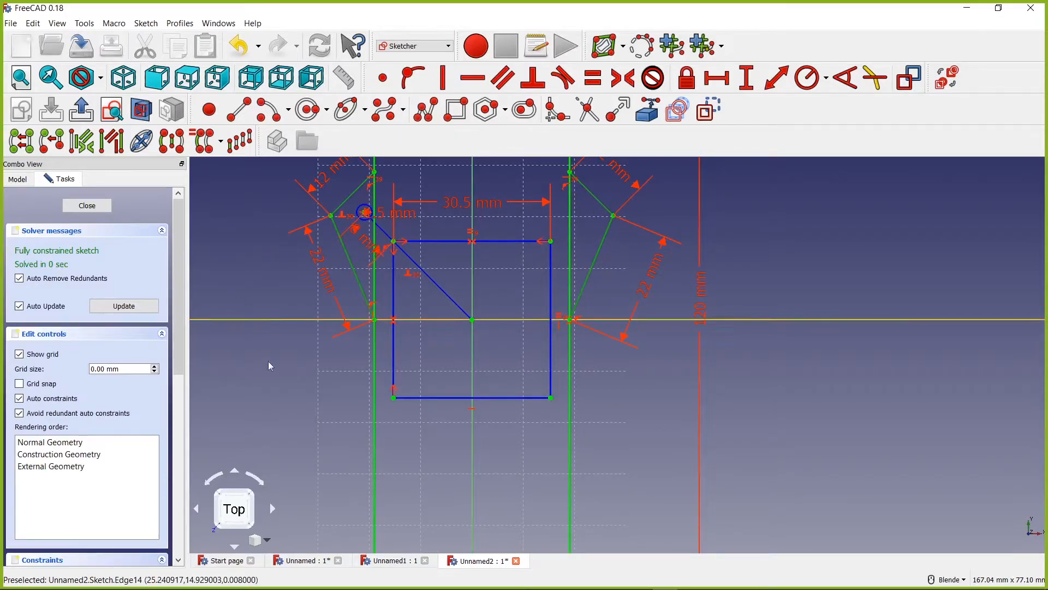
{"action": "left_click", "coordinate": [513, 320]}
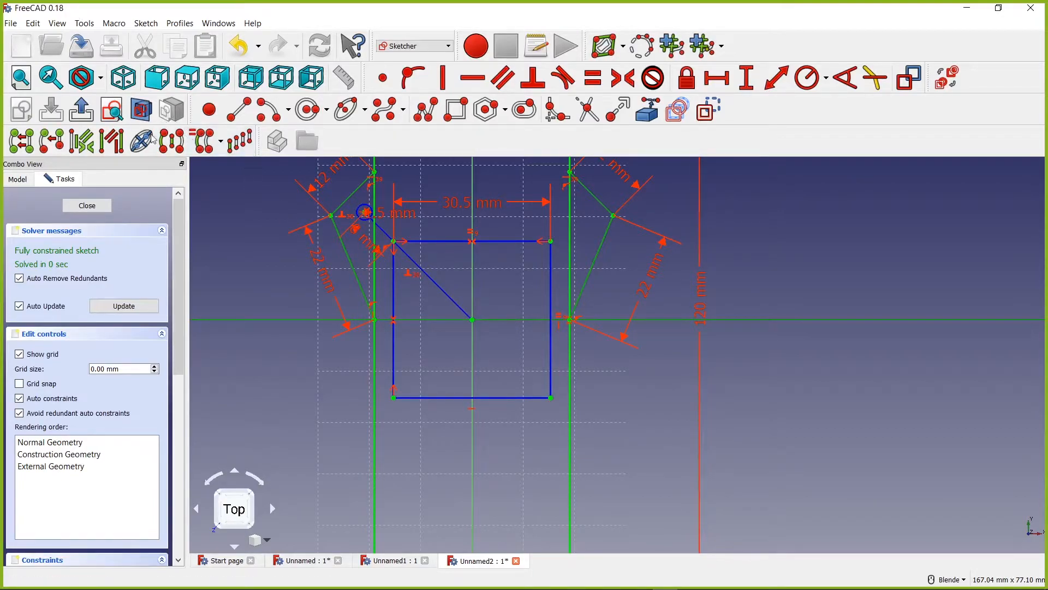
{"action": "left_click", "coordinate": [176, 147]}
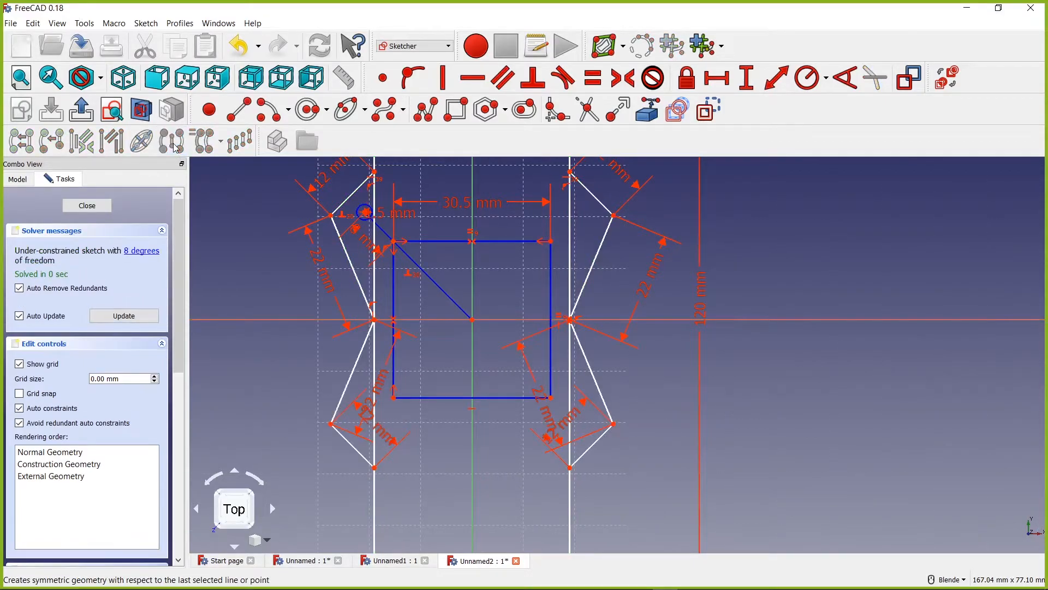
- Move the lower-left copy's dimensions outside the plate, pull its lines outward, and make its upper endpoint coincident with the profile point on the axis
{"action": "left_click_drag", "start_coordinate": [382, 388], "coordinate": [296, 363]}
{"action": "left_click_drag", "start_coordinate": [354, 451], "coordinate": [357, 367]}
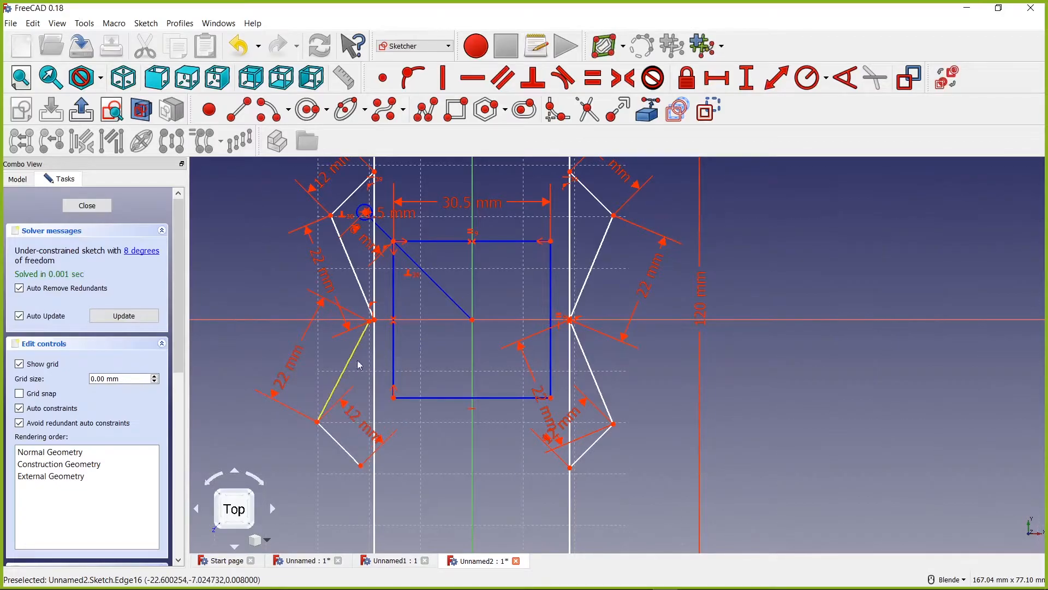
{"action": "scroll", "coordinate": [370, 347], "scroll_direction": "up", "scroll_amount": 4}
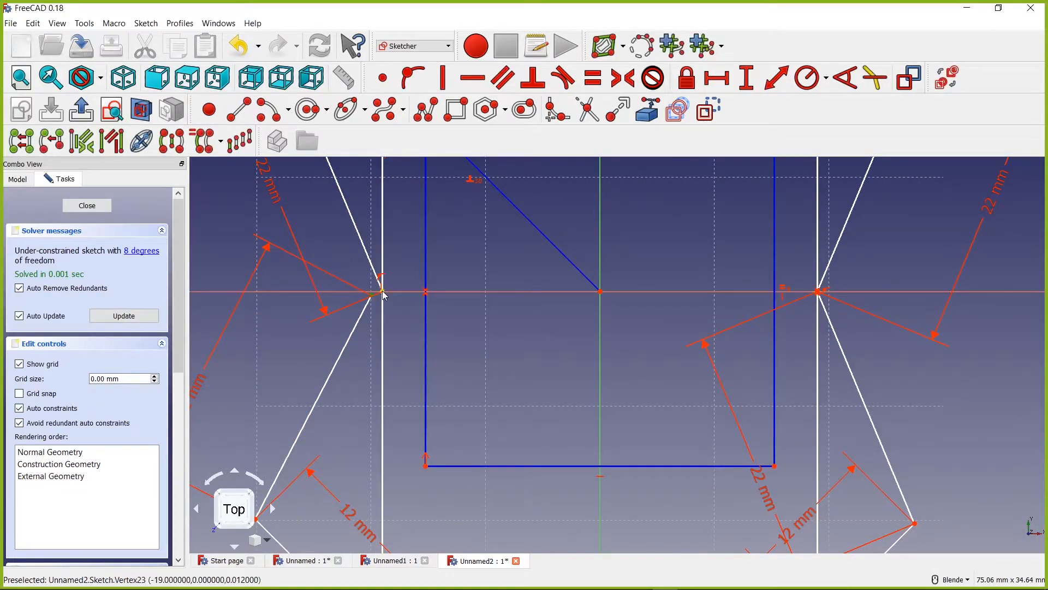
{"action": "left_click", "coordinate": [384, 79]}
{"action": "scroll", "coordinate": [421, 430], "scroll_direction": "down", "scroll_amount": 4}
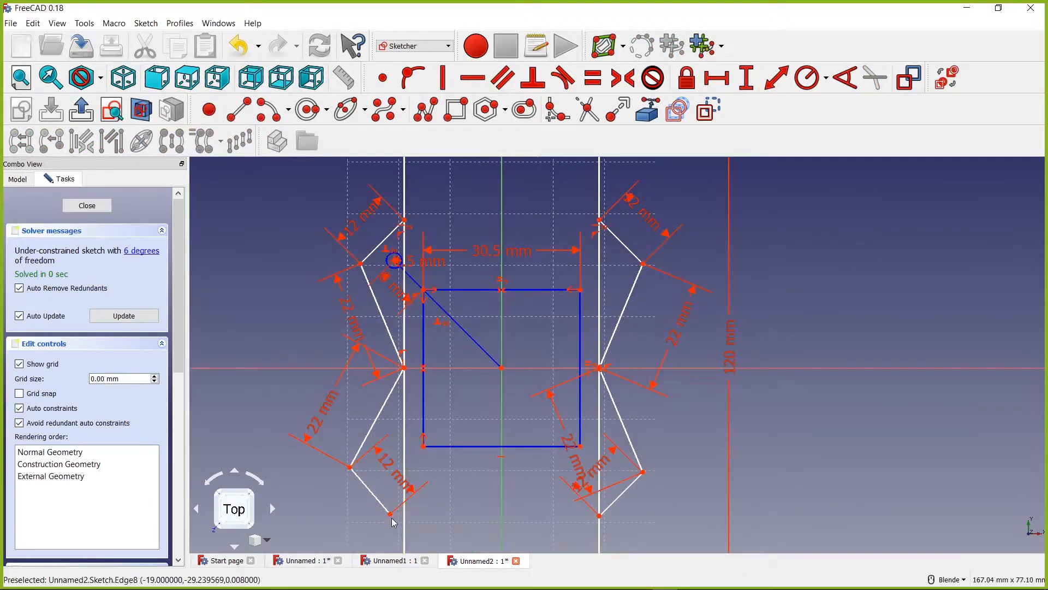
- Constrain the lower-left profile's bottom endpoint onto the plate's left edge and align its outer vertex vertically with the upper profile's
{"action": "left_click", "coordinate": [390, 514]}
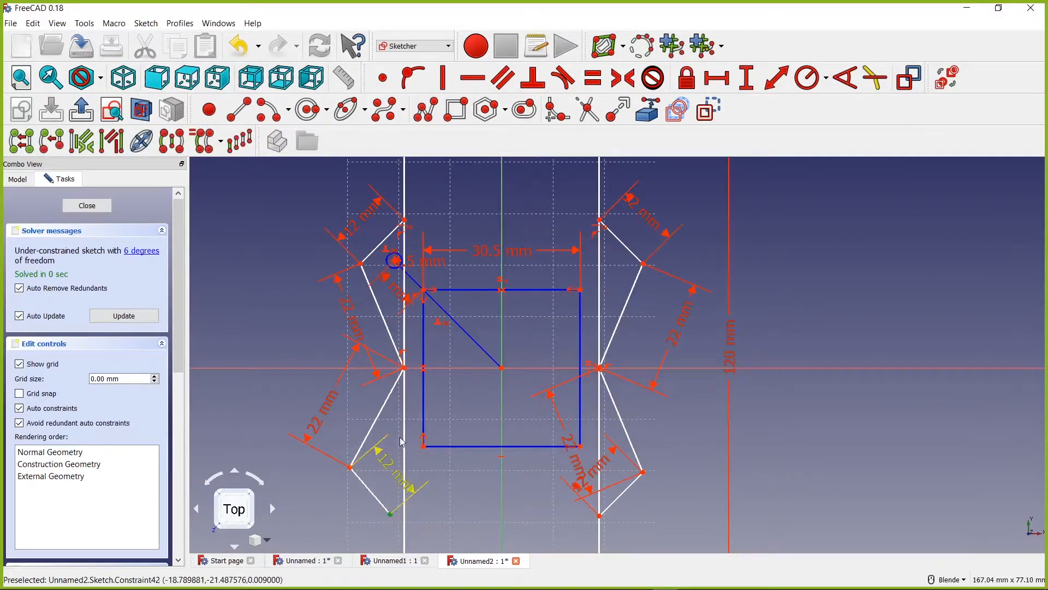
{"action": "left_click", "coordinate": [407, 406]}
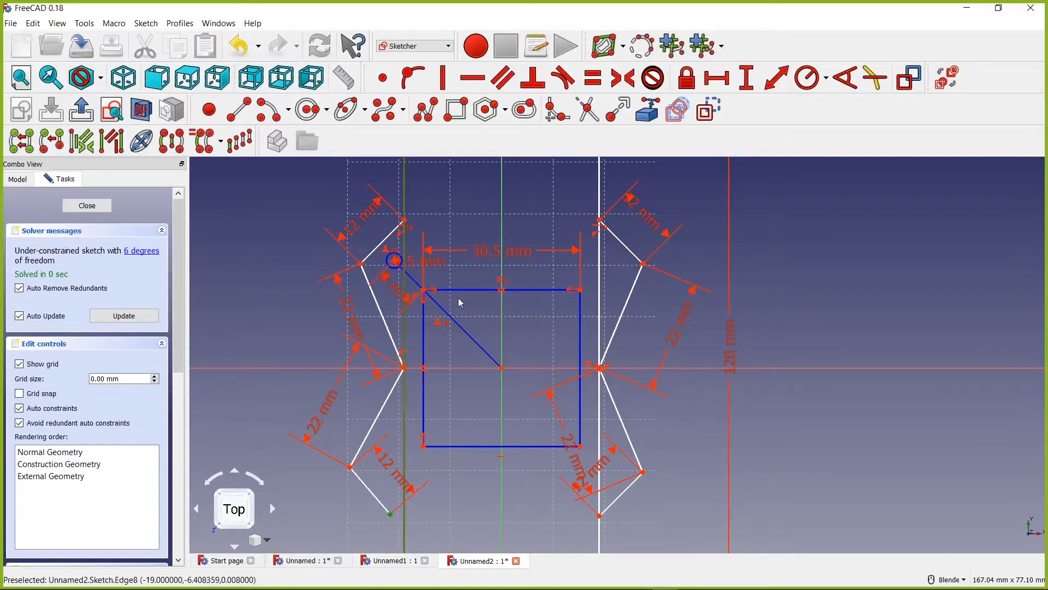
{"action": "left_click", "coordinate": [410, 78]}
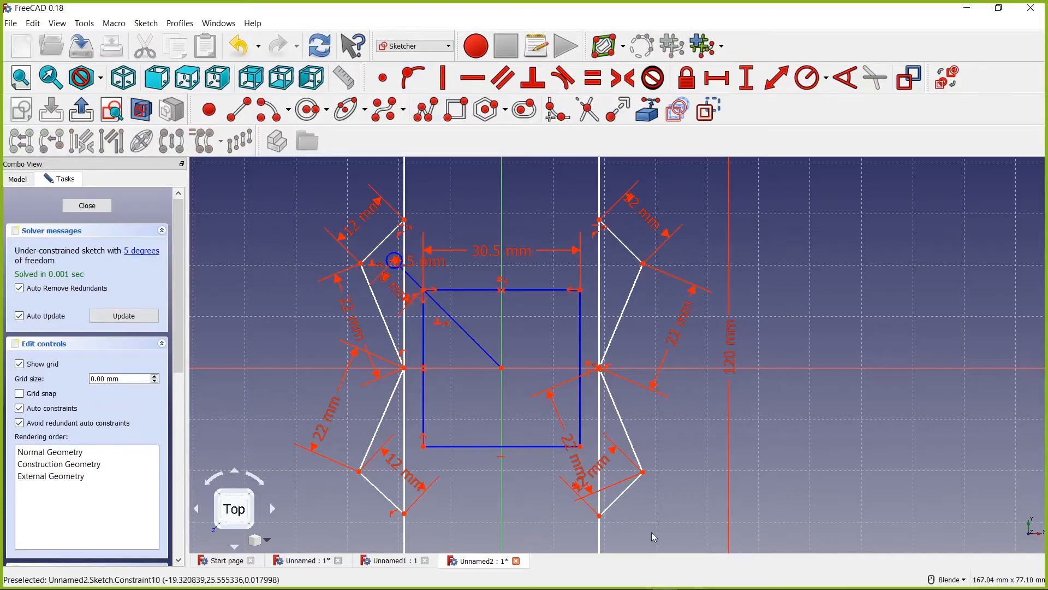
{"action": "left_click", "coordinate": [360, 472]}
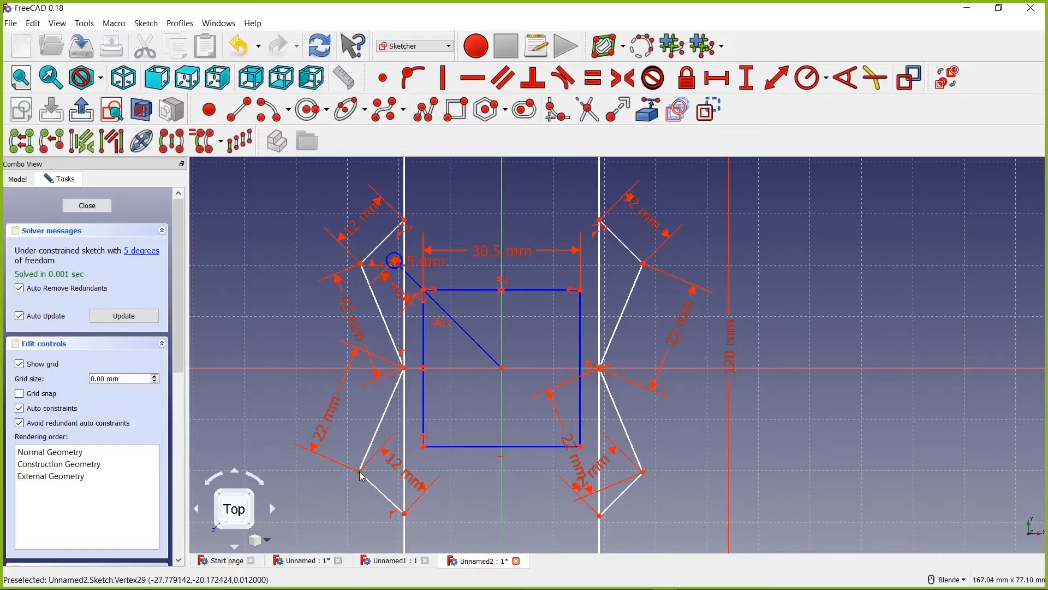
{"action": "left_click", "coordinate": [362, 265]}
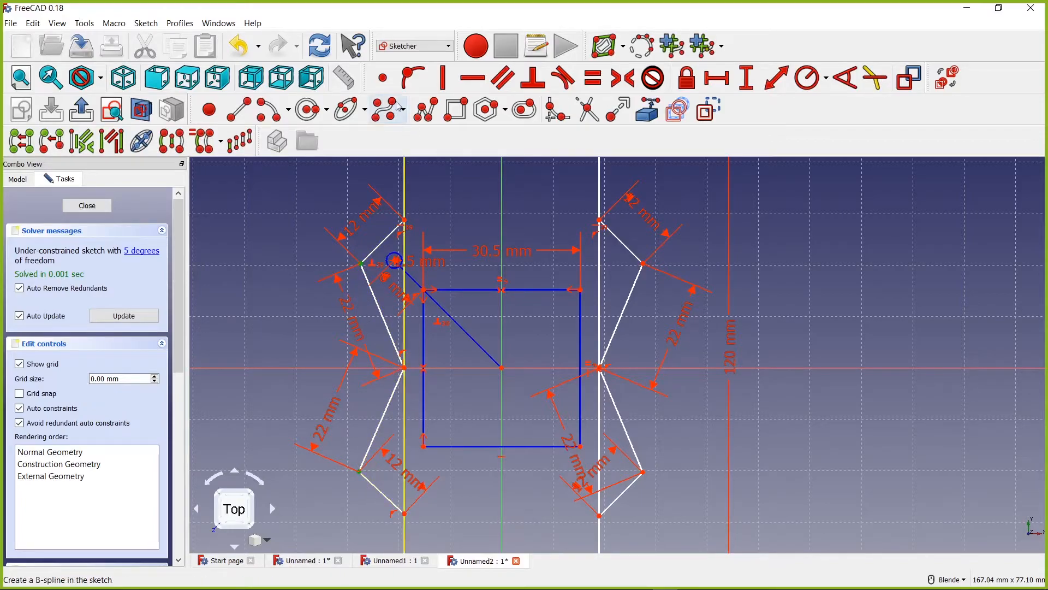
{"action": "left_click", "coordinate": [435, 88]}
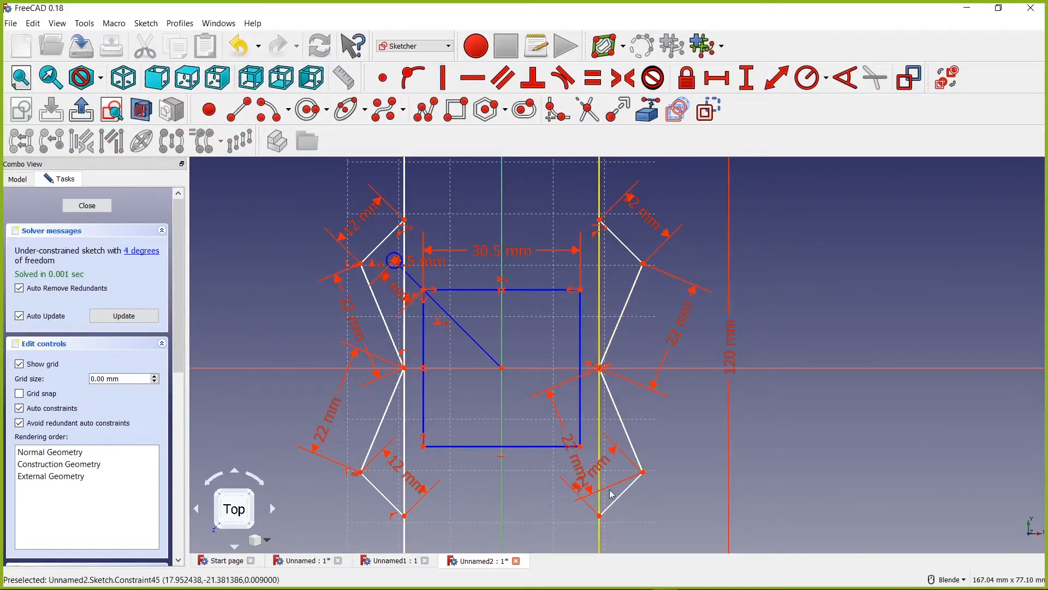
- Join the lower-right profile's upper endpoint to the profile point on the axis and constrain its bottom endpoint onto the plate's right edge
{"action": "left_click_drag", "start_coordinate": [641, 452], "coordinate": [648, 362]}
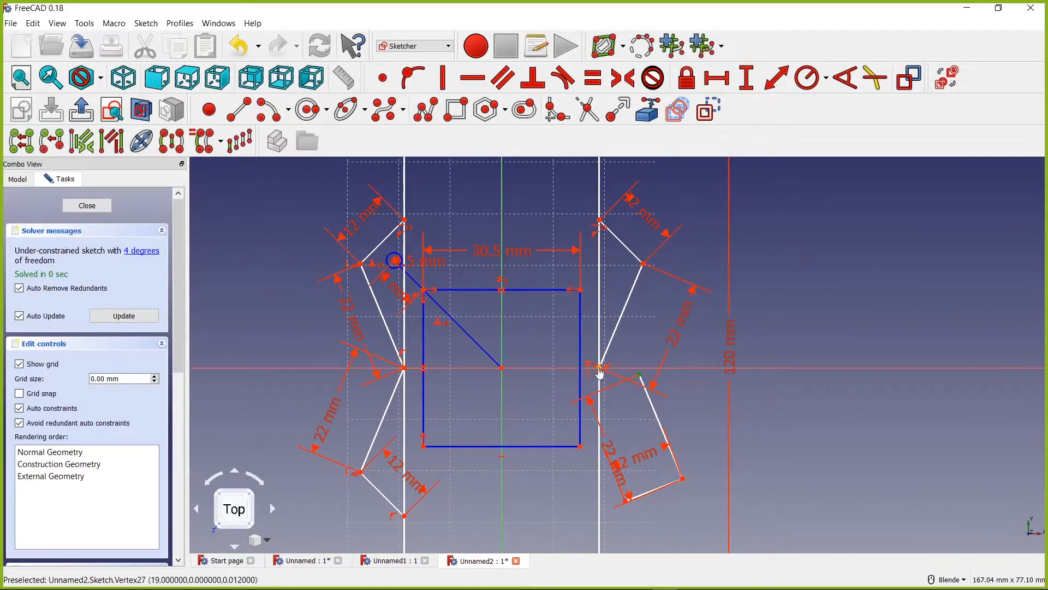
{"action": "left_click", "coordinate": [384, 79]}
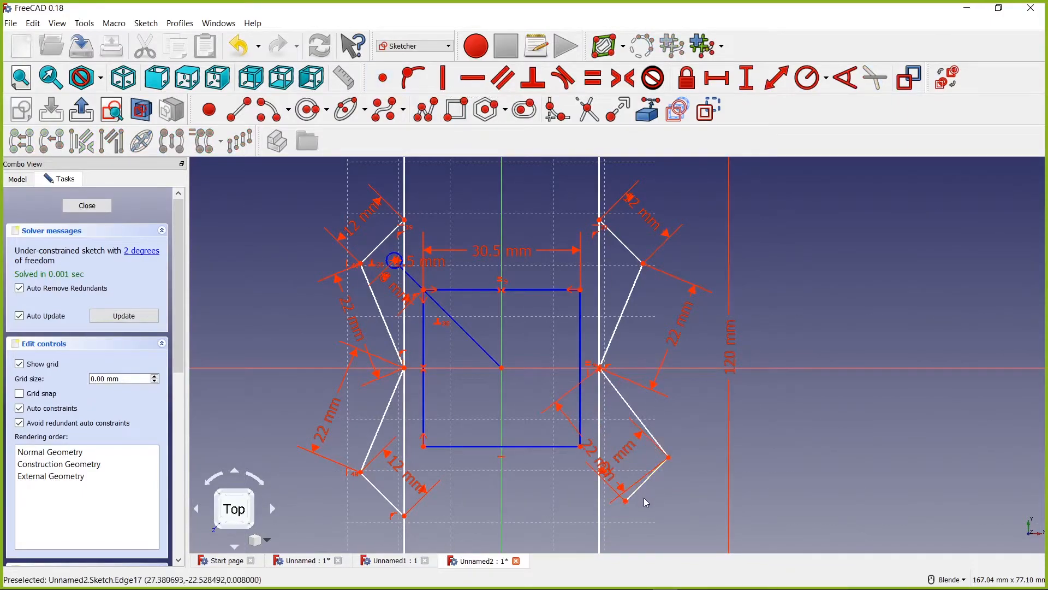
{"action": "left_click", "coordinate": [626, 501]}
{"action": "left_click", "coordinate": [598, 510]}
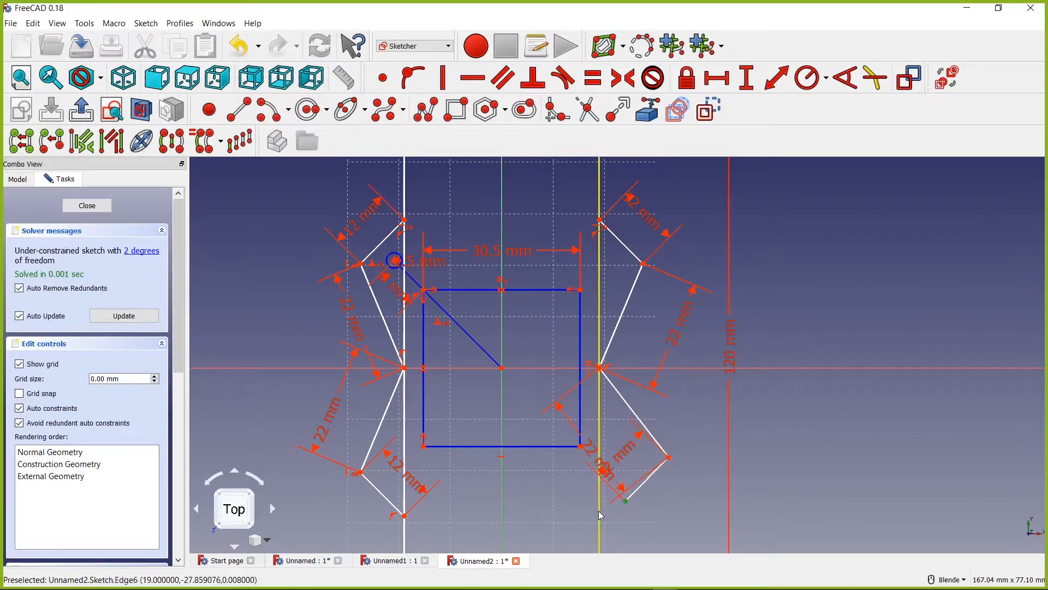
{"action": "left_click", "coordinate": [418, 82]}
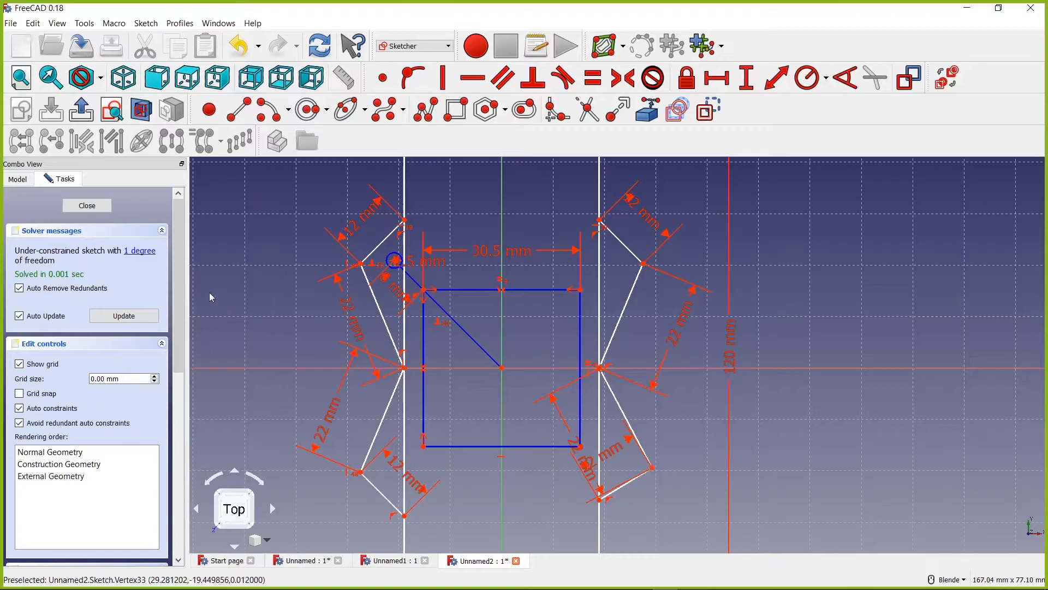
- Align the outer vertices of the upper-right and lower-right profiles with a vertical constraint
{"action": "left_click", "coordinate": [654, 469]}
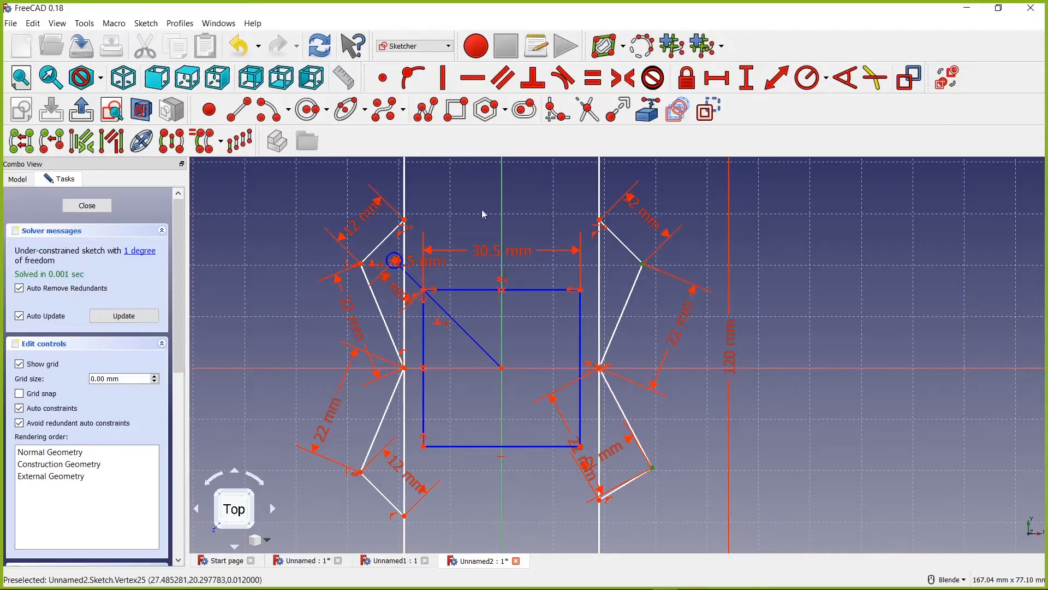
{"action": "left_click", "coordinate": [447, 80]}
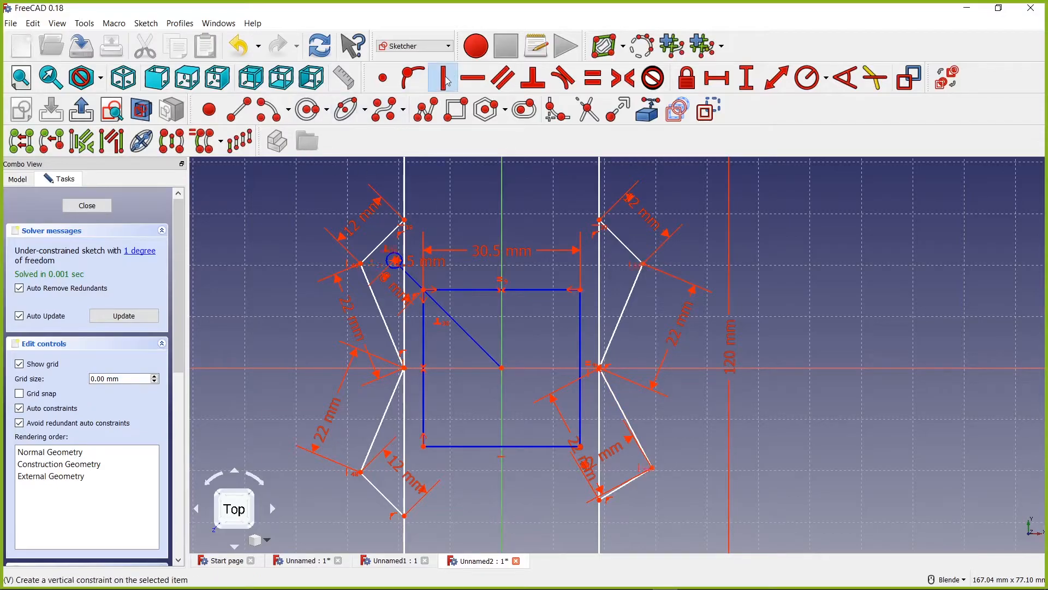
{"action": "scroll", "coordinate": [497, 490], "scroll_direction": "down", "scroll_amount": 3}
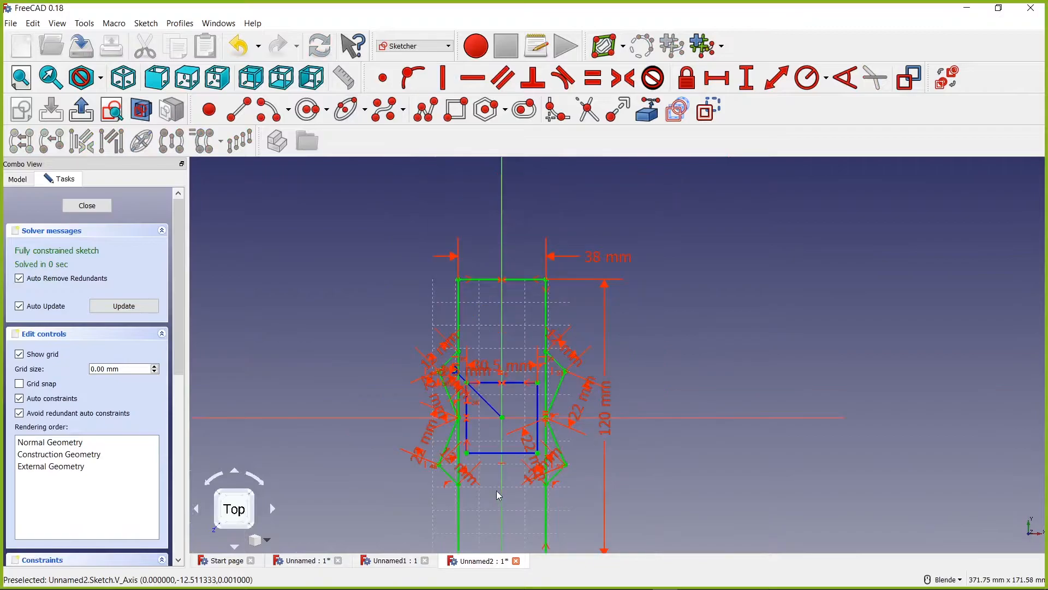
- Trim the plate's right edge between the upper-right and lower-right profile endpoints, above and below the horizontal axis
{"action": "scroll", "coordinate": [513, 464], "scroll_direction": "up", "scroll_amount": 1}
{"action": "scroll", "coordinate": [513, 462], "scroll_direction": "up", "scroll_amount": 2}
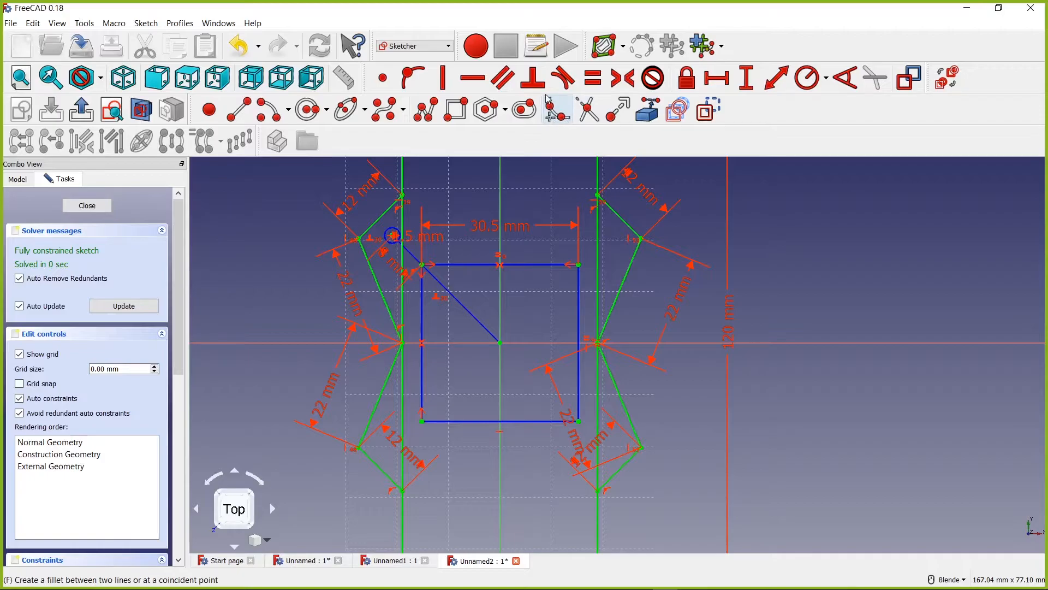
{"action": "left_click", "coordinate": [585, 111]}
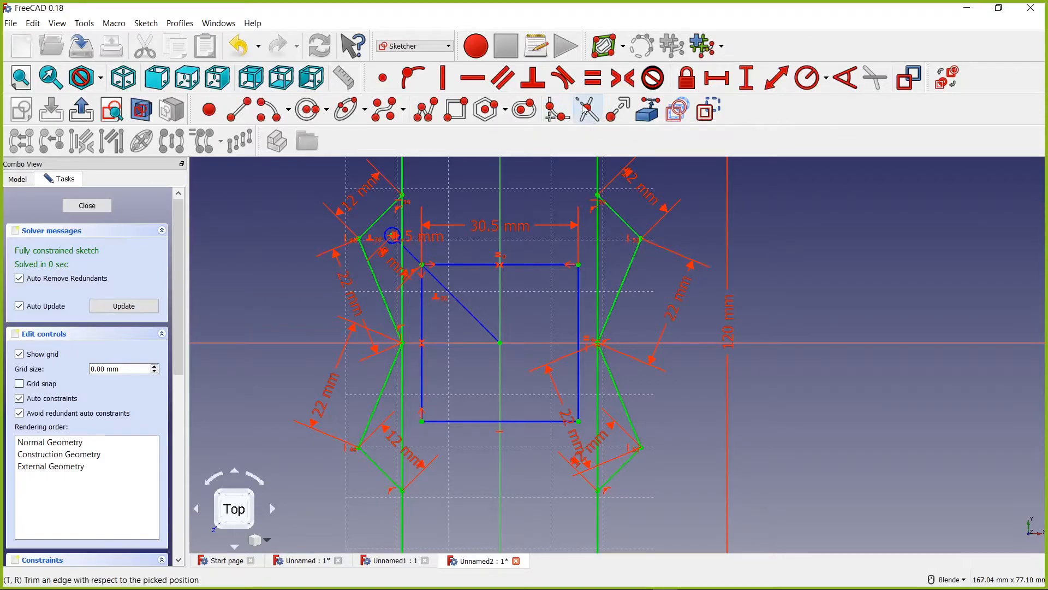
{"action": "left_click", "coordinate": [599, 270]}
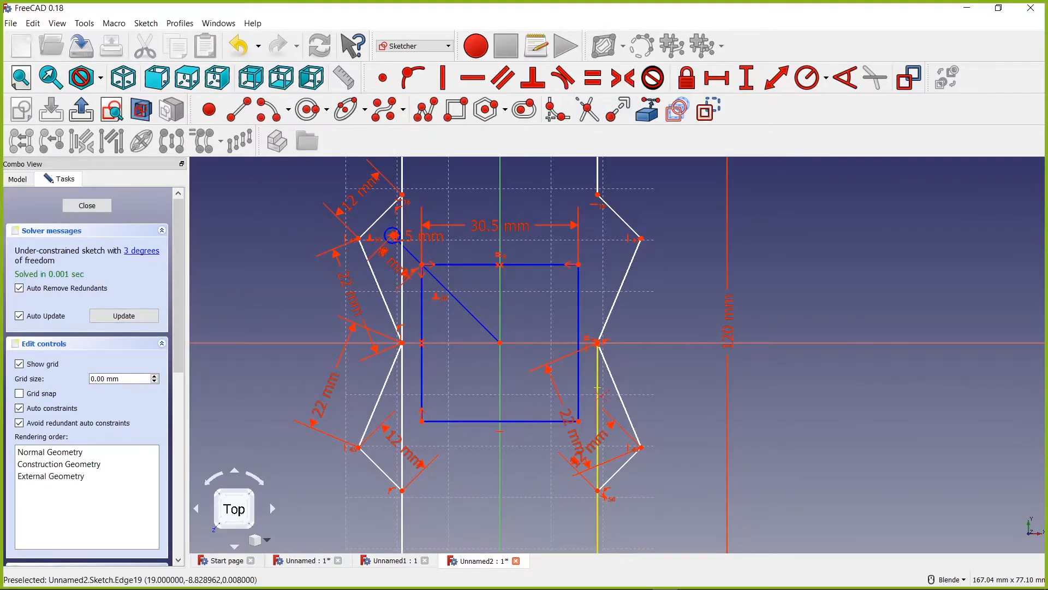
{"action": "left_click", "coordinate": [597, 388]}
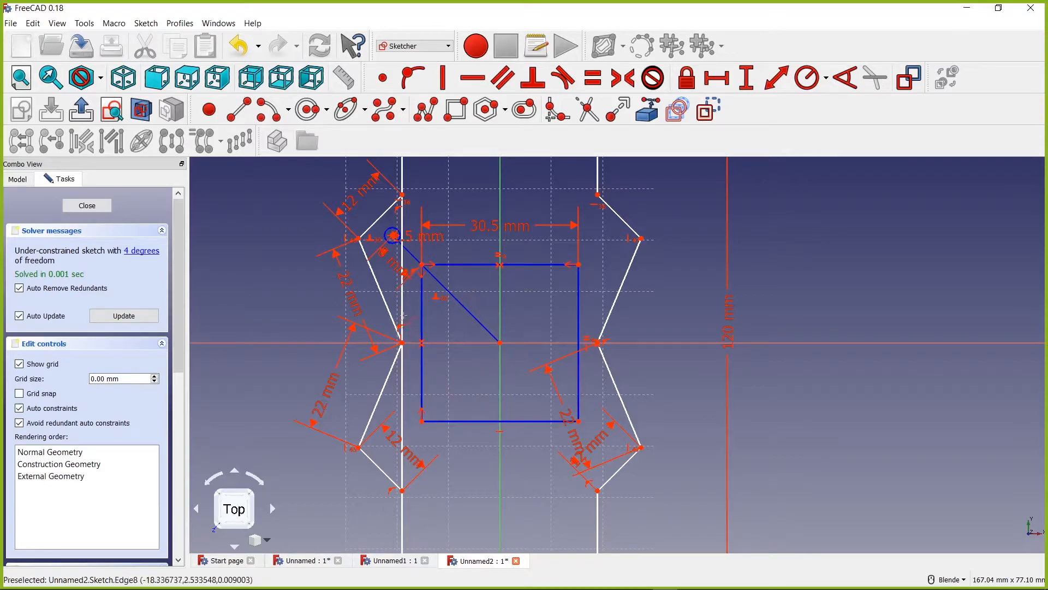
- Trim the plate's left edge between the upper-left and lower-left profile endpoints, including the pieces split by the diagonal construction line
{"action": "left_click", "coordinate": [629, 113]}
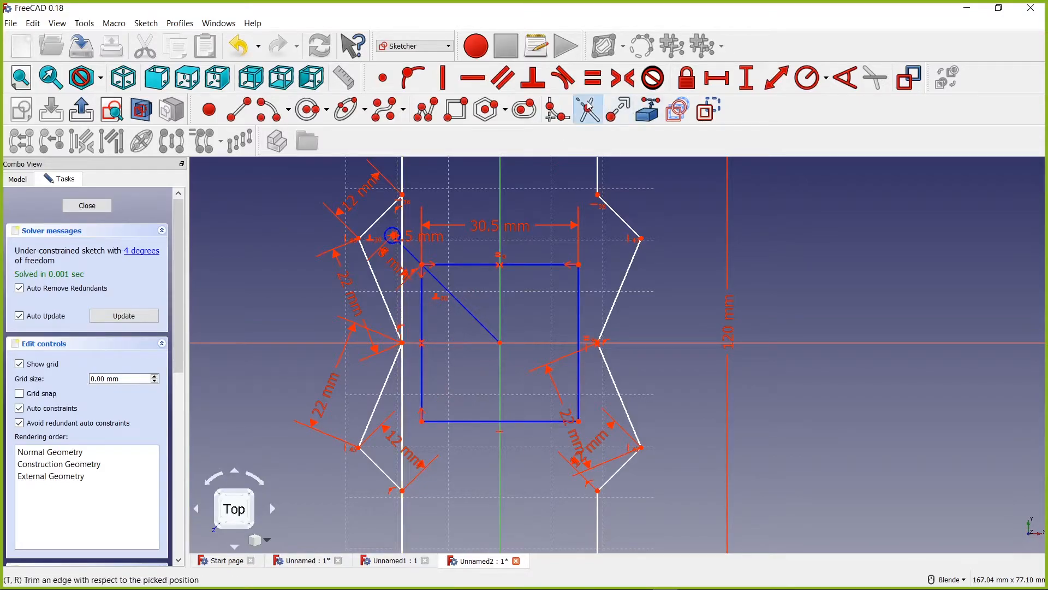
{"action": "left_click", "coordinate": [402, 224]}
{"action": "left_click", "coordinate": [403, 243]}
{"action": "scroll", "coordinate": [408, 279], "scroll_direction": "up", "scroll_amount": 3}
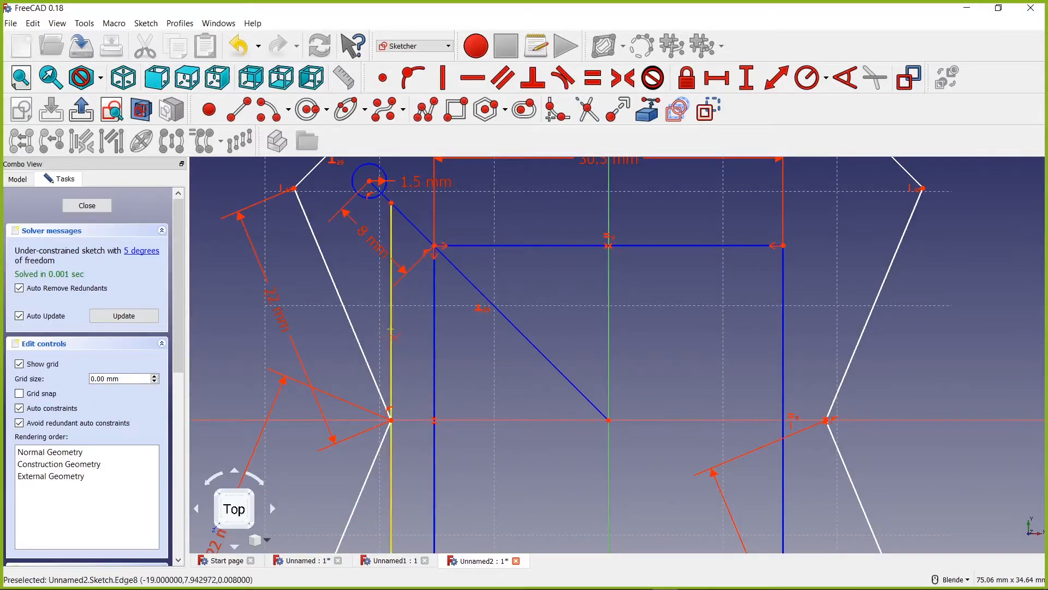
{"action": "left_click", "coordinate": [390, 331]}
{"action": "scroll", "coordinate": [556, 467], "scroll_direction": "down", "scroll_amount": 8}
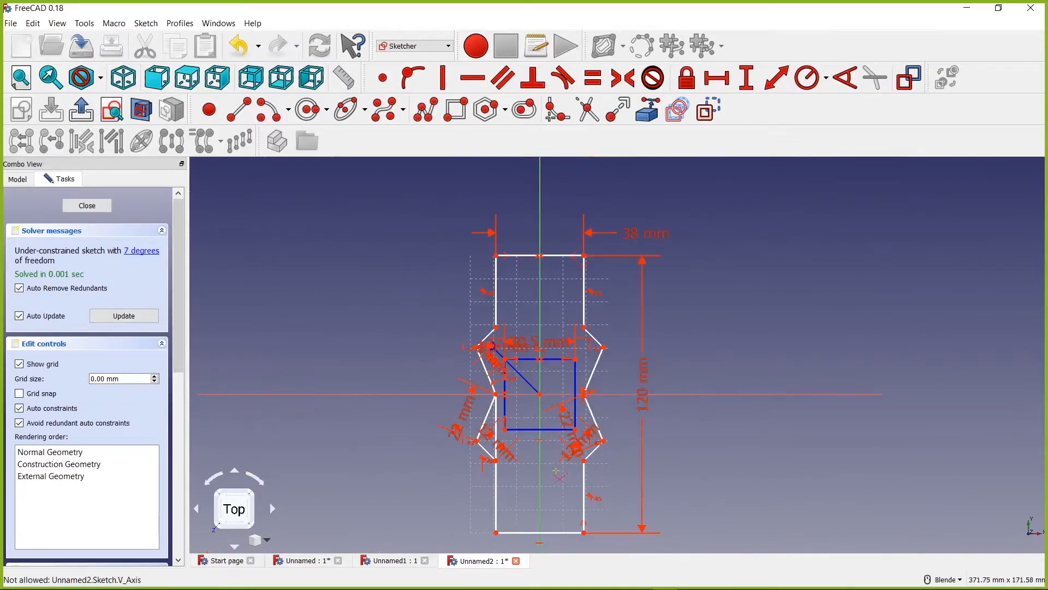
{"action": "scroll", "coordinate": [555, 468], "scroll_direction": "up", "scroll_amount": 4}
{"action": "left_click", "coordinate": [422, 340]}
{"action": "scroll", "coordinate": [784, 245], "scroll_direction": "down", "scroll_amount": 3}
{"action": "scroll", "coordinate": [710, 230], "scroll_direction": "up", "scroll_amount": 3}
{"action": "scroll", "coordinate": [681, 221], "scroll_direction": "down", "scroll_amount": 2}
{"action": "mouse_move", "coordinate": [681, 220]}
{"action": "right_mouse_down"}
{"action": "mouse_move", "coordinate": [628, 303]}
{"action": "mouse_move", "coordinate": [569, 297]}
{"action": "right_mouse_up"}
{"action": "left_click", "coordinate": [742, 315]}
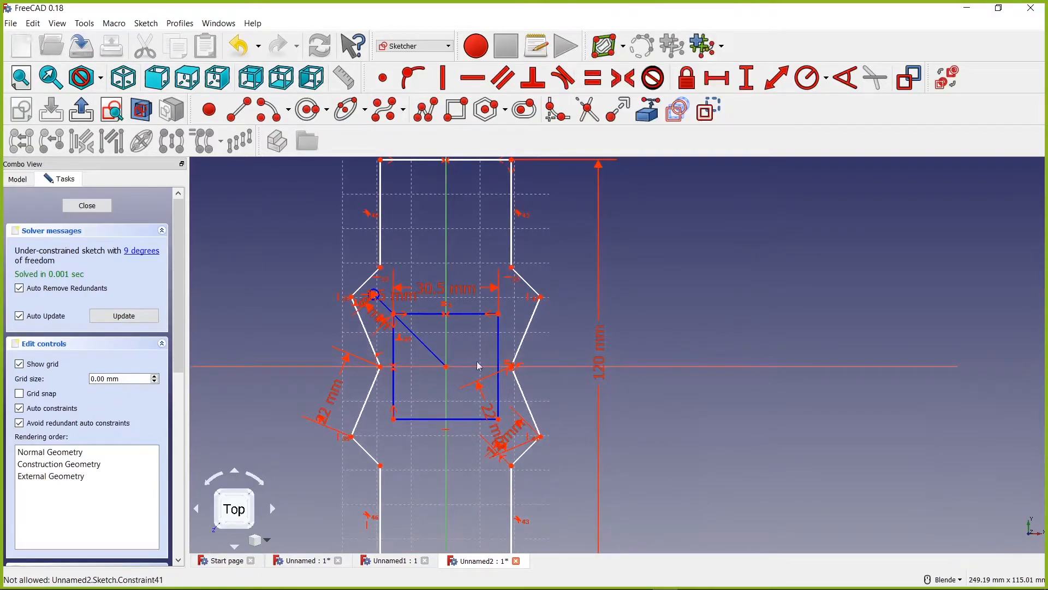
- Move the 22 mm and 12 mm dimensions outside the lower-right profile and the 8 mm dimension outside the plate's left edge
{"action": "left_click_drag", "start_coordinate": [491, 420], "coordinate": [568, 385]}
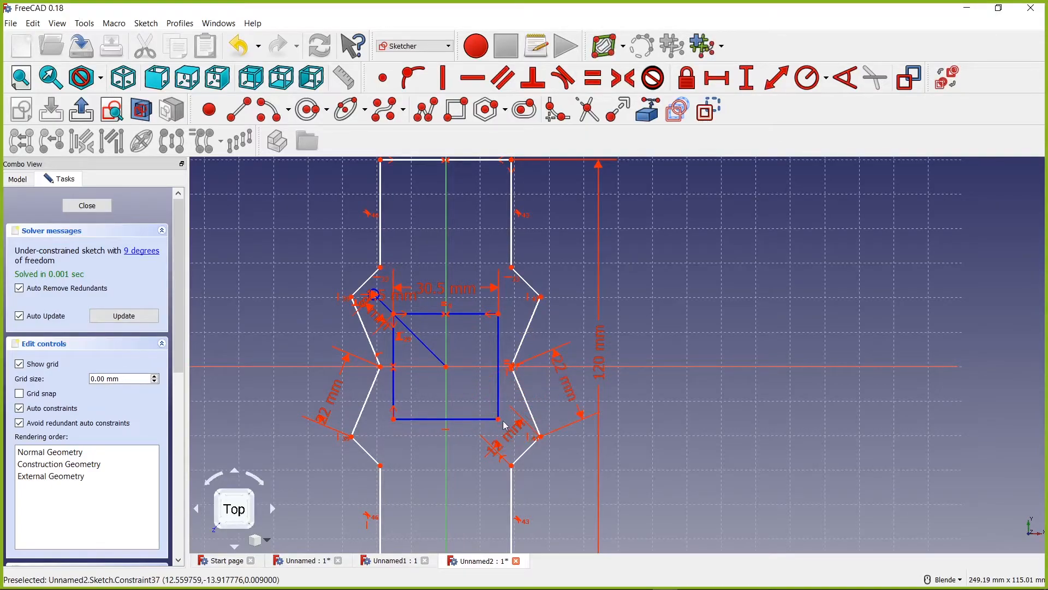
{"action": "left_click_drag", "start_coordinate": [517, 442], "coordinate": [600, 443]}
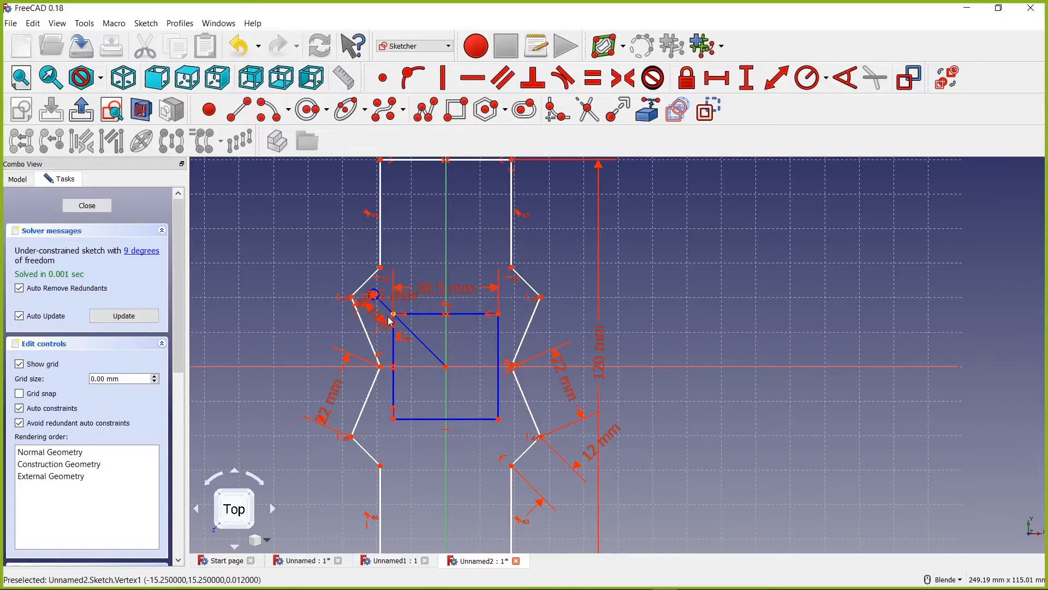
{"action": "mouse_move", "coordinate": [366, 309]}
{"action": "left_mouse_down"}
{"action": "mouse_move", "coordinate": [324, 270]}
{"action": "mouse_move", "coordinate": [291, 265]}
{"action": "mouse_move", "coordinate": [282, 278]}
{"action": "mouse_move", "coordinate": [388, 225]}
{"action": "mouse_move", "coordinate": [428, 229]}
{"action": "mouse_move", "coordinate": [415, 220]}
{"action": "left_mouse_up"}
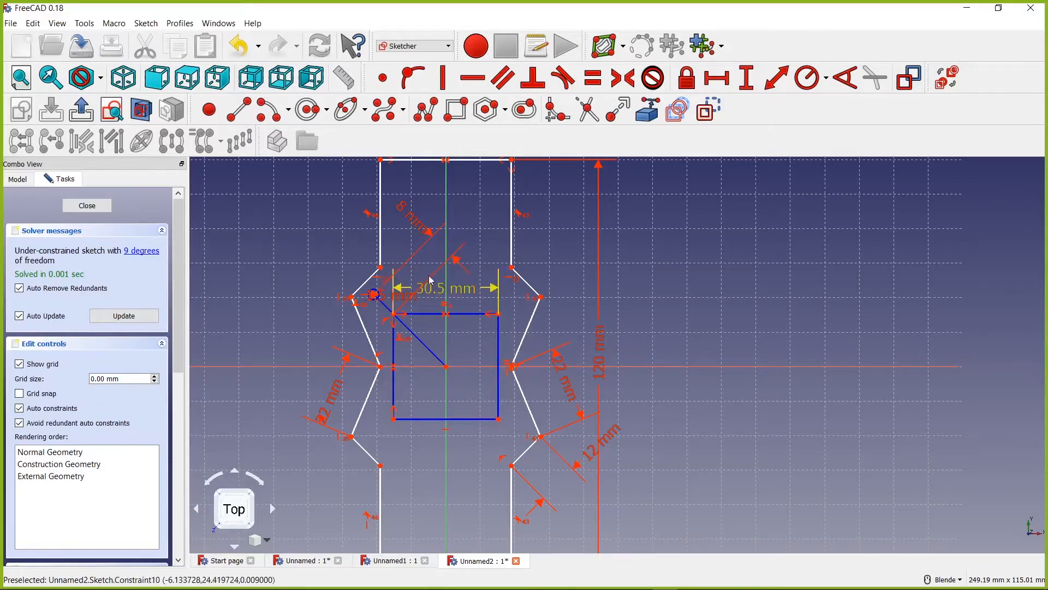
{"action": "left_click_drag", "start_coordinate": [424, 240], "coordinate": [280, 264]}
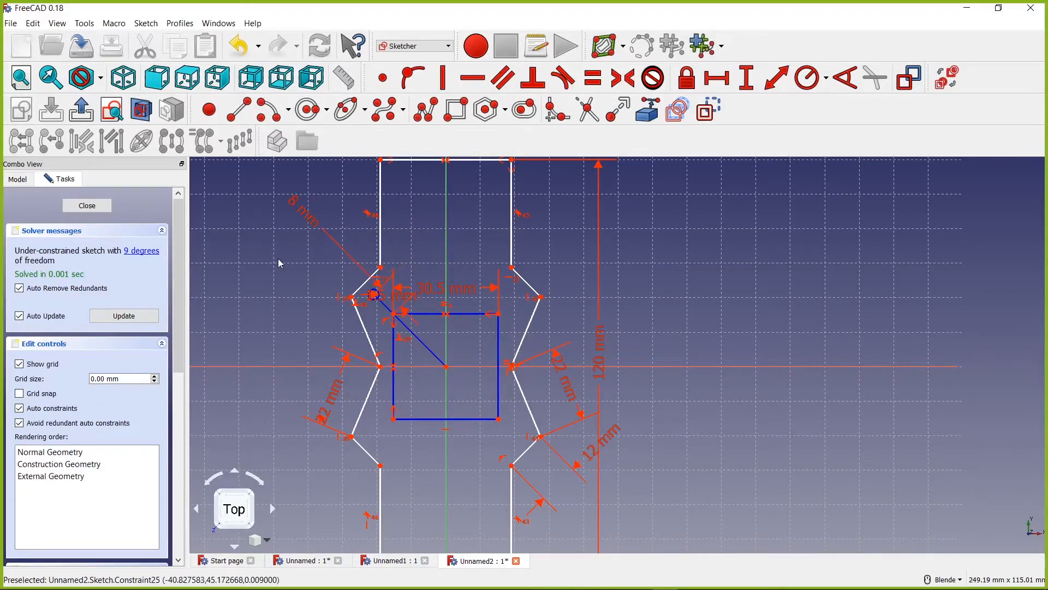
- Highlight the sketch elements that still have degrees of freedom and examine them across the whole outline
{"action": "left_click", "coordinate": [143, 251]}
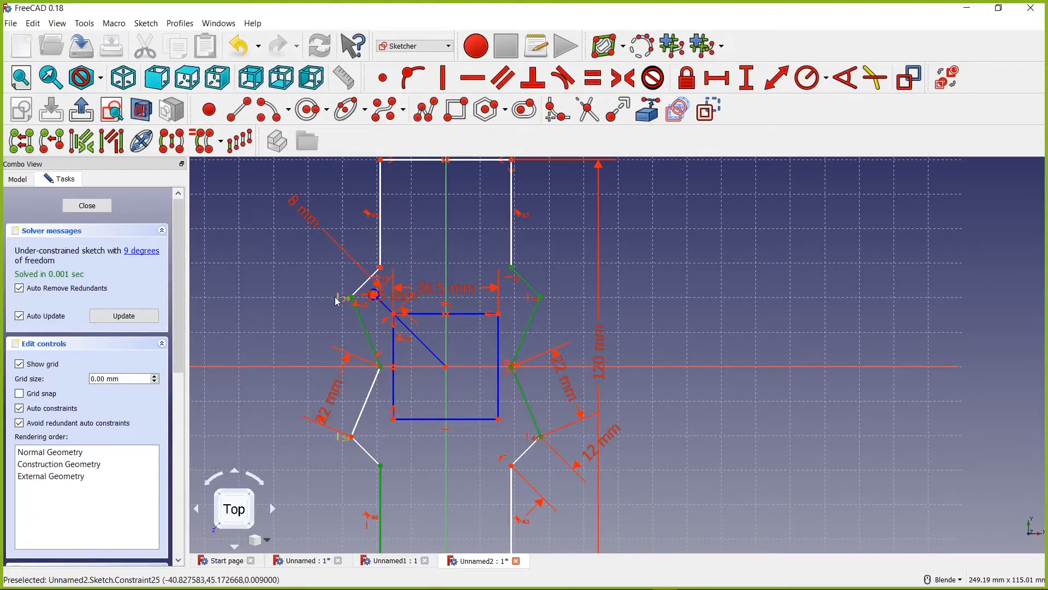
{"action": "scroll", "coordinate": [512, 326], "scroll_direction": "up", "scroll_amount": 2}
{"action": "scroll", "coordinate": [391, 344], "scroll_direction": "down", "scroll_amount": 4}
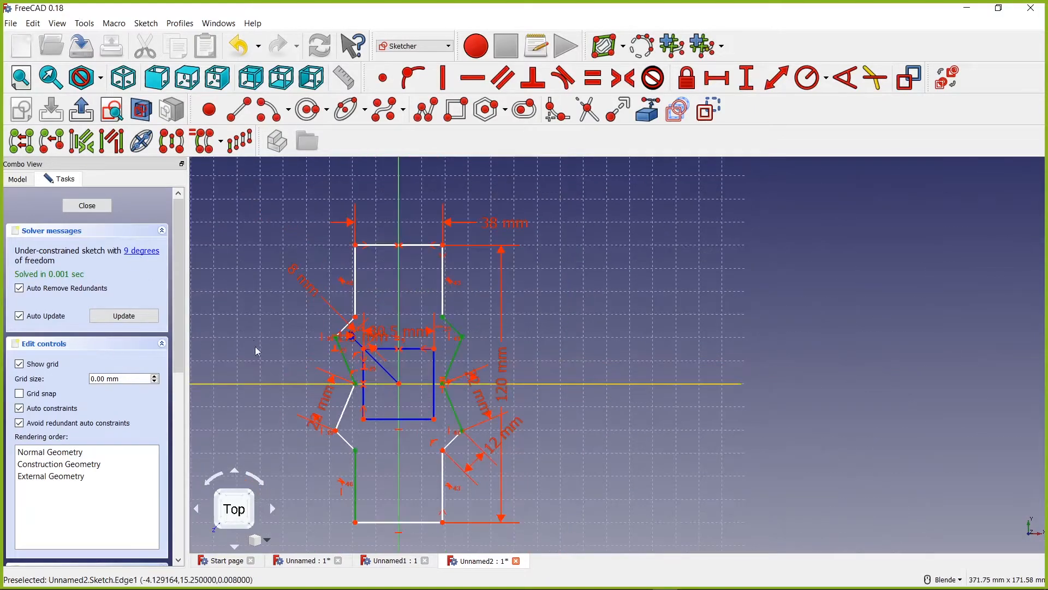
- Move the small circle's 1.5 mm dimension outside the upper-left profile and the lower-left 22 mm dimension farther from the outline
{"action": "middle_click_drag", "start_coordinate": [279, 299], "coordinate": [300, 239], "text": "shift"}
{"action": "left_click", "coordinate": [300, 240]}
{"action": "right_click", "coordinate": [298, 253]}
{"action": "left_click", "coordinate": [273, 254]}
{"action": "scroll", "coordinate": [458, 273], "scroll_direction": "up", "scroll_amount": 2}
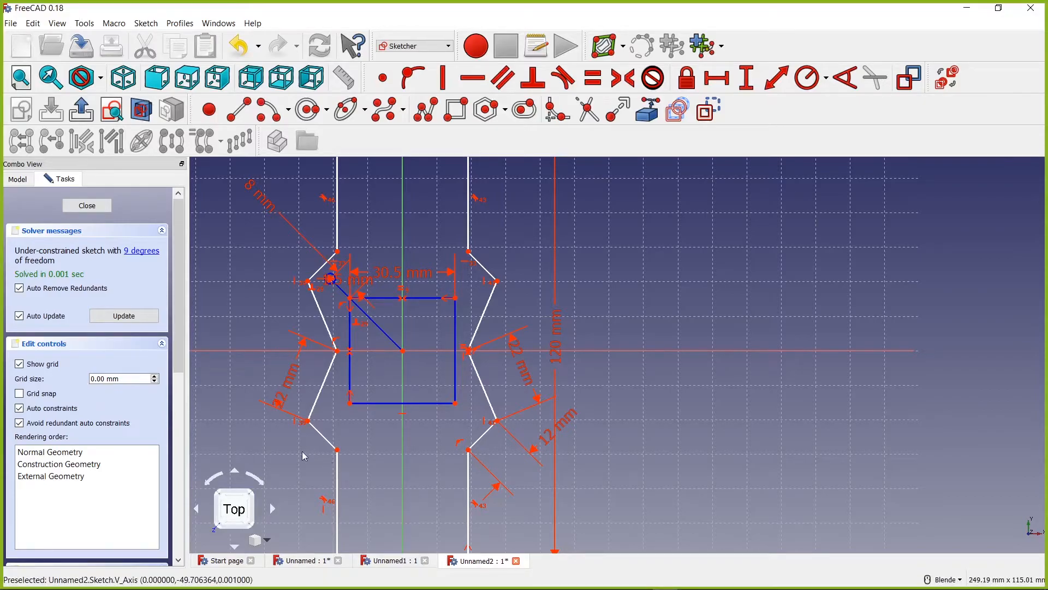
{"action": "scroll", "coordinate": [268, 415], "scroll_direction": "down", "scroll_amount": 3}
{"action": "scroll", "coordinate": [271, 388], "scroll_direction": "up", "scroll_amount": 3}
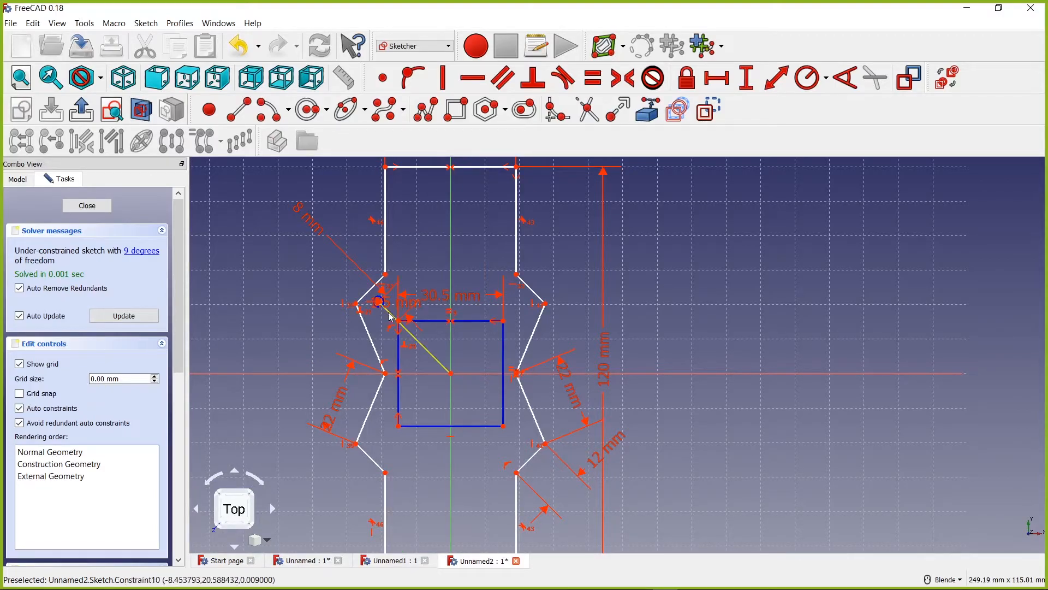
{"action": "left_click_drag", "start_coordinate": [407, 308], "coordinate": [284, 285]}
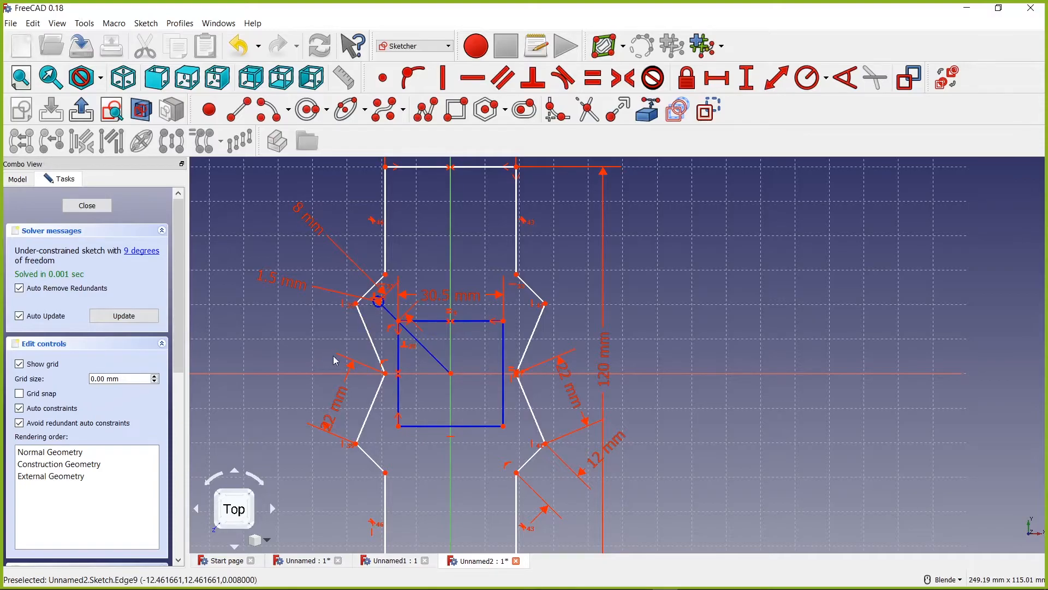
{"action": "mouse_move", "coordinate": [340, 394]}
{"action": "left_mouse_down"}
{"action": "mouse_move", "coordinate": [327, 356]}
{"action": "mouse_move", "coordinate": [325, 382]}
{"action": "left_mouse_up"}
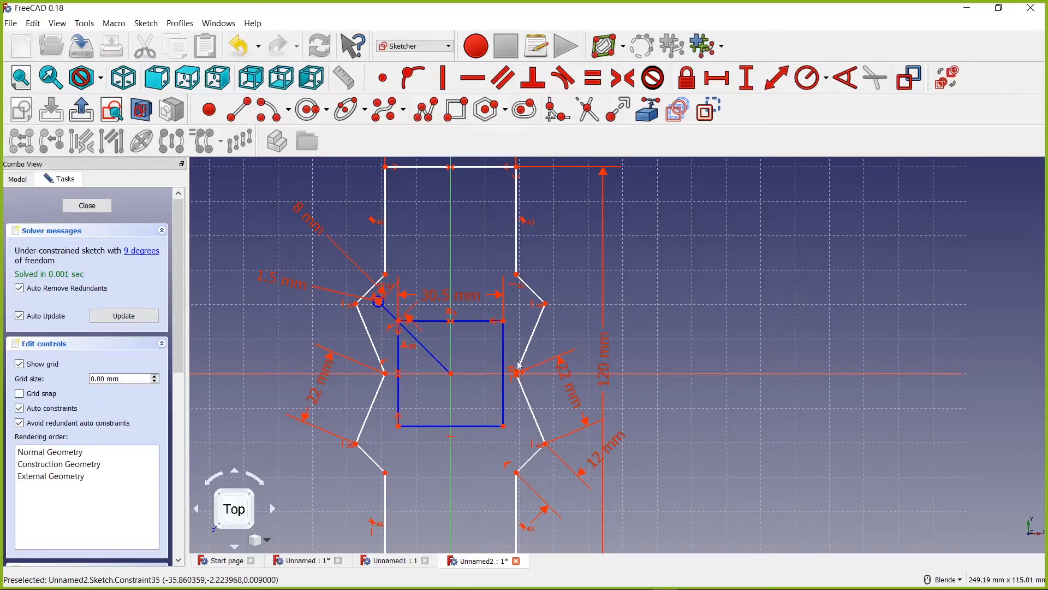
{"action": "left_click_drag", "start_coordinate": [570, 403], "coordinate": [579, 401]}
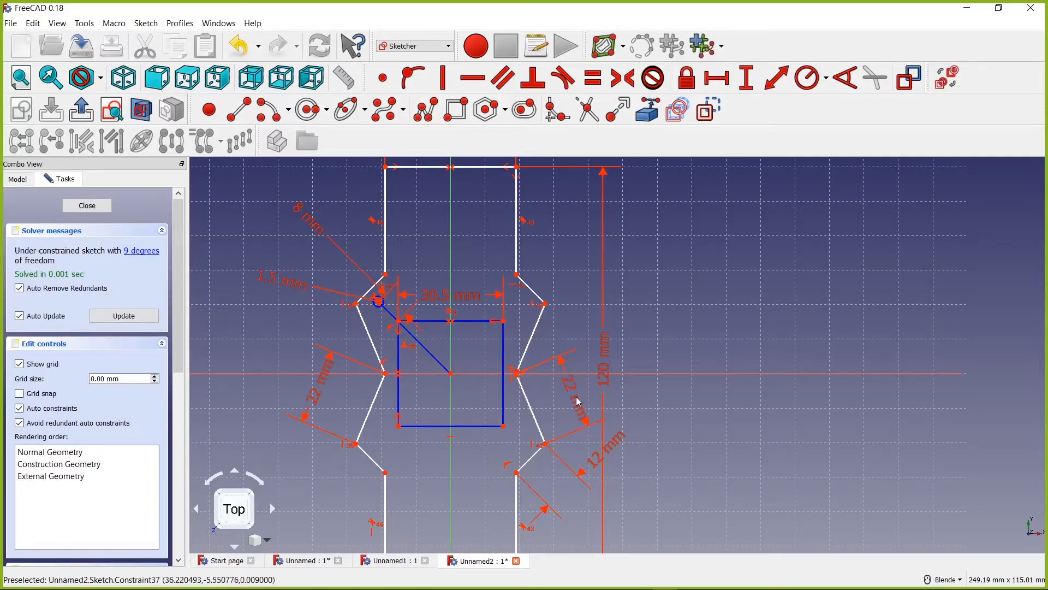
- Examine the whole plate outline and highlight the profile edges and vertices that still have degrees of freedom
{"action": "scroll", "coordinate": [446, 489], "scroll_direction": "down", "scroll_amount": 2}
{"action": "scroll", "coordinate": [462, 493], "scroll_direction": "up", "scroll_amount": 2}
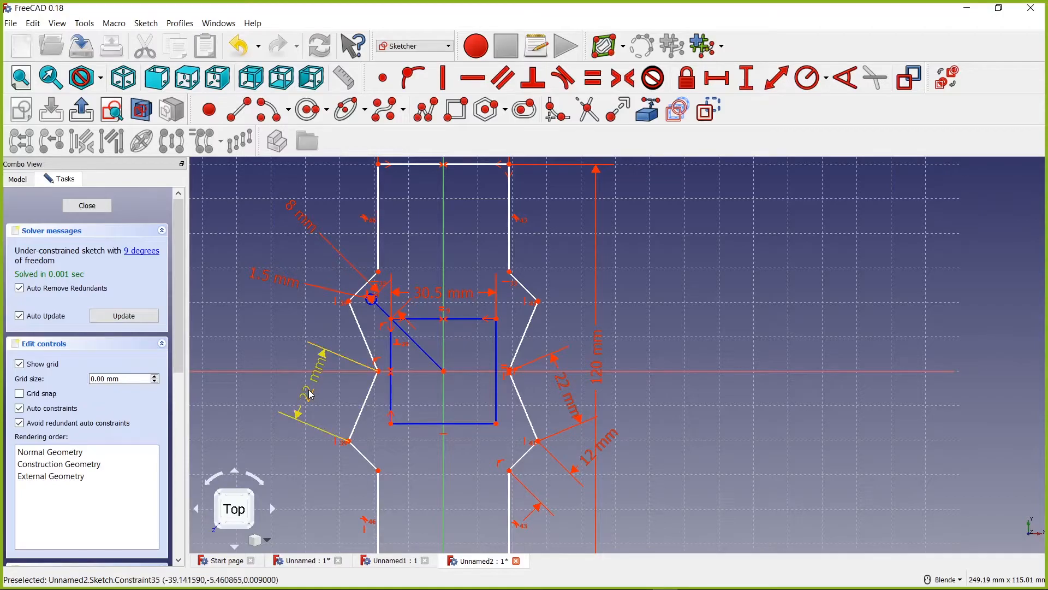
{"action": "scroll", "coordinate": [302, 405], "scroll_direction": "down", "scroll_amount": 2}
{"action": "scroll", "coordinate": [301, 407], "scroll_direction": "up", "scroll_amount": 2}
{"action": "scroll", "coordinate": [301, 407], "scroll_direction": "down", "scroll_amount": 2}
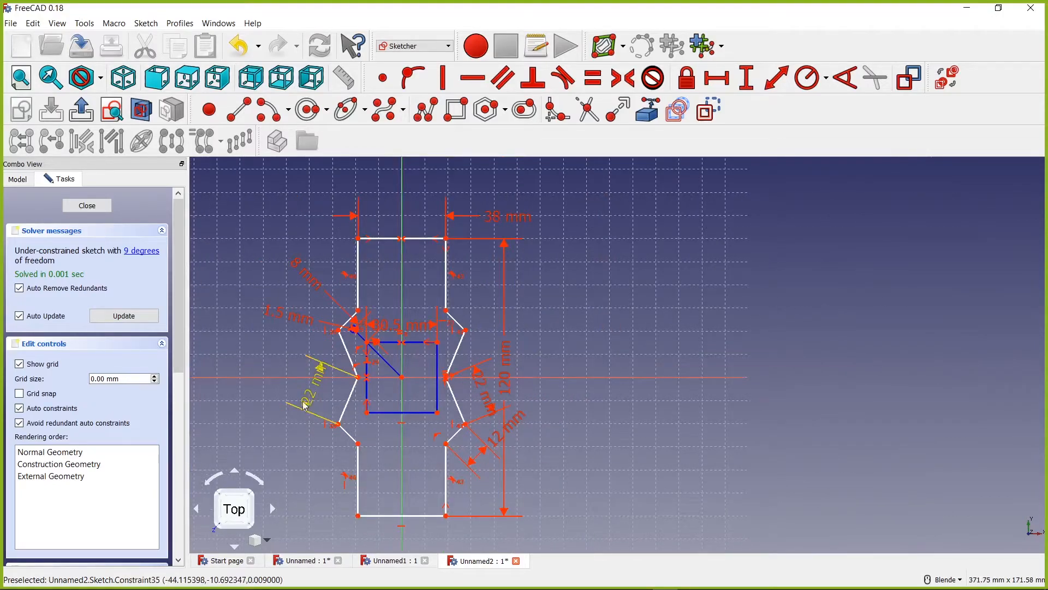
{"action": "middle_click_drag", "start_coordinate": [279, 342], "coordinate": [335, 334], "text": "shift"}
{"action": "right_click", "coordinate": [335, 333]}
{"action": "left_click", "coordinate": [309, 358]}
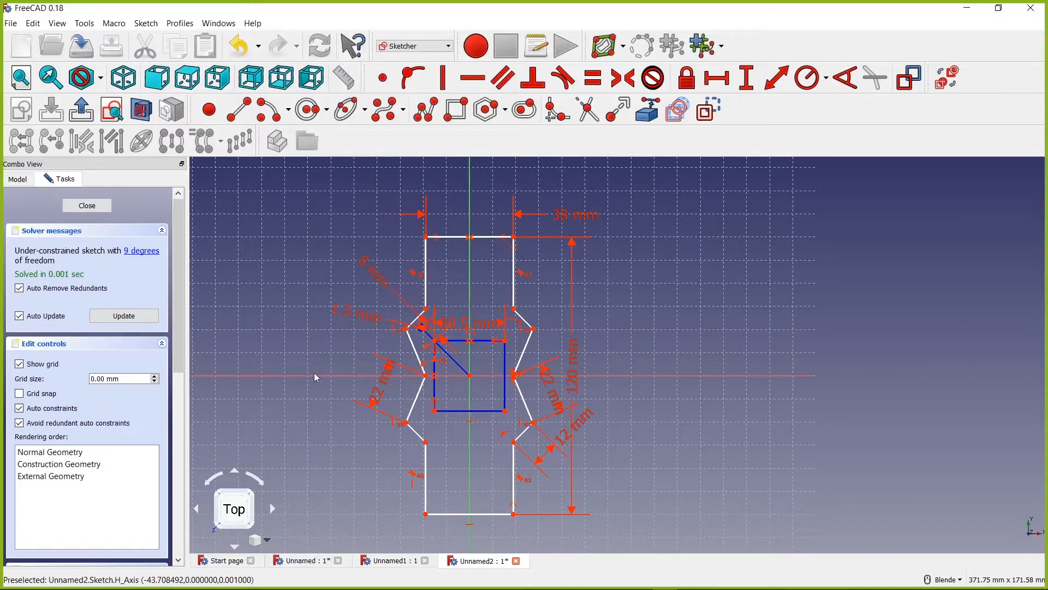
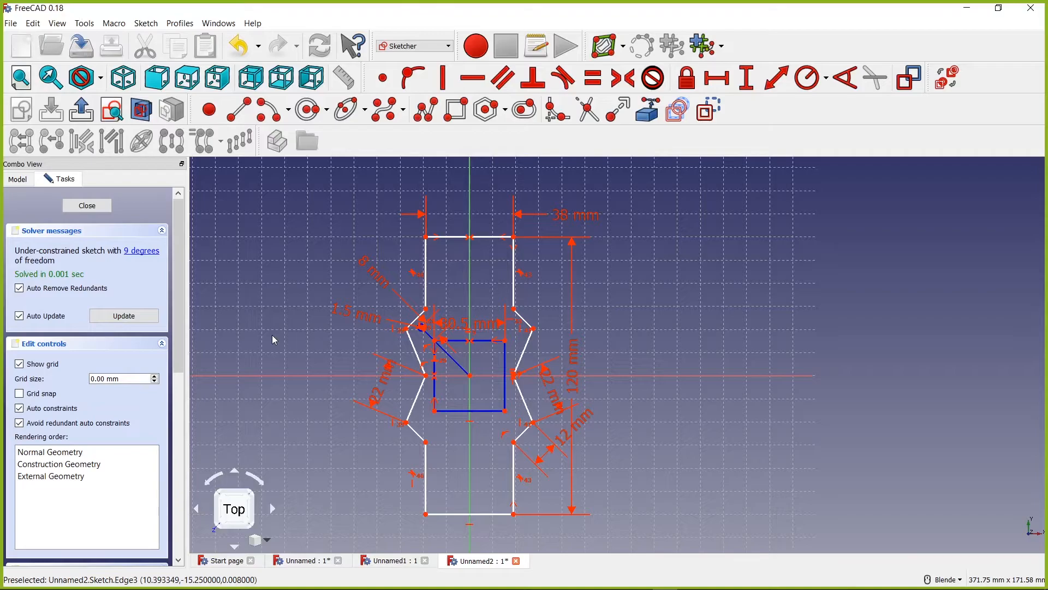
{"action": "scroll", "coordinate": [436, 411], "scroll_direction": "up", "scroll_amount": 2}
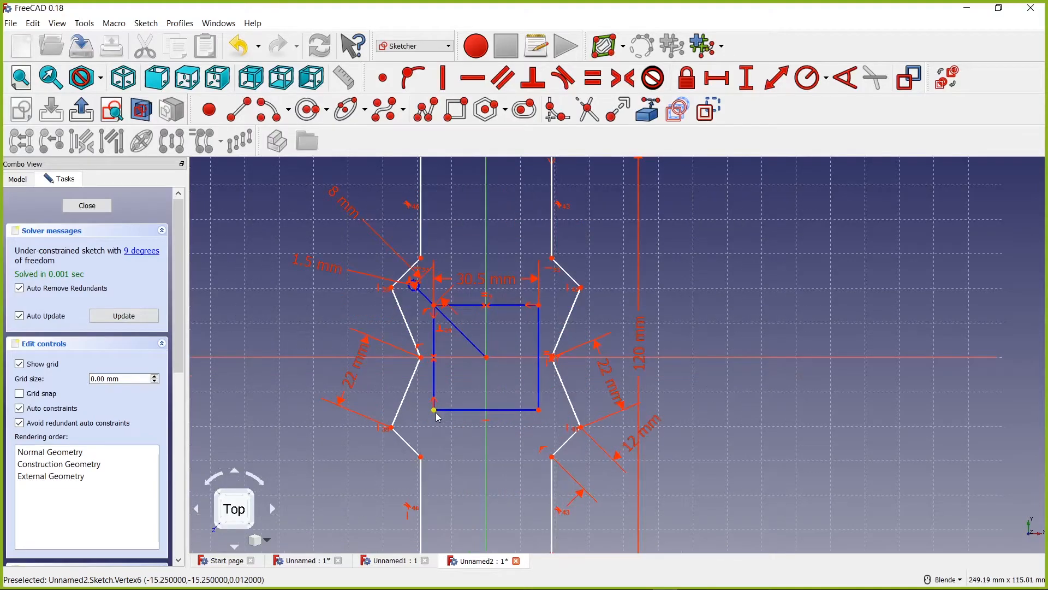
{"action": "scroll", "coordinate": [443, 418], "scroll_direction": "down", "scroll_amount": 2}
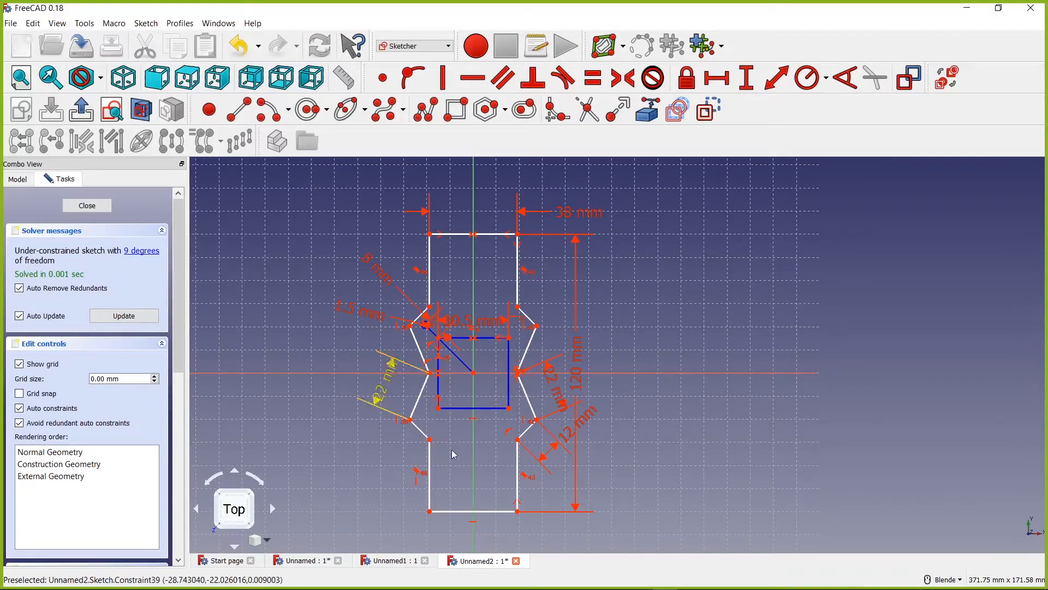
{"action": "left_click", "coordinate": [138, 257]}
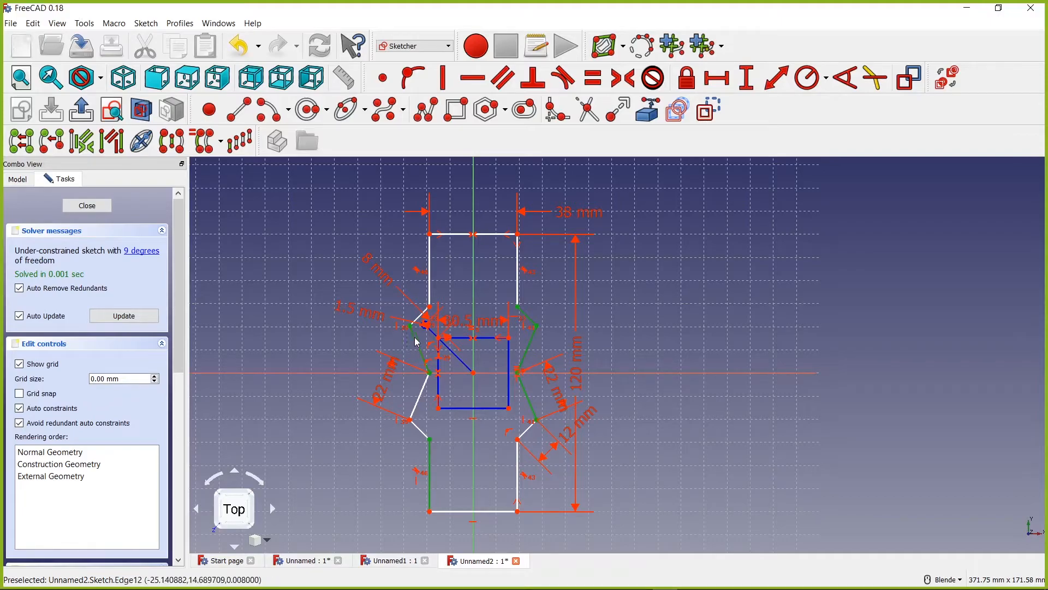
{"action": "left_click", "coordinate": [403, 350]}
- Pull the upper-left profile's long edge outward and try a coincident constraint at the left vertex on the horizontal axis
{"action": "scroll", "coordinate": [415, 355], "scroll_direction": "up", "scroll_amount": 2}
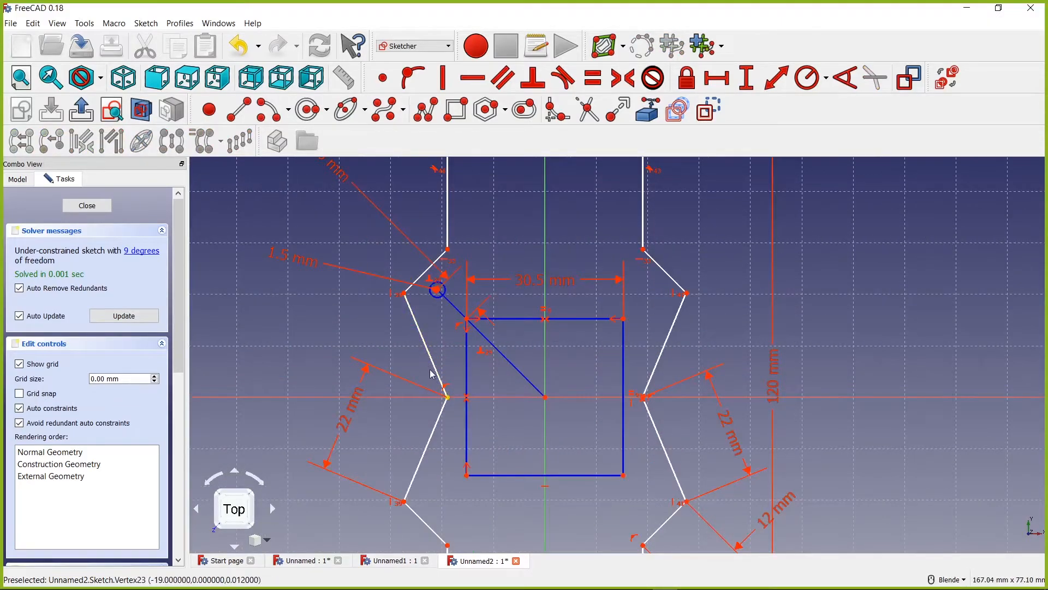
{"action": "left_click_drag", "start_coordinate": [428, 361], "coordinate": [419, 364]}
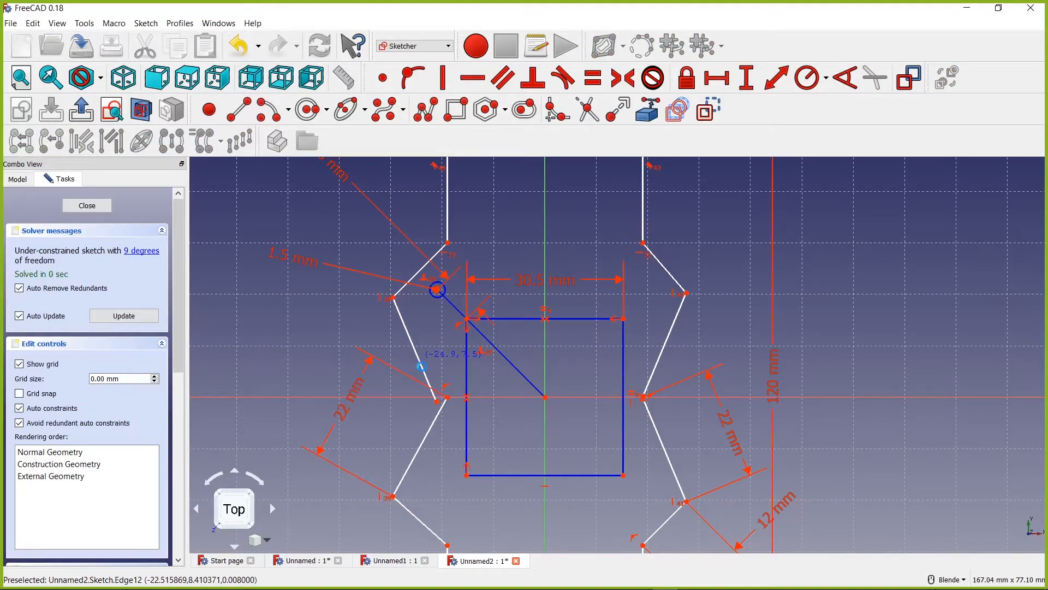
{"action": "left_click", "coordinate": [449, 398]}
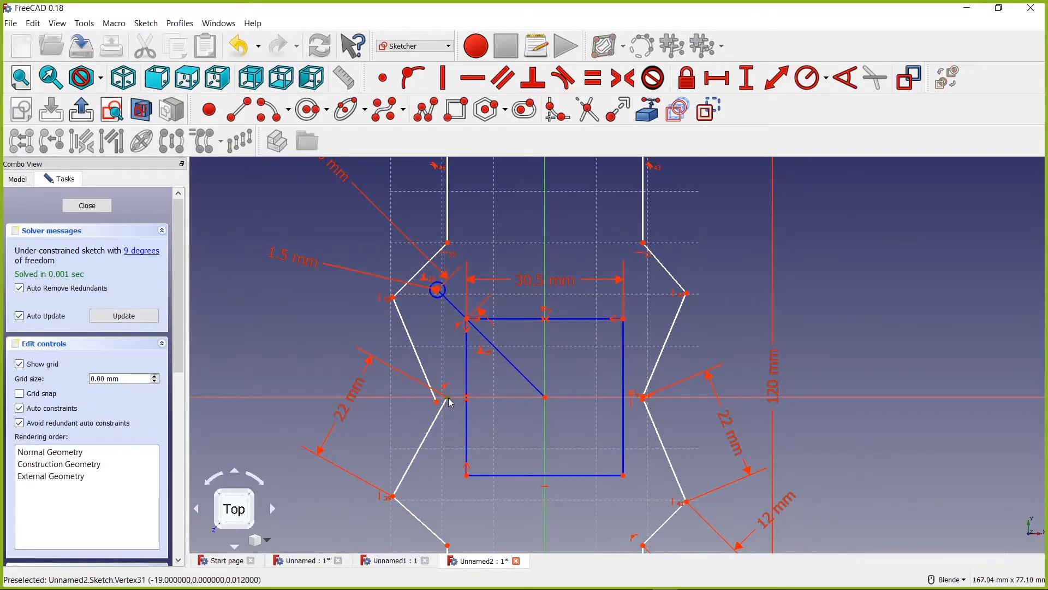
{"action": "key", "text": "c"}
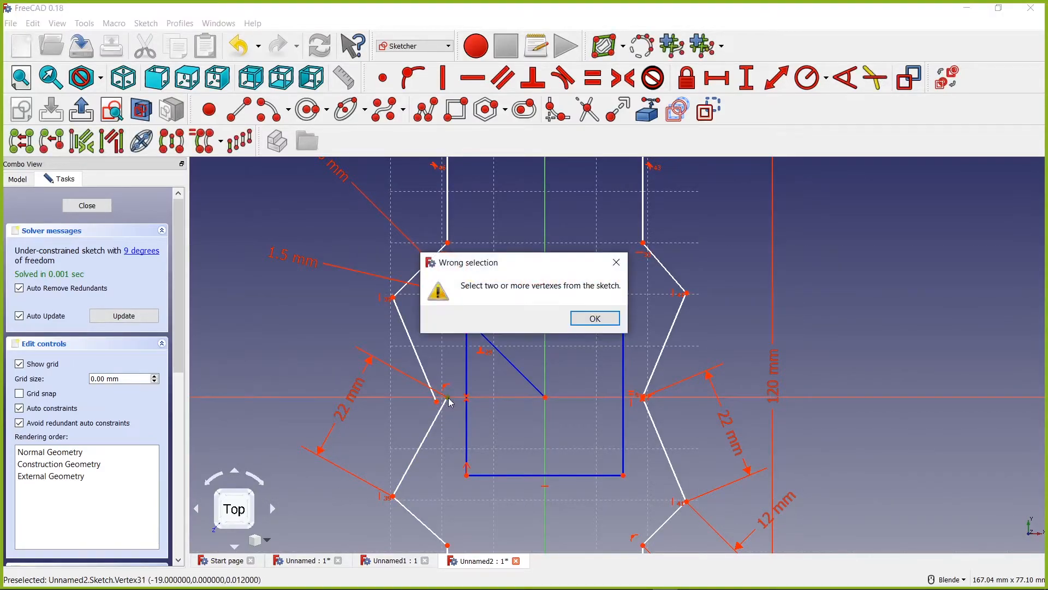
{"action": "left_click", "coordinate": [595, 318]}
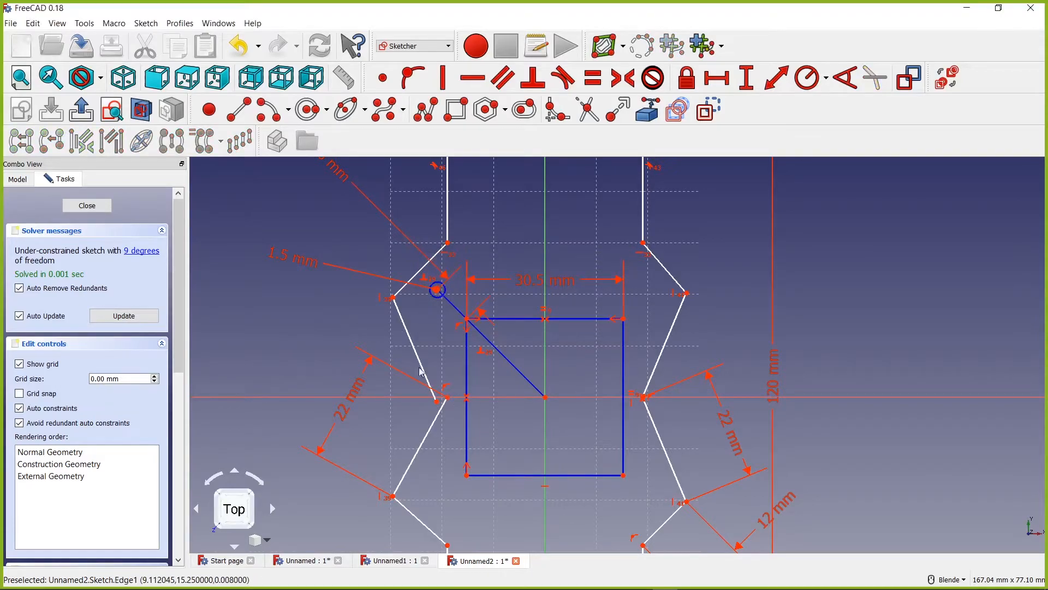
- Constrain the upper-left long edge's lower endpoint onto the horizontal axis and make it coincident with the lower-left profile's upper endpoint
{"action": "left_click", "coordinate": [420, 398]}
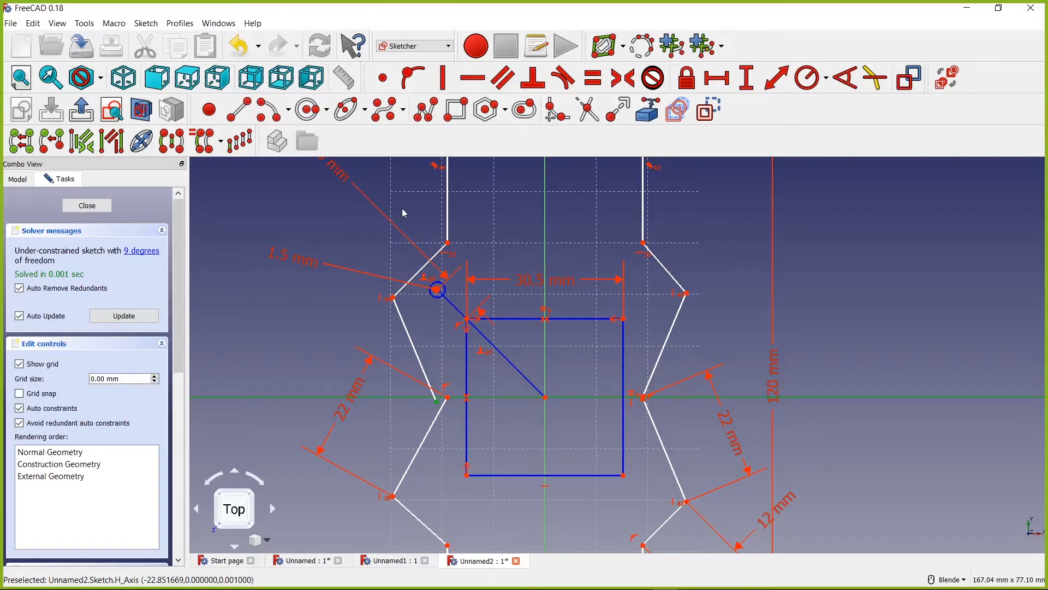
{"action": "left_click", "coordinate": [413, 78]}
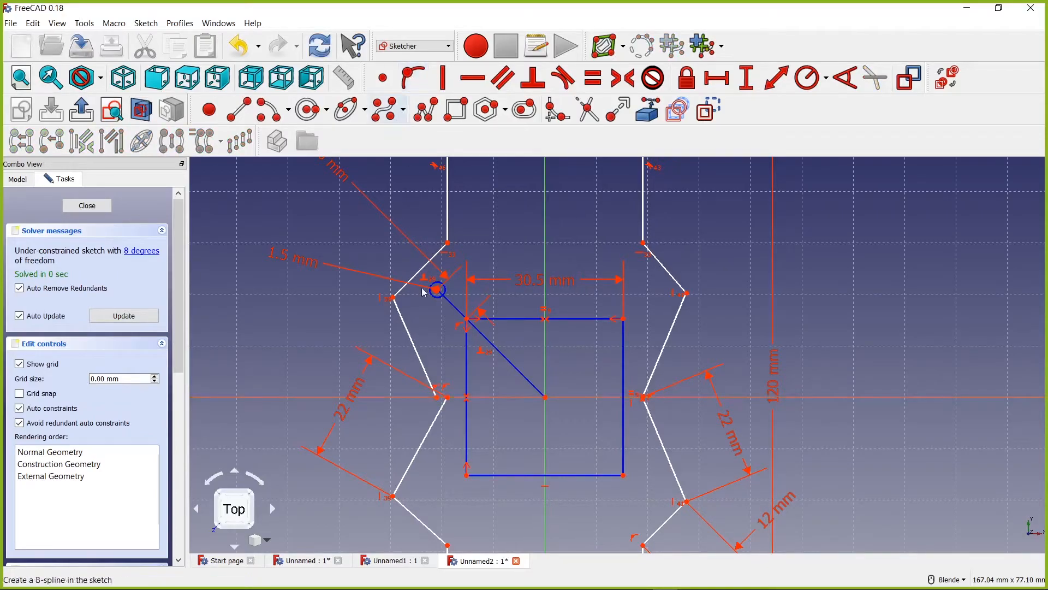
{"action": "left_click", "coordinate": [438, 397]}
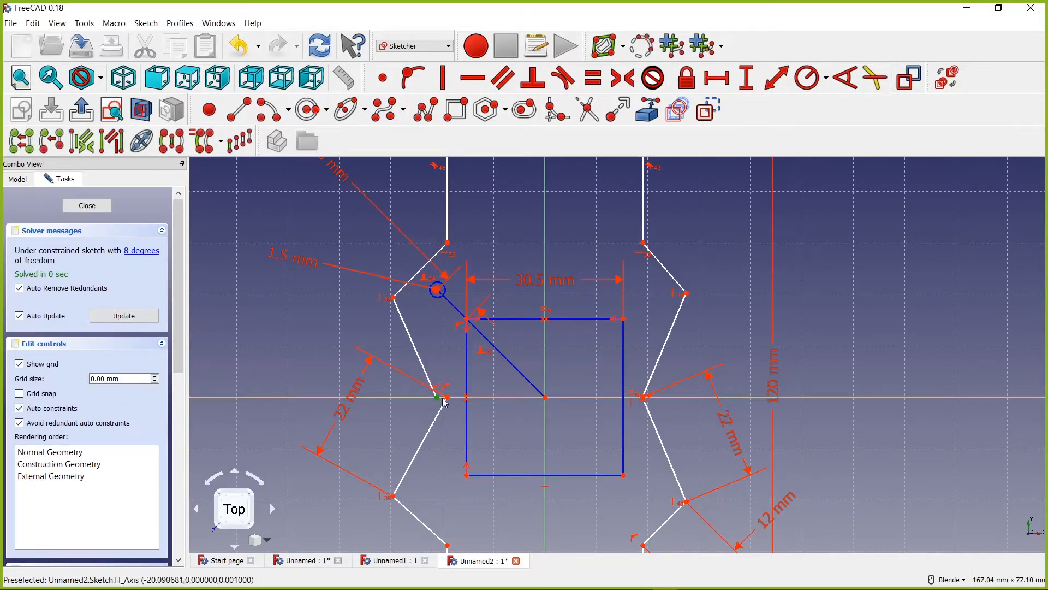
{"action": "left_click", "coordinate": [448, 399]}
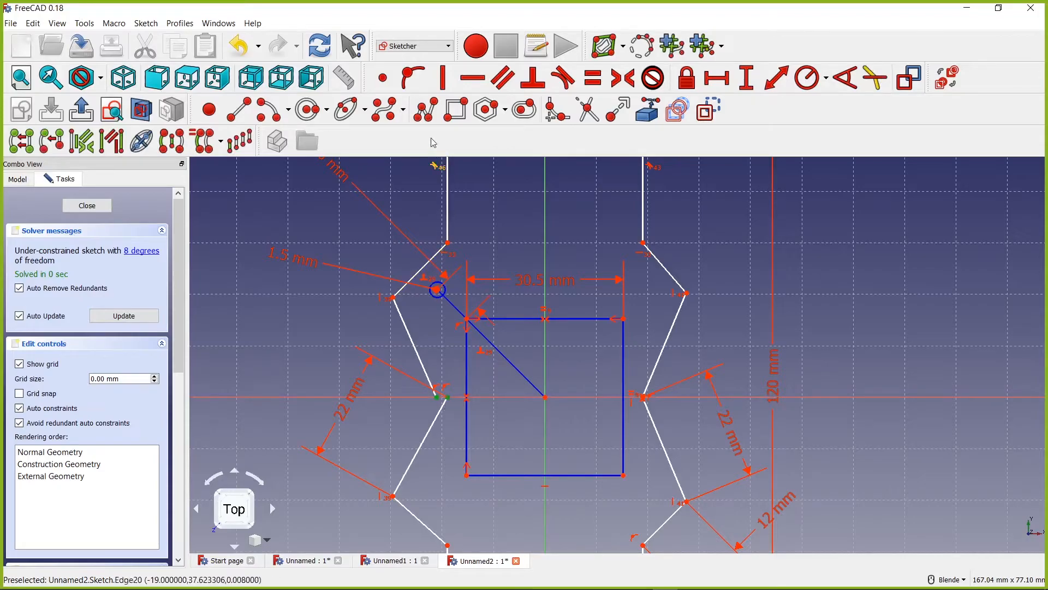
{"action": "left_click", "coordinate": [383, 77]}
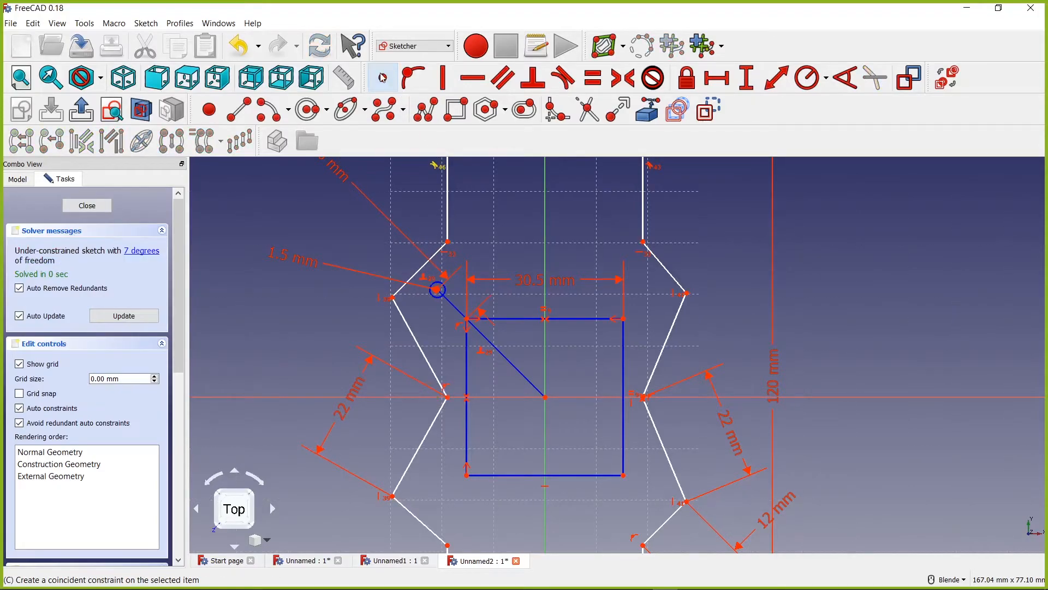
- Pull the upper-right profile's apex to test its freedom and align it horizontally with the upper-left profile's apex
{"action": "scroll", "coordinate": [404, 382], "scroll_direction": "down", "scroll_amount": 2}
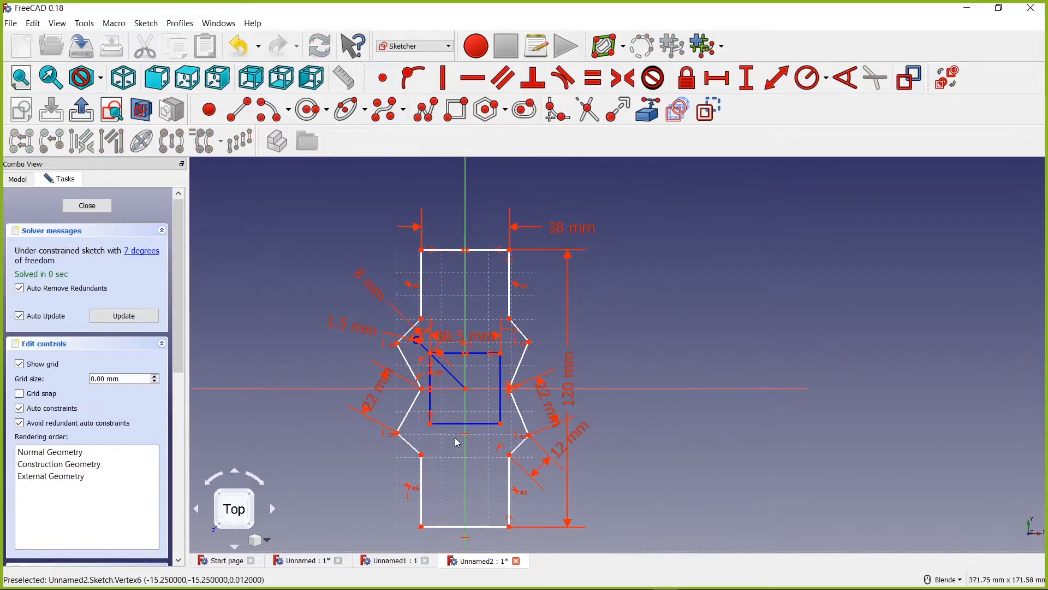
{"action": "scroll", "coordinate": [455, 439], "scroll_direction": "up", "scroll_amount": 4}
{"action": "scroll", "coordinate": [373, 229], "scroll_direction": "down", "scroll_amount": 4}
{"action": "middle_click_drag", "start_coordinate": [279, 236], "coordinate": [286, 322], "text": "shift"}
{"action": "right_click", "coordinate": [285, 323]}
{"action": "left_click", "coordinate": [280, 321]}
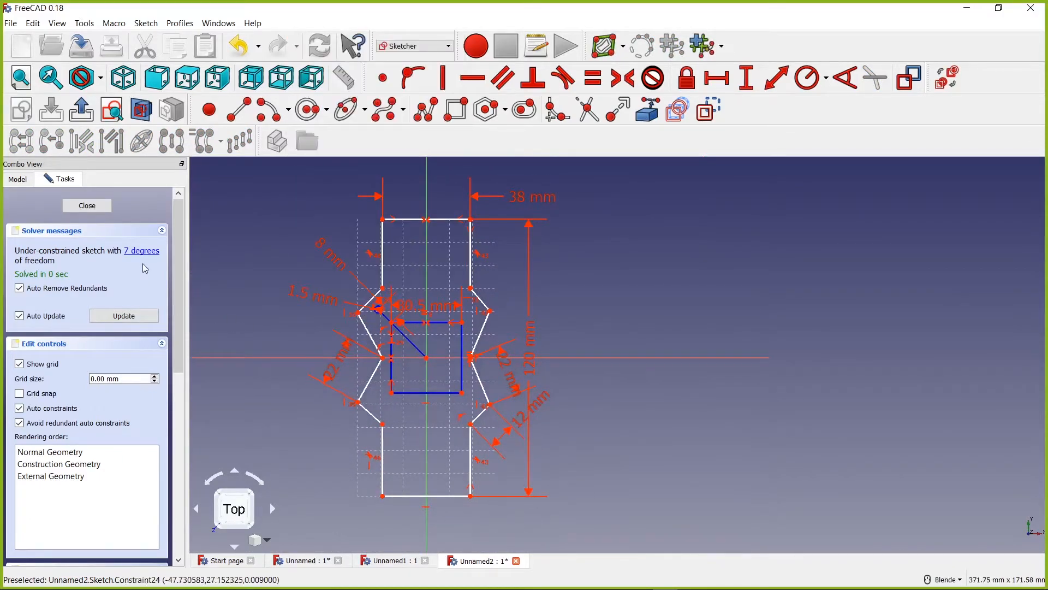
{"action": "scroll", "coordinate": [259, 349], "scroll_direction": "up", "scroll_amount": 2}
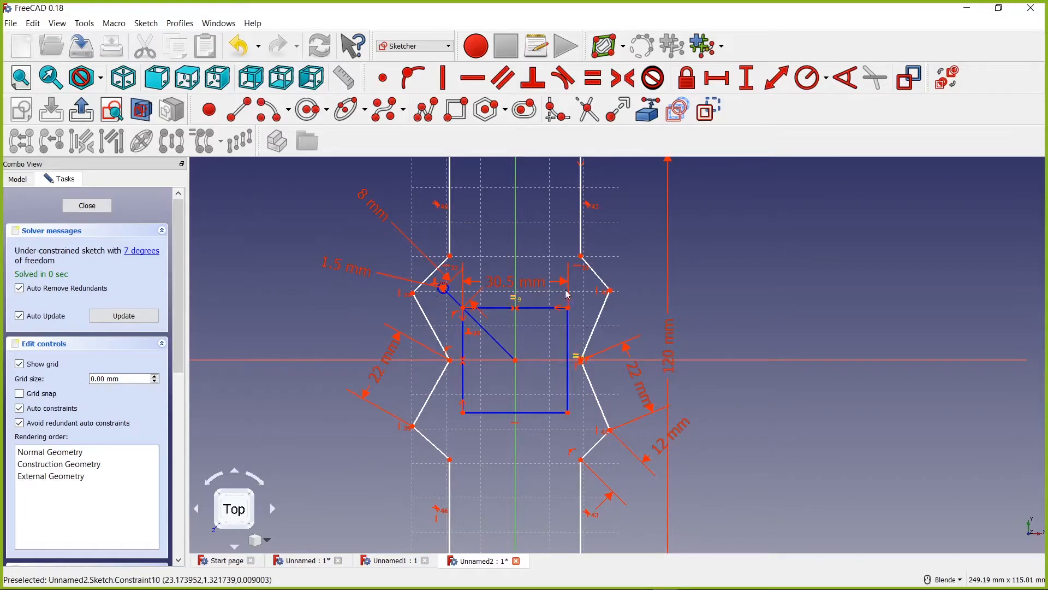
{"action": "left_click_drag", "start_coordinate": [613, 295], "coordinate": [620, 284]}
{"action": "left_click", "coordinate": [613, 281]}
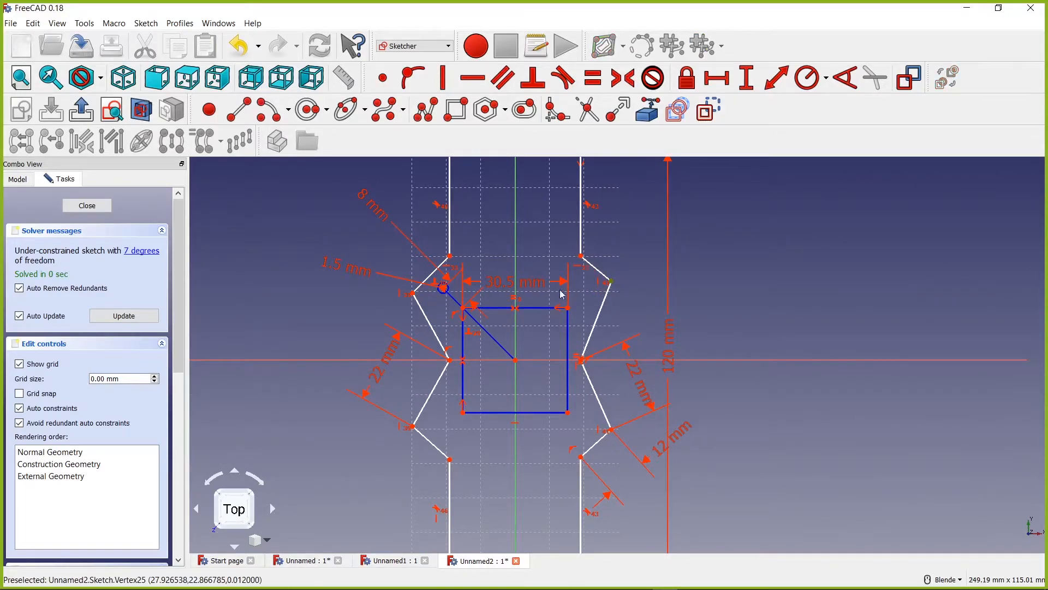
{"action": "left_click", "coordinate": [415, 295]}
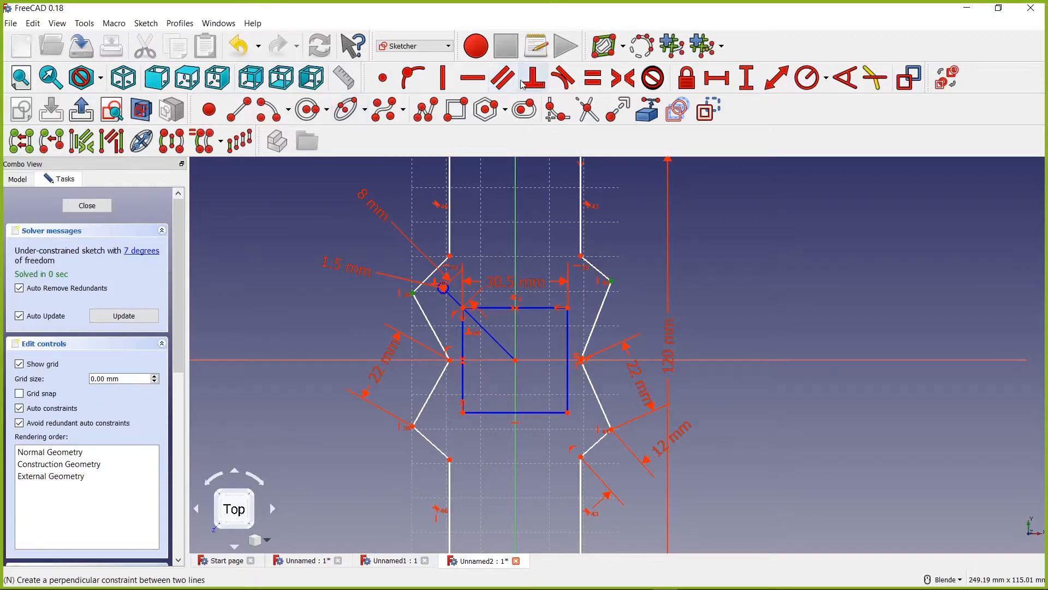
{"action": "left_click", "coordinate": [474, 79]}
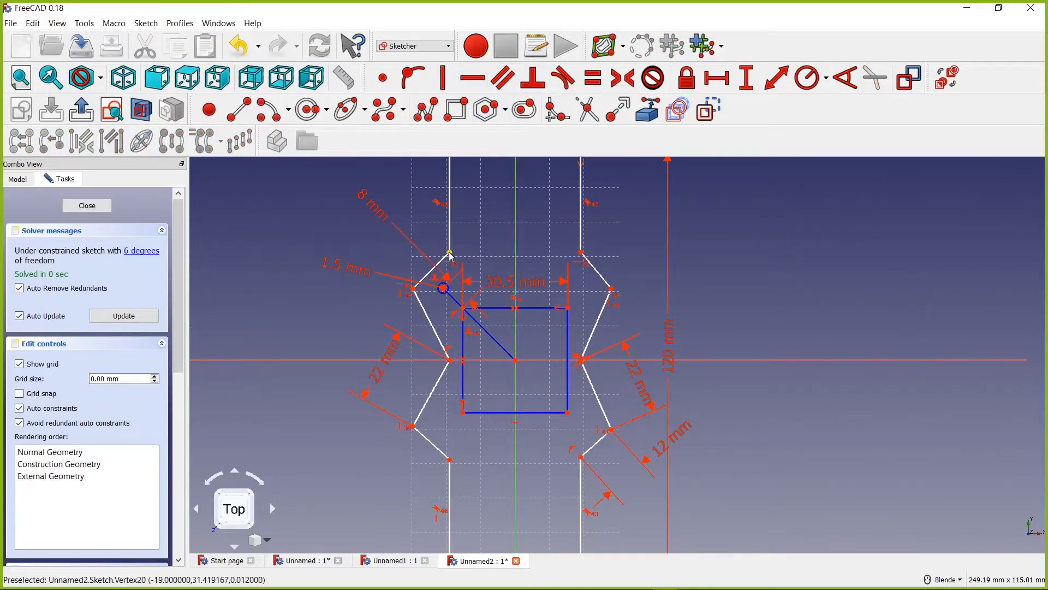
- Align the lower endpoints of the lower-left and lower-right profiles with a horizontal constraint
{"action": "left_click", "coordinate": [595, 266]}
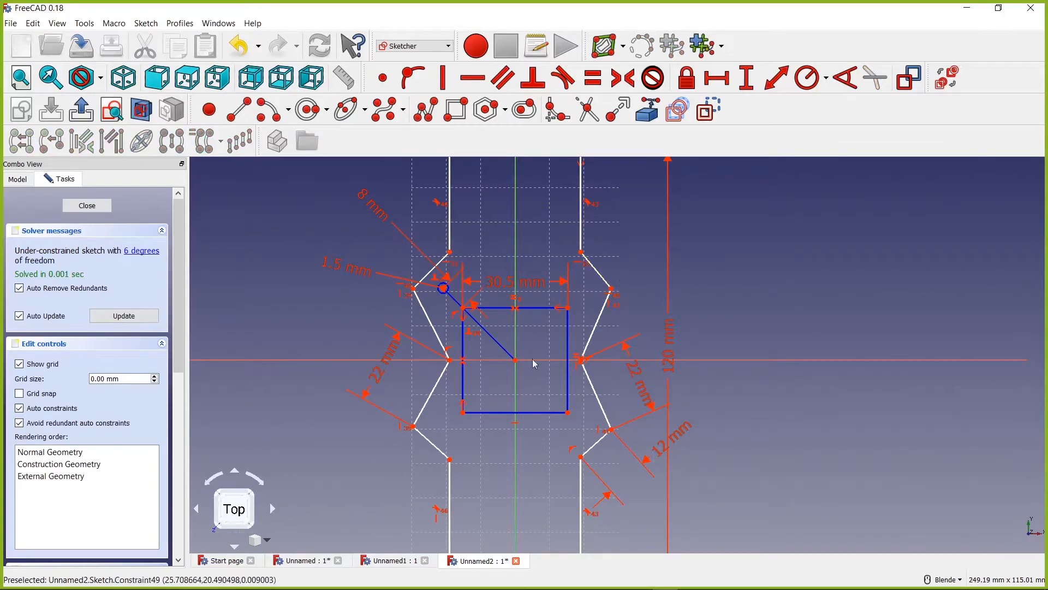
{"action": "left_click", "coordinate": [450, 460]}
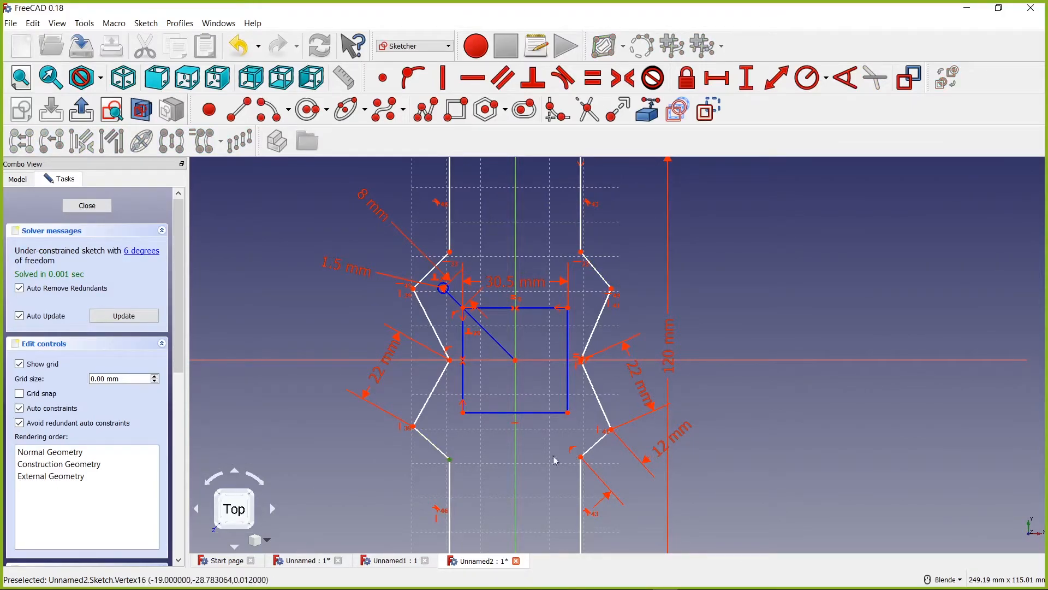
{"action": "left_click", "coordinate": [583, 459]}
{"action": "key", "text": "h"}
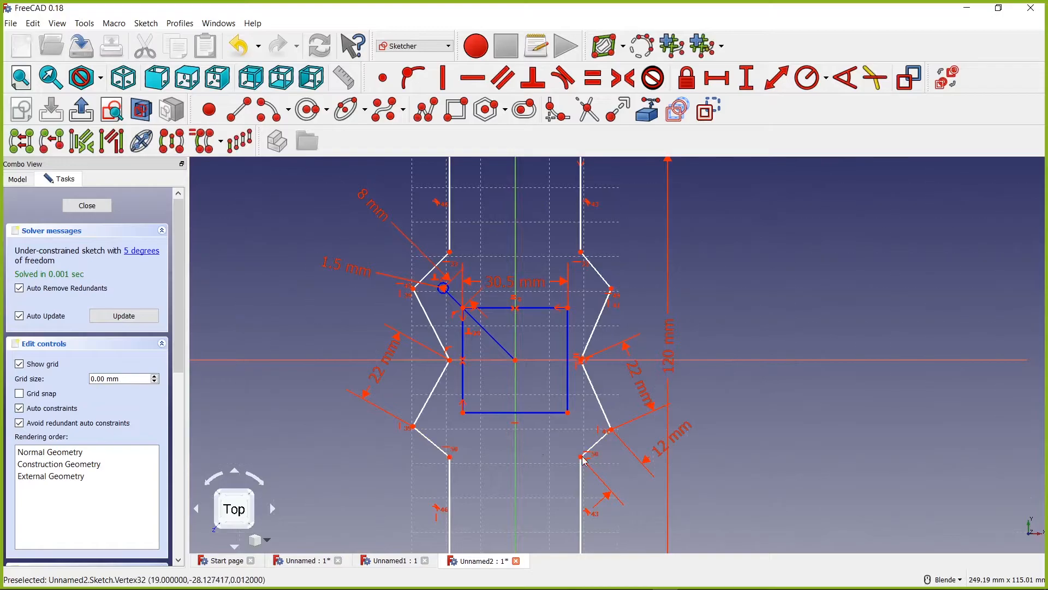
- Align the outer apexes of the lower-left and lower-right profiles with a horizontal constraint
{"action": "left_click", "coordinate": [414, 426]}
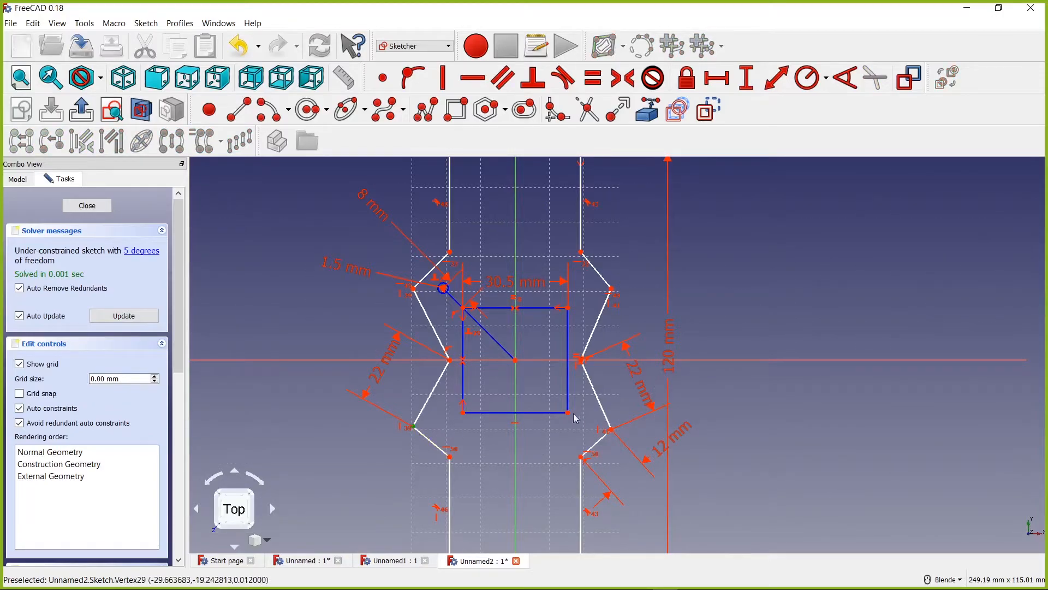
{"action": "left_click", "coordinate": [612, 431]}
{"action": "key", "text": "h"}
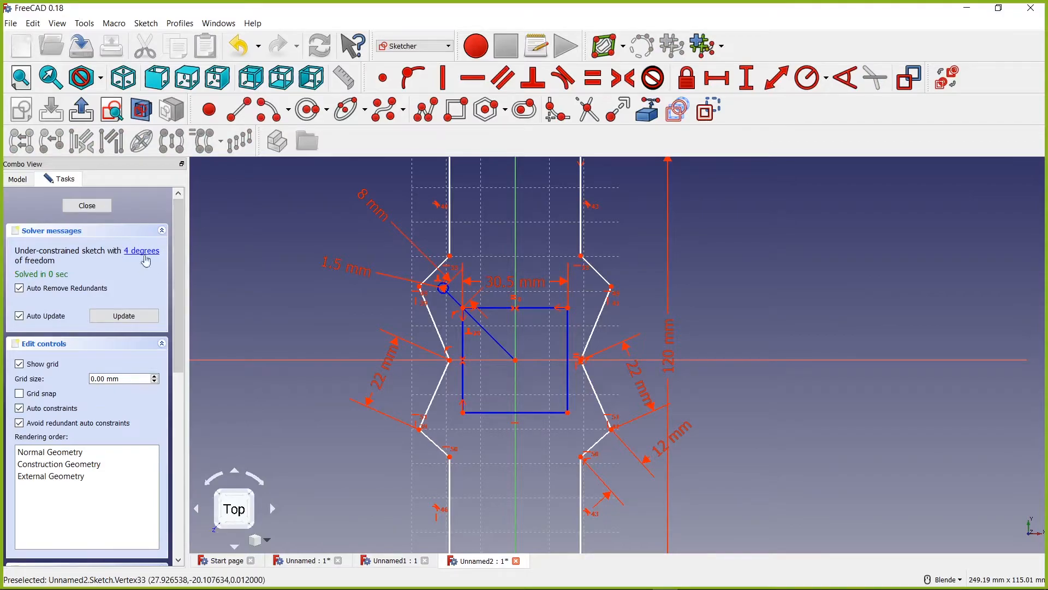
{"action": "scroll", "coordinate": [479, 363], "scroll_direction": "up", "scroll_amount": 2}
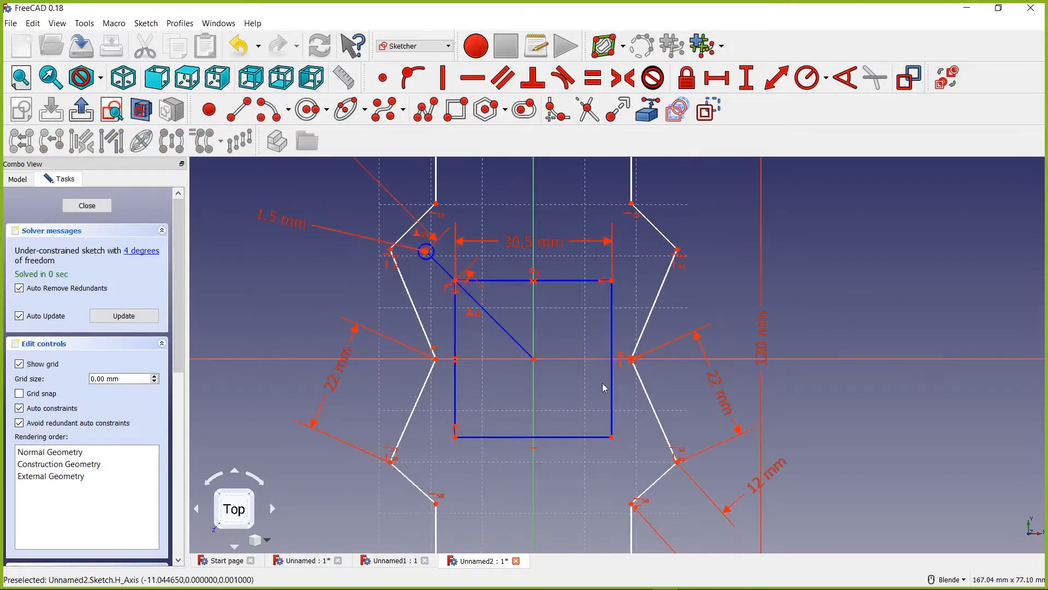
{"action": "scroll", "coordinate": [585, 377], "scroll_direction": "up", "scroll_amount": 2}
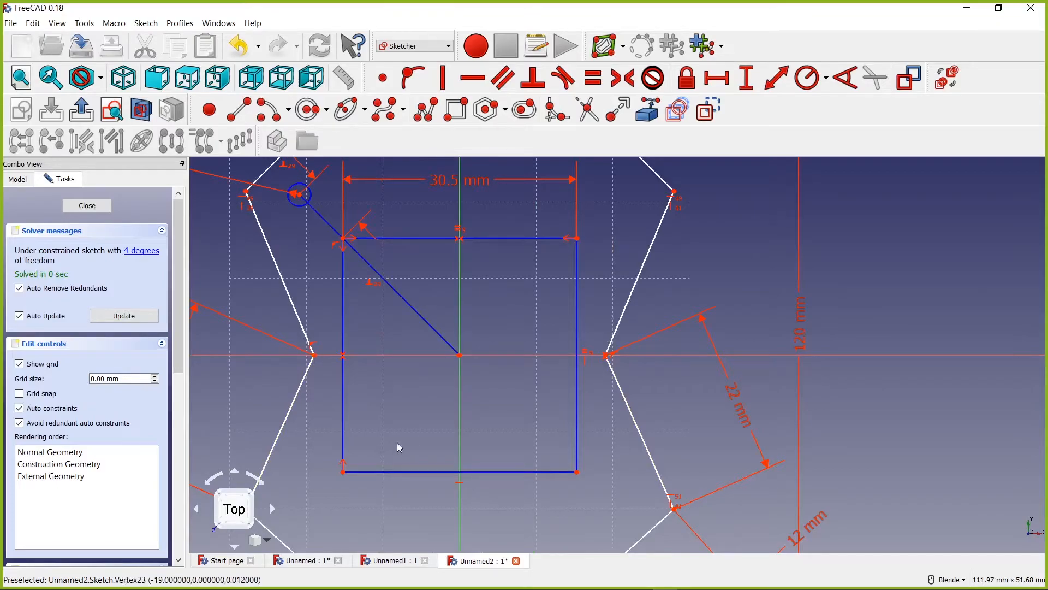
- Constrain the lower-left profile's short slanted edge parallel to the diagonal construction line from the origin
{"action": "scroll", "coordinate": [423, 466], "scroll_direction": "down", "scroll_amount": 4}
{"action": "left_click_drag", "start_coordinate": [354, 427], "coordinate": [363, 491]}
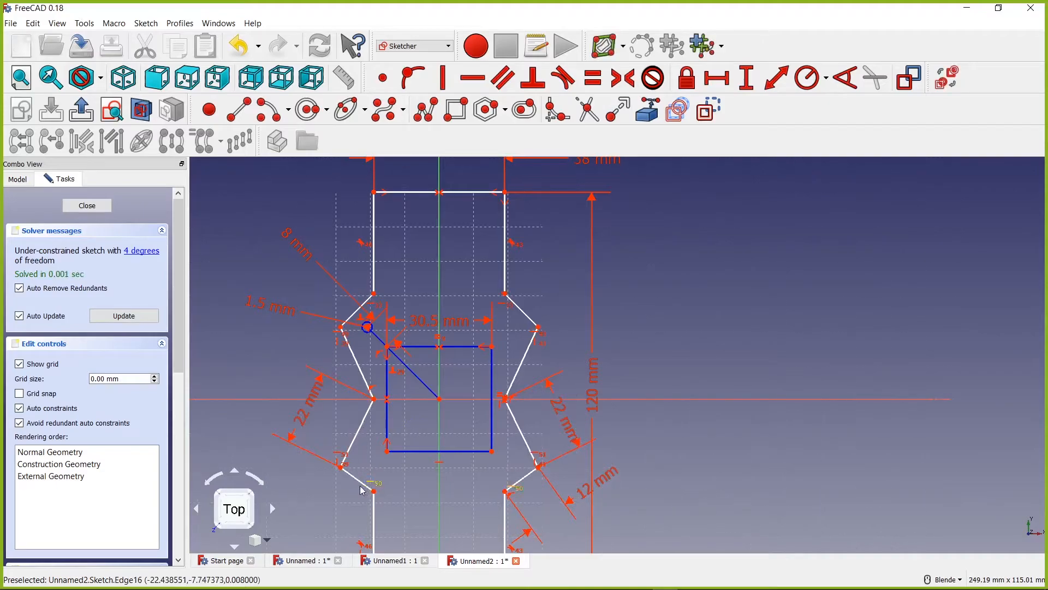
{"action": "left_click", "coordinate": [412, 373]}
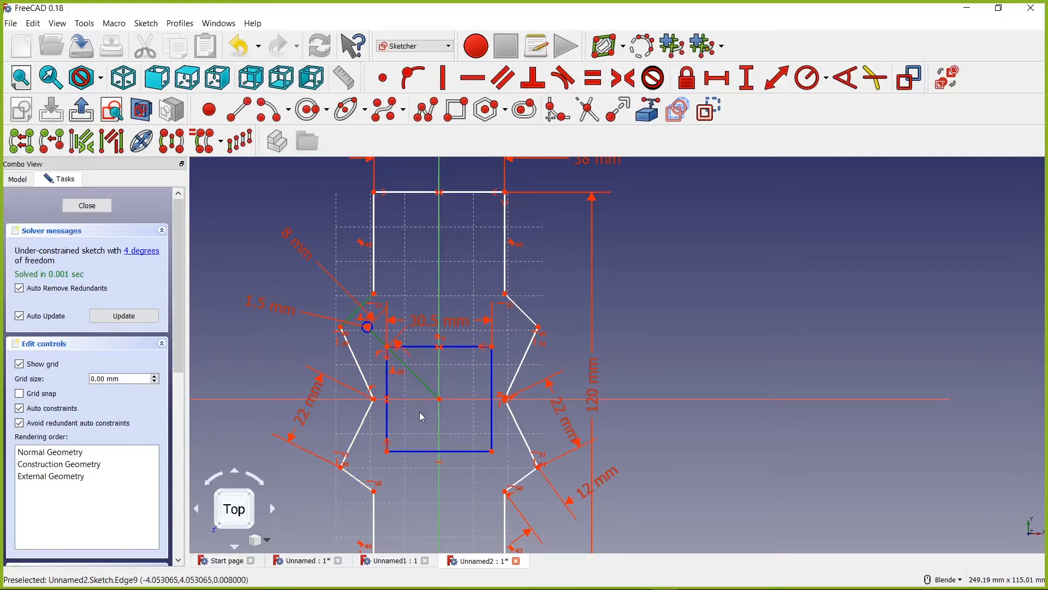
{"action": "left_click", "coordinate": [419, 378]}
{"action": "left_click", "coordinate": [366, 478]}
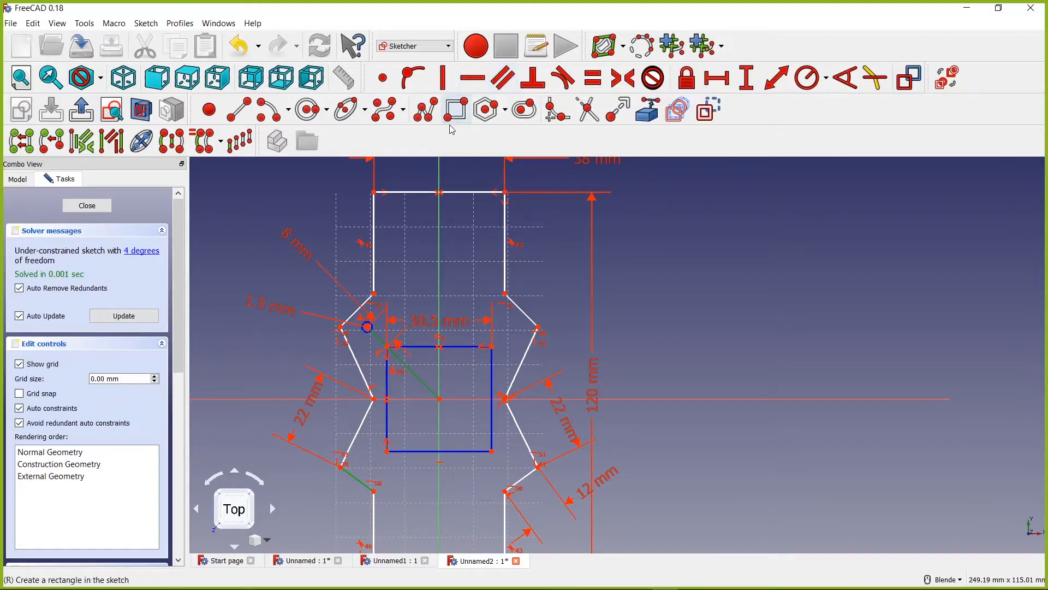
{"action": "left_click", "coordinate": [508, 82]}
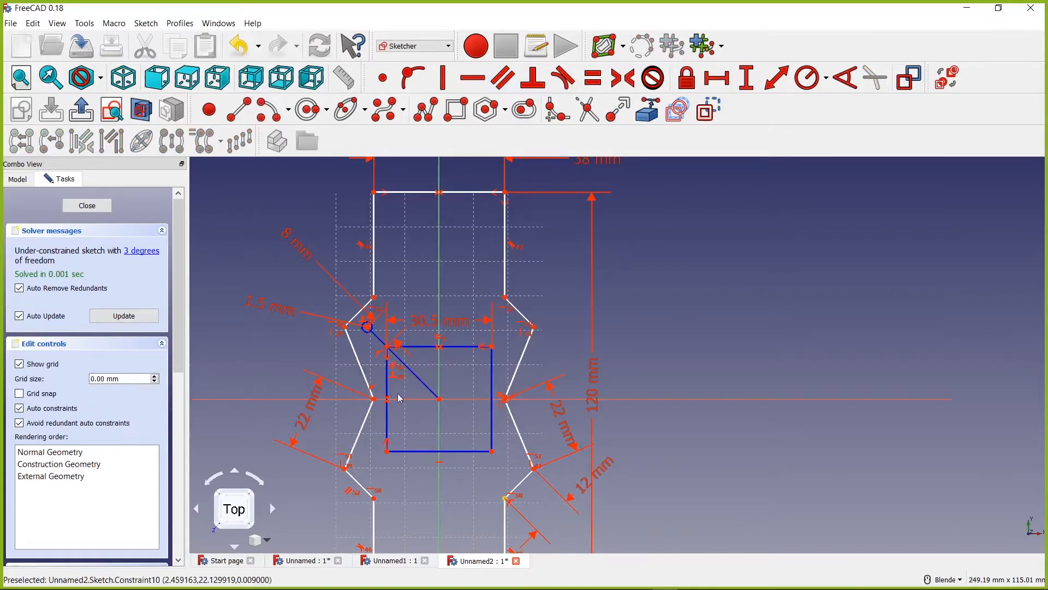
- Test the upper-right profile's freedom, set its upper endpoint's vertical distance from the origin to 30 mm, and place the dimension outside the outline
{"action": "left_click", "coordinate": [150, 252]}
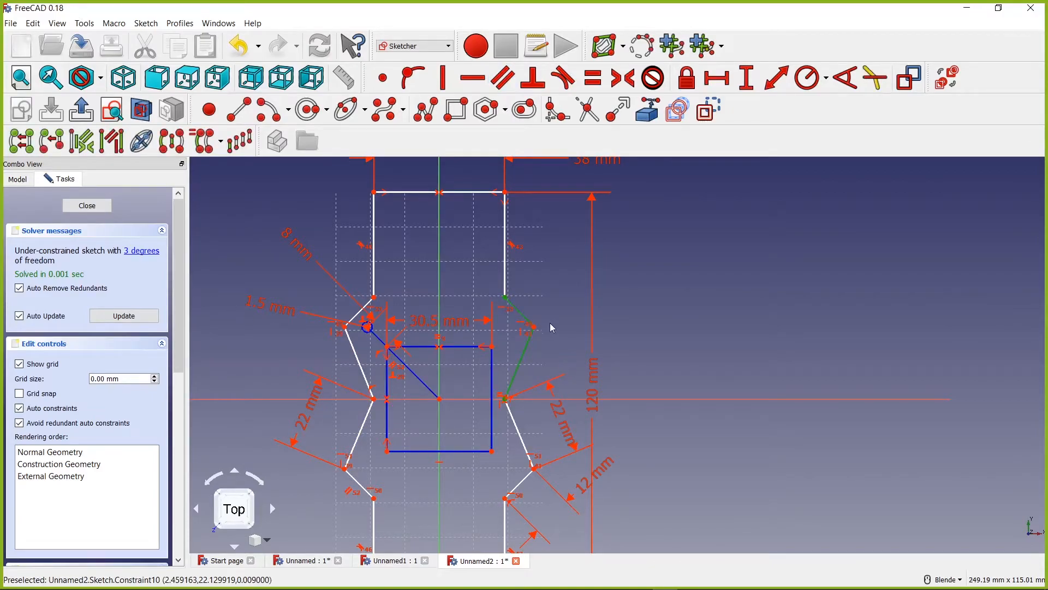
{"action": "mouse_move", "coordinate": [541, 329]}
{"action": "left_mouse_down"}
{"action": "mouse_move", "coordinate": [557, 328]}
{"action": "mouse_move", "coordinate": [551, 339]}
{"action": "mouse_move", "coordinate": [537, 332]}
{"action": "left_mouse_up"}
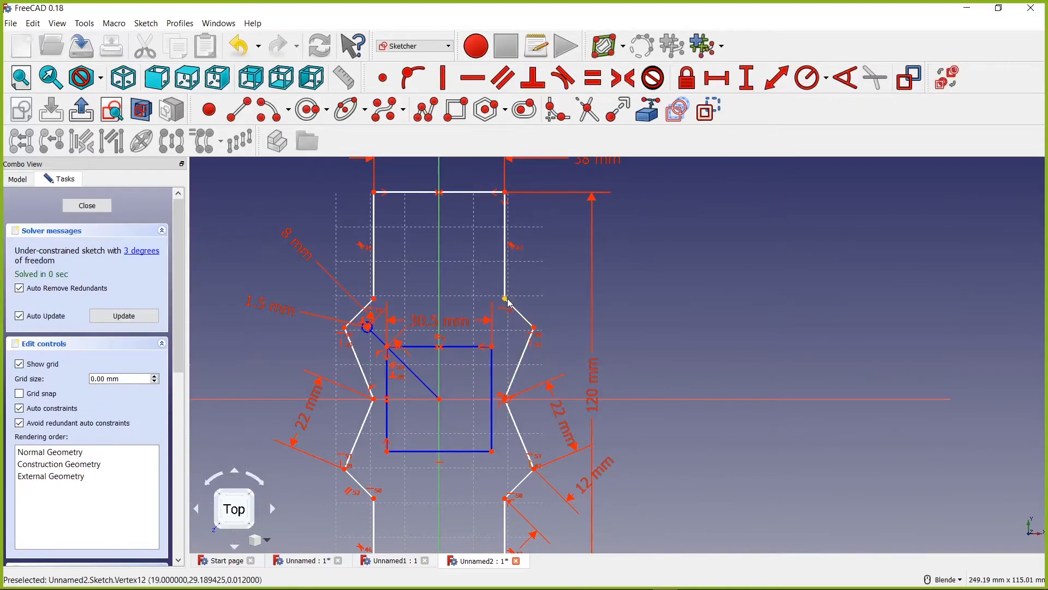
{"action": "left_click", "coordinate": [747, 78]}
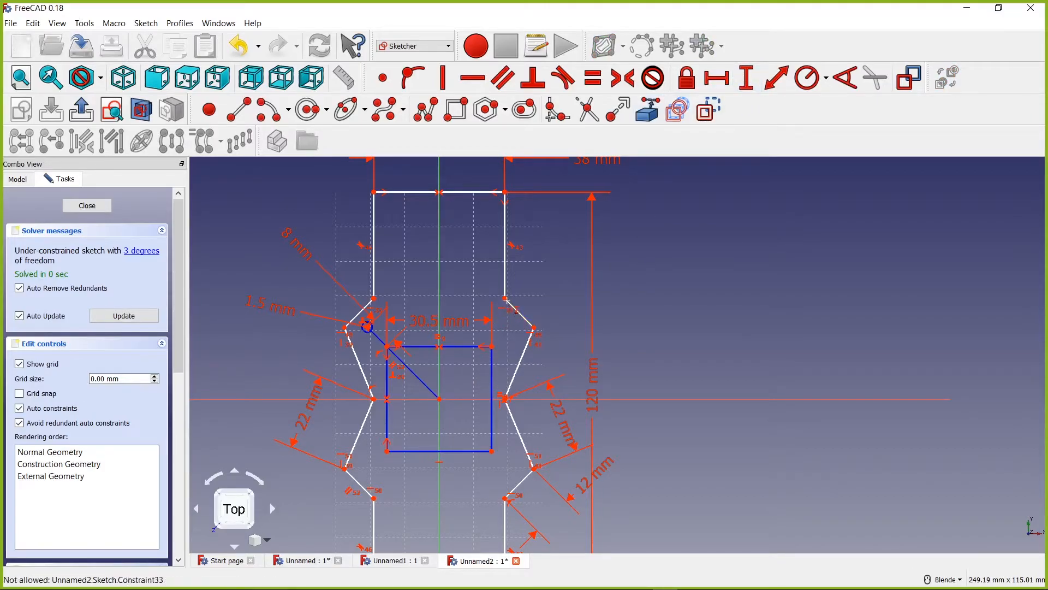
{"action": "left_click", "coordinate": [505, 301]}
{"action": "left_click", "coordinate": [440, 399]}
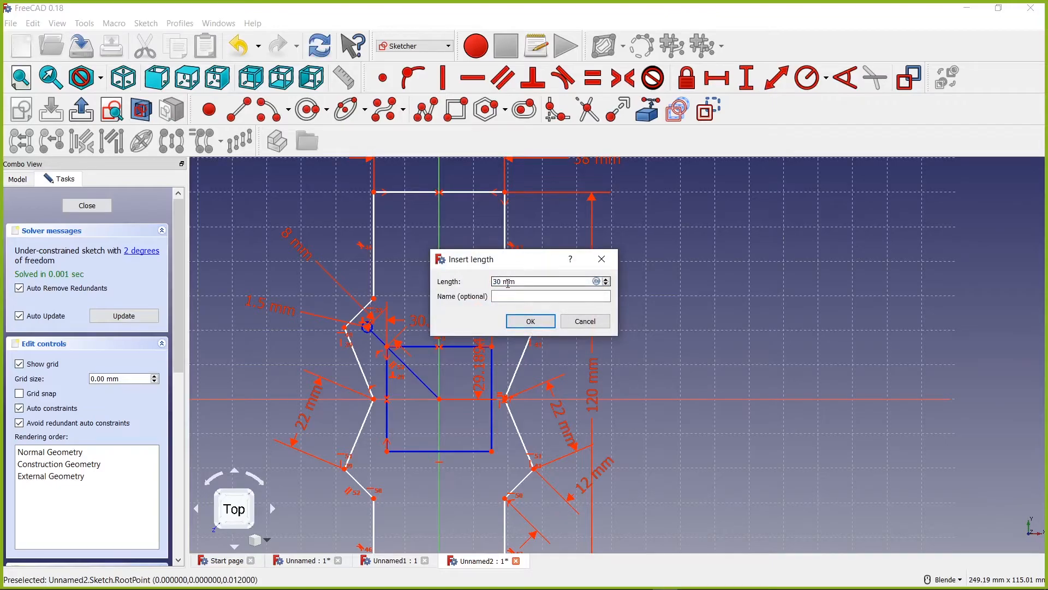
{"action": "key", "text": "Return"}
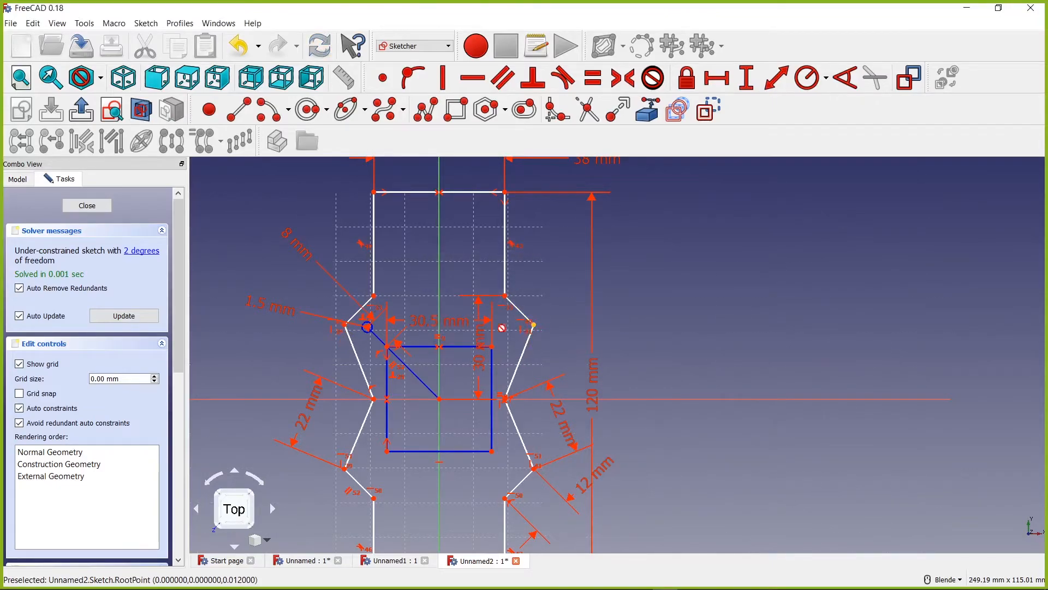
{"action": "left_click_drag", "start_coordinate": [480, 338], "coordinate": [637, 334]}
- Pull the upper-right long edge's loose lower endpoint away and make it coincident with the lower-right profile's upper endpoint on the horizontal axis
{"action": "scroll", "coordinate": [478, 497], "scroll_direction": "down", "scroll_amount": 2}
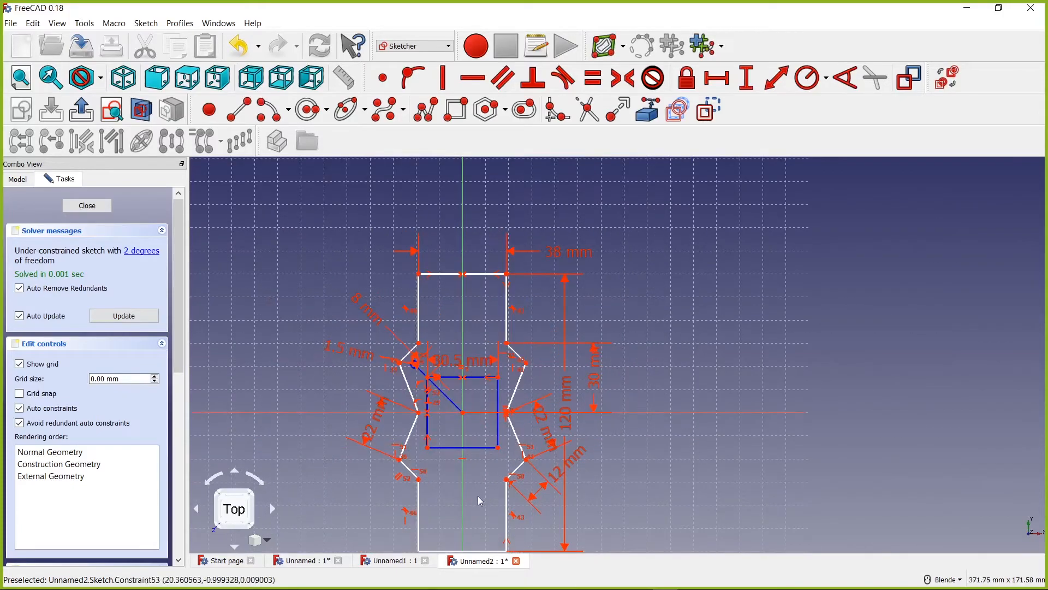
{"action": "scroll", "coordinate": [478, 497], "scroll_direction": "up", "scroll_amount": 2}
{"action": "scroll", "coordinate": [437, 486], "scroll_direction": "down", "scroll_amount": 2}
{"action": "scroll", "coordinate": [430, 497], "scroll_direction": "up", "scroll_amount": 1}
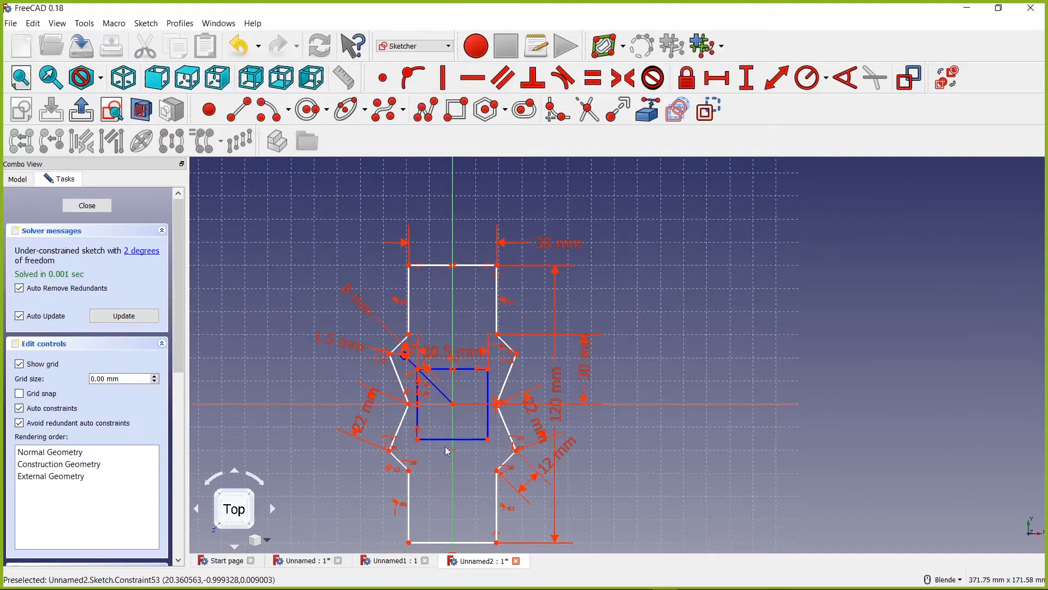
{"action": "scroll", "coordinate": [464, 421], "scroll_direction": "up", "scroll_amount": 2}
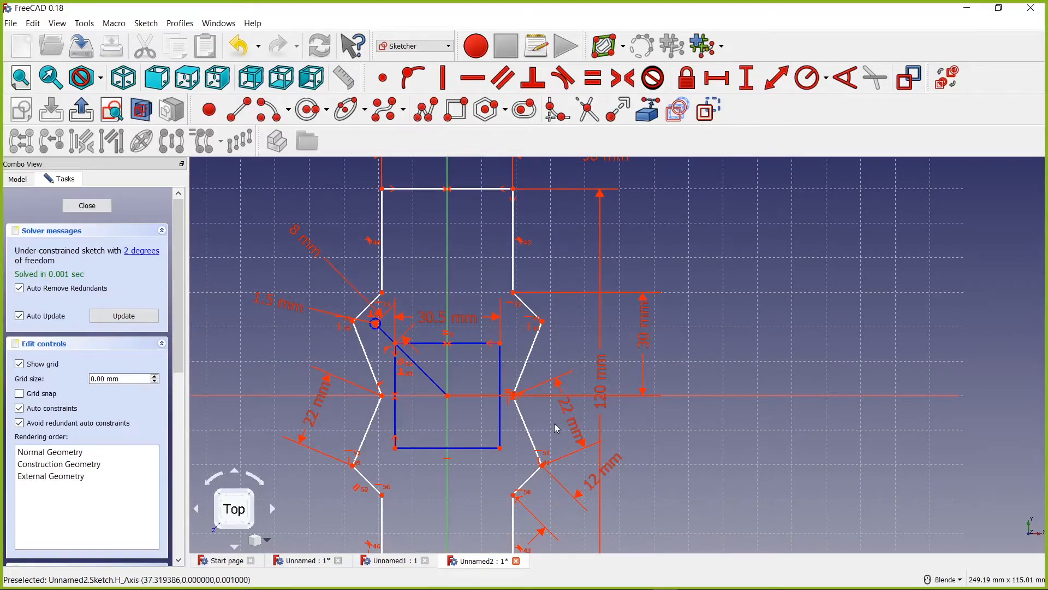
{"action": "left_click", "coordinate": [147, 254]}
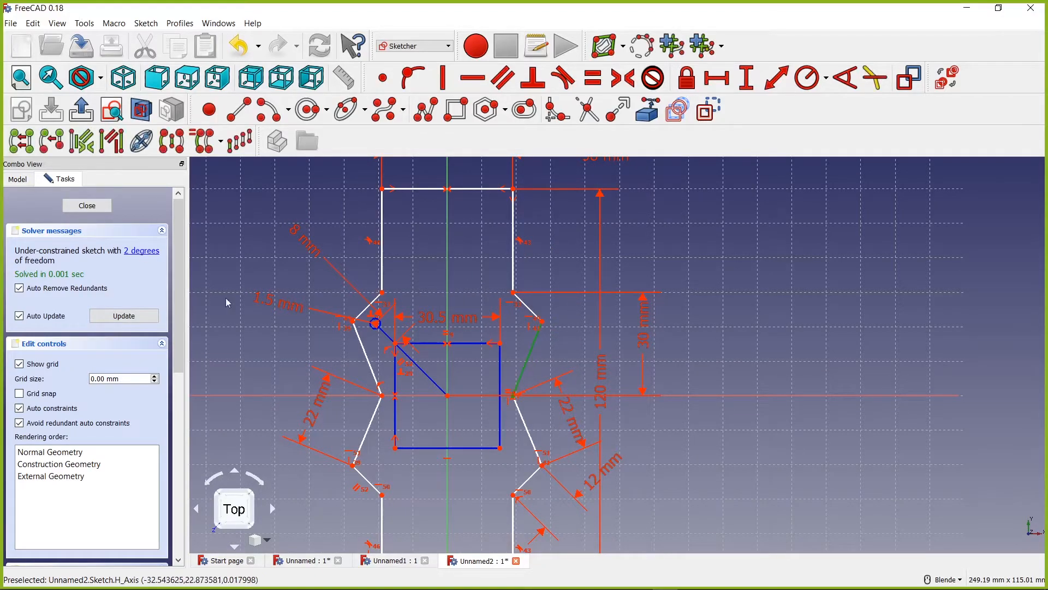
{"action": "scroll", "coordinate": [509, 394], "scroll_direction": "up", "scroll_amount": 4}
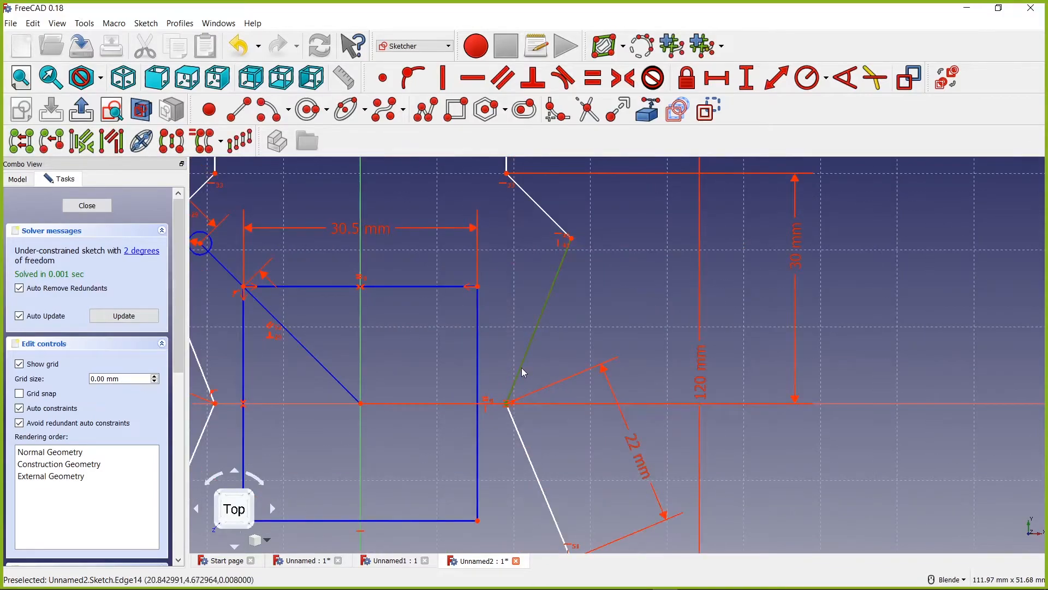
{"action": "left_click_drag", "start_coordinate": [555, 379], "coordinate": [573, 322]}
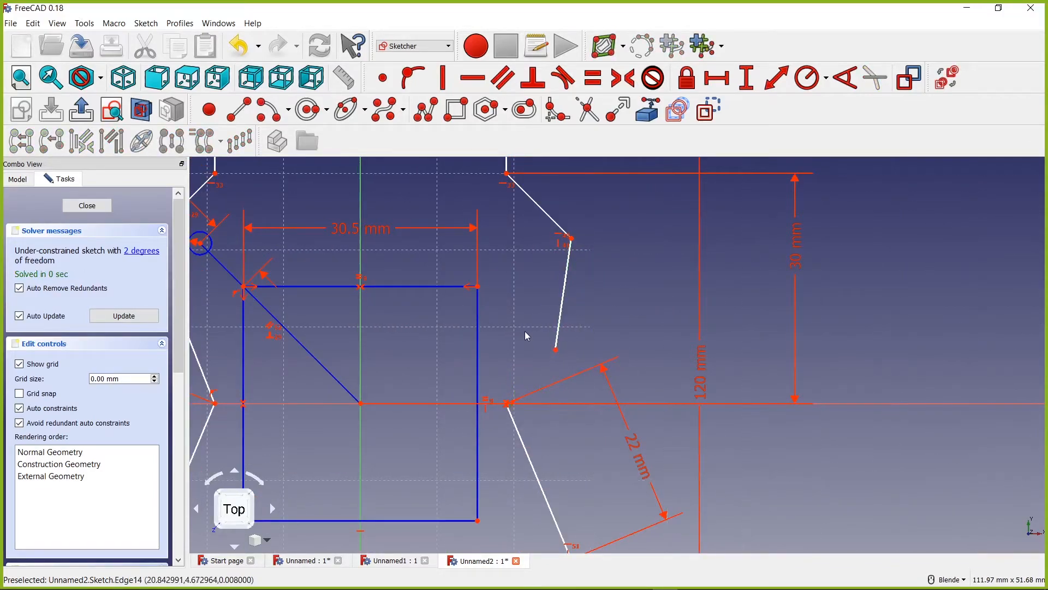
{"action": "left_click", "coordinate": [556, 350]}
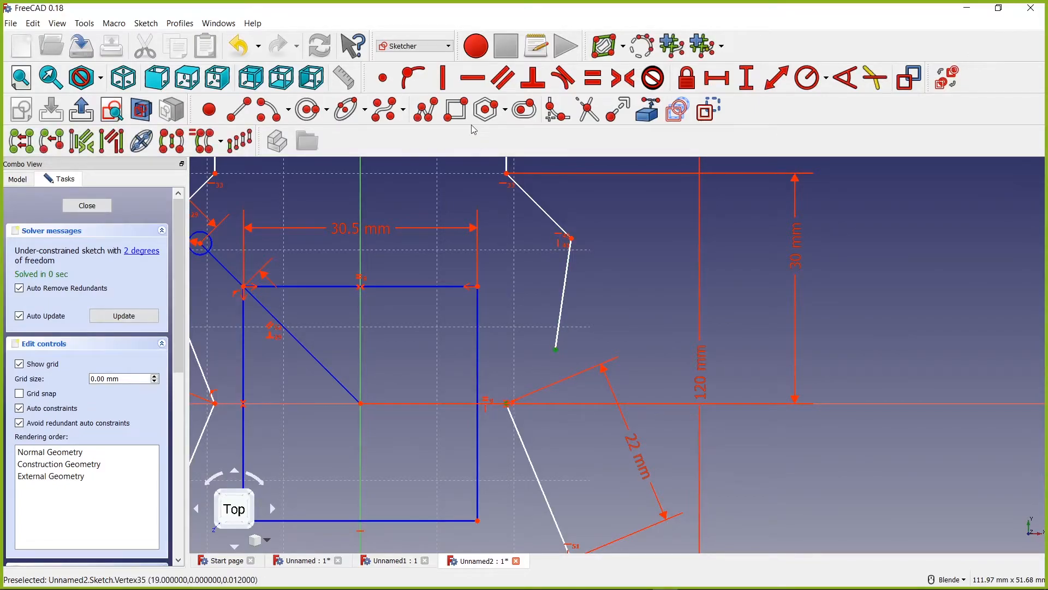
{"action": "left_click", "coordinate": [386, 84]}
{"action": "scroll", "coordinate": [372, 429], "scroll_direction": "down", "scroll_amount": 5}
{"action": "scroll", "coordinate": [331, 488], "scroll_direction": "up", "scroll_amount": 5}
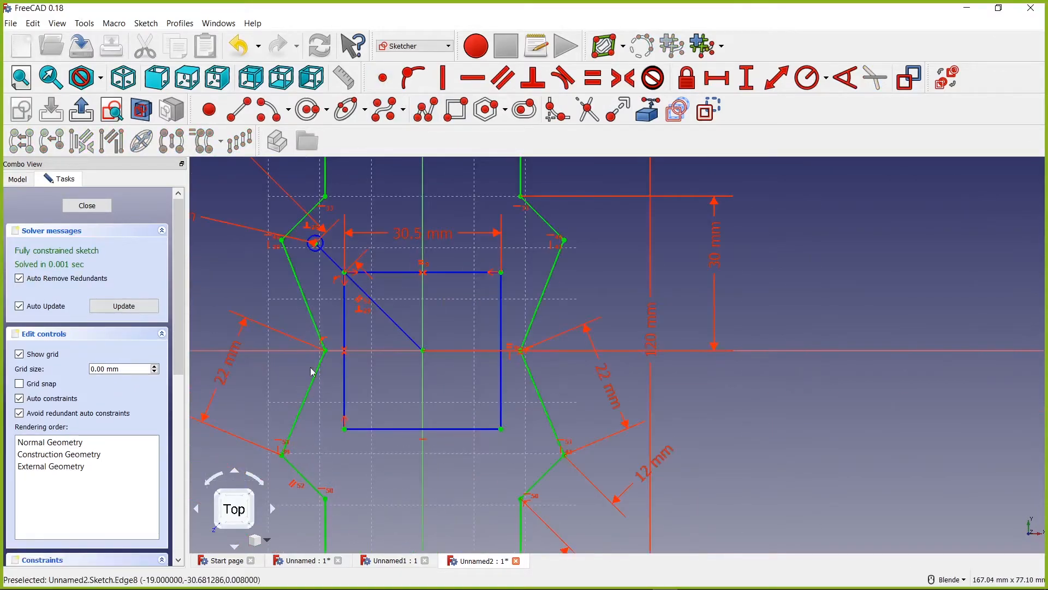
- Finish editing the base plate sketch and return to the solid model
{"action": "right_click", "coordinate": [366, 311]}
{"action": "key", "text": "Escape"}
{"action": "scroll", "coordinate": [523, 339], "scroll_direction": "down", "scroll_amount": 5}
{"action": "scroll", "coordinate": [534, 276], "scroll_direction": "up", "scroll_amount": 2}
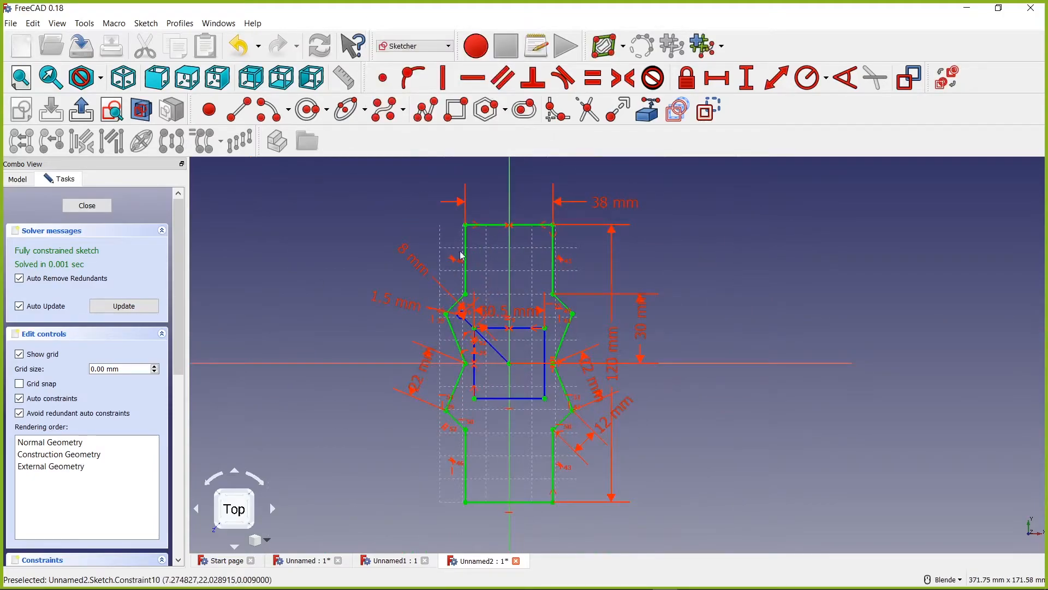
{"action": "left_click", "coordinate": [87, 206]}
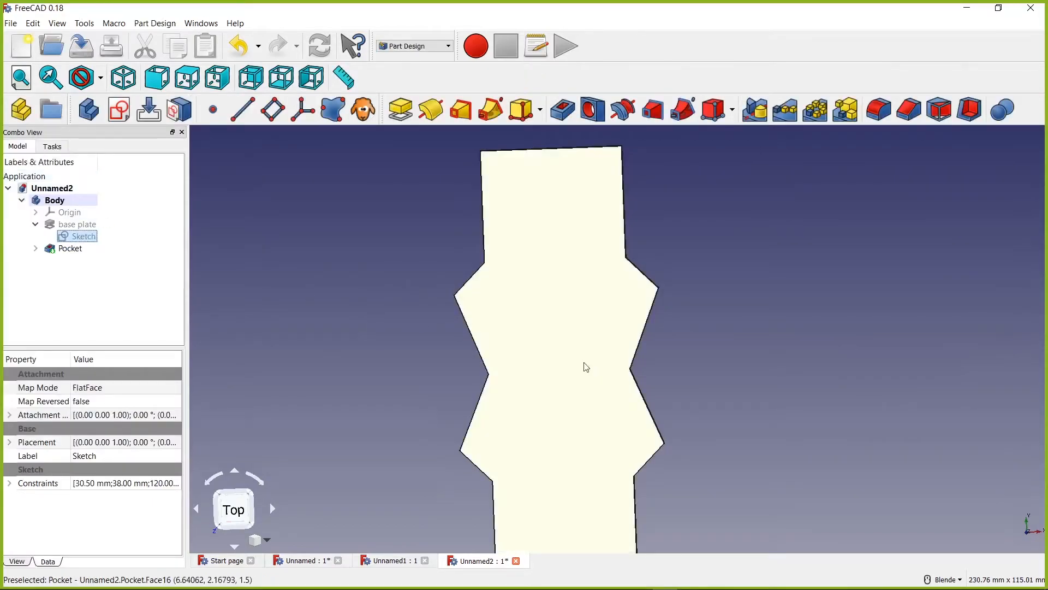
- Examine the updated base plate solid from several angles and select the sketch Sketch001 under the Pocket feature
{"action": "mouse_move", "coordinate": [543, 344]}
{"action": "middle_mouse_down"}
{"action": "mouse_move", "coordinate": [569, 306]}
{"action": "mouse_move", "coordinate": [597, 313]}
{"action": "mouse_move", "coordinate": [535, 326]}
{"action": "middle_mouse_up"}
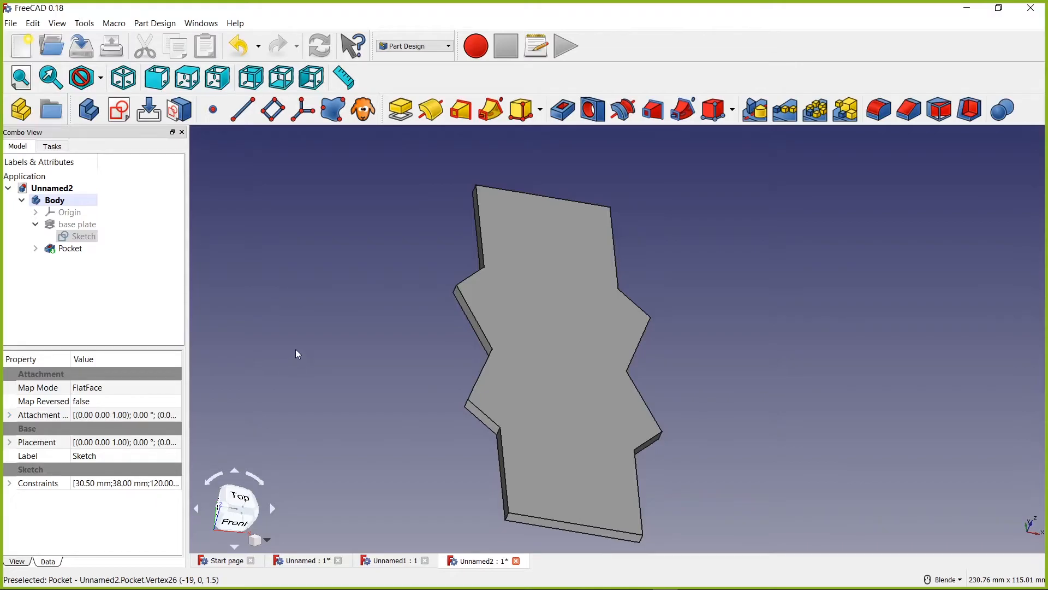
{"action": "left_click", "coordinate": [36, 248]}
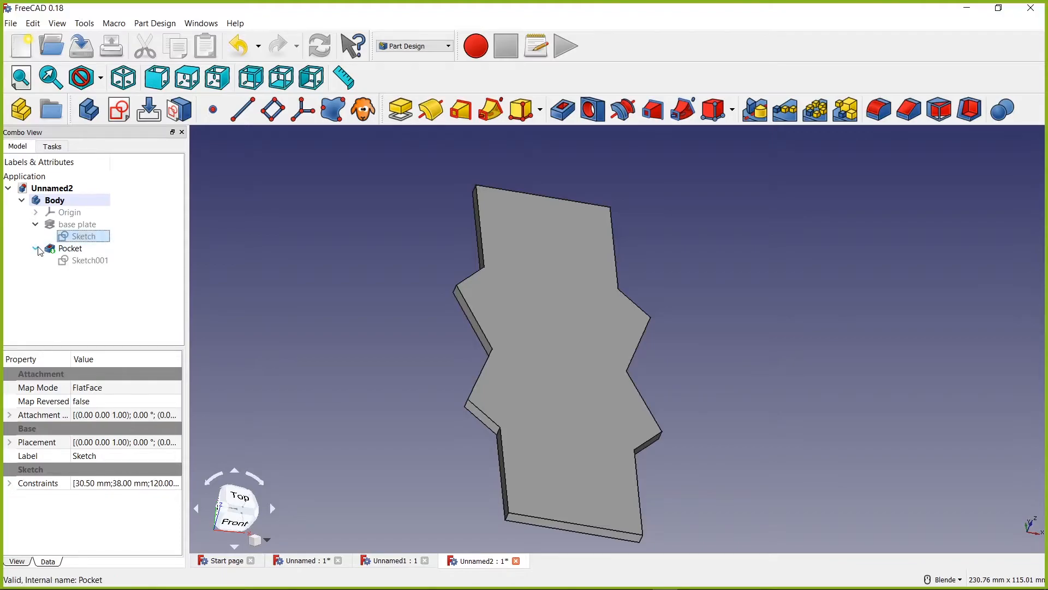
{"action": "left_click", "coordinate": [63, 263]}
{"action": "middle_click_drag", "start_coordinate": [524, 328], "coordinate": [579, 310]}
{"action": "key", "text": "2"}
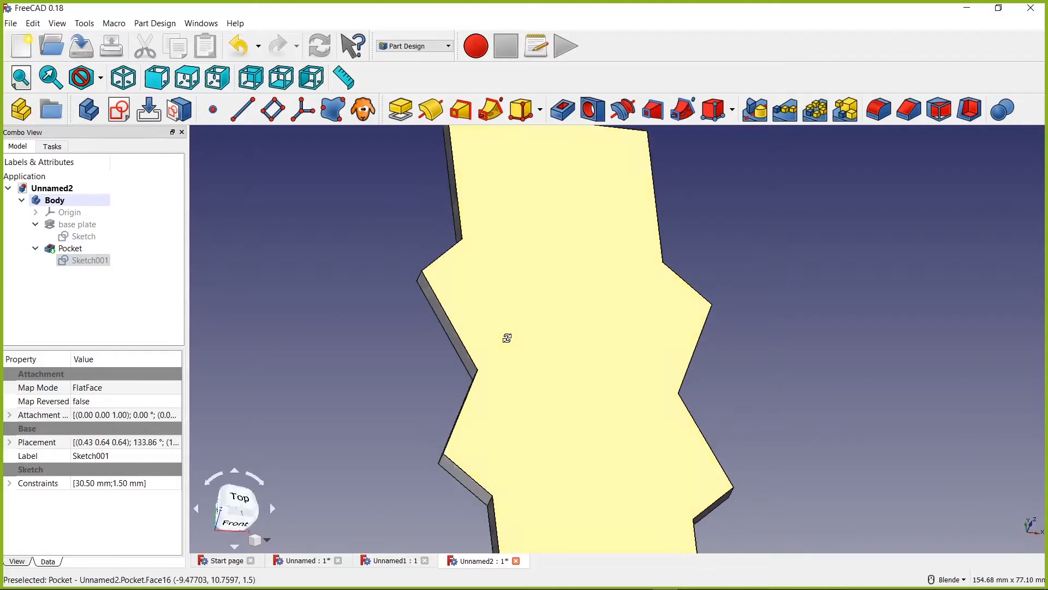
{"action": "scroll", "coordinate": [571, 371], "scroll_direction": "down", "scroll_amount": 5}
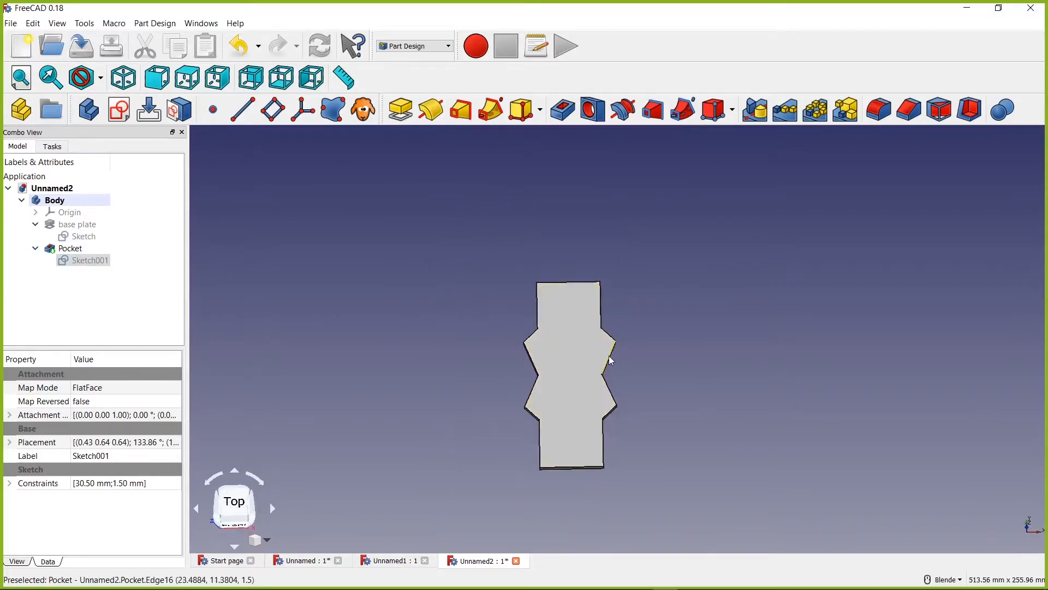
{"action": "scroll", "coordinate": [533, 355], "scroll_direction": "up", "scroll_amount": 5}
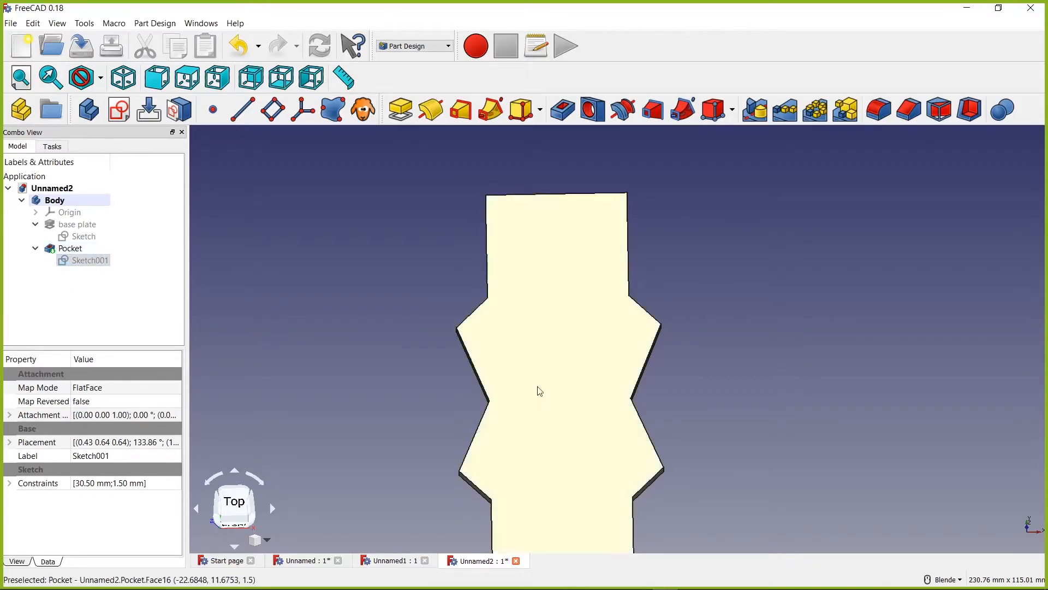
- Open Sketch001 for editing, examine how its plane lies relative to the base plate, and close it
{"action": "right_click", "coordinate": [63, 260]}
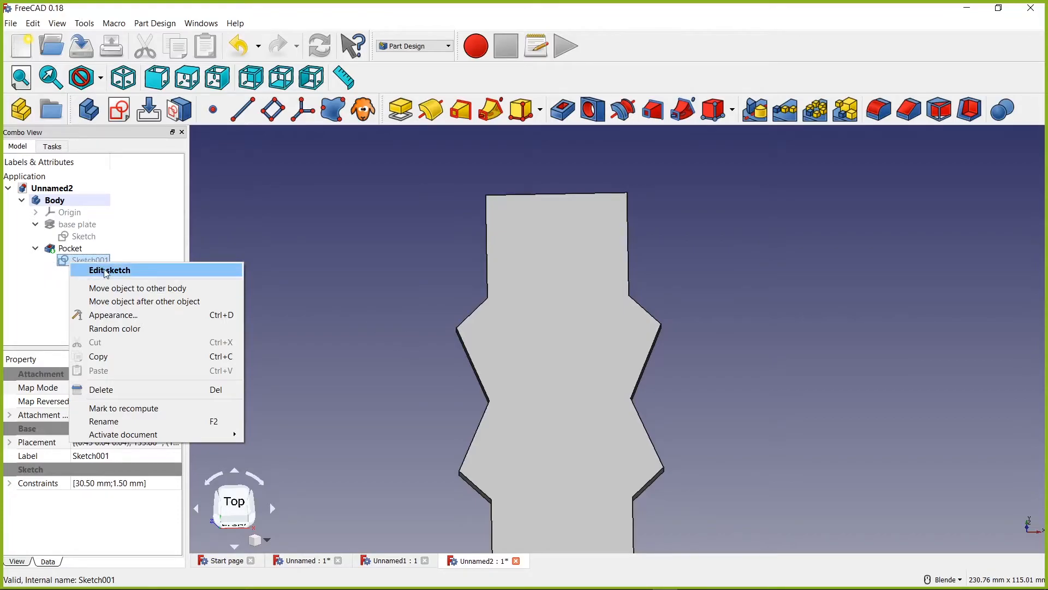
{"action": "left_click", "coordinate": [50, 289]}
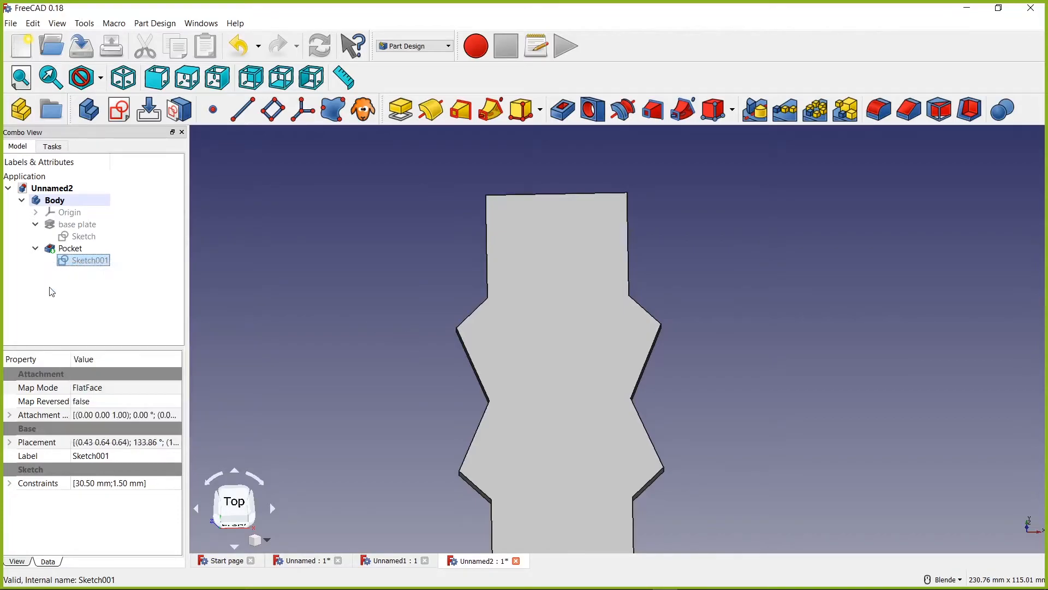
{"action": "right_click", "coordinate": [77, 267]}
{"action": "left_click", "coordinate": [100, 269]}
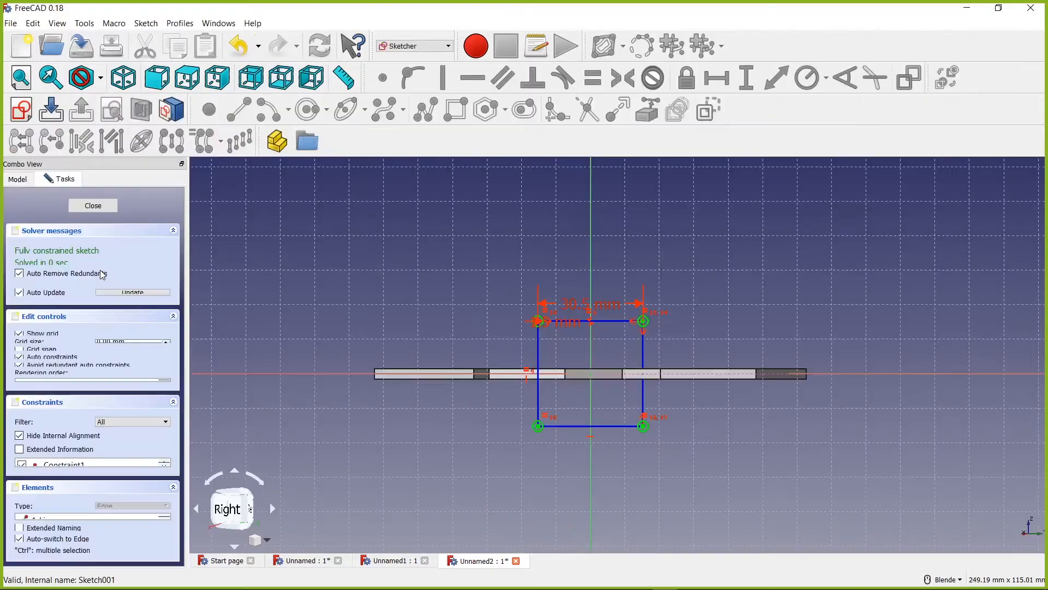
{"action": "mouse_move", "coordinate": [684, 290]}
{"action": "middle_mouse_down"}
{"action": "mouse_move", "coordinate": [603, 368]}
{"action": "mouse_move", "coordinate": [631, 312]}
{"action": "mouse_move", "coordinate": [675, 303]}
{"action": "mouse_move", "coordinate": [676, 342]}
{"action": "mouse_move", "coordinate": [682, 327]}
{"action": "mouse_move", "coordinate": [637, 354]}
{"action": "middle_mouse_up"}
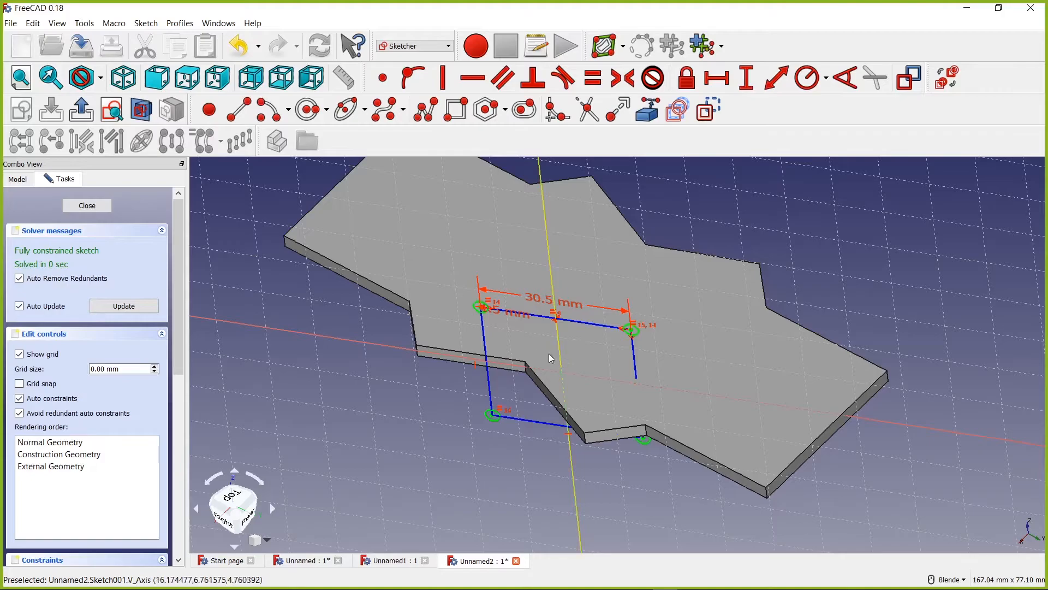
{"action": "scroll", "coordinate": [575, 330], "scroll_direction": "down", "scroll_amount": 2}
{"action": "scroll", "coordinate": [595, 257], "scroll_direction": "up", "scroll_amount": 2}
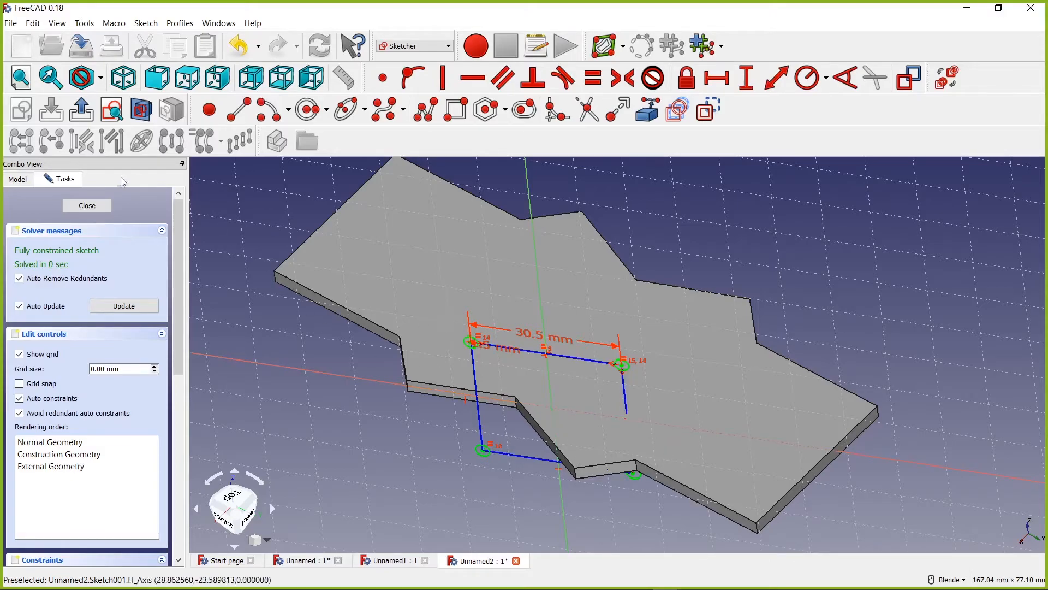
{"action": "left_click", "coordinate": [87, 206]}
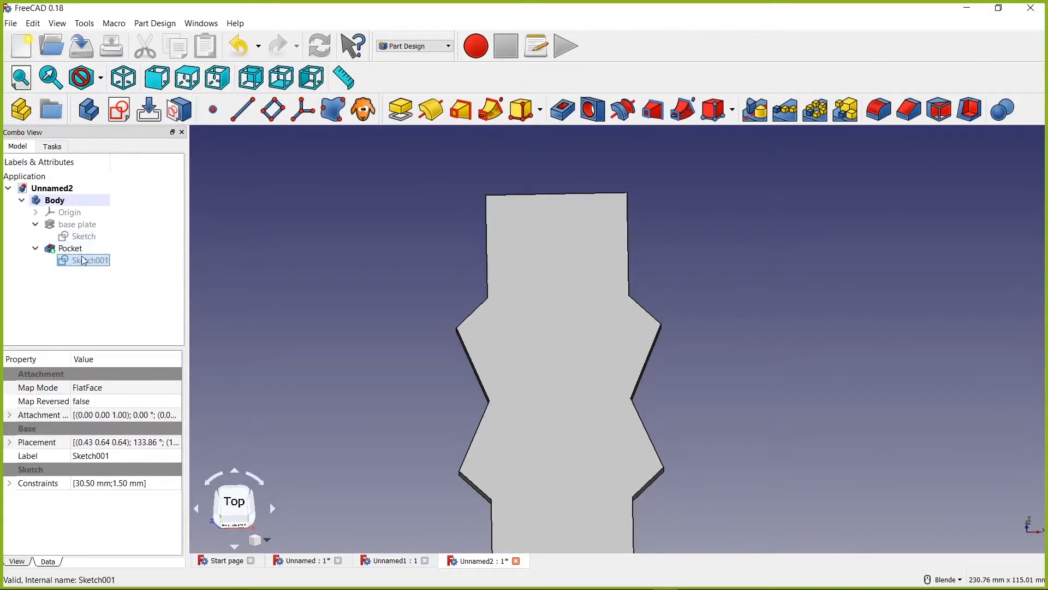
- Try to remap the pocket's Sketch001 using the ObjectXY attachment mode
{"action": "left_click", "coordinate": [176, 113]}
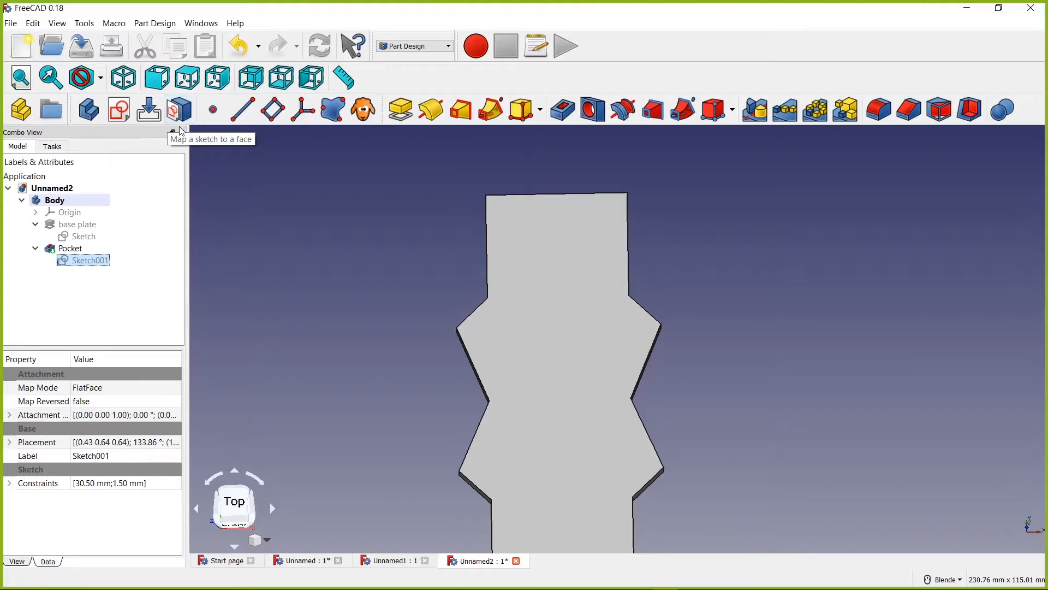
{"action": "left_click", "coordinate": [182, 108]}
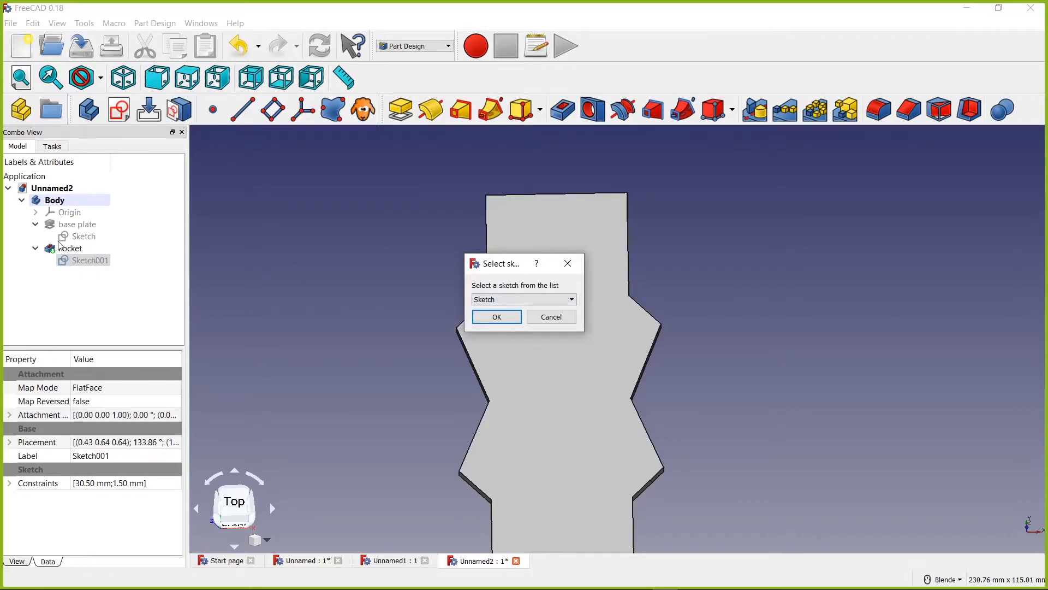
{"action": "left_click", "coordinate": [564, 301]}
{"action": "left_click", "coordinate": [498, 318]}
{"action": "left_click", "coordinate": [497, 317]}
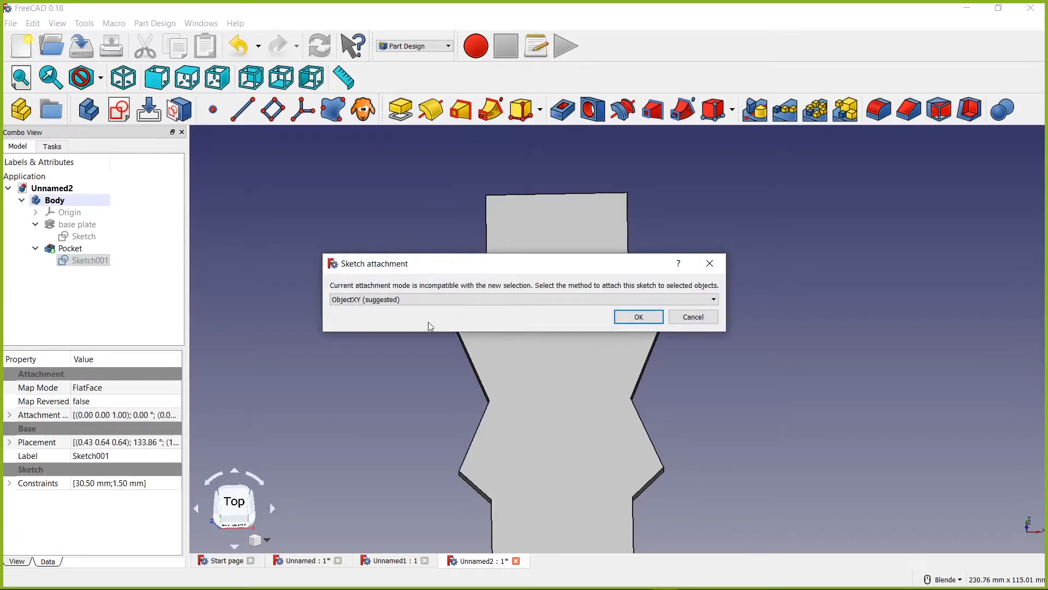
{"action": "left_click", "coordinate": [477, 301]}
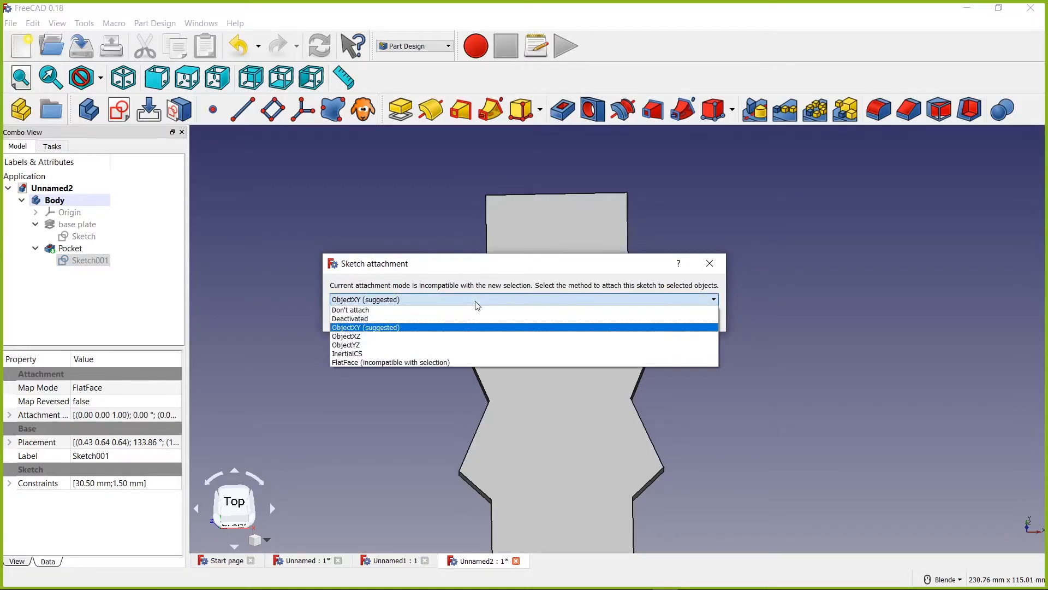
{"action": "left_click", "coordinate": [386, 327]}
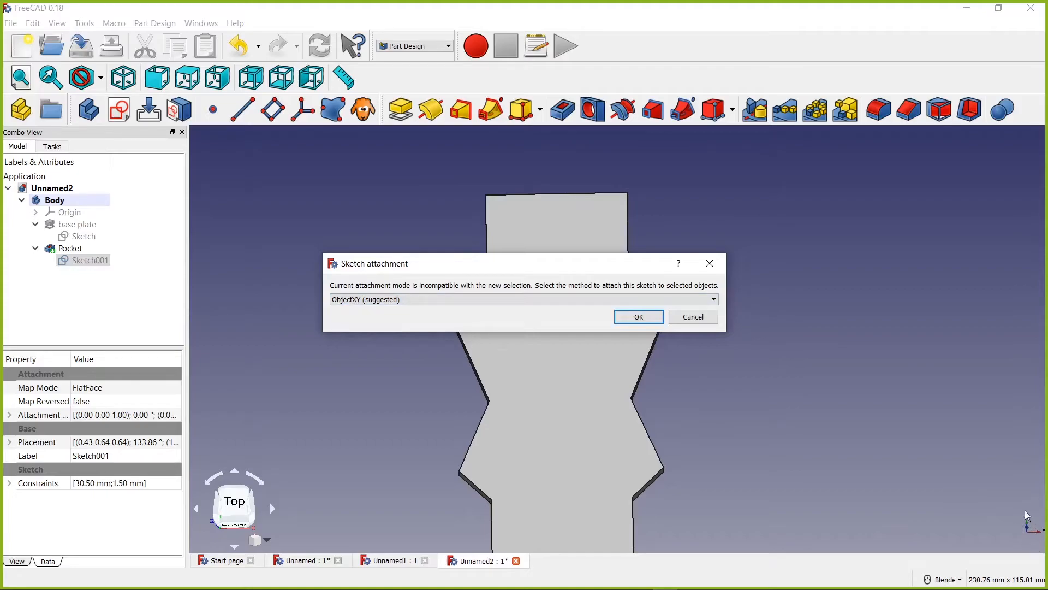
{"action": "left_click", "coordinate": [637, 318]}
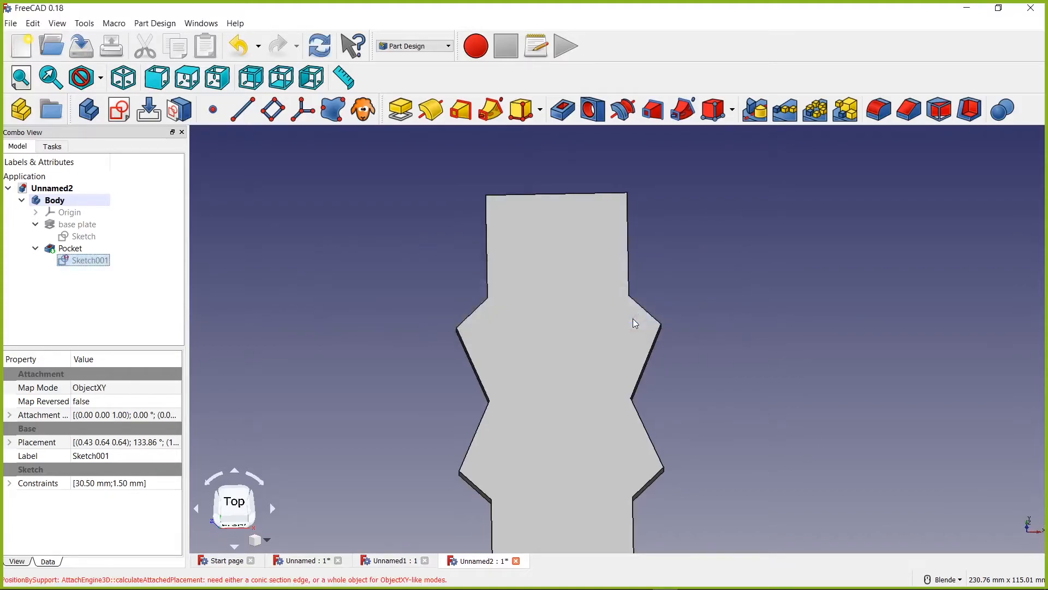
- Select the Pocket feature and recompute the document
{"action": "right_click", "coordinate": [60, 252]}
{"action": "left_click", "coordinate": [40, 267]}
{"action": "left_click", "coordinate": [59, 249]}
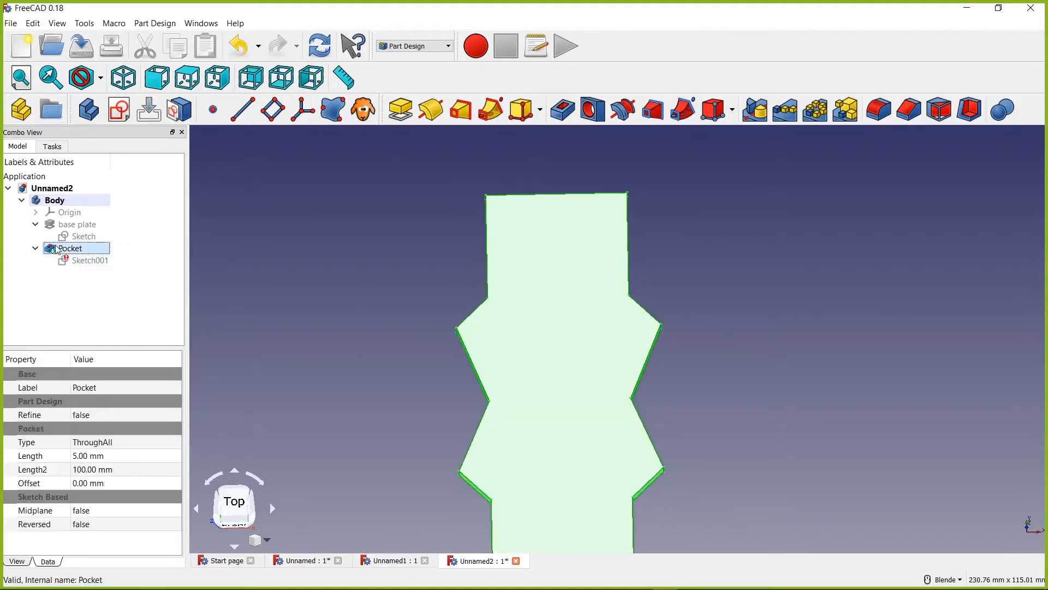
{"action": "left_click", "coordinate": [322, 47]}
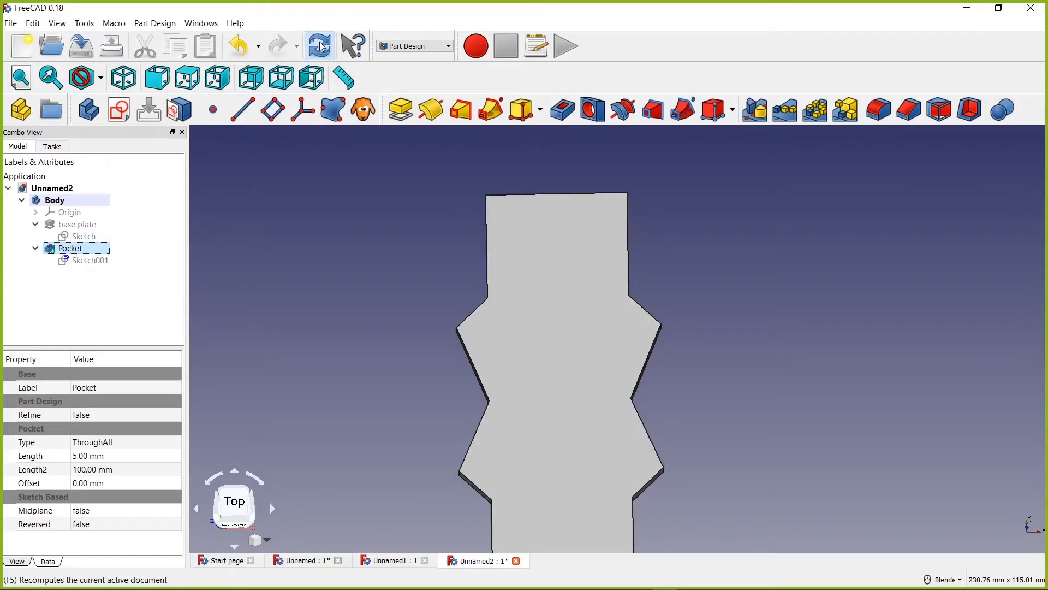
- Delete Sketch001 and the Pocket feature that depends on it
{"action": "left_click", "coordinate": [82, 261]}
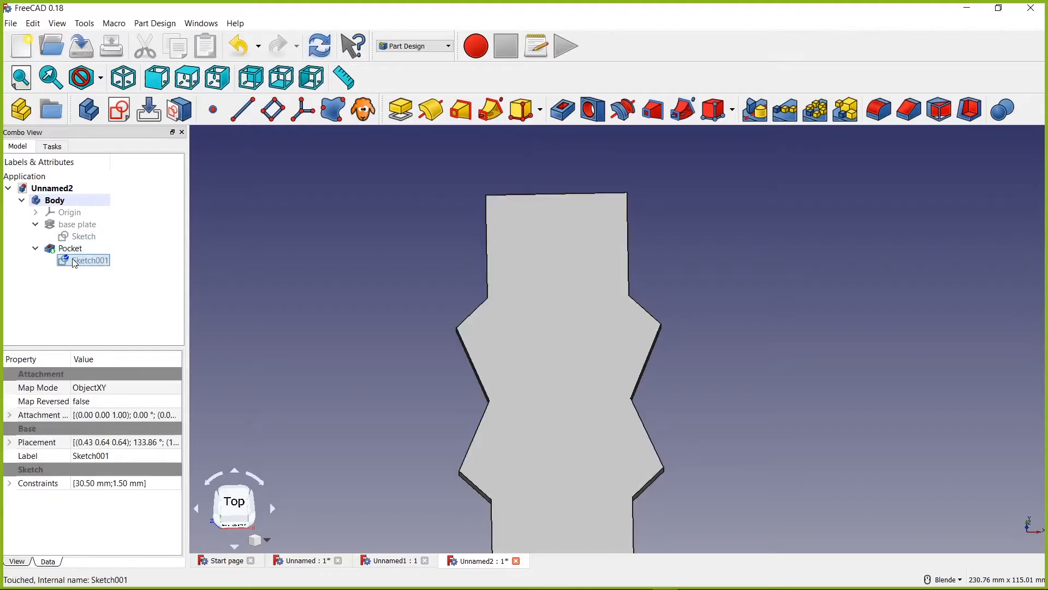
{"action": "right_click", "coordinate": [76, 264]}
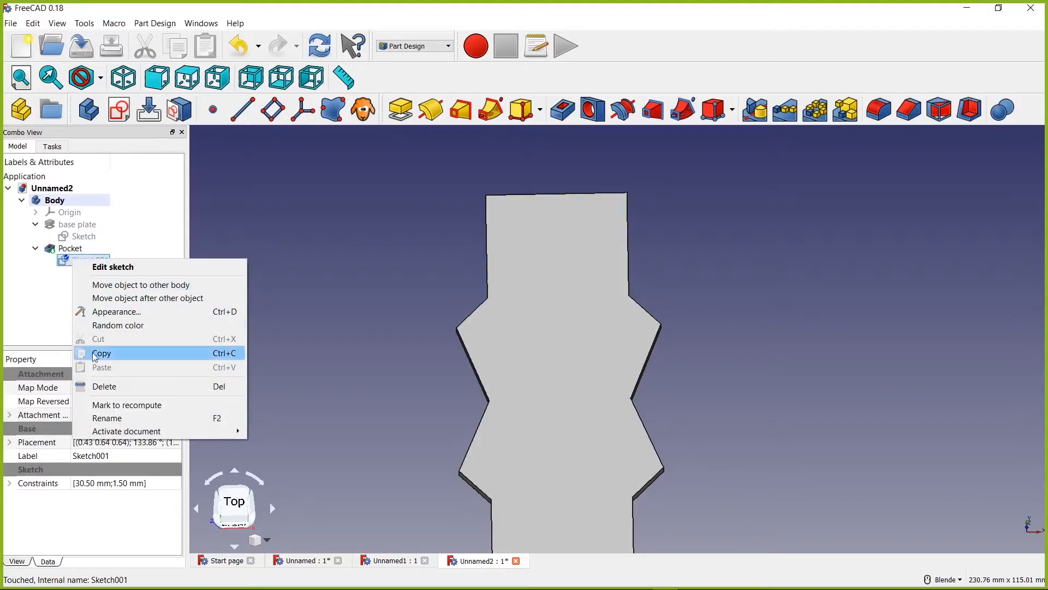
{"action": "left_click", "coordinate": [104, 386]}
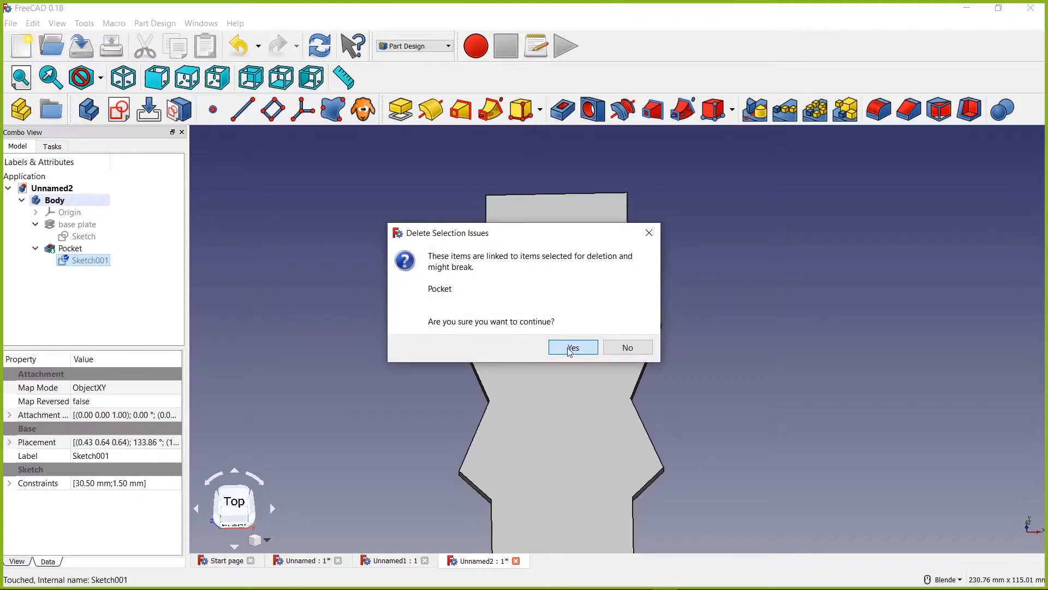
{"action": "left_click", "coordinate": [573, 347]}
{"action": "left_click", "coordinate": [62, 249]}
{"action": "right_click", "coordinate": [61, 251]}
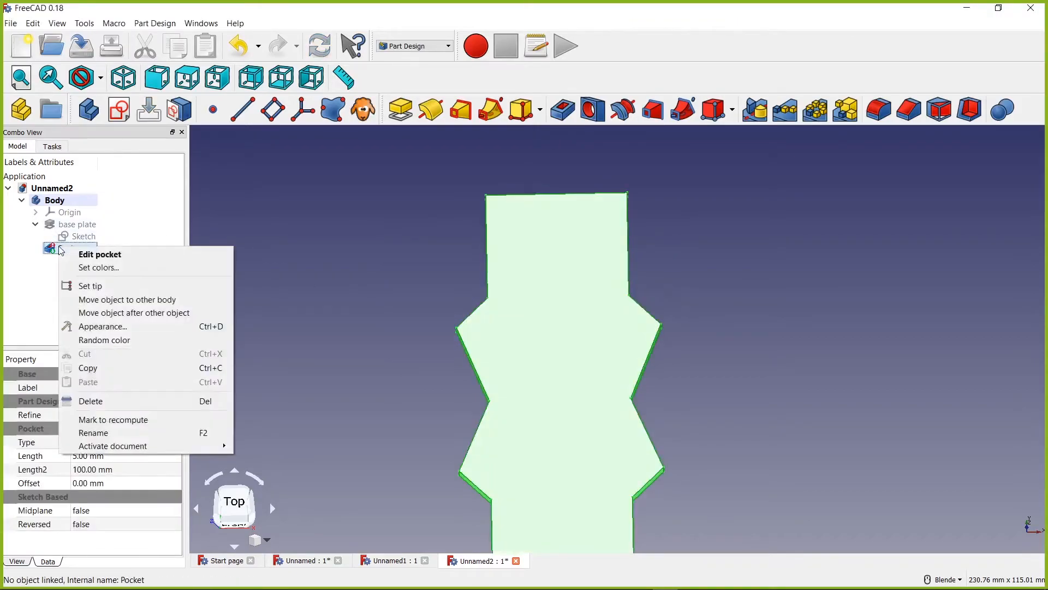
{"action": "left_click", "coordinate": [104, 400]}
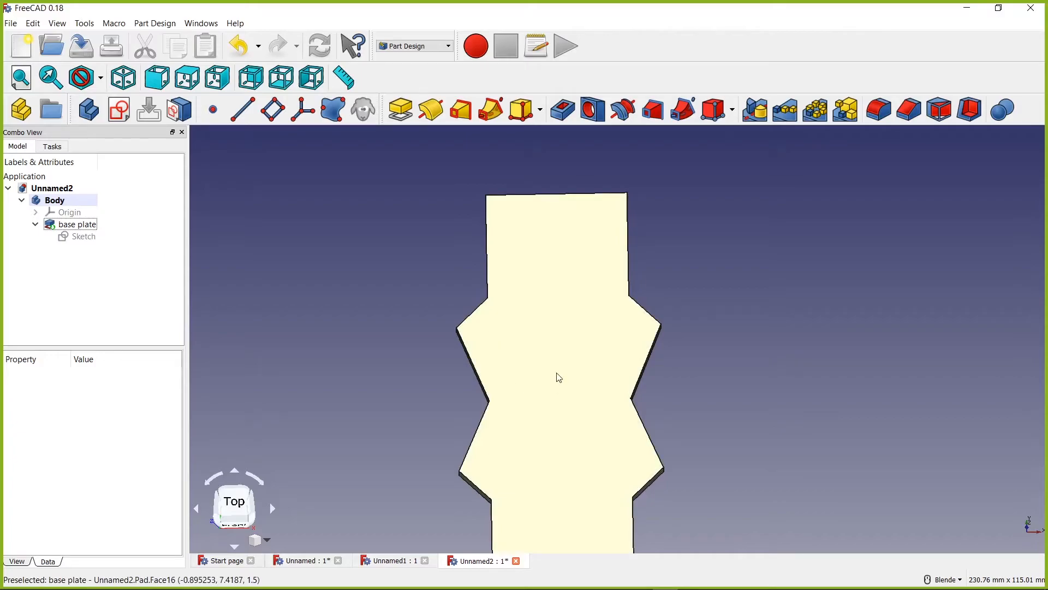
- Start a new sketch on the top face of the base plate
{"action": "scroll", "coordinate": [607, 415], "scroll_direction": "up", "scroll_amount": 2}
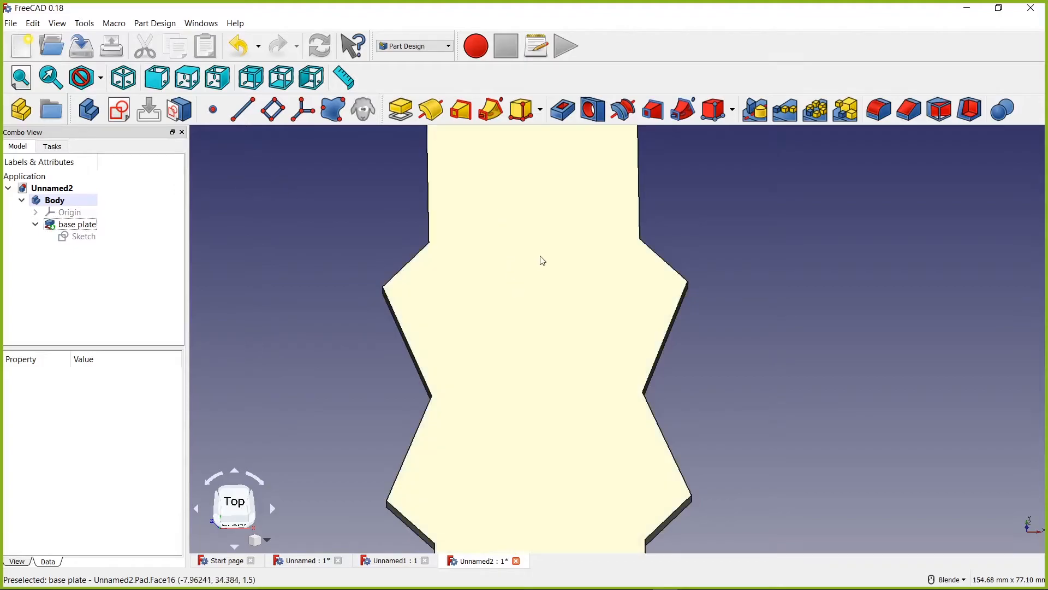
{"action": "left_click", "coordinate": [523, 294]}
{"action": "scroll", "coordinate": [523, 295], "scroll_direction": "down", "scroll_amount": 2}
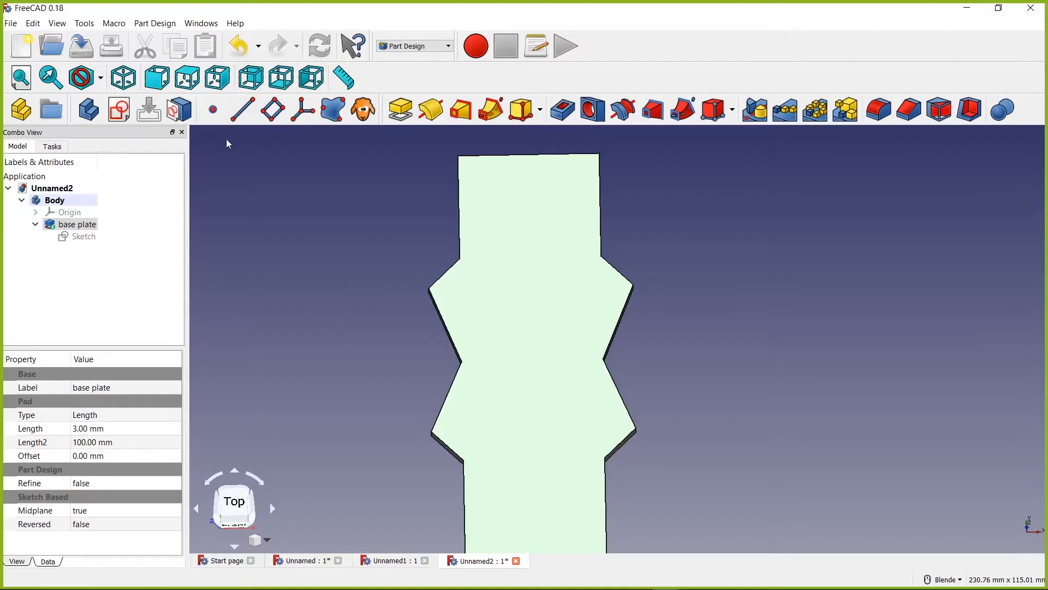
{"action": "left_click", "coordinate": [121, 111]}
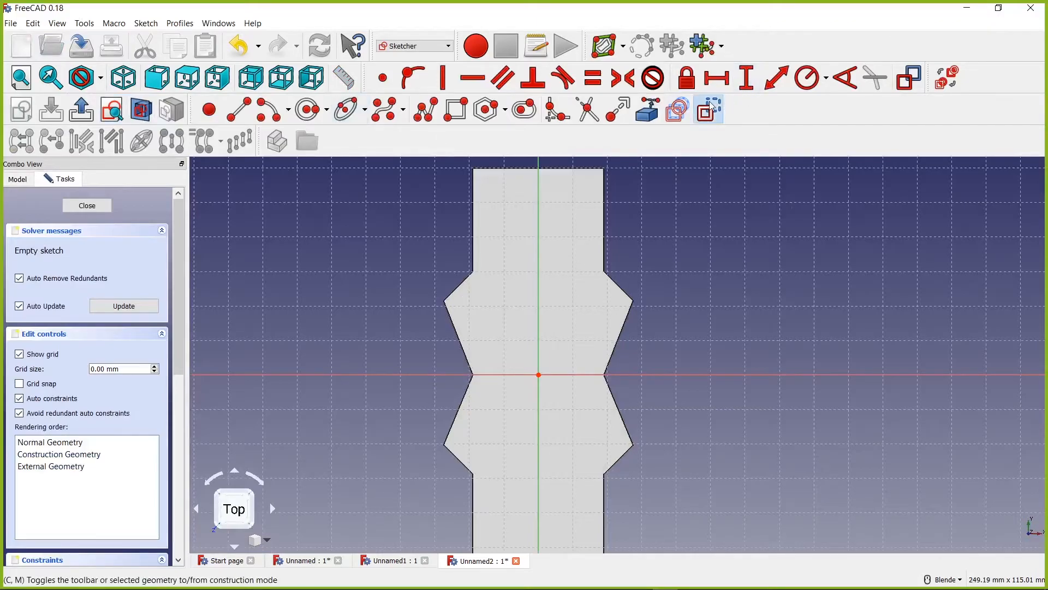
- Sketch a construction line from the origin toward the plate's upper-left corner, about 42° from the vertical axis
{"action": "left_click", "coordinate": [459, 111]}
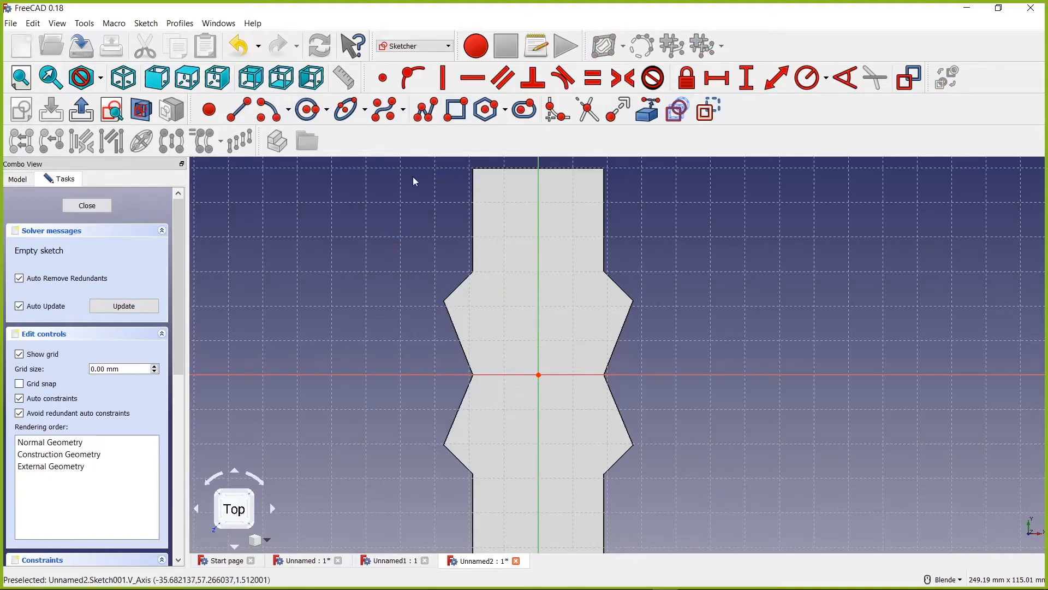
{"action": "key", "text": "Escape"}
{"action": "left_click", "coordinate": [238, 111]}
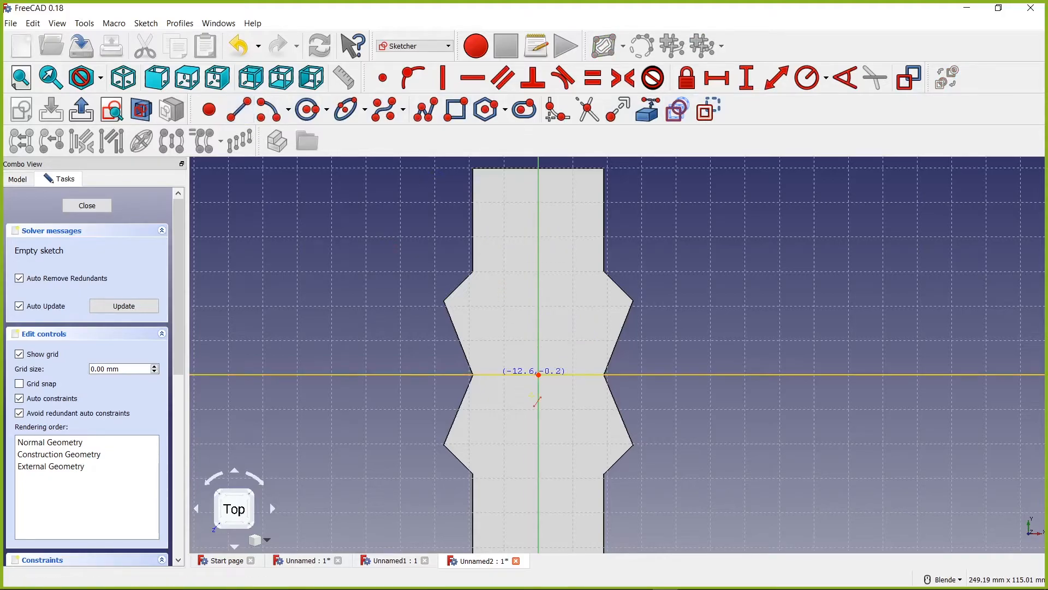
{"action": "scroll", "coordinate": [511, 350], "scroll_direction": "up", "scroll_amount": 5}
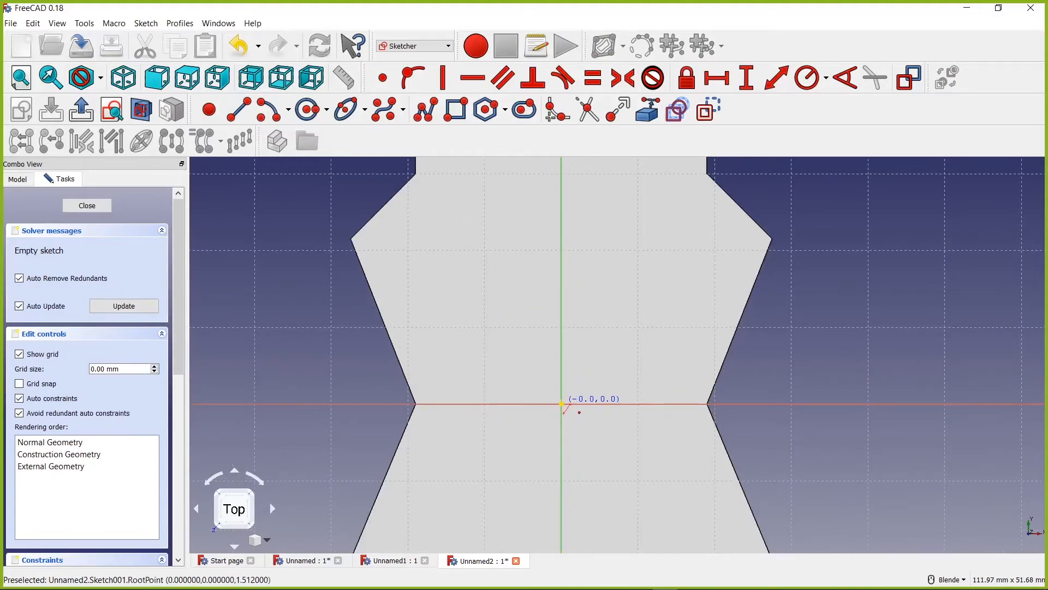
{"action": "left_click", "coordinate": [561, 404]}
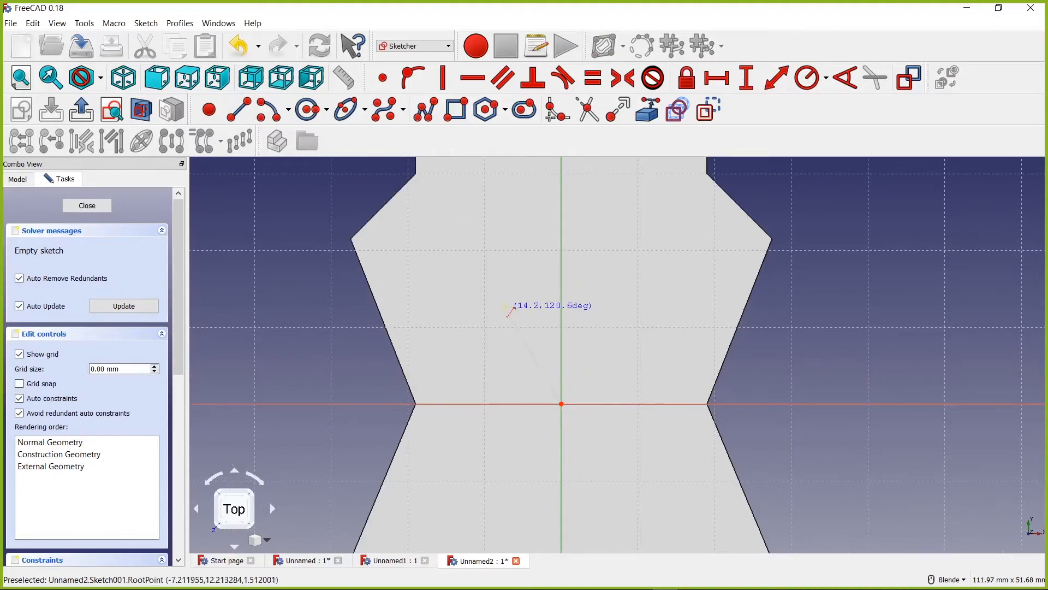
{"action": "left_click", "coordinate": [401, 226]}
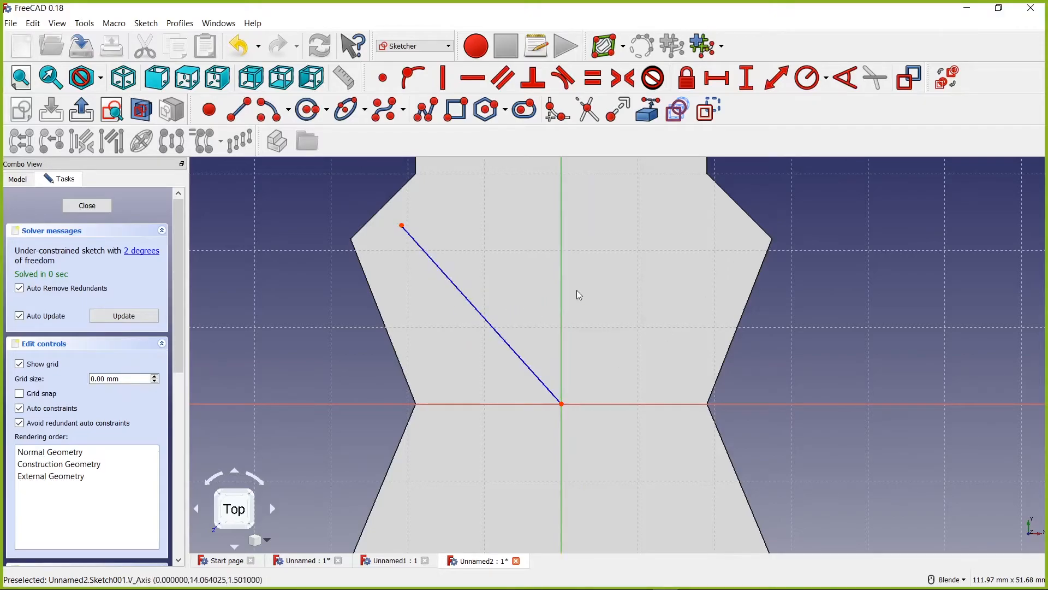
- Constrain the angle between the vertical axis and the construction line to 45°, and place its dimension farther from the origin
{"action": "left_click", "coordinate": [848, 79]}
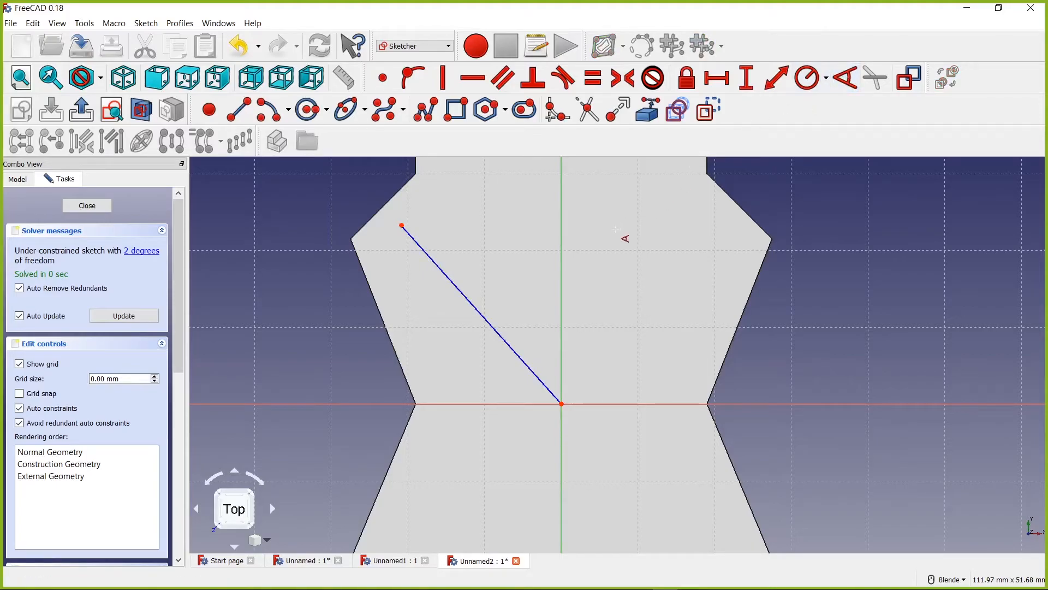
{"action": "left_click", "coordinate": [562, 268]}
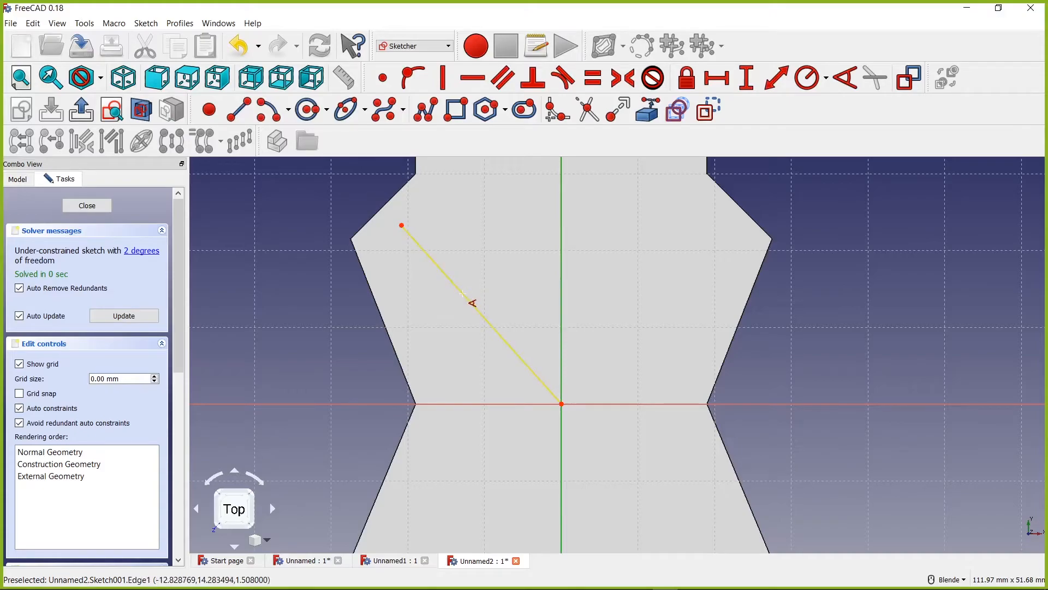
{"action": "left_click", "coordinate": [462, 294]}
{"action": "type", "text": "45"}
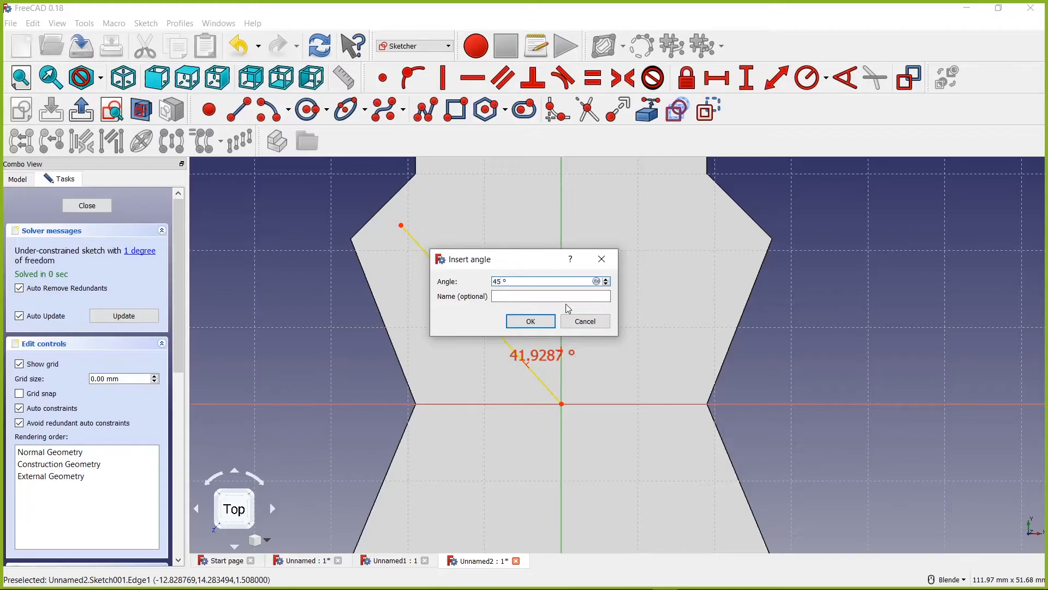
{"action": "key", "text": "Return"}
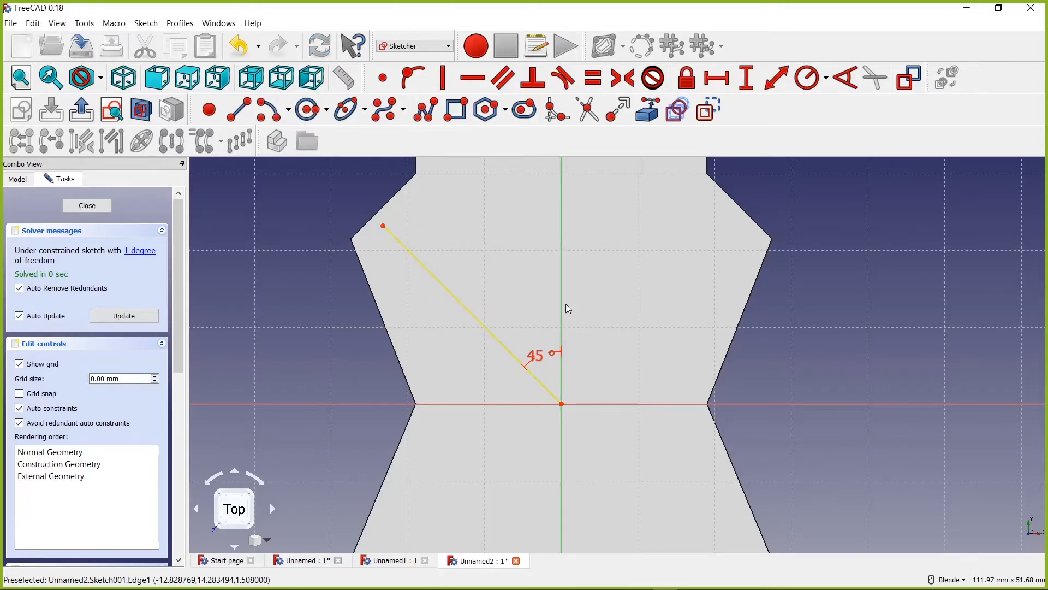
{"action": "left_click_drag", "start_coordinate": [542, 355], "coordinate": [519, 274]}
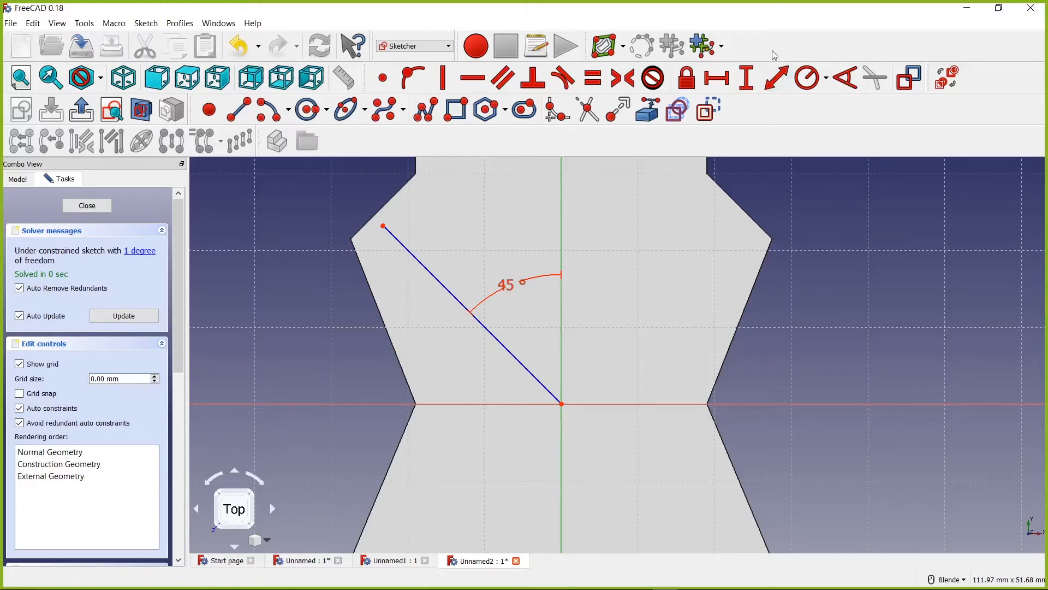
- Set the construction line's length with the expression sqrt(2*15.25^2)+8 mm
{"action": "left_click", "coordinate": [773, 86]}
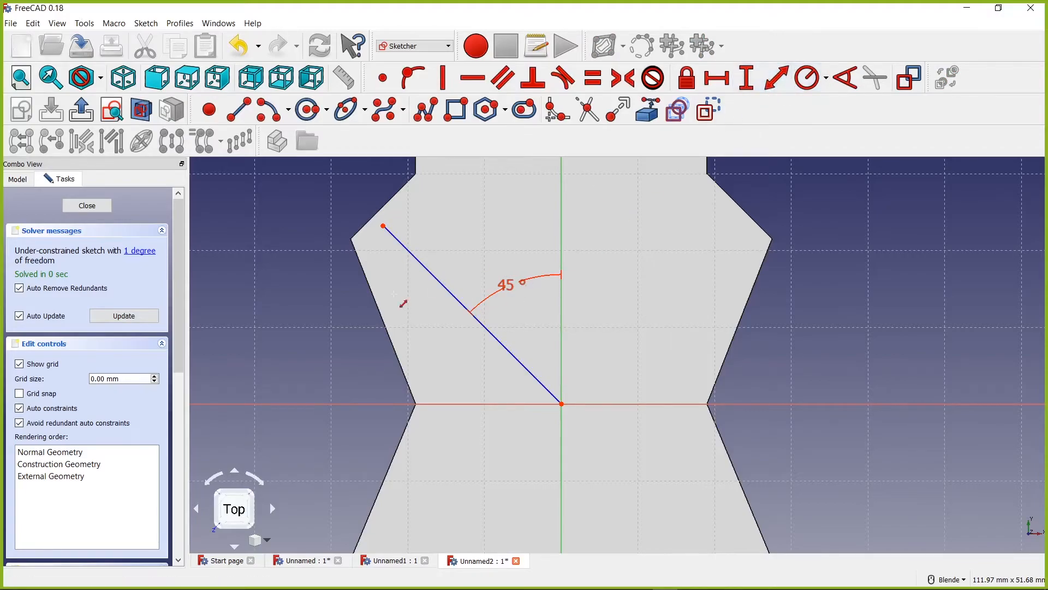
{"action": "left_click", "coordinate": [448, 293]}
{"action": "key", "text": "shift+d"}
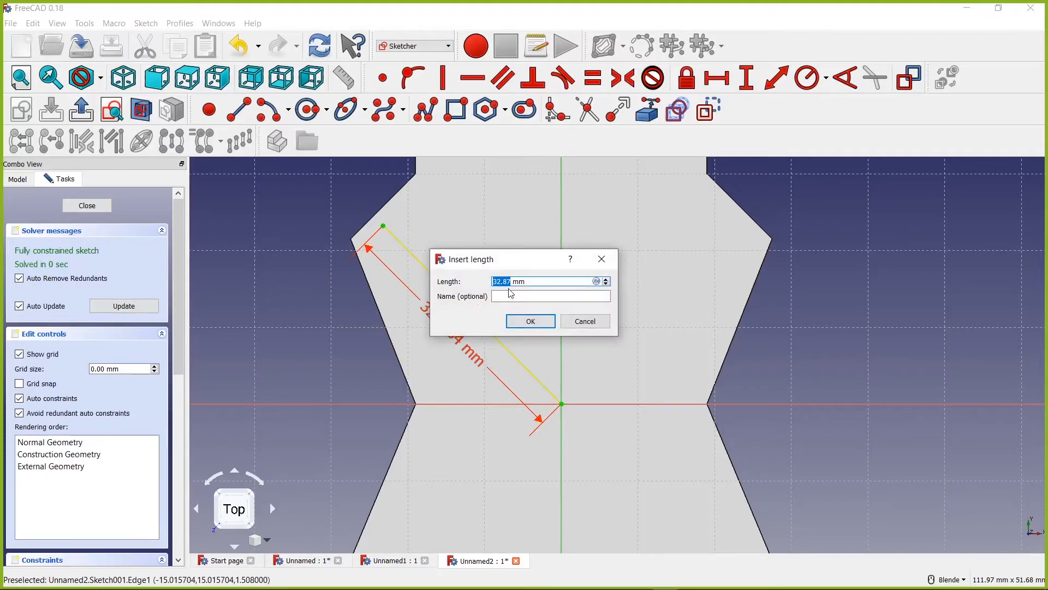
{"action": "key", "text": "BackSpace"}
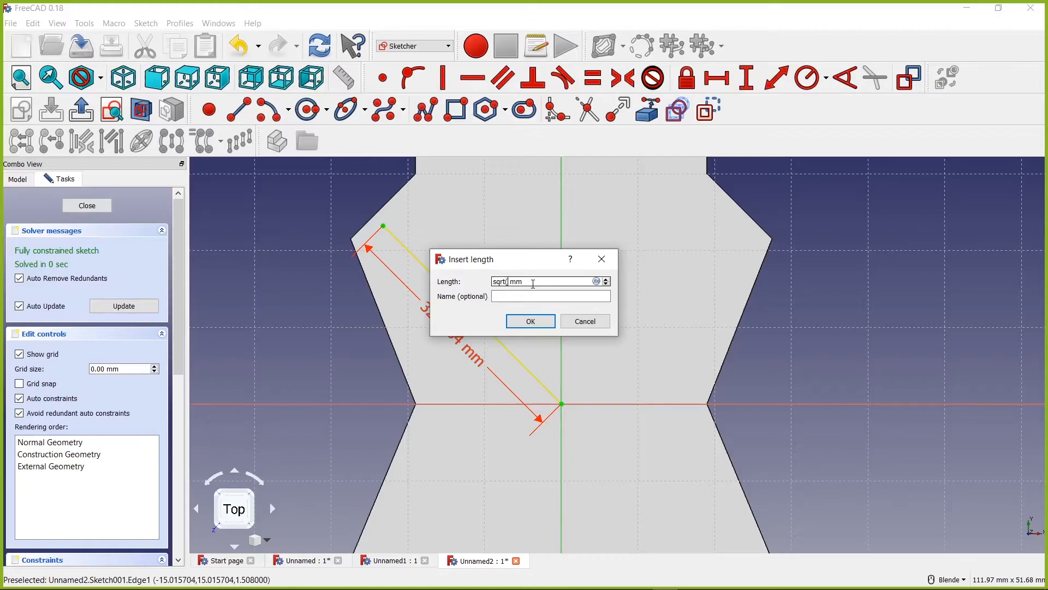
{"action": "type", "text": "15.25^2)+8"}
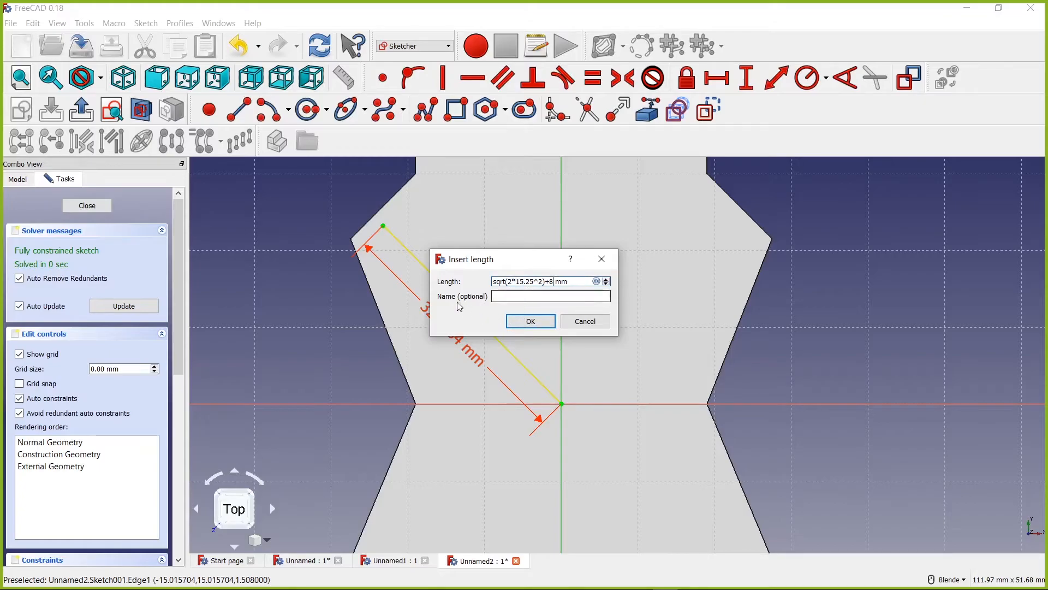
{"action": "left_click", "coordinate": [529, 322]}
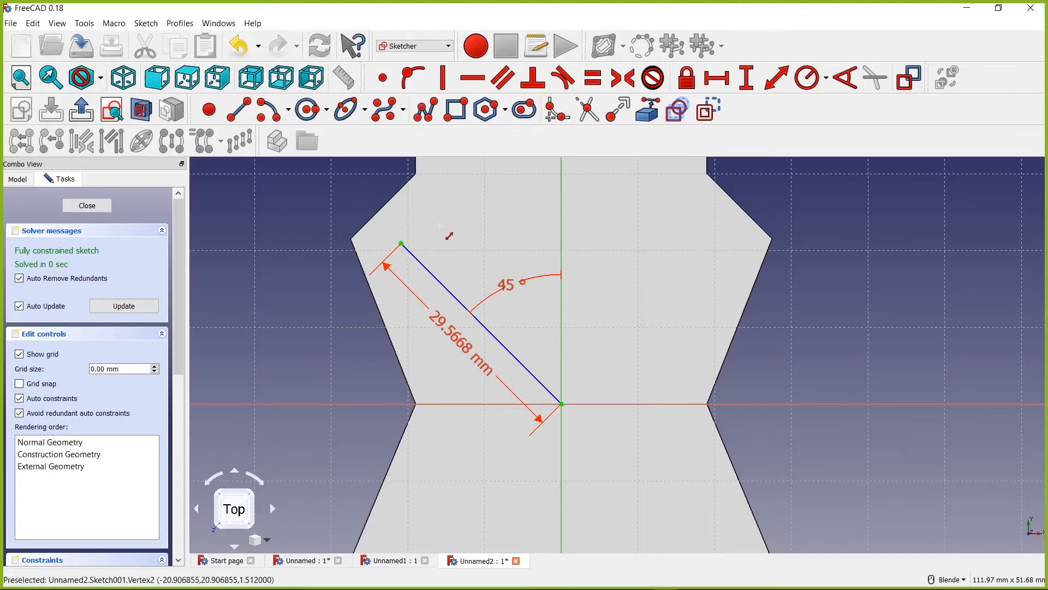
{"action": "key", "text": "Escape"}
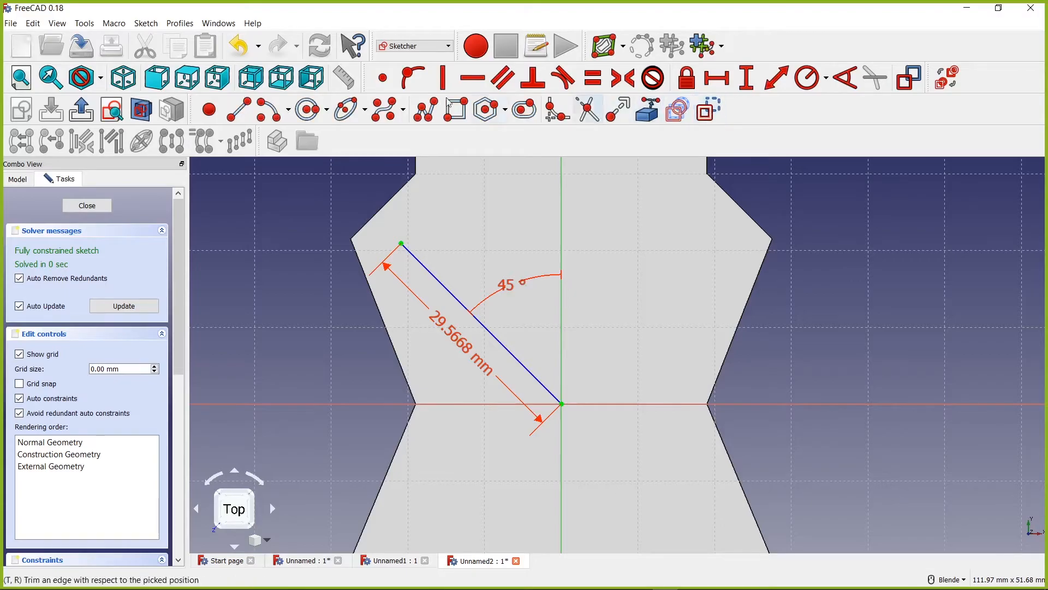
- Draw two small circles, one centered on the construction line's outer endpoint and one centered farther inward along the line
{"action": "left_click", "coordinate": [309, 111]}
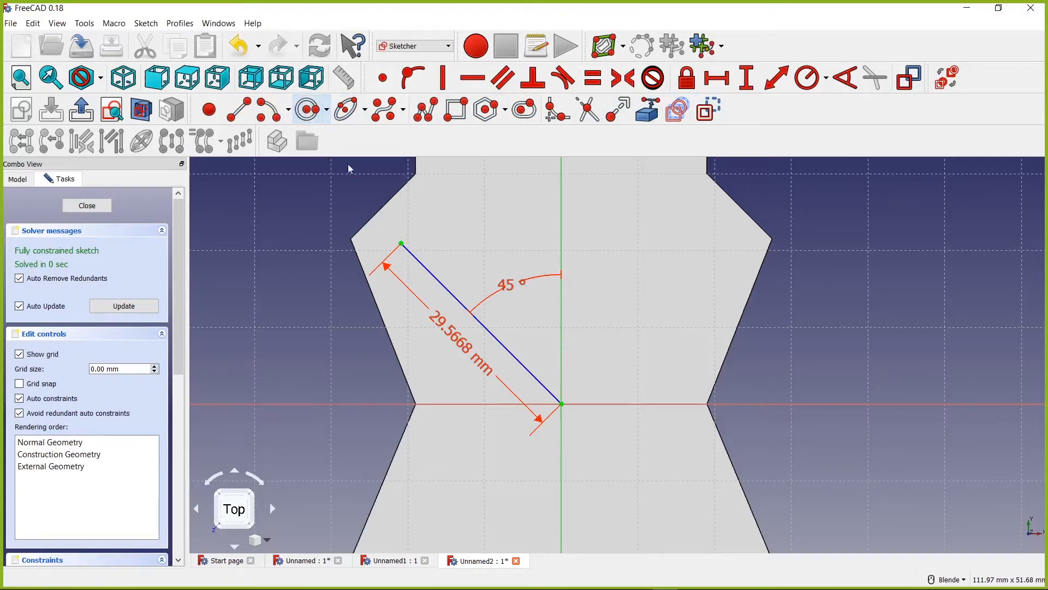
{"action": "left_click", "coordinate": [401, 243]}
{"action": "left_click", "coordinate": [418, 227]}
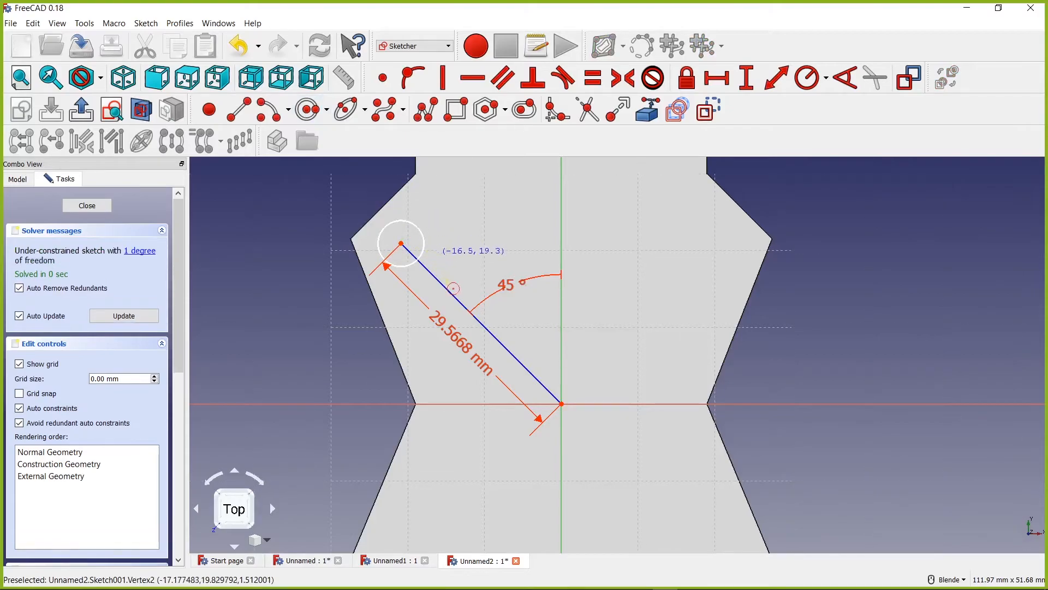
{"action": "left_click", "coordinate": [450, 292]}
{"action": "left_click", "coordinate": [464, 281]}
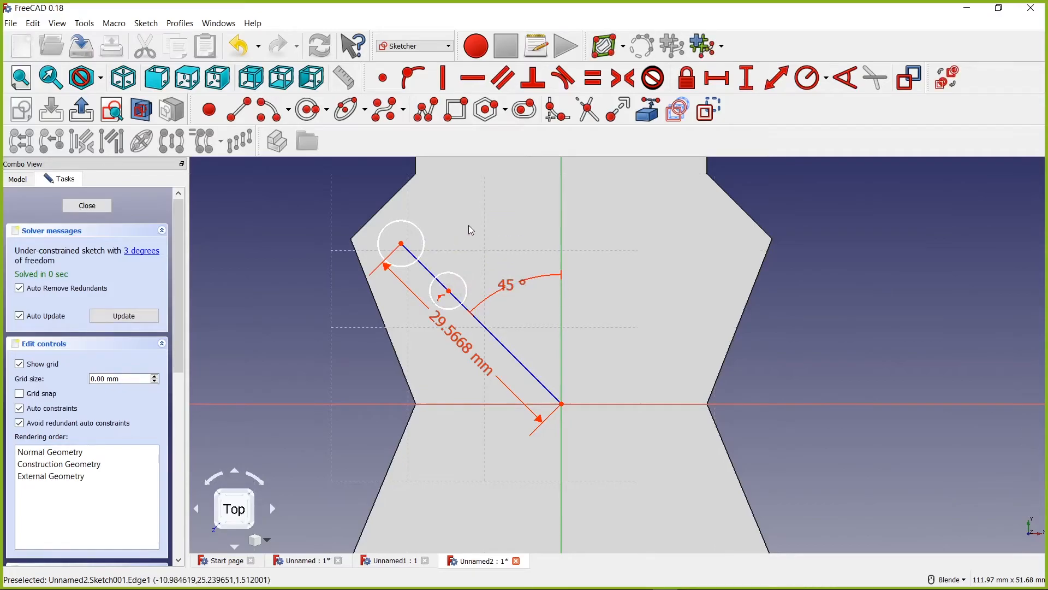
- Start a distance constraint from the center of the circle at the construction line's outer endpoint
{"action": "left_click", "coordinate": [776, 77]}
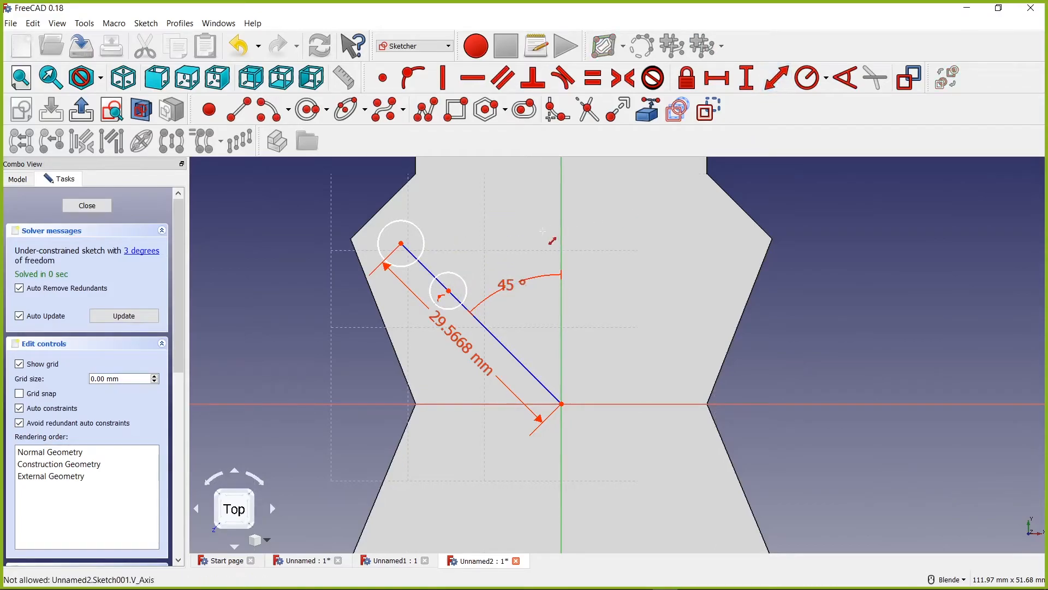
{"action": "left_click", "coordinate": [402, 244]}
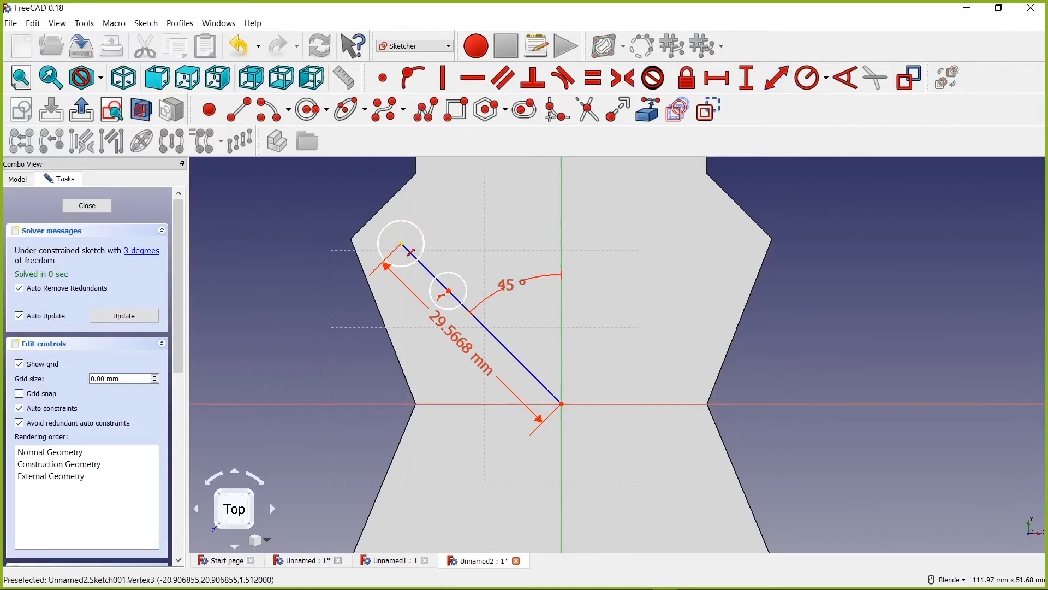
- Constrain the distance between the two circle centres to 8 mm and move the dimension label clear of the circles
{"action": "left_click", "coordinate": [448, 292]}
{"action": "type", "text": "8"}
{"action": "key", "text": "Return"}
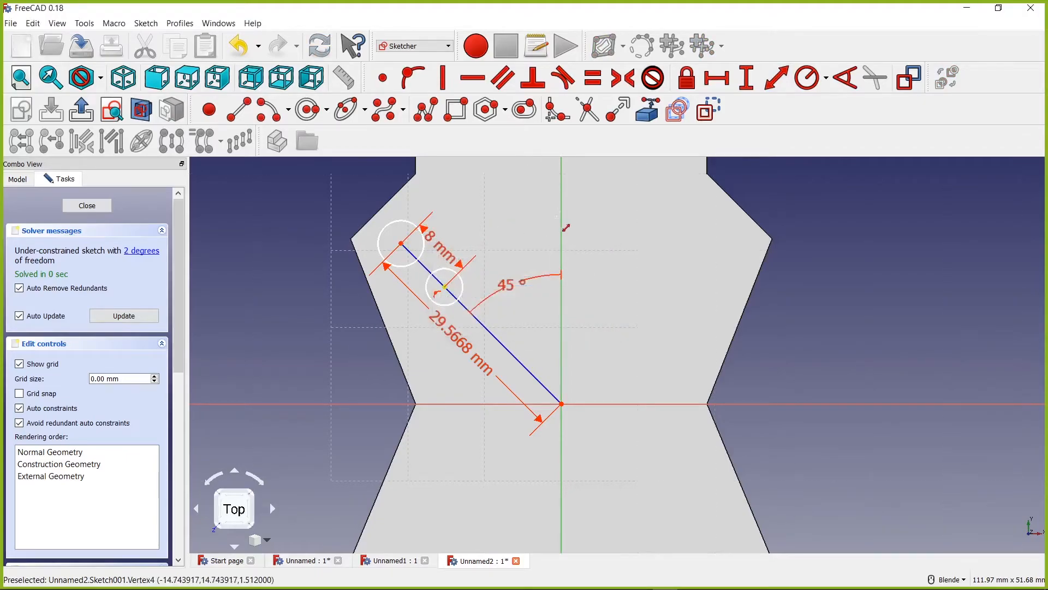
{"action": "left_click_drag", "start_coordinate": [459, 250], "coordinate": [498, 223]}
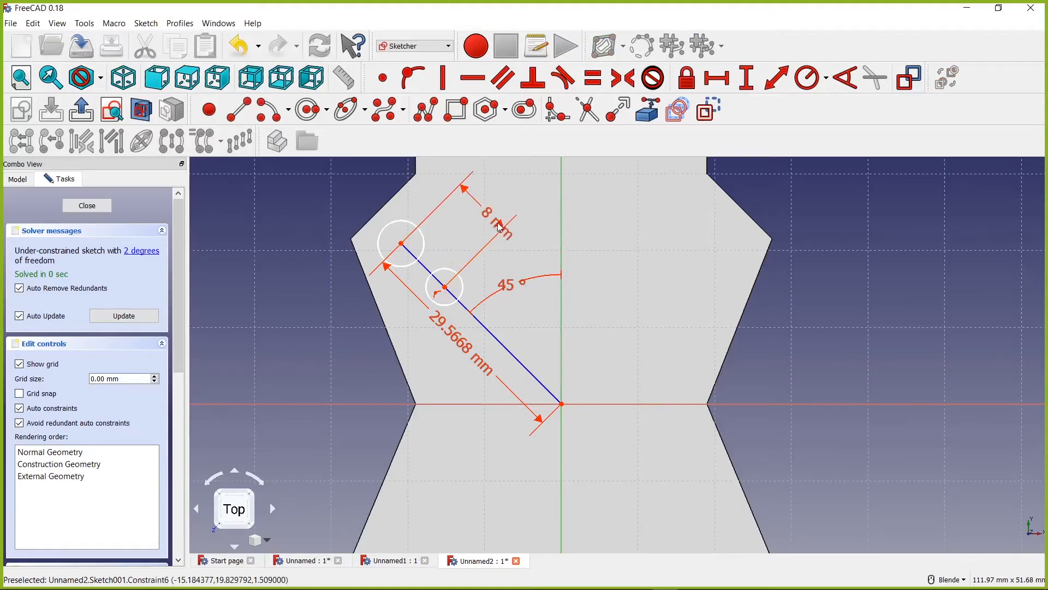
- Apply an equal constraint to the two circles on the 45° line
{"action": "left_click", "coordinate": [428, 245]}
{"action": "left_click", "coordinate": [447, 272]}
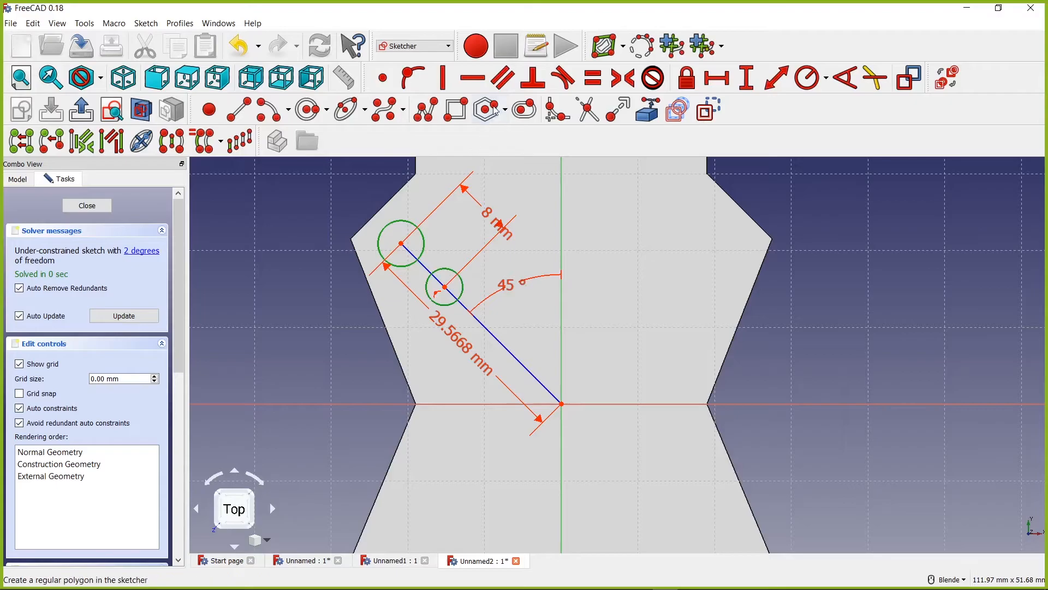
{"action": "left_click", "coordinate": [592, 79]}
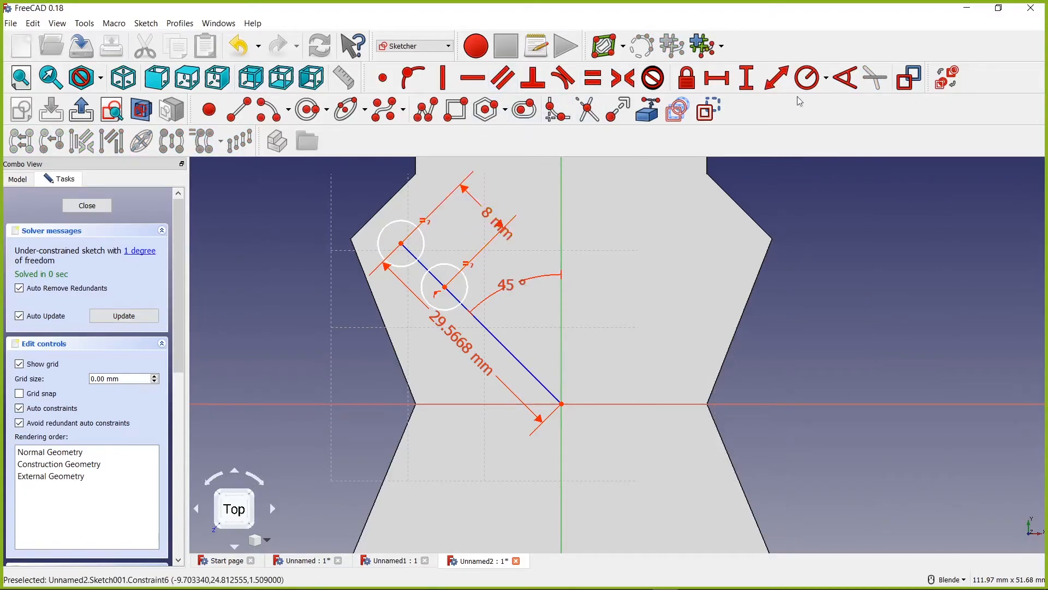
- Constrain the outer circle's radius to 1.5 mm and close the sketch
{"action": "left_click", "coordinate": [807, 77]}
{"action": "left_click", "coordinate": [423, 231]}
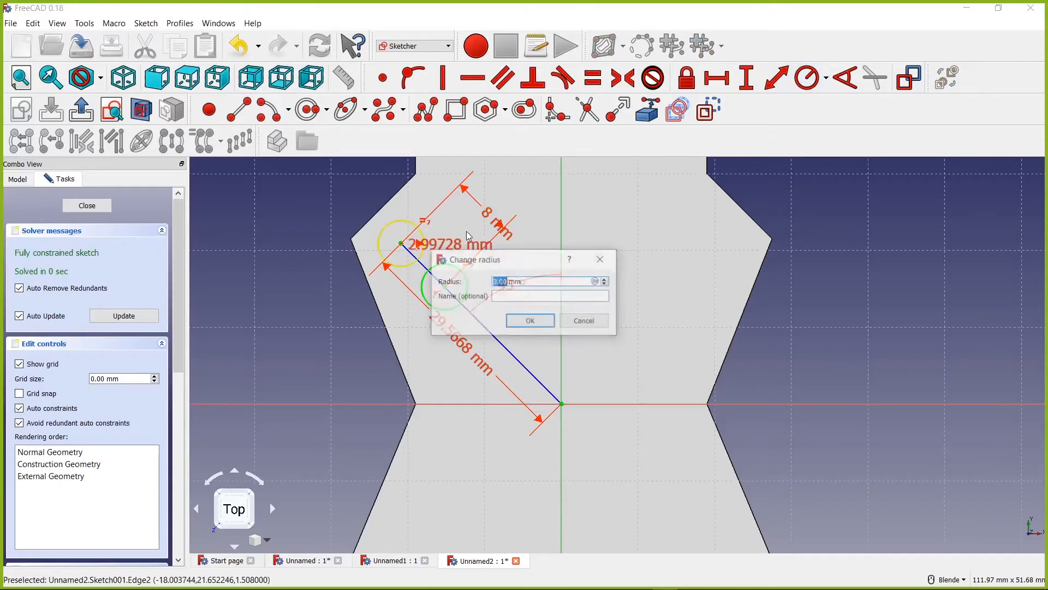
{"action": "type", "text": "1.5"}
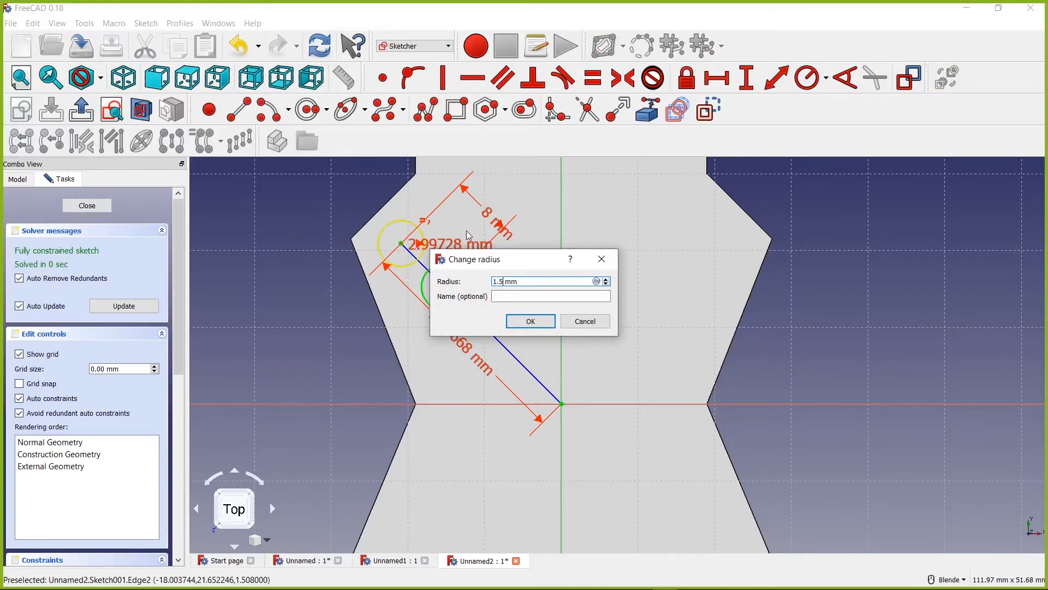
{"action": "key", "text": "Return"}
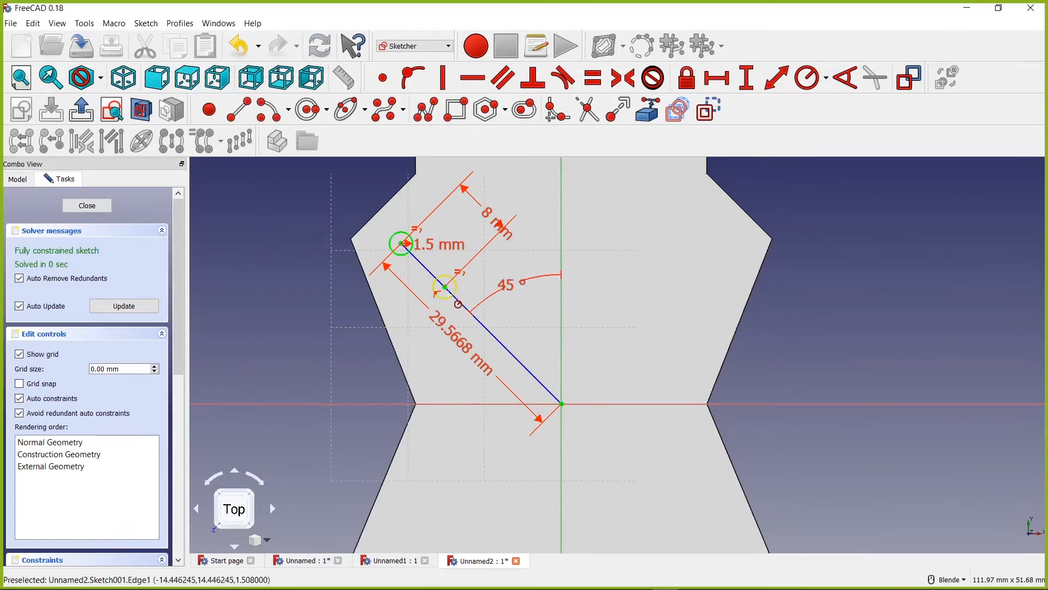
{"action": "scroll", "coordinate": [615, 346], "scroll_direction": "down", "scroll_amount": 3}
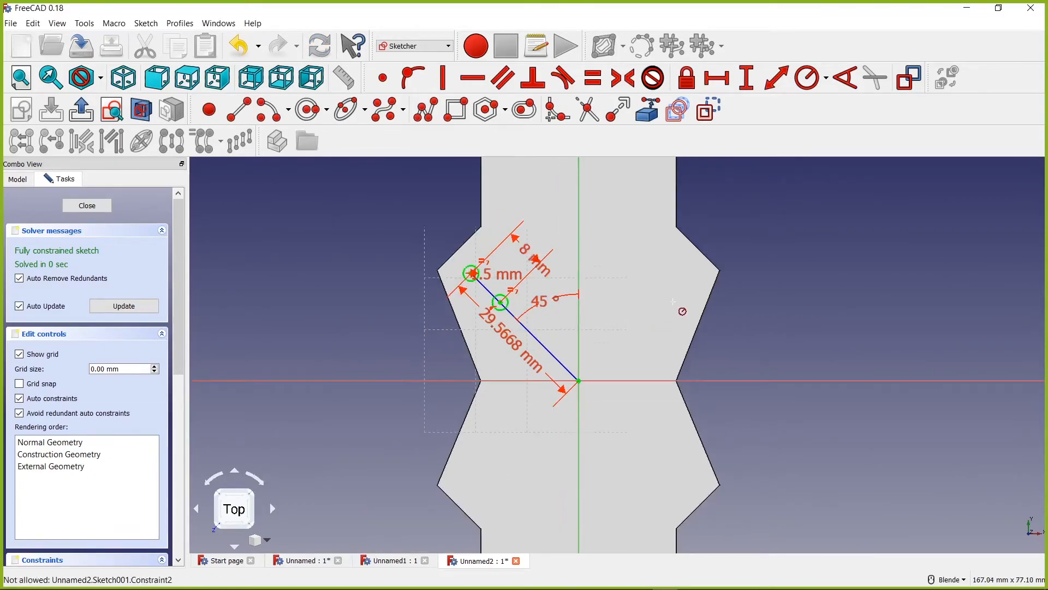
{"action": "scroll", "coordinate": [683, 312], "scroll_direction": "up", "scroll_amount": 3}
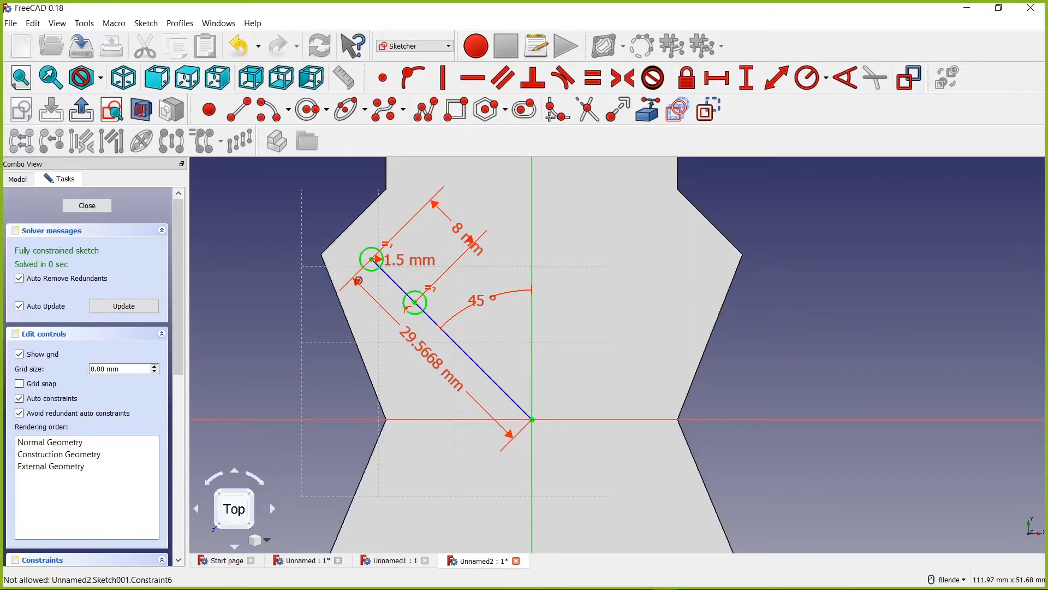
{"action": "left_click", "coordinate": [102, 208]}
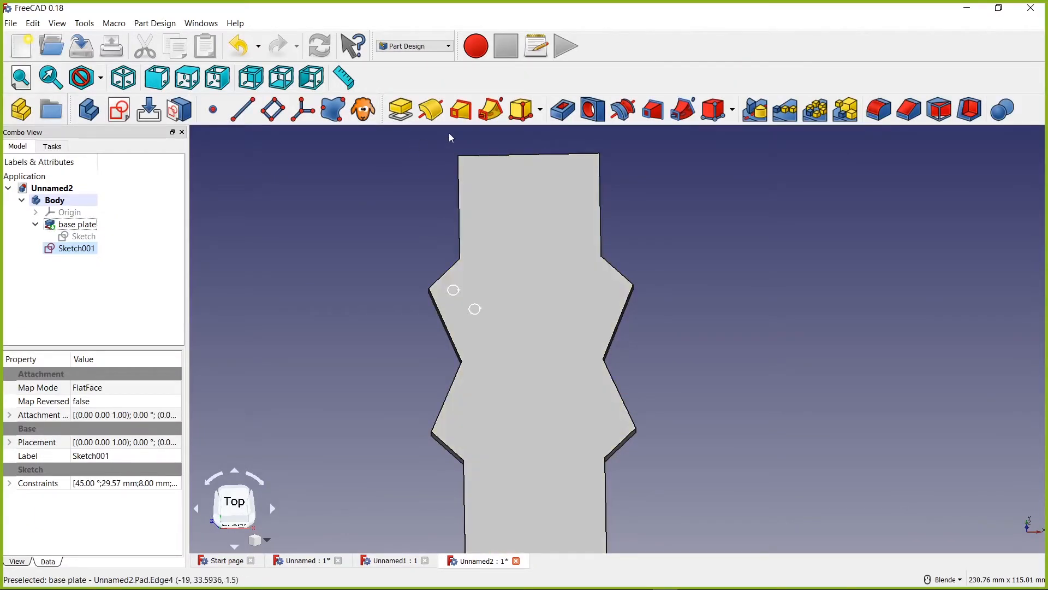
- Cut the two-circle sketch through the base plate as a Pocket of type Through all
{"action": "left_click", "coordinate": [74, 250]}
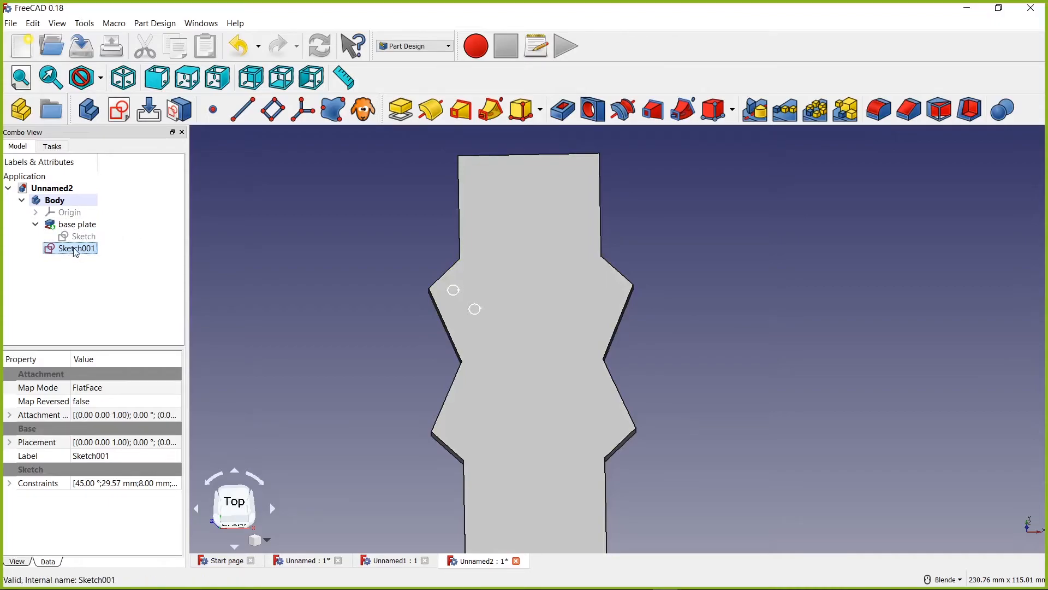
{"action": "left_click", "coordinate": [562, 112]}
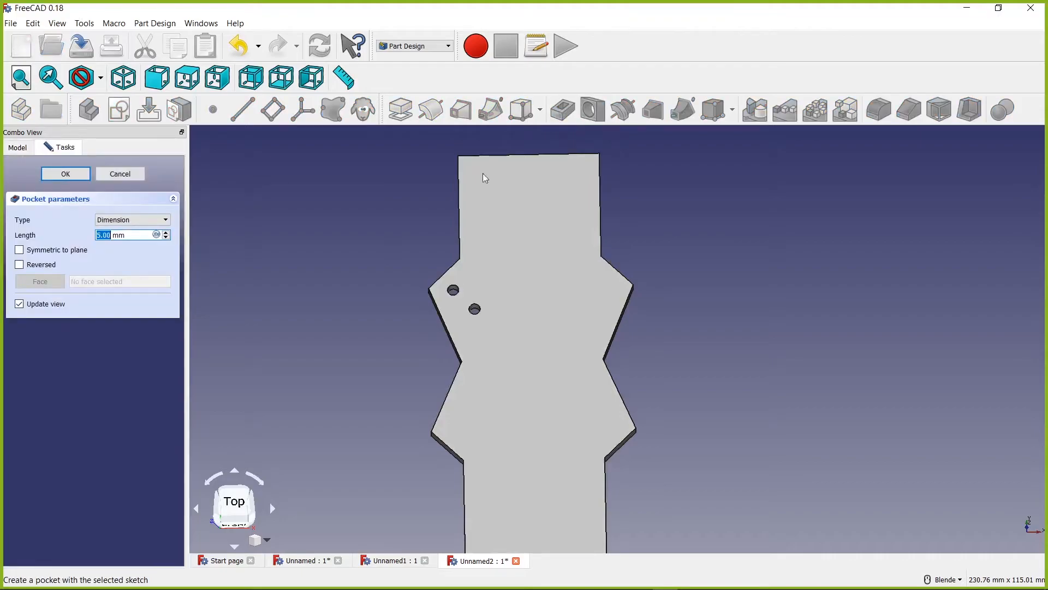
{"action": "left_click", "coordinate": [166, 219]}
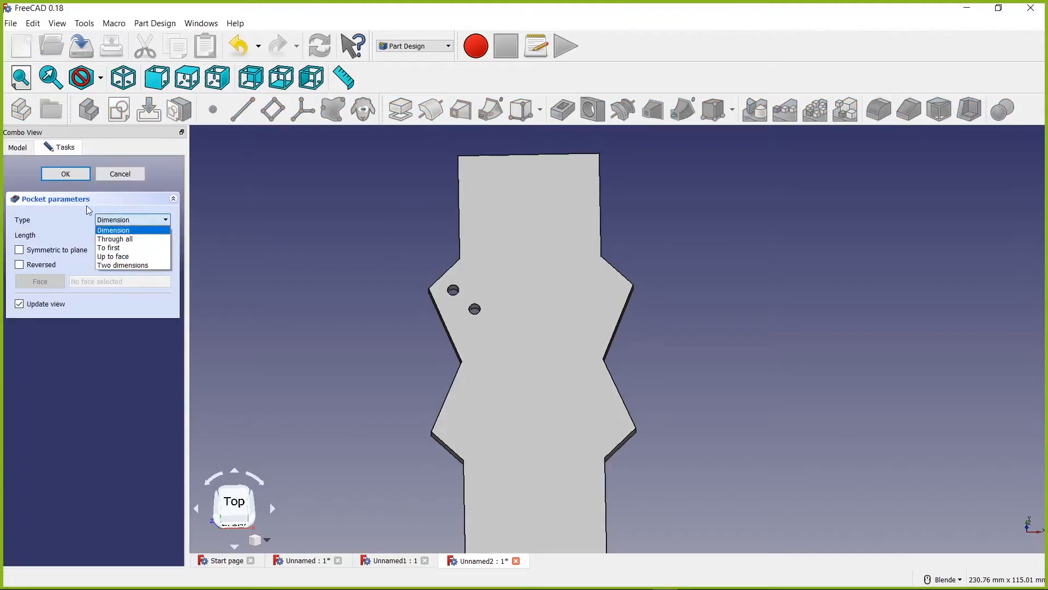
{"action": "left_click", "coordinate": [118, 240]}
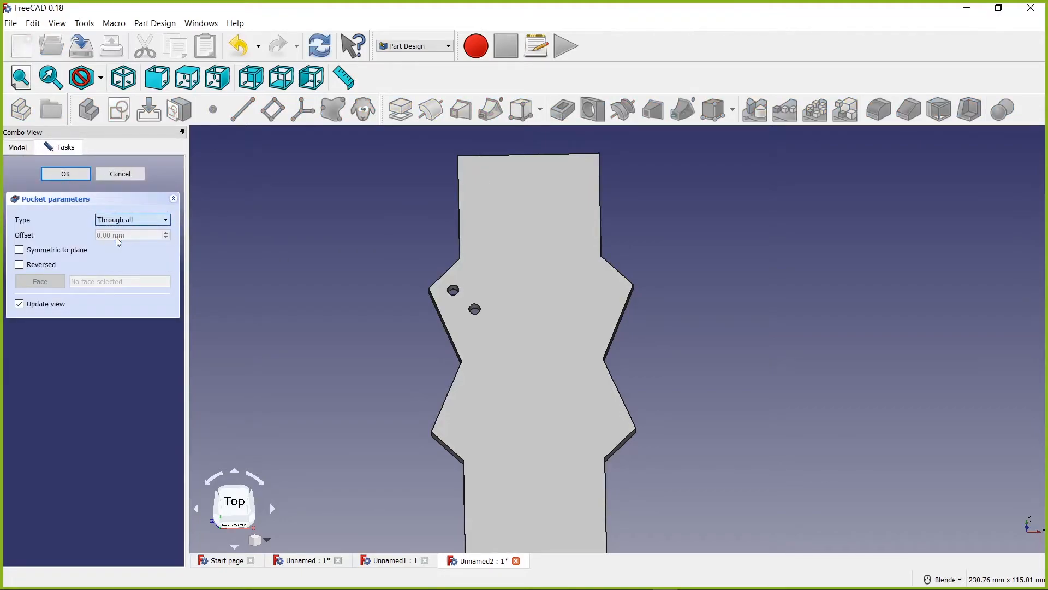
{"action": "left_click", "coordinate": [66, 174]}
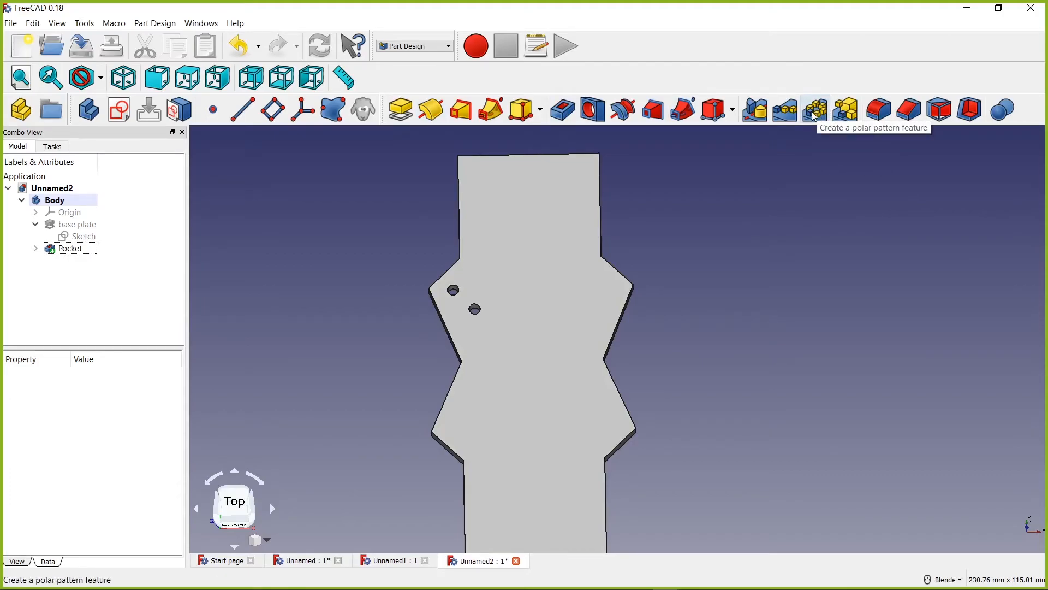
- Create a polar pattern of the pocket with 4 occurrences over 360° around the normal sketch axis
{"action": "left_click", "coordinate": [71, 249]}
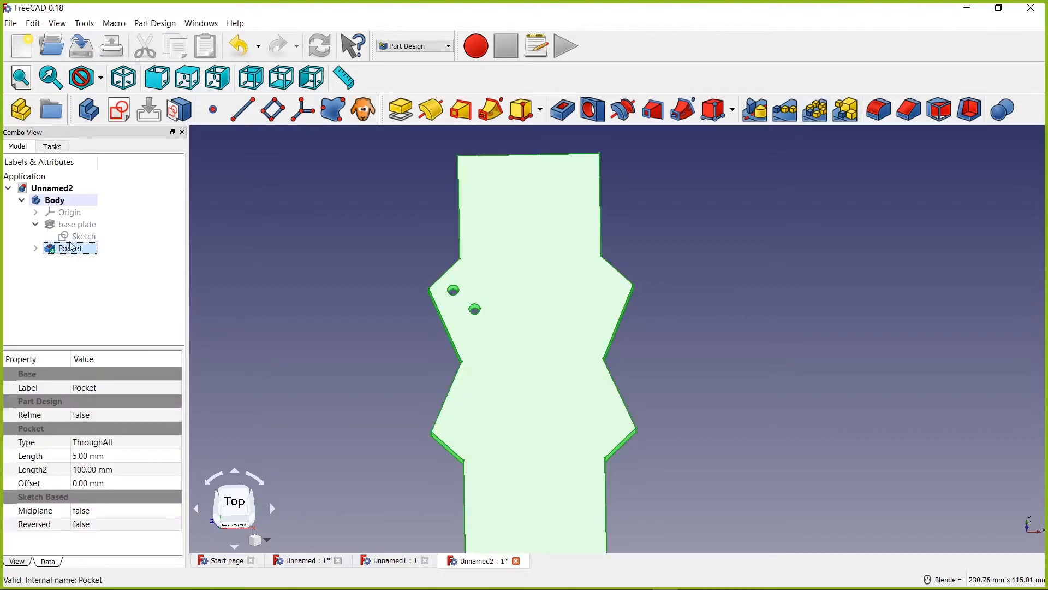
{"action": "left_click", "coordinate": [819, 111]}
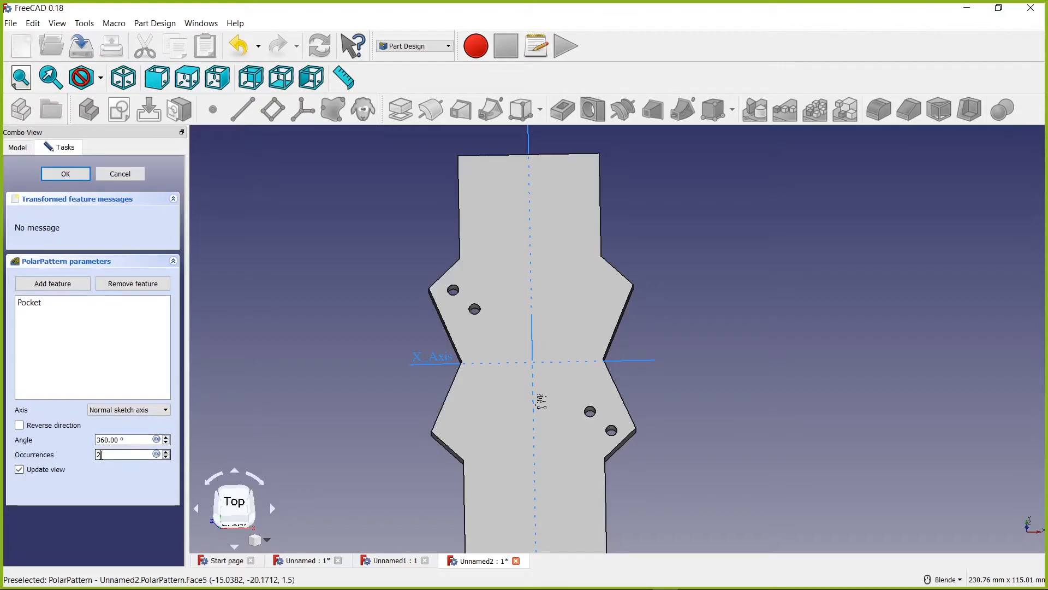
{"action": "left_click", "coordinate": [166, 451]}
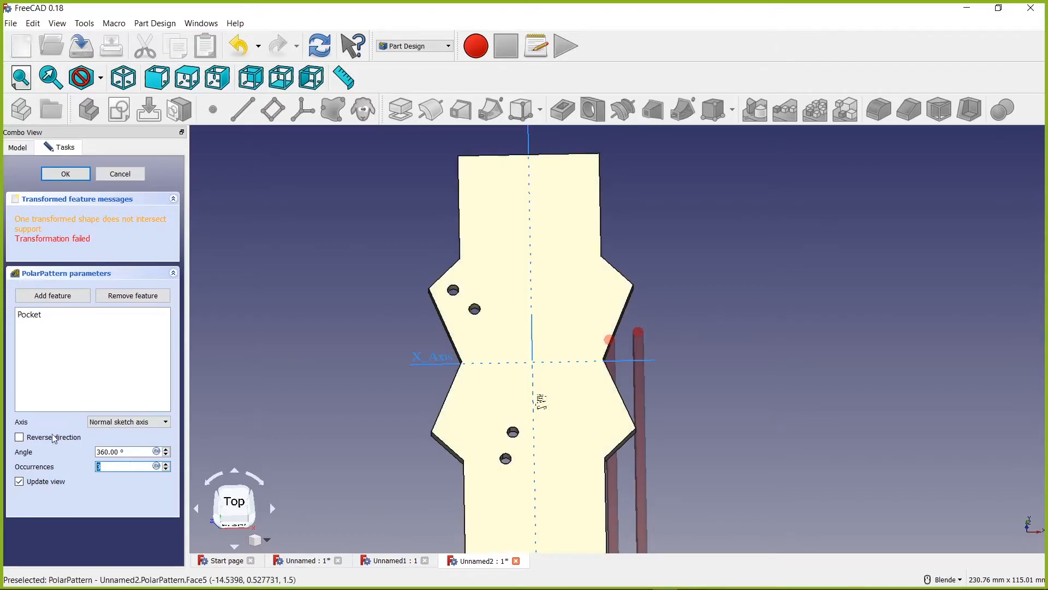
{"action": "left_click", "coordinate": [168, 468]}
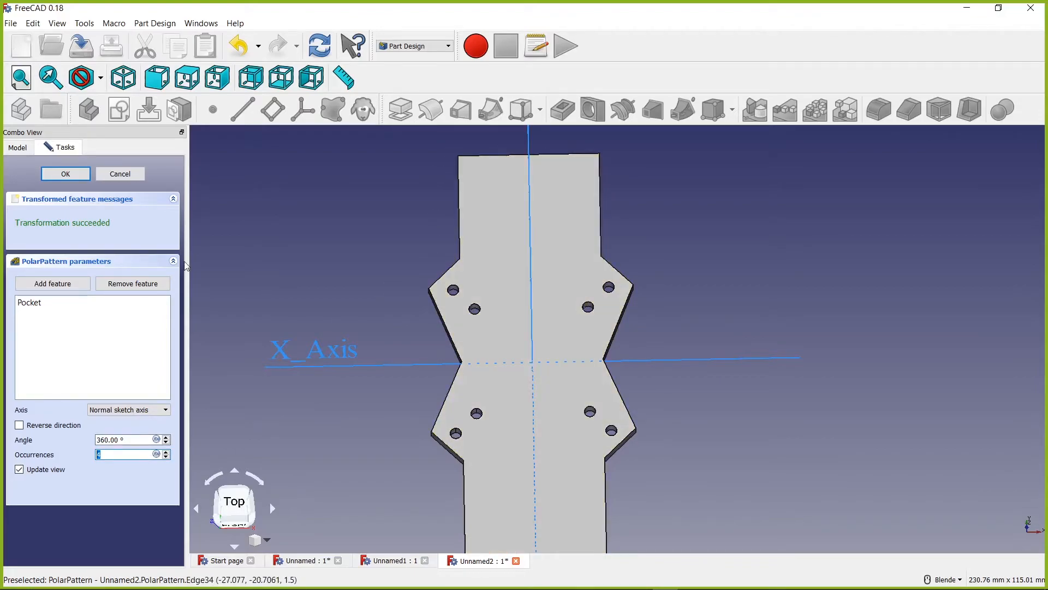
{"action": "left_click", "coordinate": [66, 178]}
{"action": "left_click", "coordinate": [66, 175]}
- Examine the patterned hole pairs and the plain end sections of the base plate from above
{"action": "scroll", "coordinate": [581, 420], "scroll_direction": "down", "scroll_amount": 2}
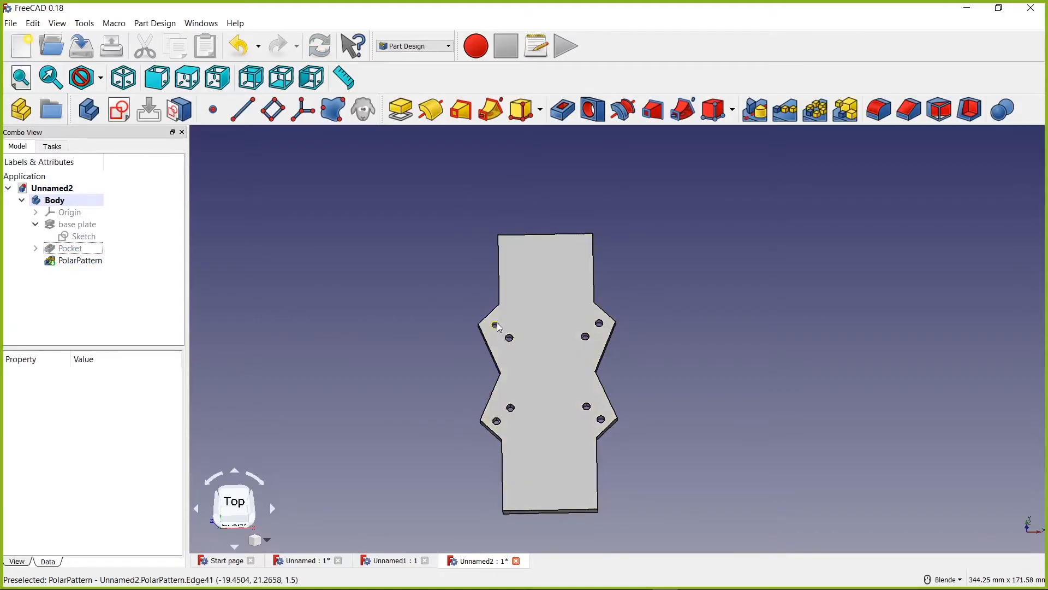
{"action": "scroll", "coordinate": [560, 293], "scroll_direction": "up", "scroll_amount": 2}
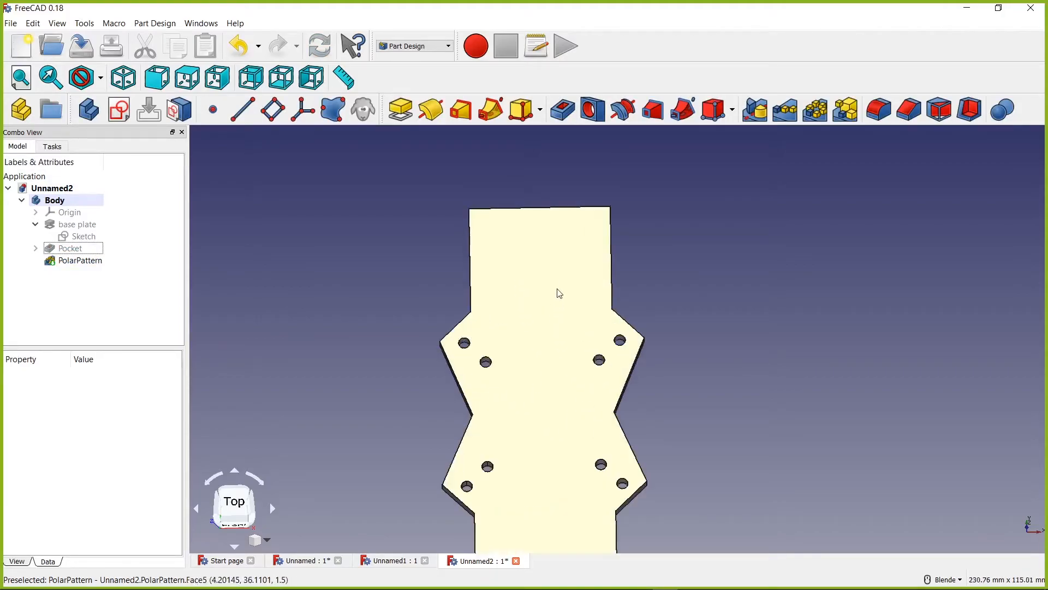
{"action": "scroll", "coordinate": [565, 359], "scroll_direction": "down", "scroll_amount": 4}
{"action": "scroll", "coordinate": [551, 375], "scroll_direction": "up", "scroll_amount": 2}
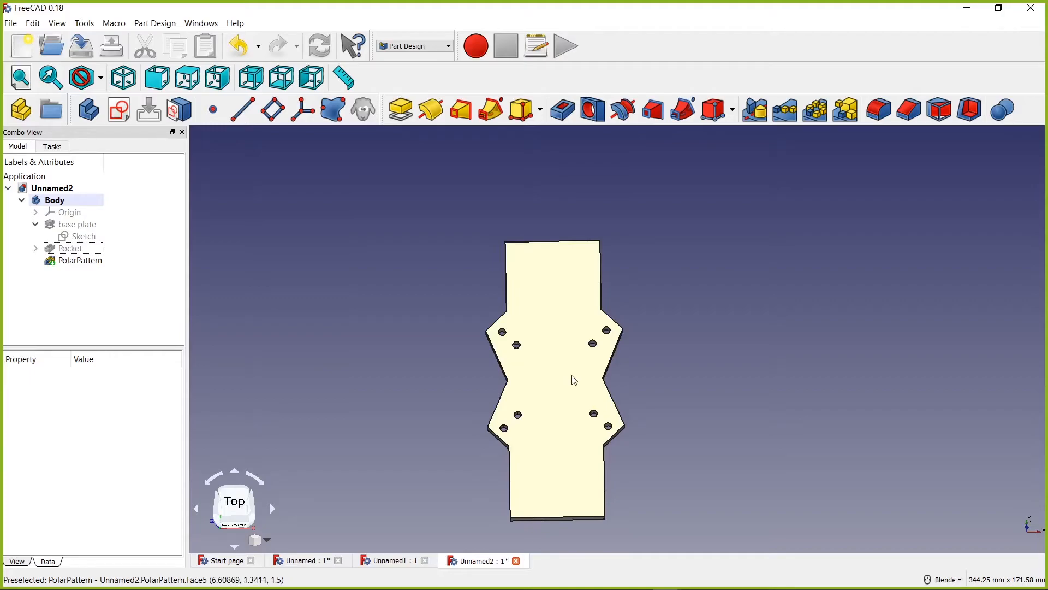
{"action": "scroll", "coordinate": [594, 366], "scroll_direction": "up", "scroll_amount": 2}
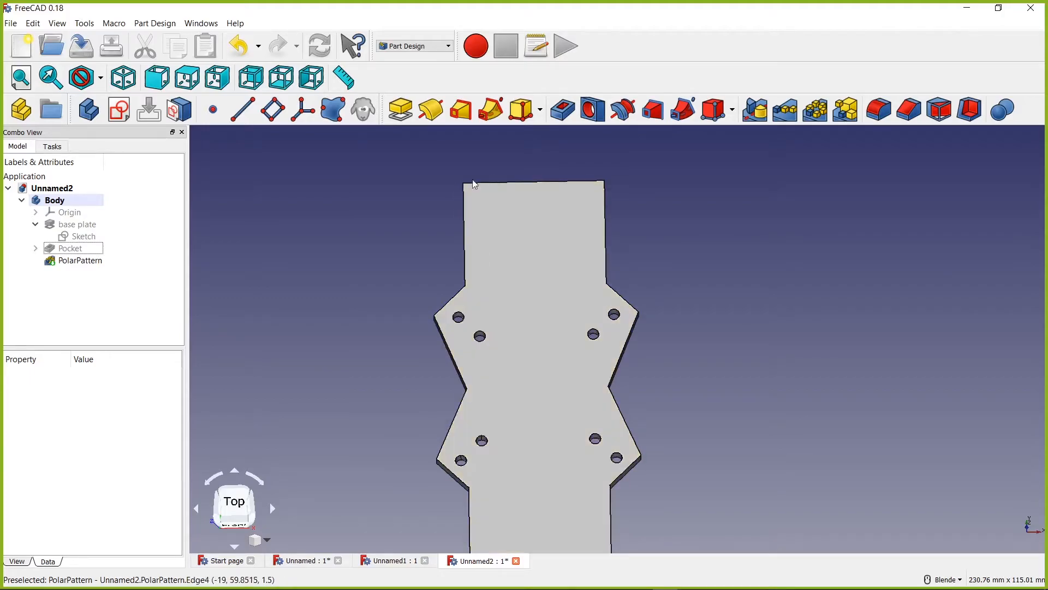
{"action": "scroll", "coordinate": [484, 421], "scroll_direction": "down", "scroll_amount": 2}
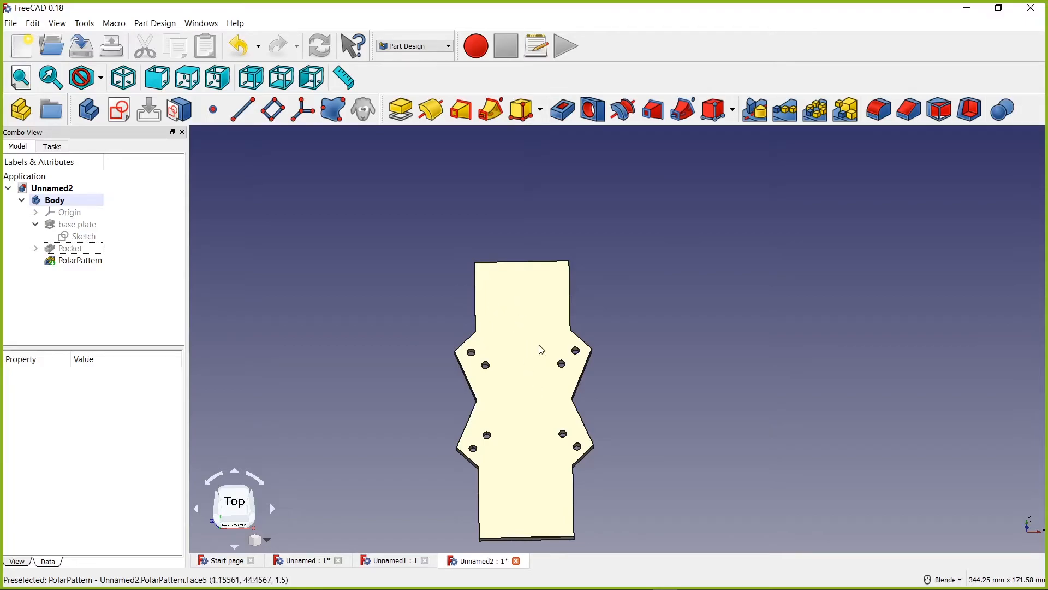
{"action": "left_click", "coordinate": [518, 310]}
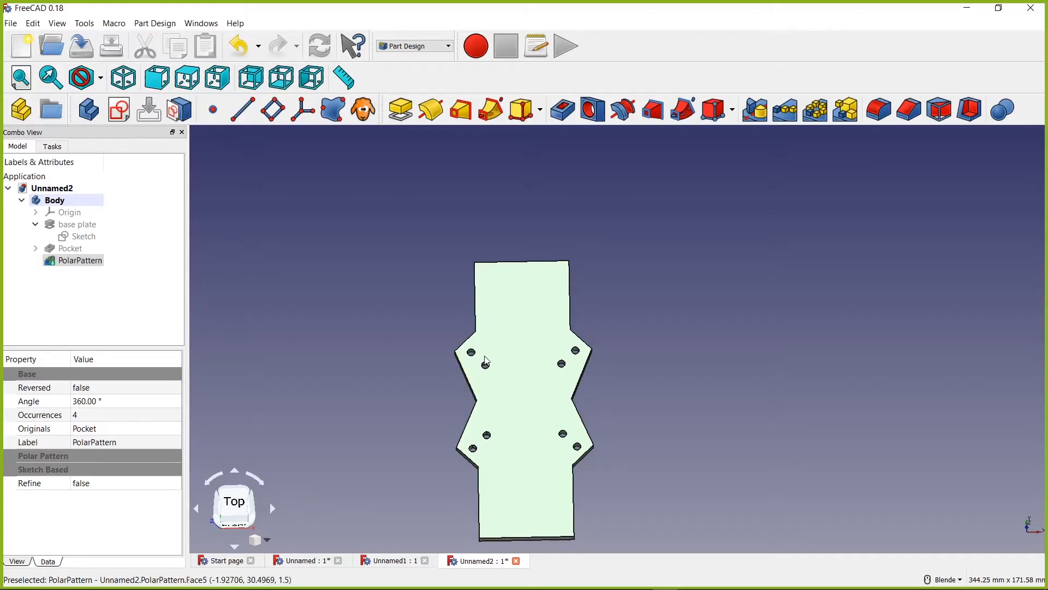
{"action": "left_click", "coordinate": [323, 235]}
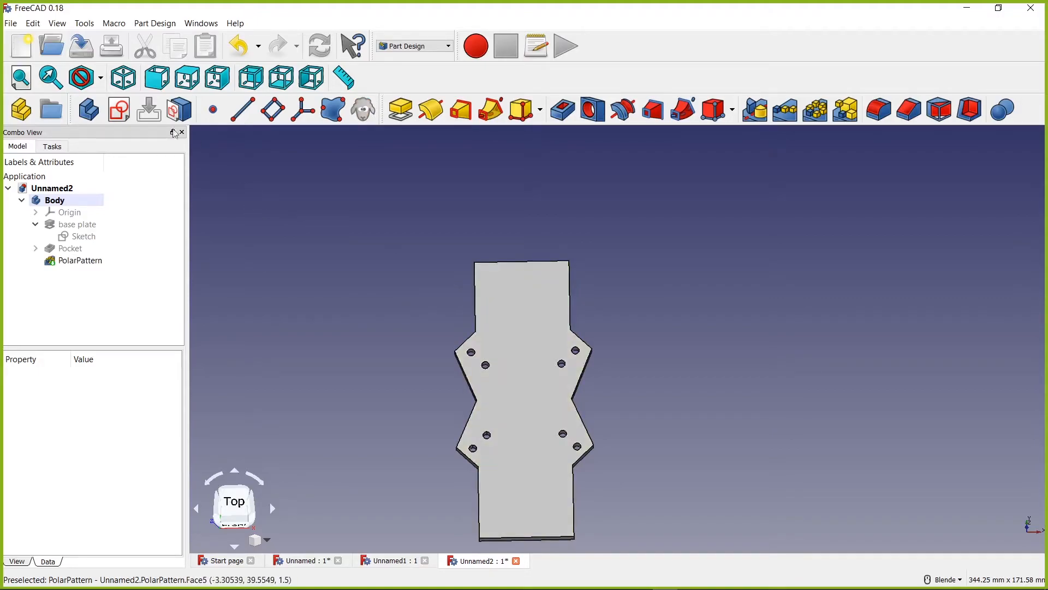
- Start a new sketch on the plate's top face and draw a rectangle inside the upper straight section
{"action": "left_click", "coordinate": [518, 304]}
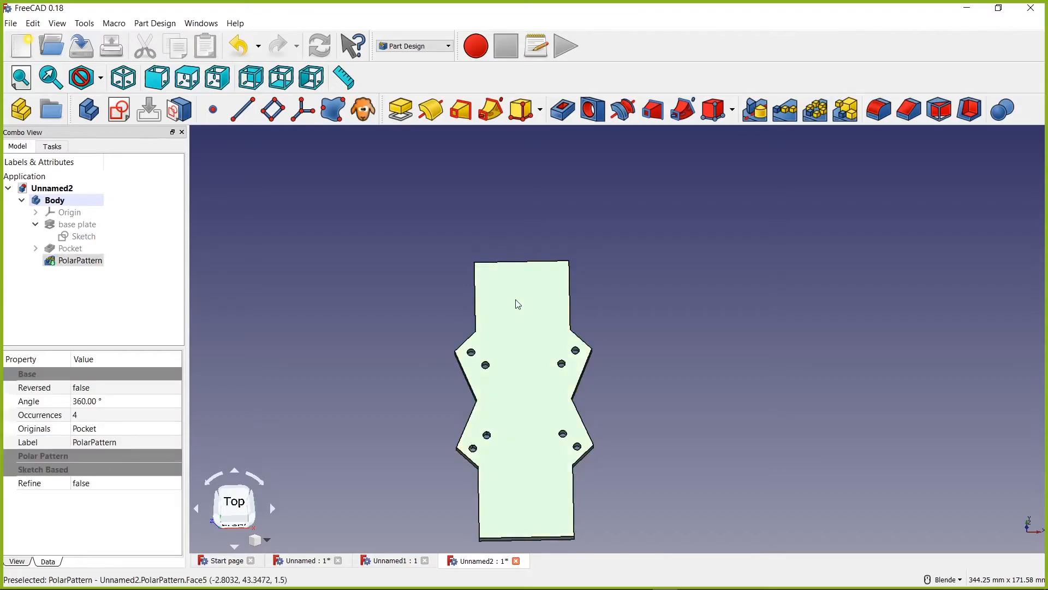
{"action": "left_click", "coordinate": [119, 107]}
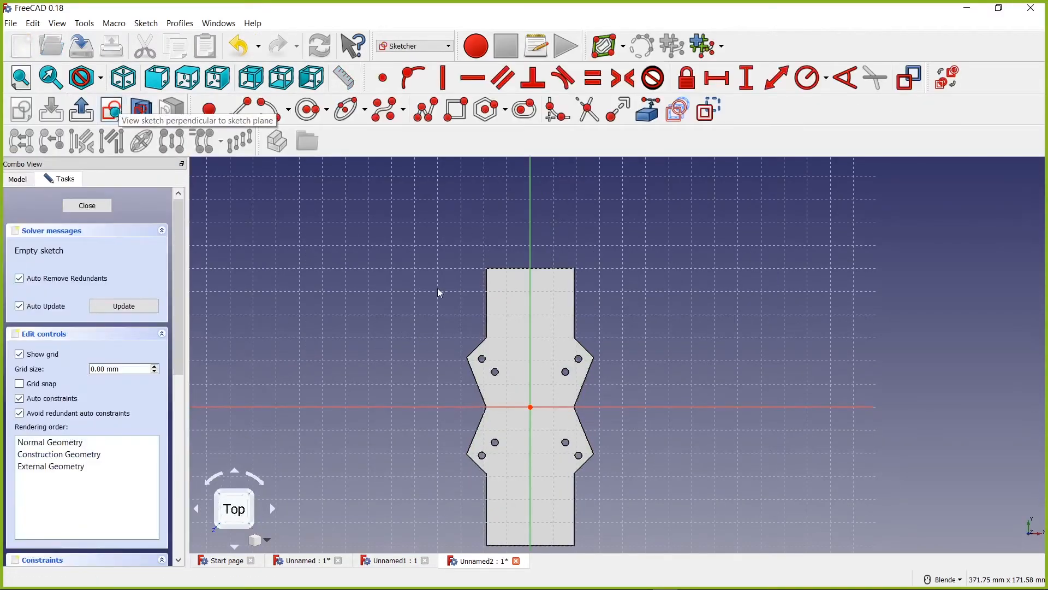
{"action": "scroll", "coordinate": [561, 313], "scroll_direction": "up", "scroll_amount": 4}
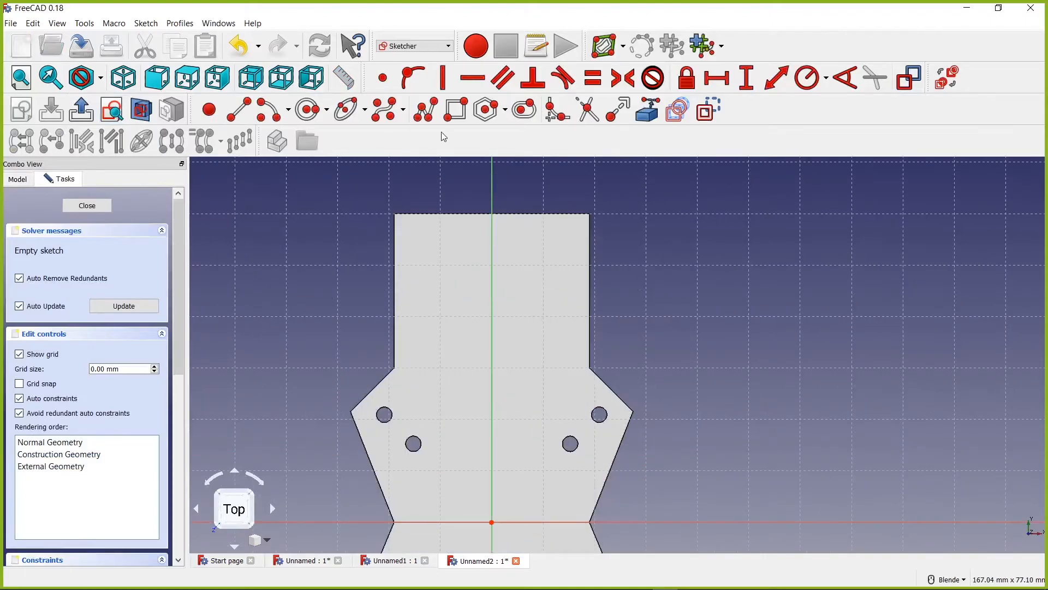
{"action": "left_click", "coordinate": [460, 113]}
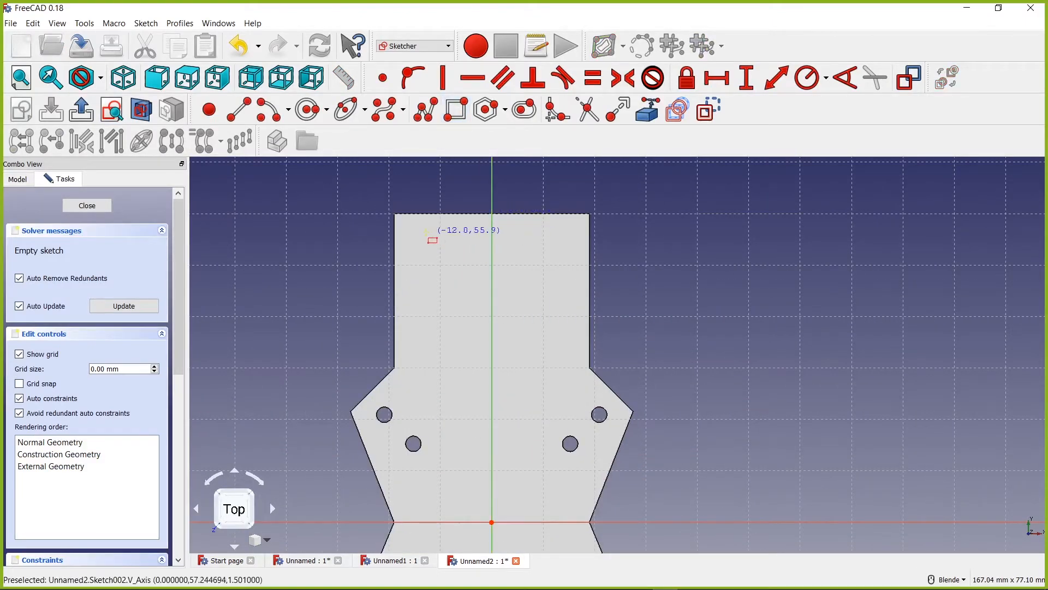
{"action": "left_click", "coordinate": [463, 260]}
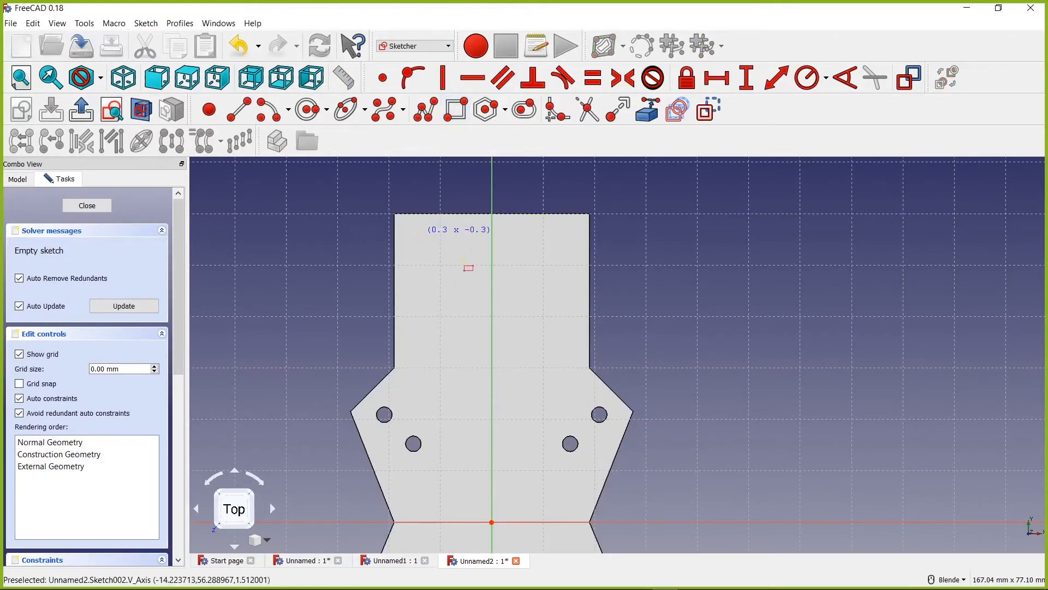
{"action": "left_click", "coordinate": [568, 342]}
{"action": "scroll", "coordinate": [546, 349], "scroll_direction": "down", "scroll_amount": 2}
{"action": "scroll", "coordinate": [412, 254], "scroll_direction": "up", "scroll_amount": 1}
{"action": "key", "text": "Escape"}
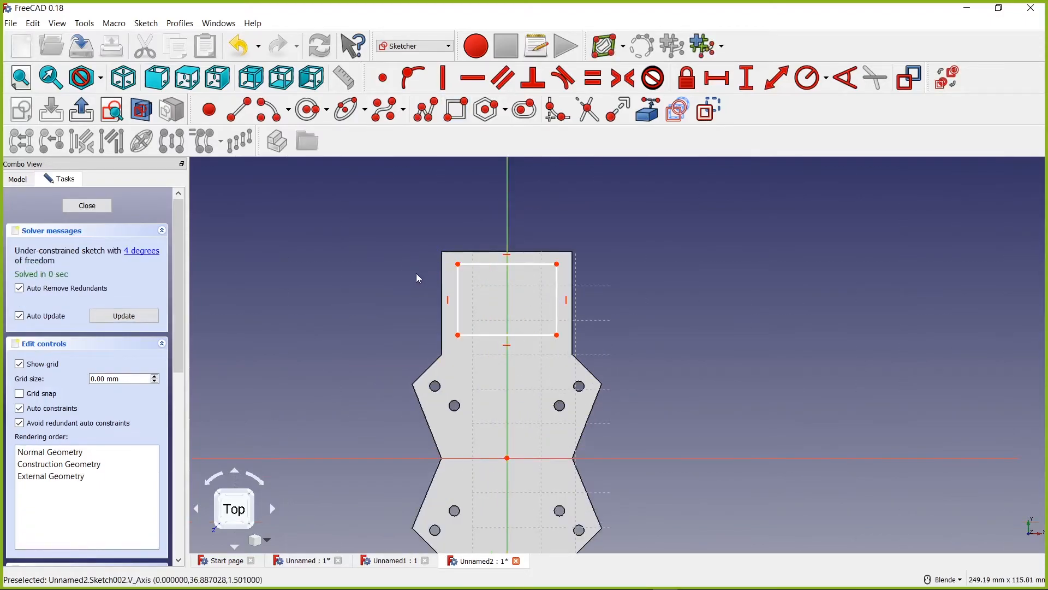
- Reshape the rectangle by moving its left edge inward and its top and bottom edges upward within the plate's upper section
{"action": "mouse_move", "coordinate": [480, 265]}
{"action": "left_mouse_down"}
{"action": "mouse_move", "coordinate": [492, 294]}
{"action": "mouse_move", "coordinate": [484, 268]}
{"action": "mouse_move", "coordinate": [464, 281]}
{"action": "mouse_move", "coordinate": [467, 294]}
{"action": "left_mouse_up"}
{"action": "scroll", "coordinate": [499, 281], "scroll_direction": "up", "scroll_amount": 4}
{"action": "scroll", "coordinate": [493, 304], "scroll_direction": "down", "scroll_amount": 4}
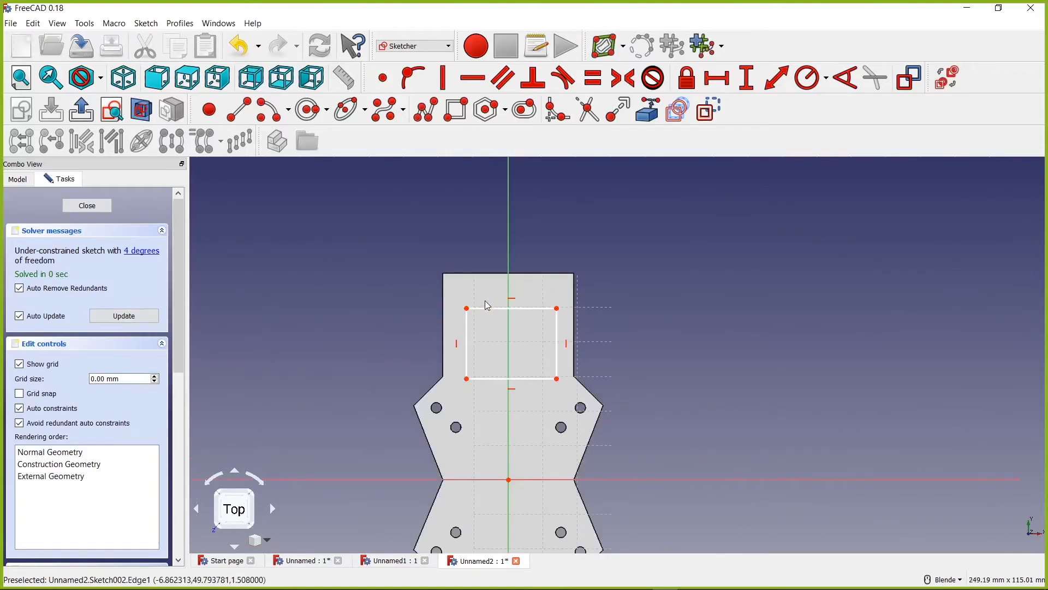
{"action": "scroll", "coordinate": [490, 307], "scroll_direction": "up", "scroll_amount": 2}
{"action": "left_click_drag", "start_coordinate": [492, 305], "coordinate": [488, 278]}
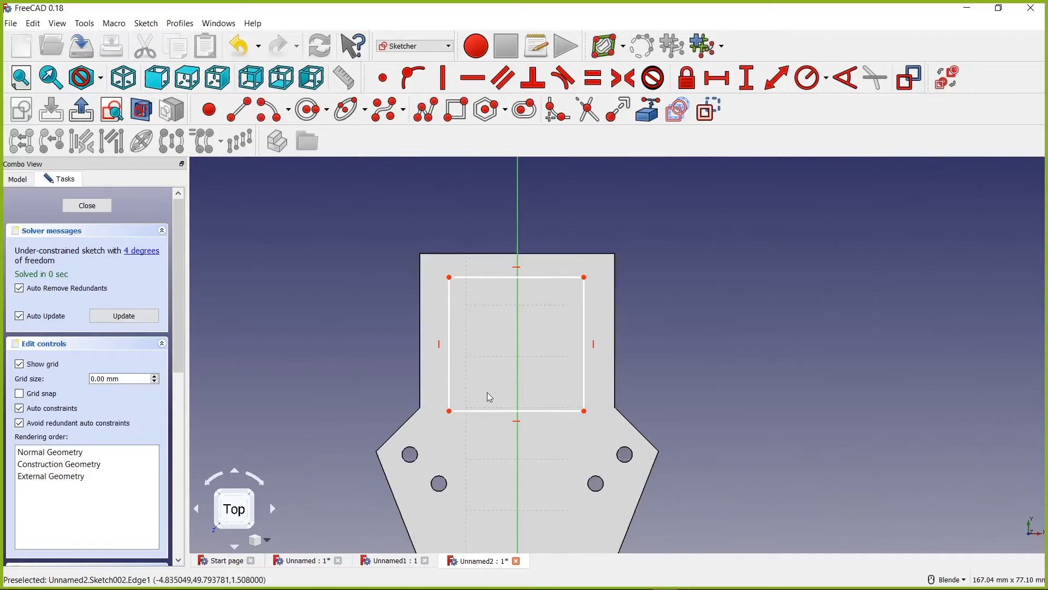
{"action": "left_click_drag", "start_coordinate": [480, 412], "coordinate": [484, 381]}
{"action": "scroll", "coordinate": [491, 459], "scroll_direction": "down", "scroll_amount": 2}
{"action": "scroll", "coordinate": [490, 442], "scroll_direction": "up", "scroll_amount": 1}
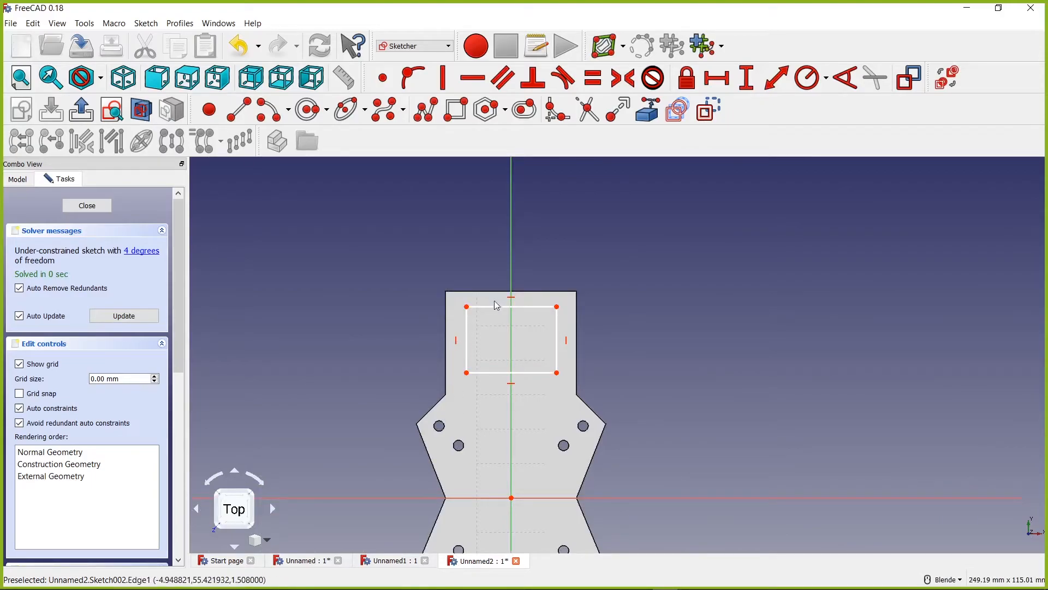
- Enlarge the rectangle slightly from its lower corners and constrain its two upper corners symmetric about the vertical axis
{"action": "left_click_drag", "start_coordinate": [467, 375], "coordinate": [464, 375]}
{"action": "left_click_drag", "start_coordinate": [559, 376], "coordinate": [560, 375]}
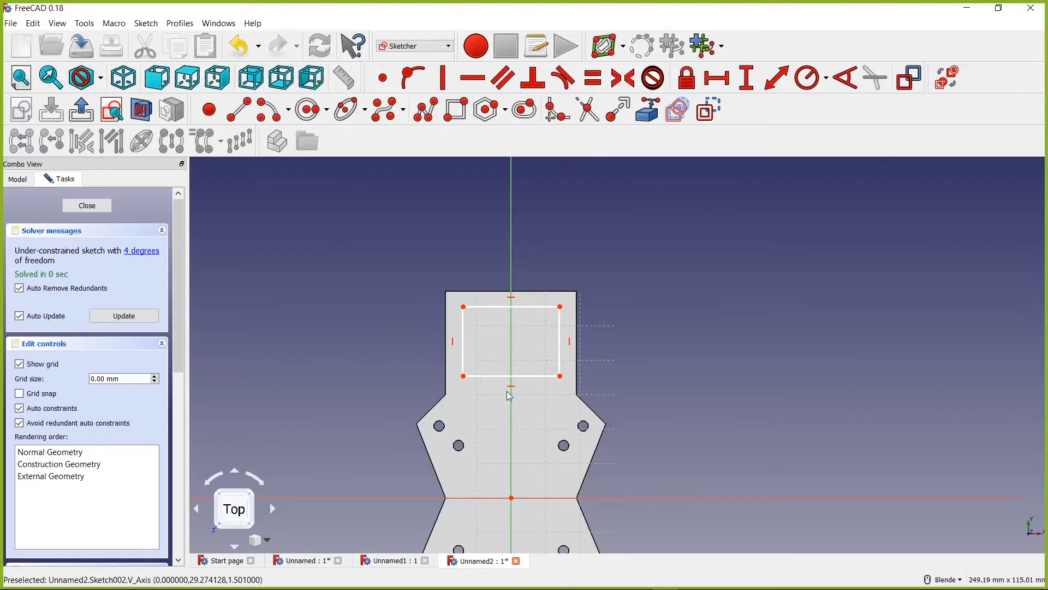
{"action": "scroll", "coordinate": [481, 356], "scroll_direction": "up", "scroll_amount": 2}
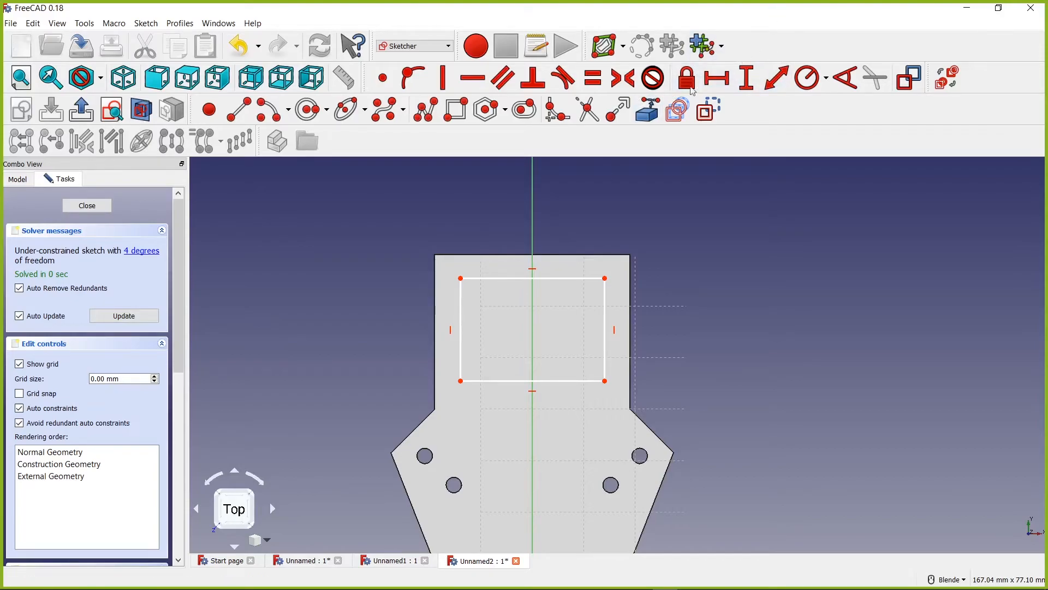
{"action": "left_click", "coordinate": [461, 278]}
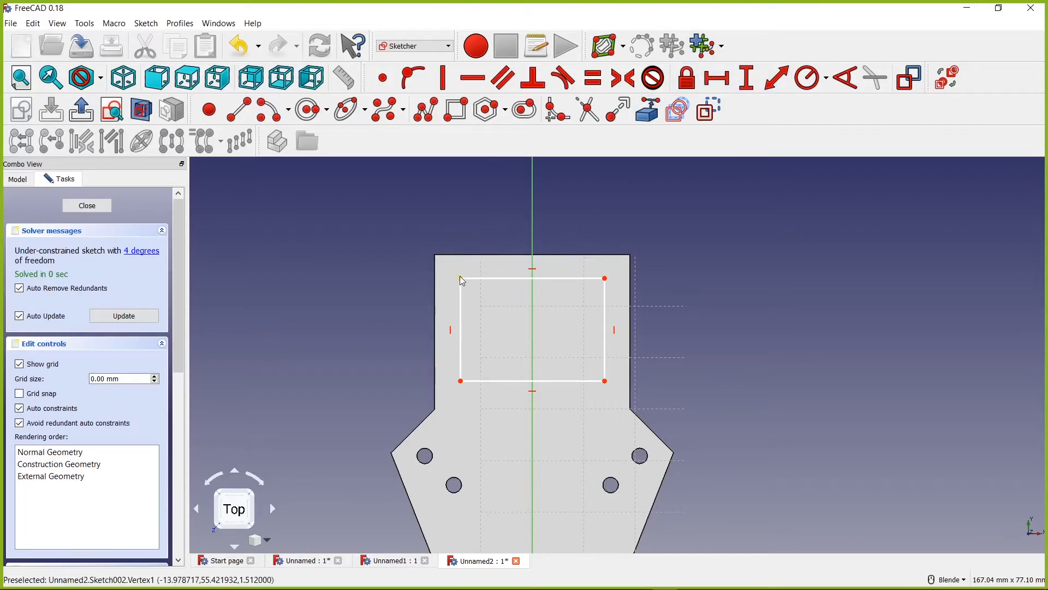
{"action": "left_click", "coordinate": [605, 279]}
{"action": "left_click", "coordinate": [534, 212]}
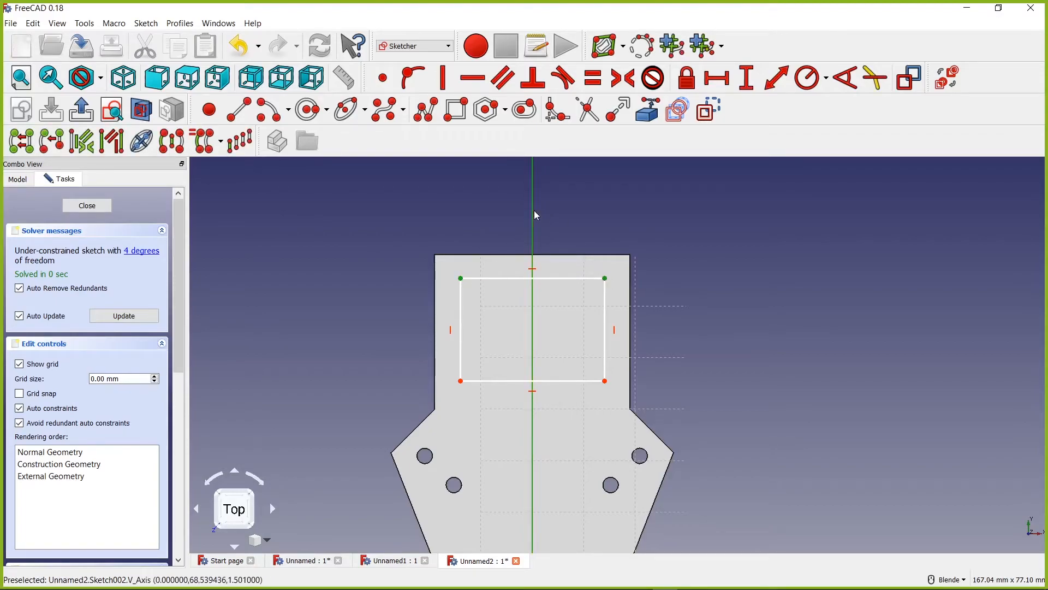
{"action": "left_click", "coordinate": [624, 79]}
{"action": "scroll", "coordinate": [568, 493], "scroll_direction": "down", "scroll_amount": 3}
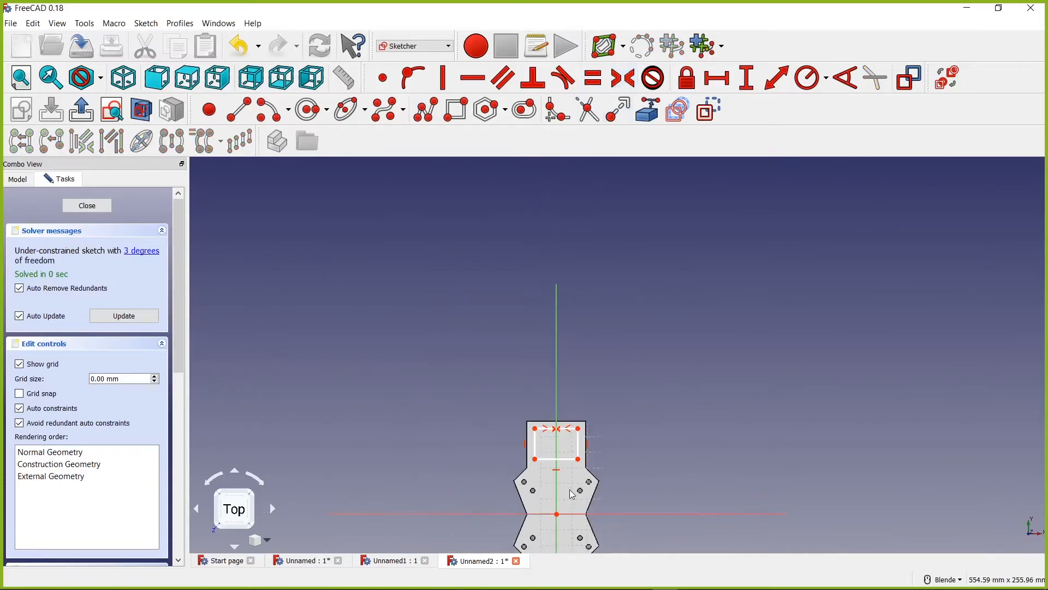
{"action": "scroll", "coordinate": [546, 504], "scroll_direction": "up", "scroll_amount": 3}
{"action": "scroll", "coordinate": [637, 398], "scroll_direction": "down", "scroll_amount": 4}
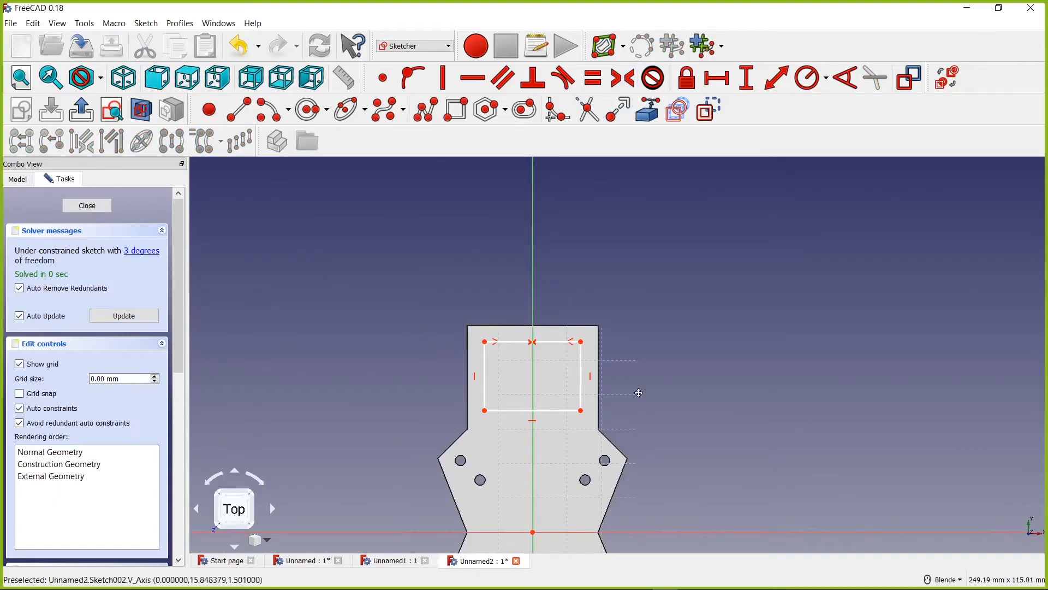
{"action": "right_click", "coordinate": [616, 319]}
{"action": "key", "text": "Escape"}
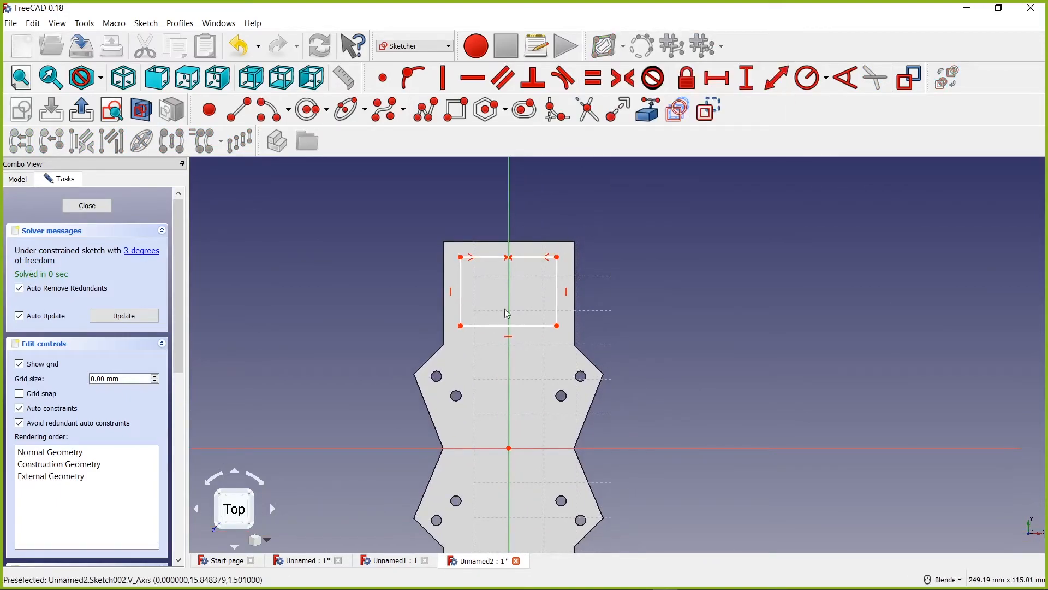
{"action": "scroll", "coordinate": [540, 426], "scroll_direction": "up", "scroll_amount": 2}
{"action": "scroll", "coordinate": [580, 262], "scroll_direction": "down", "scroll_amount": 4}
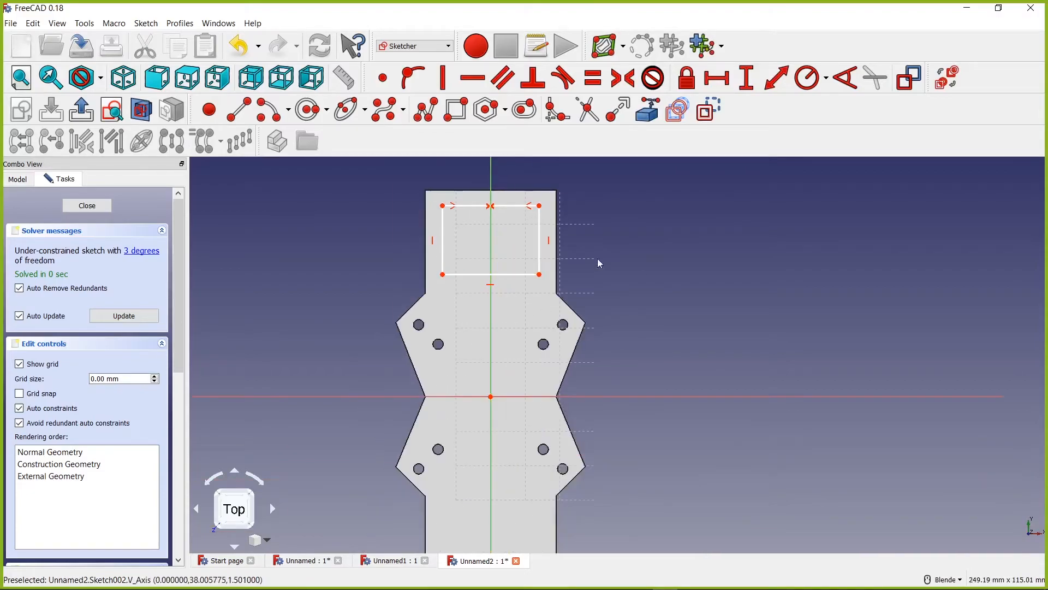
{"action": "scroll", "coordinate": [638, 305], "scroll_direction": "up", "scroll_amount": 3}
{"action": "right_click", "coordinate": [643, 307]}
{"action": "key", "text": "Escape"}
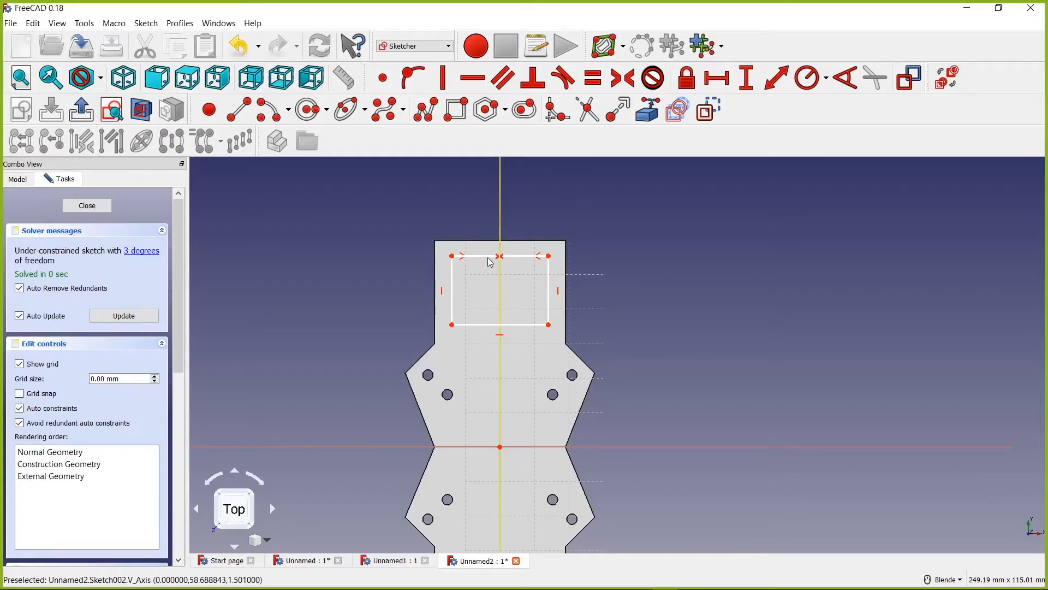
- Constrain the vertical distance from the origin to the rectangle's upper-right corner to 55 mm and place the dimension beyond the plate's right edge
{"action": "left_click", "coordinate": [749, 82]}
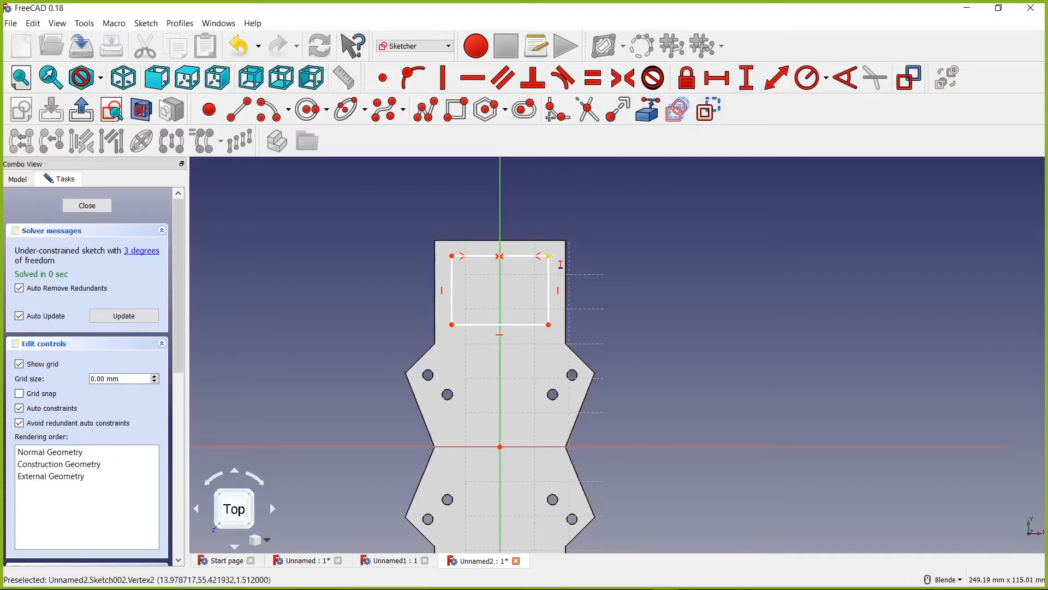
{"action": "left_click", "coordinate": [550, 256]}
{"action": "left_click", "coordinate": [500, 446]}
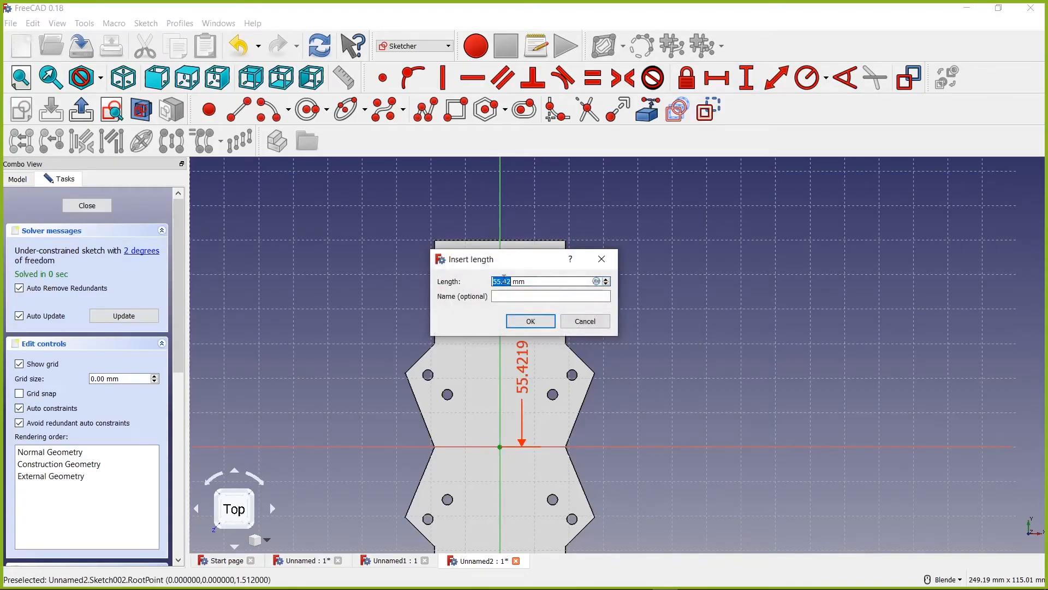
{"action": "type", "text": "55"}
{"action": "key", "text": "Return"}
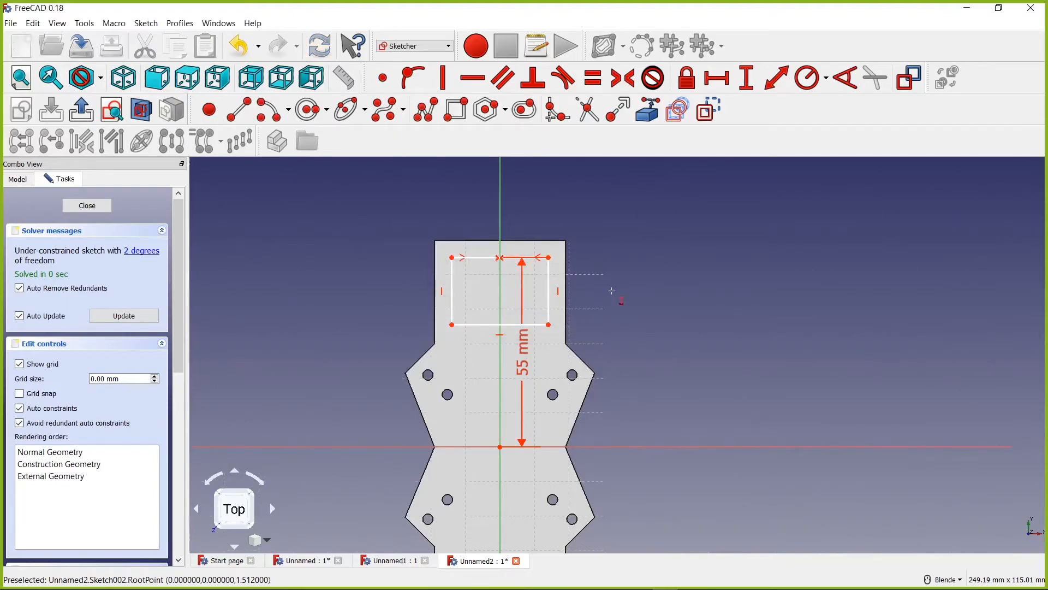
{"action": "left_click_drag", "start_coordinate": [523, 358], "coordinate": [589, 359]}
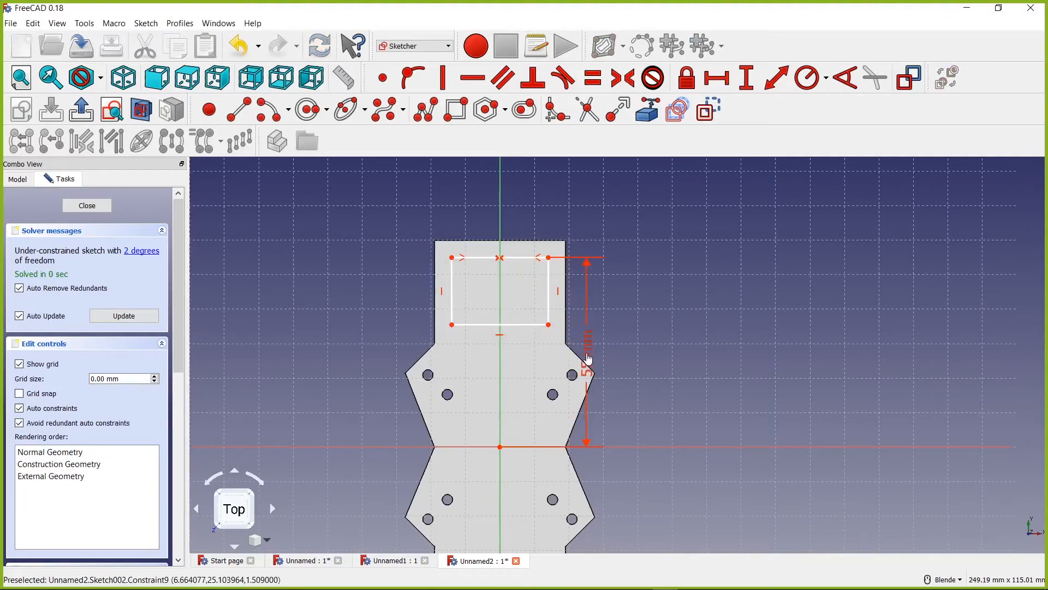
- Dimension the rectangle's top edge horizontally and set its width to 25 mm
{"action": "scroll", "coordinate": [467, 274], "scroll_direction": "up", "scroll_amount": 2}
{"action": "left_click", "coordinate": [717, 78]}
{"action": "key", "text": "Escape"}
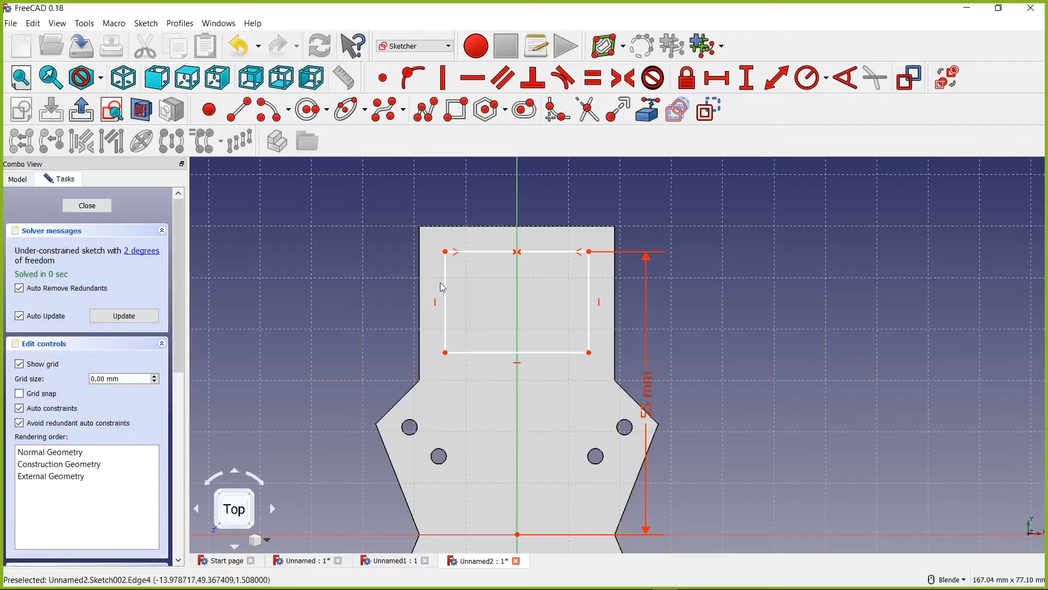
{"action": "left_click", "coordinate": [746, 78]}
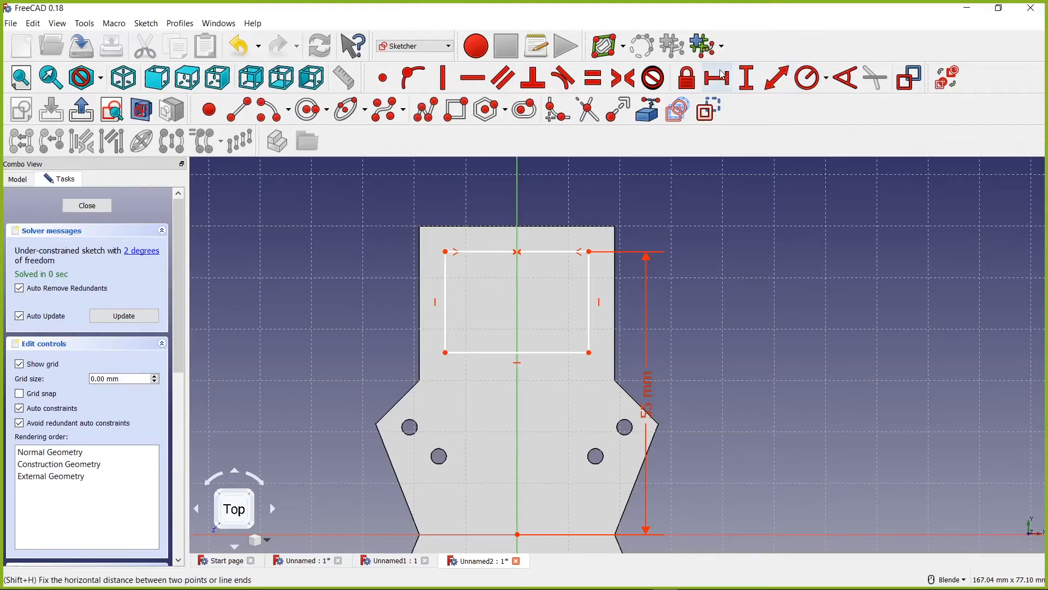
{"action": "left_click", "coordinate": [487, 255]}
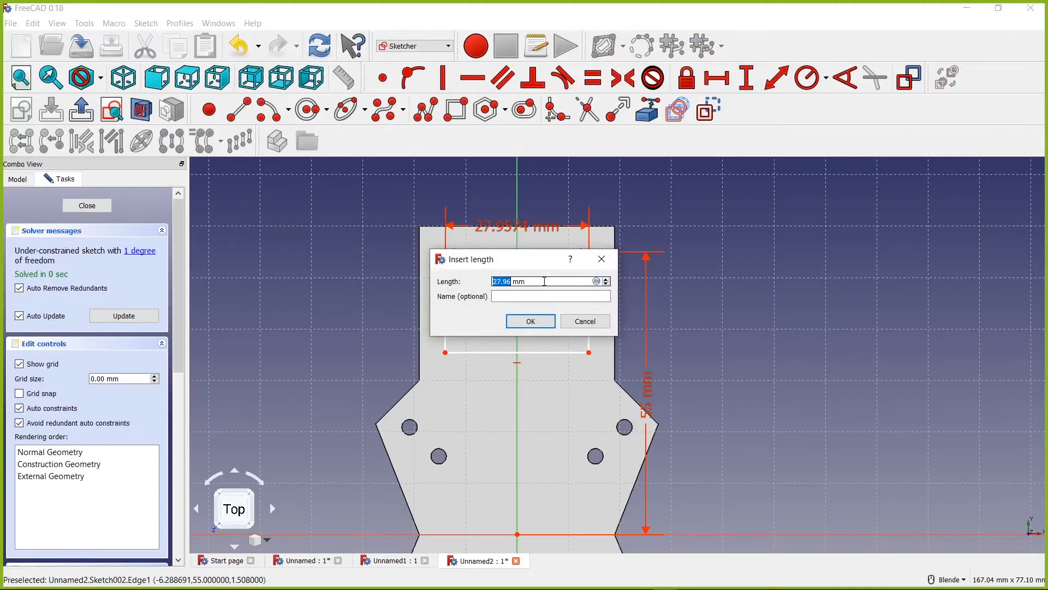
{"action": "type", "text": "26"}
{"action": "key", "text": "Return"}
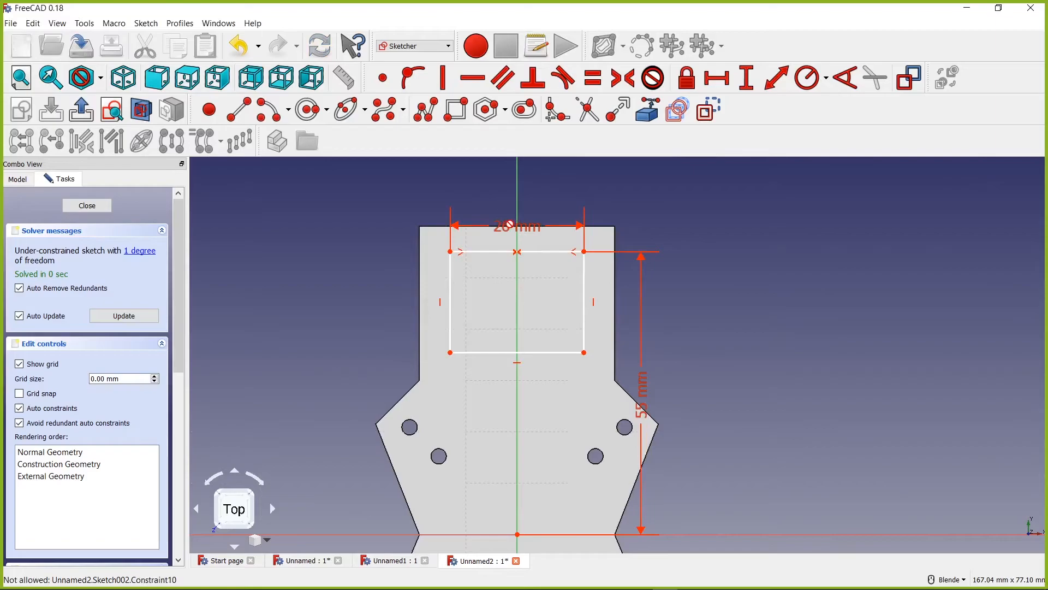
{"action": "double_click", "coordinate": [505, 229]}
{"action": "type", "text": "25"}
{"action": "key", "text": "Return"}
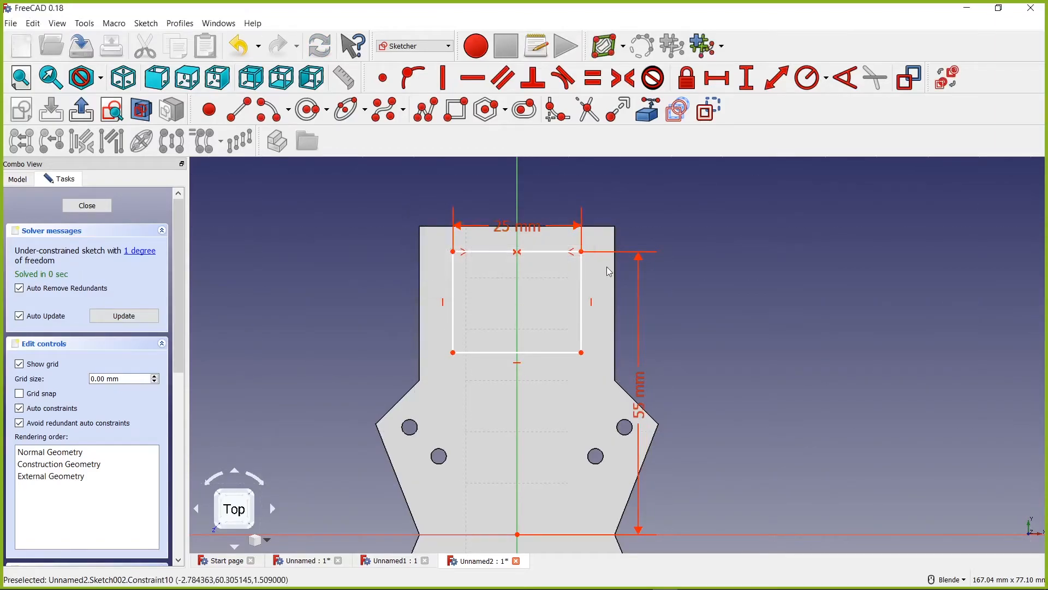
- Constrain the vertical length of the rectangle's left edge to 20 mm
{"action": "scroll", "coordinate": [546, 346], "scroll_direction": "down", "scroll_amount": 2}
{"action": "scroll", "coordinate": [530, 416], "scroll_direction": "up", "scroll_amount": 2}
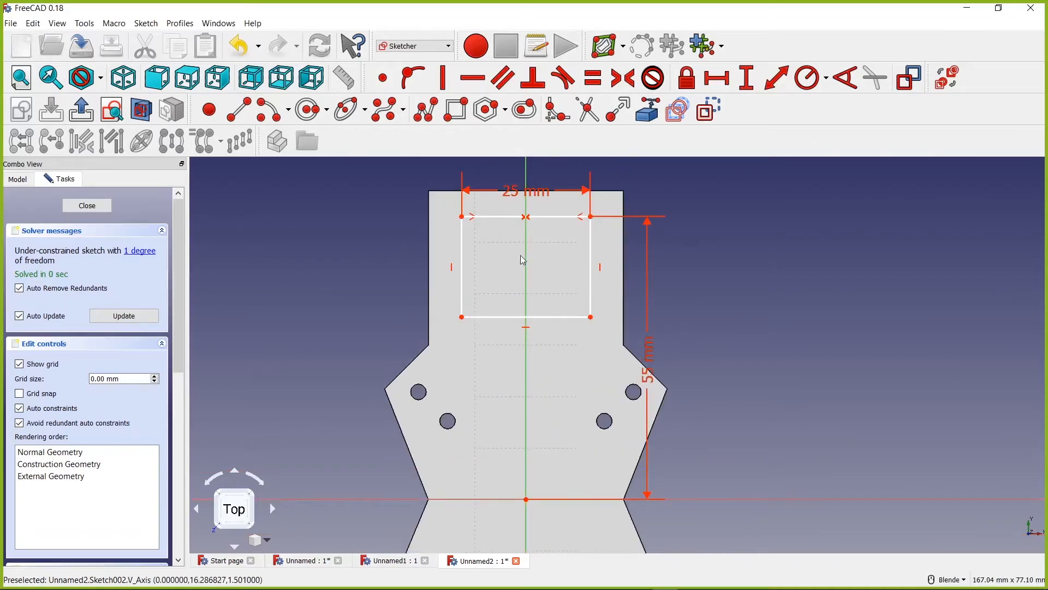
{"action": "mouse_move", "coordinate": [463, 316]}
{"action": "left_mouse_down"}
{"action": "mouse_move", "coordinate": [464, 351]}
{"action": "mouse_move", "coordinate": [462, 317]}
{"action": "left_mouse_up"}
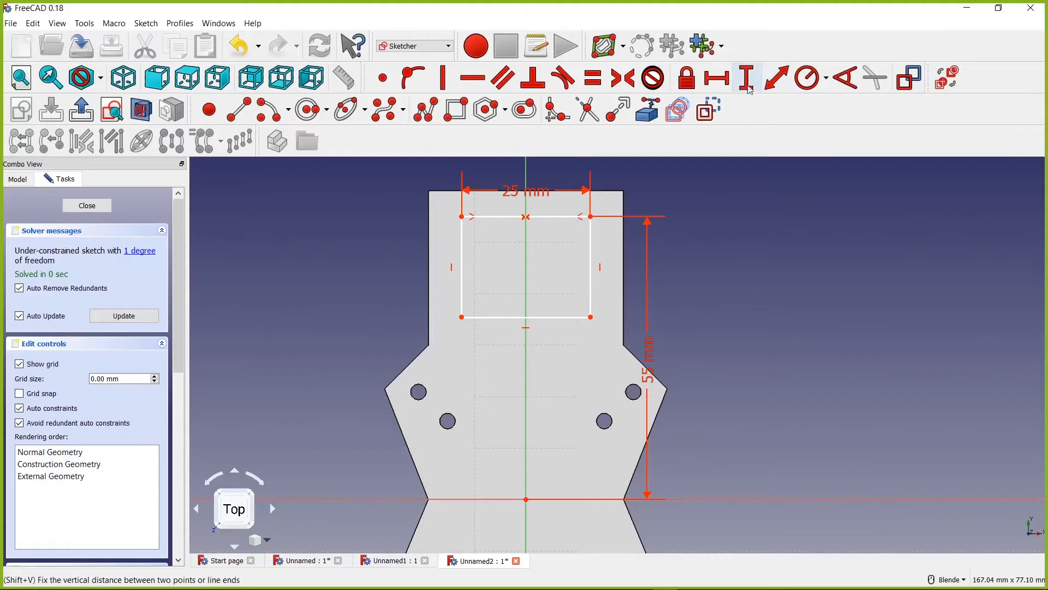
{"action": "left_click", "coordinate": [748, 78]}
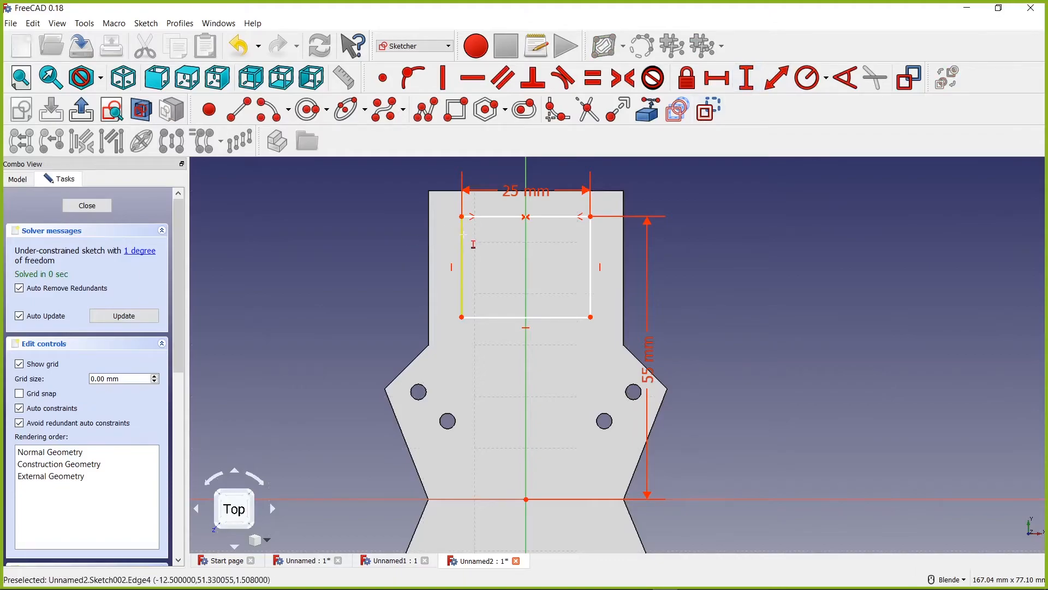
{"action": "left_click", "coordinate": [463, 236]}
{"action": "type", "text": "20"}
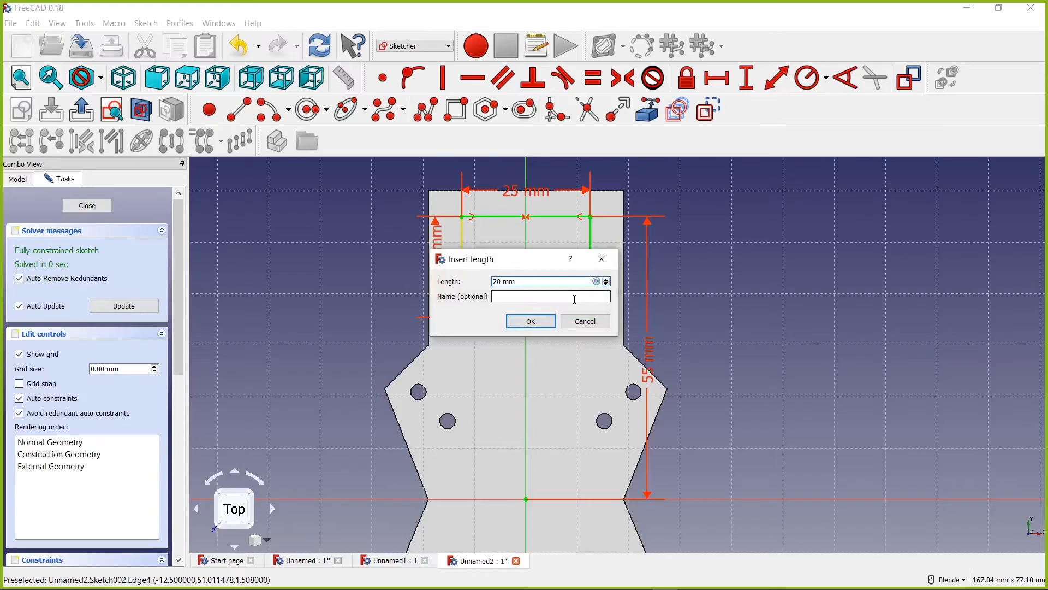
{"action": "left_click", "coordinate": [531, 321]}
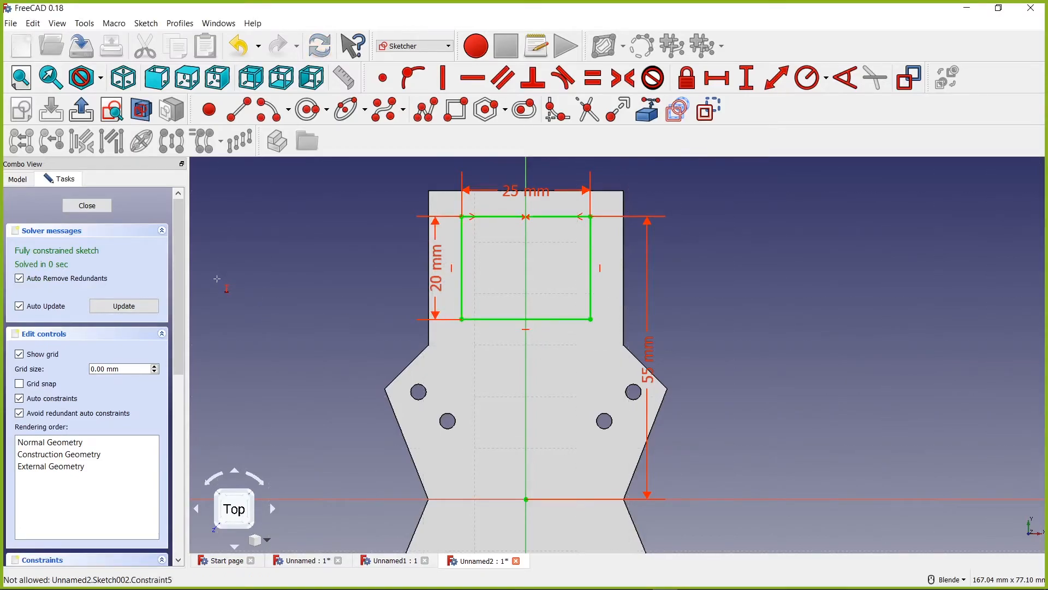
- Close the sketch and cut the rectangle from the plate as a pocket of type Through all
{"action": "left_click", "coordinate": [94, 208]}
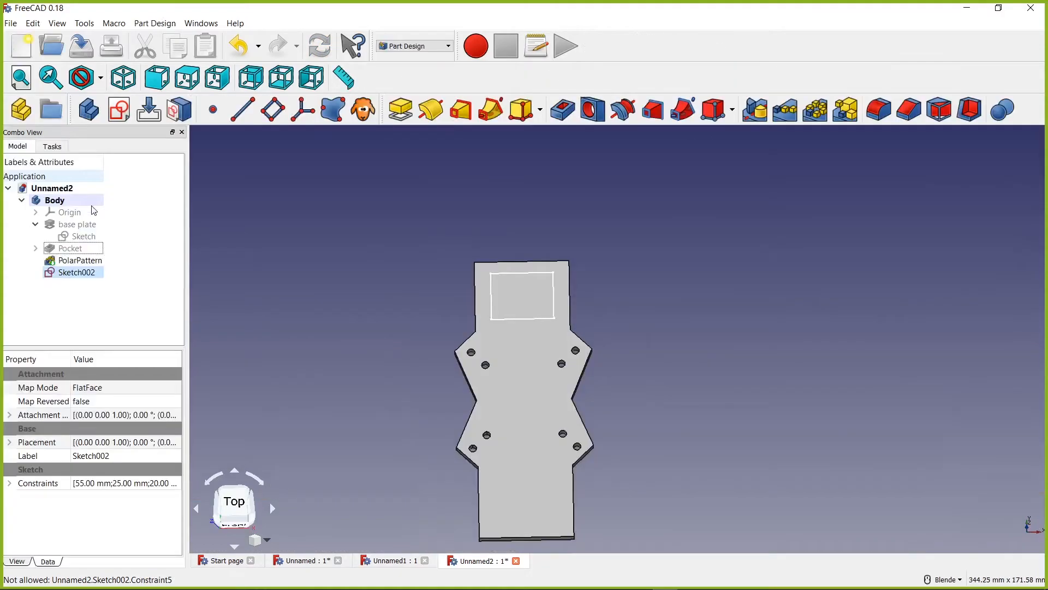
{"action": "left_click", "coordinate": [564, 112]}
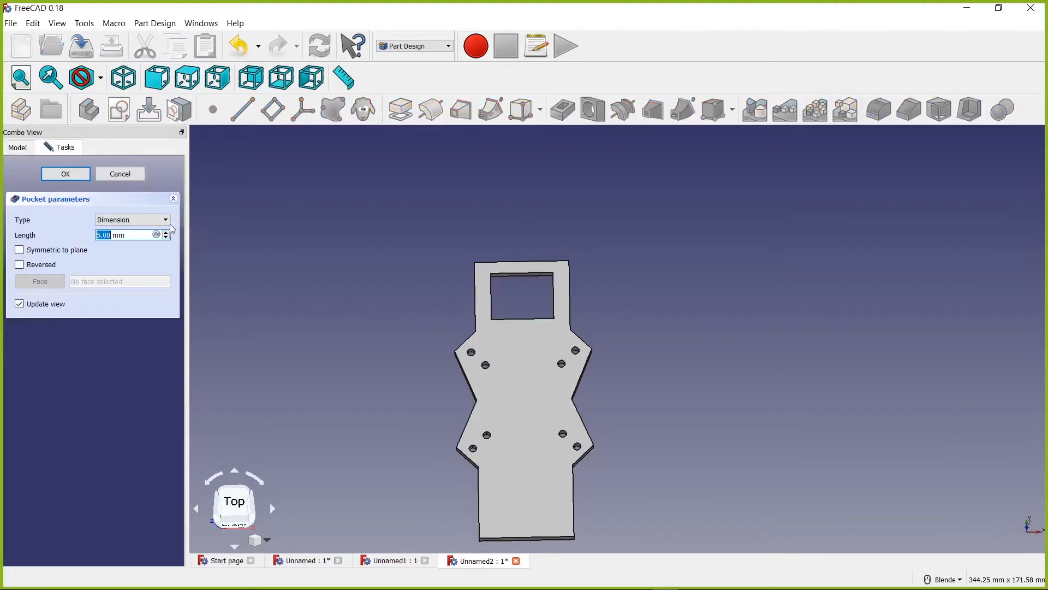
{"action": "left_click", "coordinate": [164, 220]}
{"action": "left_click", "coordinate": [137, 238]}
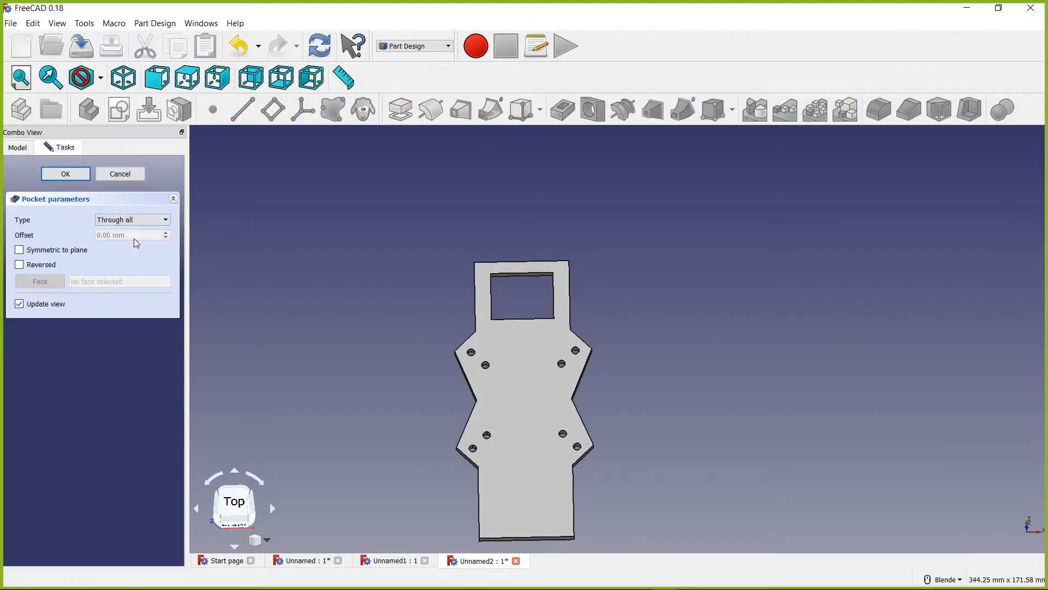
{"action": "left_click", "coordinate": [66, 173]}
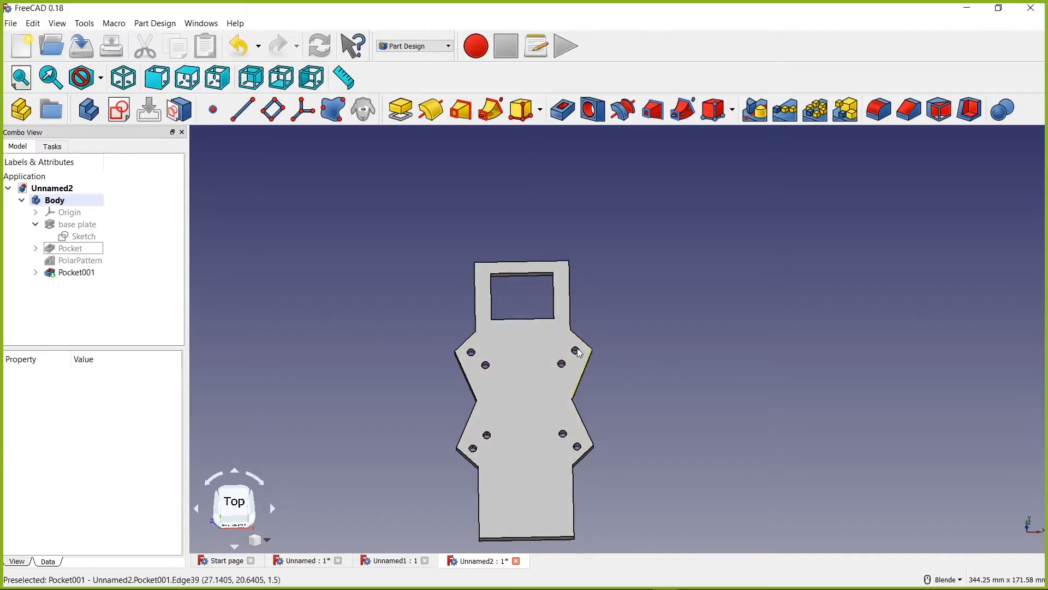
- Start a new sketch on the top face of the base plate
{"action": "left_click", "coordinate": [526, 364]}
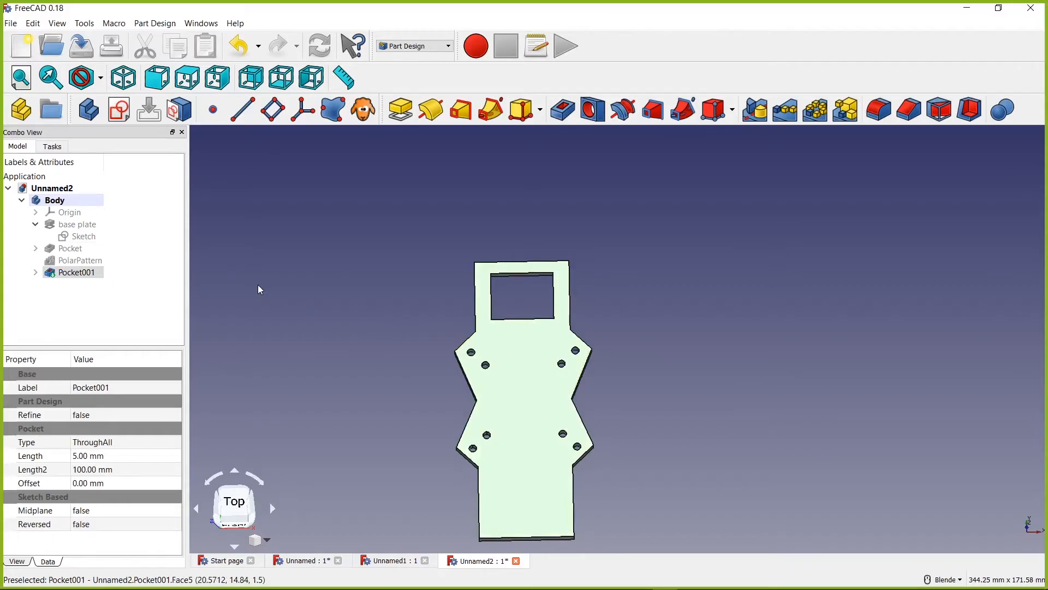
{"action": "left_click", "coordinate": [374, 303]}
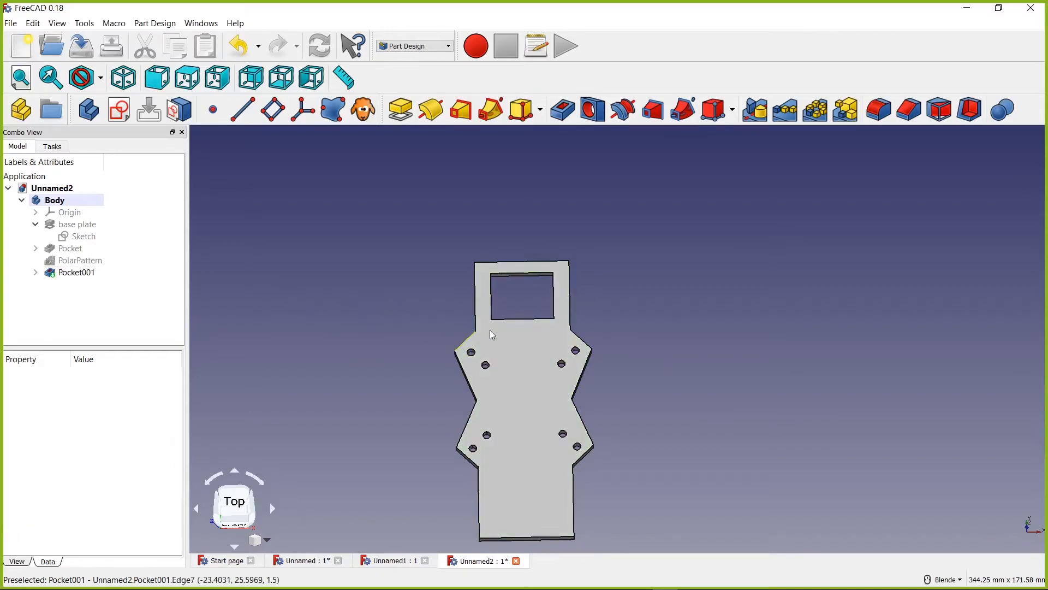
{"action": "left_click", "coordinate": [519, 355]}
{"action": "left_click", "coordinate": [119, 109]}
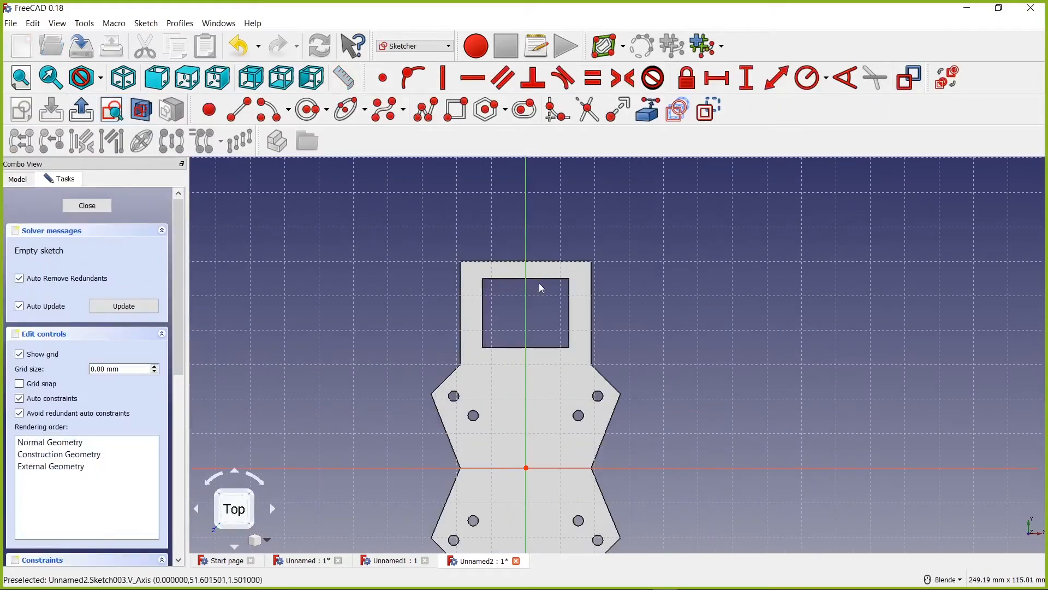
{"action": "scroll", "coordinate": [511, 307], "scroll_direction": "up", "scroll_amount": 4}
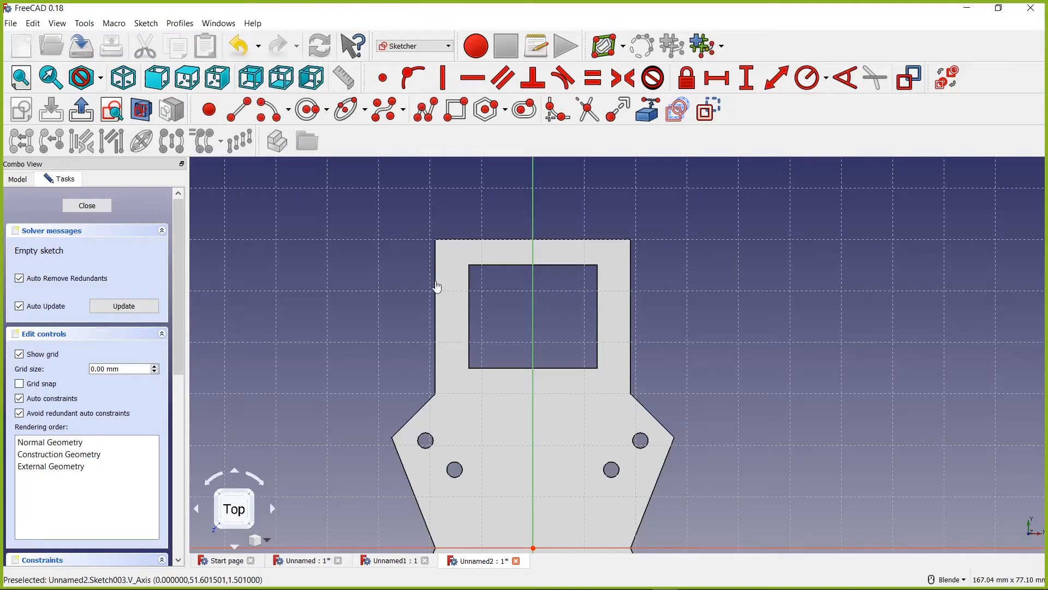
- Draw a trial circle beside the plate's upper end, move it around the upper-left corner, and delete it
{"action": "left_click", "coordinate": [311, 110]}
{"action": "left_click", "coordinate": [370, 200]}
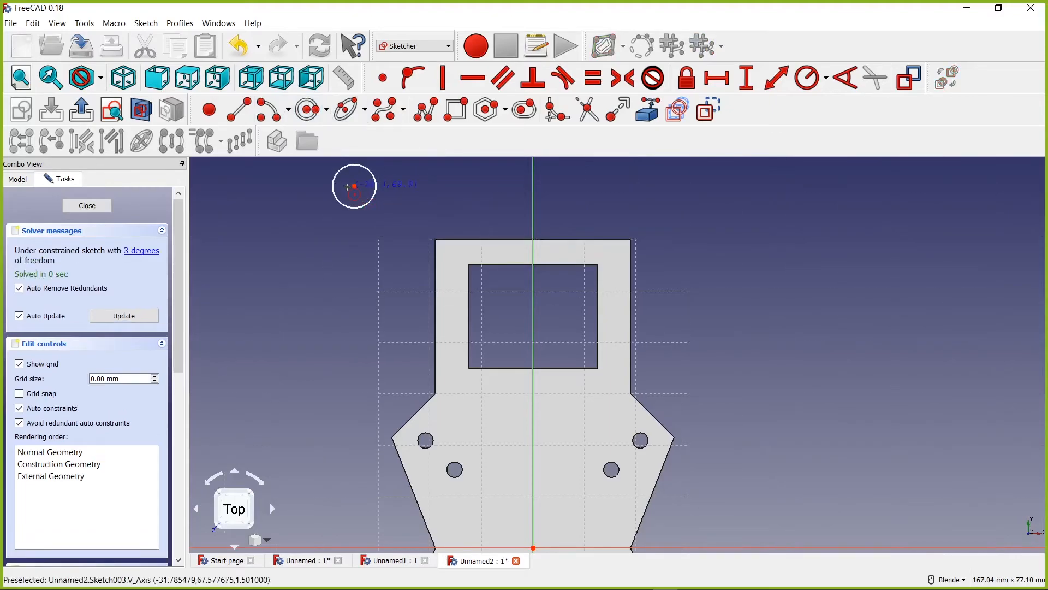
{"action": "left_click", "coordinate": [445, 246]}
{"action": "left_click", "coordinate": [435, 276]}
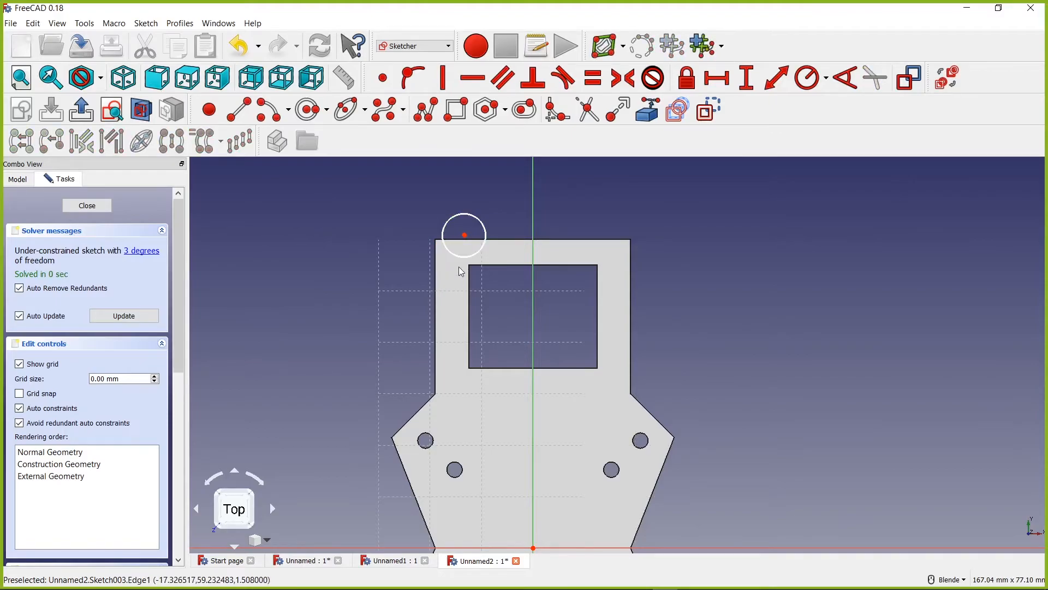
{"action": "left_click_drag", "start_coordinate": [466, 240], "coordinate": [431, 248]}
{"action": "left_click", "coordinate": [425, 276]}
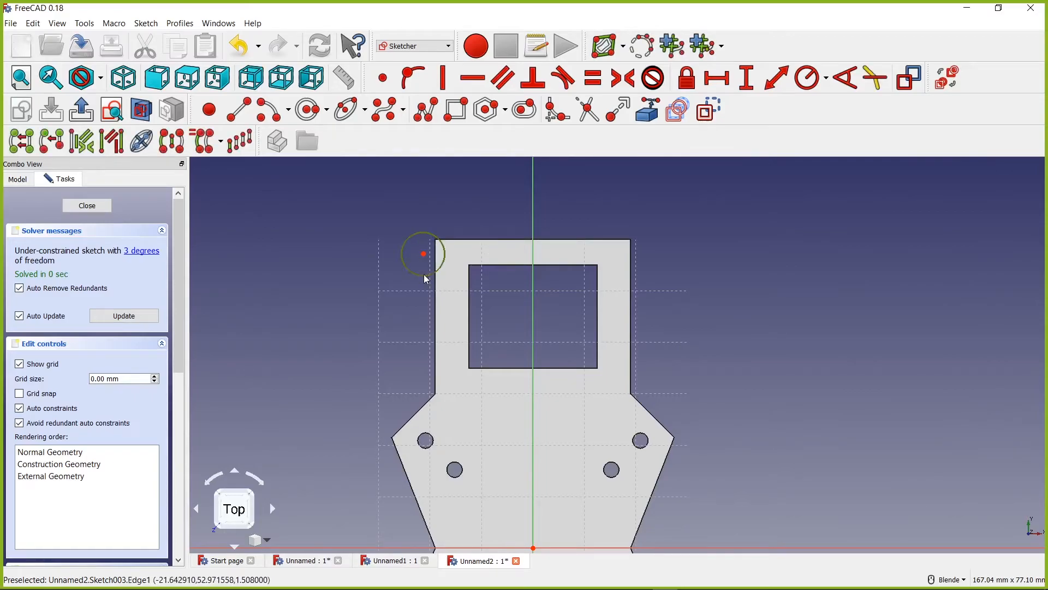
{"action": "key", "text": "Delete"}
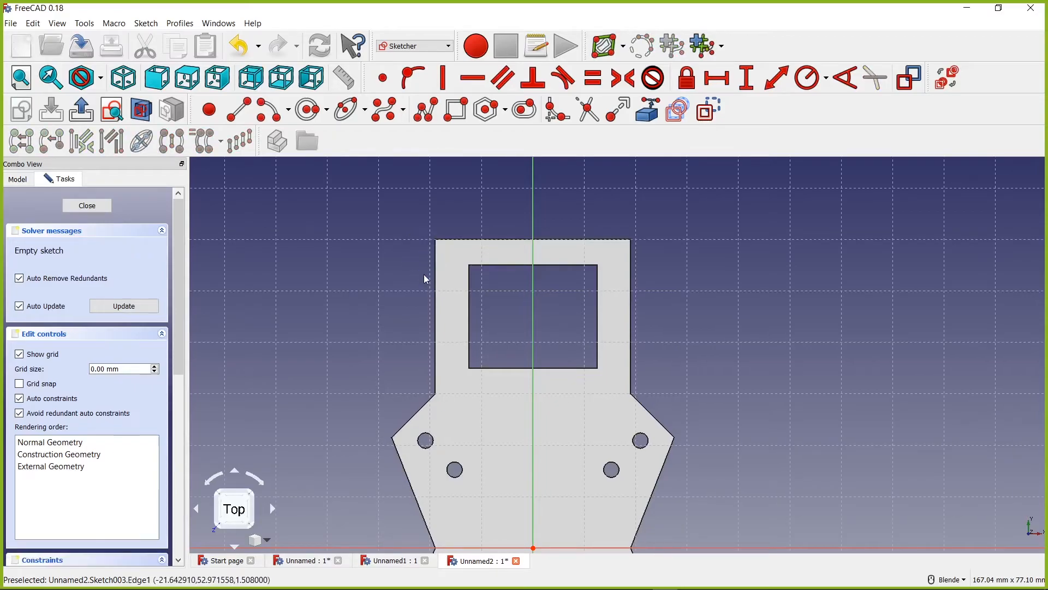
- Link the plate's left edge, its top edge and the cutout's left edge into the sketch as external geometry
{"action": "left_click", "coordinate": [651, 115]}
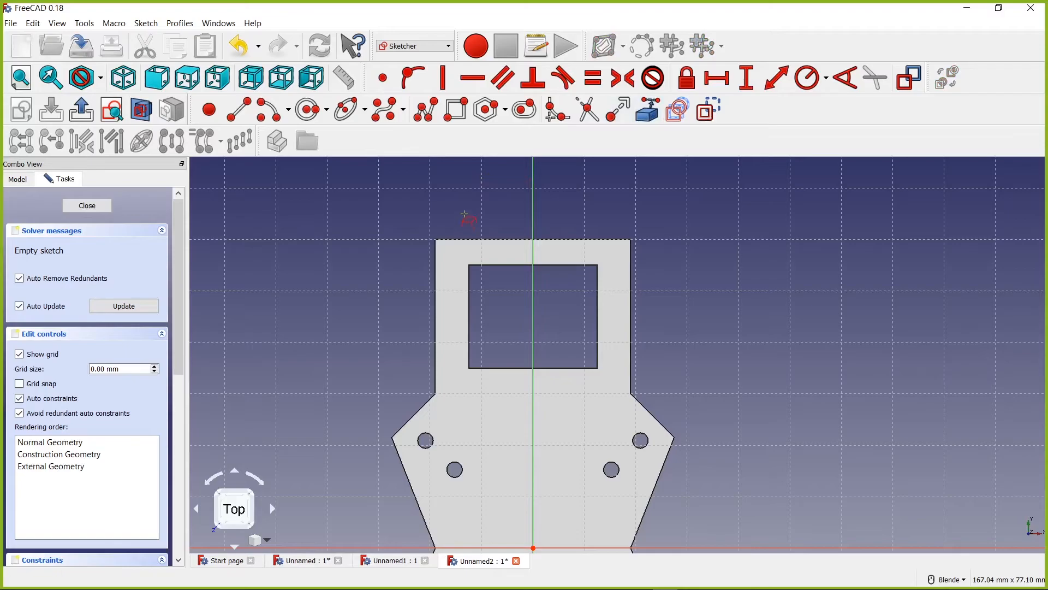
{"action": "left_click", "coordinate": [436, 267]}
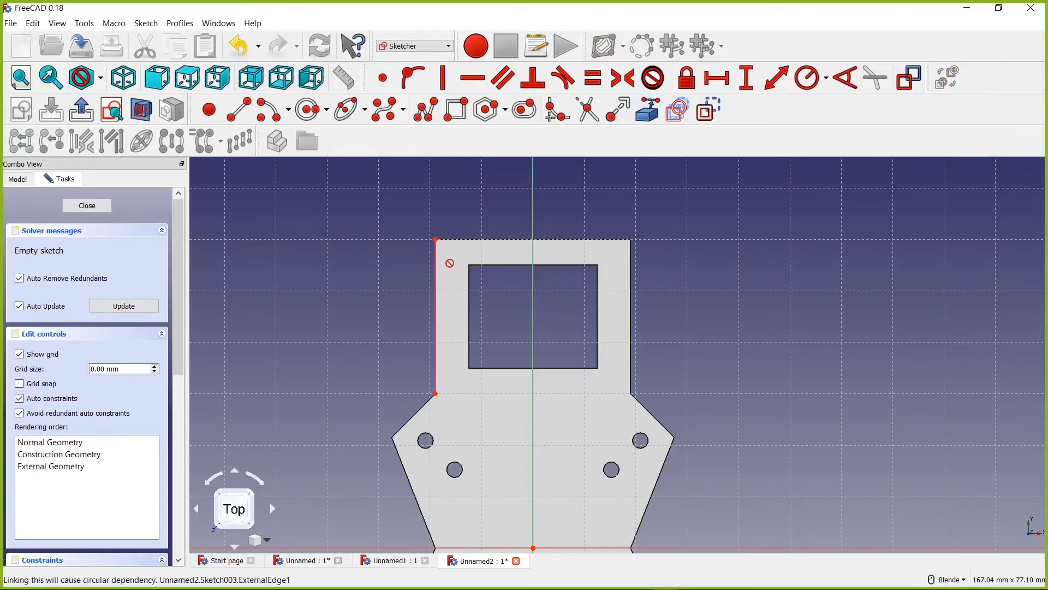
{"action": "left_click", "coordinate": [467, 240]}
{"action": "left_click", "coordinate": [472, 292]}
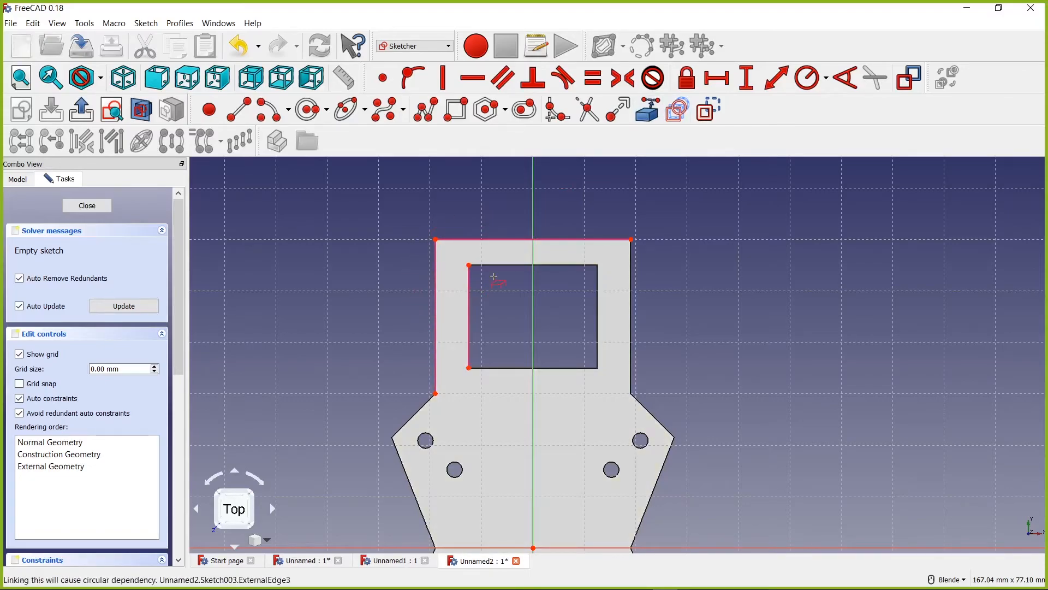
{"action": "right_click", "coordinate": [354, 249]}
- In construction mode, draw a small circle in the plate's upper-left corner, between the outer edges and the cutout
{"action": "scroll", "coordinate": [466, 357], "scroll_direction": "down", "scroll_amount": 2}
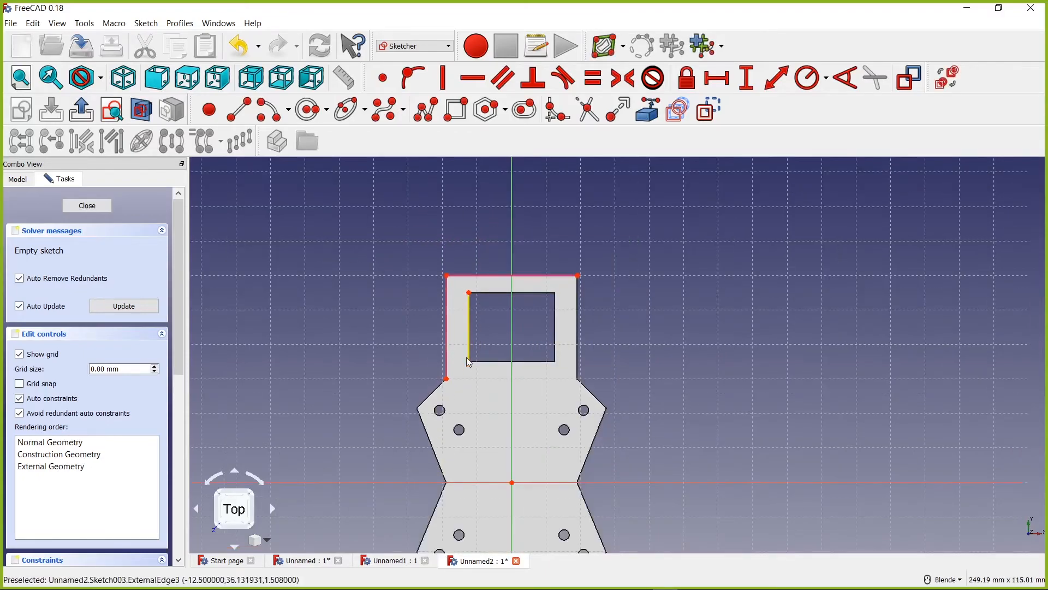
{"action": "scroll", "coordinate": [511, 330], "scroll_direction": "up", "scroll_amount": 2}
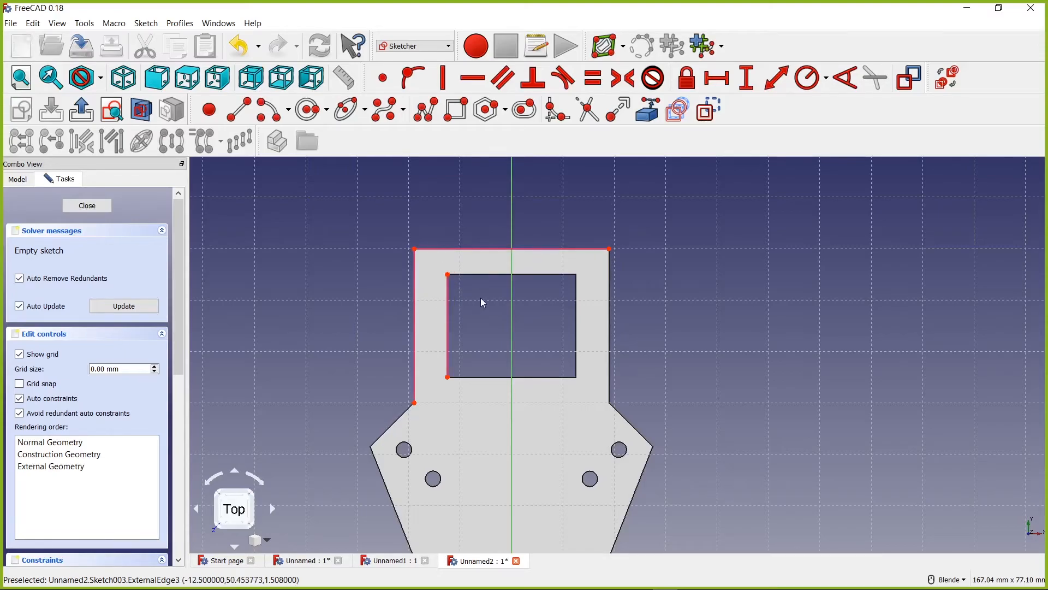
{"action": "scroll", "coordinate": [462, 364], "scroll_direction": "down", "scroll_amount": 3}
{"action": "scroll", "coordinate": [453, 381], "scroll_direction": "up", "scroll_amount": 3}
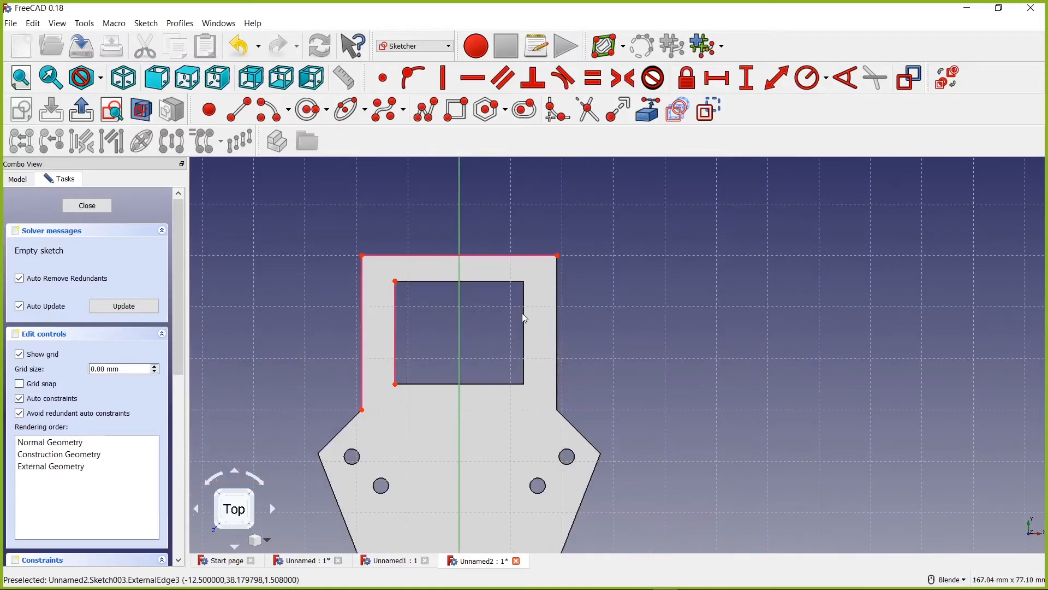
{"action": "scroll", "coordinate": [425, 333], "scroll_direction": "down", "scroll_amount": 2}
{"action": "scroll", "coordinate": [429, 363], "scroll_direction": "up", "scroll_amount": 2}
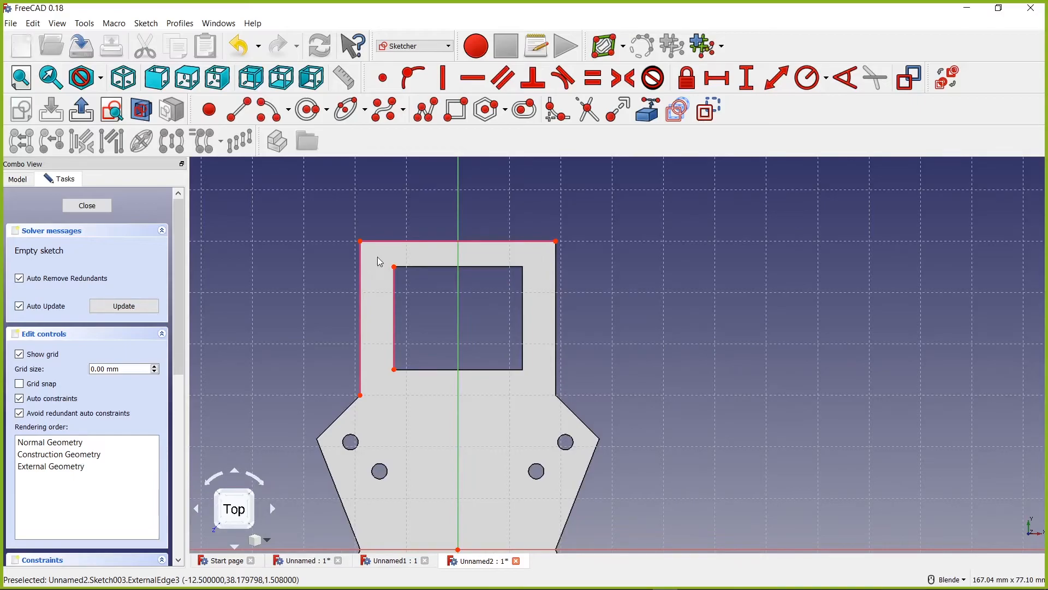
{"action": "left_click", "coordinate": [396, 294]}
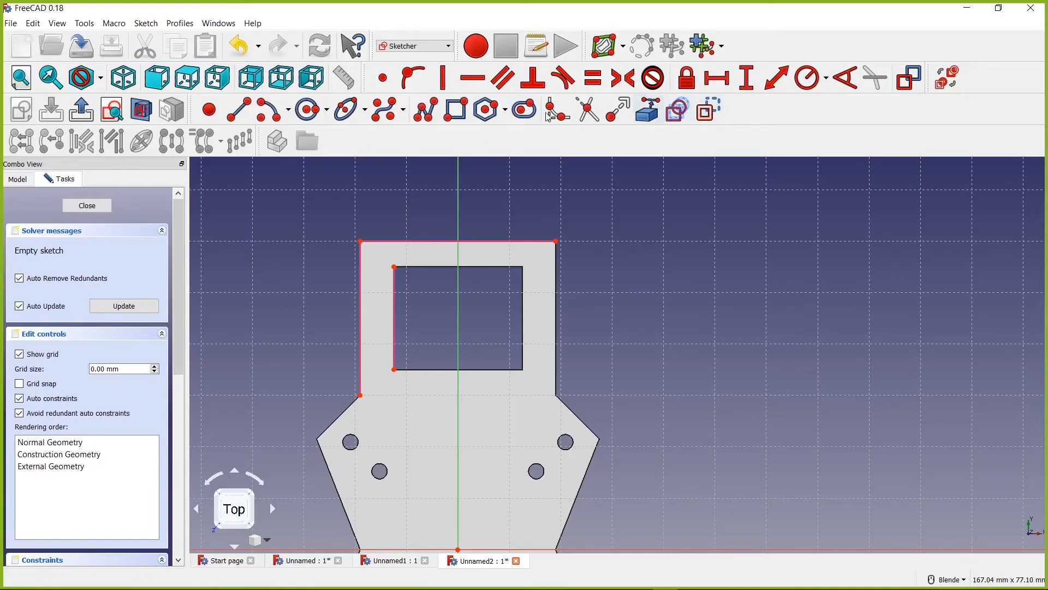
{"action": "left_click", "coordinate": [307, 116]}
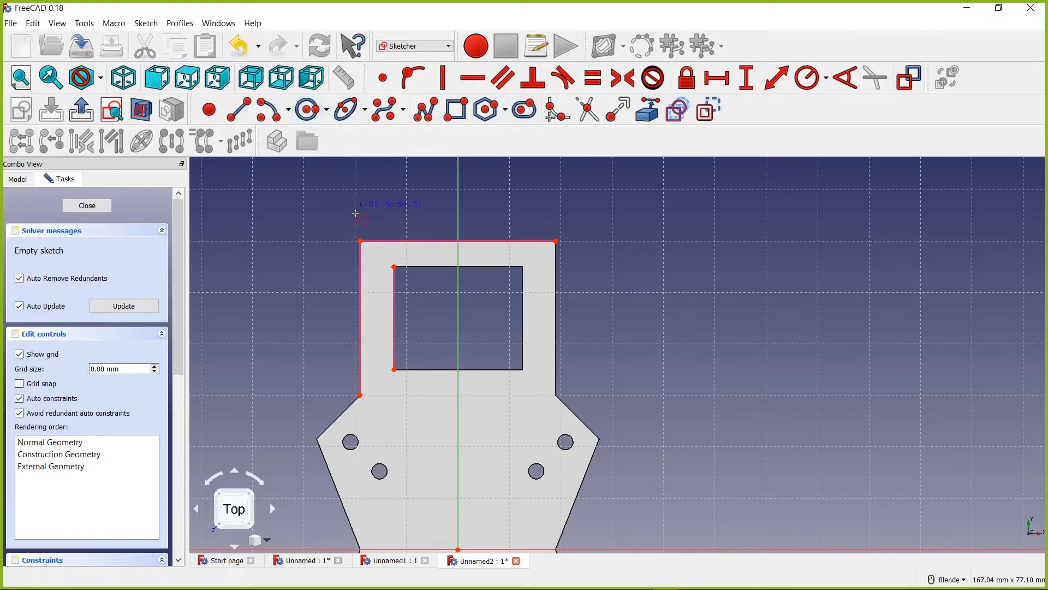
{"action": "left_click", "coordinate": [376, 269]}
{"action": "left_click", "coordinate": [381, 257]}
- Make the construction circle tangent to the plate's top edge and to its left outer edge
{"action": "scroll", "coordinate": [373, 200], "scroll_direction": "up", "scroll_amount": 2}
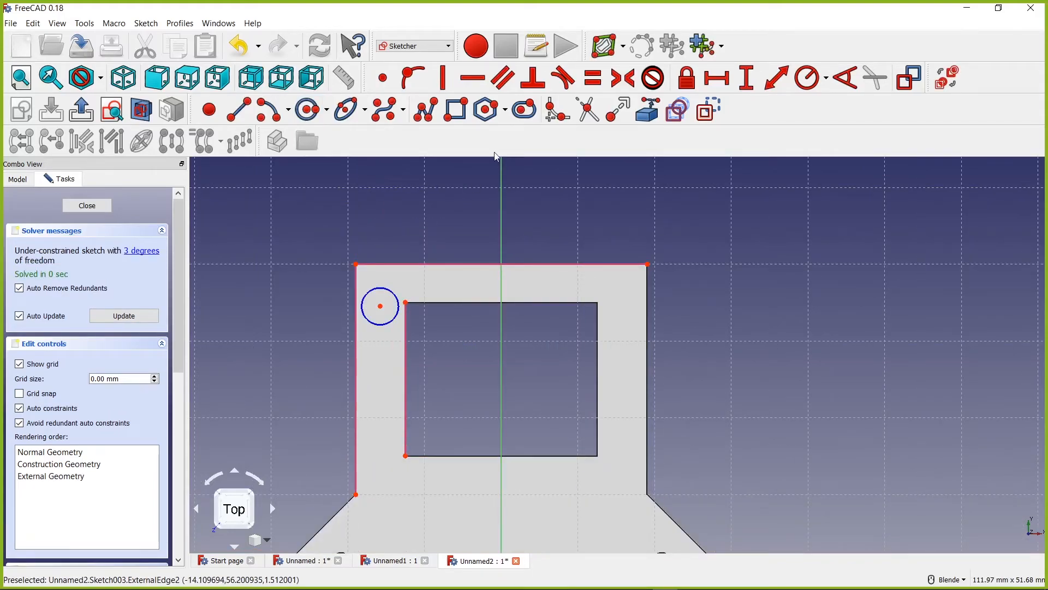
{"action": "left_click", "coordinate": [574, 87]}
{"action": "left_click", "coordinate": [372, 289]}
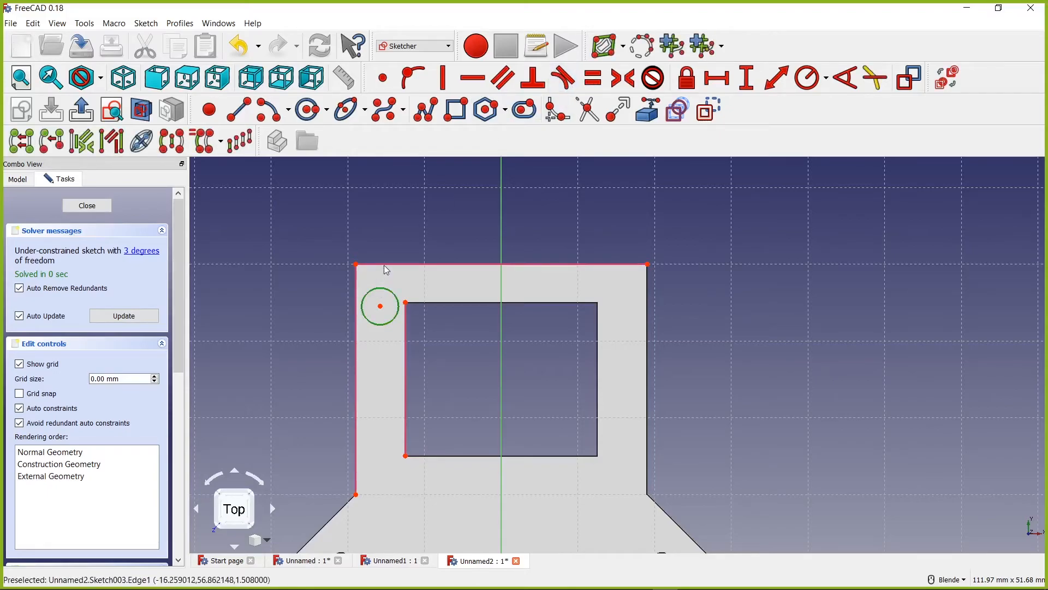
{"action": "left_click", "coordinate": [382, 264]}
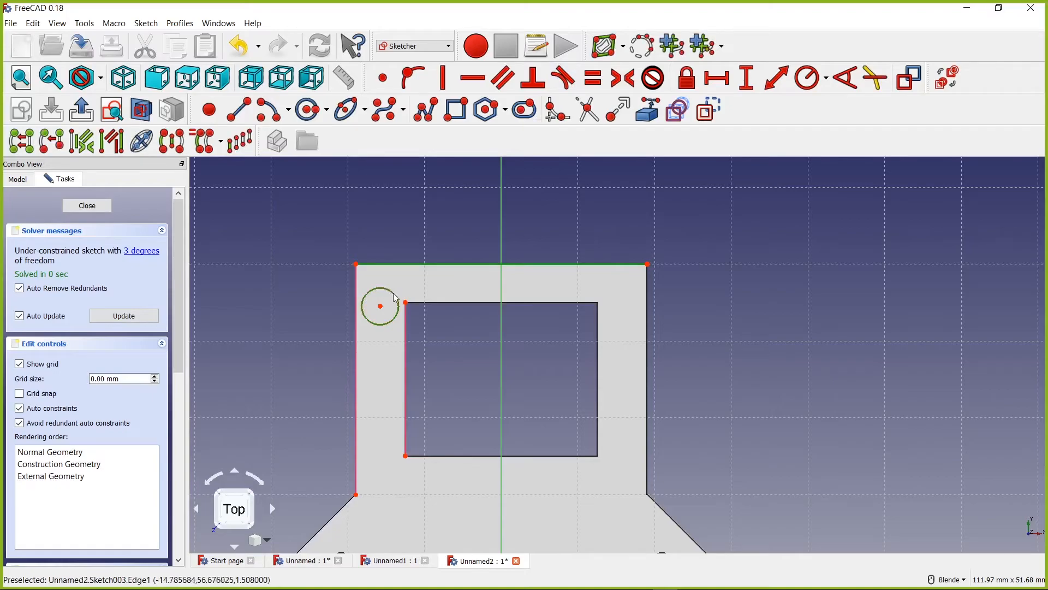
{"action": "left_click", "coordinate": [572, 75]}
{"action": "scroll", "coordinate": [365, 301], "scroll_direction": "up", "scroll_amount": 4}
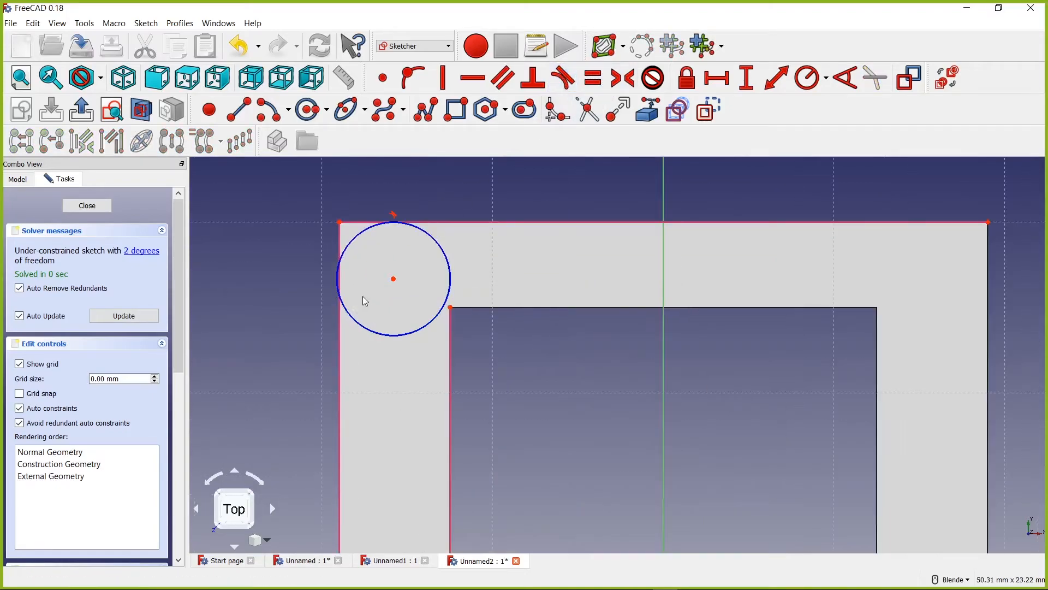
{"action": "left_click", "coordinate": [353, 237]}
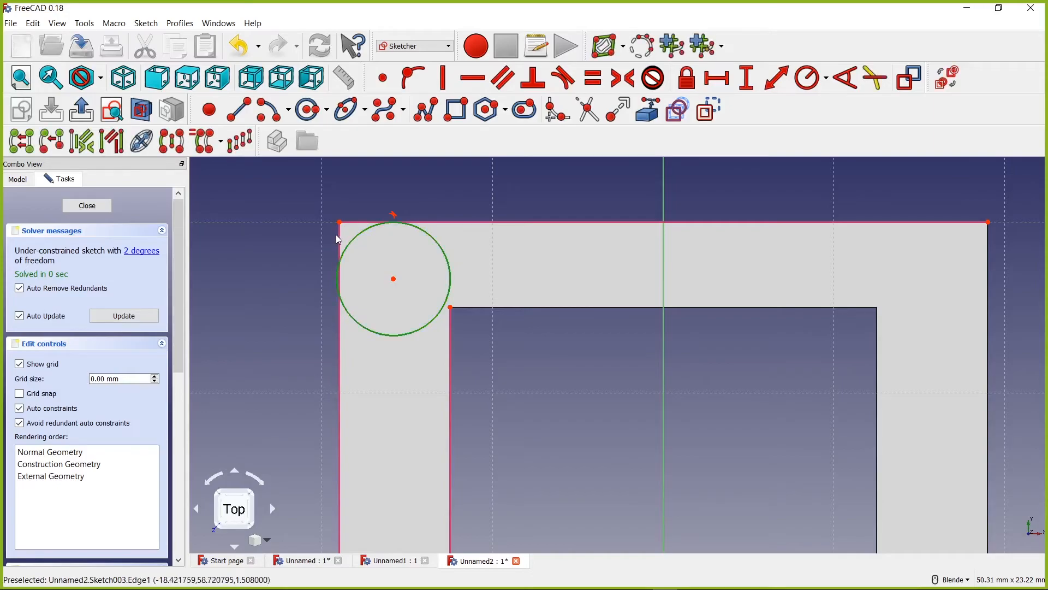
{"action": "left_click", "coordinate": [339, 240]}
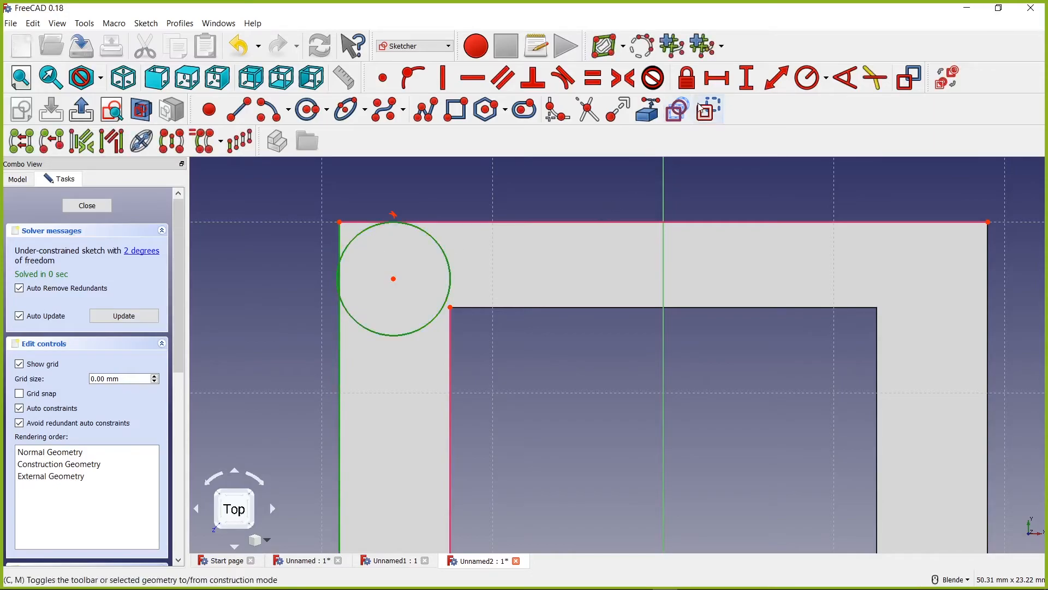
{"action": "left_click", "coordinate": [567, 82]}
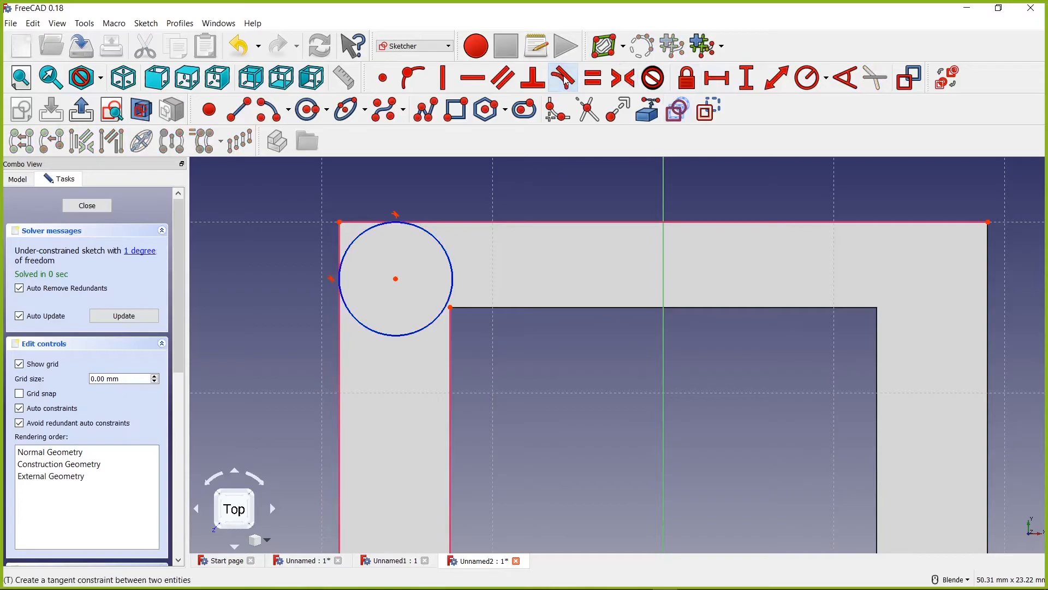
- Make the construction circle tangent to the linked left edge of the rectangular cutout
{"action": "left_click", "coordinate": [418, 338]}
{"action": "left_click", "coordinate": [450, 339]}
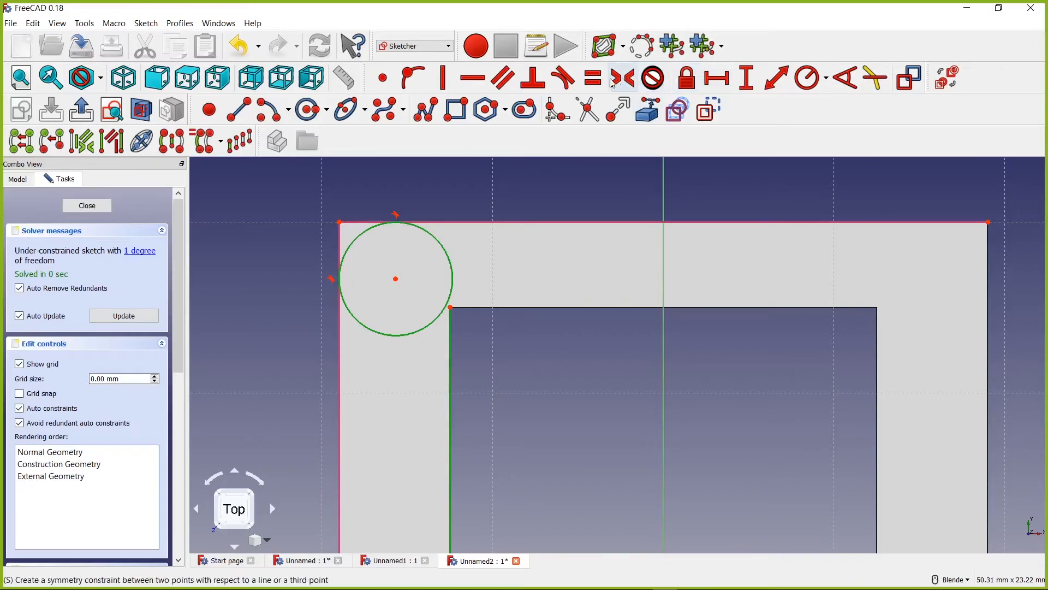
{"action": "left_click", "coordinate": [563, 78]}
{"action": "scroll", "coordinate": [436, 390], "scroll_direction": "up", "scroll_amount": 2}
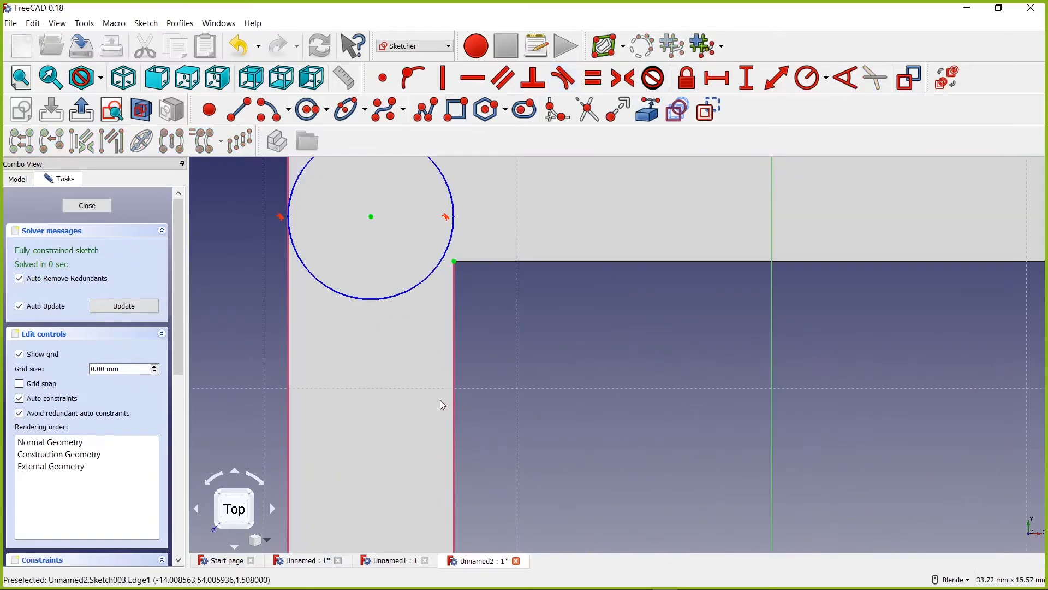
{"action": "scroll", "coordinate": [442, 292], "scroll_direction": "down", "scroll_amount": 2}
{"action": "scroll", "coordinate": [441, 289], "scroll_direction": "down", "scroll_amount": 2}
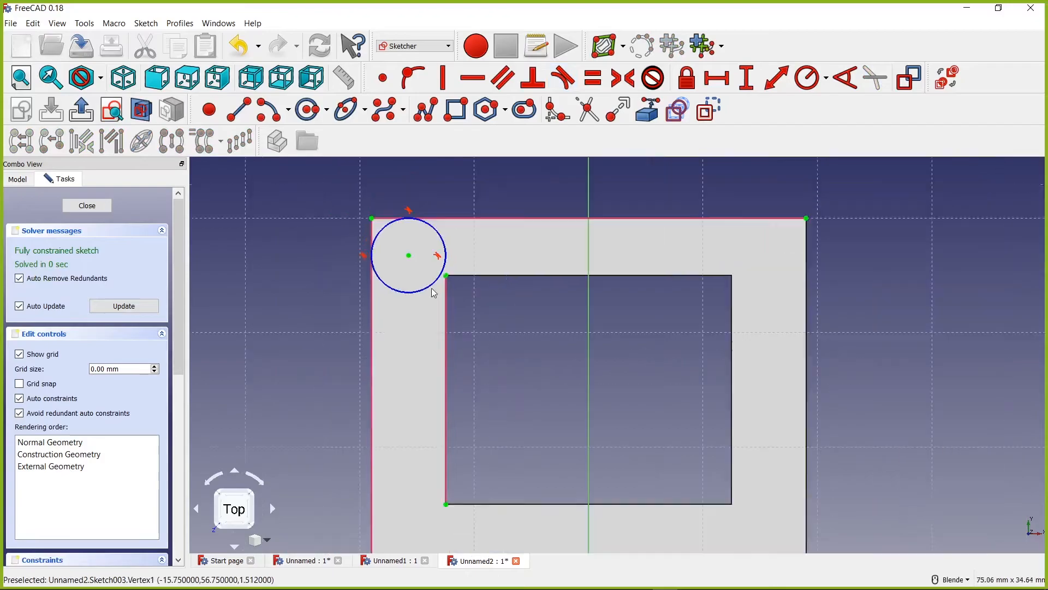
{"action": "scroll", "coordinate": [432, 305], "scroll_direction": "down", "scroll_amount": 2}
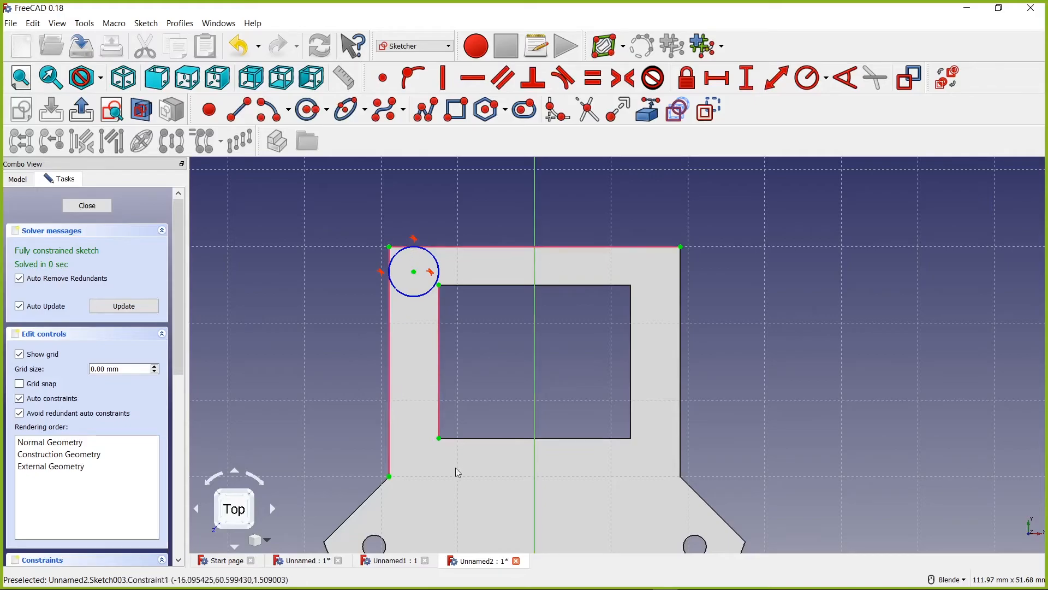
- With construction mode off, draw a smaller circle of about 1.39 mm radius centred on the construction circle's centre
{"action": "right_click_drag", "start_coordinate": [314, 332], "coordinate": [314, 259]}
{"action": "left_click", "coordinate": [341, 244]}
{"action": "scroll", "coordinate": [530, 325], "scroll_direction": "down", "scroll_amount": 2}
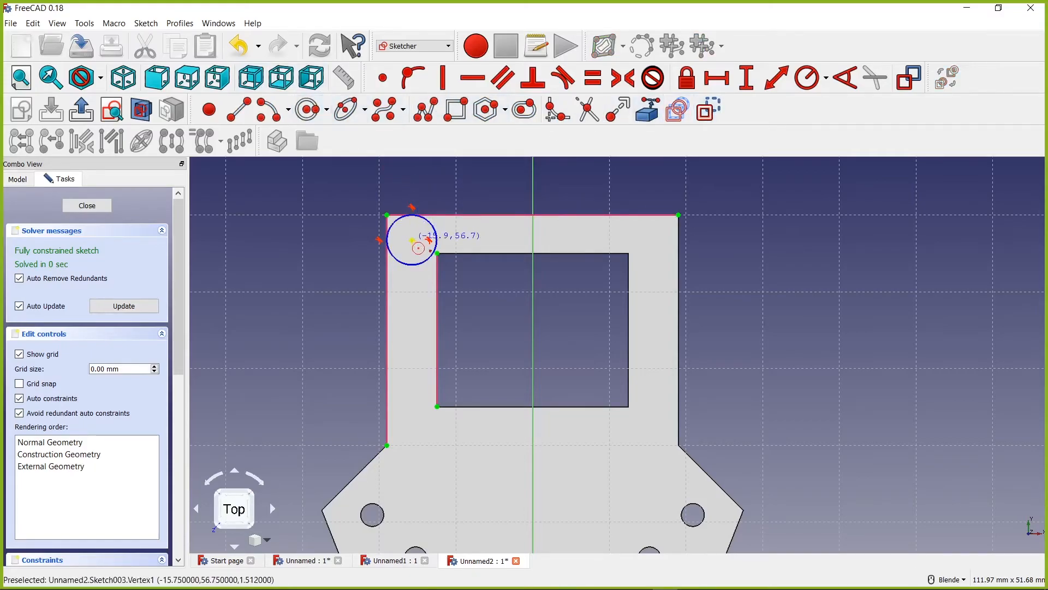
{"action": "left_click", "coordinate": [412, 241]}
{"action": "right_click", "coordinate": [356, 208]}
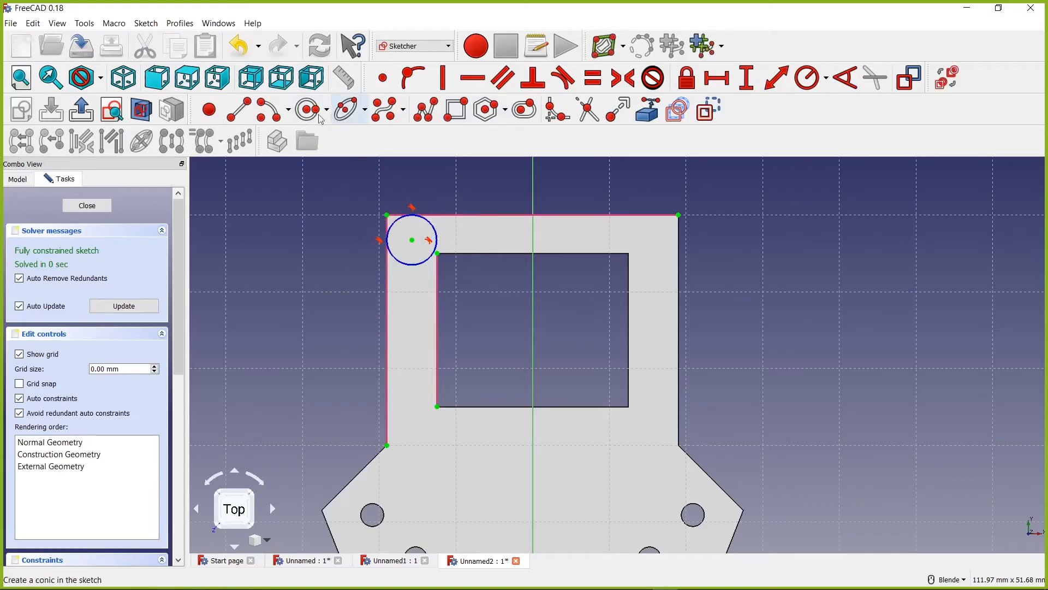
{"action": "left_click", "coordinate": [312, 109]}
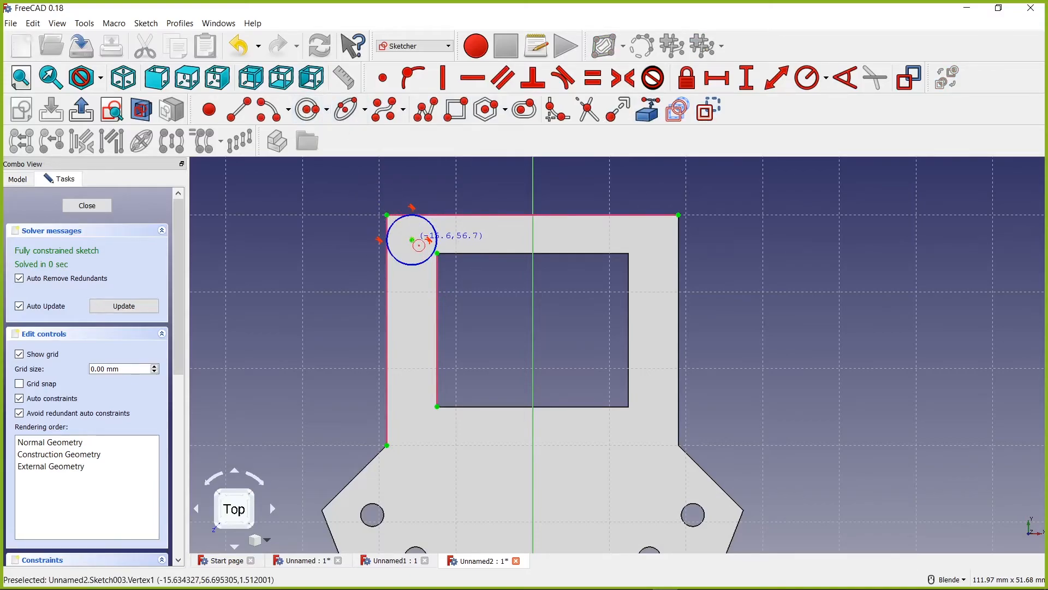
{"action": "scroll", "coordinate": [414, 240], "scroll_direction": "up", "scroll_amount": 3}
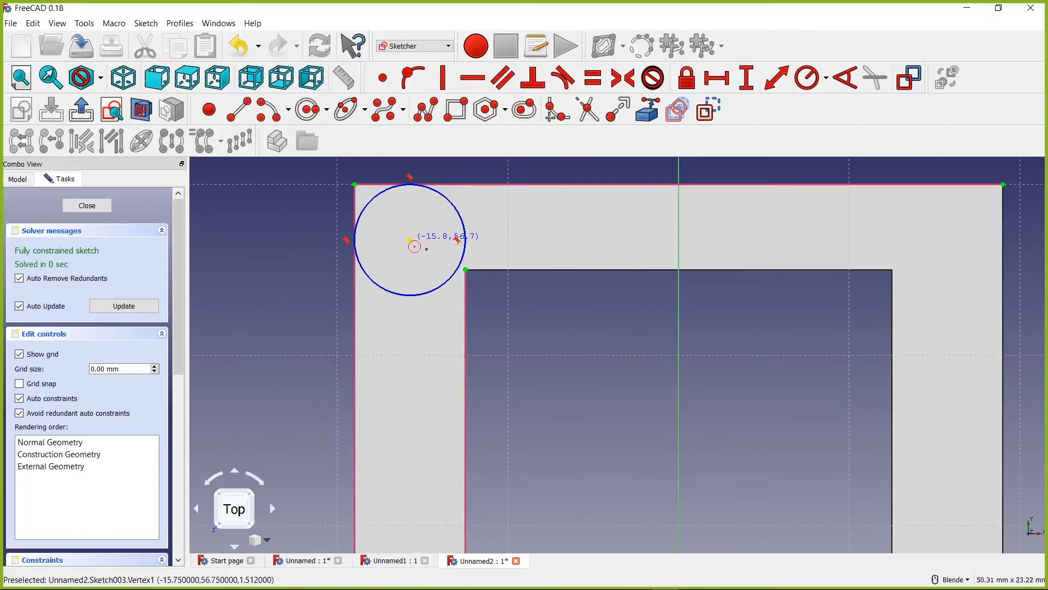
{"action": "left_click", "coordinate": [410, 240]}
{"action": "left_click", "coordinate": [419, 220]}
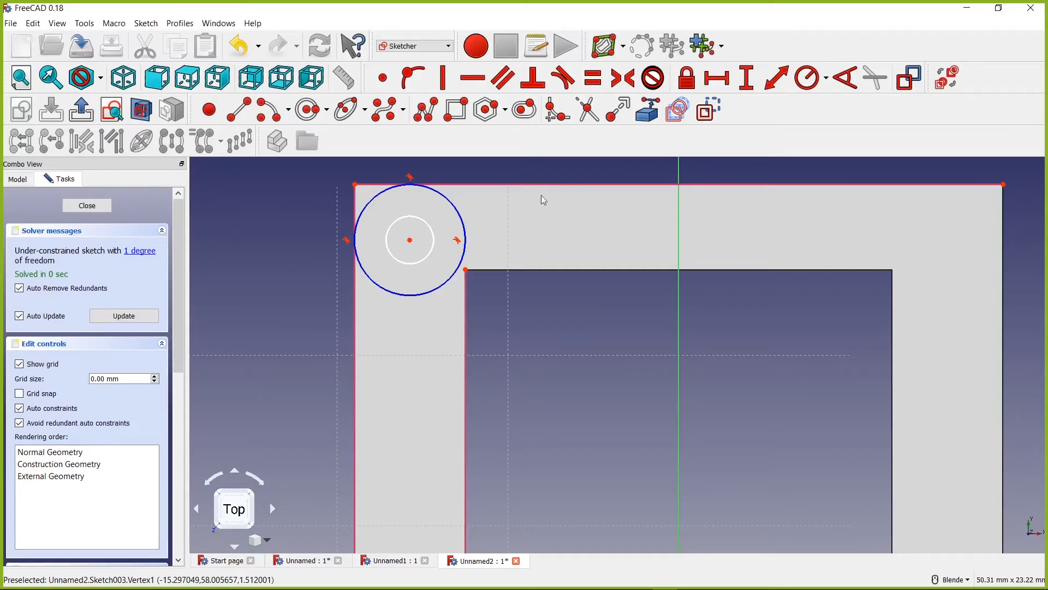
- Constrain the inner circle's radius to 1.5 mm and place its dimension label outside the circles
{"action": "left_click", "coordinate": [428, 229]}
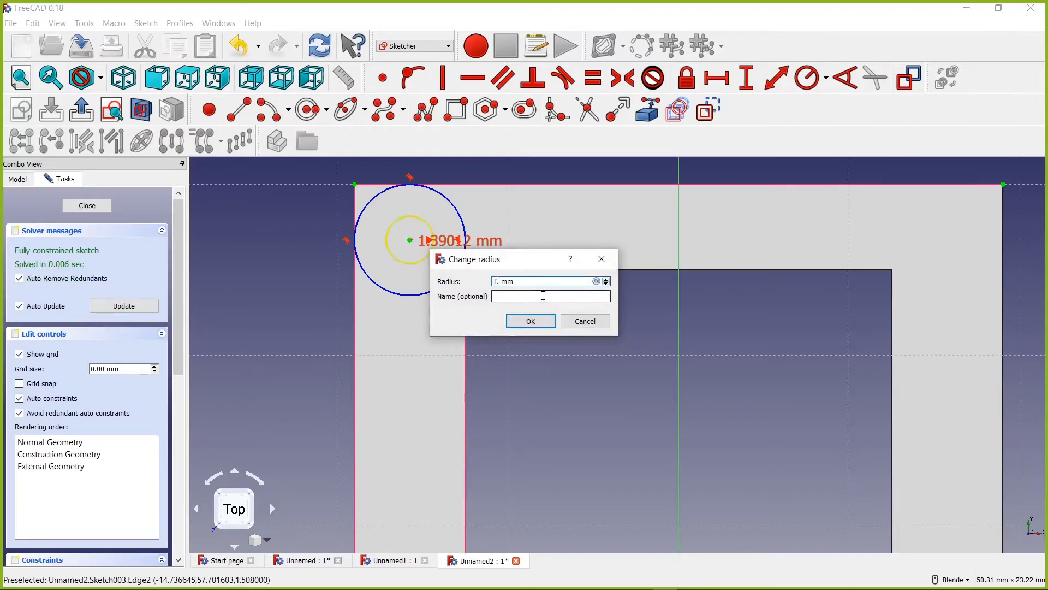
{"action": "key", "text": "Return"}
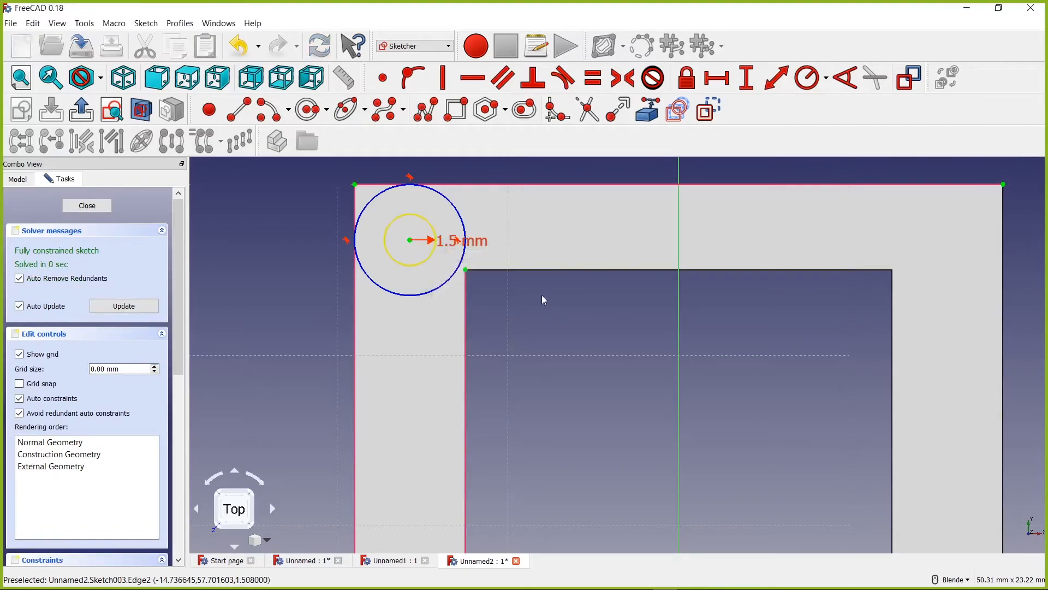
{"action": "key", "text": "Escape"}
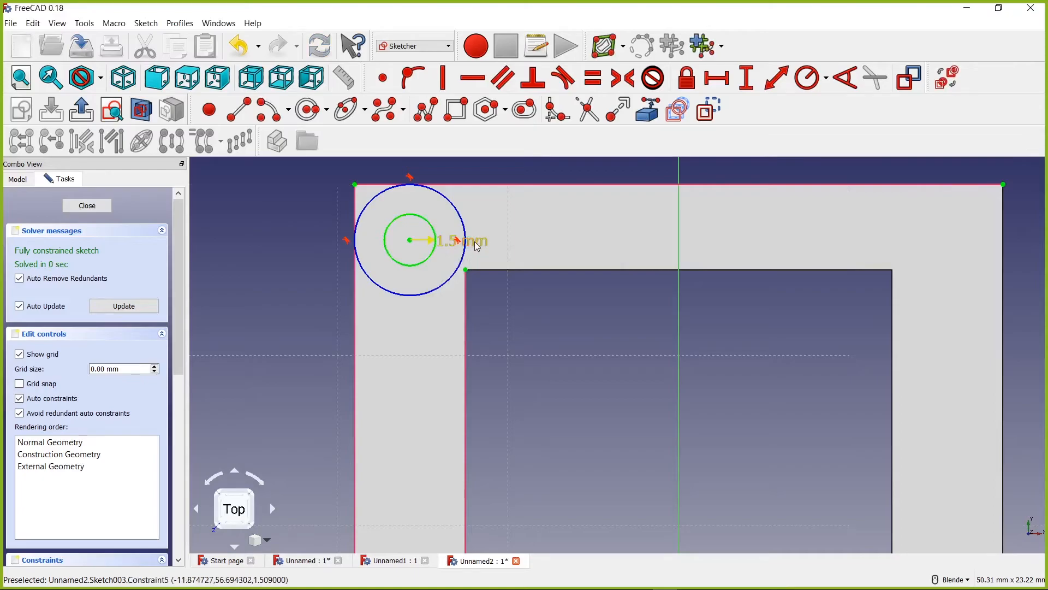
{"action": "left_click_drag", "start_coordinate": [473, 239], "coordinate": [516, 240]}
- Delete the three linked external edges and the outer construction circle, keeping only the 1.5 mm radius circle
{"action": "scroll", "coordinate": [542, 350], "scroll_direction": "down", "scroll_amount": 5}
{"action": "scroll", "coordinate": [519, 358], "scroll_direction": "up", "scroll_amount": 3}
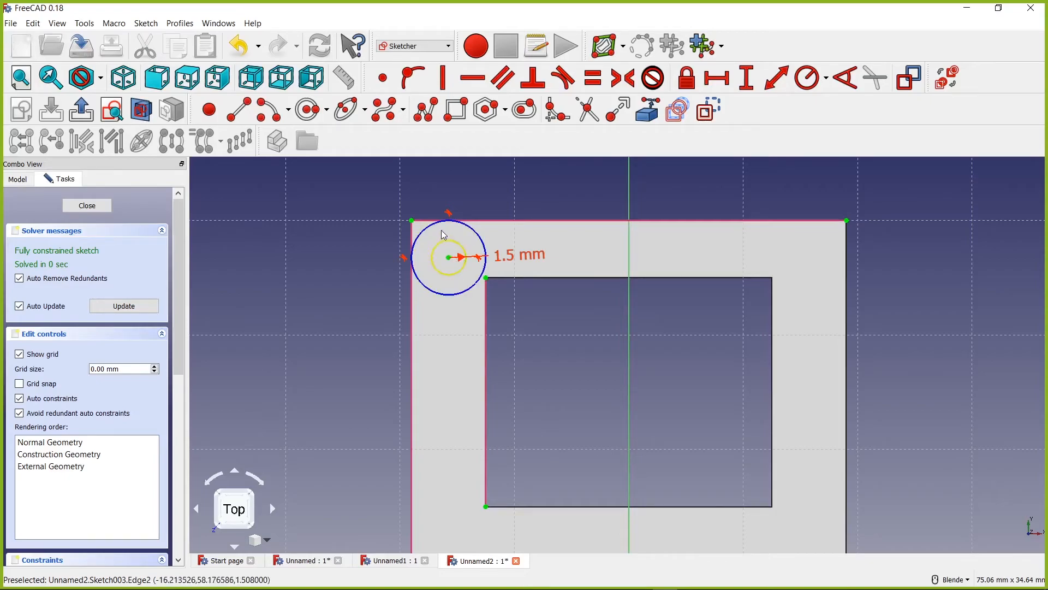
{"action": "left_click", "coordinate": [527, 222]}
{"action": "key", "text": "Delete"}
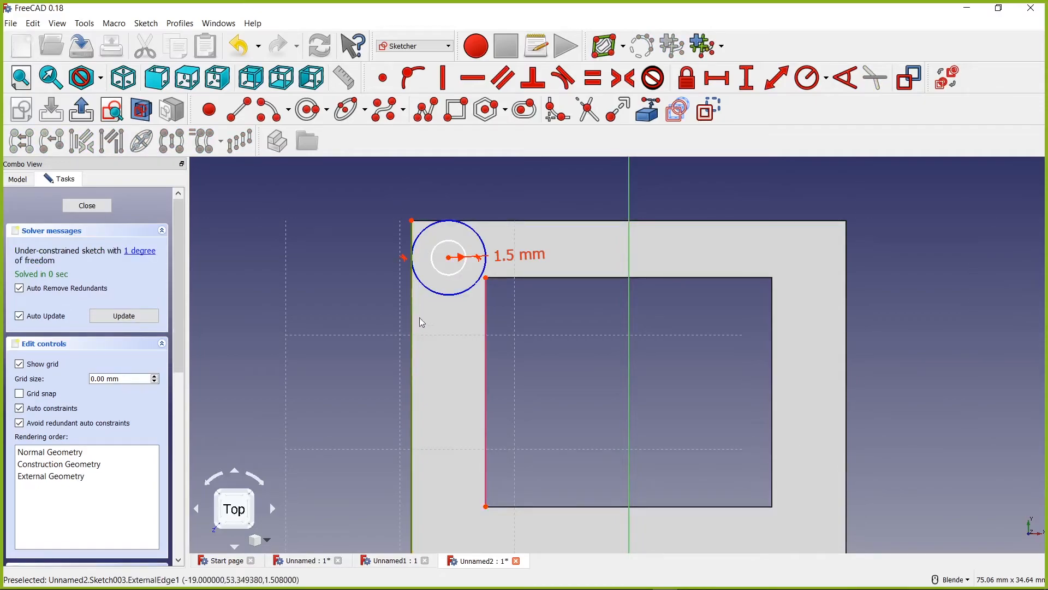
{"action": "left_click", "coordinate": [485, 317]}
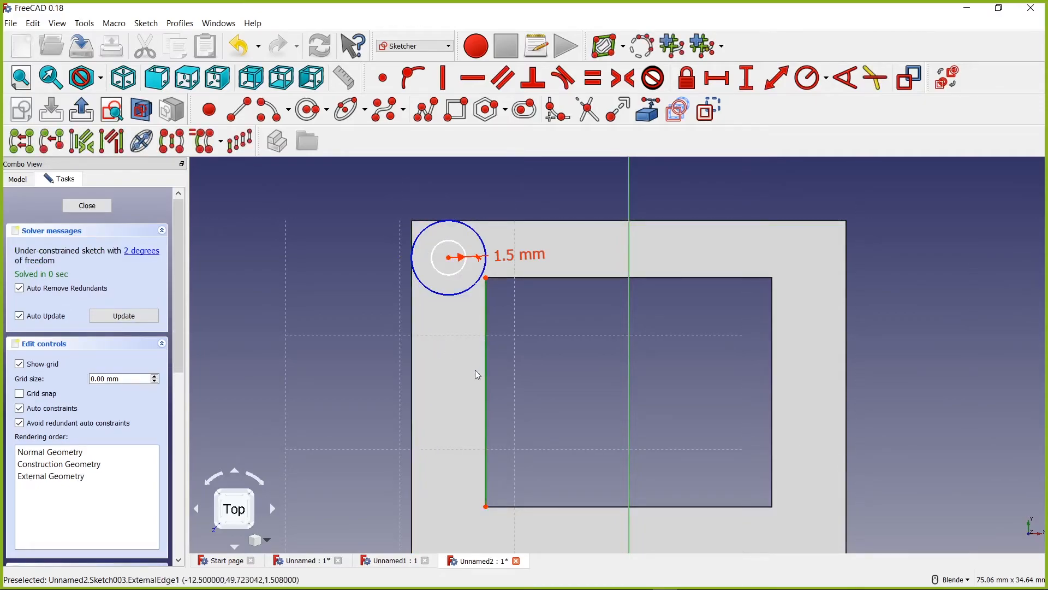
{"action": "key", "text": "Delete"}
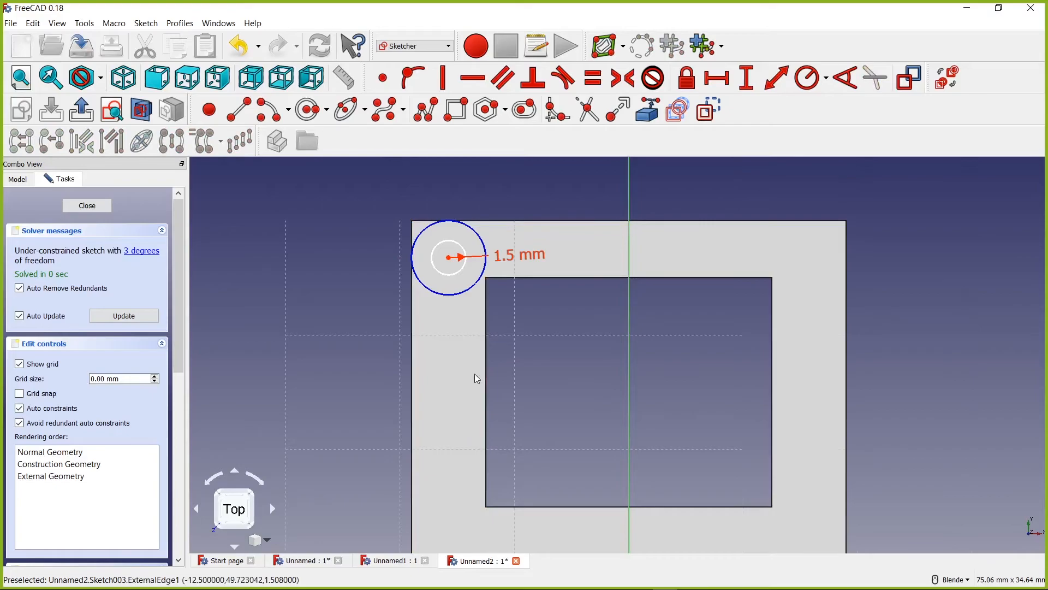
{"action": "left_click", "coordinate": [450, 295]}
{"action": "key", "text": "Delete"}
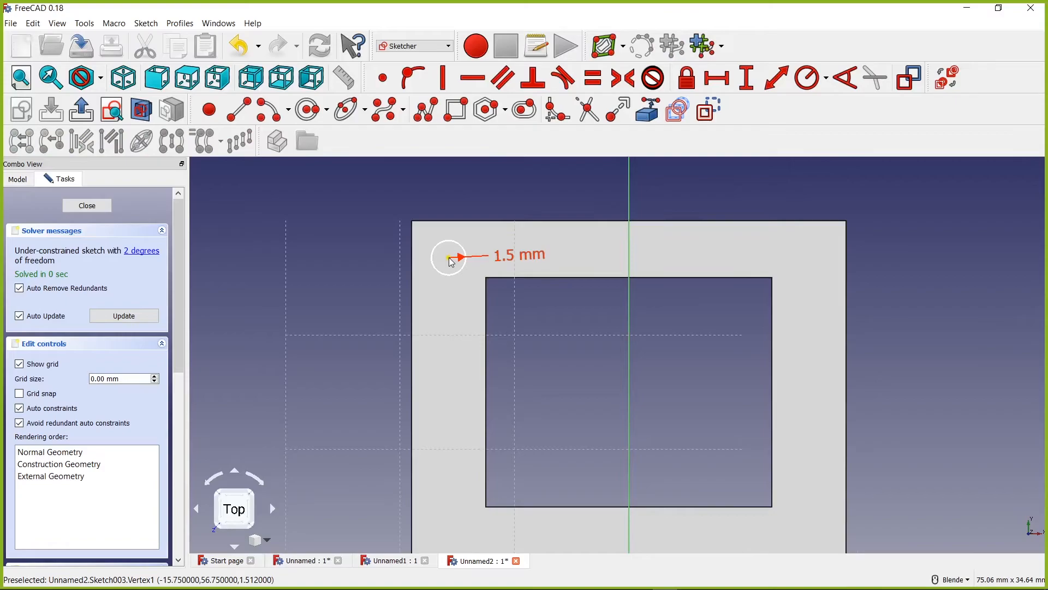
- Constrain the horizontal distance from the corner circle's centre to the sketch origin at 15.75 mm
{"action": "left_click", "coordinate": [715, 80]}
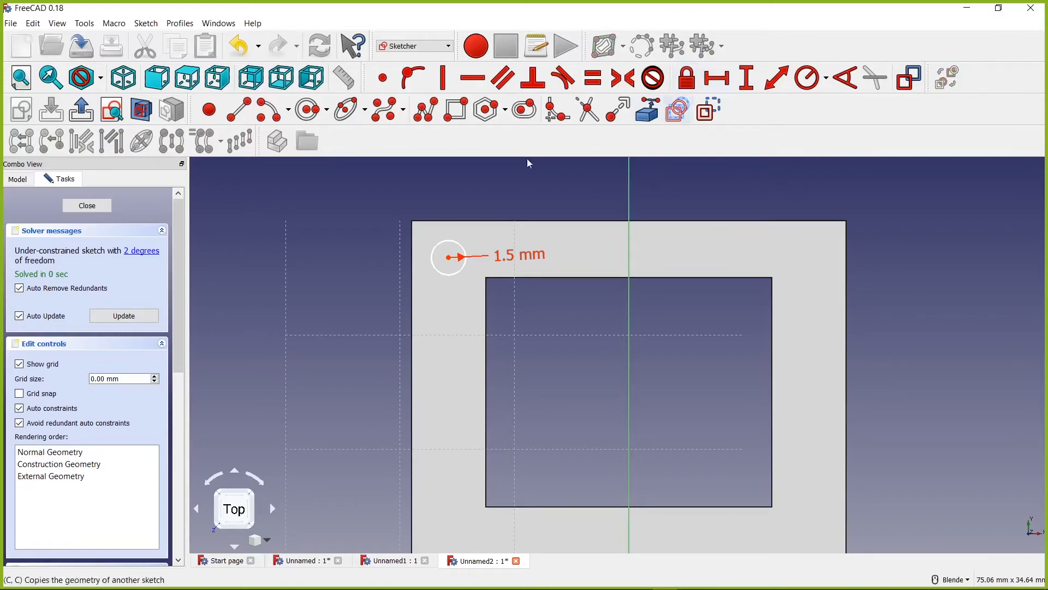
{"action": "scroll", "coordinate": [497, 371], "scroll_direction": "down", "scroll_amount": 2}
{"action": "scroll", "coordinate": [498, 372], "scroll_direction": "down", "scroll_amount": 5}
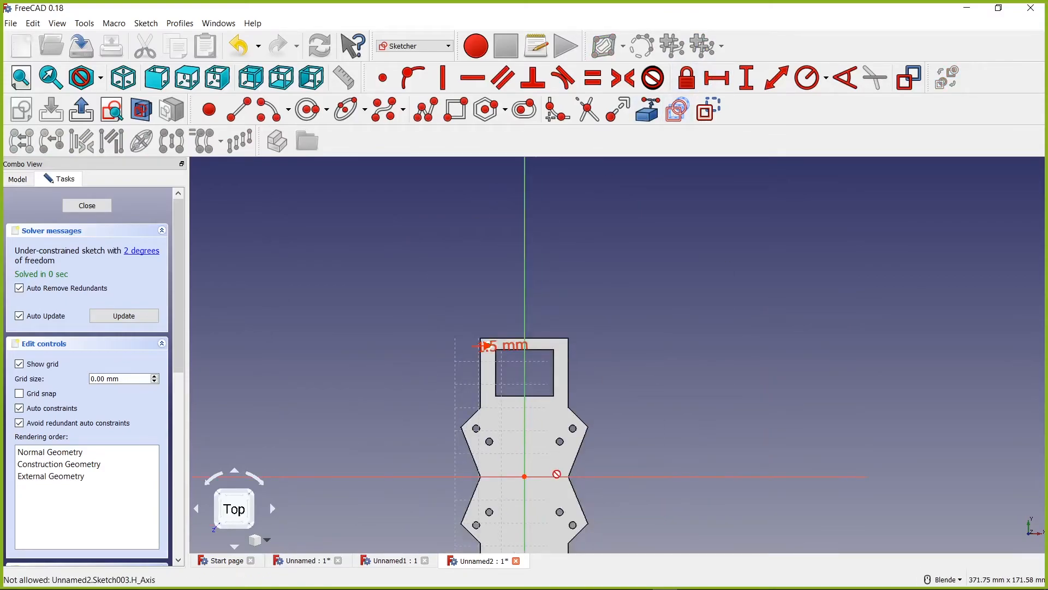
{"action": "scroll", "coordinate": [541, 475], "scroll_direction": "up", "scroll_amount": 5}
{"action": "left_click", "coordinate": [476, 472]}
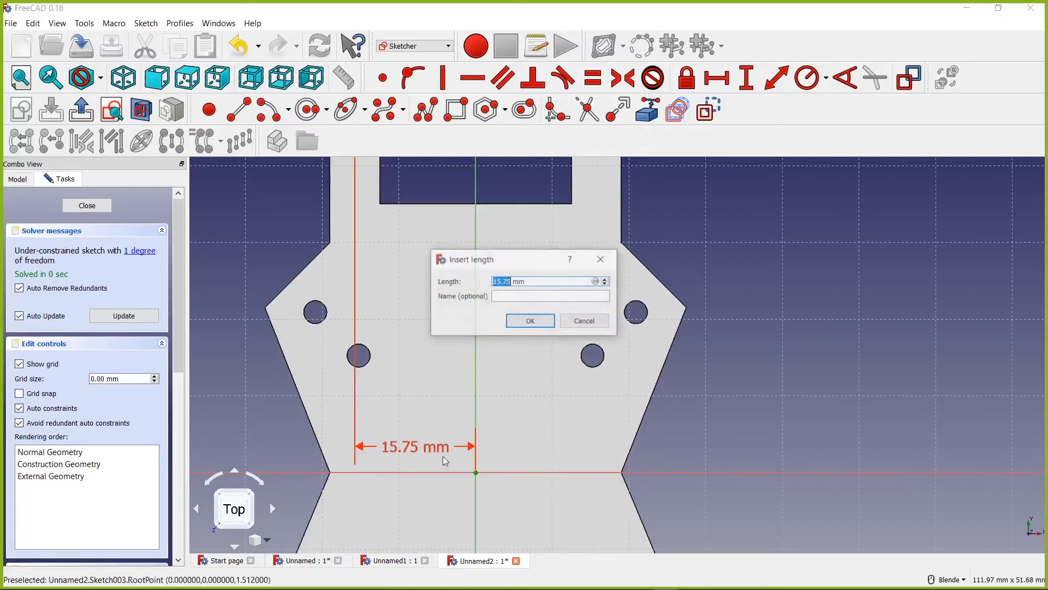
{"action": "left_click", "coordinate": [530, 322]}
- Constrain the vertical distance from the corner circle's centre to the sketch origin at 56.75 mm
{"action": "scroll", "coordinate": [442, 288], "scroll_direction": "down", "scroll_amount": 5}
{"action": "scroll", "coordinate": [418, 214], "scroll_direction": "up", "scroll_amount": 2}
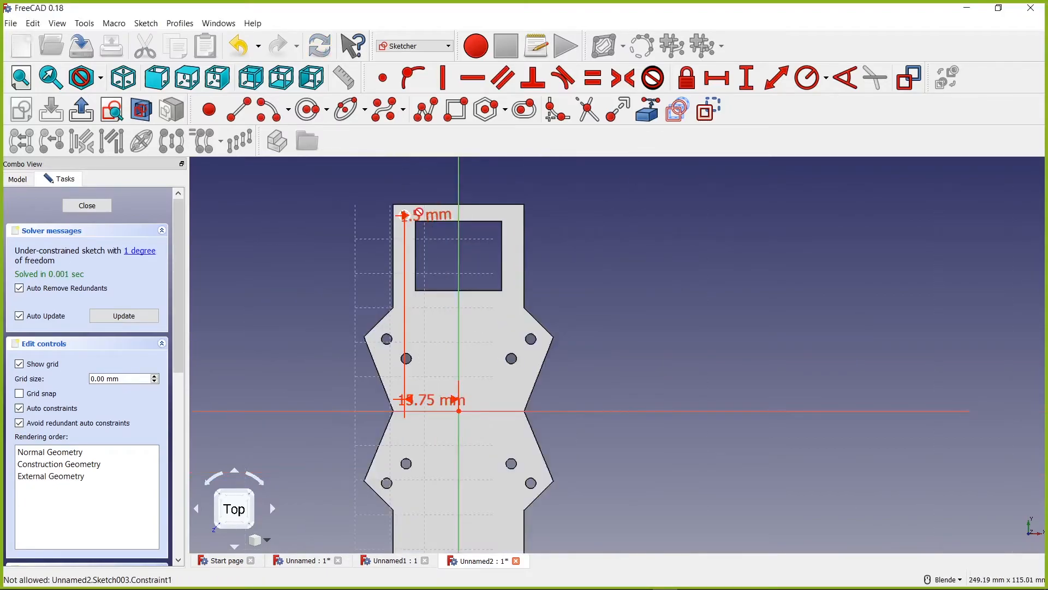
{"action": "scroll", "coordinate": [415, 213], "scroll_direction": "up", "scroll_amount": 4}
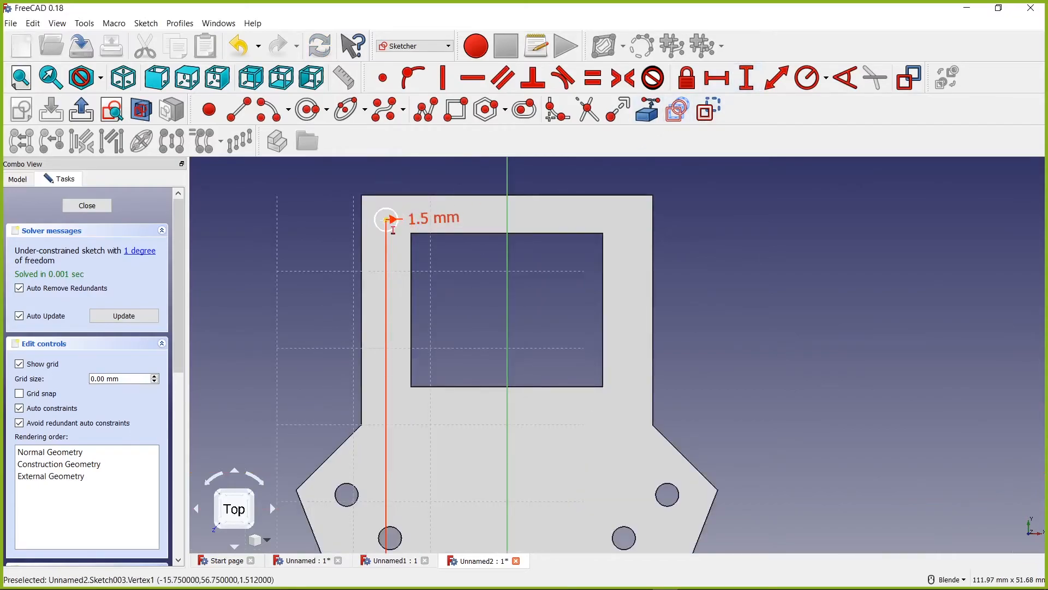
{"action": "scroll", "coordinate": [463, 415], "scroll_direction": "down", "scroll_amount": 5}
{"action": "scroll", "coordinate": [460, 411], "scroll_direction": "up", "scroll_amount": 5}
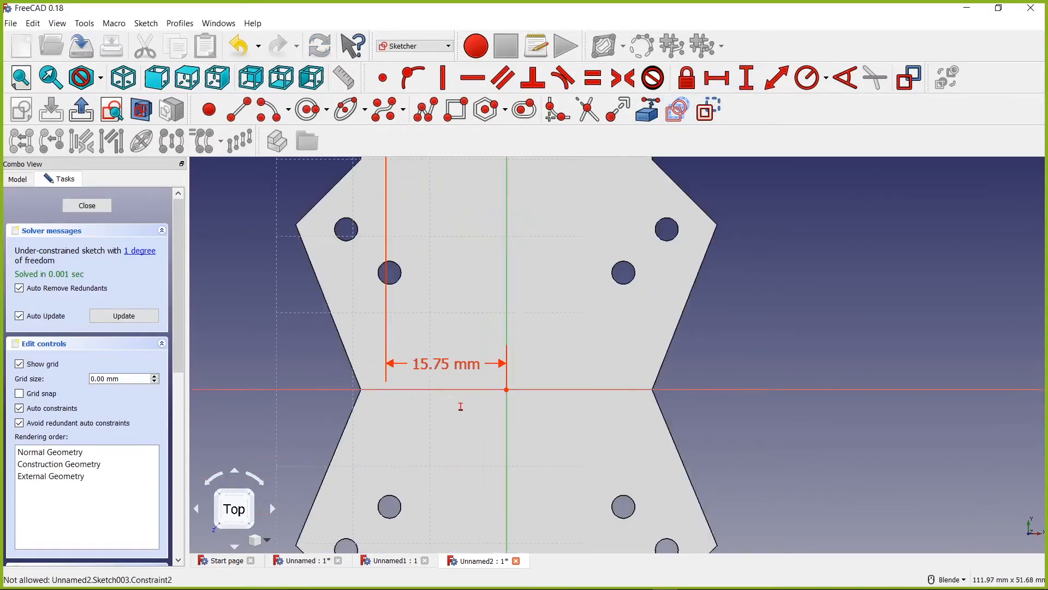
{"action": "left_click", "coordinate": [507, 389]}
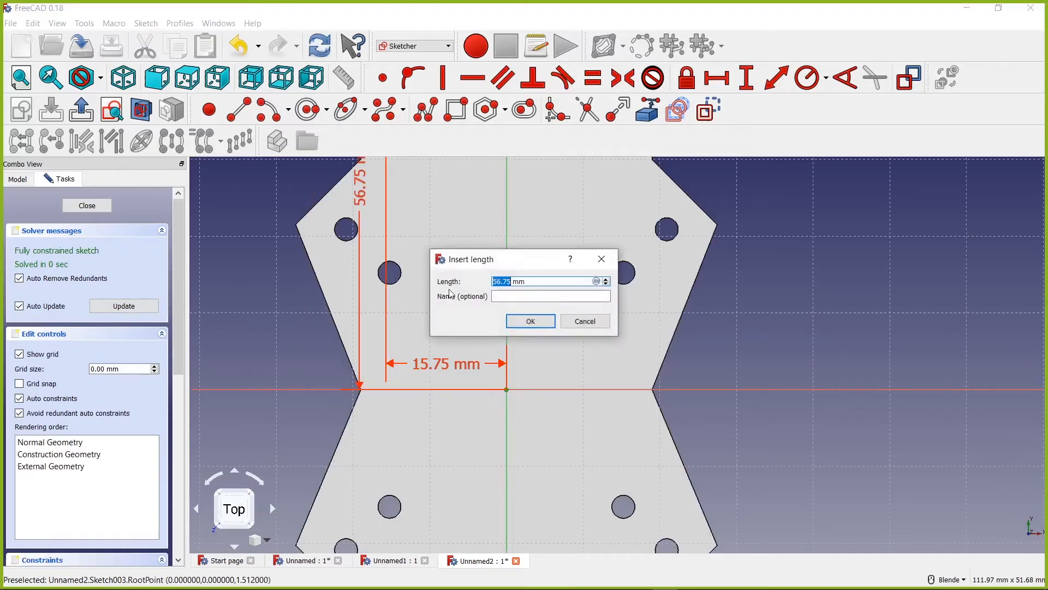
{"action": "left_click", "coordinate": [536, 324]}
{"action": "scroll", "coordinate": [435, 256], "scroll_direction": "down", "scroll_amount": 3}
{"action": "scroll", "coordinate": [435, 255], "scroll_direction": "up", "scroll_amount": 5}
{"action": "scroll", "coordinate": [436, 255], "scroll_direction": "down", "scroll_amount": 6}
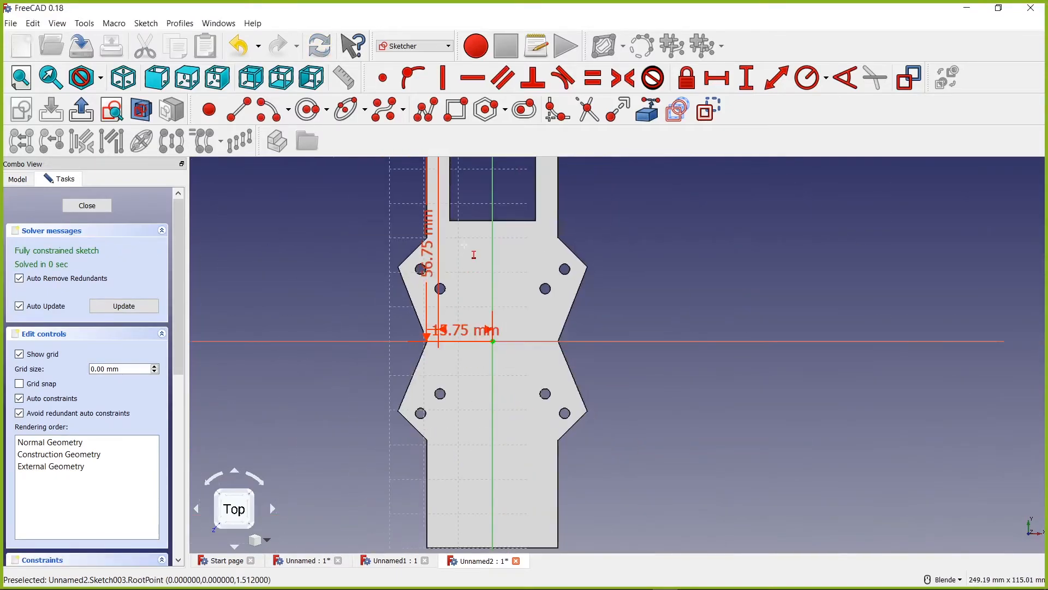
{"action": "scroll", "coordinate": [451, 406], "scroll_direction": "up", "scroll_amount": 6}
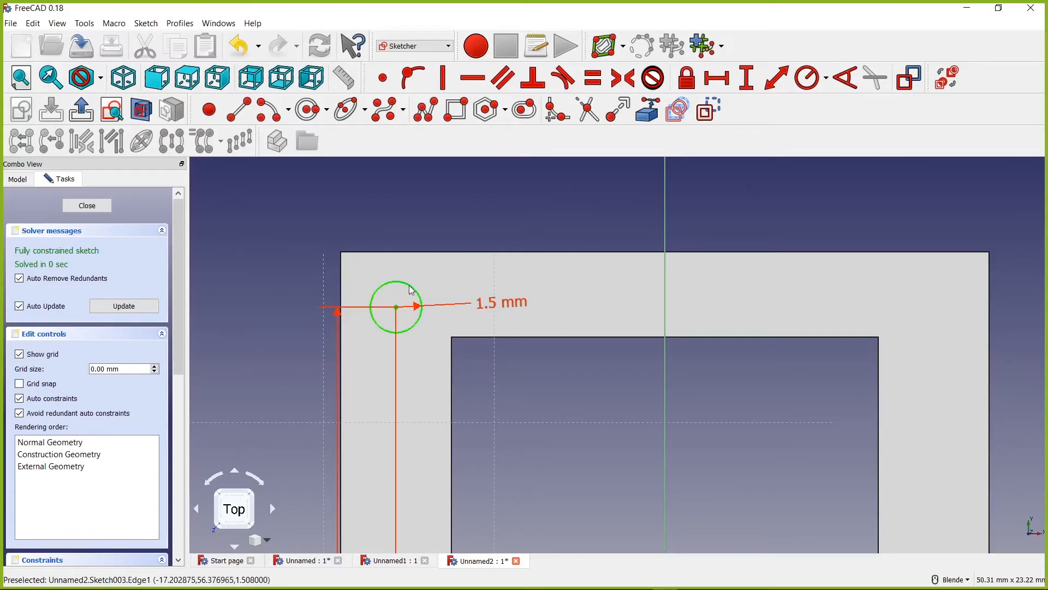
- Mirror the corner circle across the sketch's vertical axis to the plate's opposite upper corner
{"action": "scroll", "coordinate": [502, 368], "scroll_direction": "down", "scroll_amount": 4}
{"action": "scroll", "coordinate": [554, 473], "scroll_direction": "down", "scroll_amount": 5}
{"action": "scroll", "coordinate": [519, 422], "scroll_direction": "up", "scroll_amount": 6}
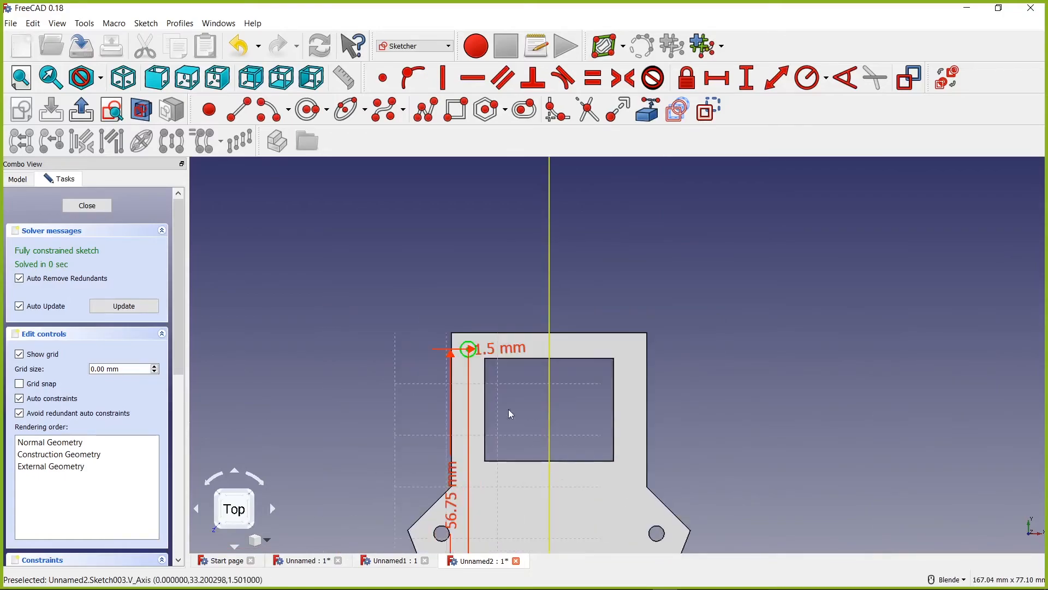
{"action": "scroll", "coordinate": [575, 431], "scroll_direction": "down", "scroll_amount": 1}
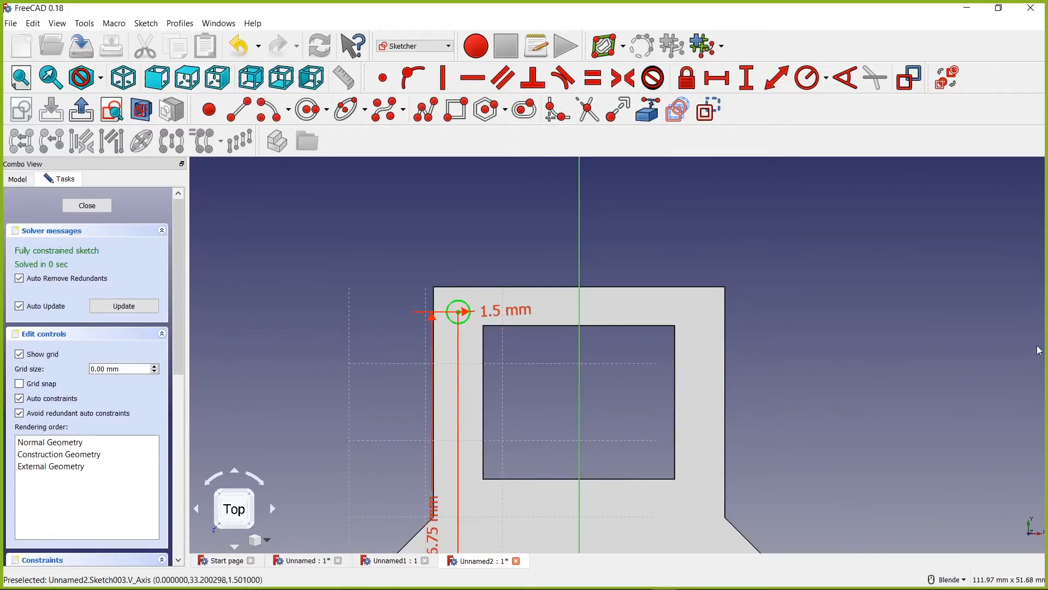
{"action": "mouse_move", "coordinate": [643, 469]}
{"action": "right_mouse_down"}
{"action": "mouse_move", "coordinate": [626, 361]}
{"action": "mouse_move", "coordinate": [612, 363]}
{"action": "right_mouse_up"}
{"action": "left_click", "coordinate": [494, 260]}
{"action": "left_click", "coordinate": [440, 214]}
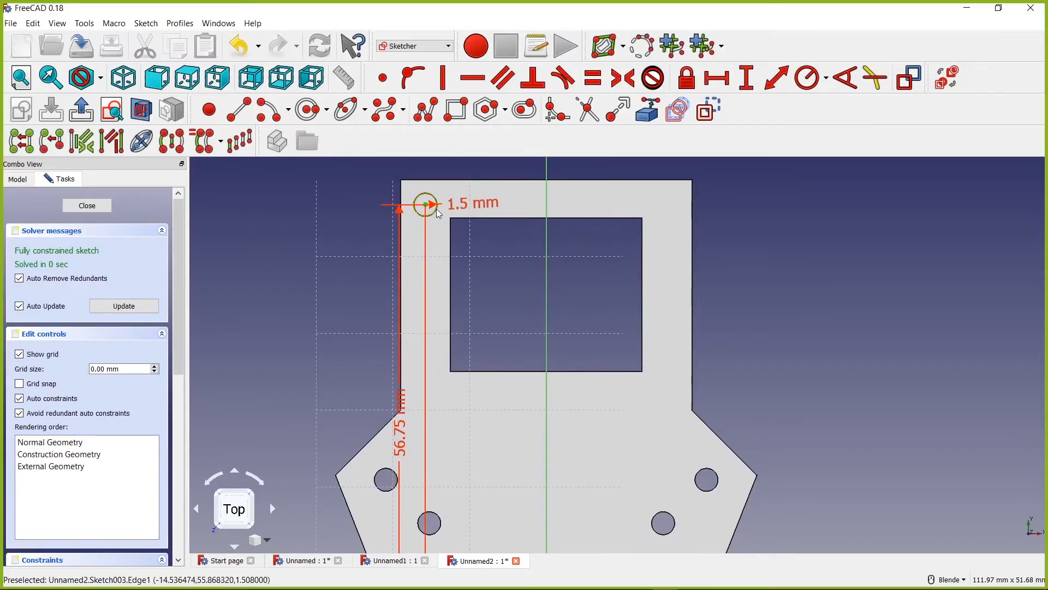
{"action": "left_click", "coordinate": [548, 269]}
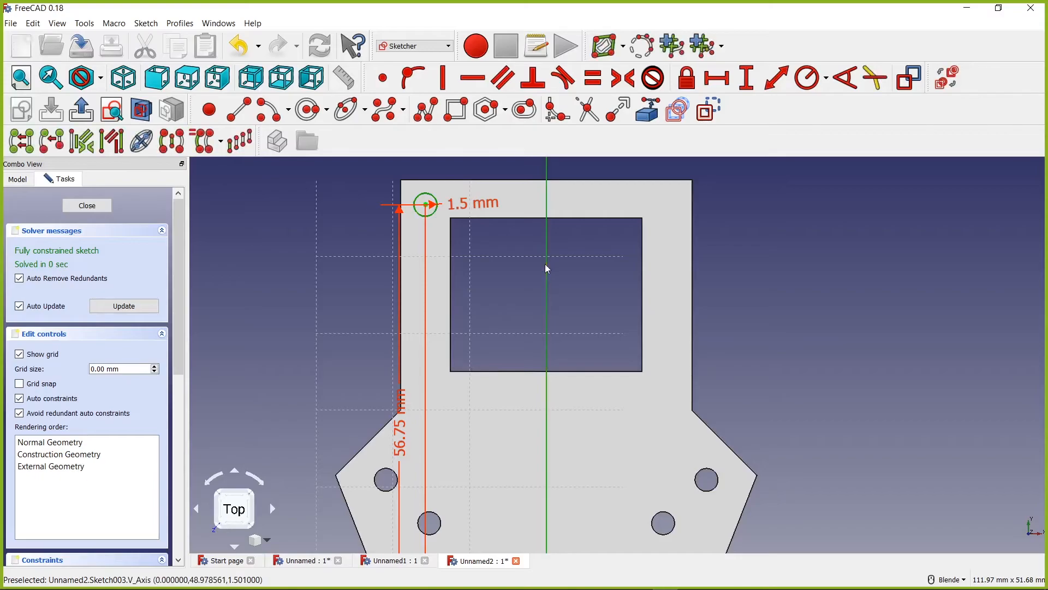
{"action": "left_click", "coordinate": [172, 142]}
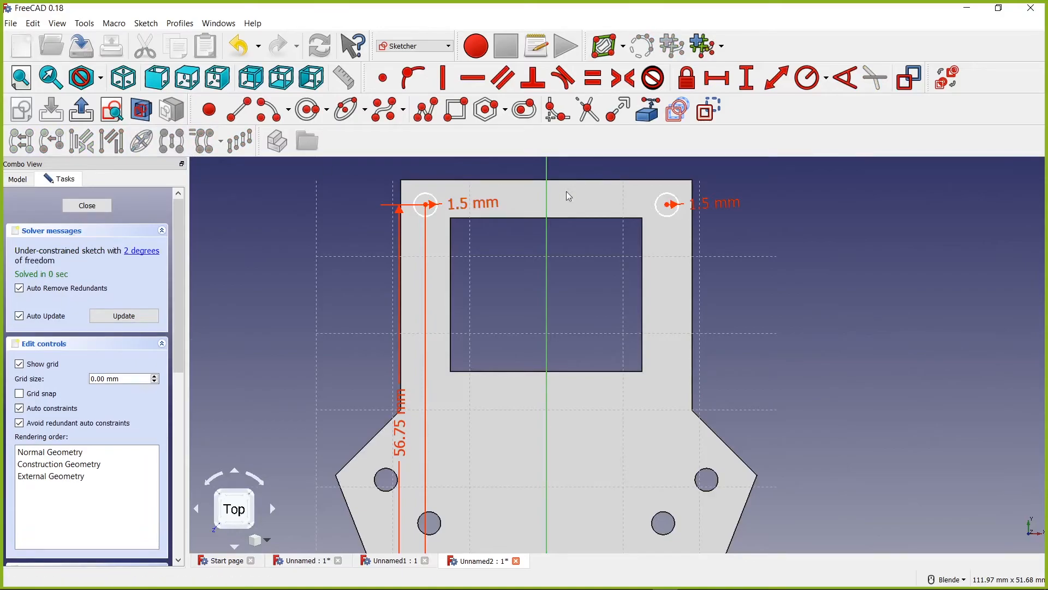
- Constrain the centres of the two corner circles to be symmetric about the vertical axis
{"action": "left_click", "coordinate": [429, 208]}
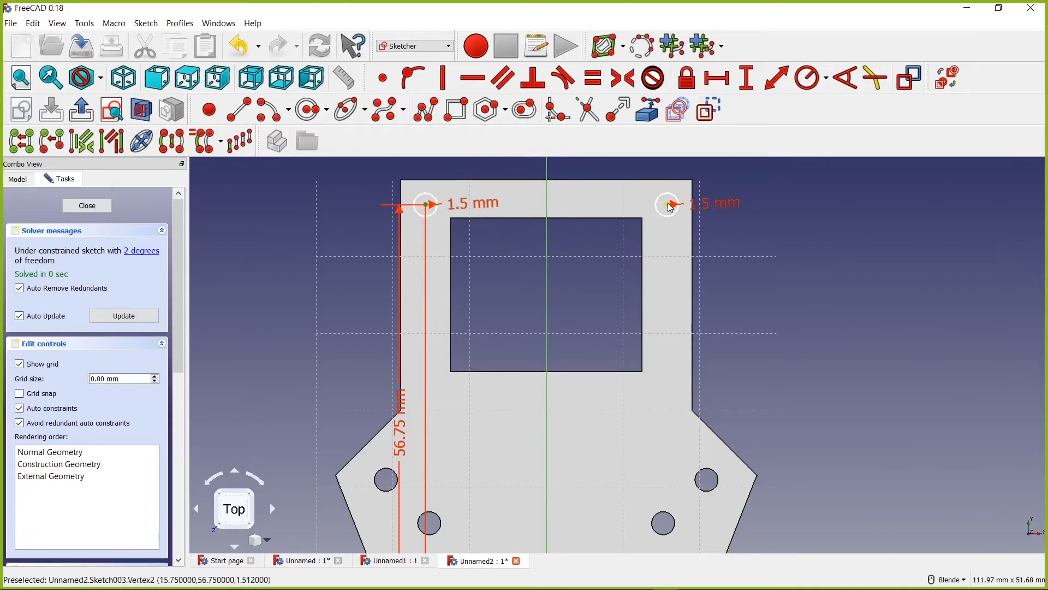
{"action": "left_click", "coordinate": [548, 202]}
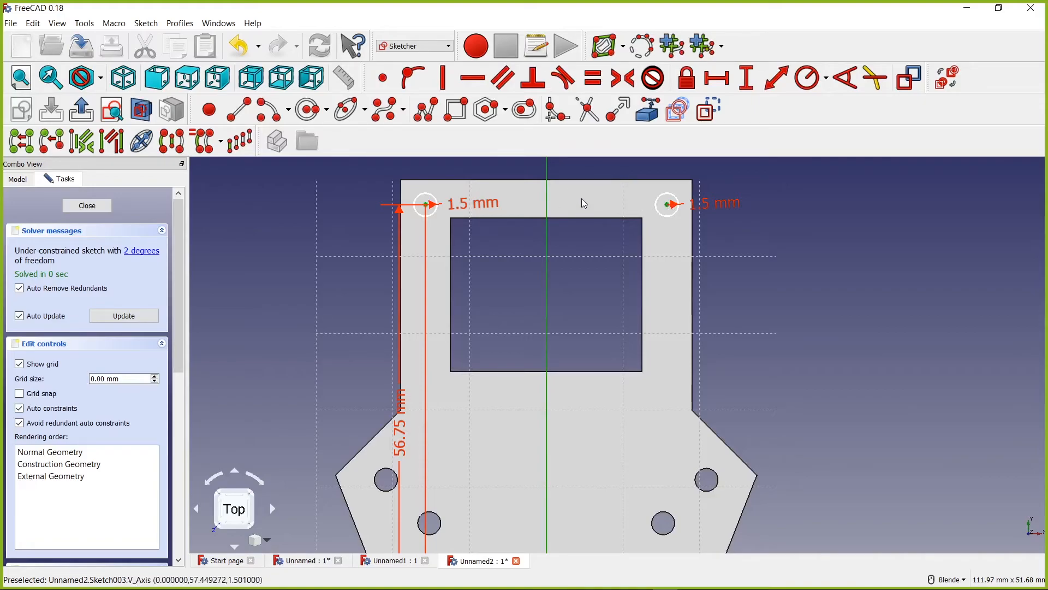
{"action": "left_click", "coordinate": [623, 78]}
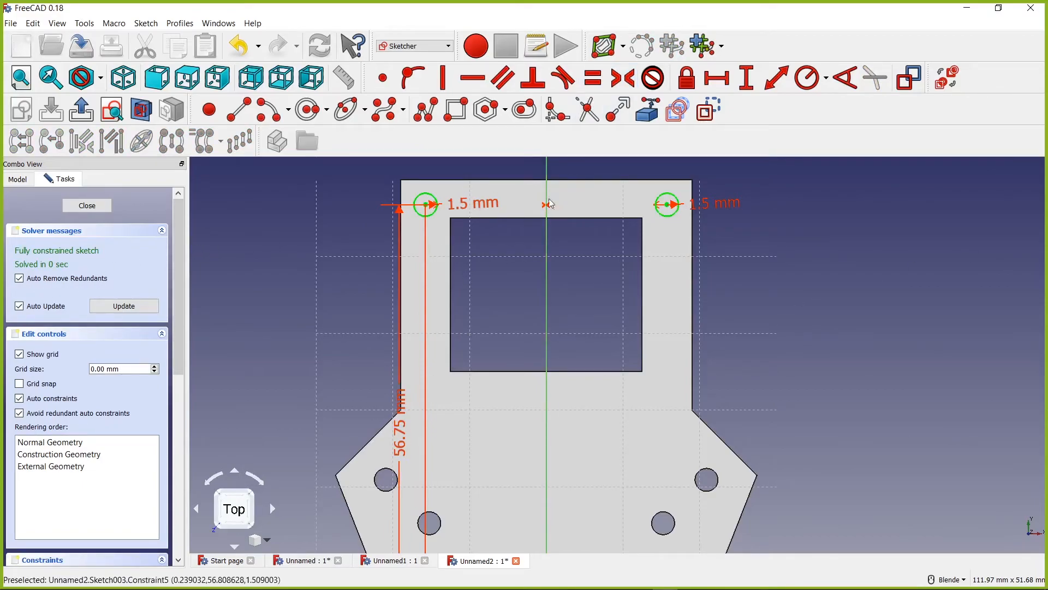
- Examine the plate from the two corner circles down to the hole pairs around the horizontal axis
{"action": "mouse_move", "coordinate": [592, 422]}
{"action": "right_mouse_down"}
{"action": "mouse_move", "coordinate": [593, 313]}
{"action": "mouse_move", "coordinate": [540, 361]}
{"action": "right_mouse_up"}
{"action": "left_click", "coordinate": [804, 316]}
{"action": "scroll", "coordinate": [611, 383], "scroll_direction": "down", "scroll_amount": 8}
{"action": "scroll", "coordinate": [637, 399], "scroll_direction": "up", "scroll_amount": 8}
{"action": "scroll", "coordinate": [463, 270], "scroll_direction": "down", "scroll_amount": 5}
{"action": "mouse_move", "coordinate": [463, 270]}
{"action": "right_mouse_down"}
{"action": "mouse_move", "coordinate": [636, 248]}
{"action": "mouse_move", "coordinate": [647, 256]}
{"action": "right_mouse_up"}
{"action": "left_click", "coordinate": [616, 277]}
{"action": "scroll", "coordinate": [470, 324], "scroll_direction": "up", "scroll_amount": 5}
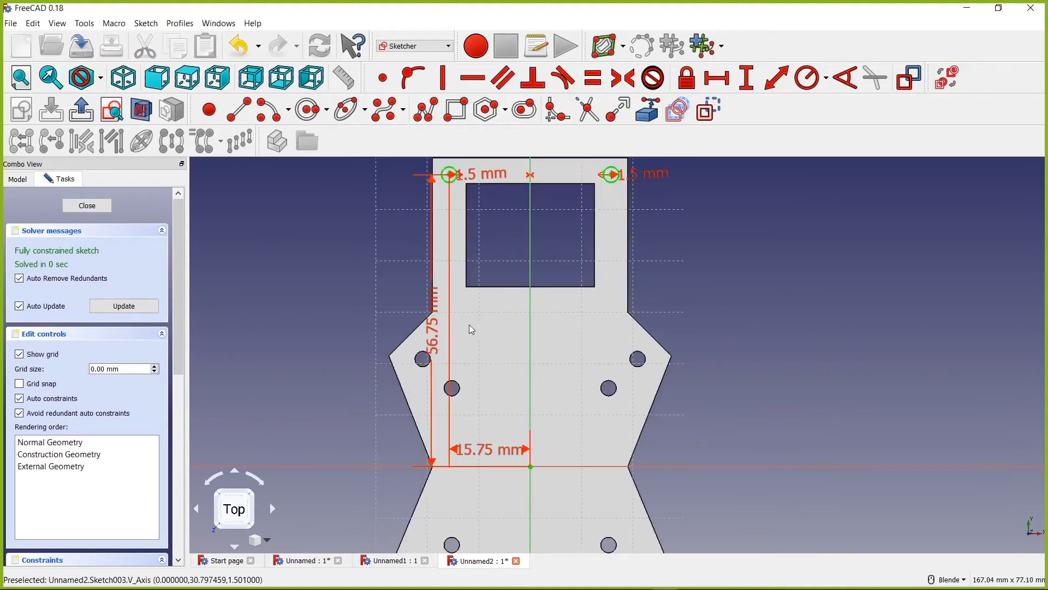
- Link the edge of the inner left hole above the horizontal axis as external geometry
{"action": "scroll", "coordinate": [552, 369], "scroll_direction": "down", "scroll_amount": 2}
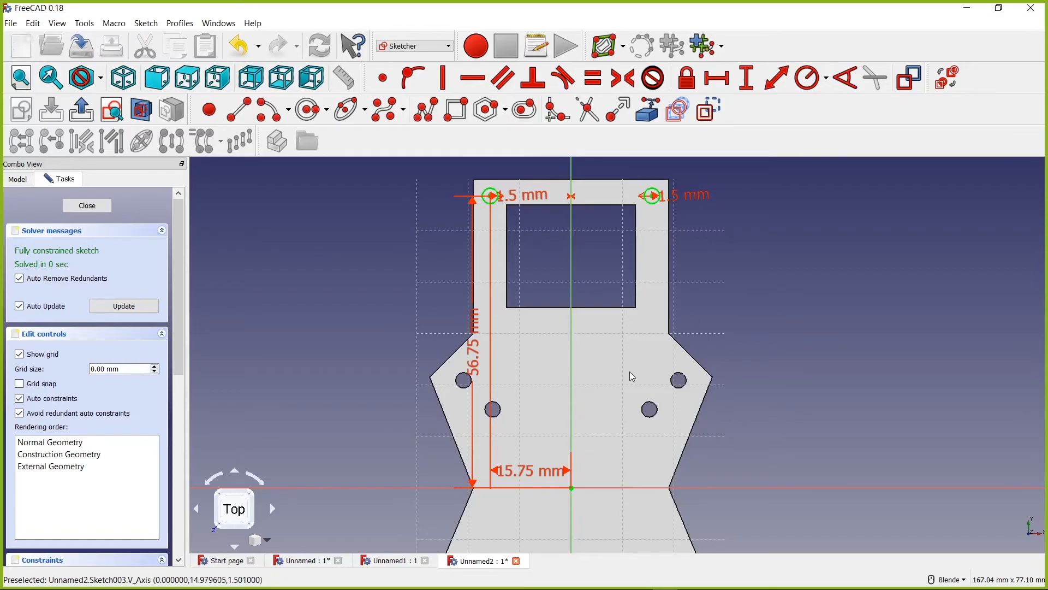
{"action": "scroll", "coordinate": [601, 369], "scroll_direction": "up", "scroll_amount": 2}
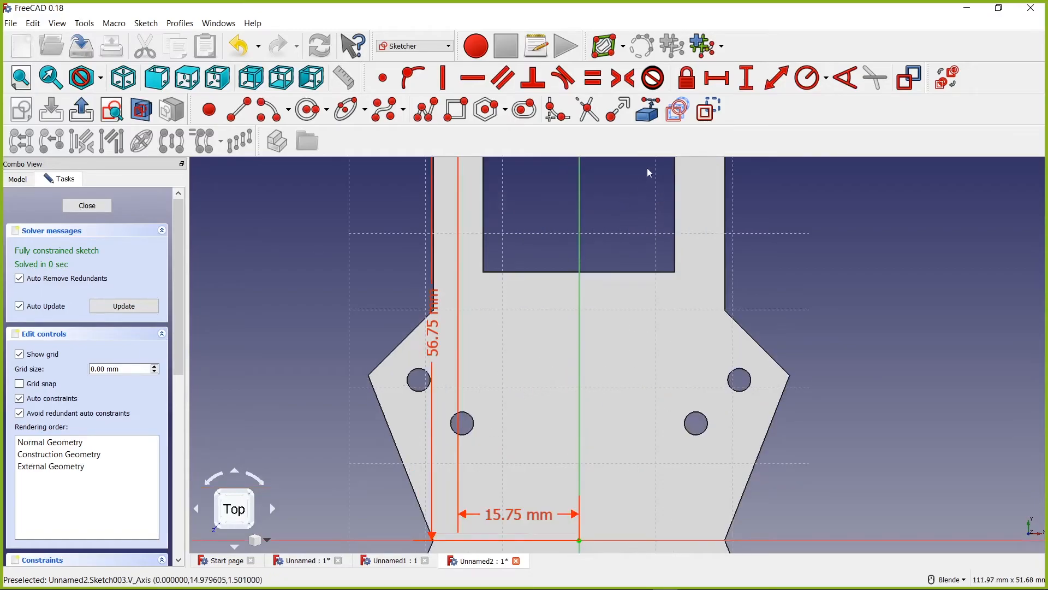
{"action": "left_click", "coordinate": [656, 111]}
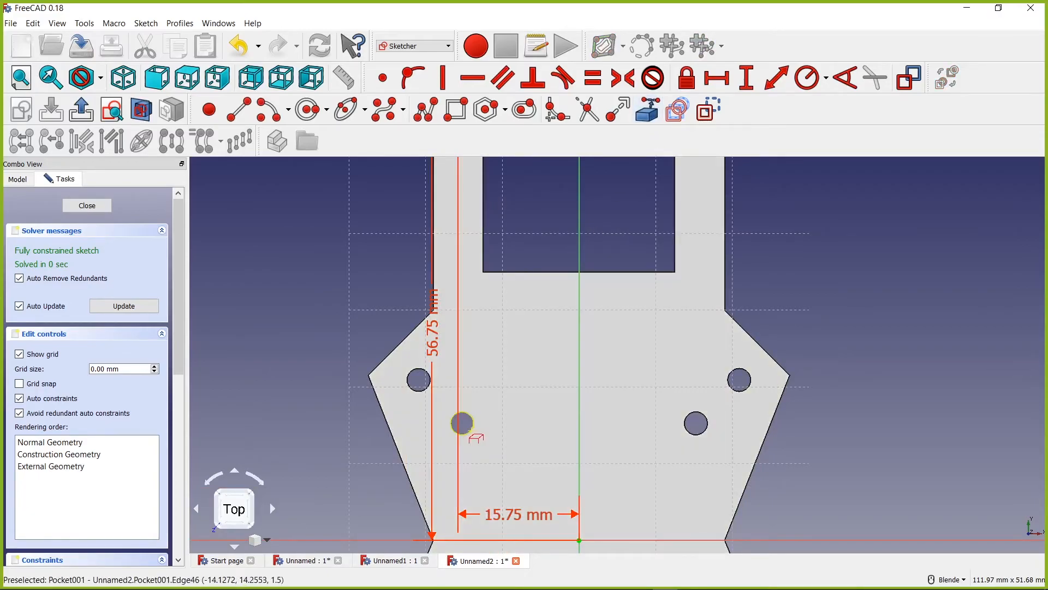
{"action": "left_click", "coordinate": [473, 434]}
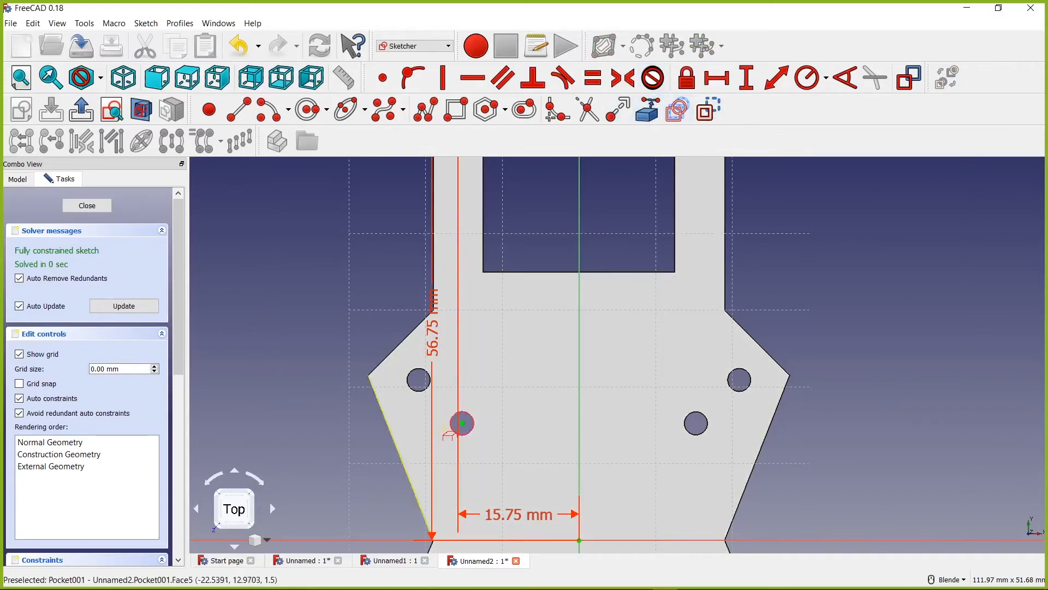
{"action": "scroll", "coordinate": [465, 425], "scroll_direction": "up", "scroll_amount": 2}
{"action": "right_click", "coordinate": [489, 407]}
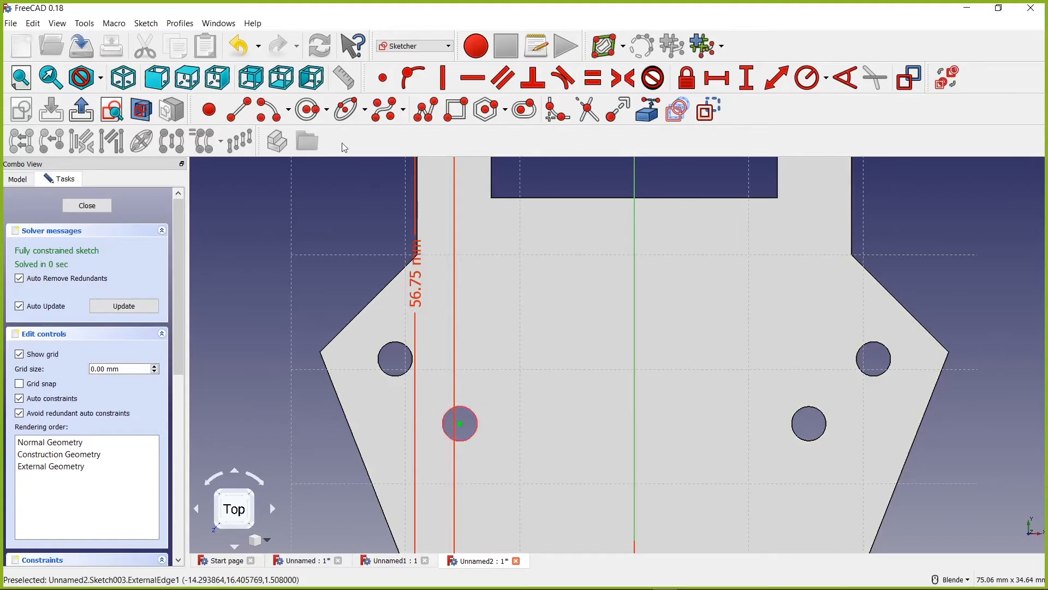
- Draw a circle just above the linked hole, centred at about (-14.9, 19.4)
{"action": "left_click", "coordinate": [311, 109]}
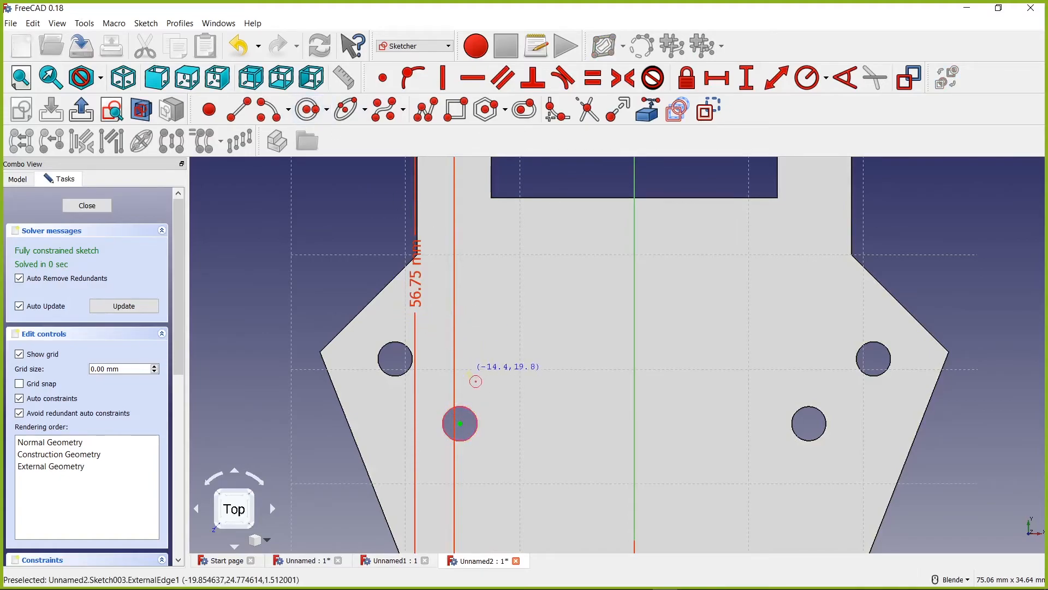
{"action": "left_click", "coordinate": [482, 367]}
{"action": "left_click", "coordinate": [482, 367]}
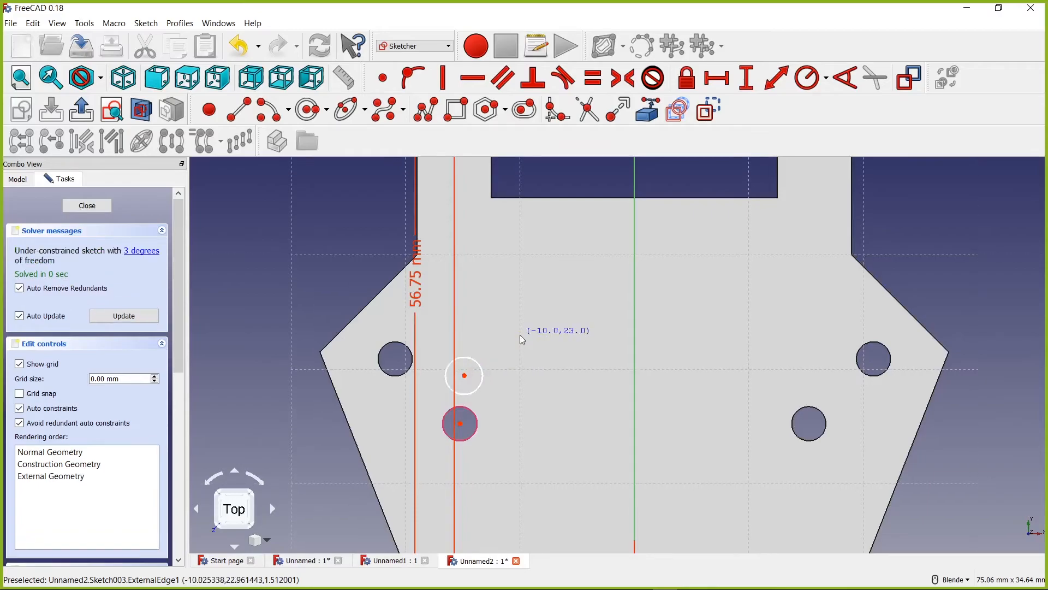
{"action": "right_click", "coordinate": [466, 374]}
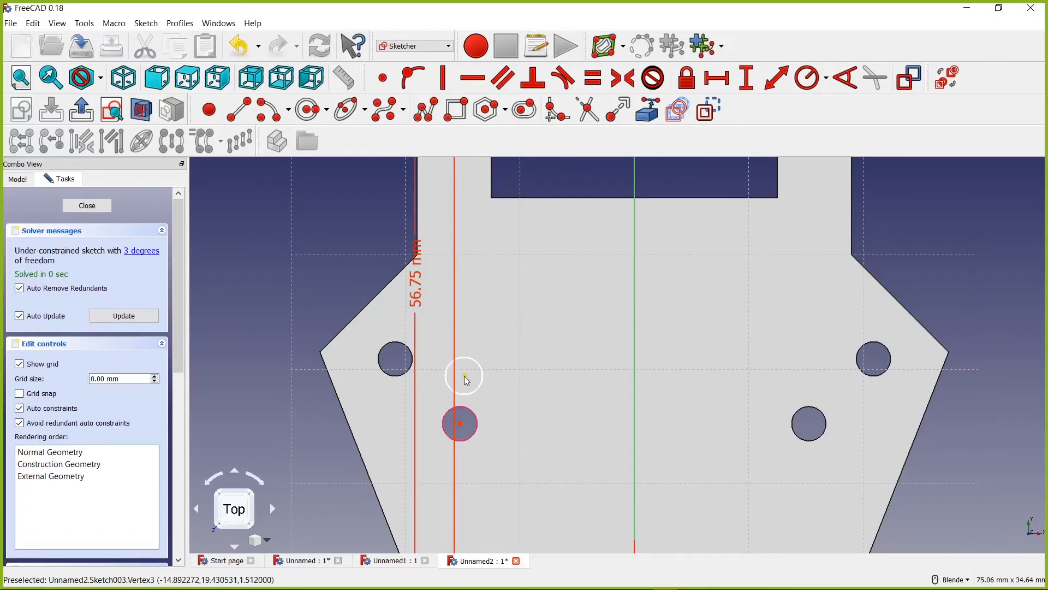
- Align the new circle's centre vertically with the linked hole's centre and set the distance between them to 8 mm
{"action": "left_click", "coordinate": [465, 376]}
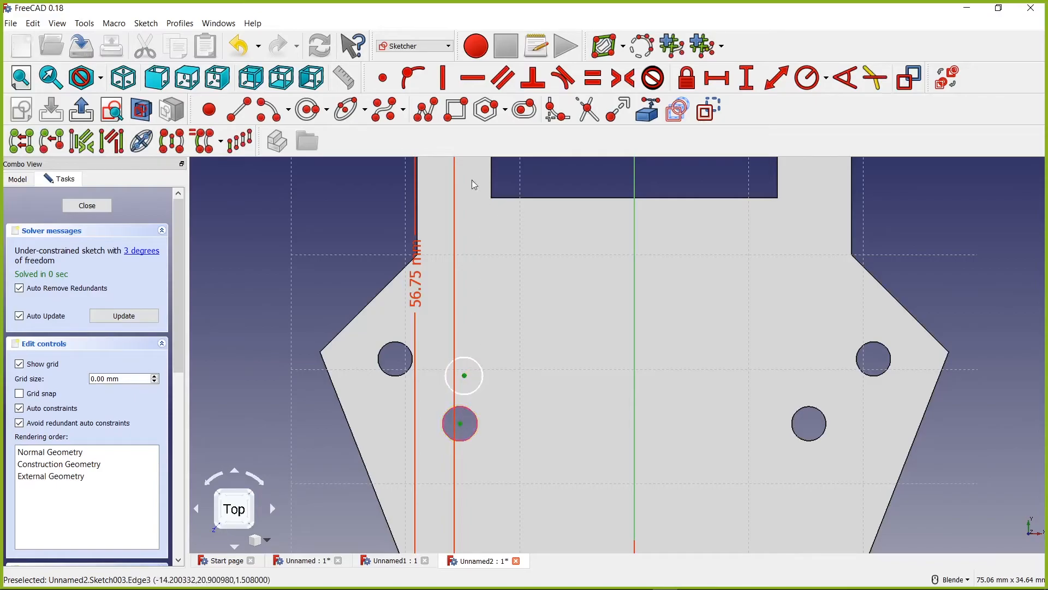
{"action": "left_click", "coordinate": [444, 78]}
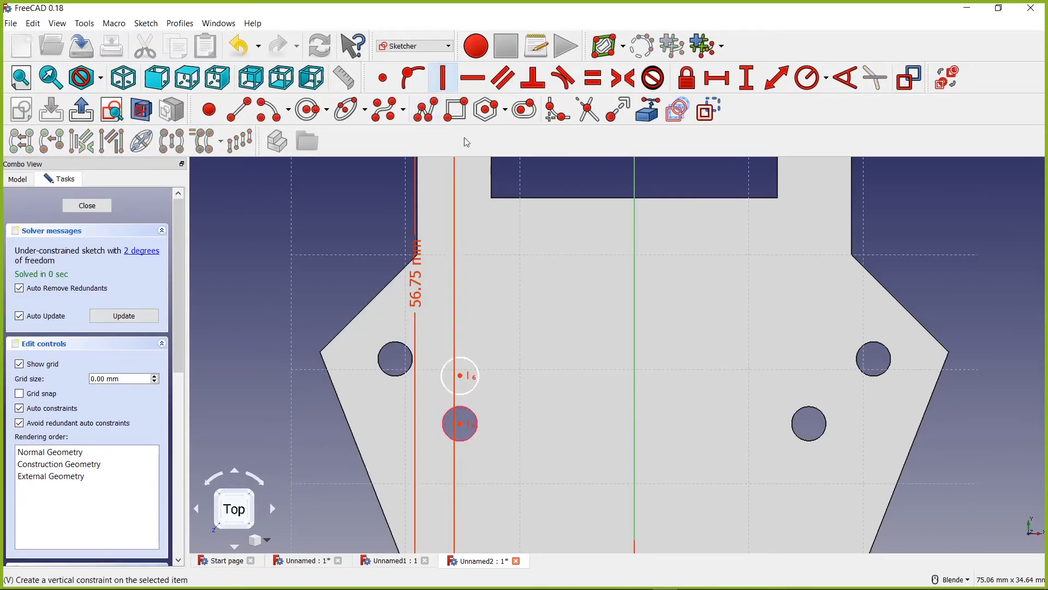
{"action": "left_click", "coordinate": [461, 377]}
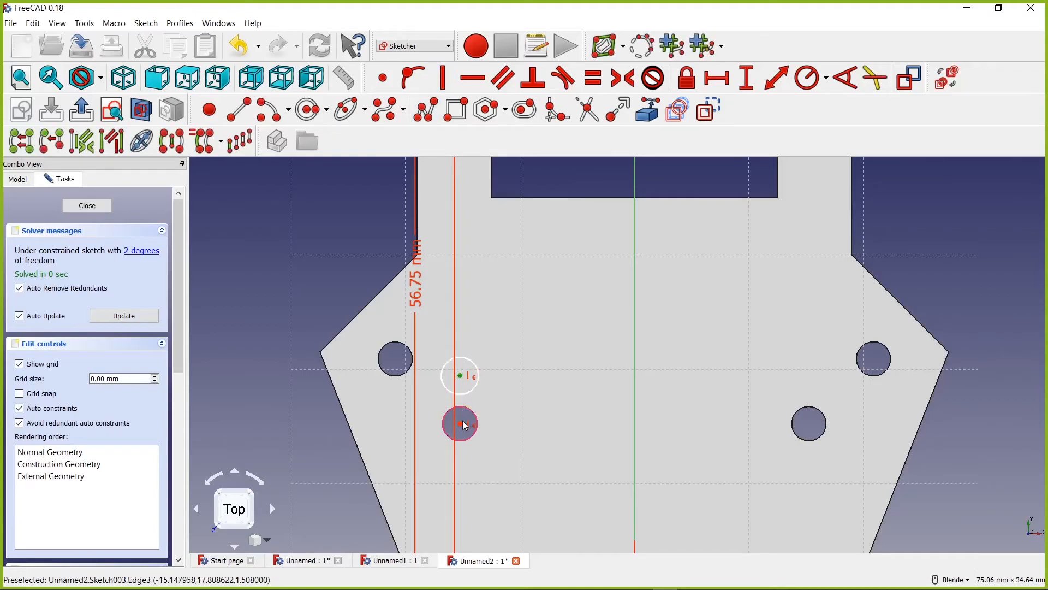
{"action": "middle_click_drag", "start_coordinate": [472, 387], "coordinate": [491, 387], "text": "shift"}
{"action": "scroll", "coordinate": [492, 387], "scroll_direction": "up", "scroll_amount": 2}
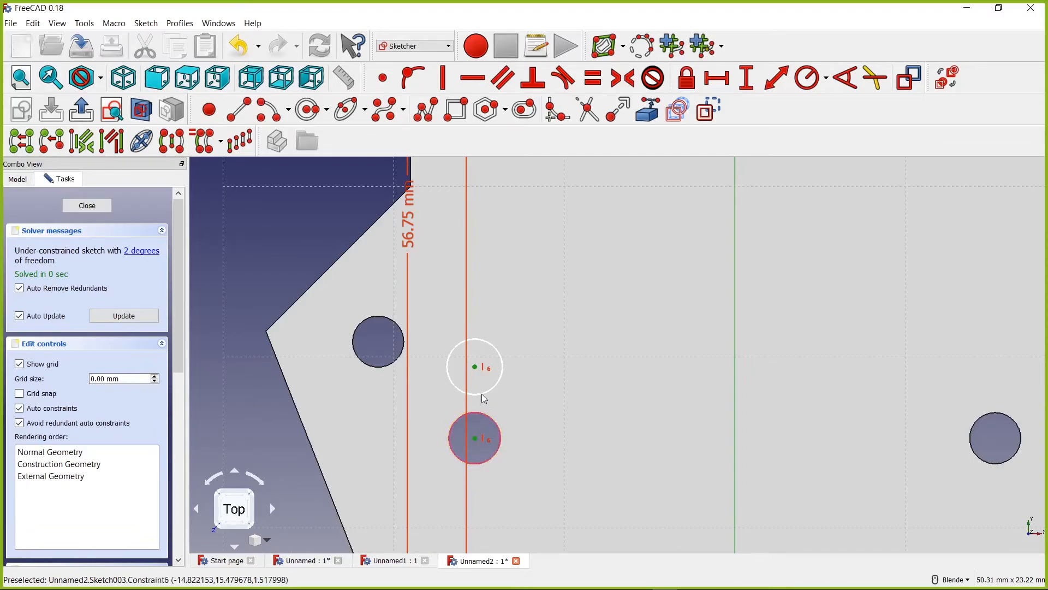
{"action": "left_click", "coordinate": [748, 83]}
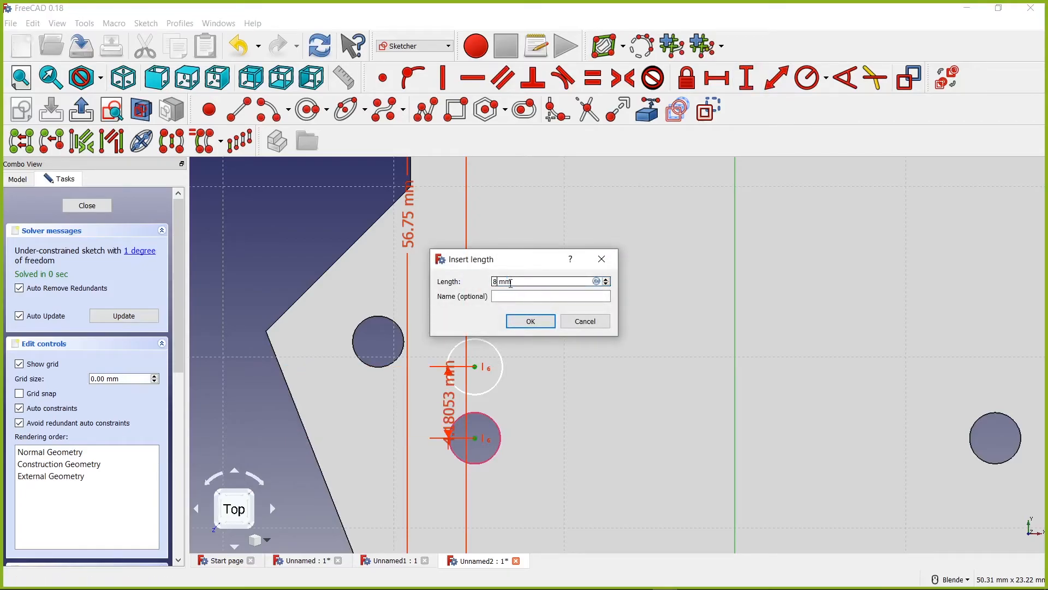
{"action": "key", "text": "Return"}
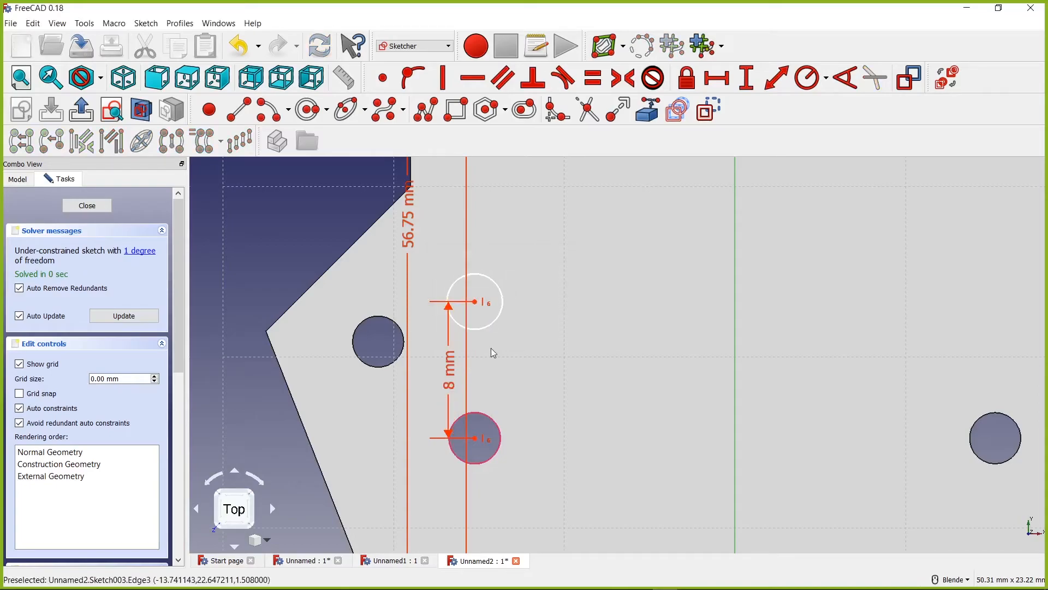
- Set the radius of the new circle above the linked hole to 1.5 mm
{"action": "scroll", "coordinate": [514, 404], "scroll_direction": "down", "scroll_amount": 3}
{"action": "scroll", "coordinate": [546, 415], "scroll_direction": "up", "scroll_amount": 2}
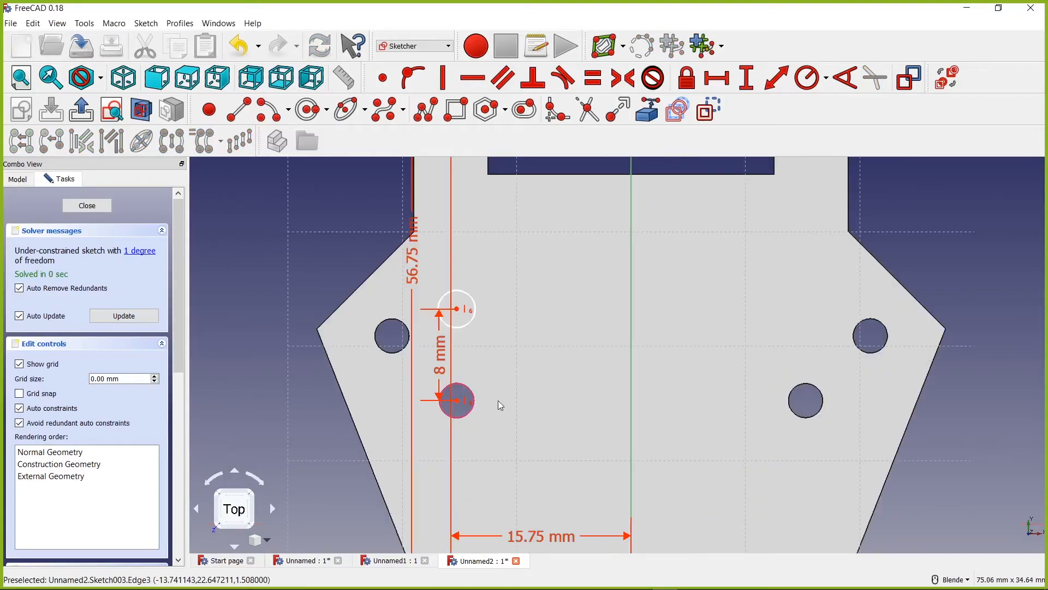
{"action": "right_click", "coordinate": [252, 314]}
{"action": "left_click", "coordinate": [222, 308]}
{"action": "right_click", "coordinate": [222, 308]}
{"action": "left_click", "coordinate": [493, 297]}
{"action": "left_click_drag", "start_coordinate": [475, 303], "coordinate": [490, 330]}
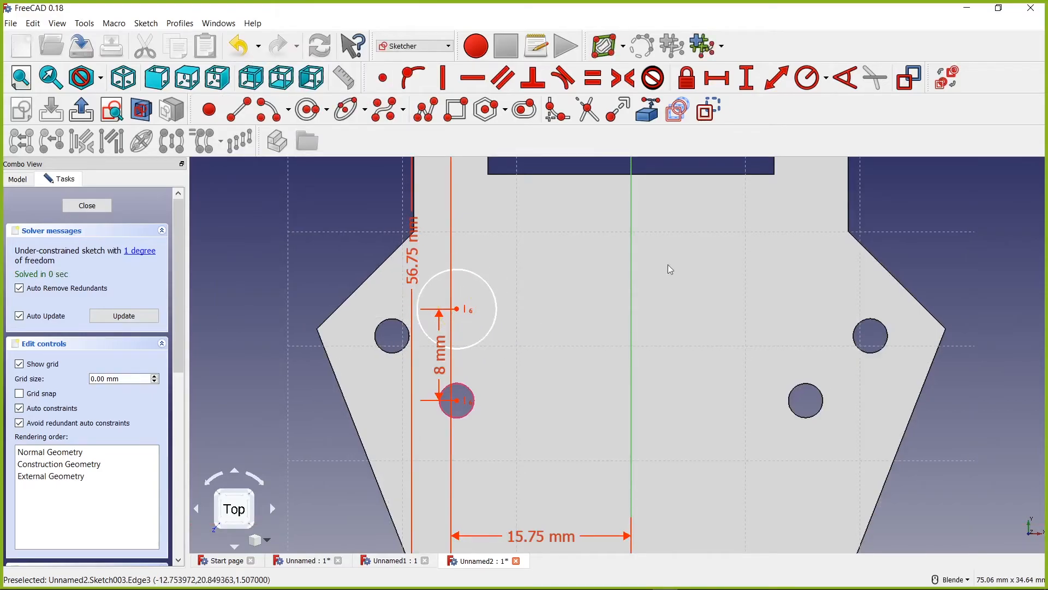
{"action": "left_click", "coordinate": [810, 81]}
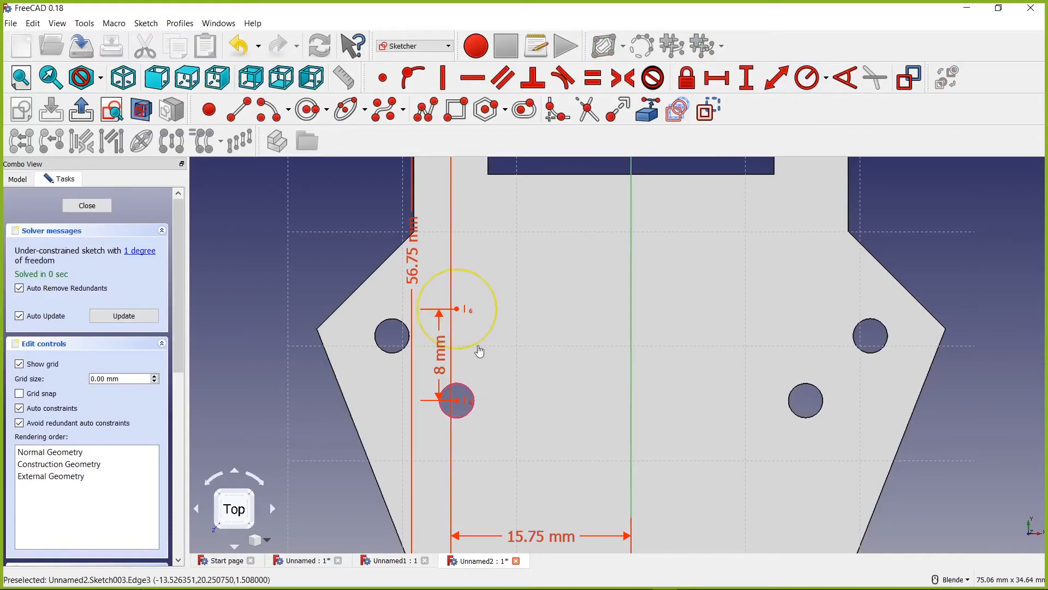
{"action": "left_click", "coordinate": [485, 337]}
{"action": "type", "text": "1.5"}
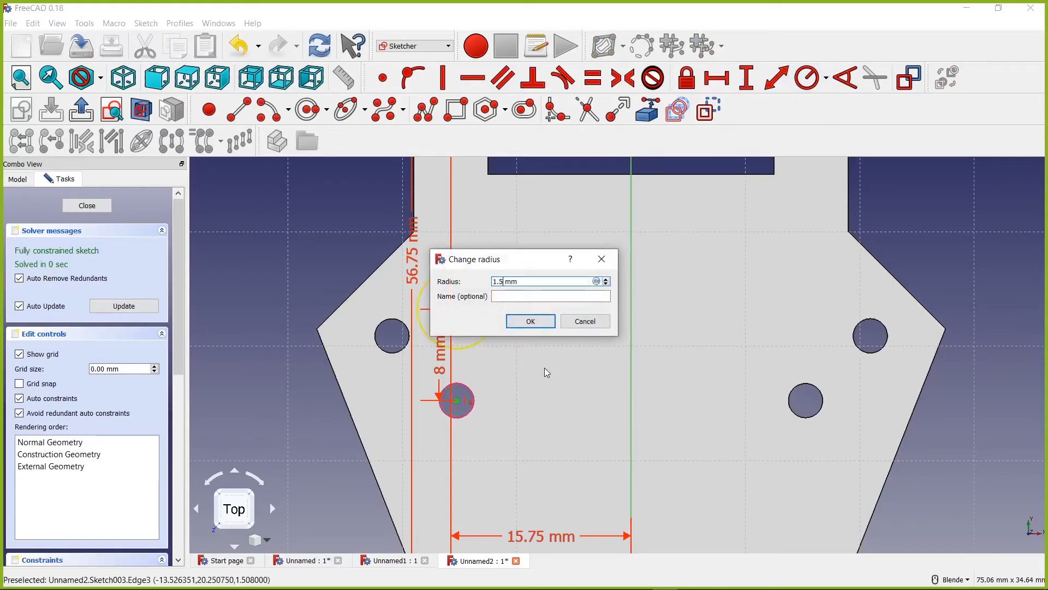
{"action": "key", "text": "Return"}
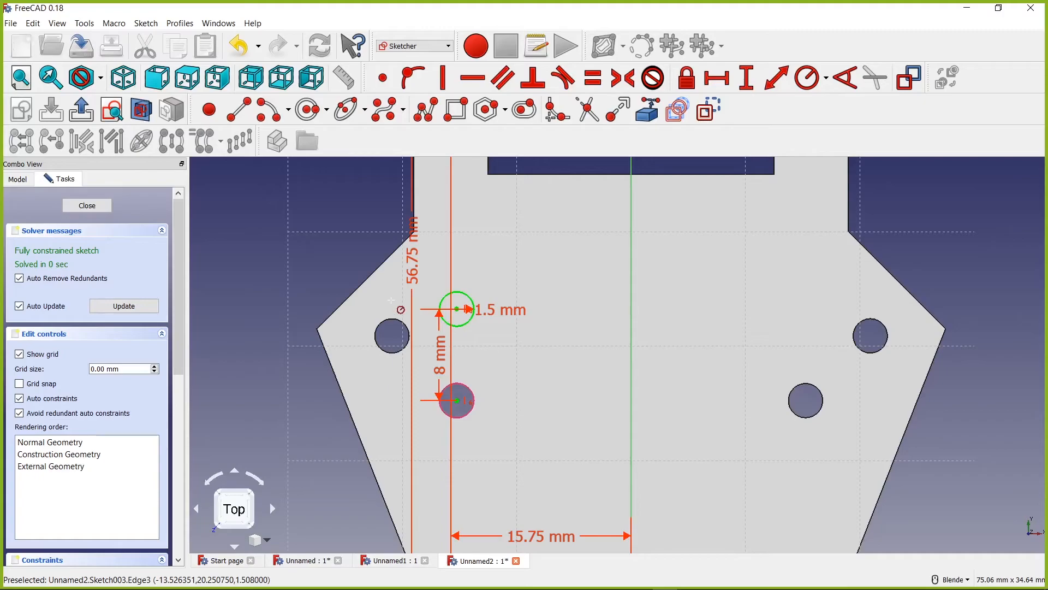
- Remove the linked external edge of the inner left hole together with the 8 mm distance and vertical alignment attached to it
{"action": "scroll", "coordinate": [610, 481], "scroll_direction": "down", "scroll_amount": 3}
{"action": "scroll", "coordinate": [610, 482], "scroll_direction": "up", "scroll_amount": 3}
{"action": "right_click", "coordinate": [567, 374]}
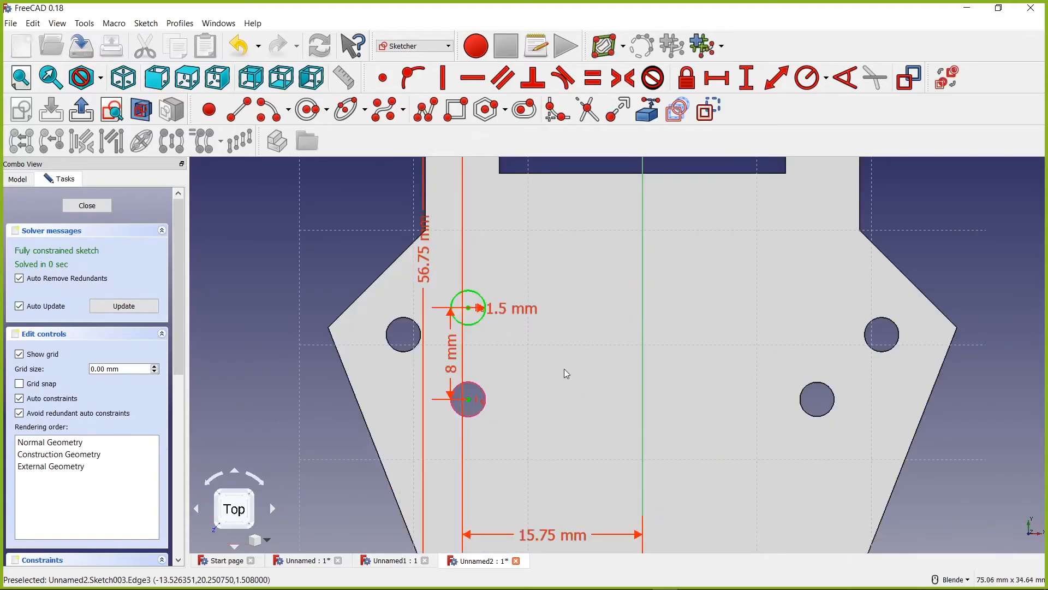
{"action": "left_click", "coordinate": [481, 416]}
{"action": "left_click", "coordinate": [486, 309]}
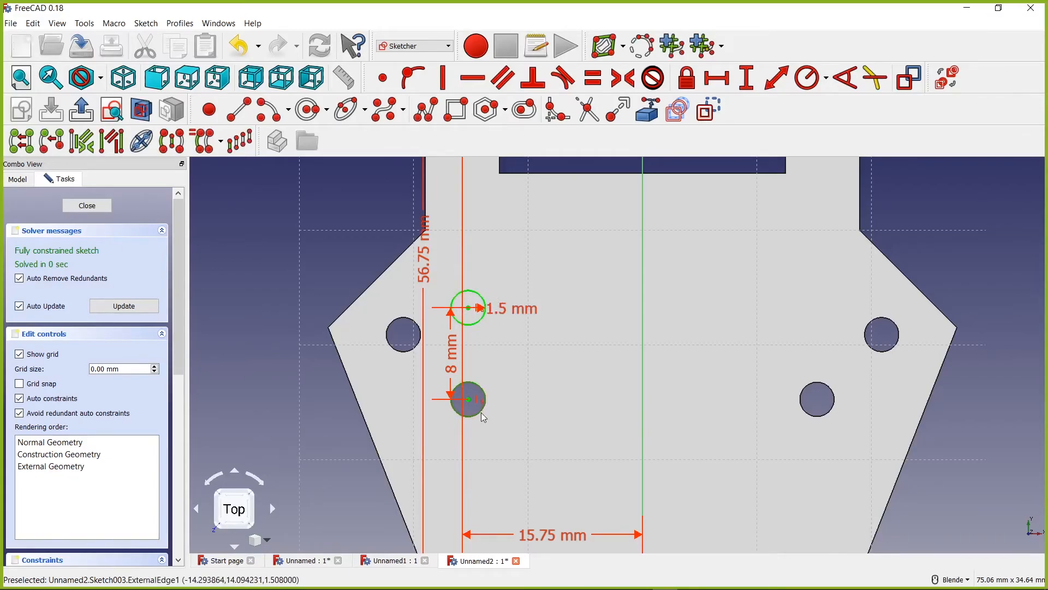
{"action": "key", "text": "ctrl+z"}
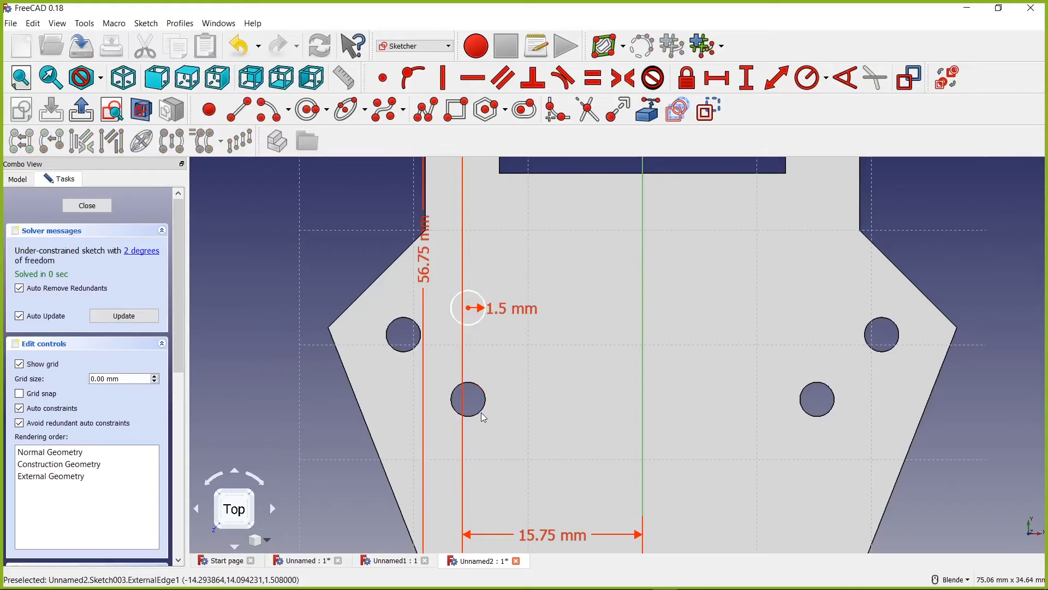
- Constrain the horizontal distance between the lower left circle's centre and the origin to 15.25 mm
{"action": "scroll", "coordinate": [481, 420], "scroll_direction": "down", "scroll_amount": 5}
{"action": "scroll", "coordinate": [479, 404], "scroll_direction": "up", "scroll_amount": 3}
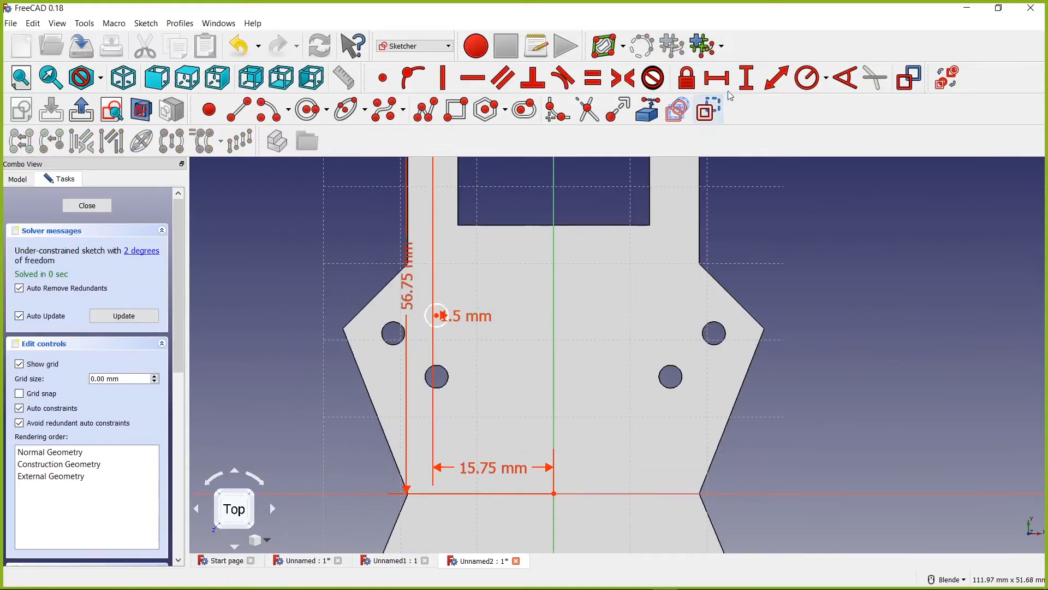
{"action": "left_click", "coordinate": [718, 80]}
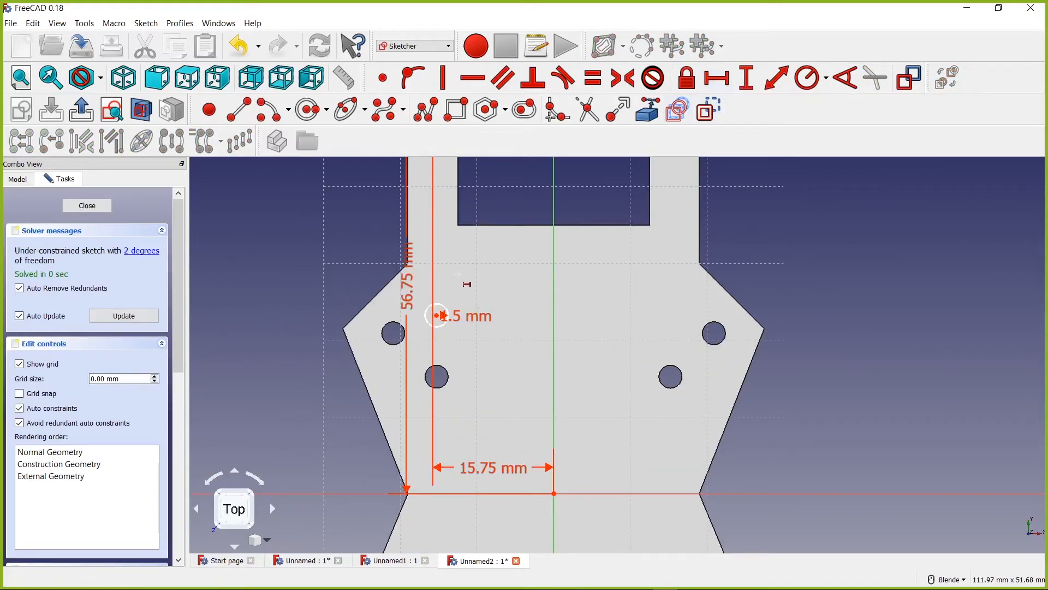
{"action": "left_click", "coordinate": [437, 316]}
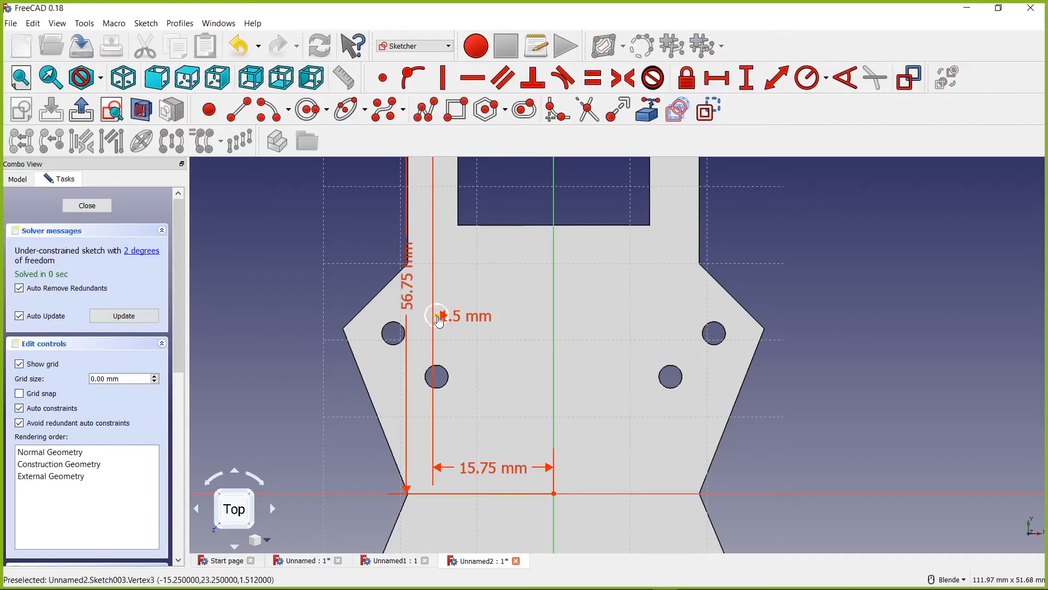
{"action": "left_click", "coordinate": [554, 494]}
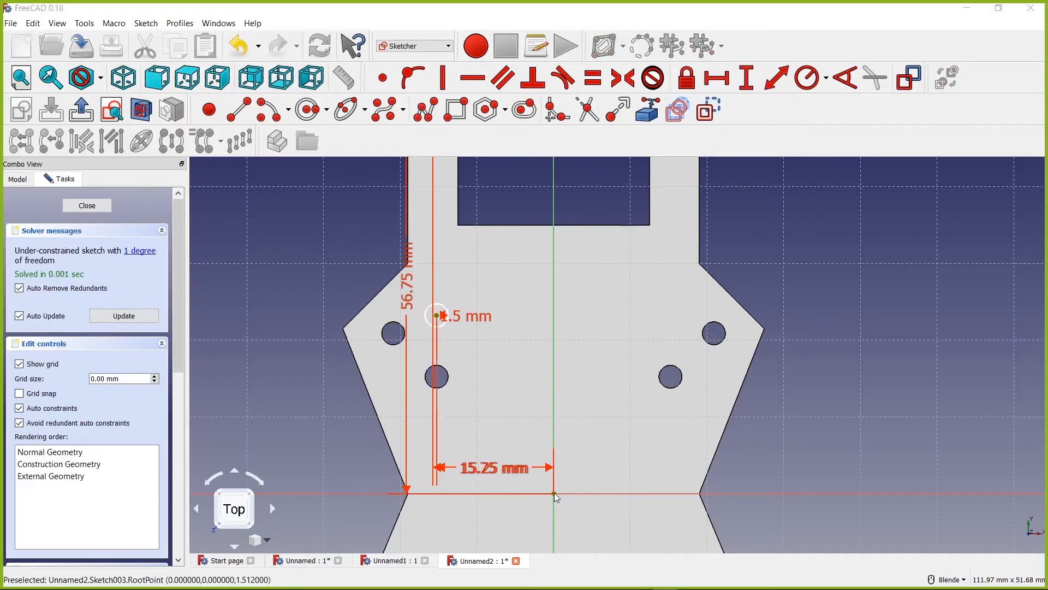
{"action": "left_click", "coordinate": [534, 323]}
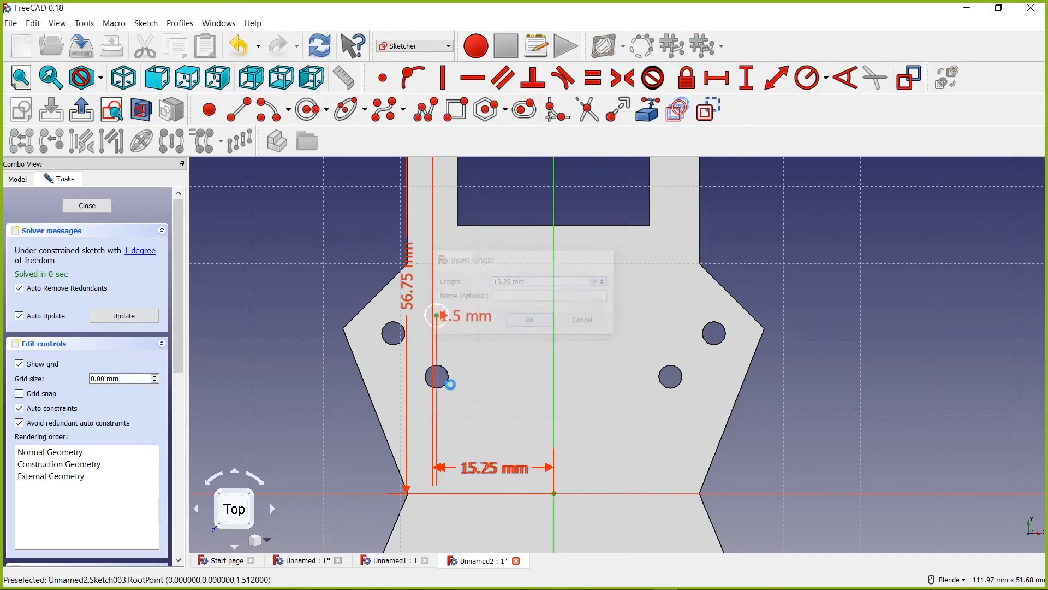
- Constrain the vertical distance between the lower left circle's centre and the origin to 23.25 mm
{"action": "left_click", "coordinate": [748, 78]}
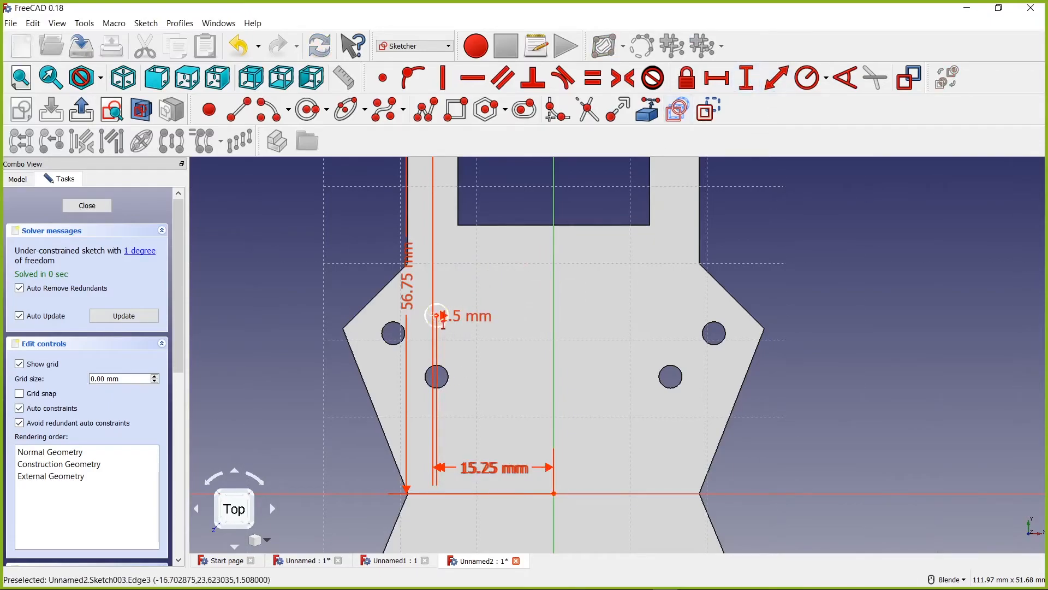
{"action": "left_click", "coordinate": [438, 316]}
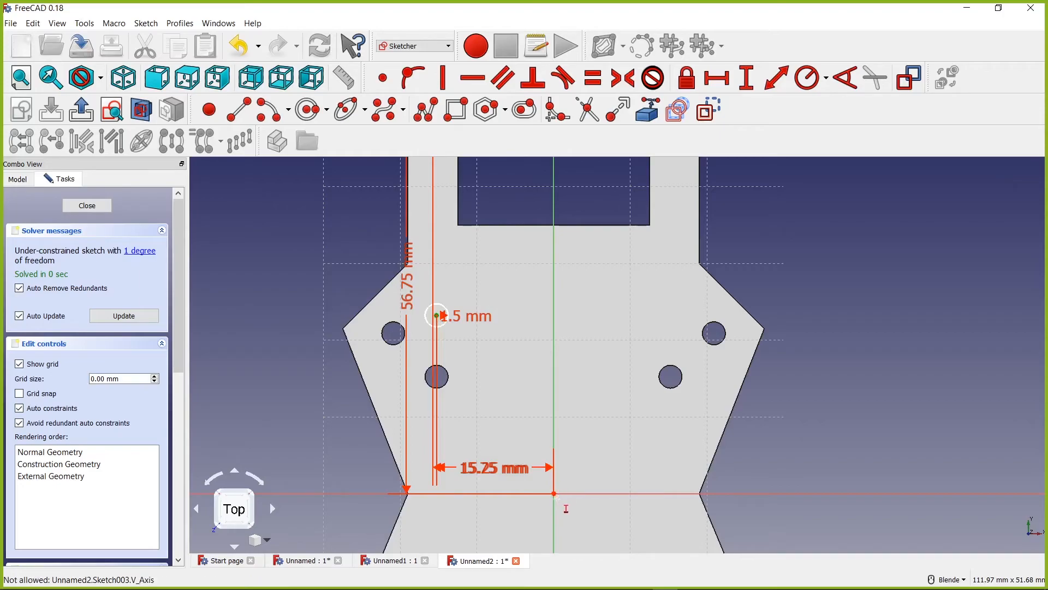
{"action": "scroll", "coordinate": [570, 513], "scroll_direction": "up", "scroll_amount": 5}
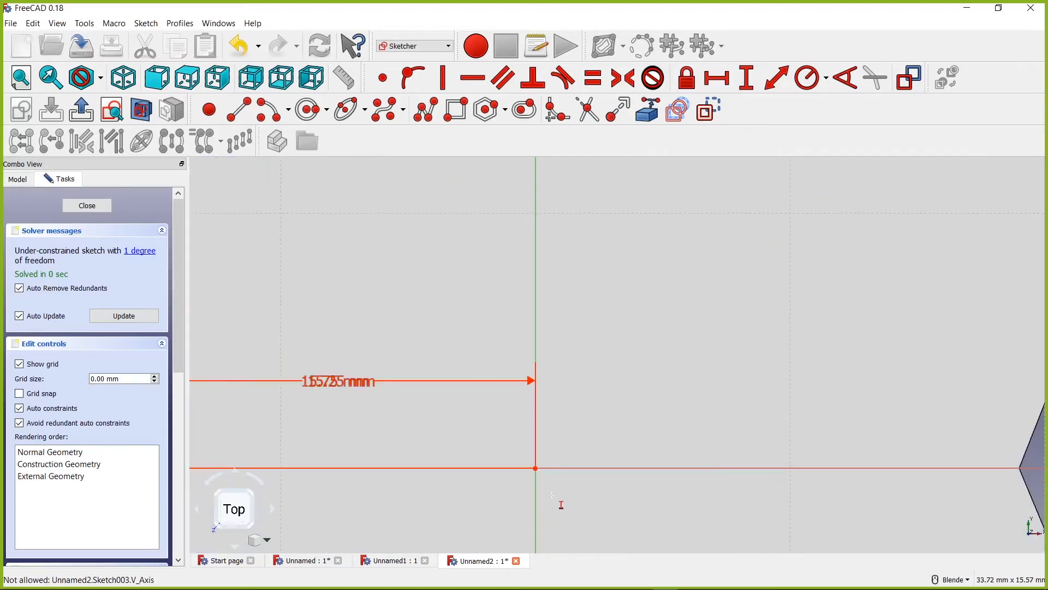
{"action": "left_click", "coordinate": [536, 468]}
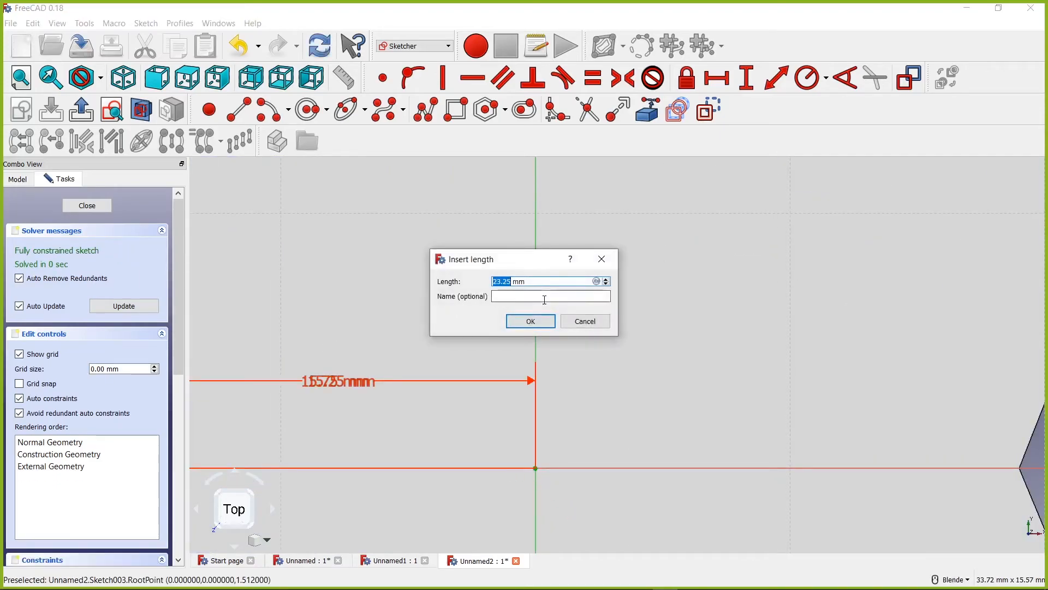
{"action": "left_click", "coordinate": [531, 321]}
{"action": "scroll", "coordinate": [252, 252], "scroll_direction": "down", "scroll_amount": 6}
{"action": "scroll", "coordinate": [261, 230], "scroll_direction": "up", "scroll_amount": 5}
{"action": "right_click", "coordinate": [579, 244]}
{"action": "mouse_move", "coordinate": [579, 244]}
{"action": "middle_mouse_down", "text": "shift"}
{"action": "mouse_move", "coordinate": [752, 358]}
{"action": "mouse_move", "coordinate": [797, 408]}
{"action": "middle_mouse_up", "text": "shift"}
{"action": "right_click", "coordinate": [798, 408]}
{"action": "left_click", "coordinate": [362, 309]}
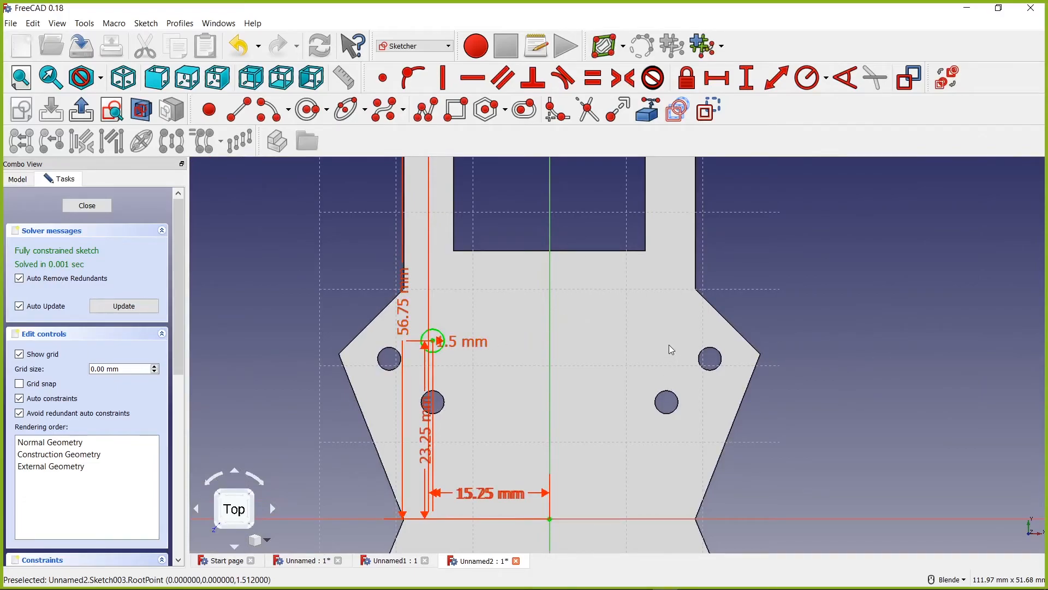
- Mirror the lower left 1.5 mm radius circle across the sketch's vertical axis
{"action": "scroll", "coordinate": [672, 350], "scroll_direction": "down", "scroll_amount": 4}
{"action": "scroll", "coordinate": [707, 314], "scroll_direction": "up", "scroll_amount": 2}
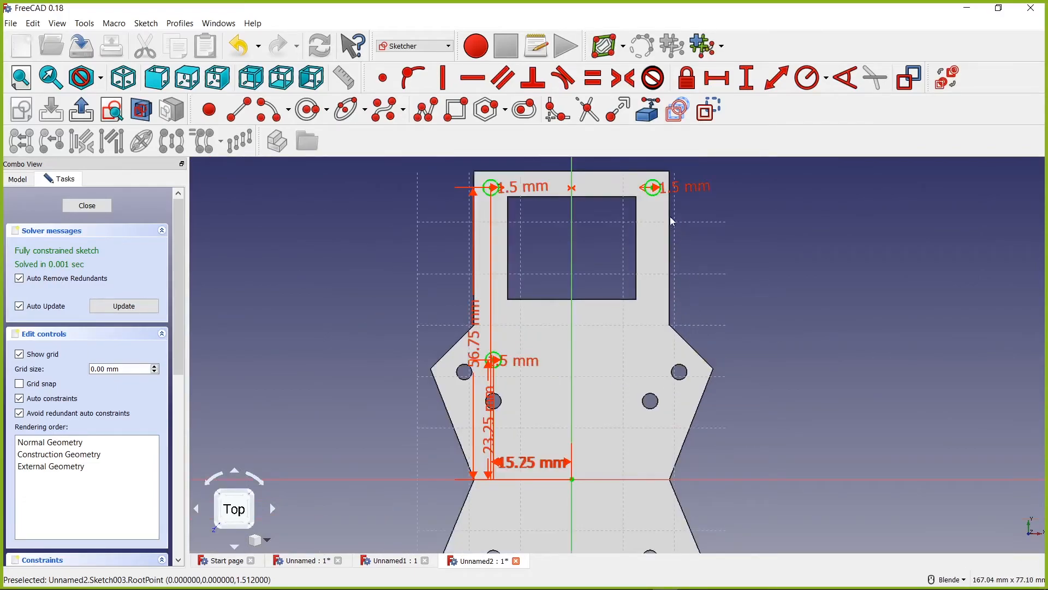
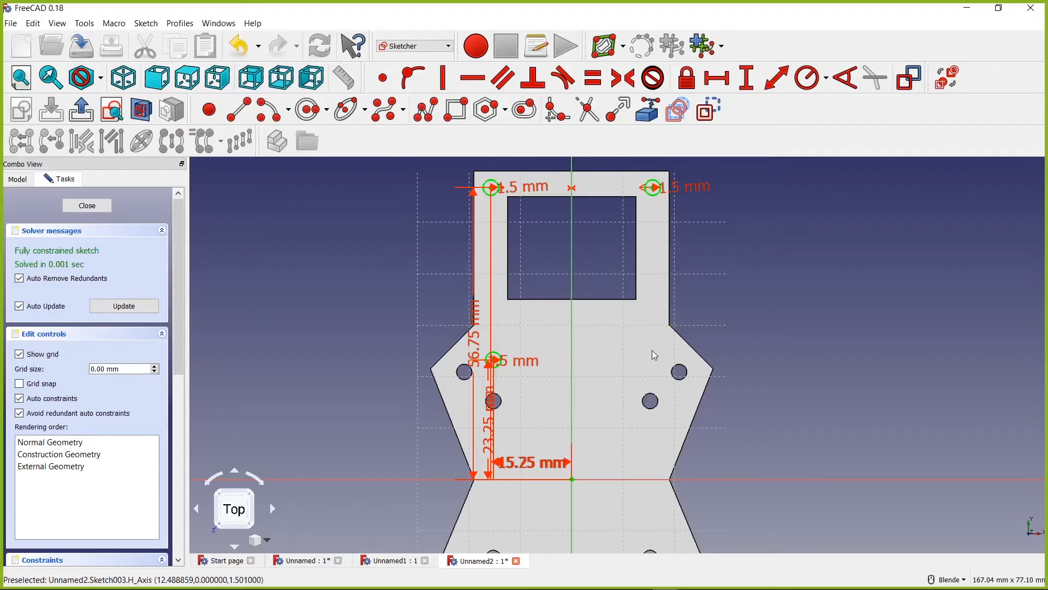
{"action": "scroll", "coordinate": [644, 355], "scroll_direction": "up", "scroll_amount": 2}
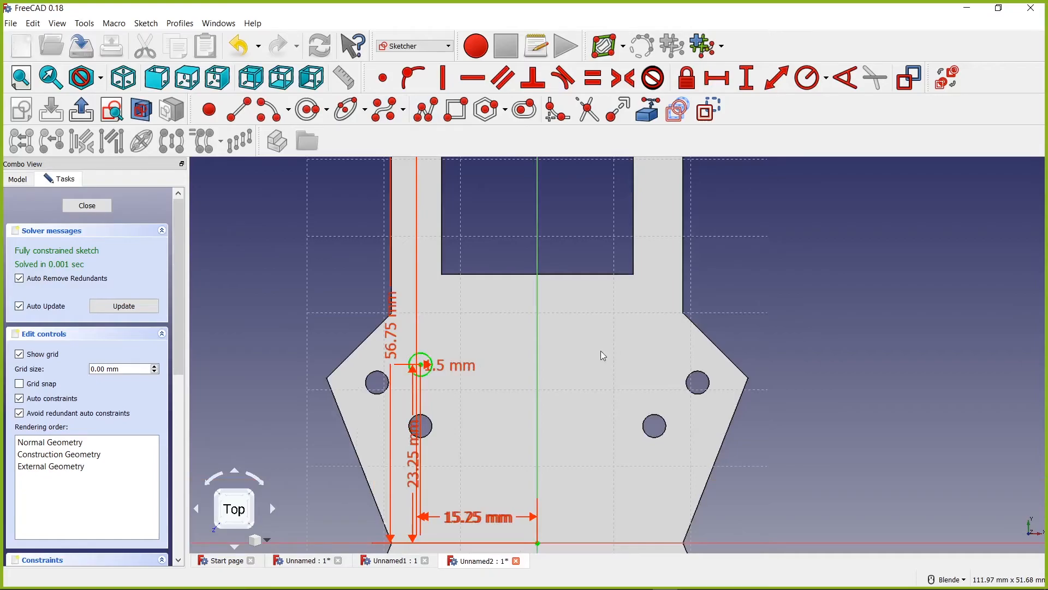
{"action": "mouse_move", "coordinate": [693, 250]}
{"action": "middle_mouse_down", "text": "shift"}
{"action": "mouse_move", "coordinate": [735, 337]}
{"action": "mouse_move", "coordinate": [711, 343]}
{"action": "mouse_move", "coordinate": [711, 332]}
{"action": "middle_mouse_up", "text": "shift"}
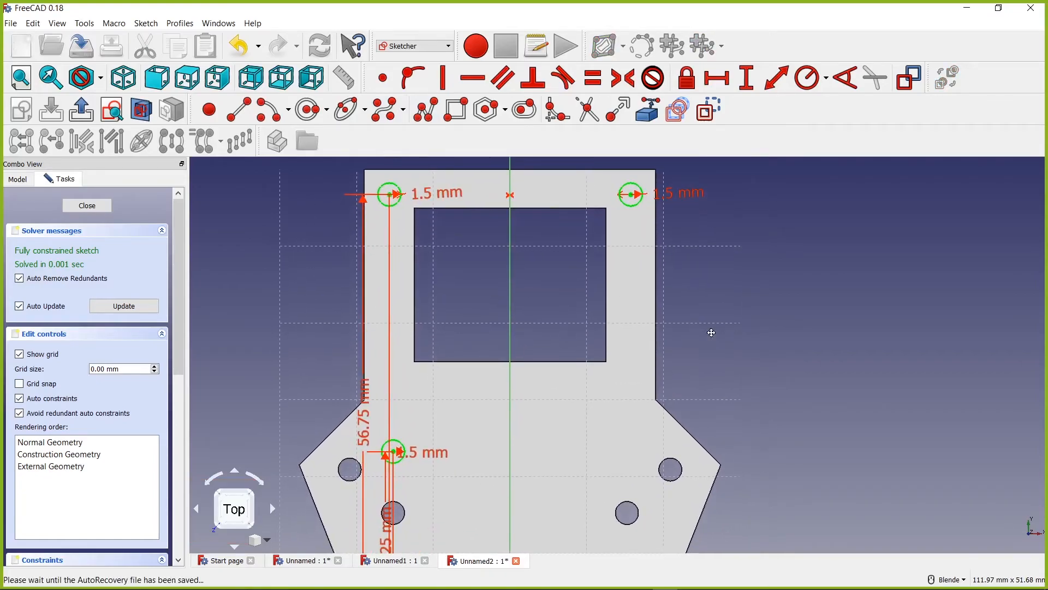
{"action": "right_click", "coordinate": [711, 331]}
{"action": "left_click", "coordinate": [690, 356]}
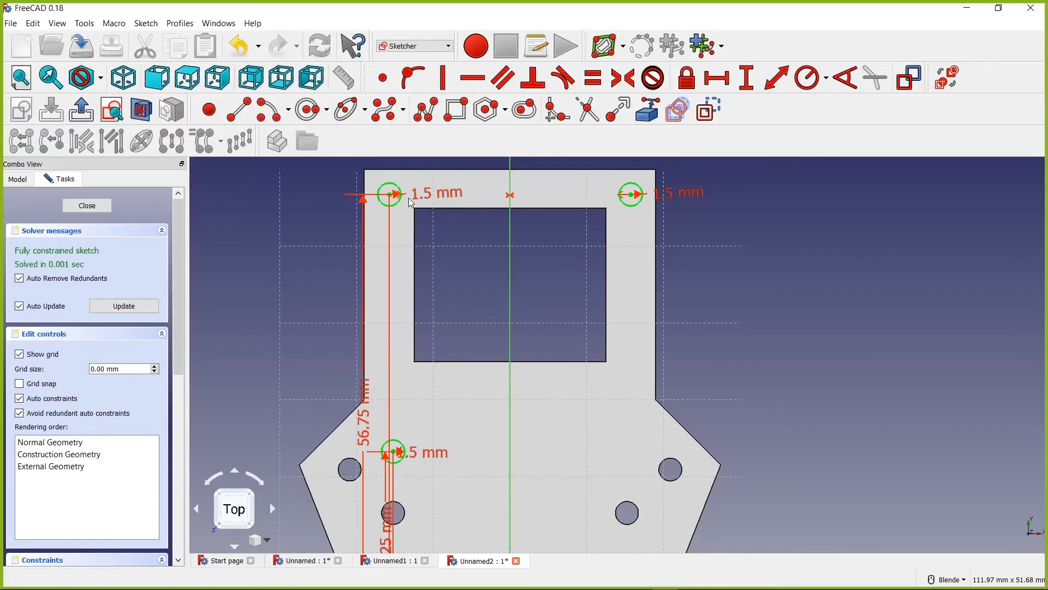
{"action": "left_click", "coordinate": [393, 450]}
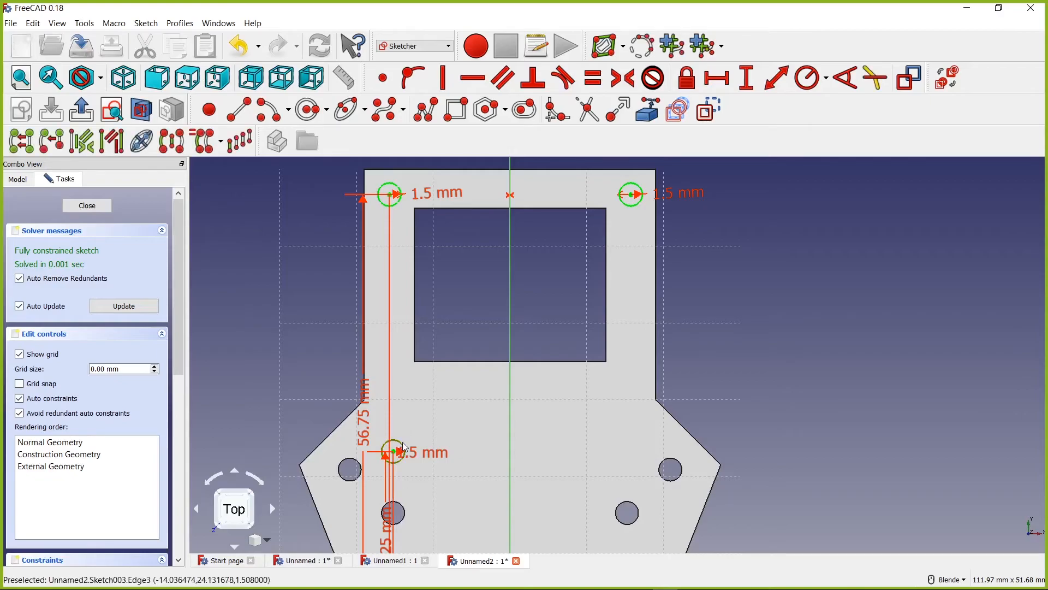
{"action": "left_click", "coordinate": [509, 394]}
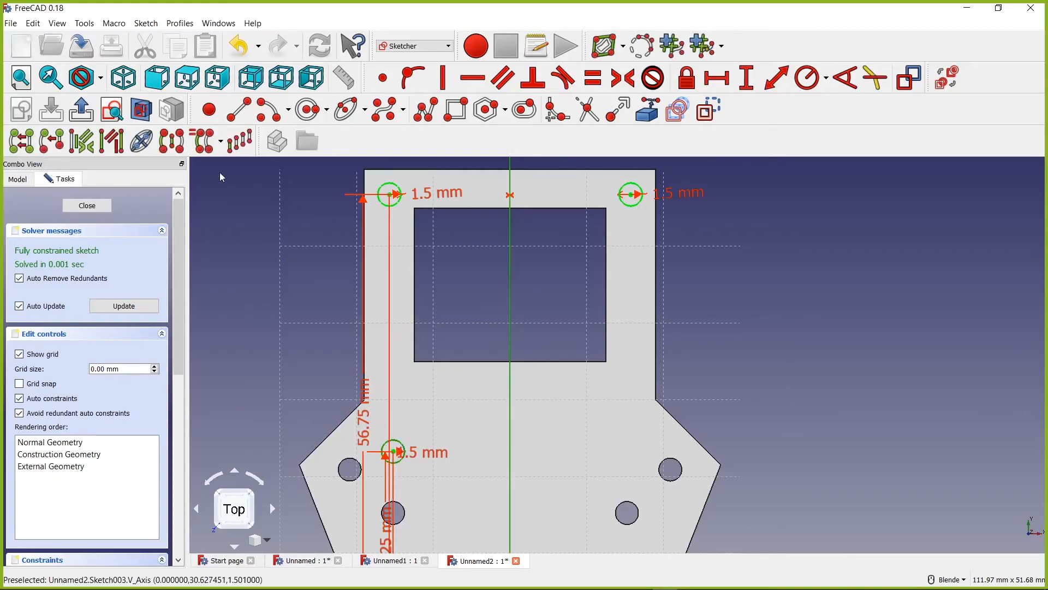
{"action": "left_click", "coordinate": [170, 142]}
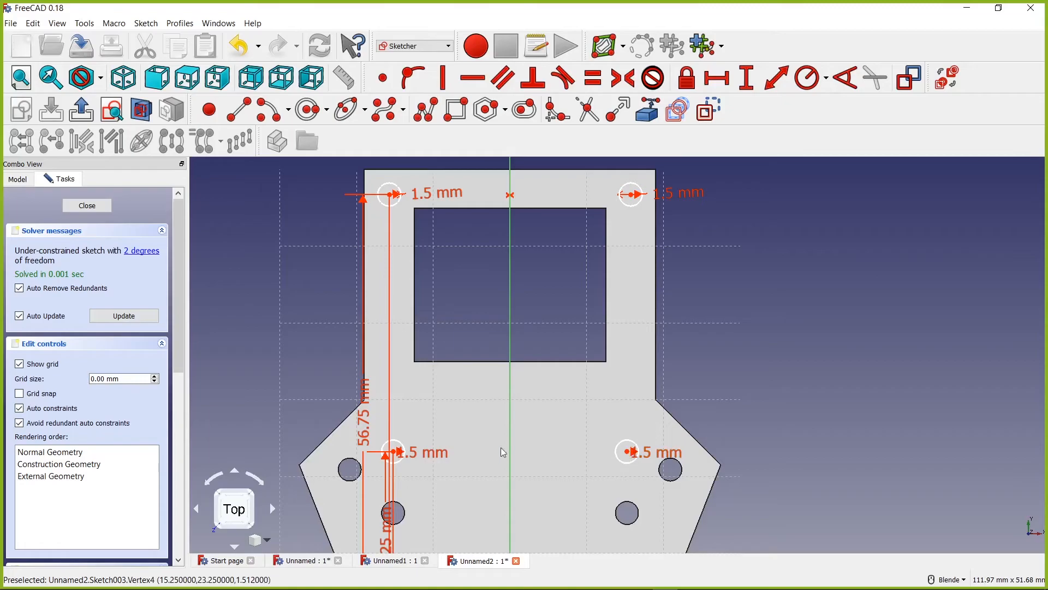
- Constrain the centres of the two lower circles to be symmetric about the vertical axis
{"action": "left_click", "coordinate": [396, 455]}
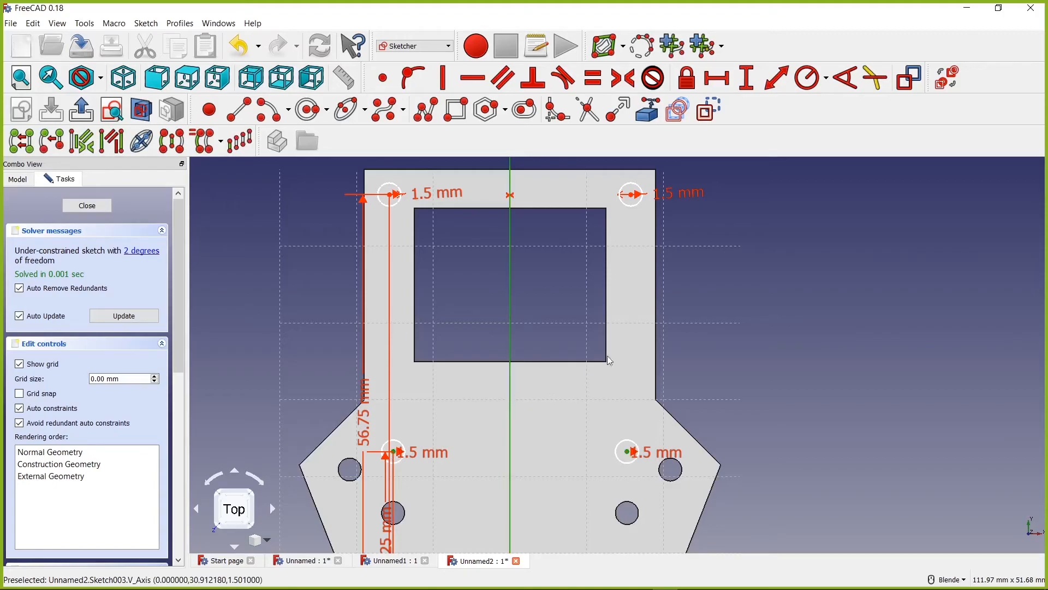
{"action": "left_click", "coordinate": [623, 78]}
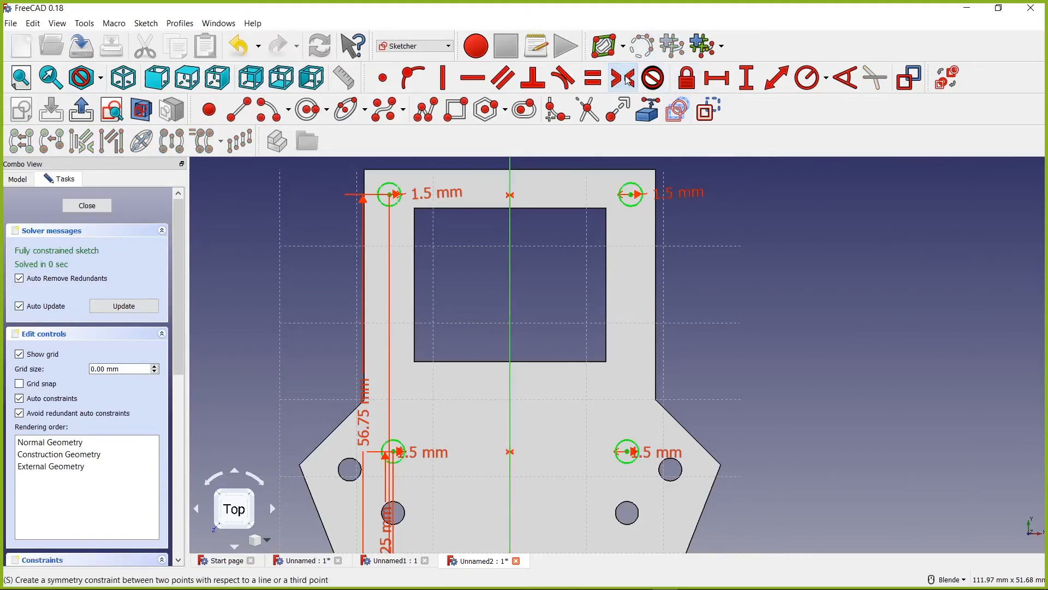
{"action": "scroll", "coordinate": [405, 437], "scroll_direction": "down", "scroll_amount": 5}
{"action": "scroll", "coordinate": [573, 499], "scroll_direction": "up", "scroll_amount": 4}
{"action": "scroll", "coordinate": [666, 304], "scroll_direction": "down", "scroll_amount": 1}
{"action": "scroll", "coordinate": [688, 273], "scroll_direction": "down", "scroll_amount": 1}
{"action": "scroll", "coordinate": [715, 238], "scroll_direction": "up", "scroll_amount": 1}
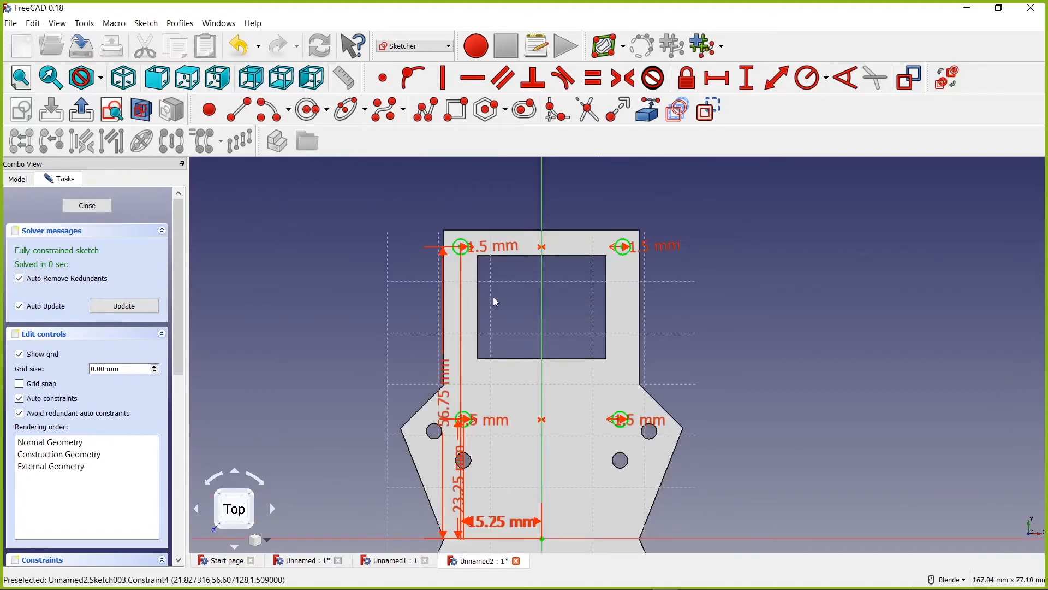
- Close the sketch and cut its four circles through the plate with a Pocket of type Through all
{"action": "left_click", "coordinate": [88, 206]}
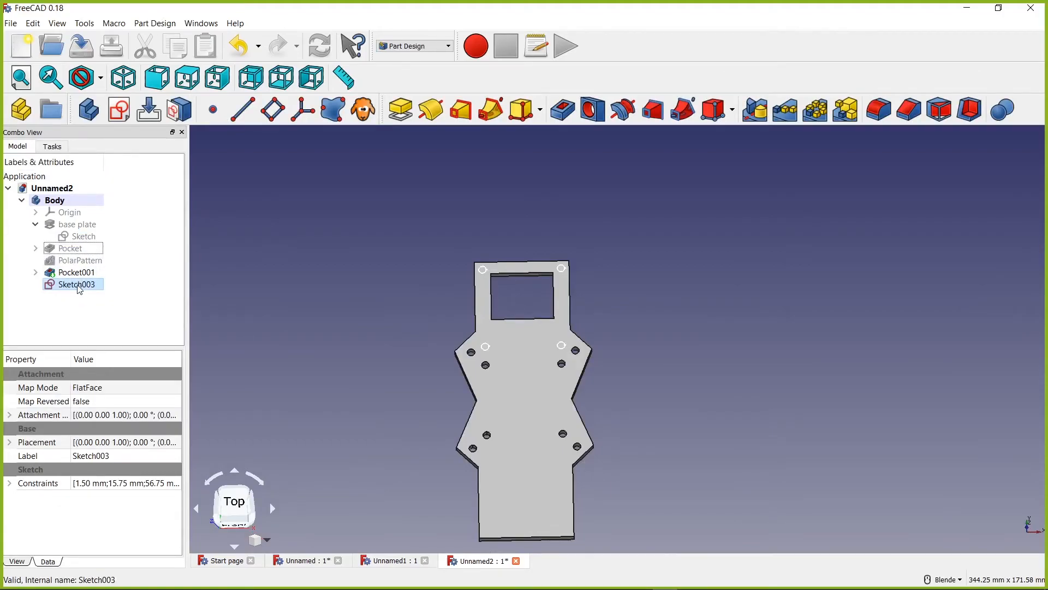
{"action": "left_click", "coordinate": [563, 109]}
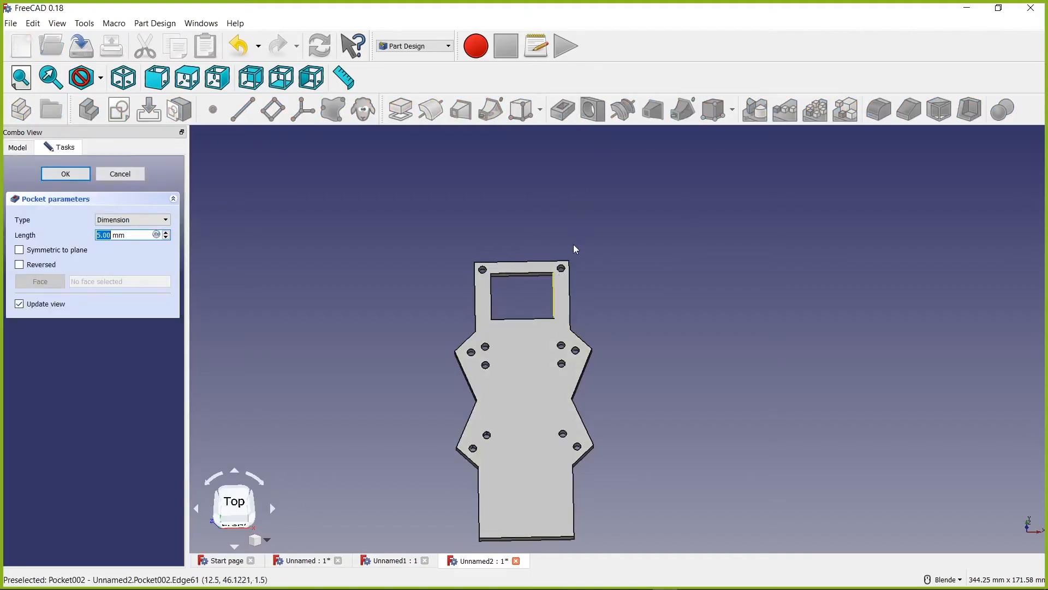
{"action": "left_click", "coordinate": [133, 219]}
{"action": "key", "text": "Escape"}
{"action": "key", "text": "Down"}
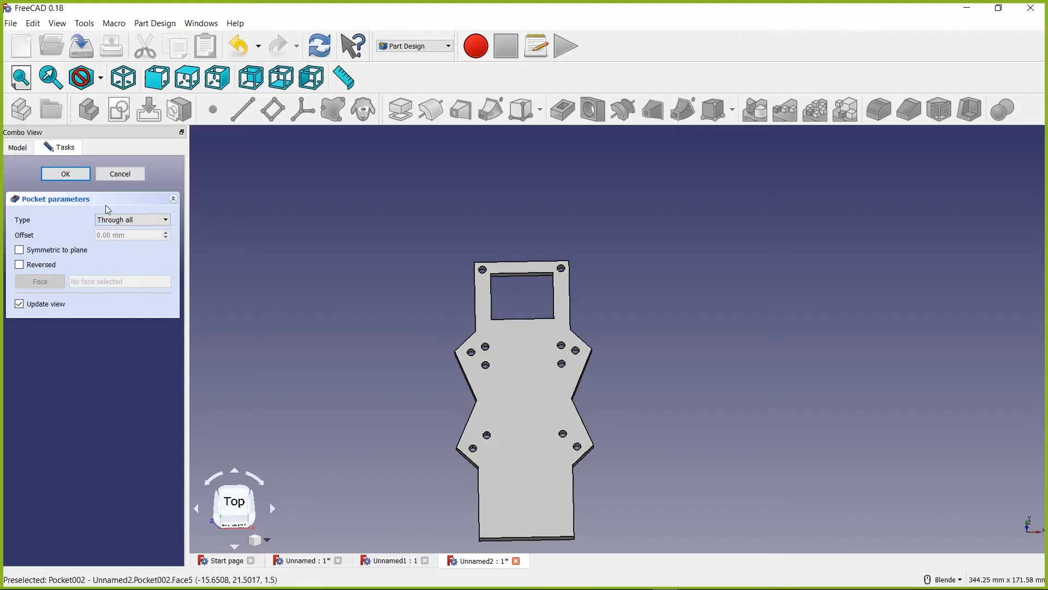
{"action": "left_click", "coordinate": [66, 173]}
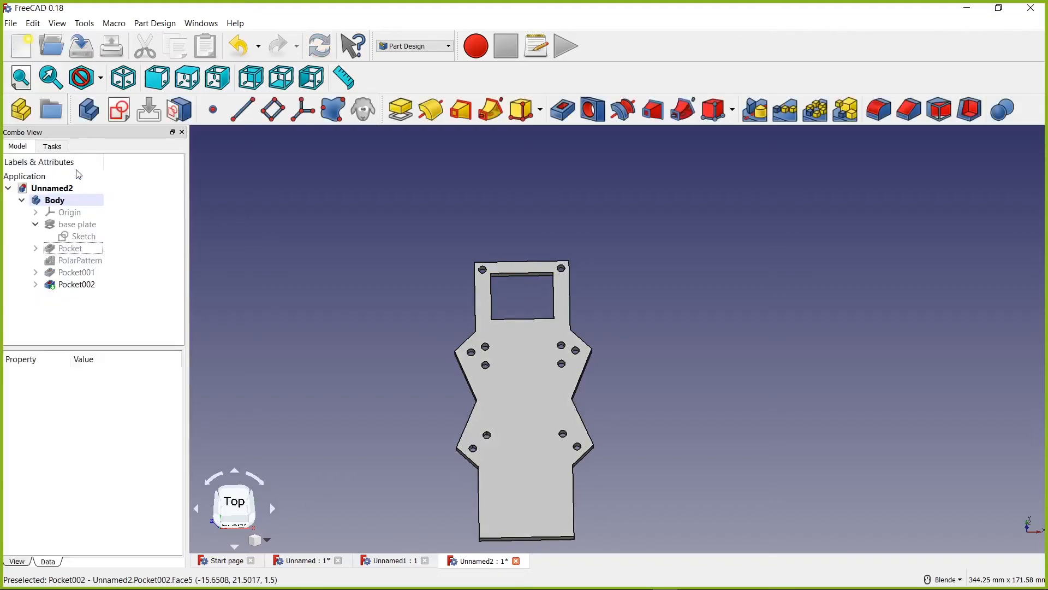
- Mirror the latest four-hole through pocket across the Base XZ plane to repeat its holes at the plate's other end
{"action": "left_click", "coordinate": [76, 284]}
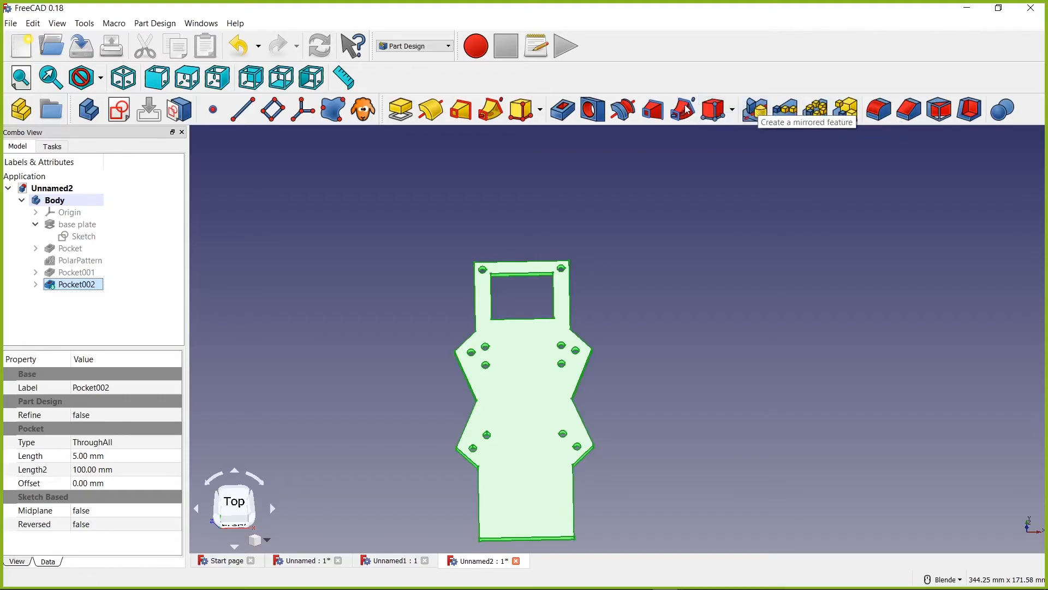
{"action": "left_click", "coordinate": [756, 109]}
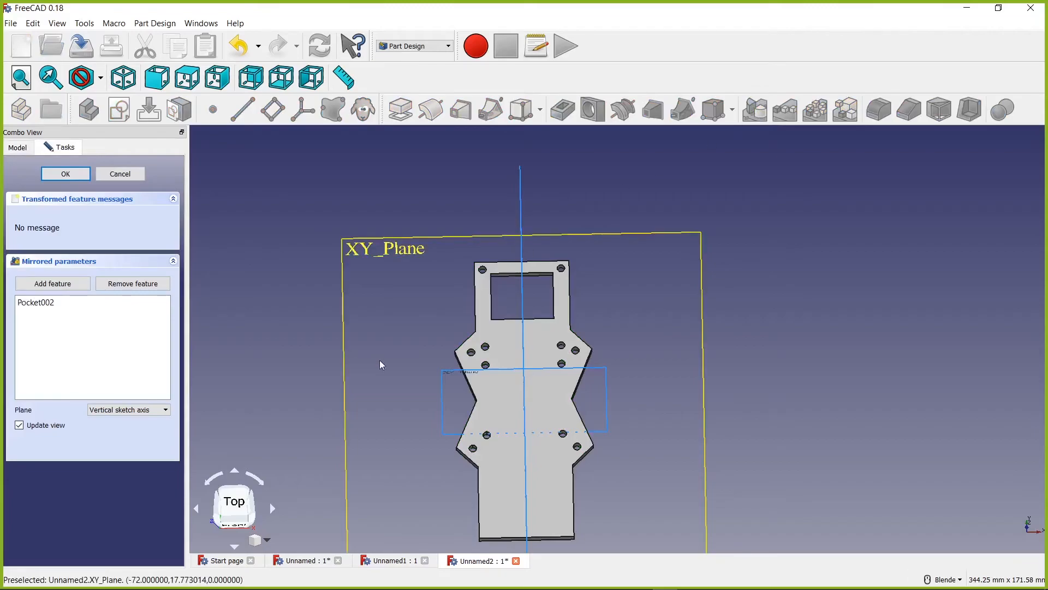
{"action": "scroll", "coordinate": [486, 425], "scroll_direction": "down", "scroll_amount": 5}
{"action": "scroll", "coordinate": [486, 426], "scroll_direction": "up", "scroll_amount": 6}
{"action": "middle_click_drag", "start_coordinate": [475, 415], "coordinate": [446, 414]}
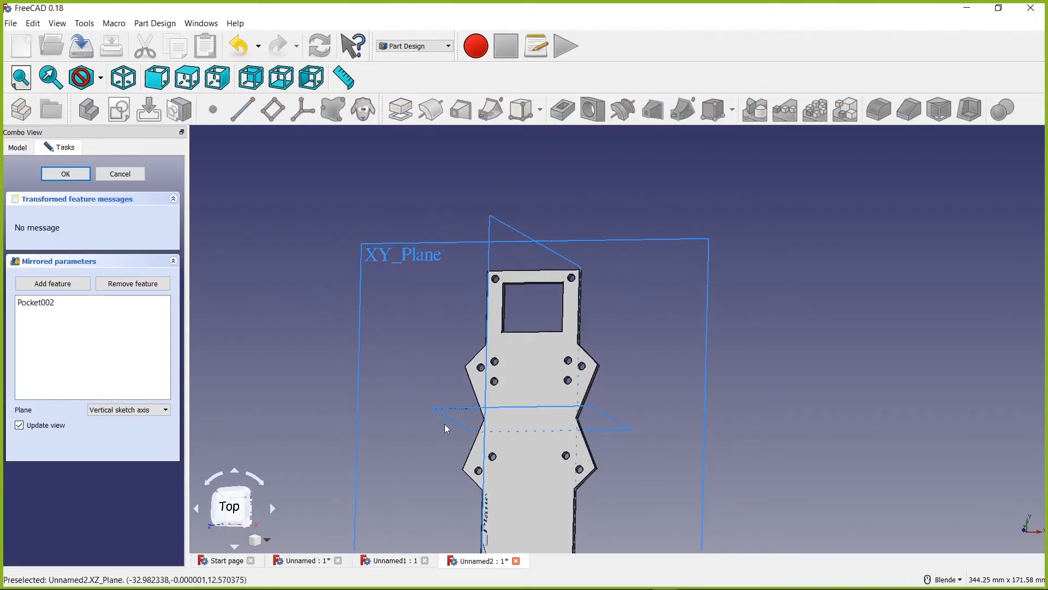
{"action": "left_click", "coordinate": [444, 412]}
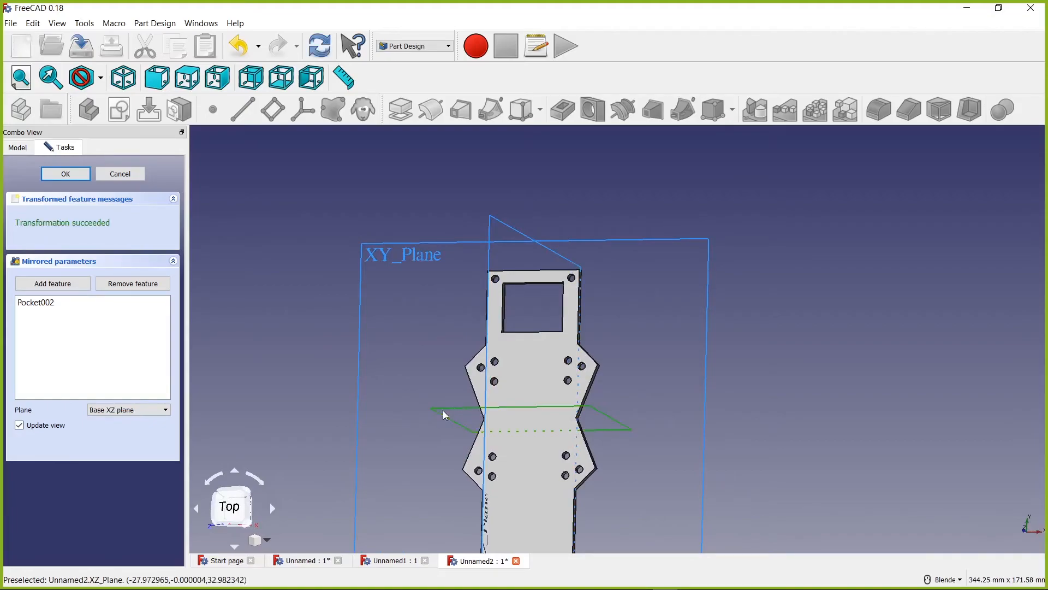
{"action": "scroll", "coordinate": [601, 469], "scroll_direction": "down", "scroll_amount": 5}
{"action": "scroll", "coordinate": [627, 480], "scroll_direction": "up", "scroll_amount": 4}
{"action": "scroll", "coordinate": [626, 480], "scroll_direction": "up", "scroll_amount": 2}
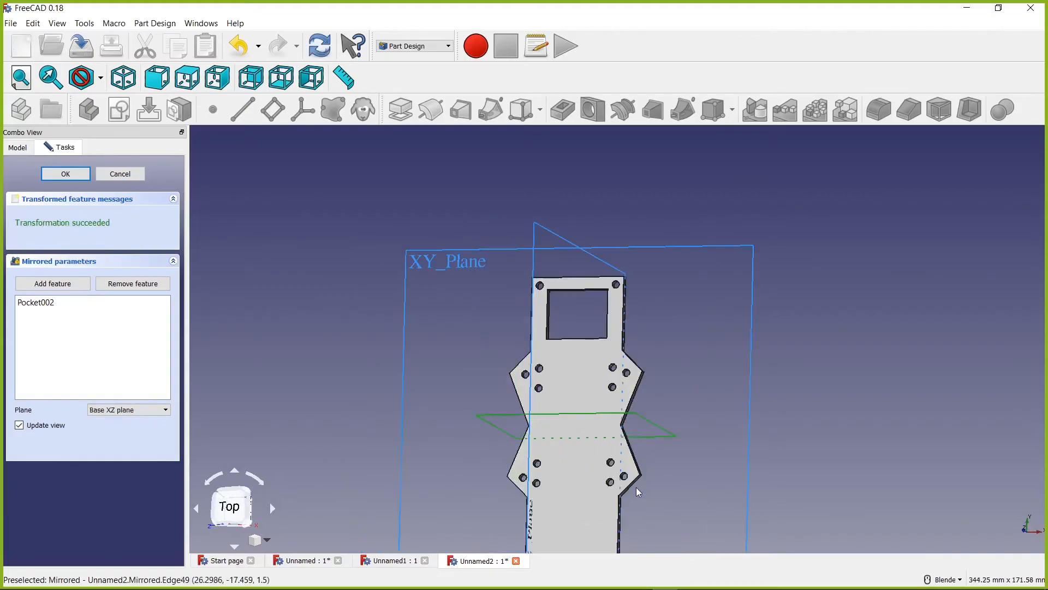
{"action": "scroll", "coordinate": [596, 376], "scroll_direction": "up", "scroll_amount": 2}
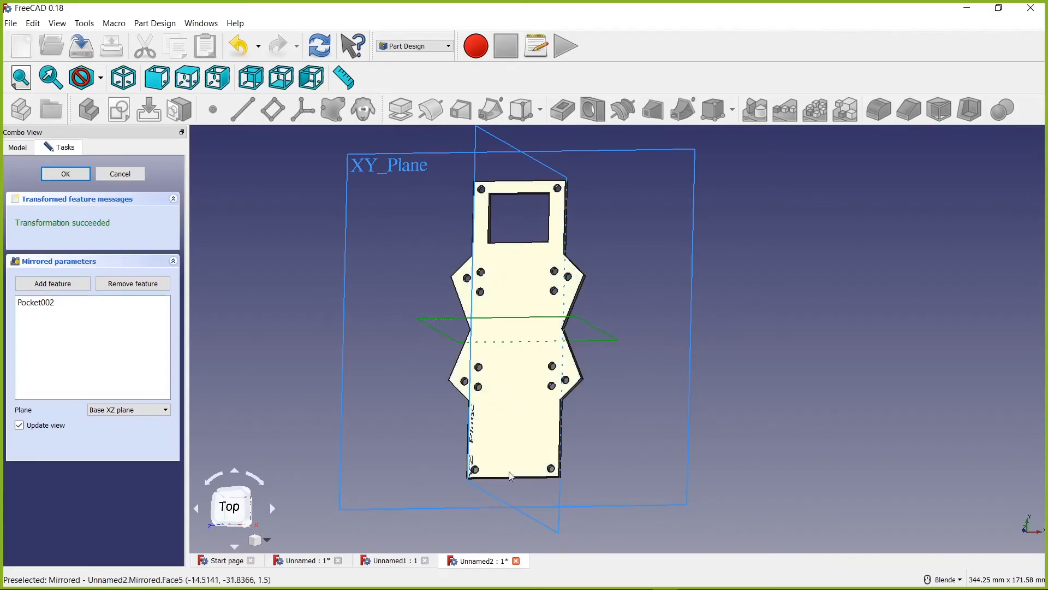
{"action": "scroll", "coordinate": [634, 329], "scroll_direction": "up", "scroll_amount": 2}
{"action": "scroll", "coordinate": [573, 339], "scroll_direction": "down", "scroll_amount": 4}
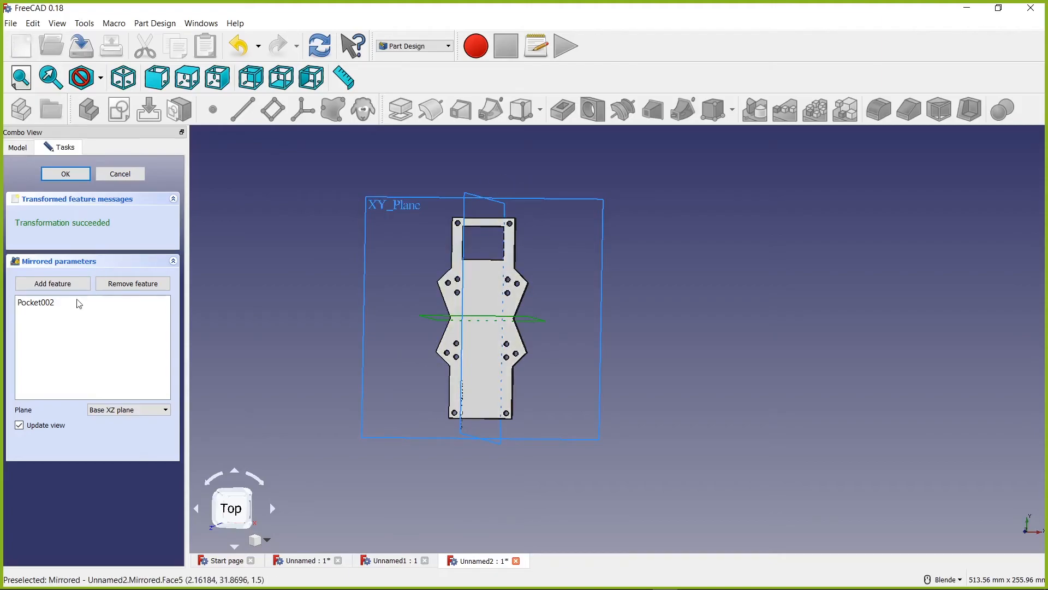
{"action": "left_click", "coordinate": [66, 173]}
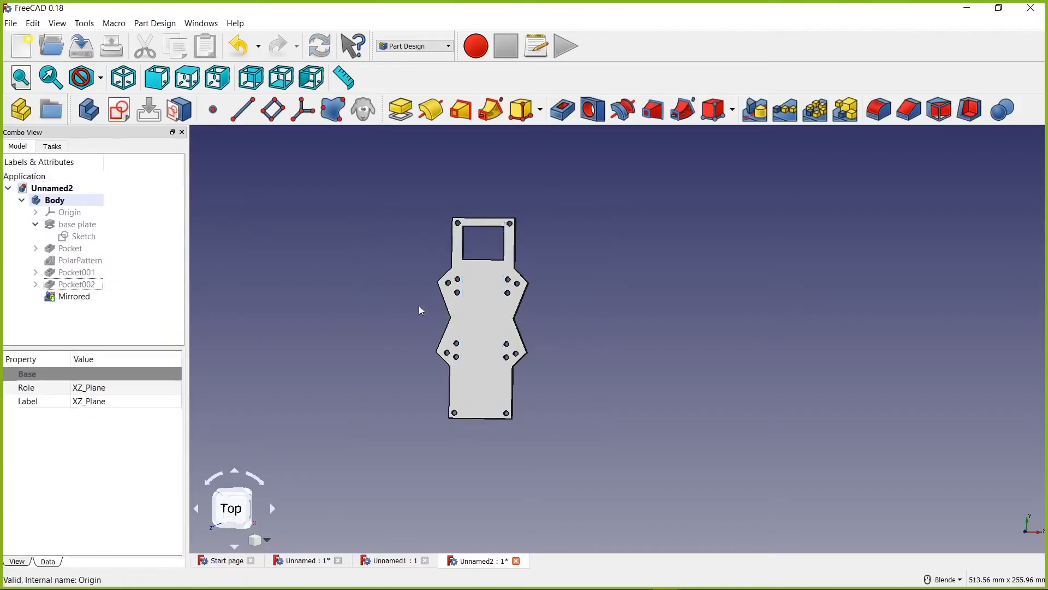
- Start a sketch on the plate's top face and draw a horizontal slot about 19 mm between arc centres with about 2.5 mm end radius below the lower holes
{"action": "scroll", "coordinate": [481, 300], "scroll_direction": "up", "scroll_amount": 5}
{"action": "middle_click_drag", "start_coordinate": [512, 311], "coordinate": [522, 320]}
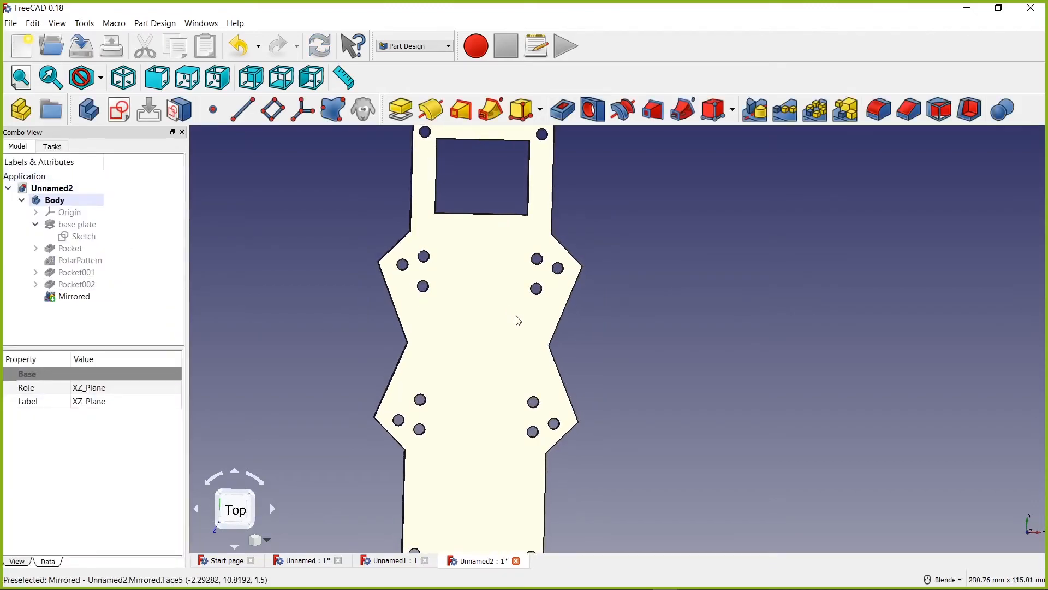
{"action": "scroll", "coordinate": [484, 333], "scroll_direction": "down", "scroll_amount": 2}
{"action": "scroll", "coordinate": [483, 339], "scroll_direction": "up", "scroll_amount": 2}
{"action": "scroll", "coordinate": [483, 341], "scroll_direction": "down", "scroll_amount": 2}
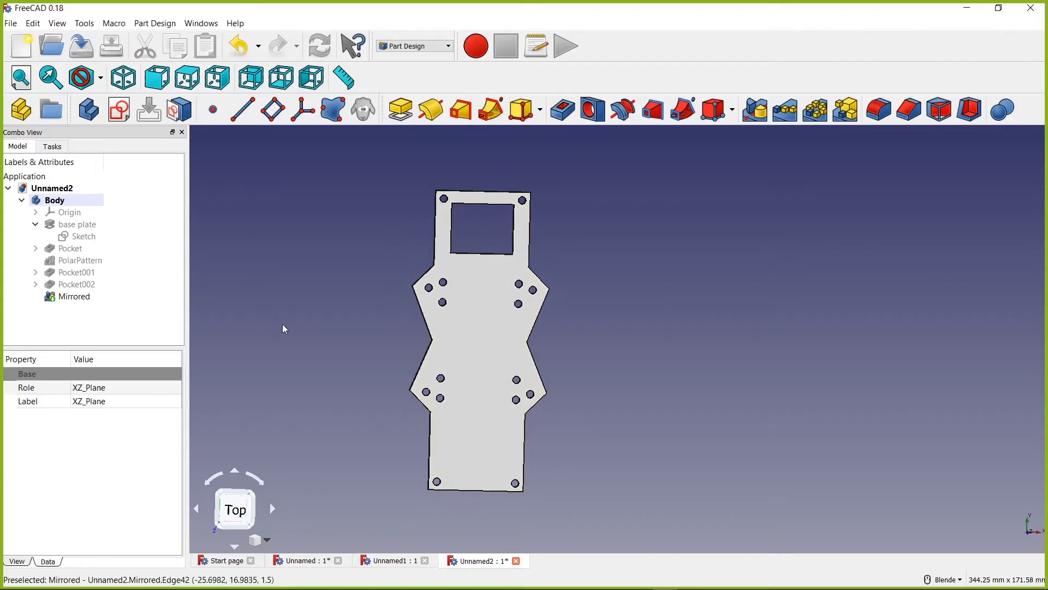
{"action": "left_click", "coordinate": [484, 423]}
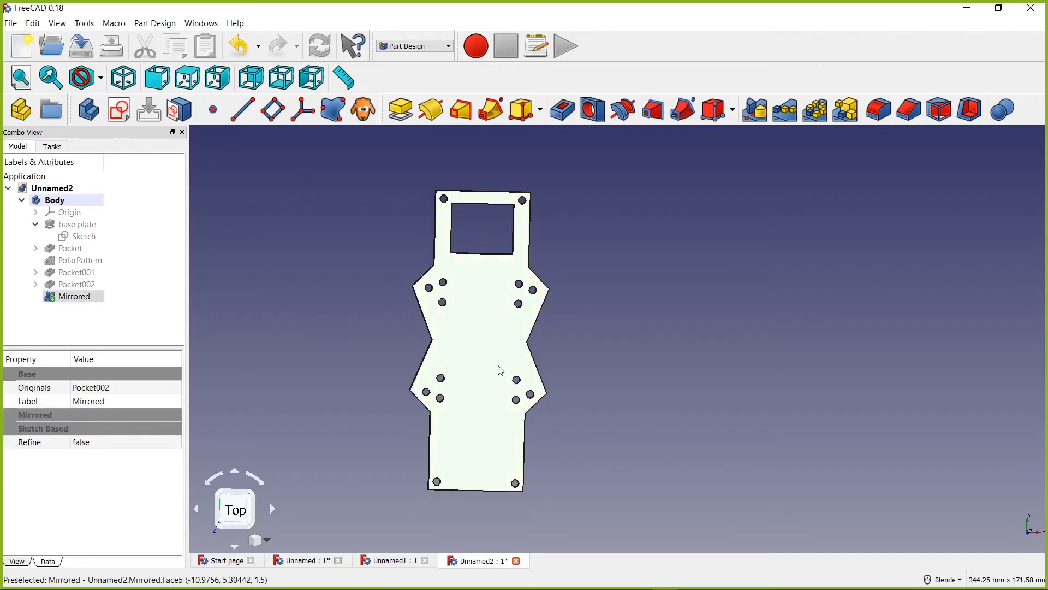
{"action": "left_click", "coordinate": [120, 111]}
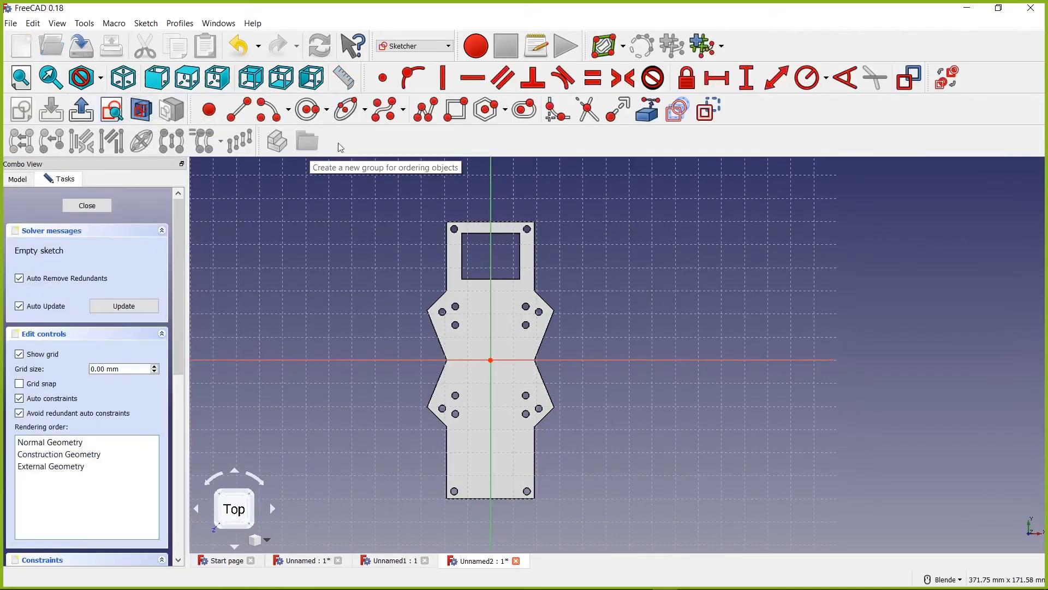
{"action": "left_click", "coordinate": [524, 109]}
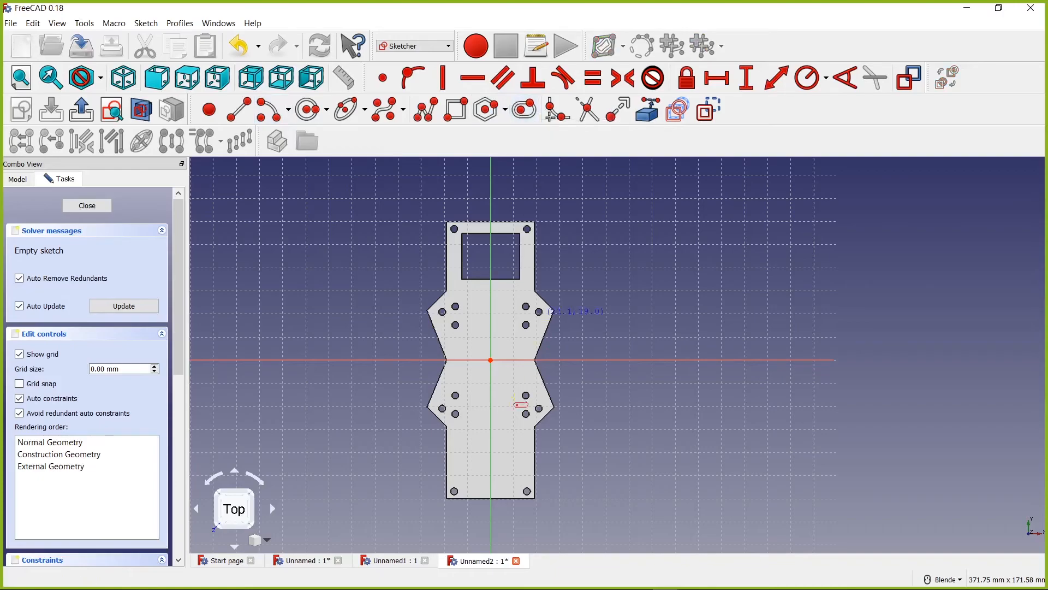
{"action": "scroll", "coordinate": [502, 439], "scroll_direction": "up", "scroll_amount": 4}
{"action": "scroll", "coordinate": [501, 437], "scroll_direction": "up", "scroll_amount": 2}
{"action": "left_click", "coordinate": [494, 437]}
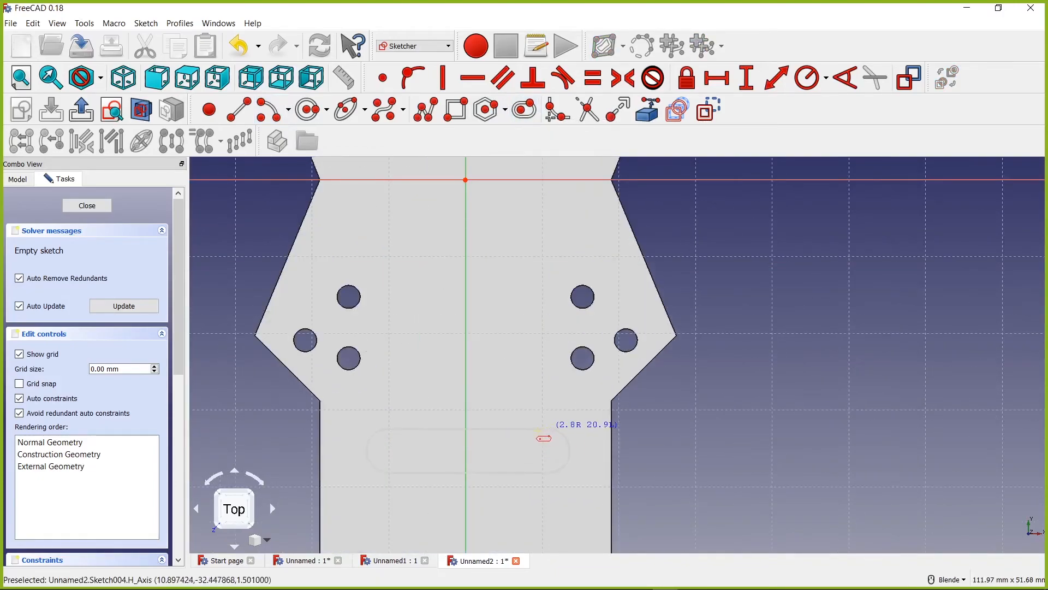
{"action": "left_click", "coordinate": [538, 436]}
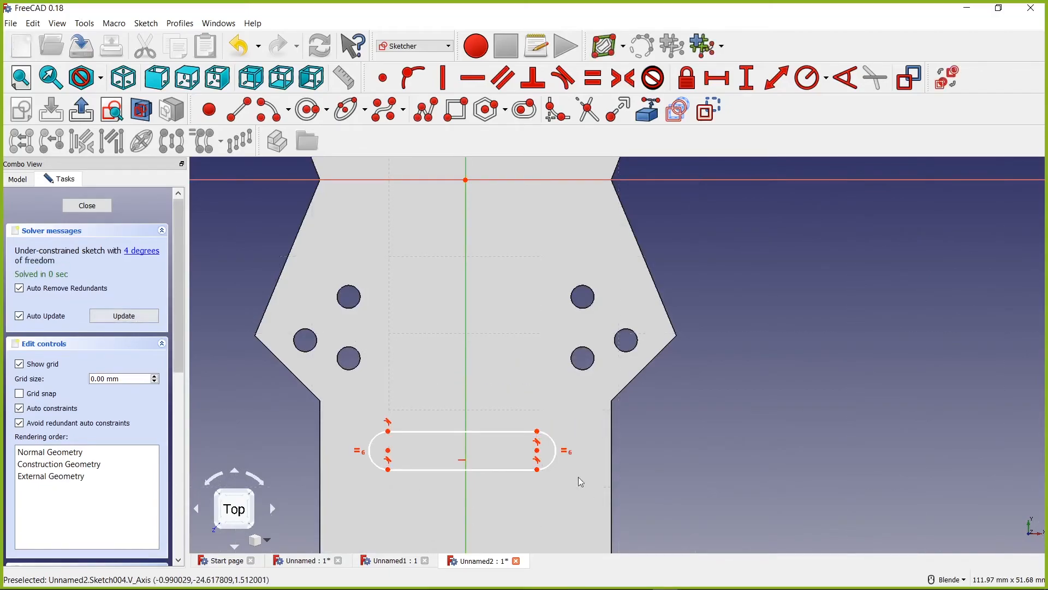
- Constrain the slot's two arc centres to be symmetric about the sketch's vertical axis
{"action": "left_click", "coordinate": [388, 450]}
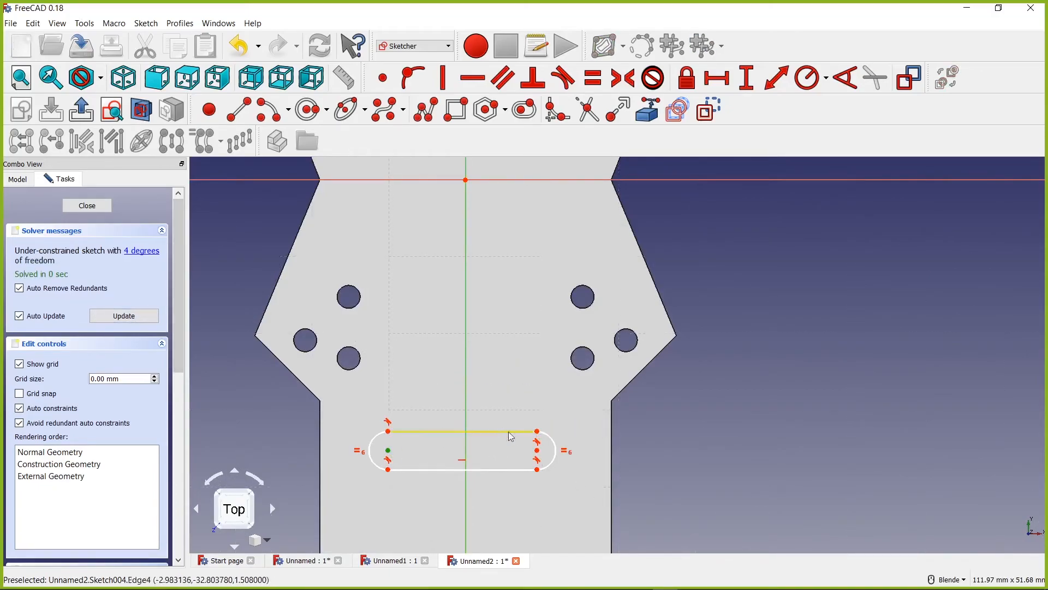
{"action": "left_click", "coordinate": [538, 451]}
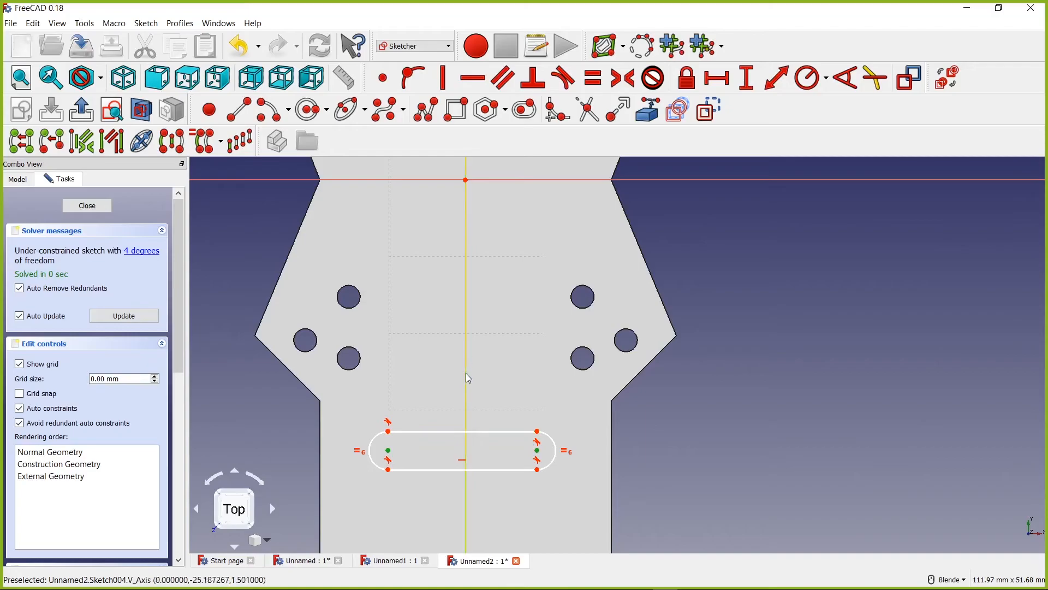
{"action": "left_click", "coordinate": [469, 378]}
{"action": "left_click", "coordinate": [623, 77]}
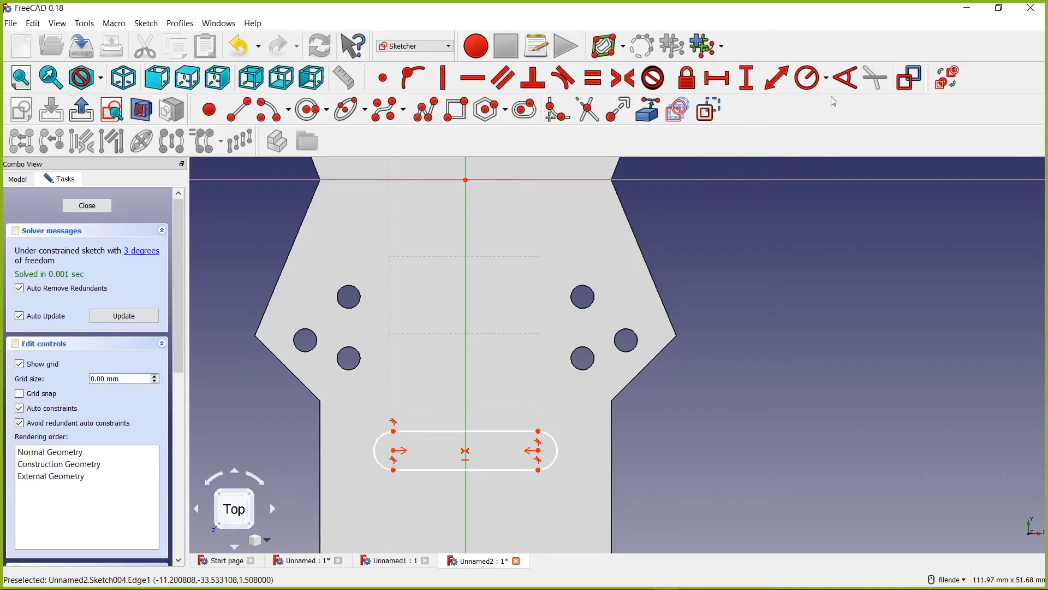
- Constrain the radius of the slot's left end arc to 1.25 mm
{"action": "left_click", "coordinate": [809, 77]}
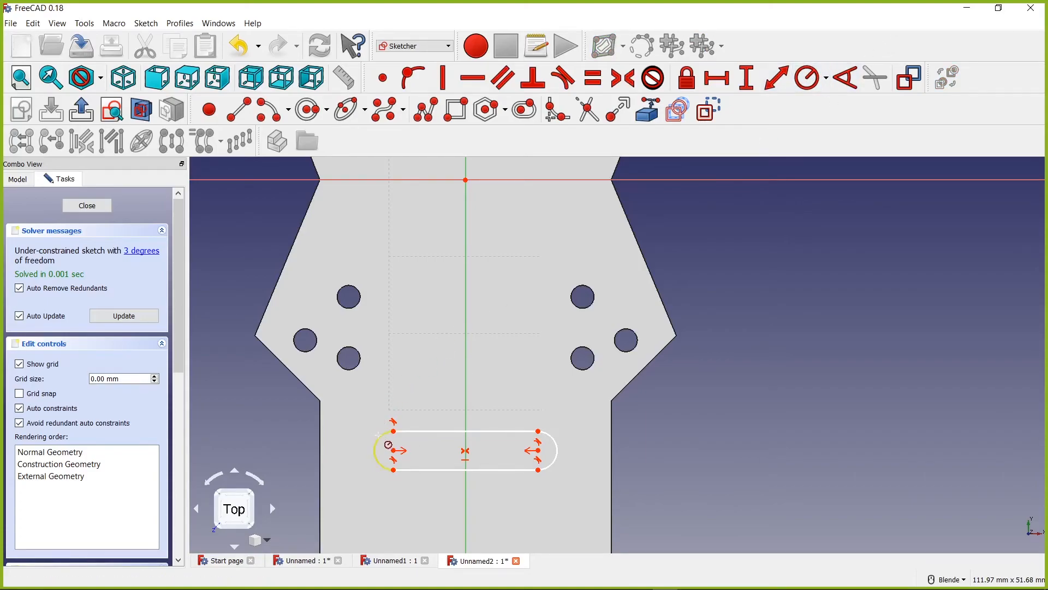
{"action": "left_click", "coordinate": [385, 432]}
{"action": "type", "text": "1.25"}
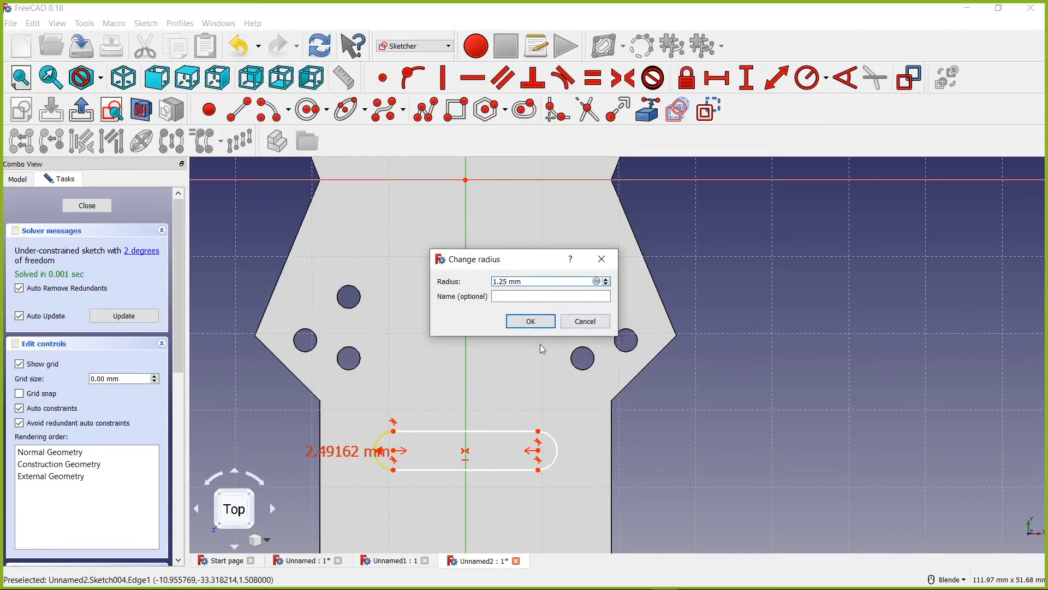
{"action": "left_click", "coordinate": [519, 320]}
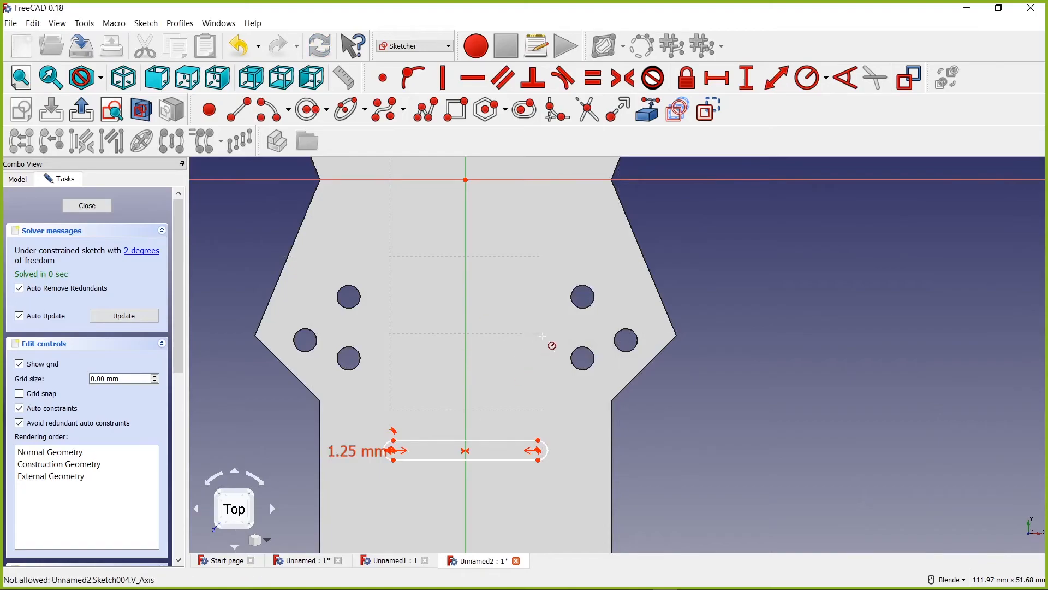
{"action": "key", "text": "Escape"}
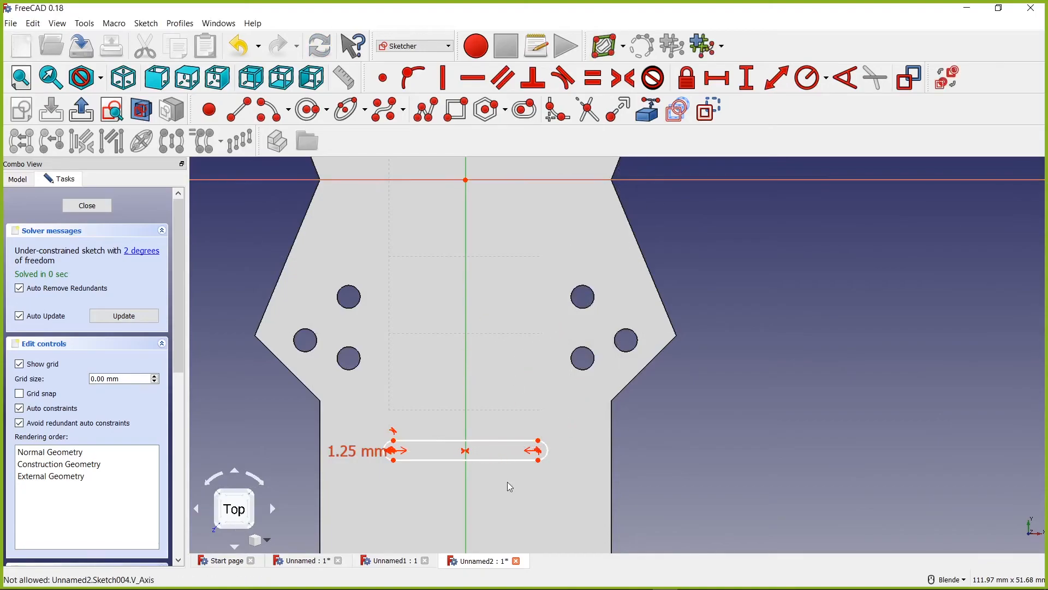
- Move the slot slightly down the plate and constrain the length of its upper straight edge to 20 mm
{"action": "left_click_drag", "start_coordinate": [483, 445], "coordinate": [485, 452]}
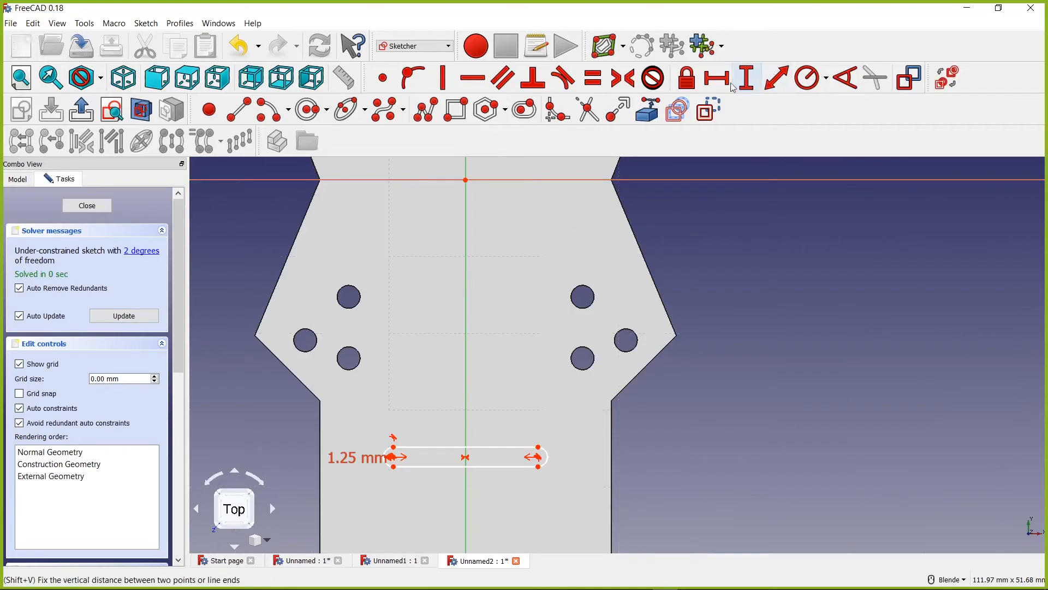
{"action": "left_click", "coordinate": [717, 78]}
{"action": "left_click", "coordinate": [484, 447]}
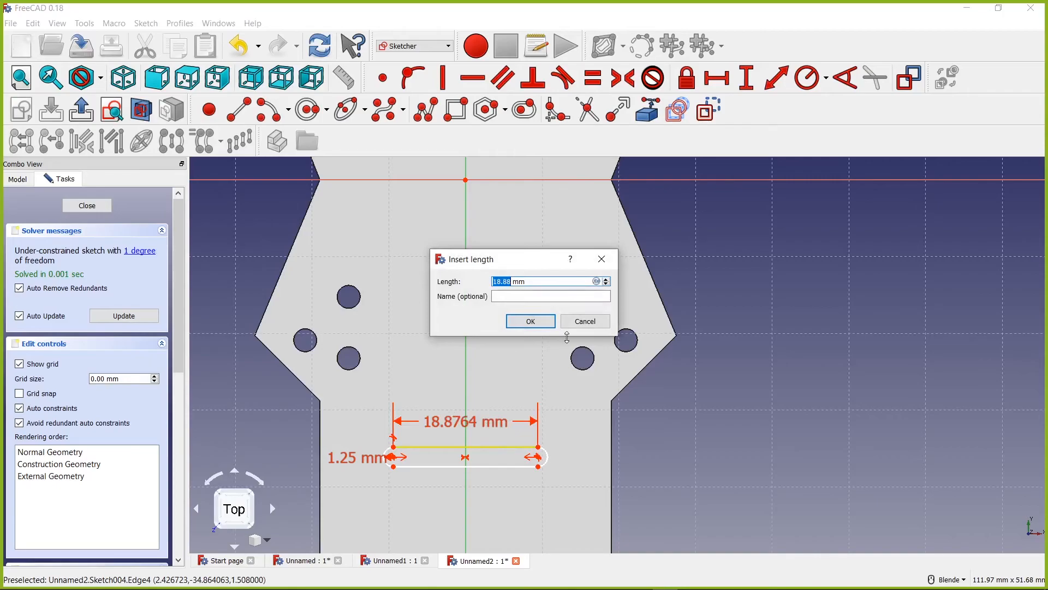
{"action": "type", "text": "20"}
{"action": "key", "text": "Return"}
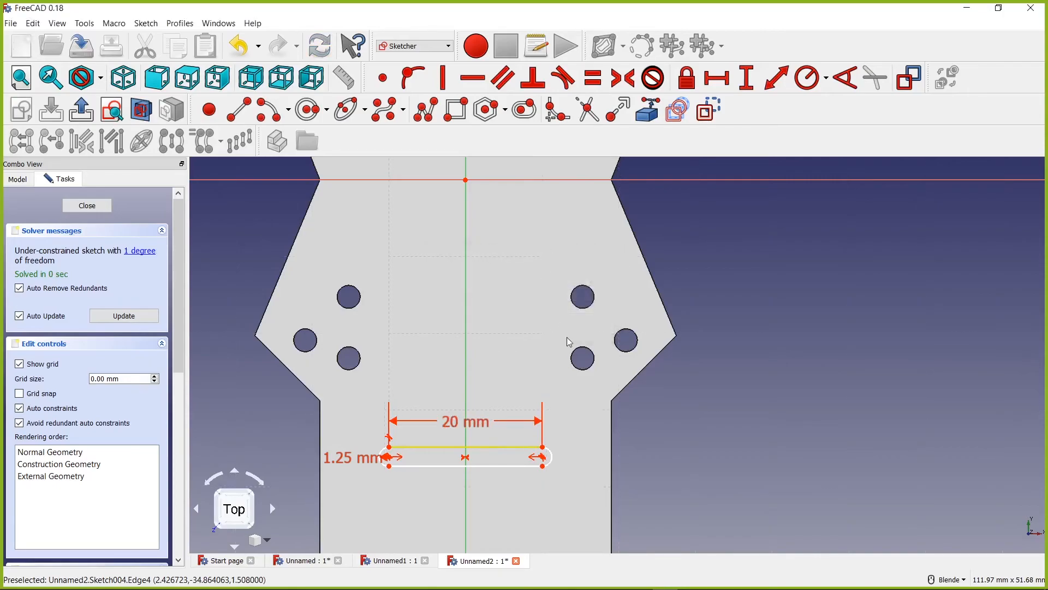
- Constrain the vertical distance between the origin and the right endpoint of the slot's upper edge to 30 mm
{"action": "left_click", "coordinate": [746, 78]}
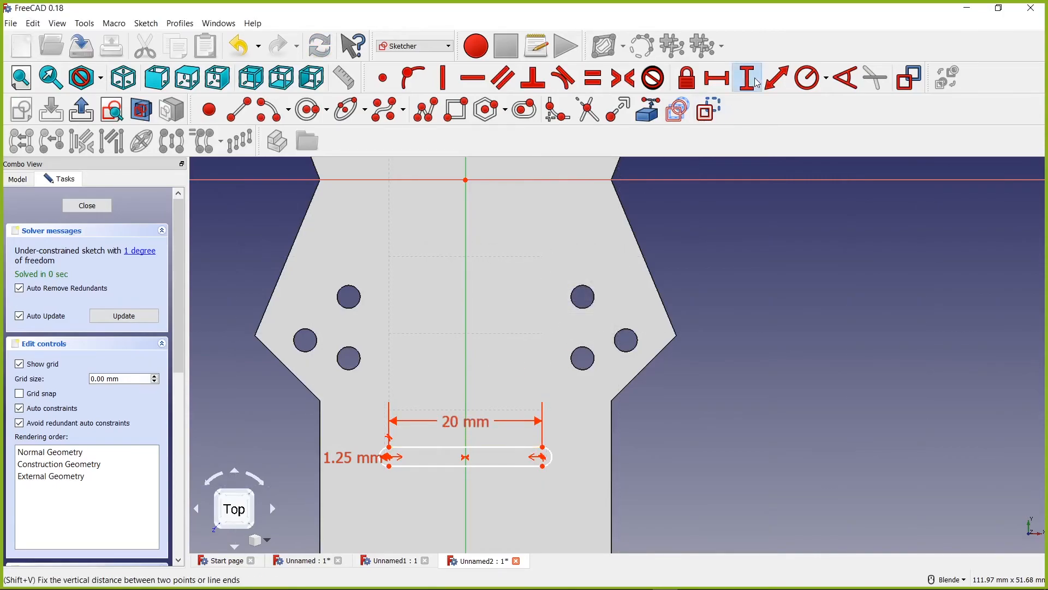
{"action": "left_click", "coordinate": [465, 180]}
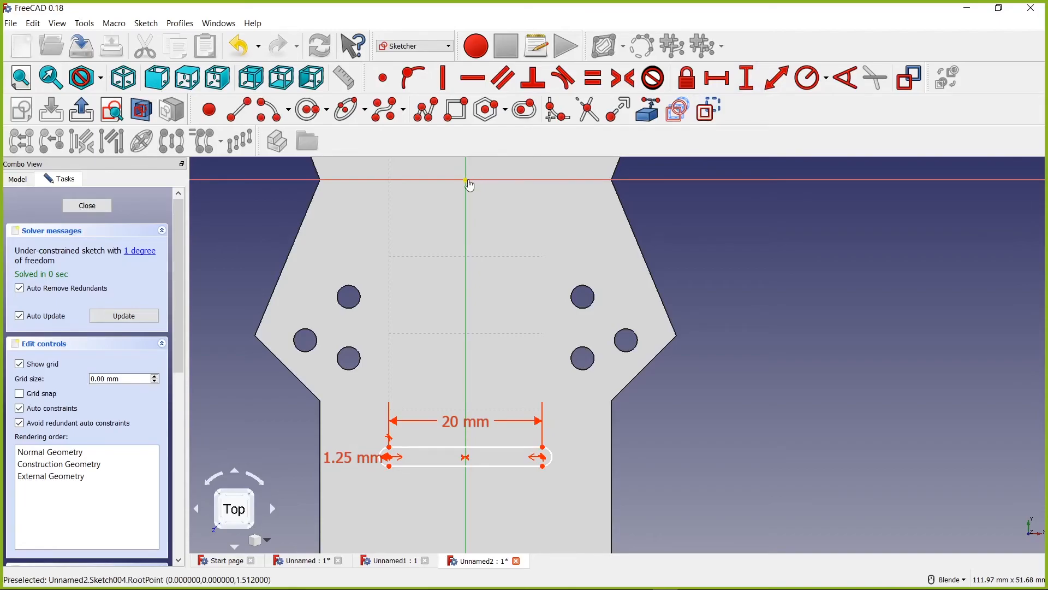
{"action": "left_click", "coordinate": [543, 448]}
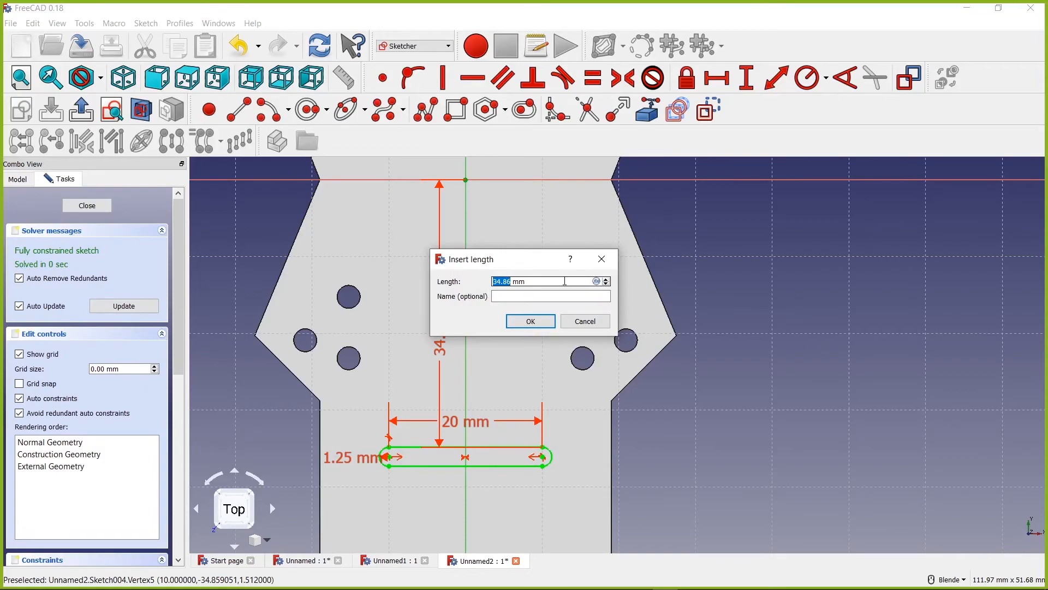
{"action": "type", "text": "30"}
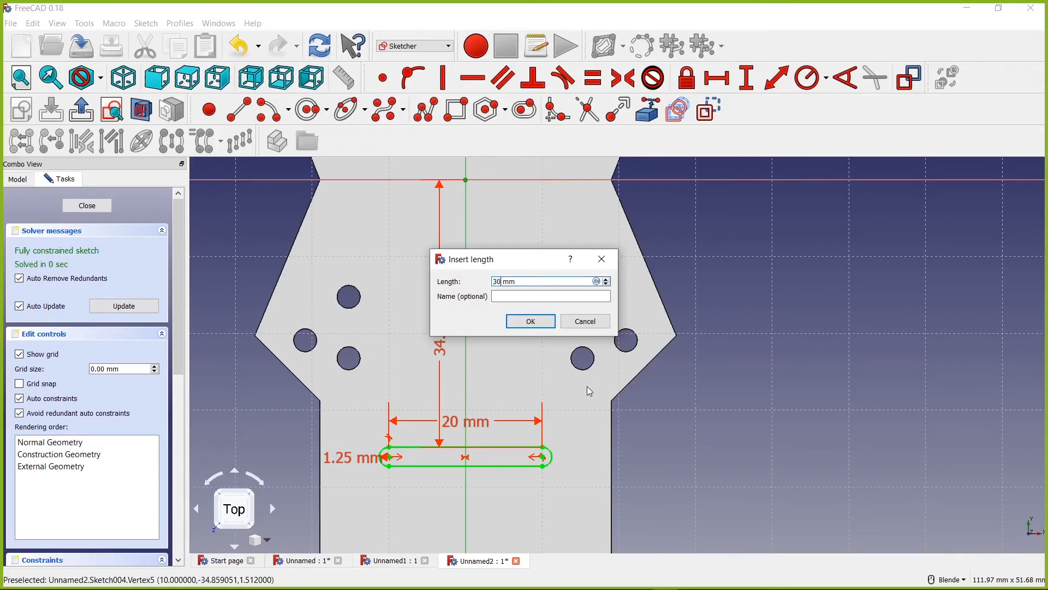
{"action": "key", "text": "Return"}
{"action": "scroll", "coordinate": [546, 446], "scroll_direction": "down", "scroll_amount": 5}
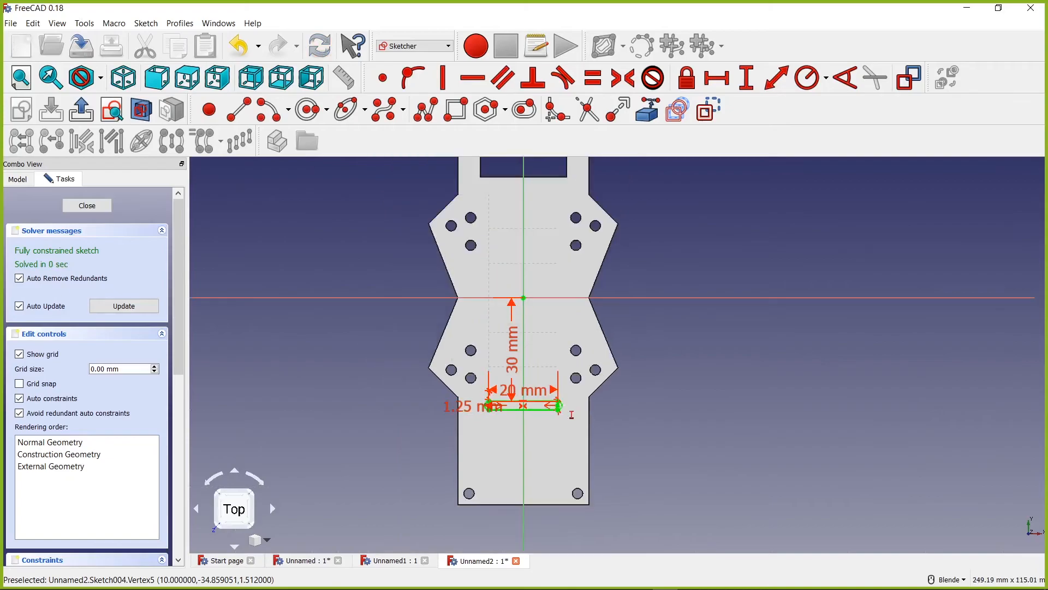
{"action": "scroll", "coordinate": [546, 446], "scroll_direction": "up", "scroll_amount": 3}
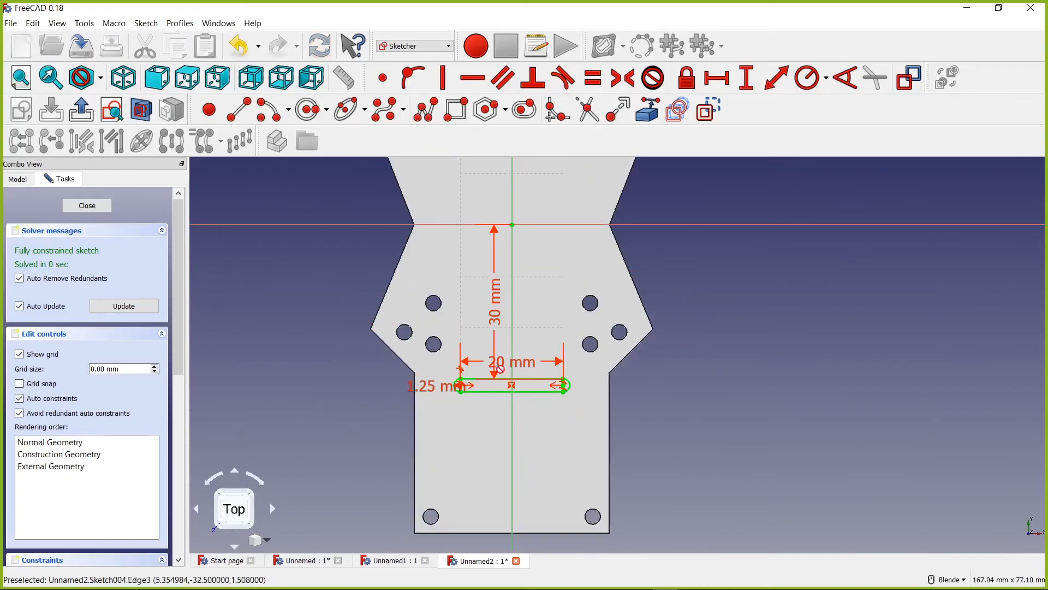
- Close the slot sketch and cut it as a pocket with type Through all
{"action": "left_click", "coordinate": [93, 208]}
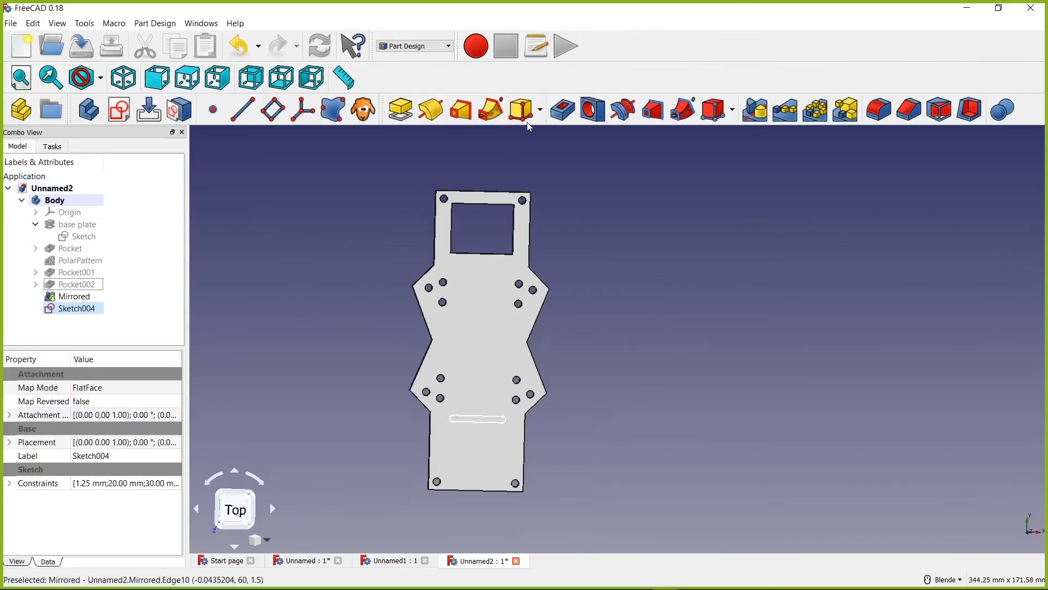
{"action": "left_click", "coordinate": [562, 110]}
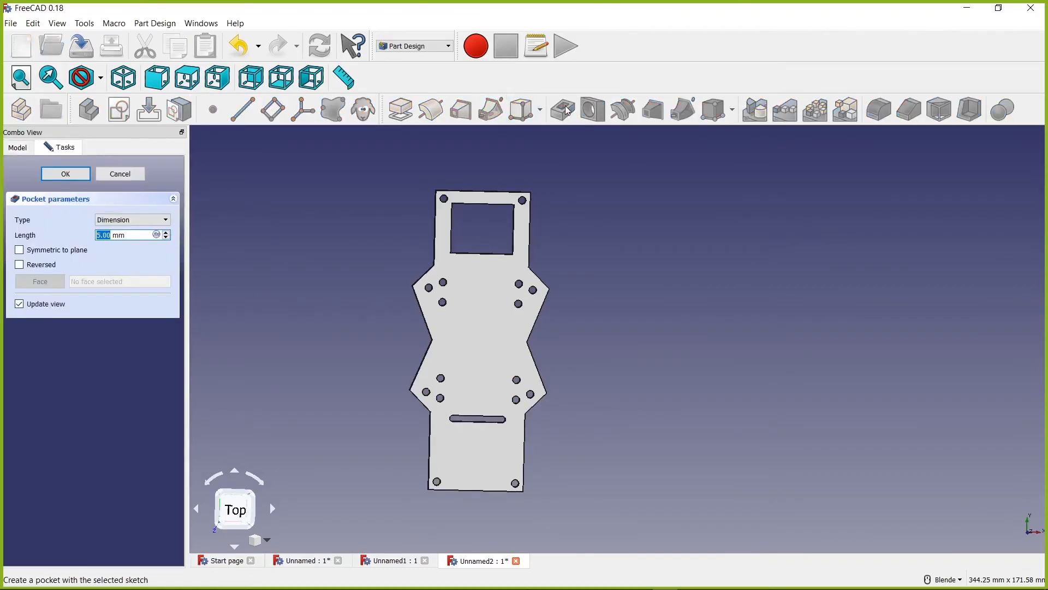
{"action": "left_click", "coordinate": [139, 220]}
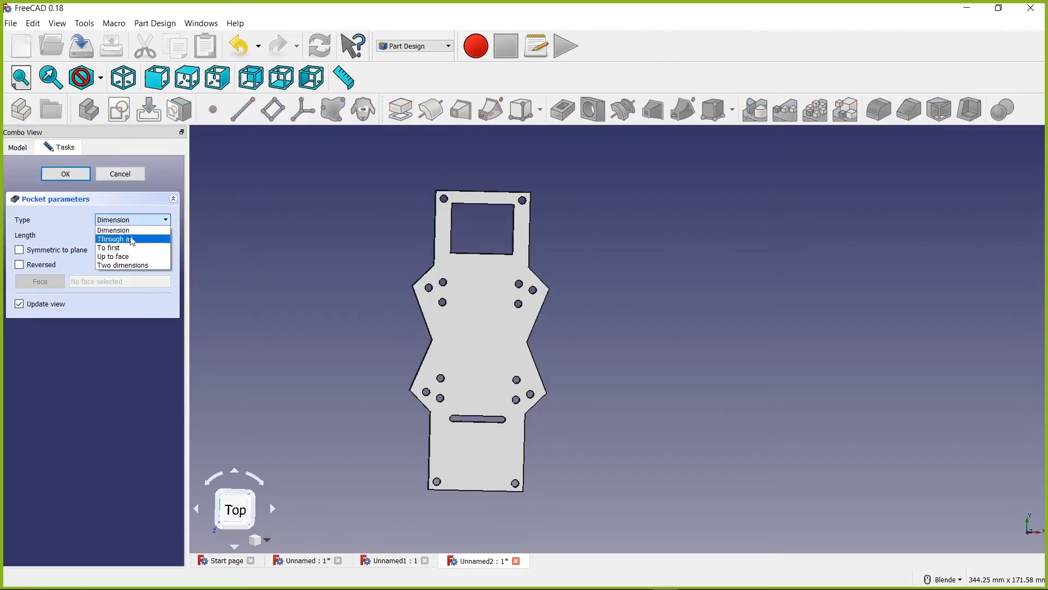
{"action": "left_click", "coordinate": [133, 239]}
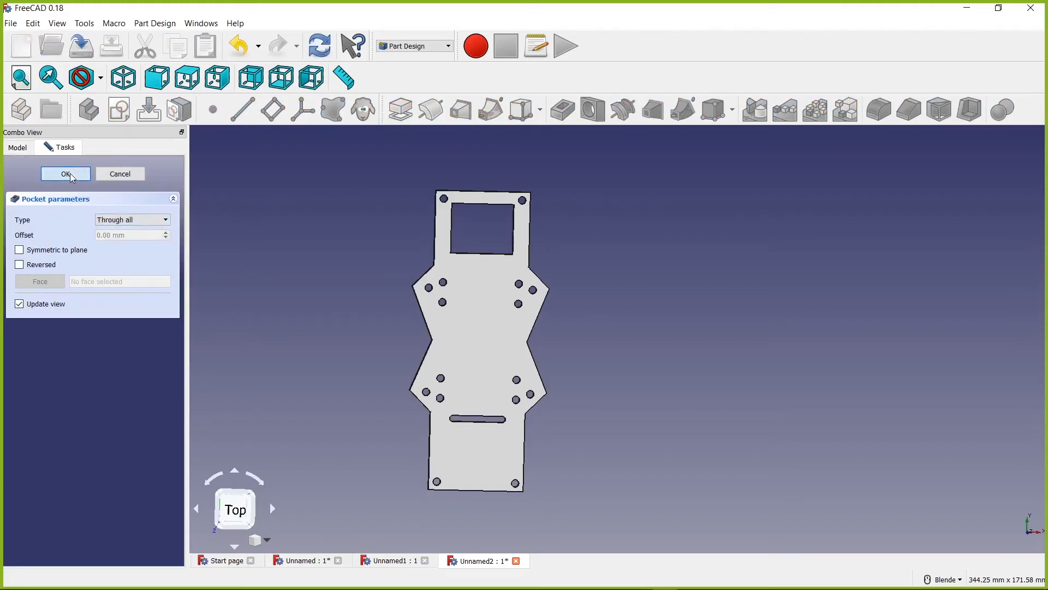
{"action": "left_click", "coordinate": [66, 174]}
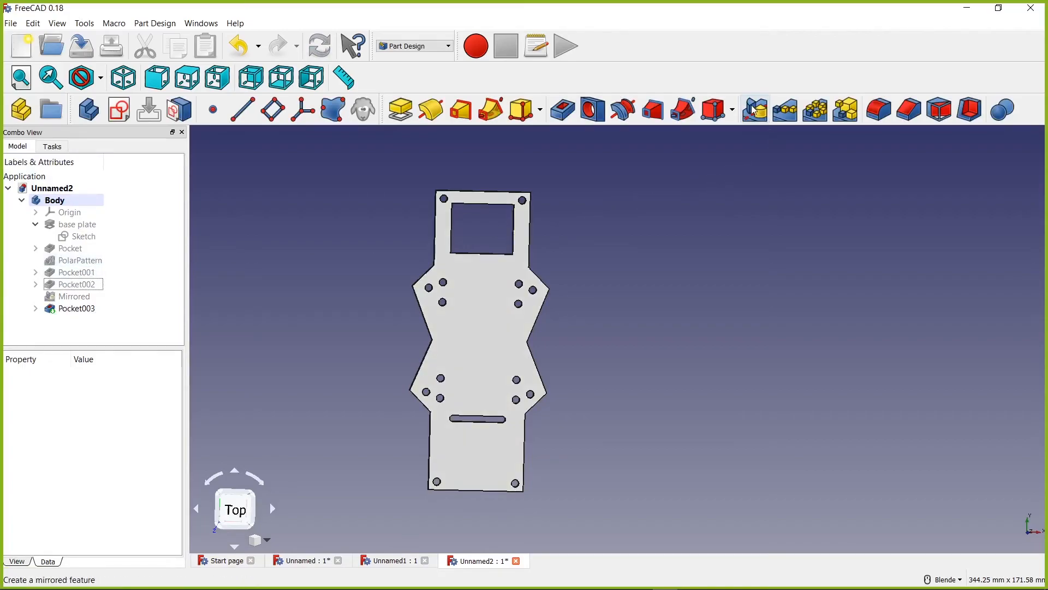
- Start a linear pattern of the slot pocket (Pocket003) with the vertical sketch axis as its direction
{"action": "left_click", "coordinate": [790, 117]}
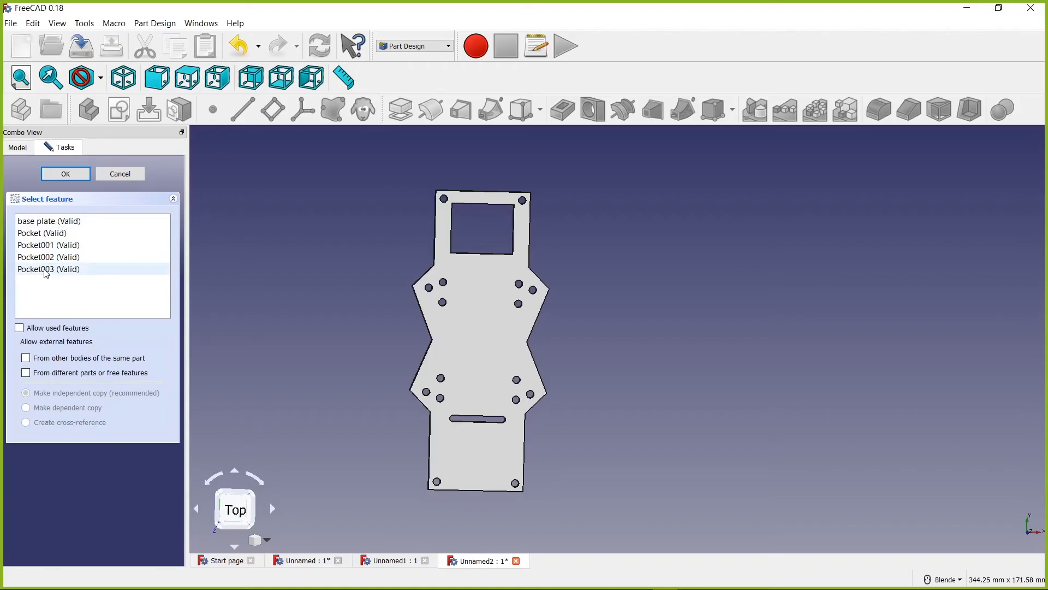
{"action": "left_click", "coordinate": [120, 173]}
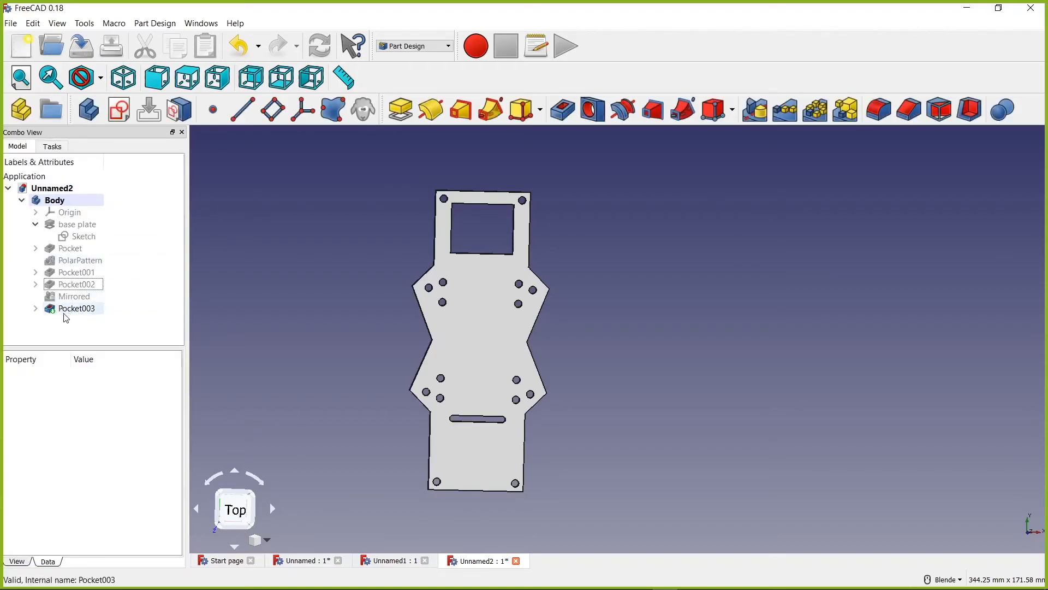
{"action": "left_click", "coordinate": [65, 313]}
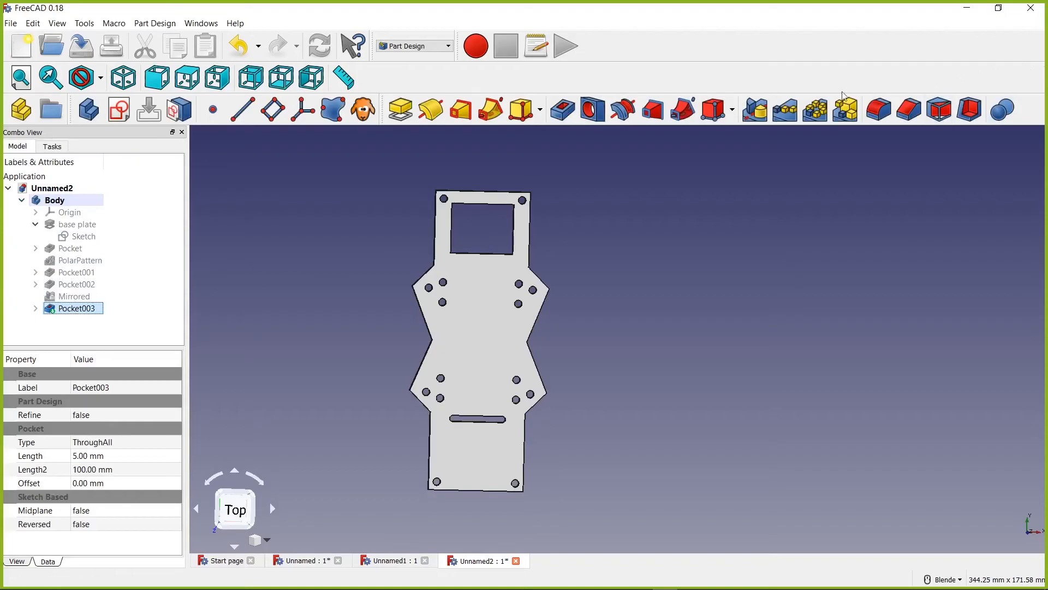
{"action": "left_click", "coordinate": [785, 109]}
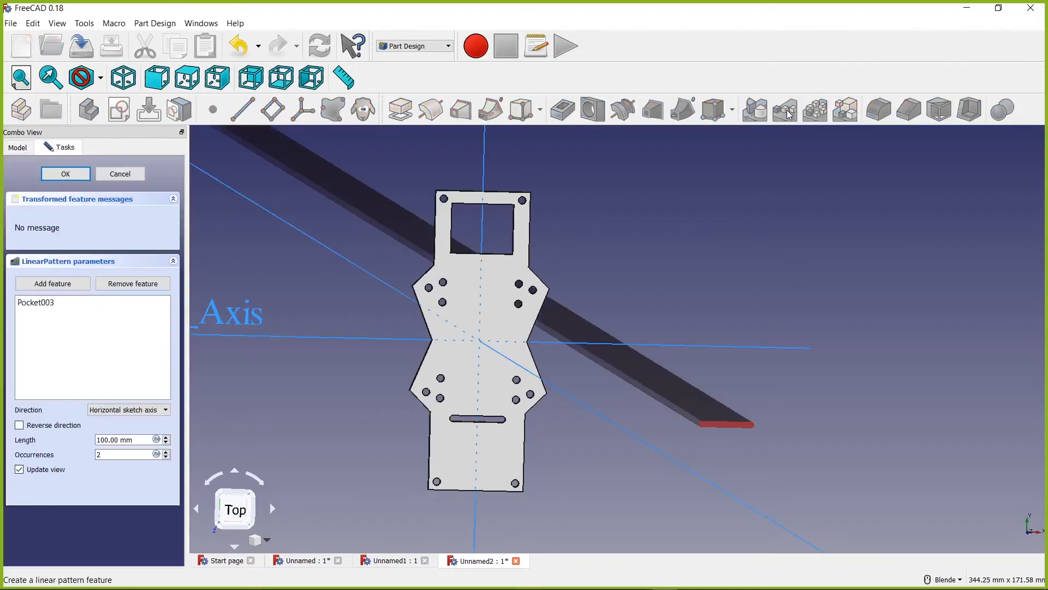
{"action": "scroll", "coordinate": [579, 338], "scroll_direction": "up", "scroll_amount": 3}
{"action": "middle_click_drag", "start_coordinate": [579, 339], "coordinate": [792, 442]}
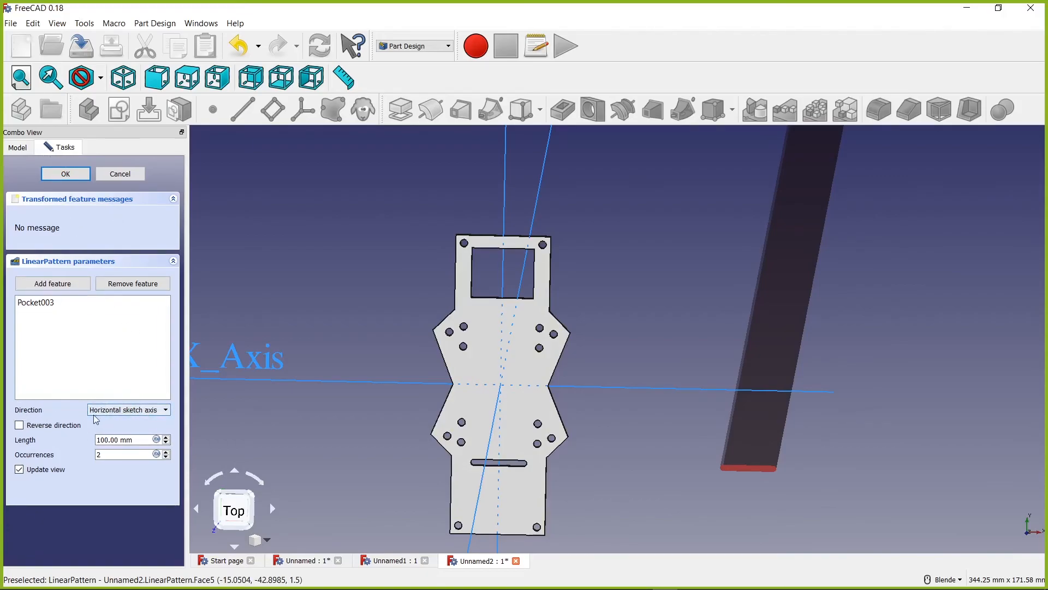
{"action": "scroll", "coordinate": [373, 440], "scroll_direction": "down", "scroll_amount": 2}
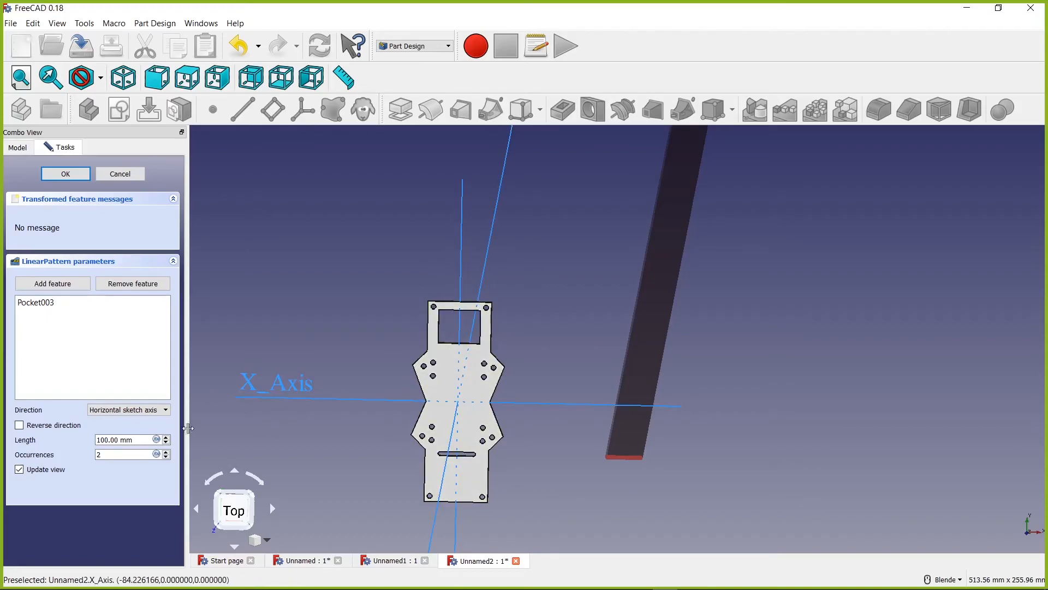
{"action": "left_click", "coordinate": [167, 418]}
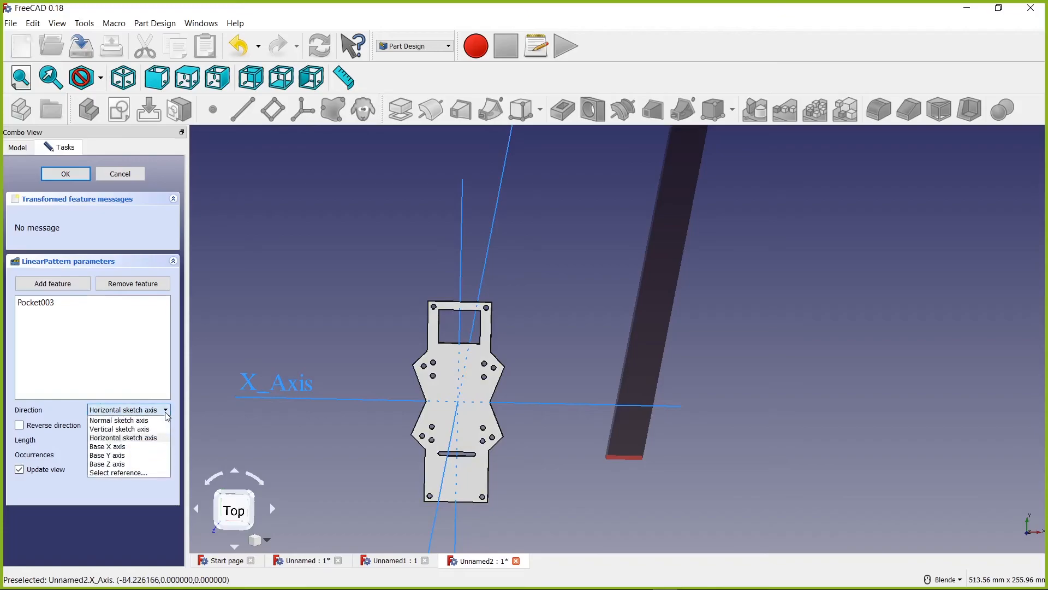
{"action": "left_click", "coordinate": [136, 435]}
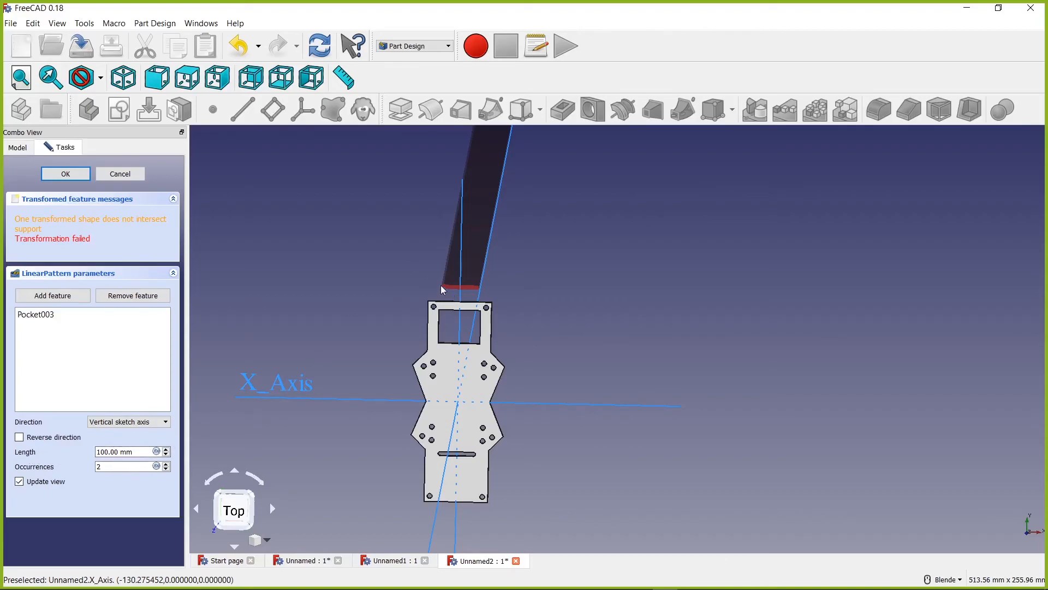
- Try a length of 5 mm for the slot's linear pattern
{"action": "left_click_drag", "start_coordinate": [134, 452], "coordinate": [90, 453]}
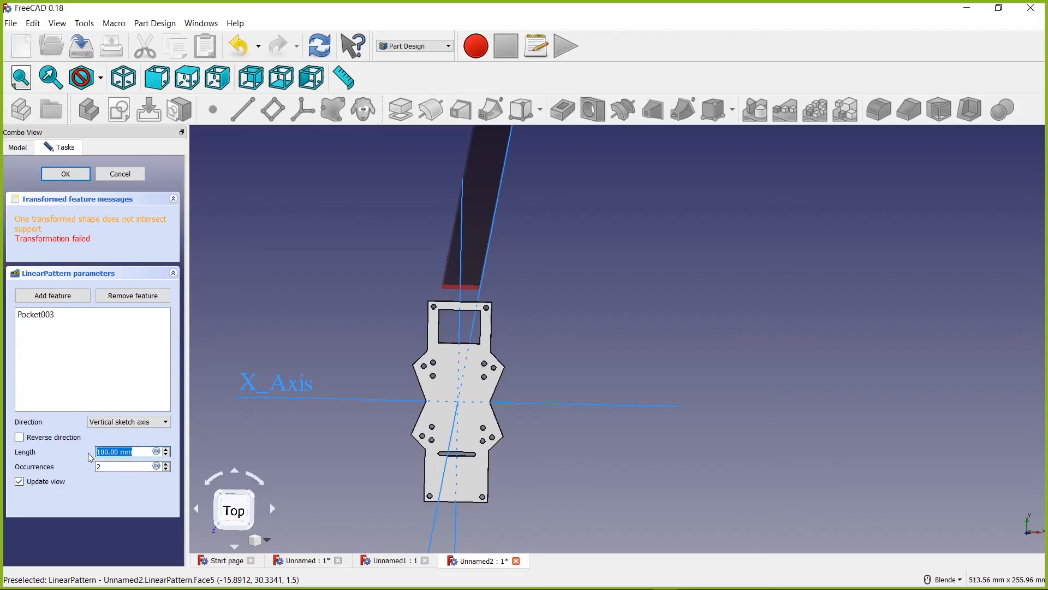
{"action": "type", "text": "5"}
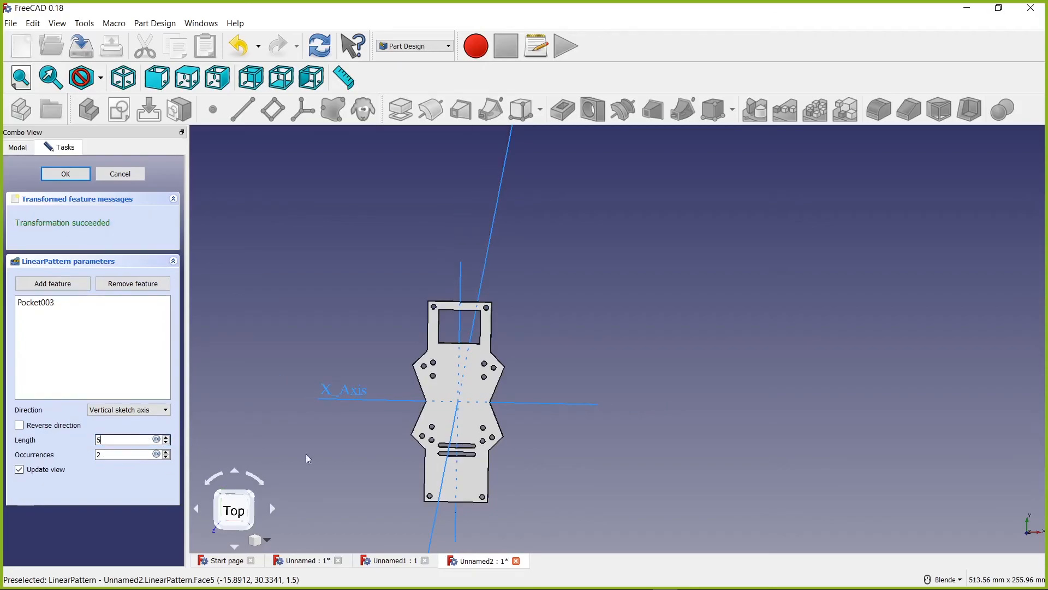
{"action": "scroll", "coordinate": [470, 484], "scroll_direction": "up", "scroll_amount": 4}
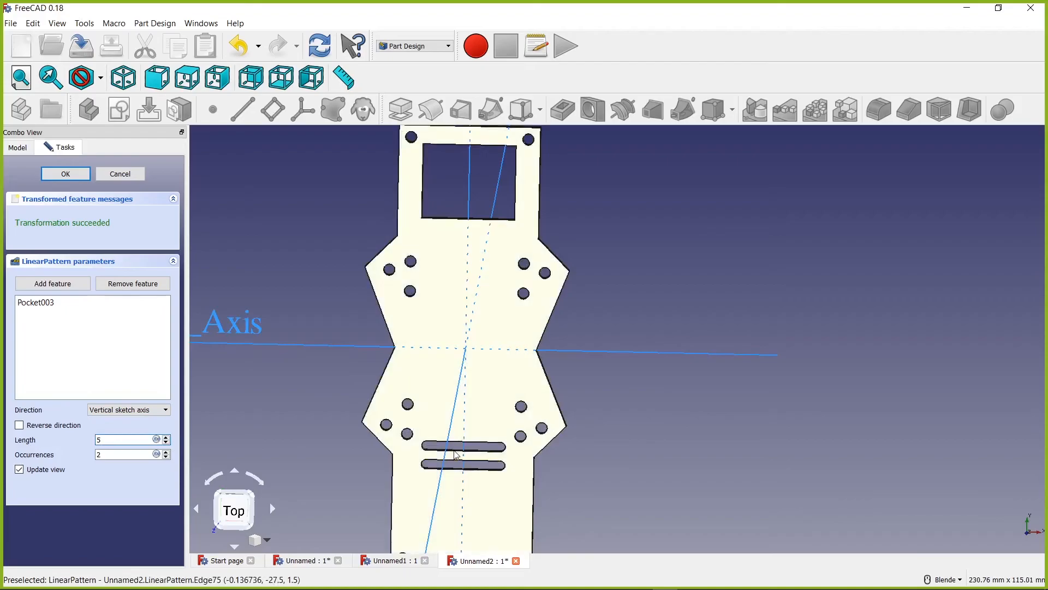
{"action": "scroll", "coordinate": [451, 488], "scroll_direction": "down", "scroll_amount": 2}
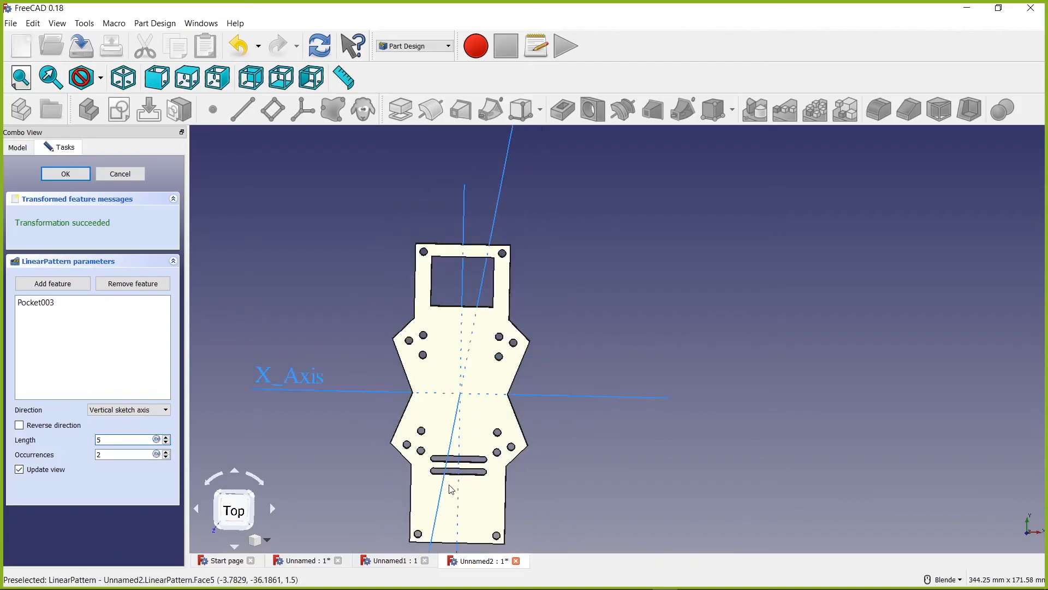
- Finish the slot pattern with 5 occurrences over a length of 20 mm in the reversed direction
{"action": "left_click", "coordinate": [167, 454]}
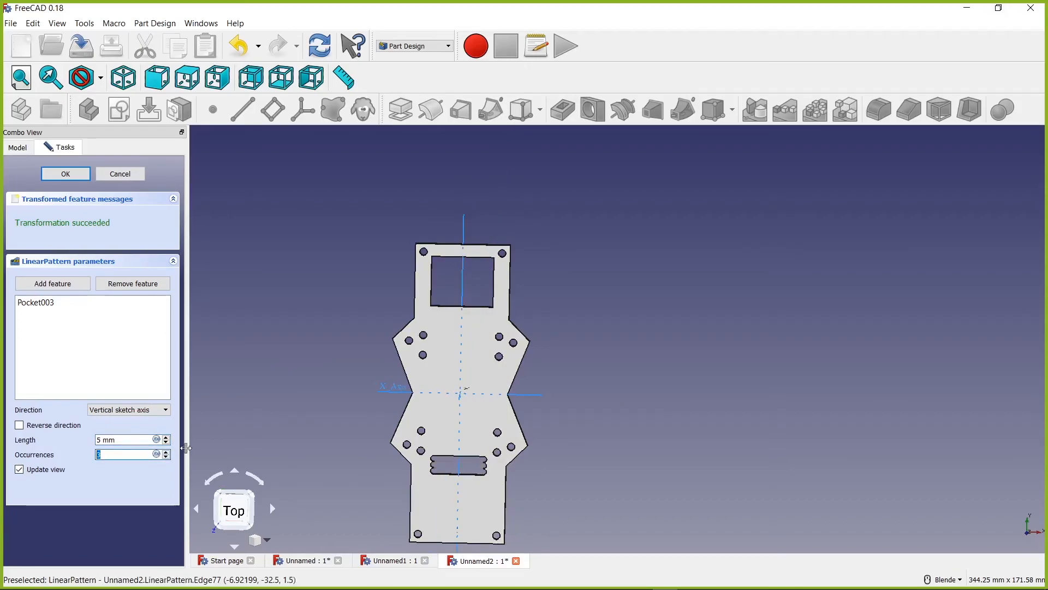
{"action": "left_click", "coordinate": [167, 437]}
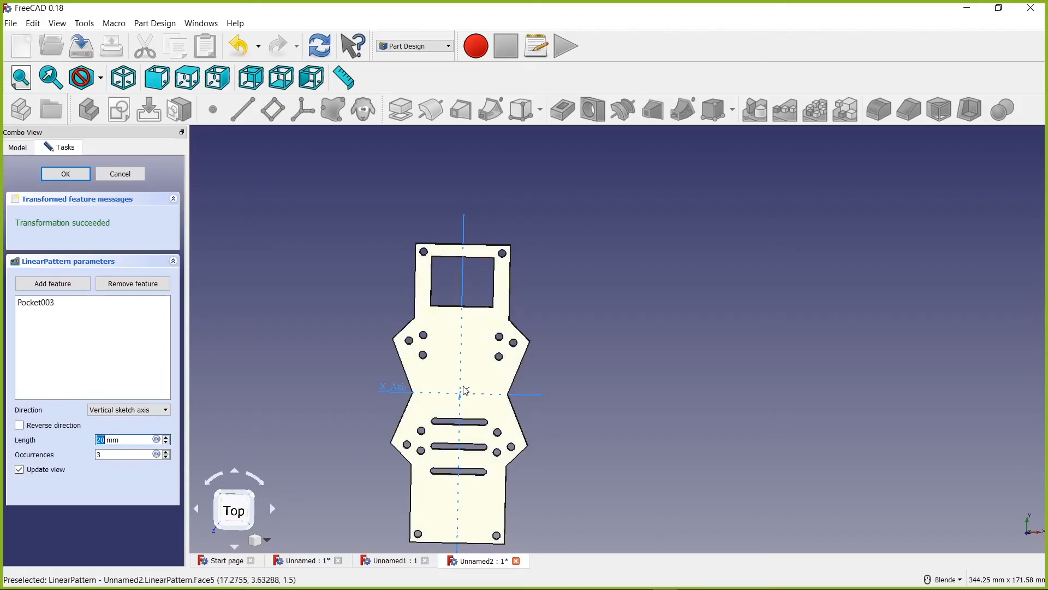
{"action": "left_click", "coordinate": [20, 426]}
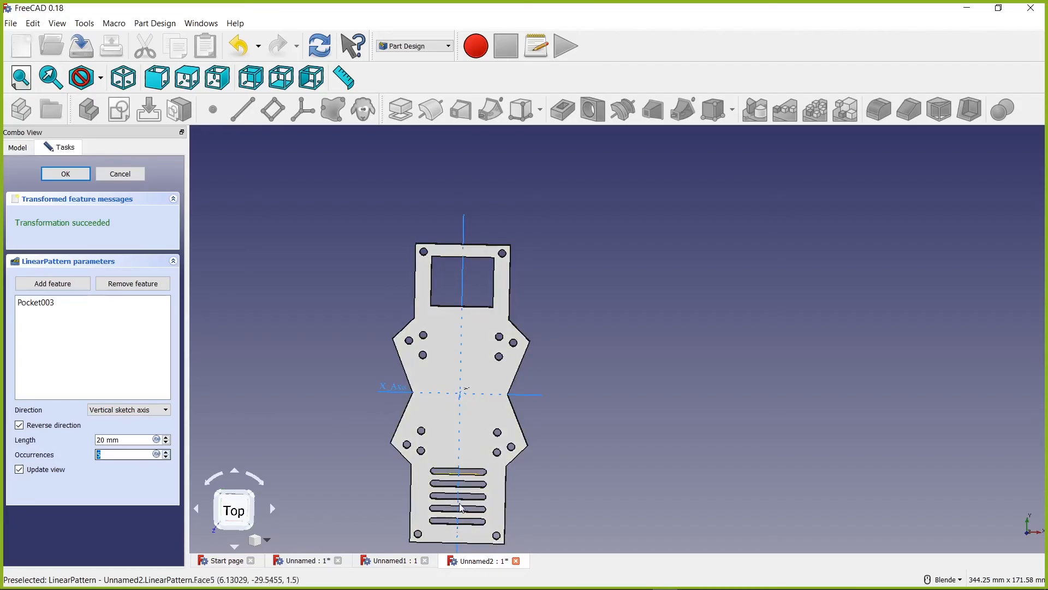
{"action": "left_click", "coordinate": [68, 177]}
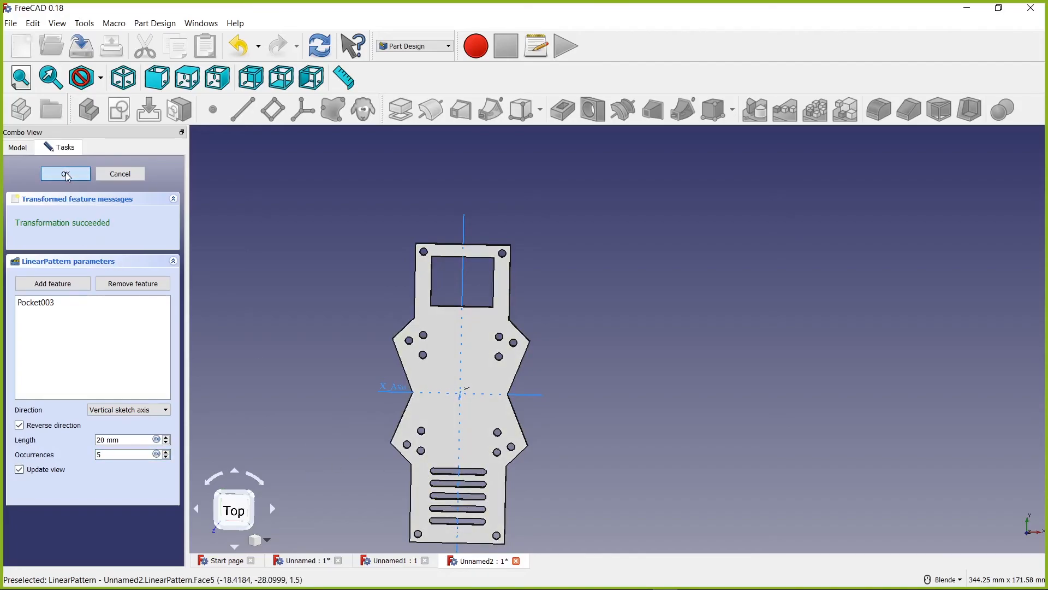
- Start a fillet on the two outer vertical corner edges at the plate's rectangular-cutout end
{"action": "scroll", "coordinate": [504, 434], "scroll_direction": "down", "scroll_amount": 2}
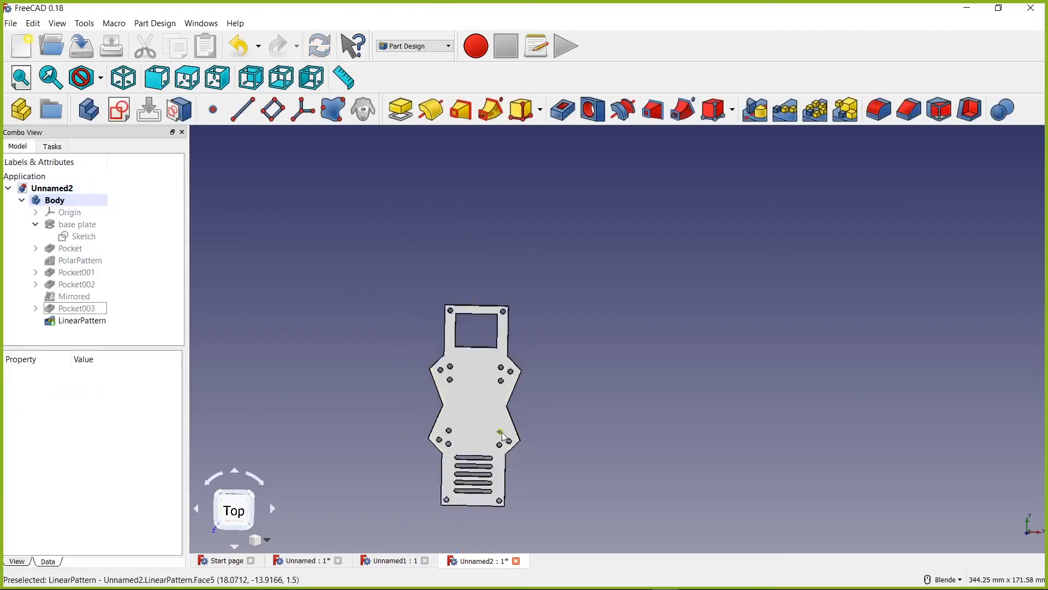
{"action": "mouse_move", "coordinate": [505, 437]}
{"action": "middle_mouse_down"}
{"action": "mouse_move", "coordinate": [543, 304]}
{"action": "mouse_move", "coordinate": [574, 330]}
{"action": "mouse_move", "coordinate": [533, 398]}
{"action": "mouse_move", "coordinate": [494, 437]}
{"action": "middle_mouse_up"}
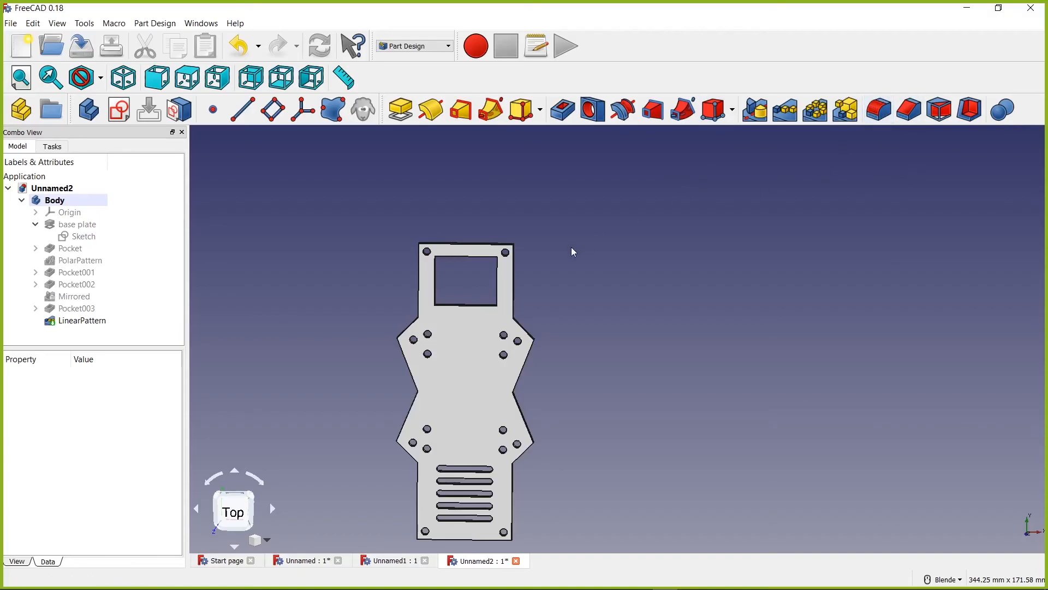
{"action": "middle_click_drag", "start_coordinate": [529, 353], "coordinate": [467, 426]}
{"action": "scroll", "coordinate": [464, 432], "scroll_direction": "down", "scroll_amount": 3}
{"action": "scroll", "coordinate": [456, 442], "scroll_direction": "up", "scroll_amount": 3}
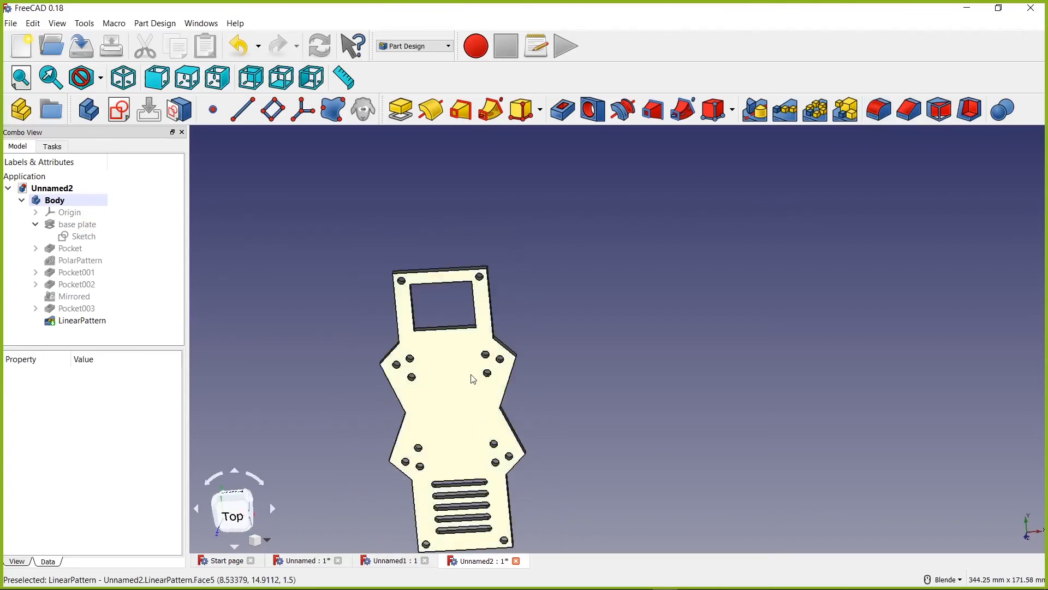
{"action": "scroll", "coordinate": [492, 246], "scroll_direction": "up", "scroll_amount": 4}
{"action": "middle_click_drag", "start_coordinate": [498, 210], "coordinate": [490, 232]}
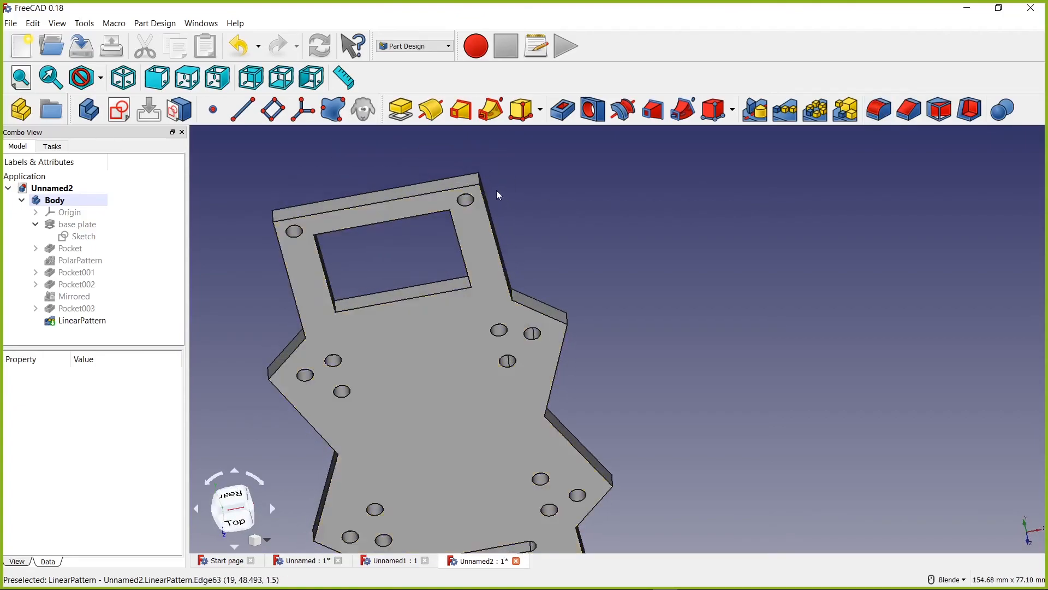
{"action": "left_click", "coordinate": [479, 177]}
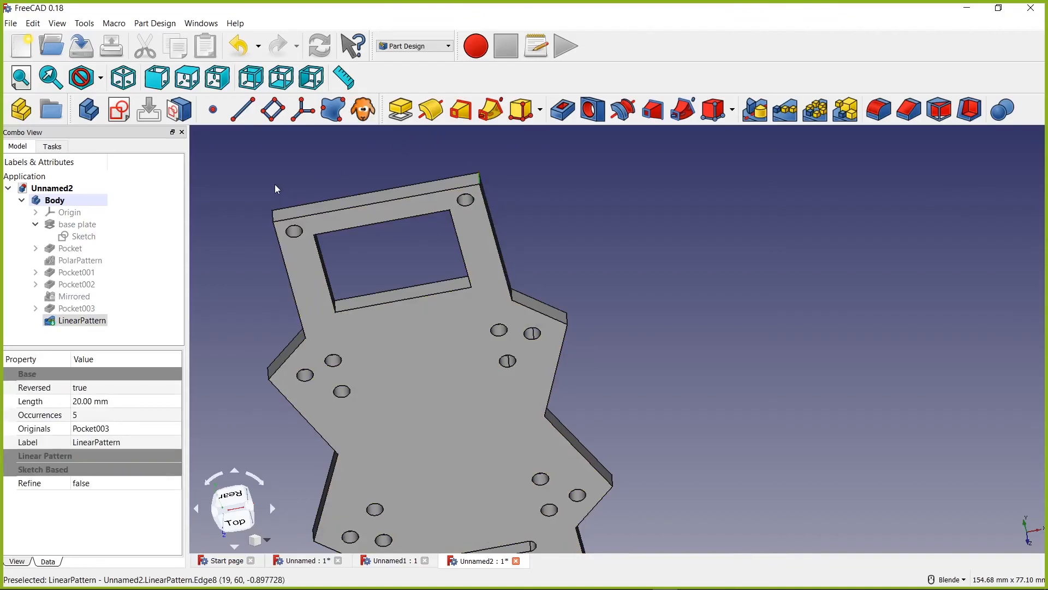
{"action": "left_click", "coordinate": [273, 215], "text": "ctrl"}
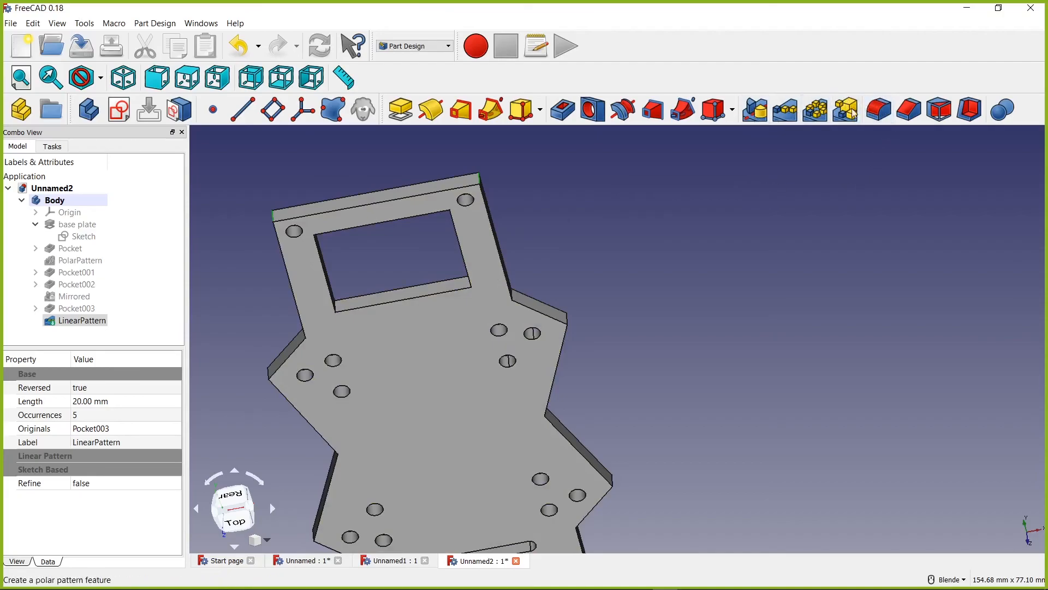
{"action": "left_click", "coordinate": [885, 110]}
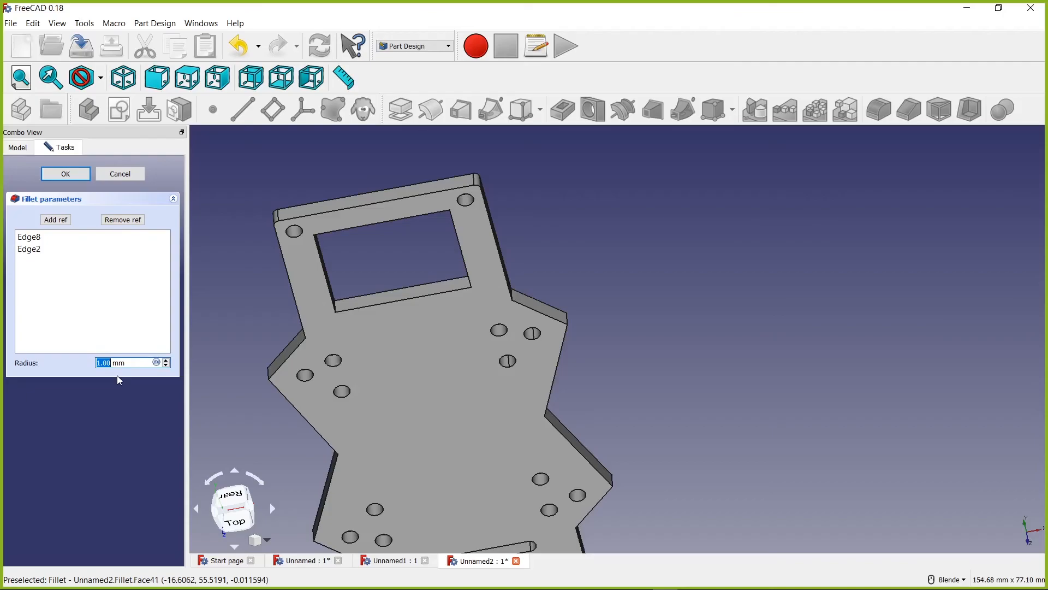
- Set the radius of the corner fillets to 3 mm
{"action": "type", "text": "5"}
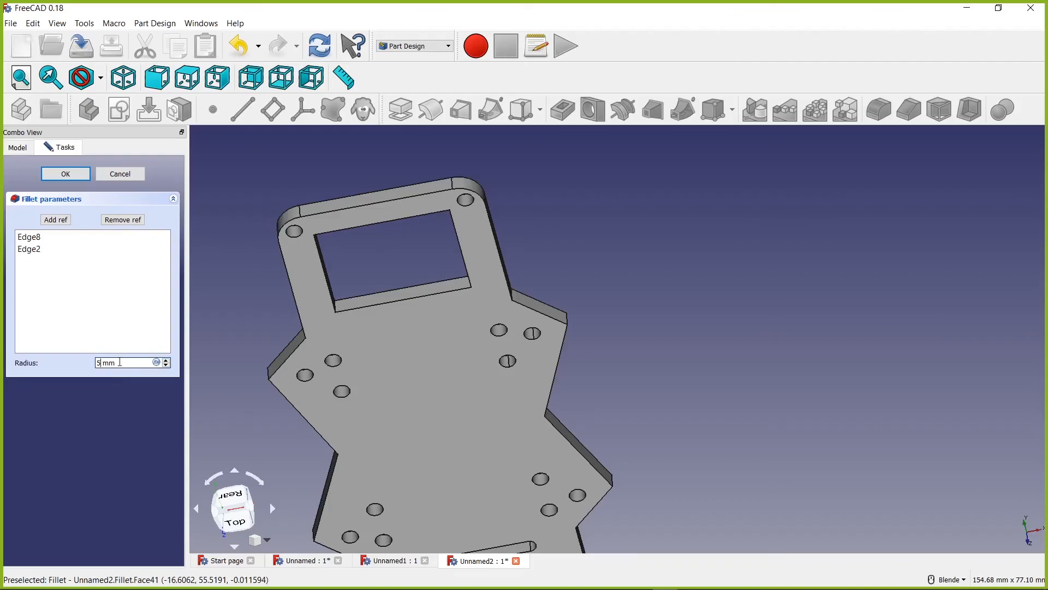
{"action": "key", "text": "BackSpace"}
{"action": "type", "text": "3"}
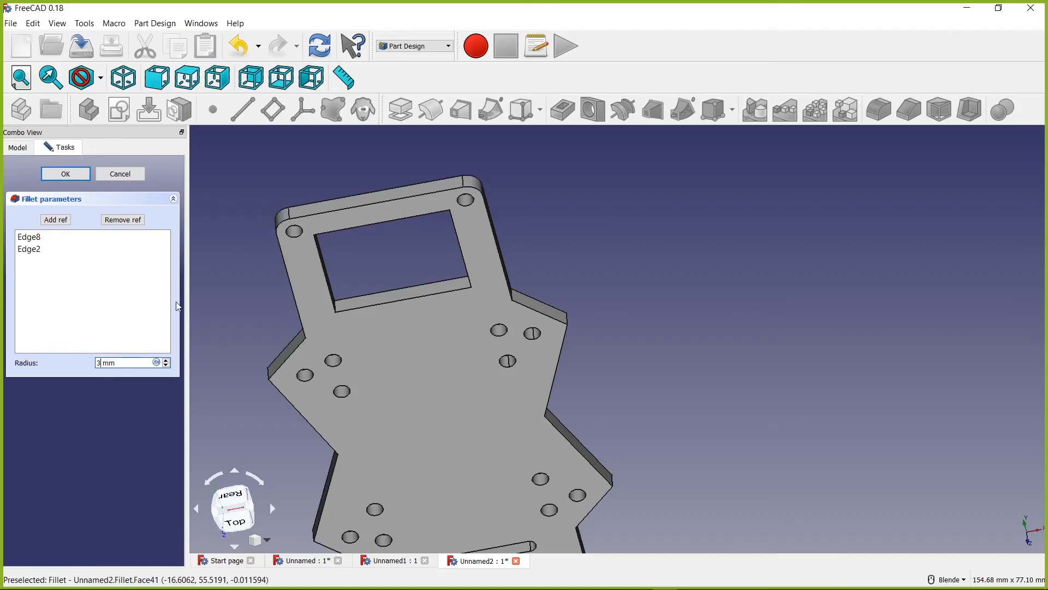
- Examine the whole plate and the sharp outer corner edges at its slotted end
{"action": "scroll", "coordinate": [336, 358], "scroll_direction": "down", "scroll_amount": 8}
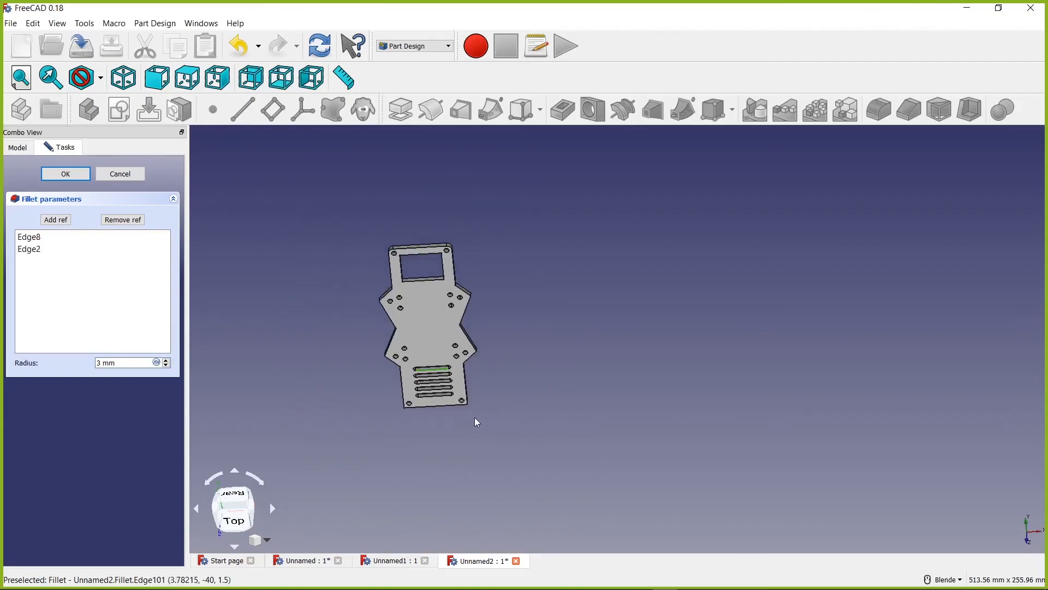
{"action": "scroll", "coordinate": [479, 405], "scroll_direction": "up", "scroll_amount": 6}
{"action": "scroll", "coordinate": [365, 325], "scroll_direction": "down", "scroll_amount": 5}
{"action": "scroll", "coordinate": [329, 325], "scroll_direction": "up", "scroll_amount": 3}
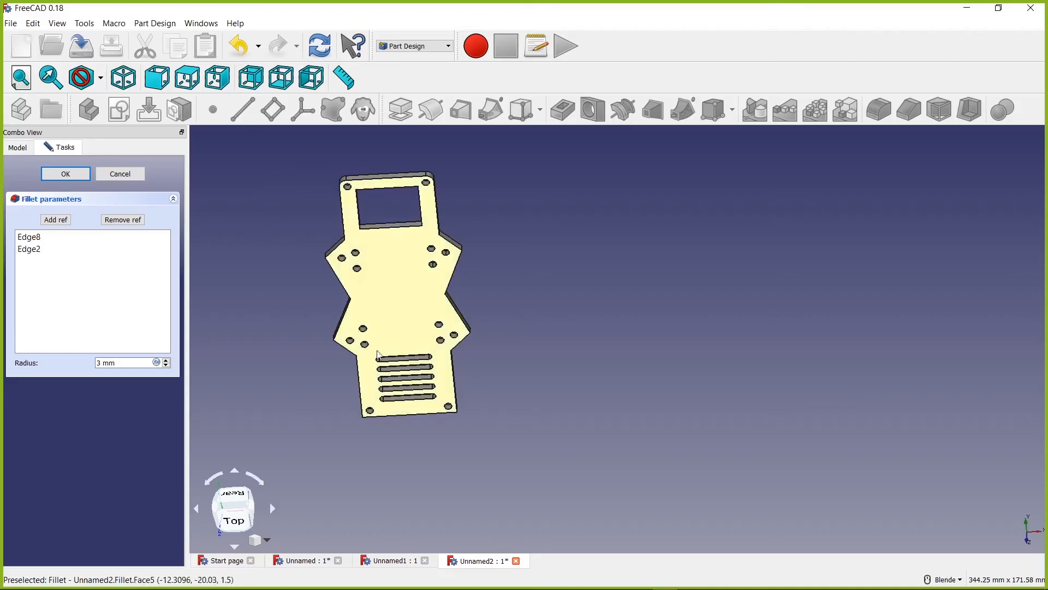
{"action": "scroll", "coordinate": [380, 358], "scroll_direction": "up", "scroll_amount": 2}
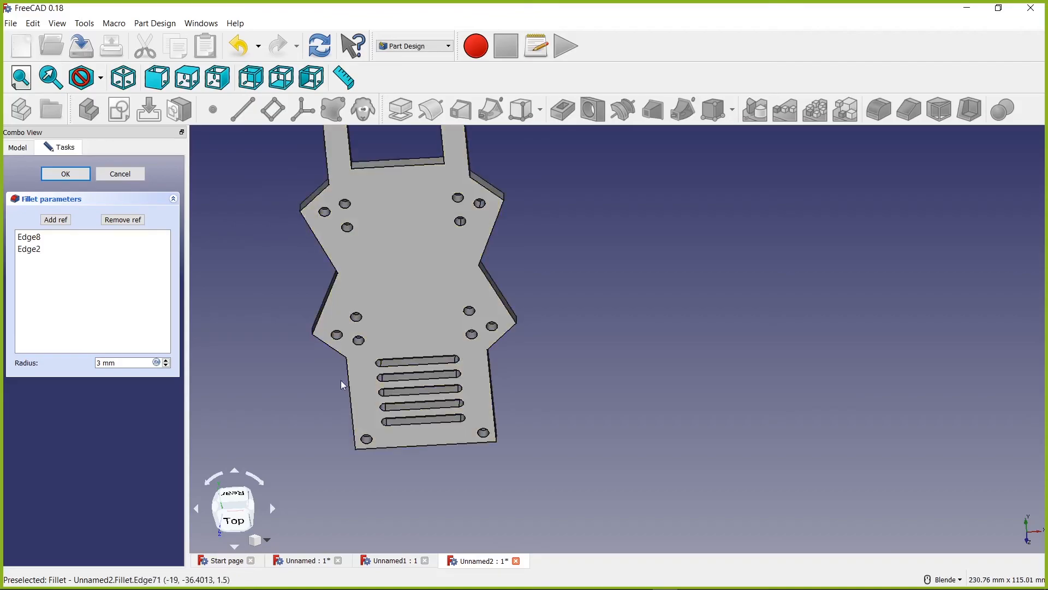
{"action": "scroll", "coordinate": [334, 212], "scroll_direction": "down", "scroll_amount": 3}
{"action": "scroll", "coordinate": [328, 162], "scroll_direction": "up", "scroll_amount": 3}
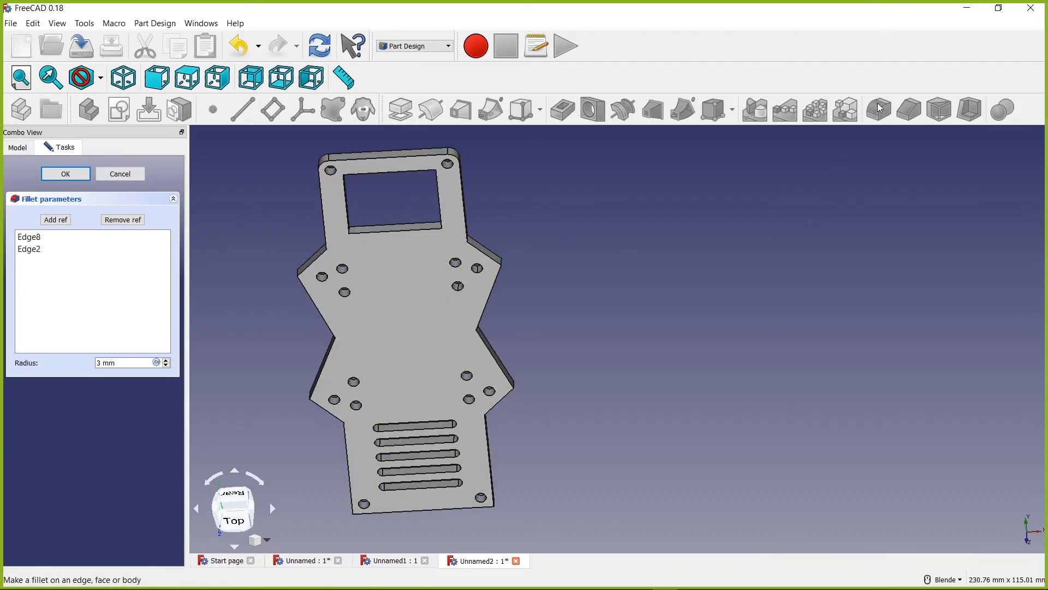
{"action": "middle_click_drag", "start_coordinate": [505, 491], "coordinate": [467, 508]}
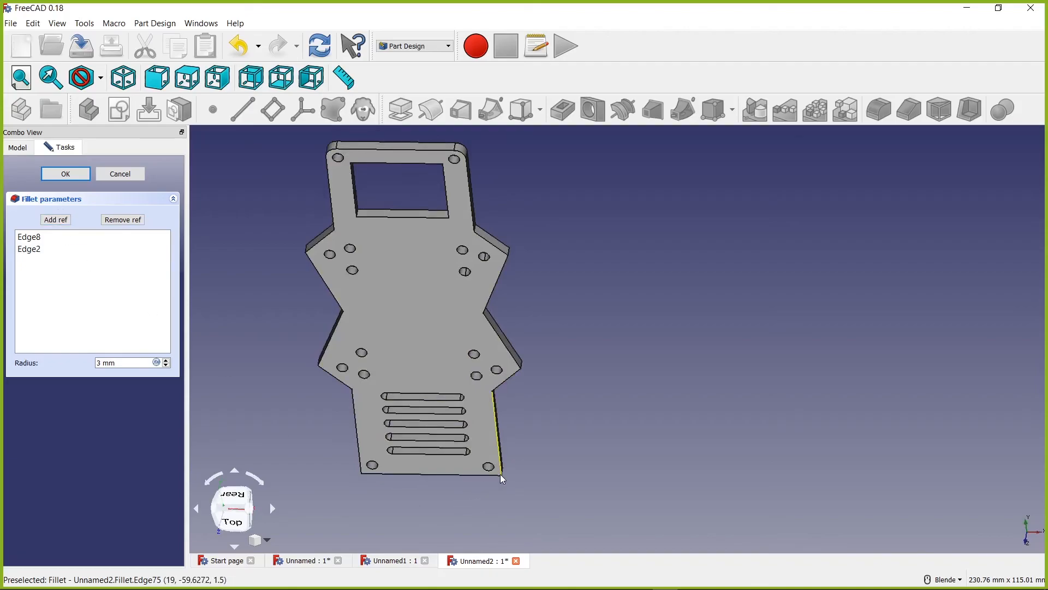
{"action": "left_click", "coordinate": [70, 221]}
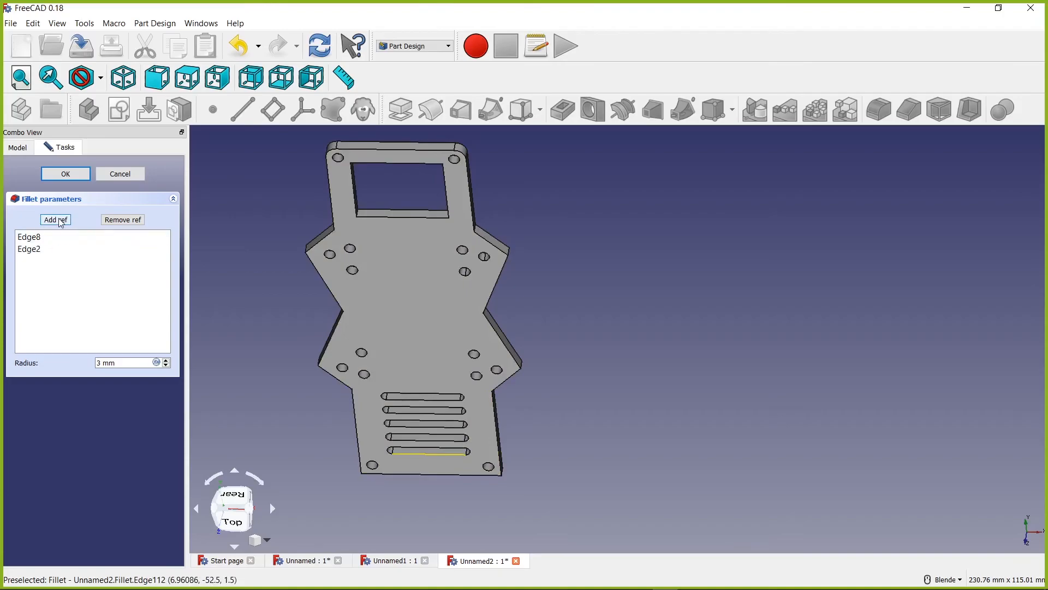
{"action": "scroll", "coordinate": [491, 461], "scroll_direction": "up", "scroll_amount": 4}
{"action": "middle_click_drag", "start_coordinate": [534, 463], "coordinate": [504, 437]}
{"action": "scroll", "coordinate": [519, 507], "scroll_direction": "down", "scroll_amount": 4}
{"action": "scroll", "coordinate": [521, 513], "scroll_direction": "down", "scroll_amount": 2}
{"action": "middle_click_drag", "start_coordinate": [521, 513], "coordinate": [513, 400], "text": "shift"}
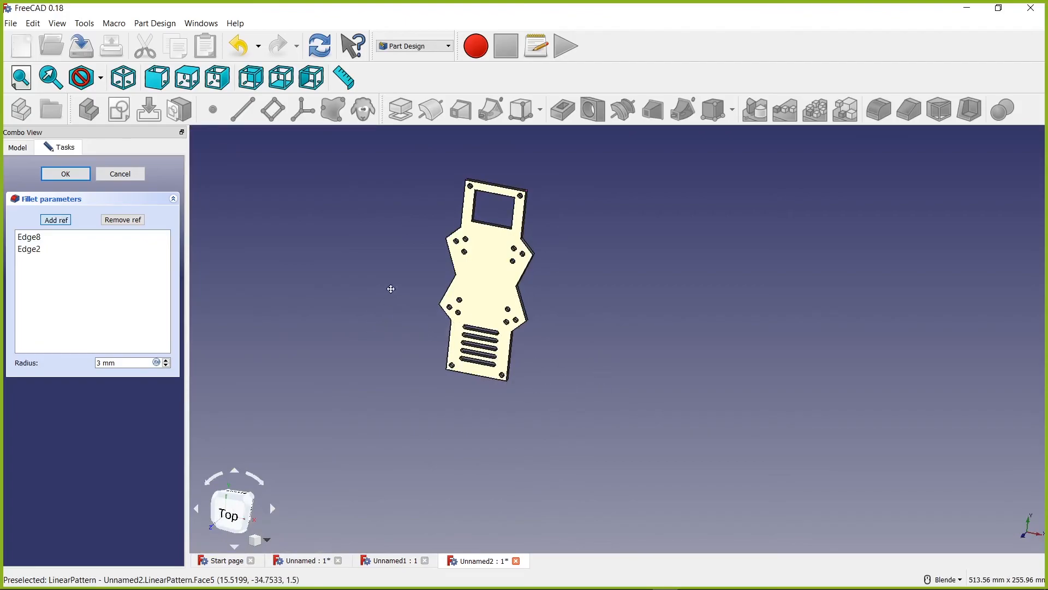
{"action": "left_click", "coordinate": [492, 366]}
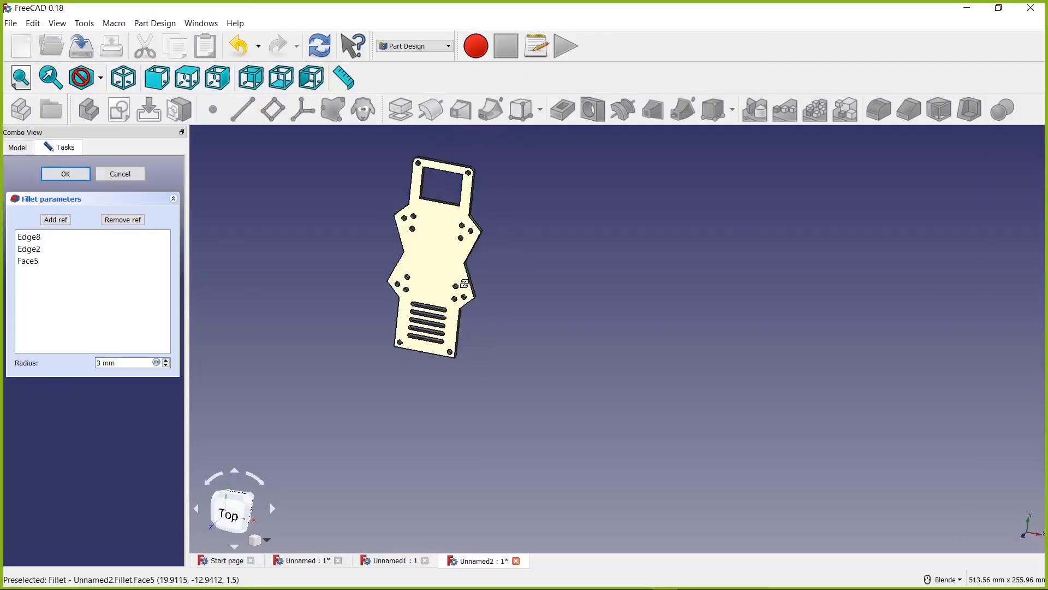
{"action": "middle_click_drag", "start_coordinate": [464, 283], "coordinate": [568, 364]}
{"action": "scroll", "coordinate": [486, 280], "scroll_direction": "up", "scroll_amount": 2}
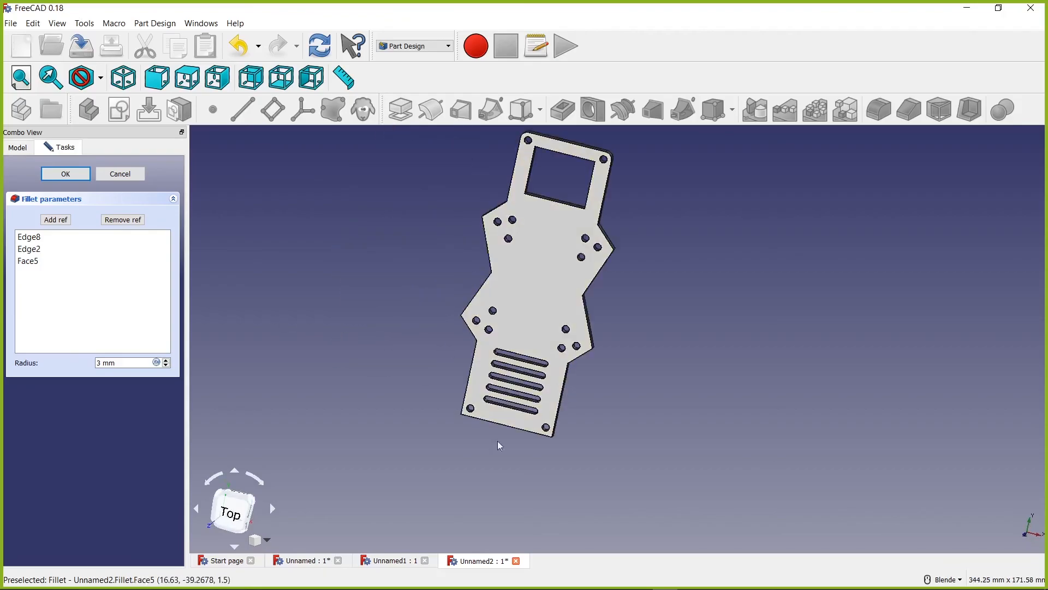
{"action": "scroll", "coordinate": [539, 402], "scroll_direction": "up", "scroll_amount": 2}
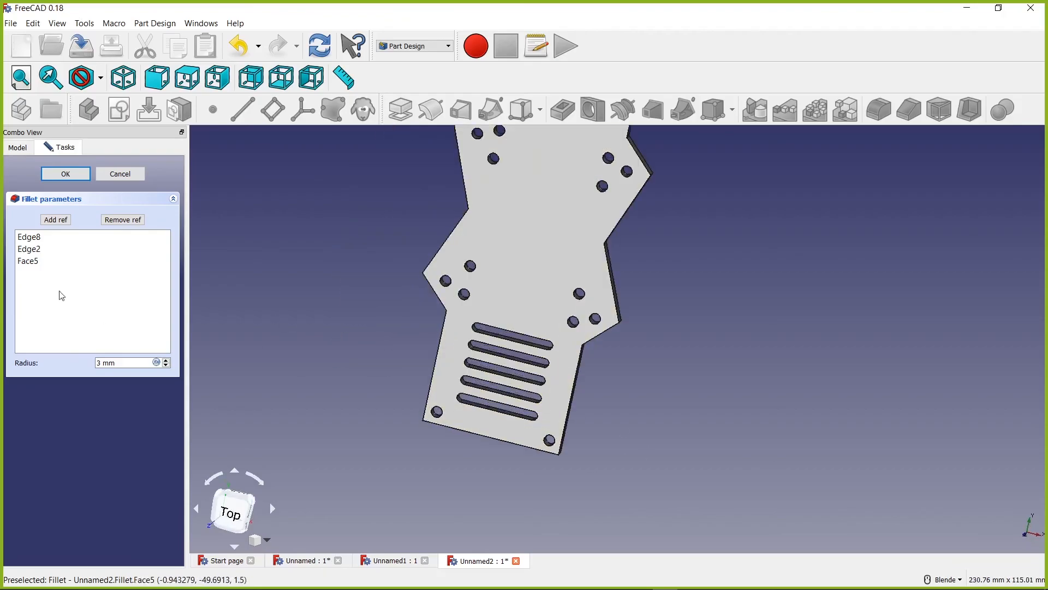
{"action": "left_click", "coordinate": [32, 266]}
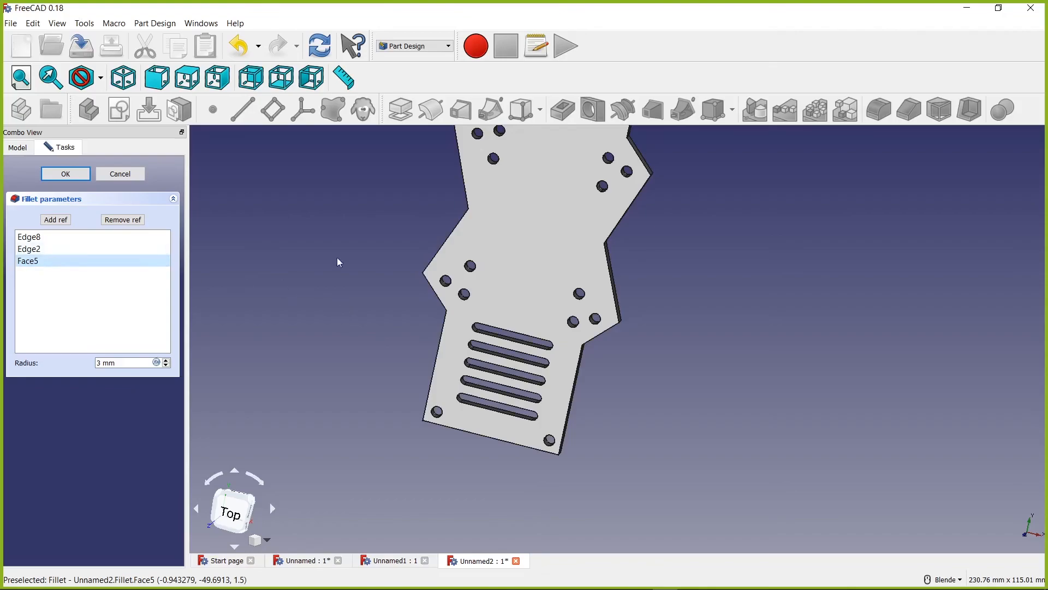
{"action": "scroll", "coordinate": [570, 222], "scroll_direction": "down", "scroll_amount": 3}
{"action": "scroll", "coordinate": [549, 165], "scroll_direction": "up", "scroll_amount": 3}
{"action": "scroll", "coordinate": [549, 166], "scroll_direction": "down", "scroll_amount": 2}
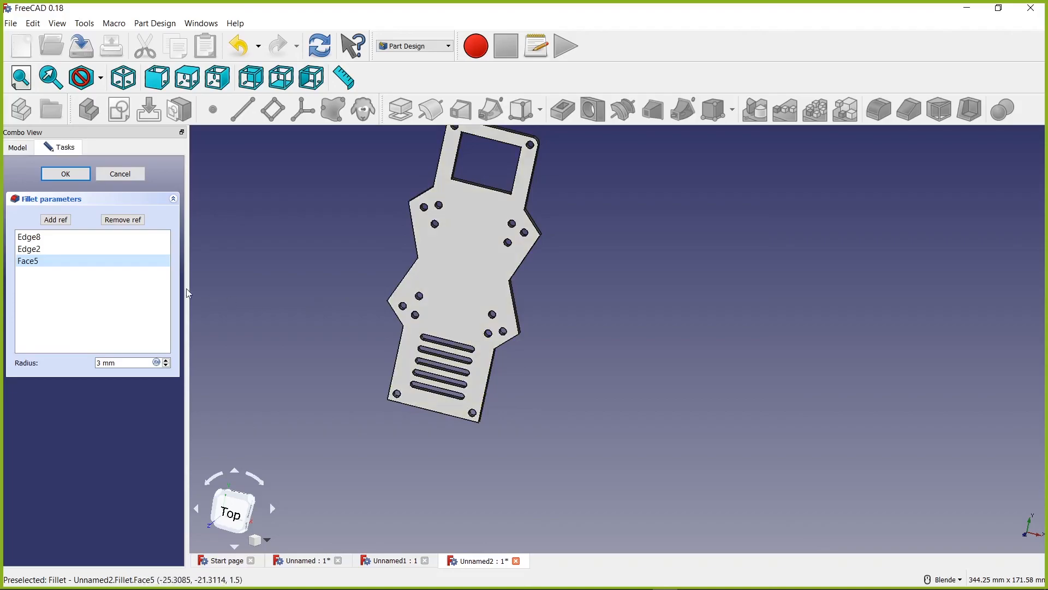
{"action": "scroll", "coordinate": [417, 240], "scroll_direction": "up", "scroll_amount": 2}
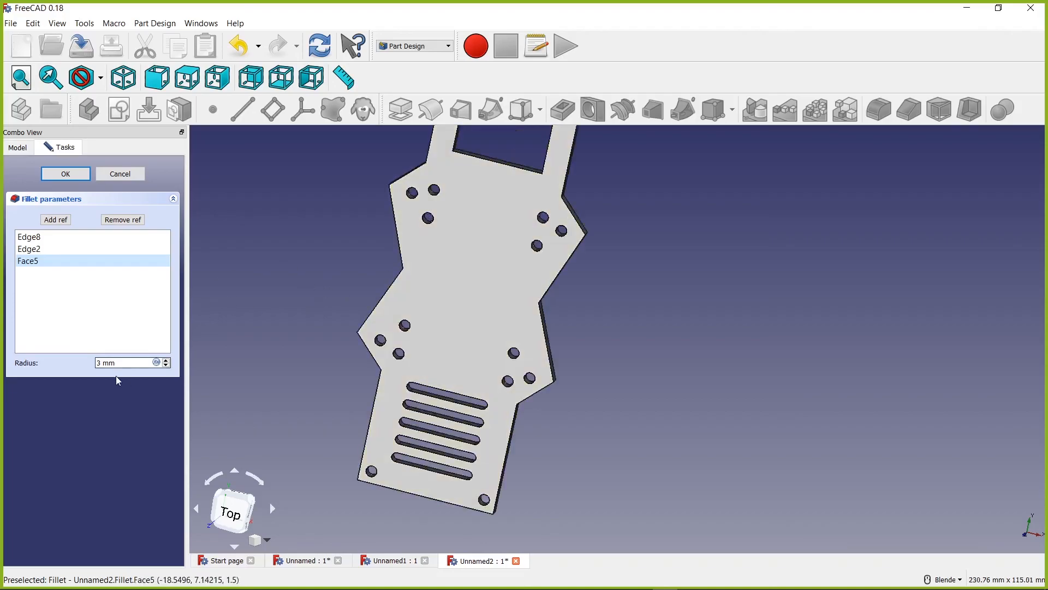
- Set the fillet radius to 1 mm and remove the plate's large flat face from the fillet references
{"action": "double_click", "coordinate": [99, 362]}
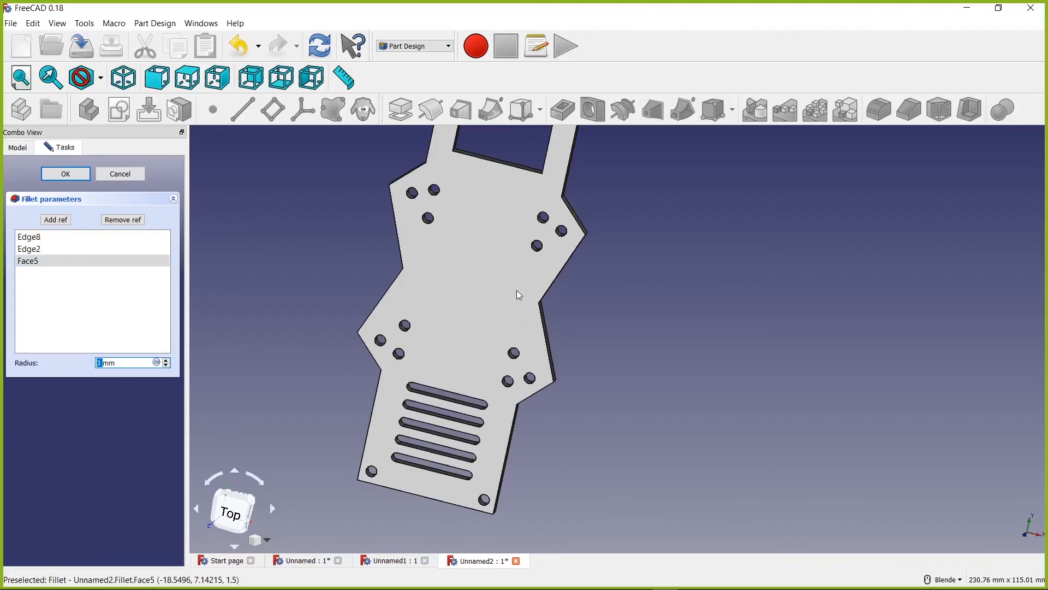
{"action": "type", "text": "1"}
{"action": "middle_click_drag", "start_coordinate": [563, 335], "coordinate": [552, 297]}
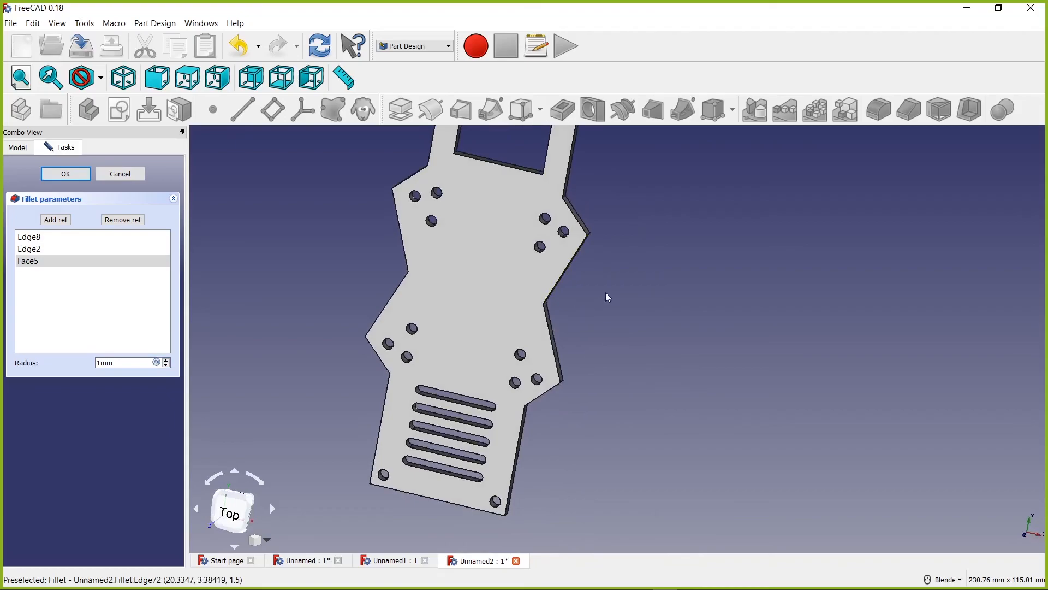
{"action": "scroll", "coordinate": [605, 293], "scroll_direction": "up", "scroll_amount": 2}
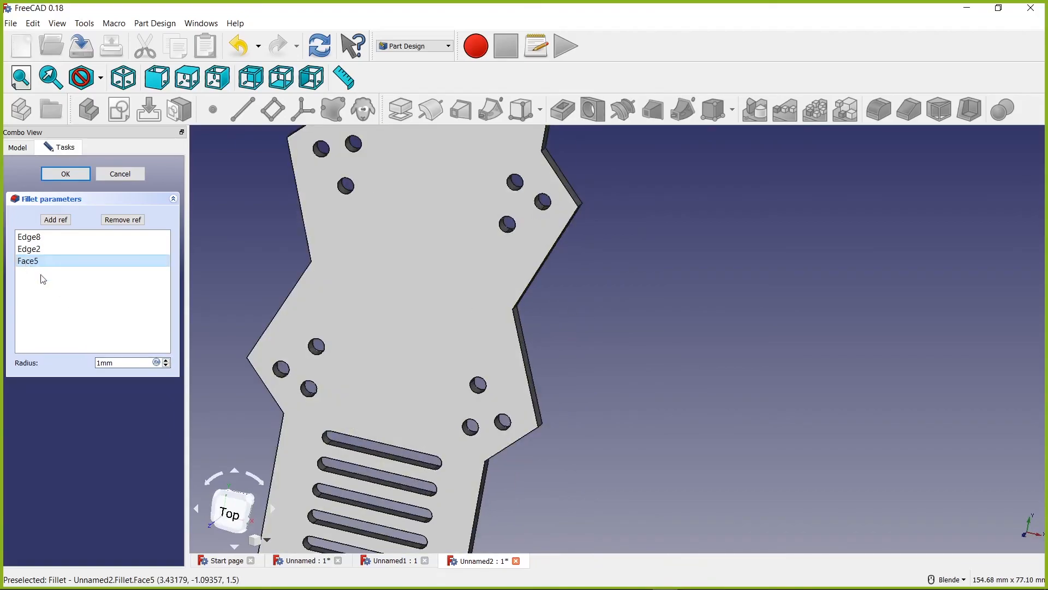
{"action": "key", "text": "Delete"}
- Add one outer vertical corner edge at the plate's slotted end to the fillet
{"action": "scroll", "coordinate": [446, 453], "scroll_direction": "down", "scroll_amount": 3}
{"action": "scroll", "coordinate": [455, 510], "scroll_direction": "up", "scroll_amount": 4}
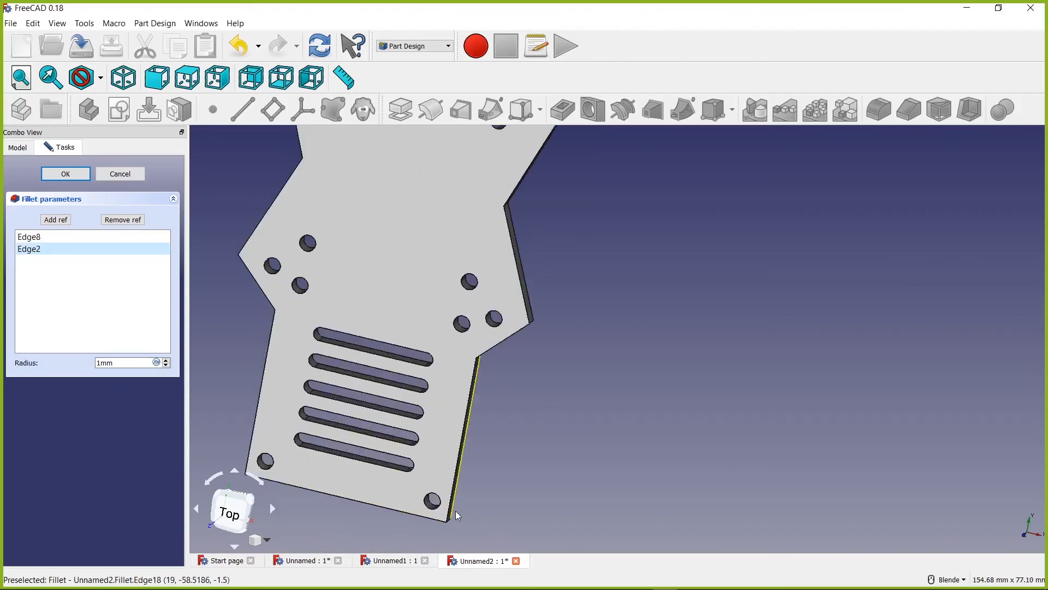
{"action": "scroll", "coordinate": [455, 510], "scroll_direction": "up", "scroll_amount": 2}
{"action": "left_click", "coordinate": [56, 219]}
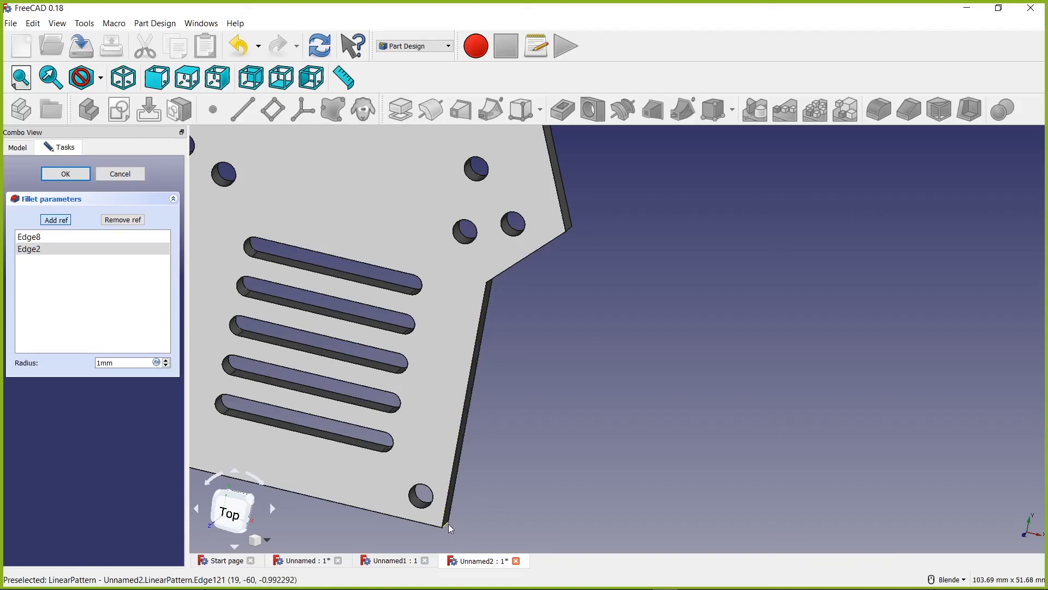
{"action": "left_click", "coordinate": [476, 541]}
{"action": "scroll", "coordinate": [427, 536], "scroll_direction": "down", "scroll_amount": 4}
{"action": "scroll", "coordinate": [357, 527], "scroll_direction": "up", "scroll_amount": 3}
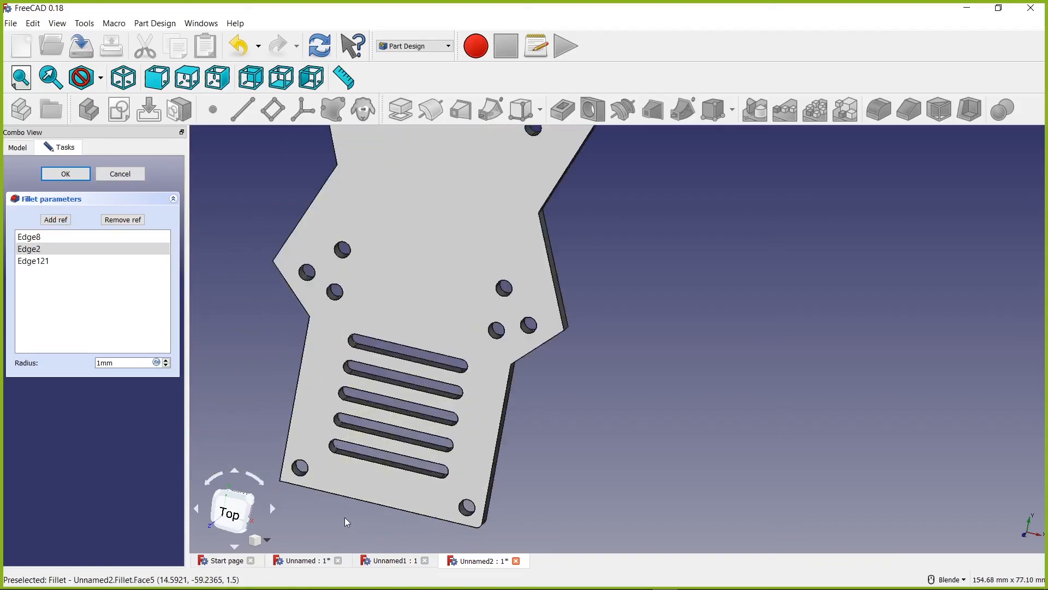
- Add the other outer vertical corner edge at the slotted end to the fillet references
{"action": "middle_click_drag", "start_coordinate": [272, 382], "coordinate": [316, 436]}
{"action": "scroll", "coordinate": [312, 466], "scroll_direction": "down", "scroll_amount": 6}
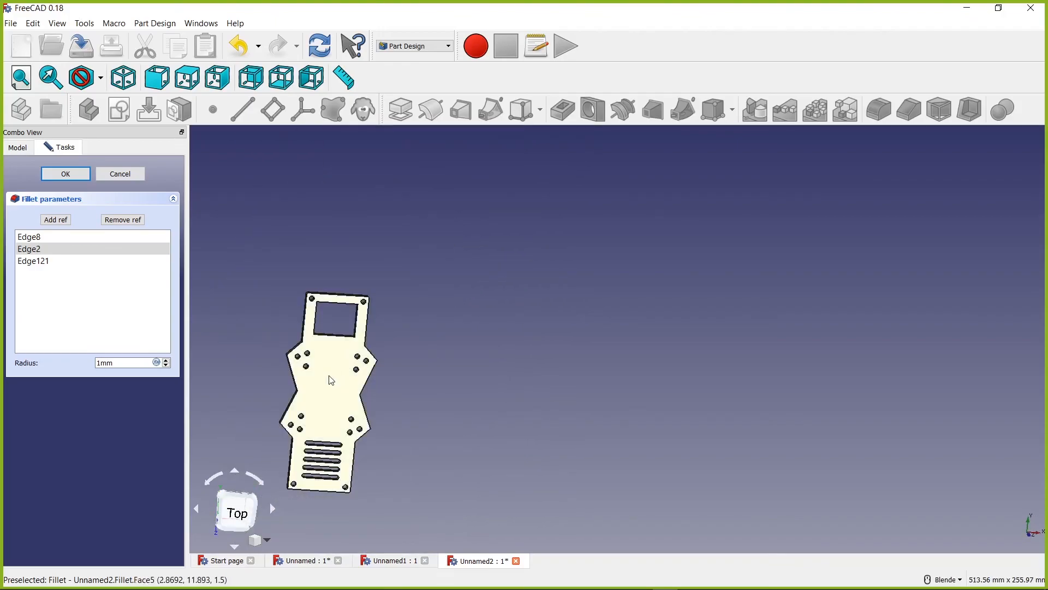
{"action": "middle_click_drag", "start_coordinate": [328, 369], "coordinate": [620, 264], "text": "shift"}
{"action": "scroll", "coordinate": [587, 377], "scroll_direction": "up", "scroll_amount": 4}
{"action": "scroll", "coordinate": [587, 376], "scroll_direction": "up", "scroll_amount": 4}
{"action": "mouse_move", "coordinate": [604, 327]}
{"action": "middle_mouse_down"}
{"action": "mouse_move", "coordinate": [613, 312]}
{"action": "mouse_move", "coordinate": [597, 323]}
{"action": "middle_mouse_up"}
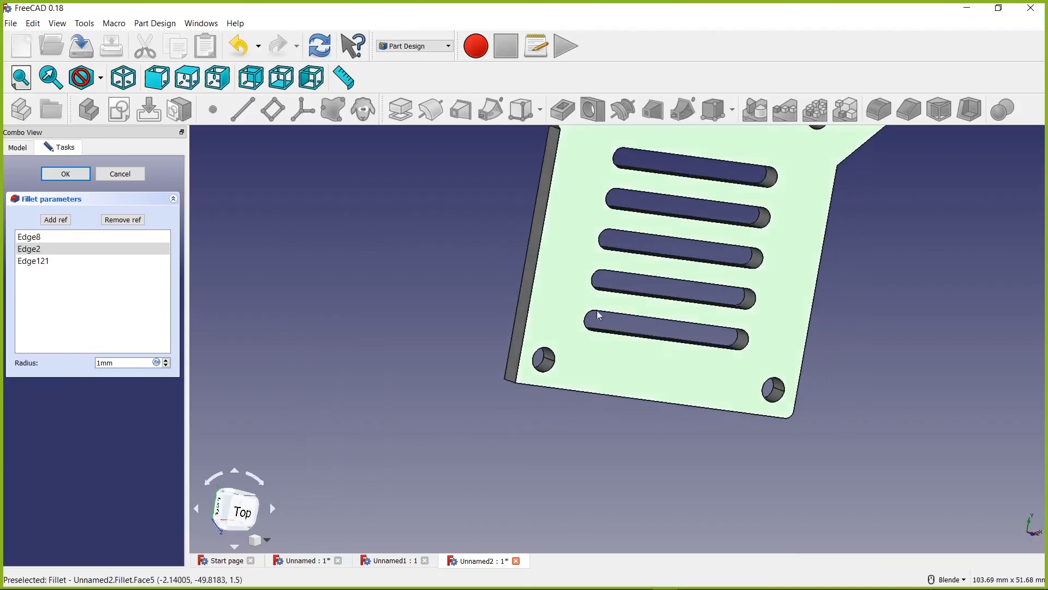
{"action": "left_click", "coordinate": [61, 220]}
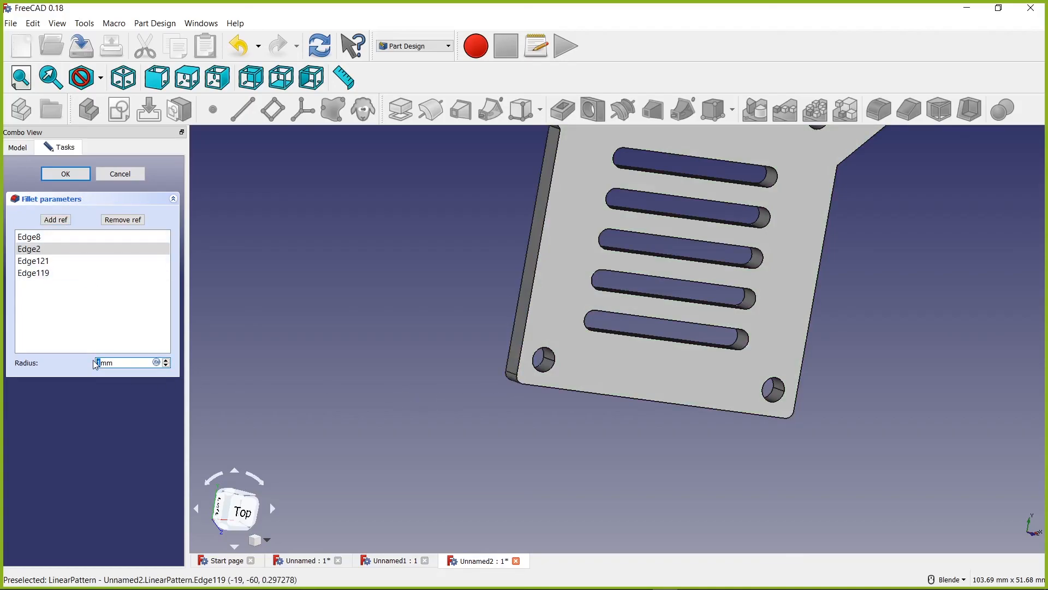
- Set the radius of the four outer corner fillets to 3 mm and finish the fillet
{"action": "type", "text": "3"}
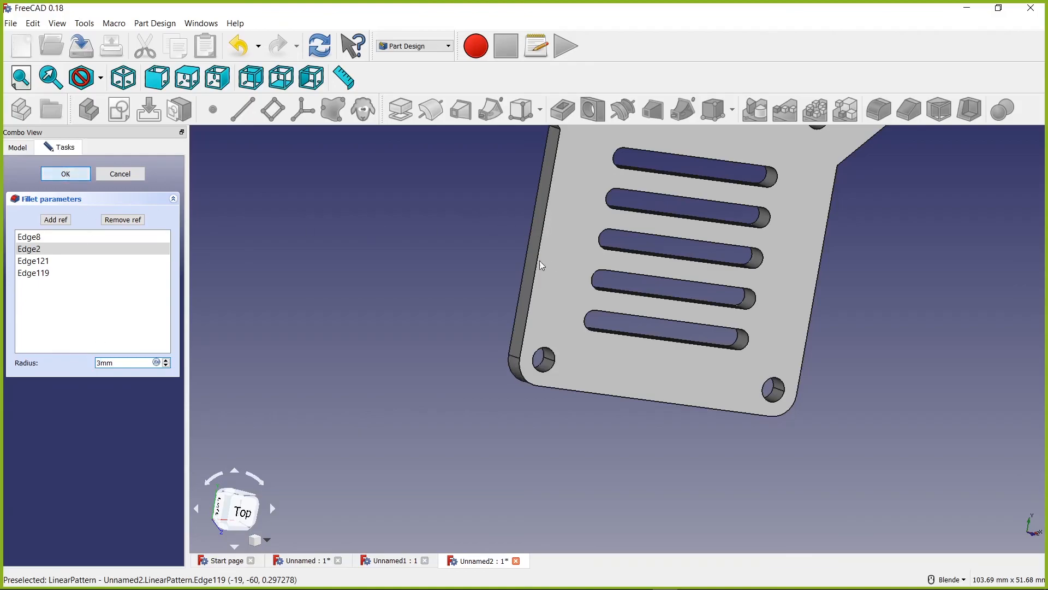
{"action": "key", "text": "Return"}
{"action": "scroll", "coordinate": [641, 216], "scroll_direction": "down", "scroll_amount": 10}
{"action": "middle_click_drag", "start_coordinate": [644, 193], "coordinate": [519, 318], "text": "shift"}
{"action": "left_click", "coordinate": [519, 318]}
{"action": "left_click", "coordinate": [630, 333]}
{"action": "scroll", "coordinate": [522, 309], "scroll_direction": "up", "scroll_amount": 4}
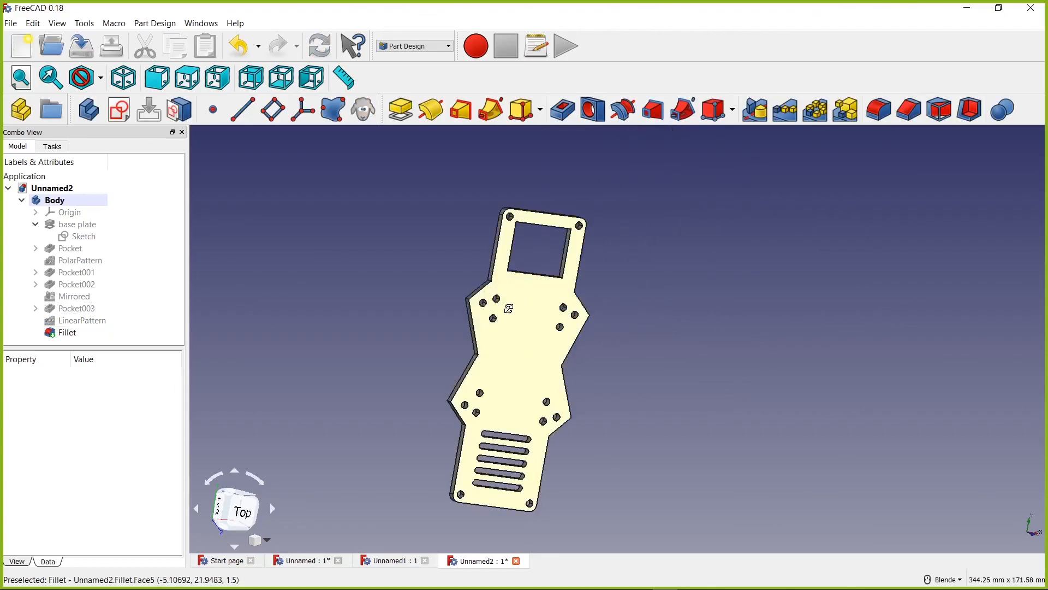
- Start a new fillet with an 8 mm radius on the vertical edge at one side of the plate's narrow waist
{"action": "key", "text": "2"}
{"action": "scroll", "coordinate": [423, 295], "scroll_direction": "up", "scroll_amount": 4}
{"action": "scroll", "coordinate": [835, 431], "scroll_direction": "down", "scroll_amount": 2}
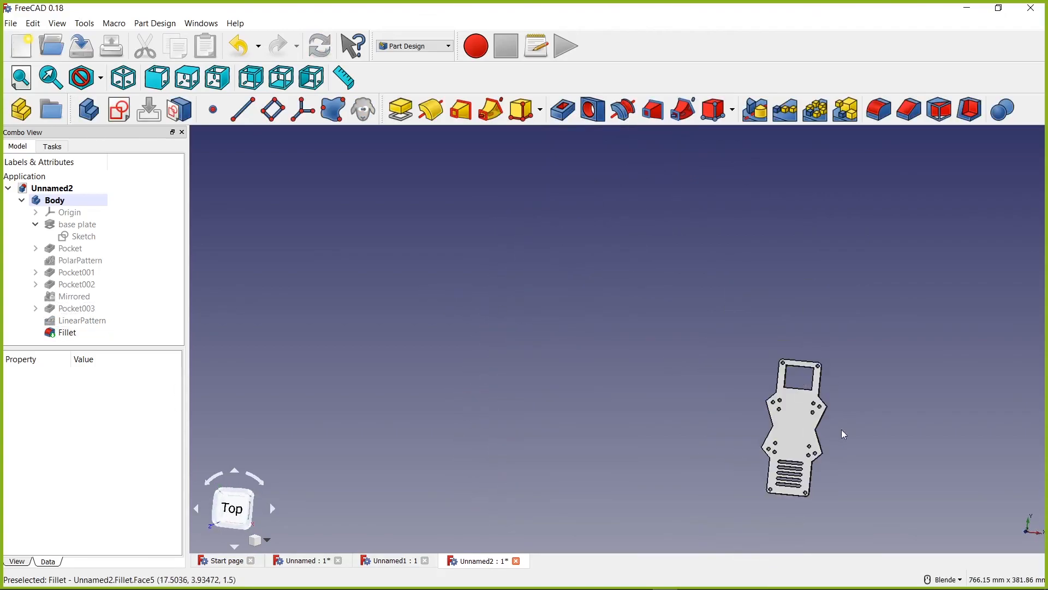
{"action": "scroll", "coordinate": [734, 420], "scroll_direction": "up", "scroll_amount": 6}
{"action": "middle_click_drag", "start_coordinate": [733, 421], "coordinate": [719, 500]}
{"action": "scroll", "coordinate": [718, 506], "scroll_direction": "up", "scroll_amount": 5}
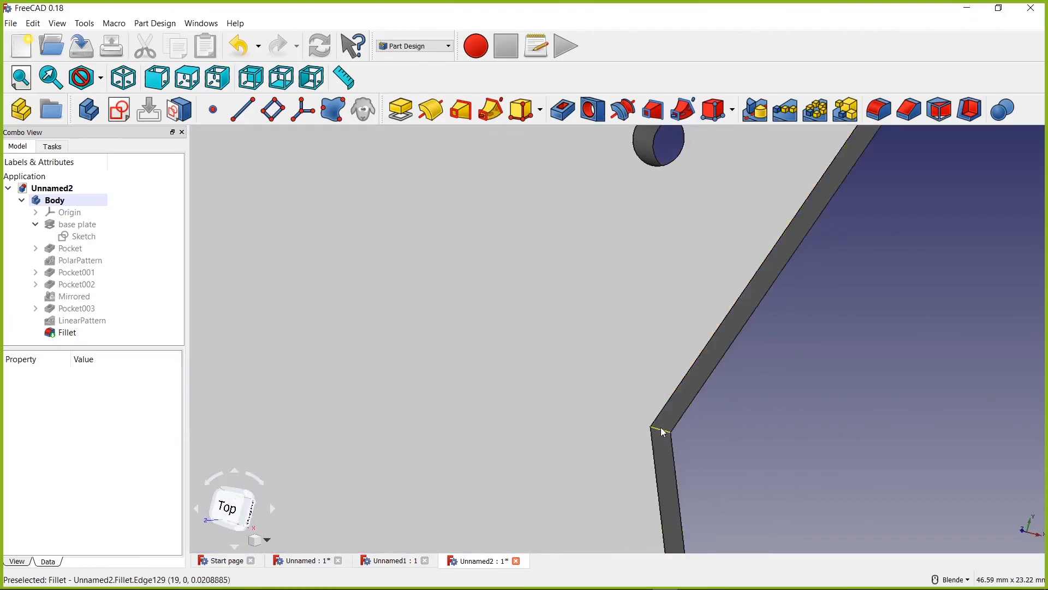
{"action": "left_click", "coordinate": [661, 429]}
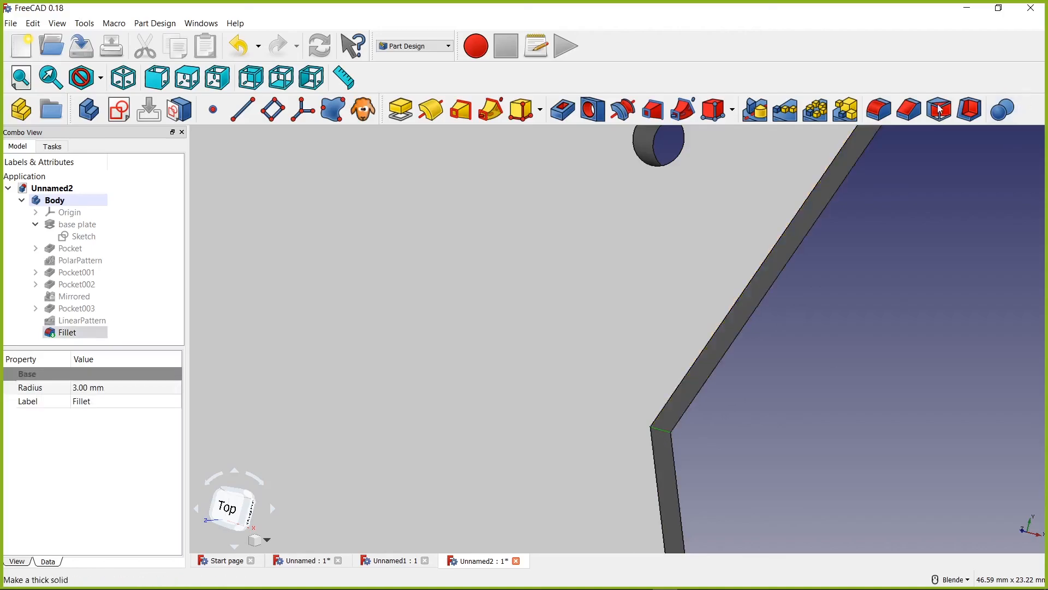
{"action": "left_click", "coordinate": [879, 109]}
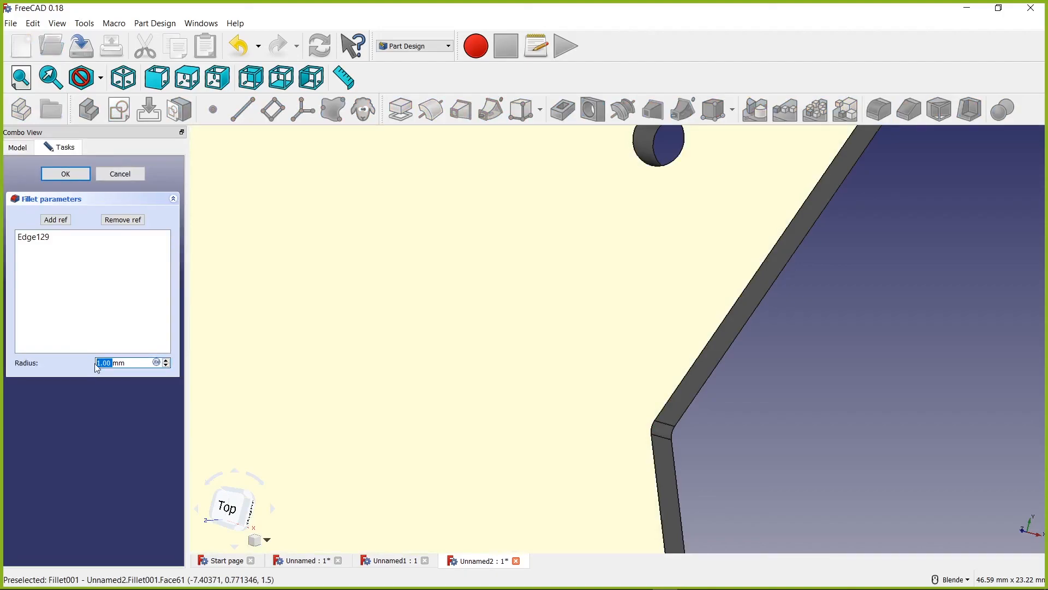
{"action": "type", "text": "8"}
- Add the opposite vertical waist edge to the 8 mm fillet and finish the fillet
{"action": "scroll", "coordinate": [516, 390], "scroll_direction": "down", "scroll_amount": 10}
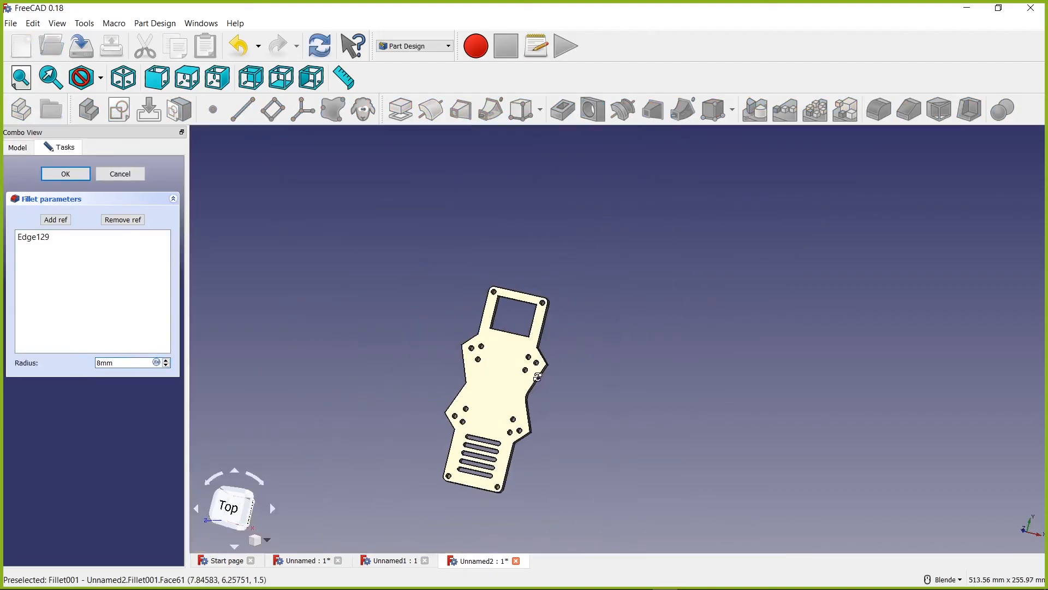
{"action": "scroll", "coordinate": [551, 383], "scroll_direction": "up", "scroll_amount": 5}
{"action": "scroll", "coordinate": [418, 386], "scroll_direction": "up", "scroll_amount": 7}
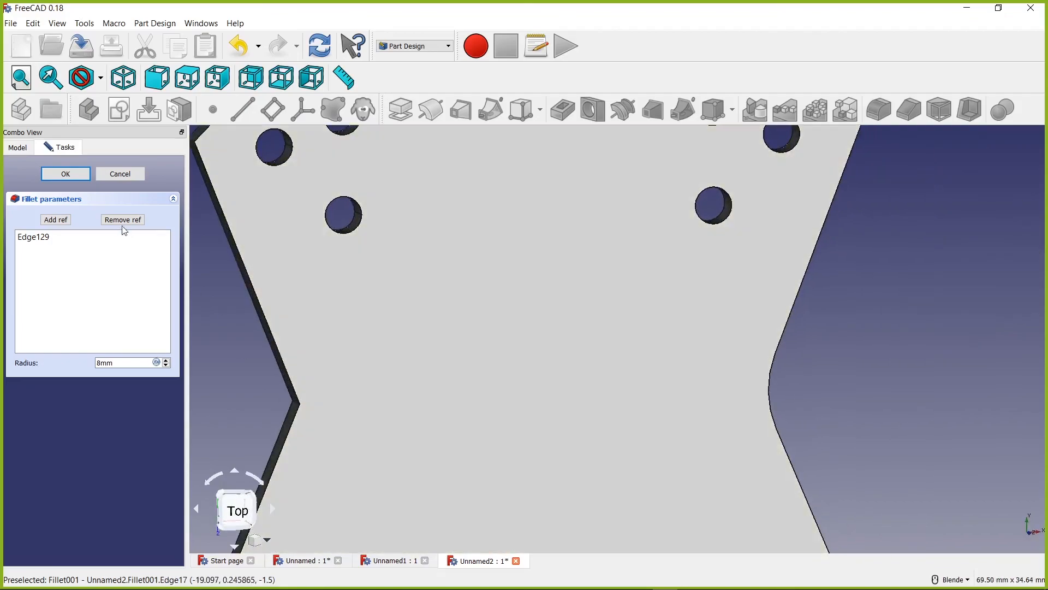
{"action": "left_click", "coordinate": [56, 219]}
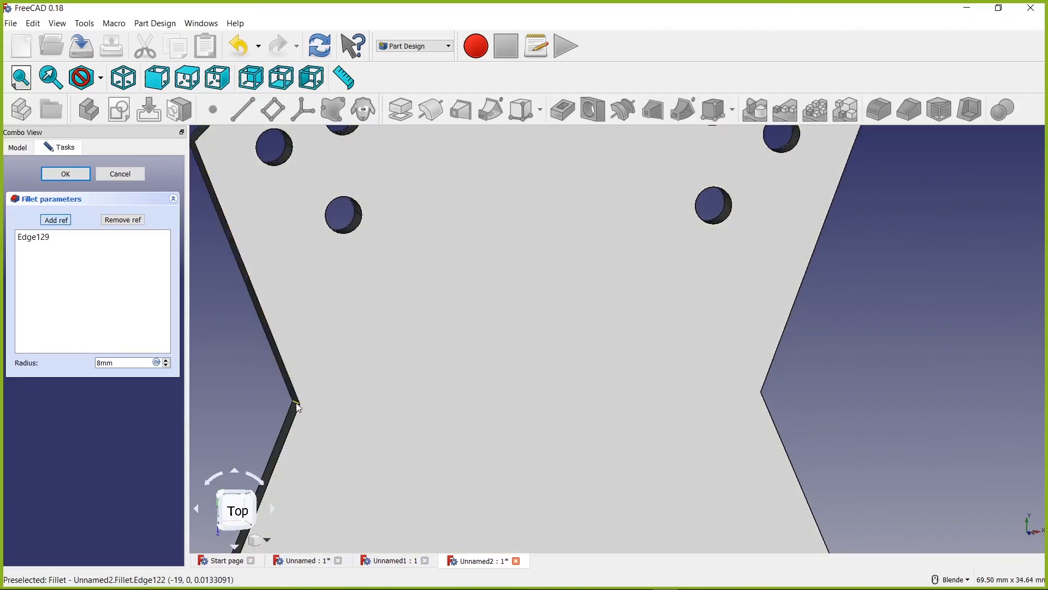
{"action": "left_click", "coordinate": [334, 345]}
{"action": "scroll", "coordinate": [335, 344], "scroll_direction": "up", "scroll_amount": 1}
{"action": "scroll", "coordinate": [335, 343], "scroll_direction": "down", "scroll_amount": 6}
{"action": "scroll", "coordinate": [349, 285], "scroll_direction": "up", "scroll_amount": 2}
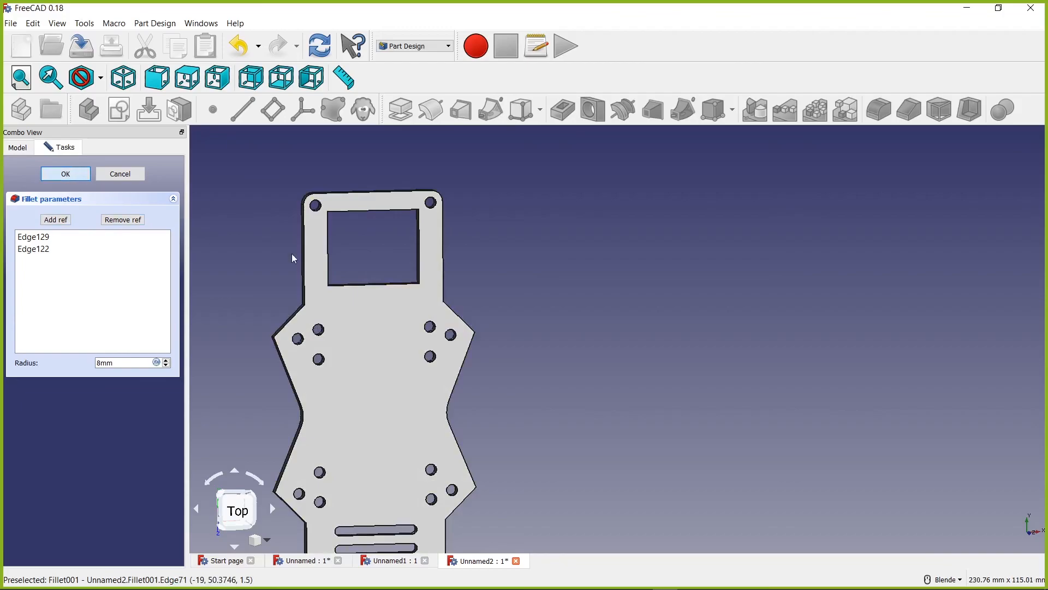
- Start a 3 mm fillet on an inner vertical corner edge of the rectangular cutout, on the side facing the waist
{"action": "middle_click_drag", "start_coordinate": [370, 383], "coordinate": [432, 296]}
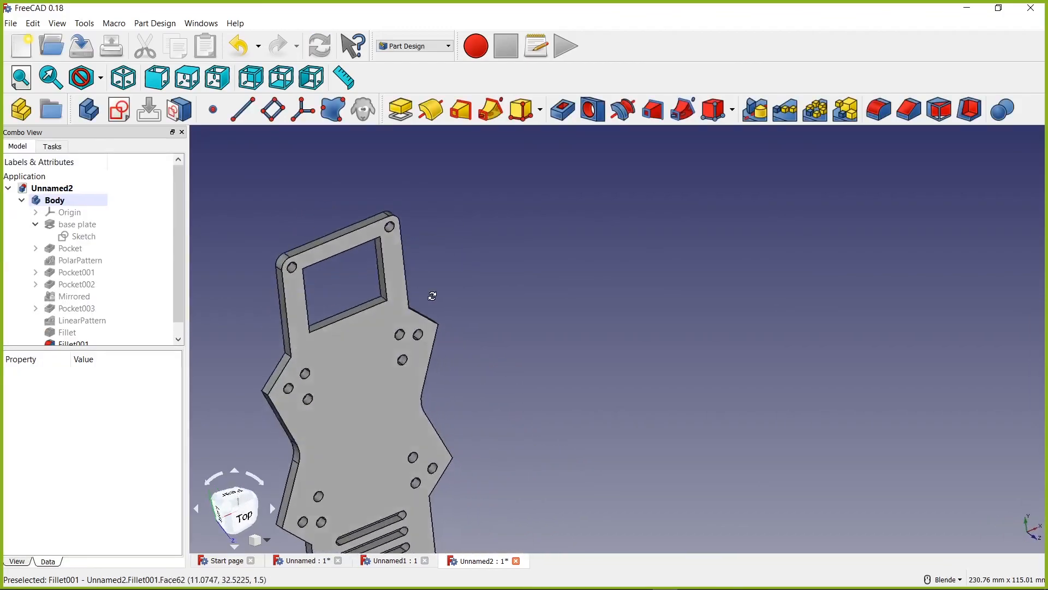
{"action": "scroll", "coordinate": [360, 275], "scroll_direction": "up", "scroll_amount": 5}
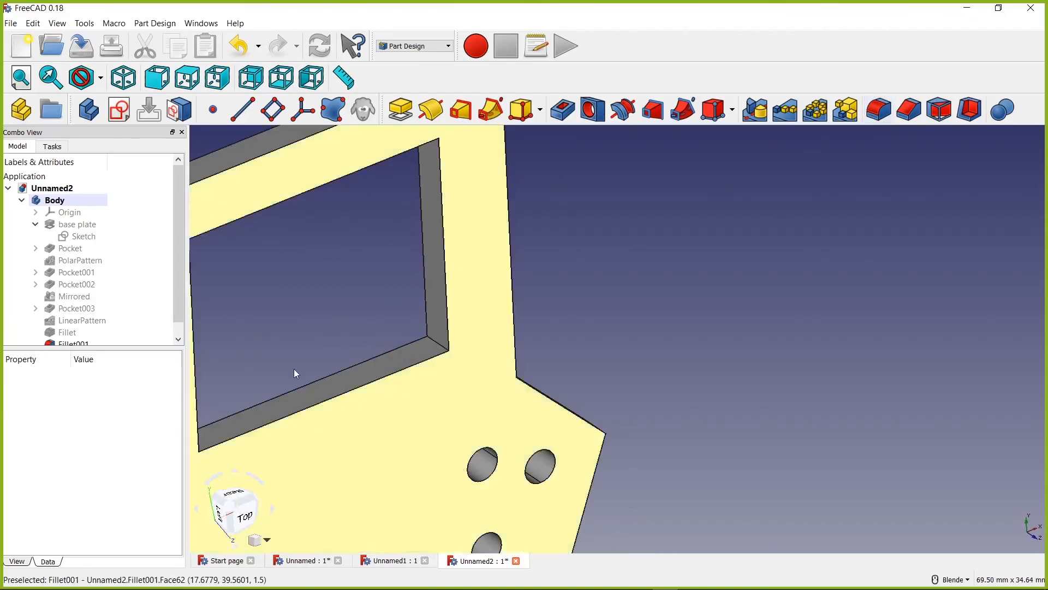
{"action": "left_click", "coordinate": [441, 346]}
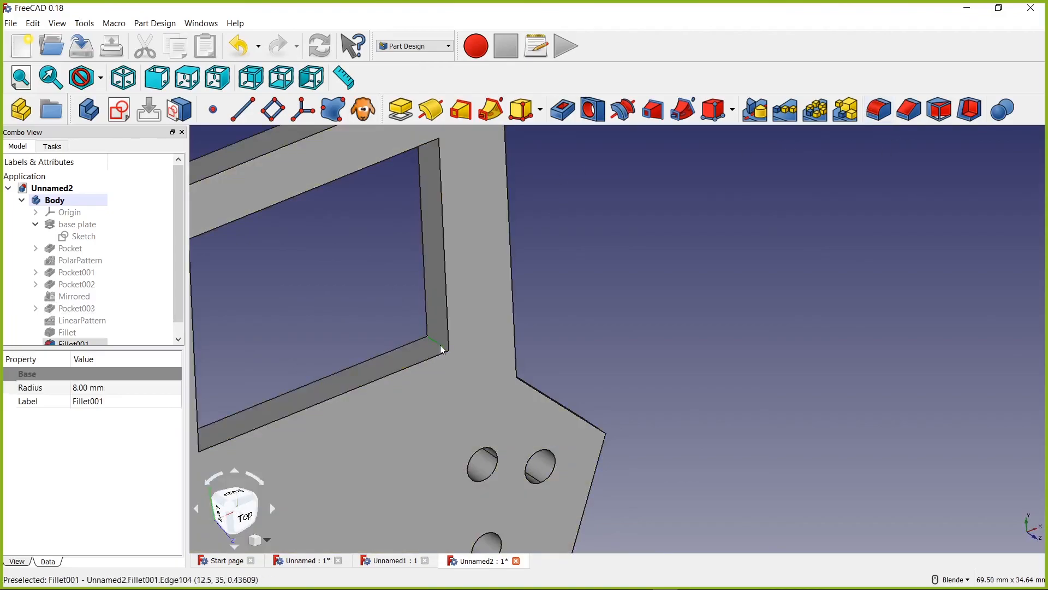
{"action": "left_click", "coordinate": [879, 109]}
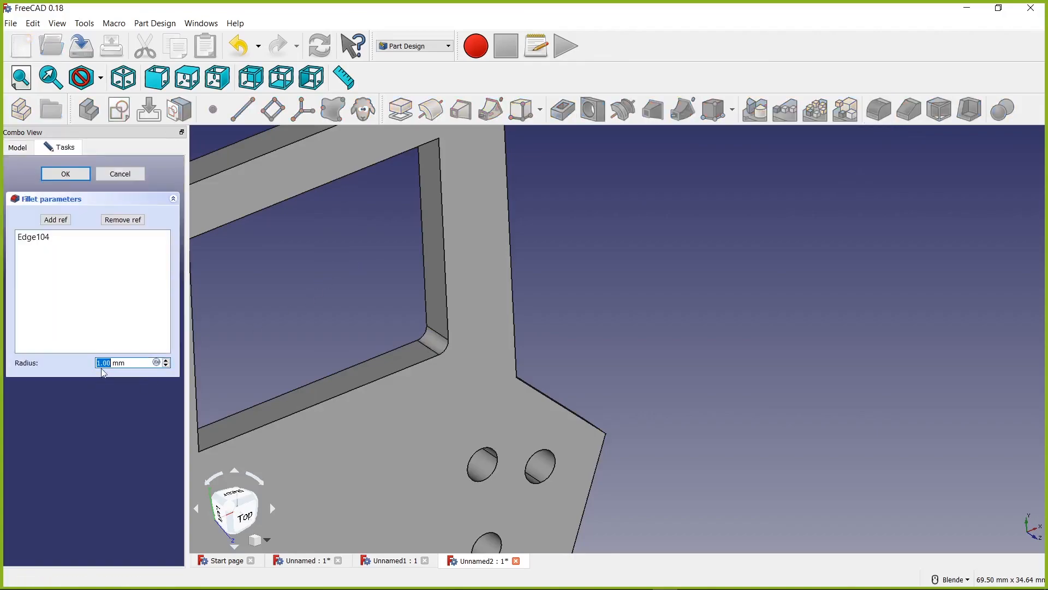
{"action": "type", "text": "3"}
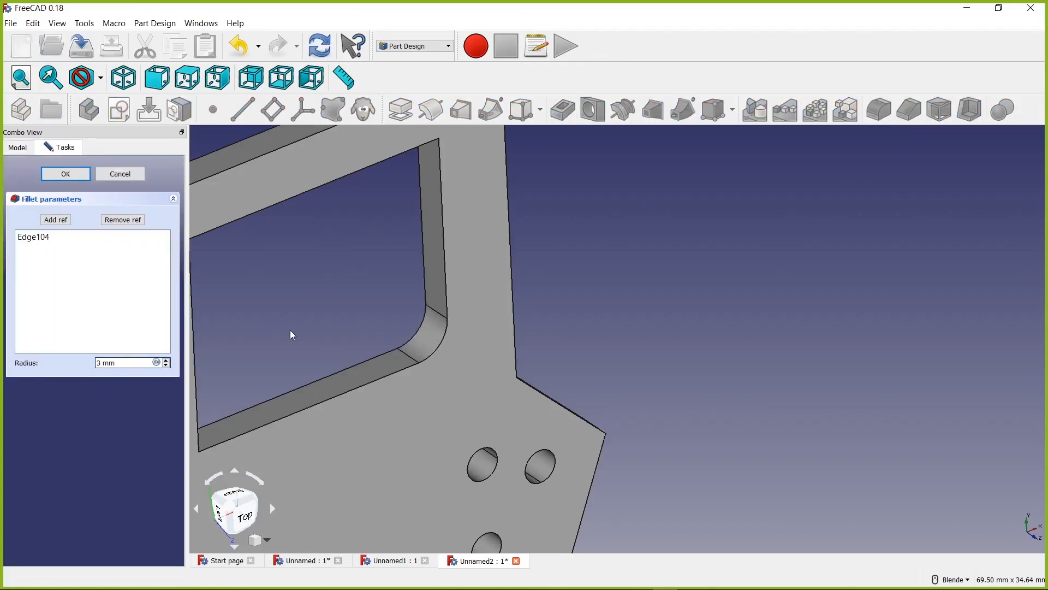
- Add the cutout's vertical corner edge at the plate's outer end, on the same side as the first, to the 3 mm fillet
{"action": "scroll", "coordinate": [291, 334], "scroll_direction": "down", "scroll_amount": 6}
{"action": "scroll", "coordinate": [307, 262], "scroll_direction": "up", "scroll_amount": 3}
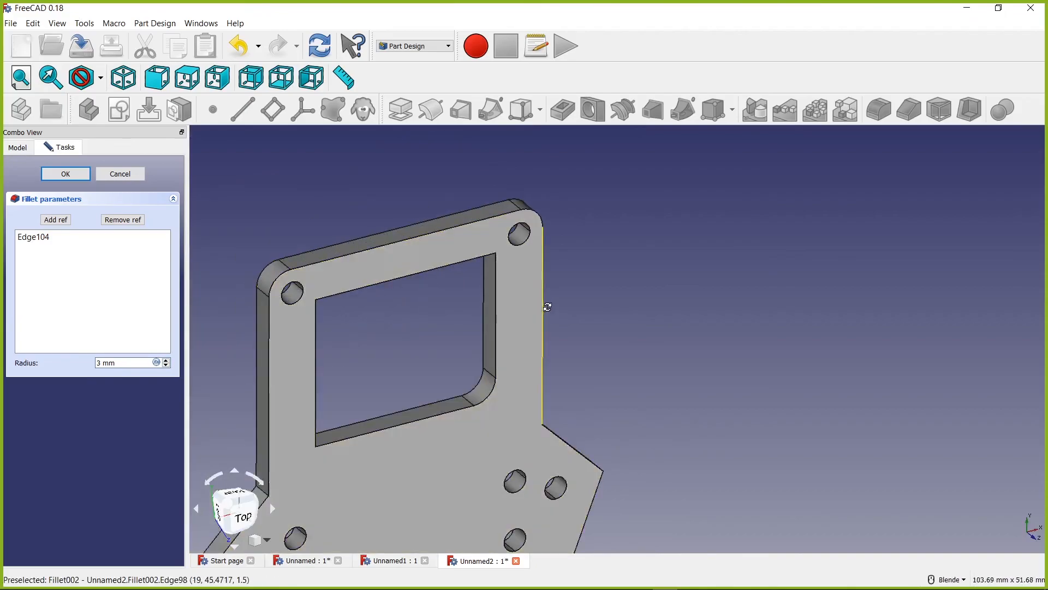
{"action": "scroll", "coordinate": [547, 309], "scroll_direction": "up", "scroll_amount": 3}
{"action": "middle_click_drag", "start_coordinate": [568, 269], "coordinate": [584, 235]}
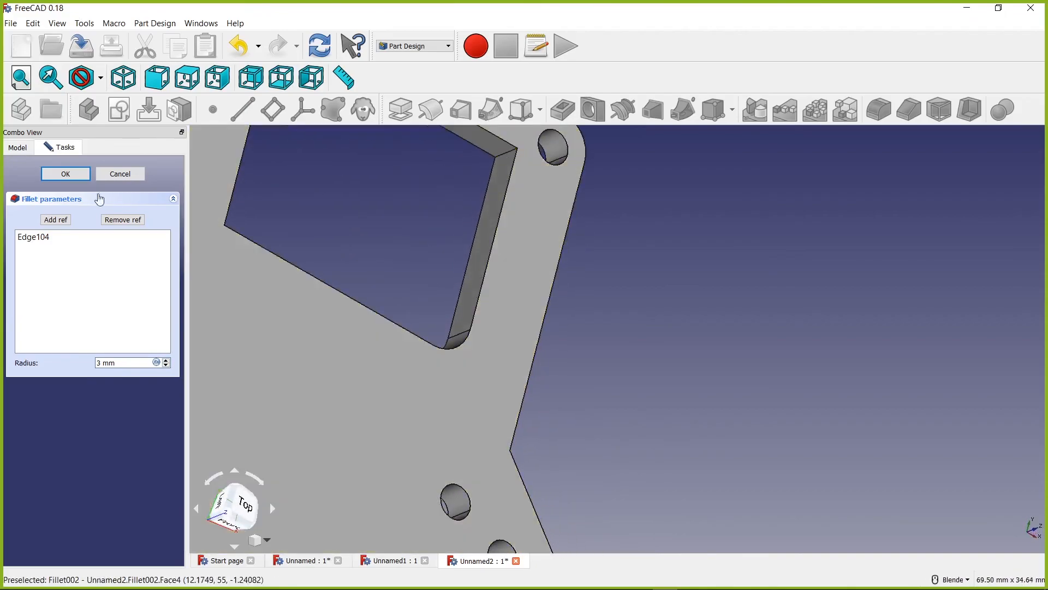
{"action": "left_click", "coordinate": [57, 221]}
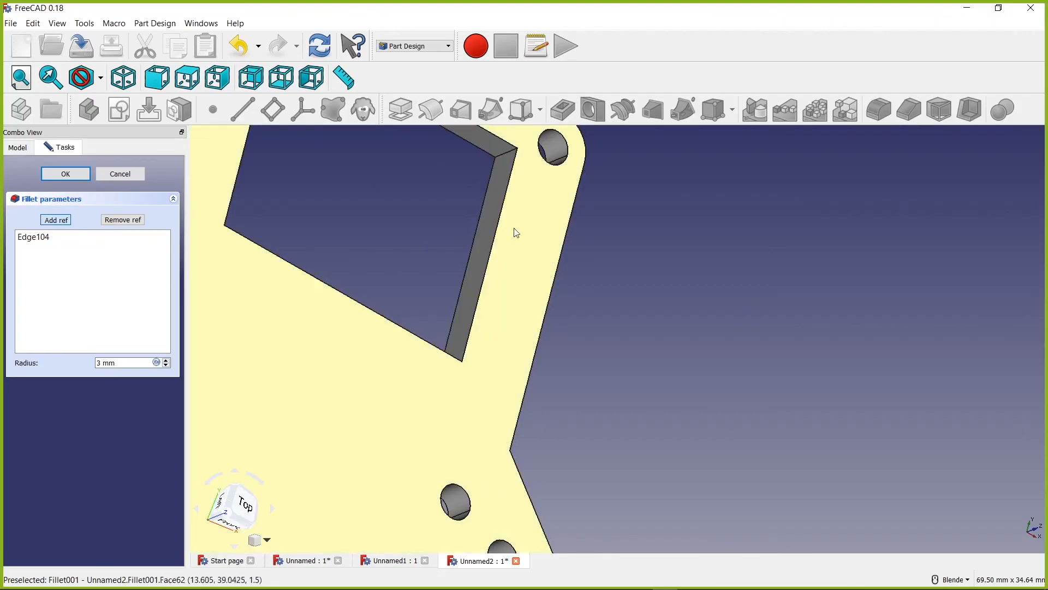
{"action": "left_click", "coordinate": [513, 157]}
- Add the other vertical cutout corner edge at the plate's outer end to the 3 mm fillet
{"action": "middle_click_drag", "start_coordinate": [440, 193], "coordinate": [294, 463]}
{"action": "scroll", "coordinate": [353, 205], "scroll_direction": "down", "scroll_amount": 3}
{"action": "scroll", "coordinate": [329, 156], "scroll_direction": "up", "scroll_amount": 6}
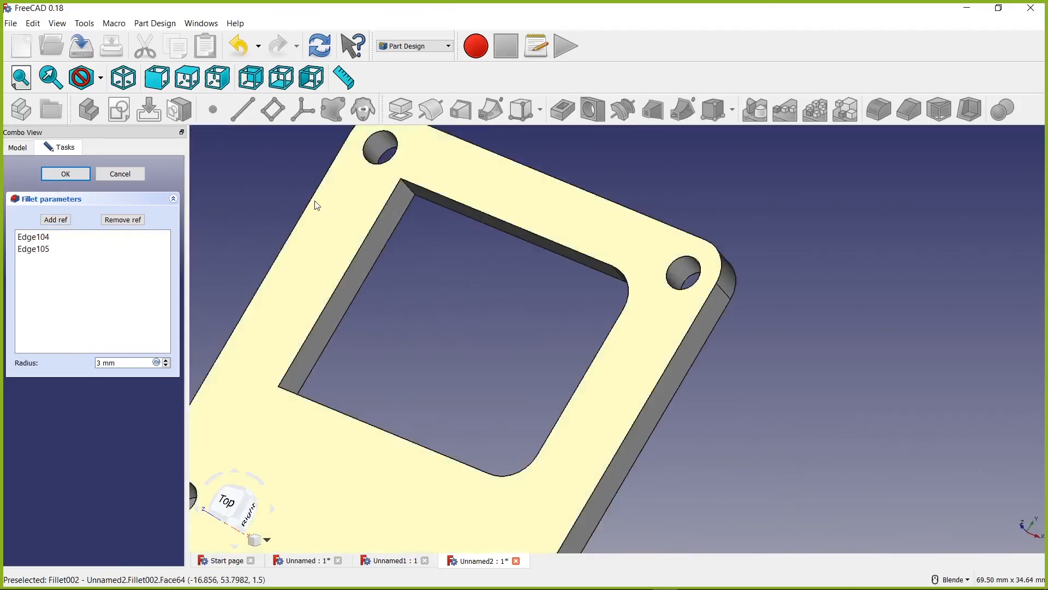
{"action": "left_click", "coordinate": [56, 220]}
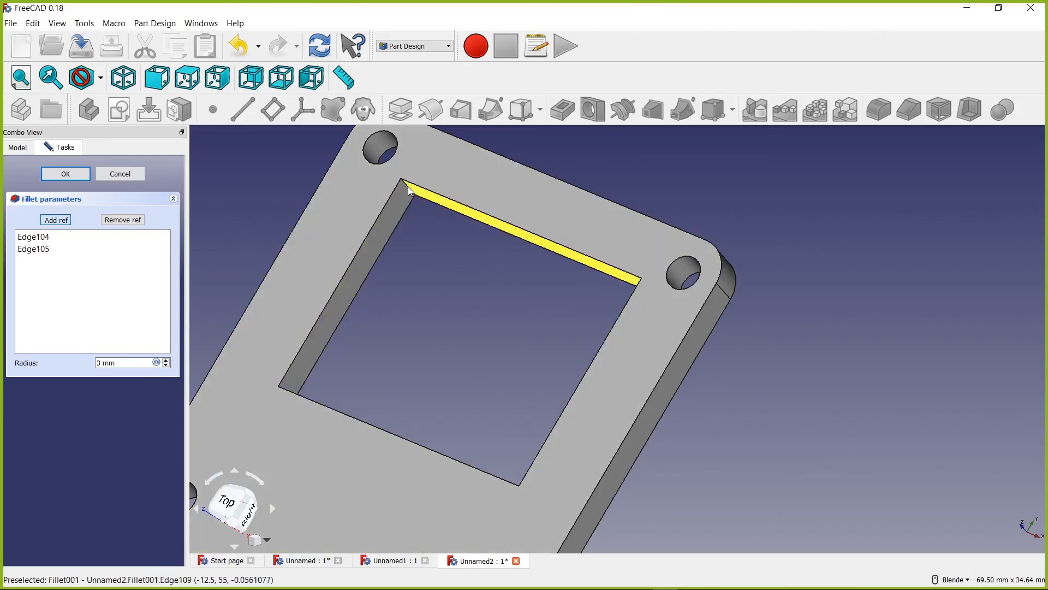
- Add the remaining vertical cutout corner edge, on the side facing the waist, to the 3 mm fillet and finish the fillet
{"action": "middle_click_drag", "start_coordinate": [400, 382], "coordinate": [432, 291]}
{"action": "scroll", "coordinate": [434, 296], "scroll_direction": "up", "scroll_amount": 2}
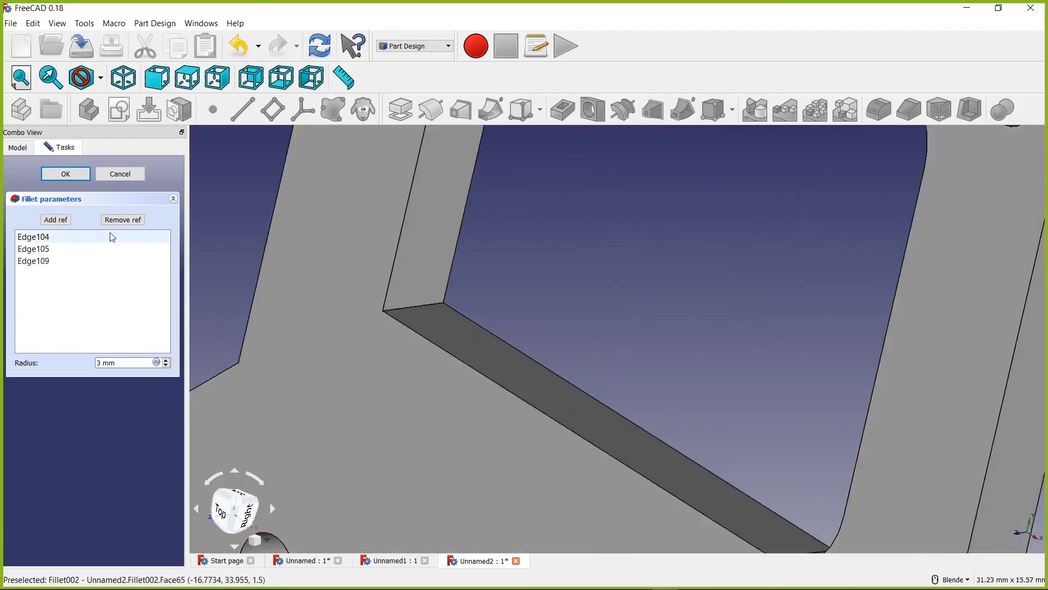
{"action": "left_click", "coordinate": [56, 219]}
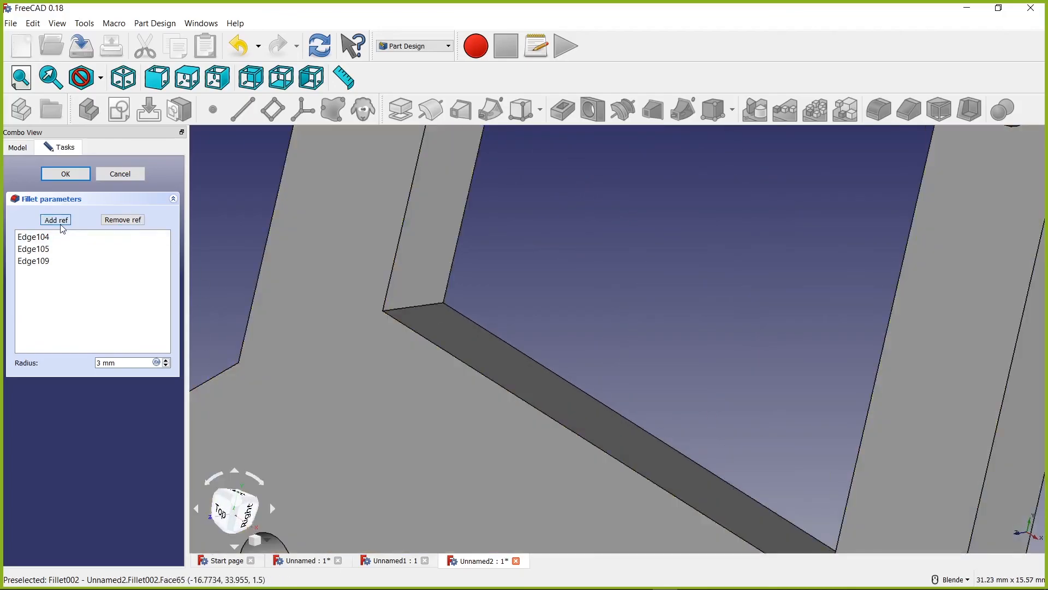
{"action": "left_click", "coordinate": [411, 311]}
{"action": "scroll", "coordinate": [404, 311], "scroll_direction": "down", "scroll_amount": 5}
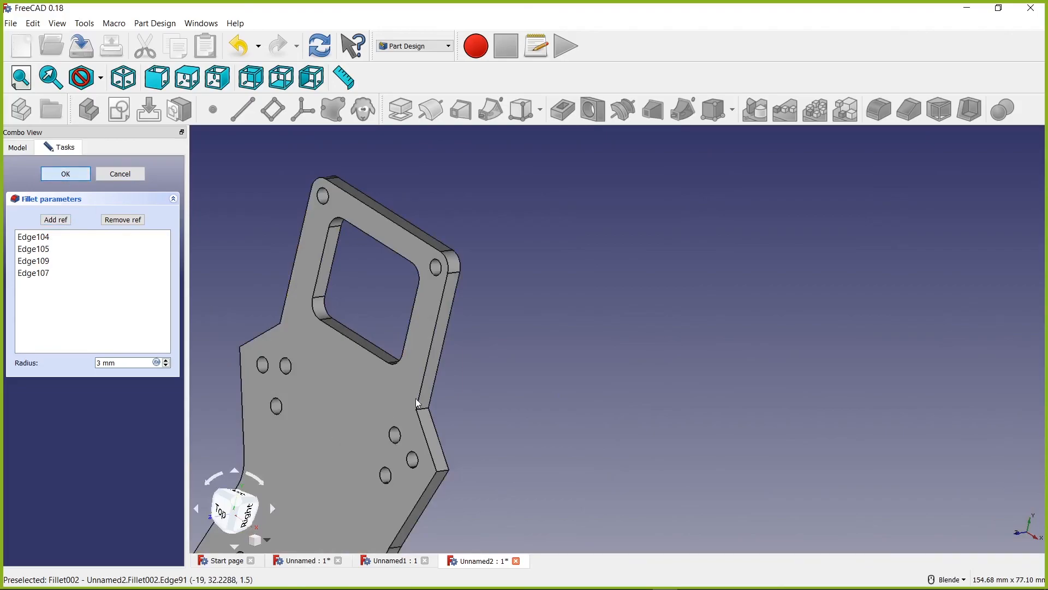
{"action": "scroll", "coordinate": [363, 469], "scroll_direction": "down", "scroll_amount": 5}
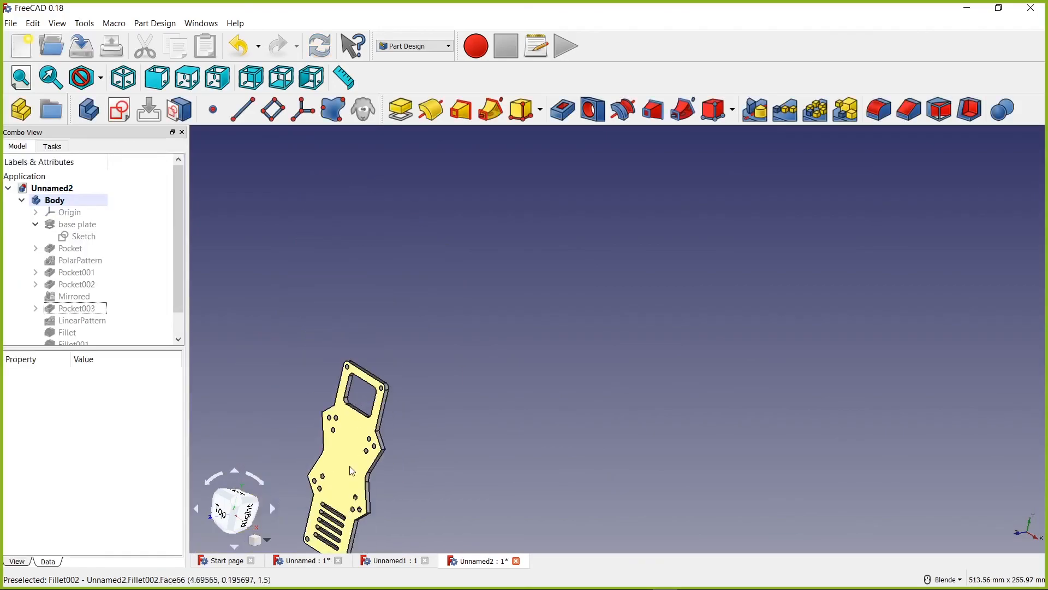
- View the whole plate from the top, fitted to the view
{"action": "key", "text": "2"}
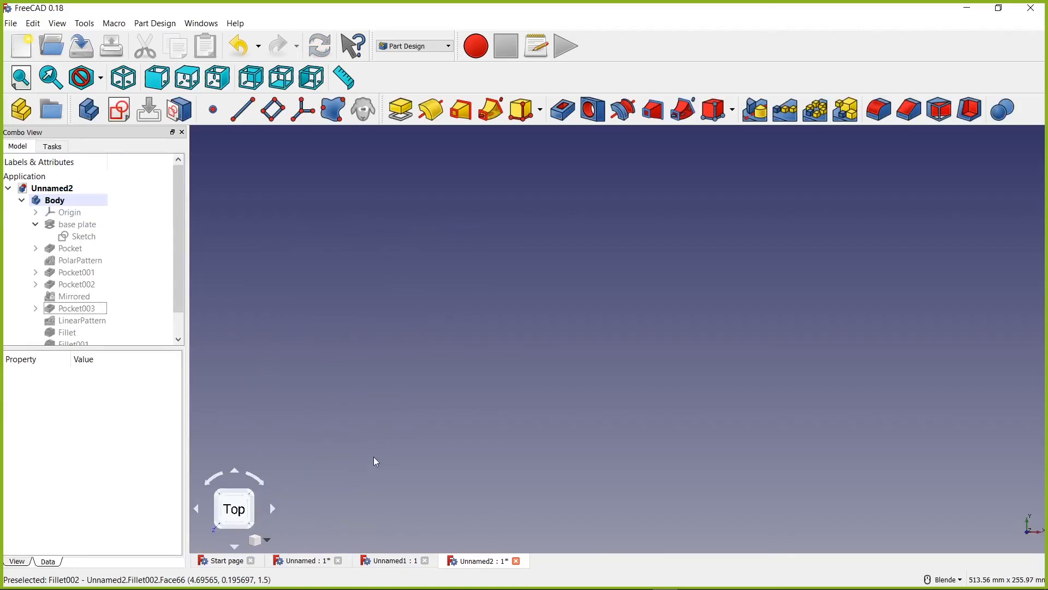
{"action": "left_click", "coordinate": [21, 78]}
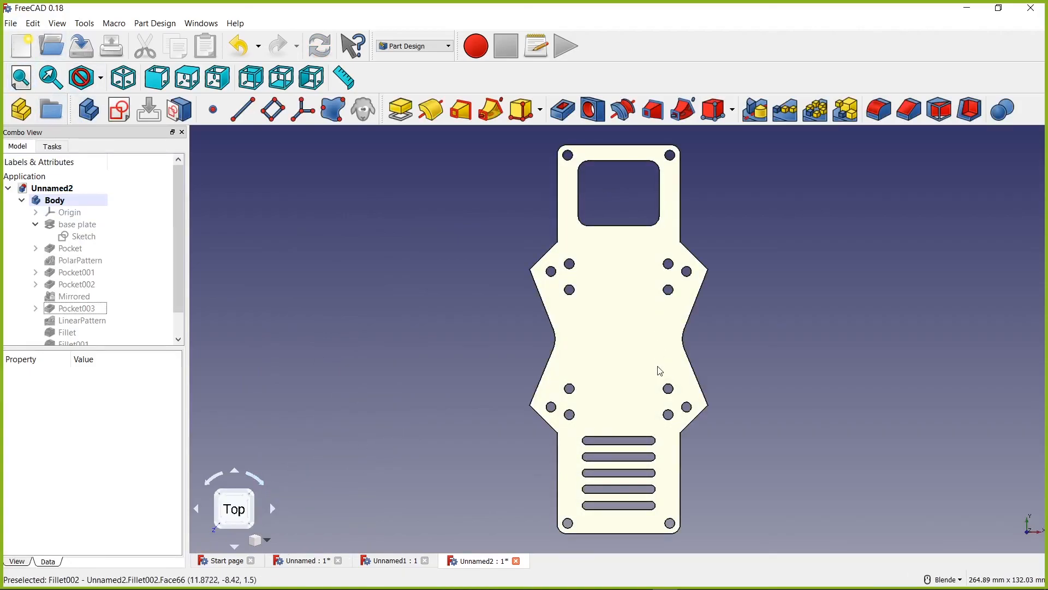